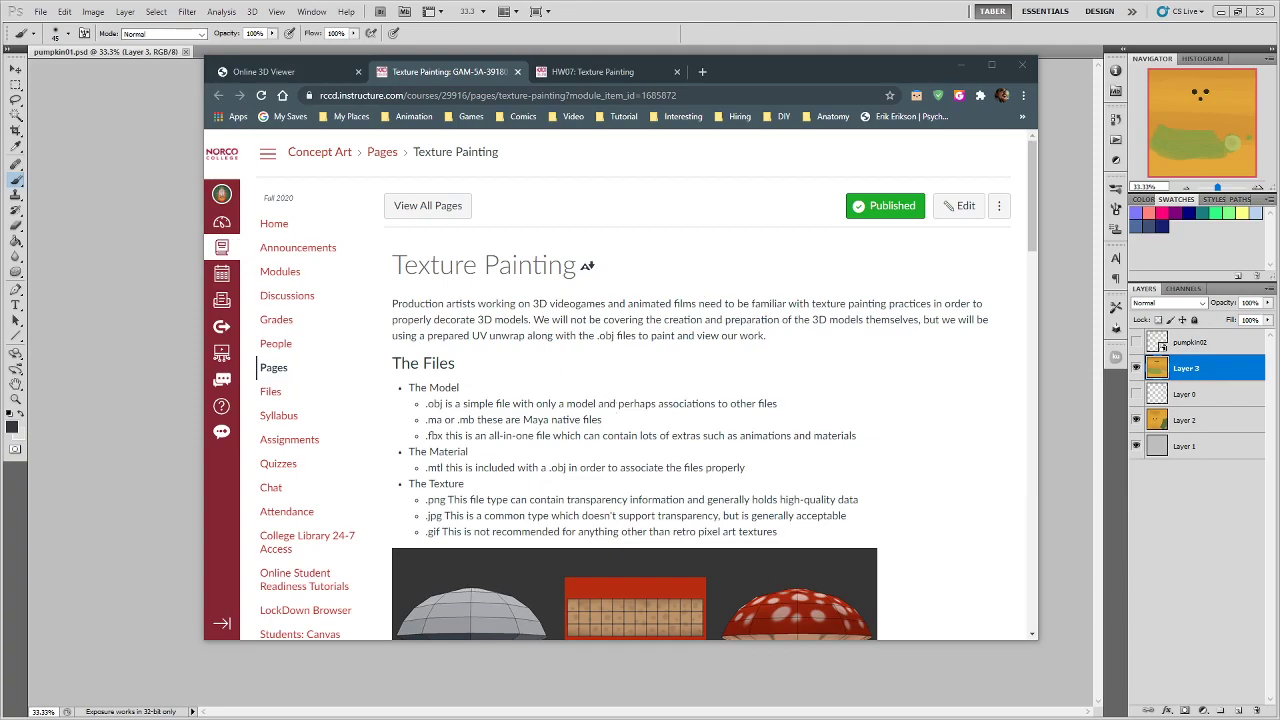
Switch to the pumpkin.ma scene in Maya and select the pumpkin model
key("alt+Tab")
key("alt+Tab")
left_click_drag(727, 74, 224, 103)
key("alt+Tab")
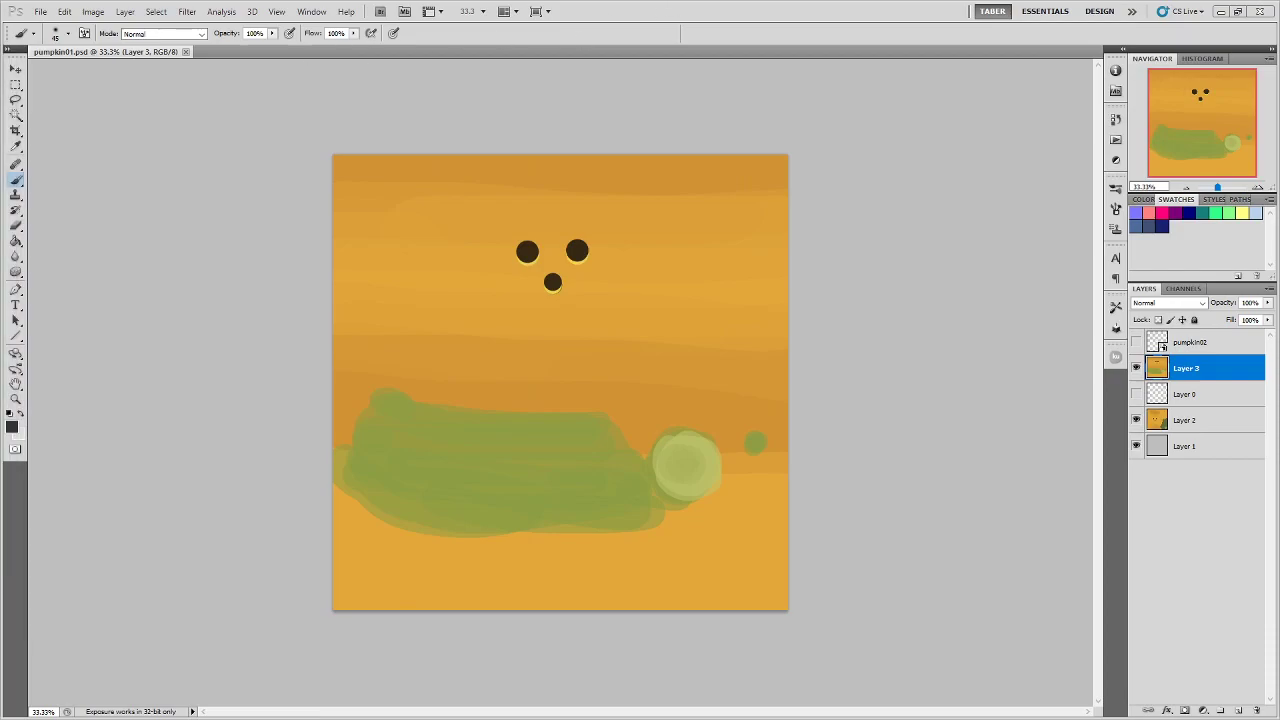
key("alt+Tab")
scroll(606, 419, "down", 5)
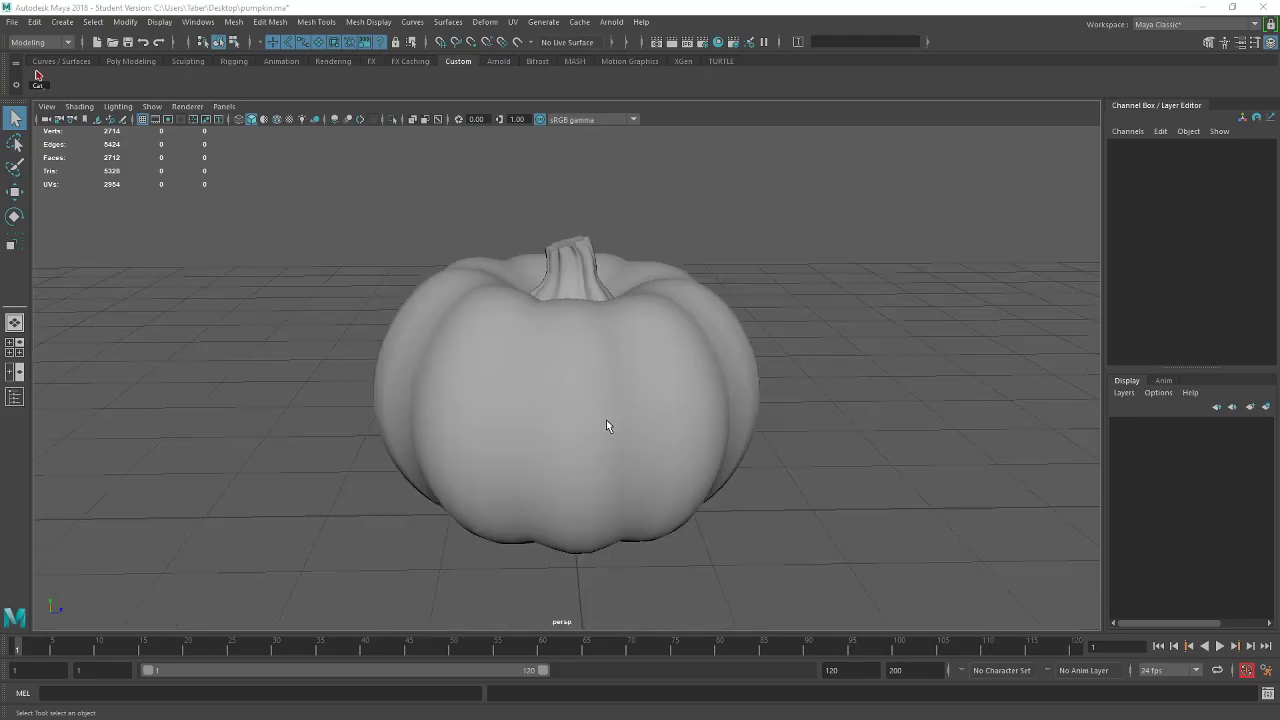
scroll(606, 419, "up", 2)
left_click(567, 392)
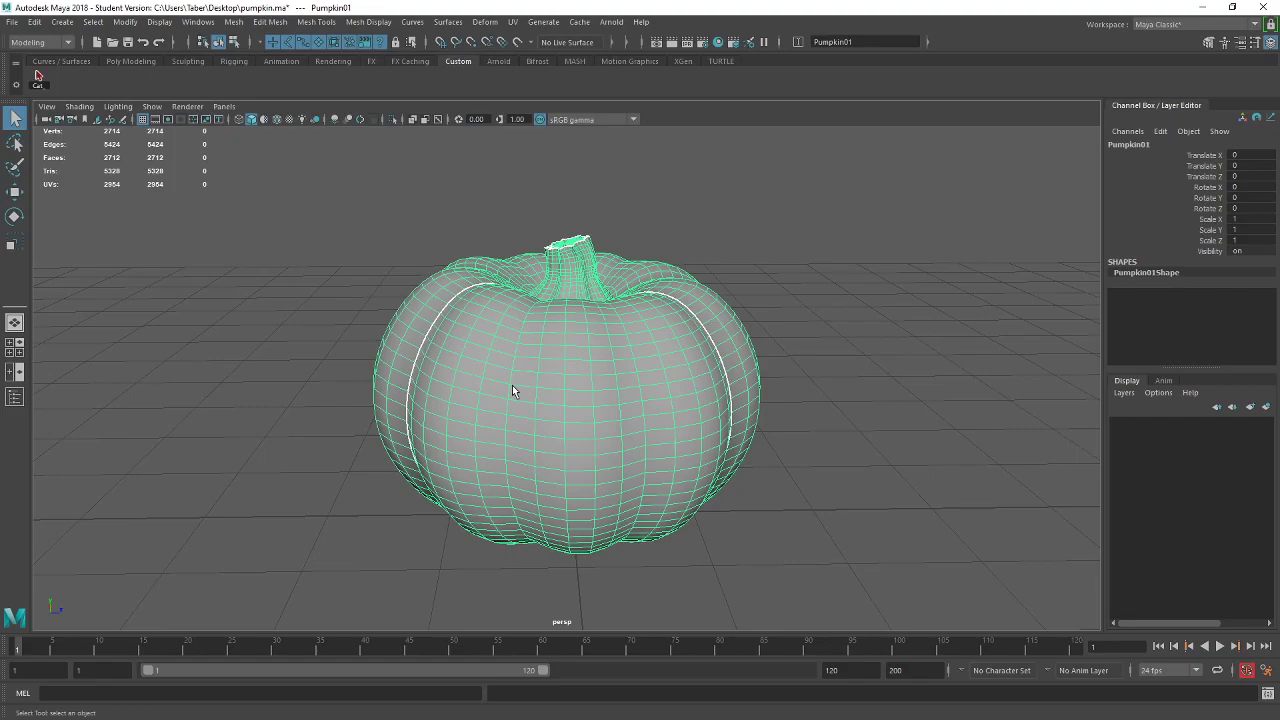
Open the UV Editor for the selected pumpkin and place its window beside the 3D model
left_click(450, 320)
left_click_drag(465, 340, 397, 355, "alt")
left_click(605, 375)
scroll(627, 375, "up", 3)
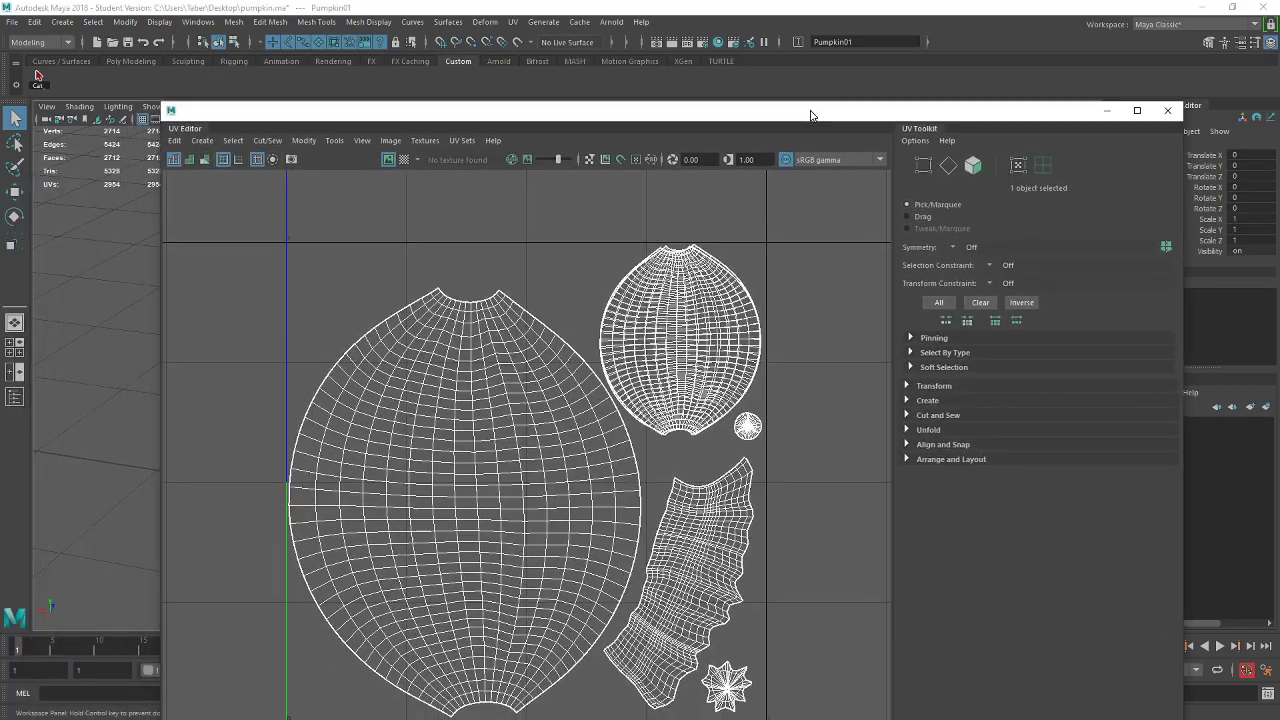
left_click_drag(808, 114, 847, 70)
scroll(665, 383, "up", 2)
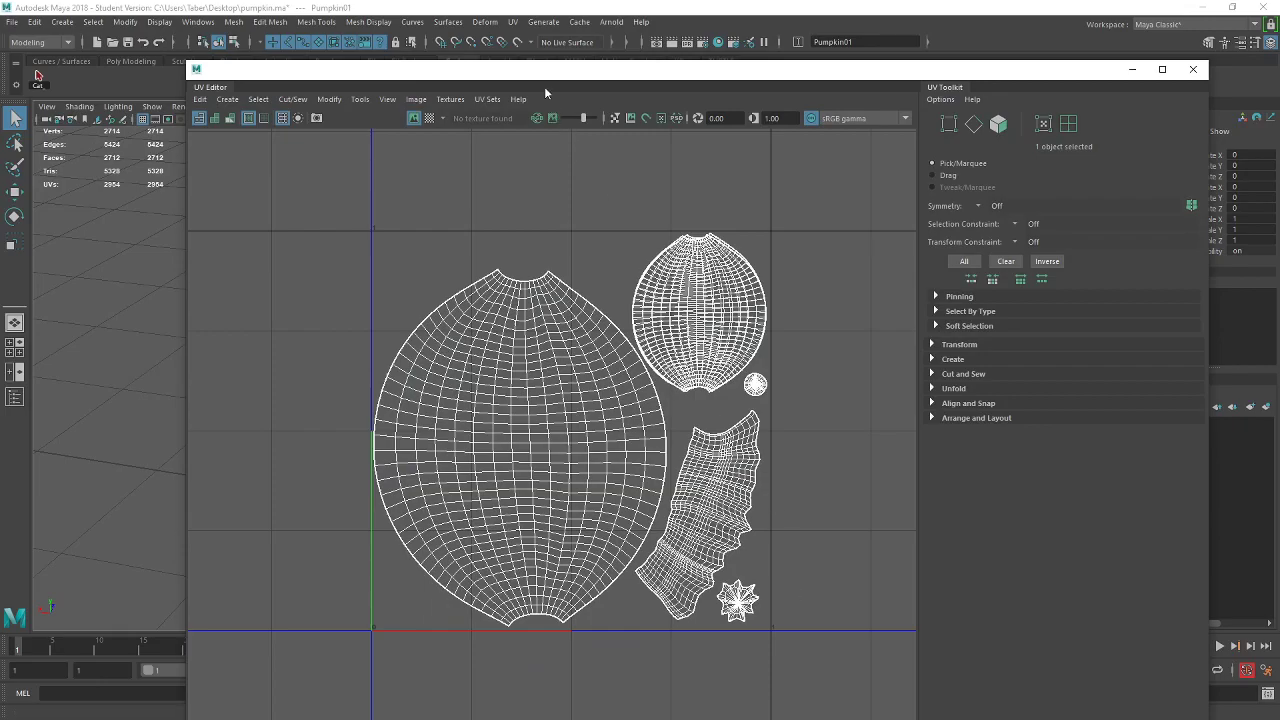
left_click_drag(510, 76, 921, 164)
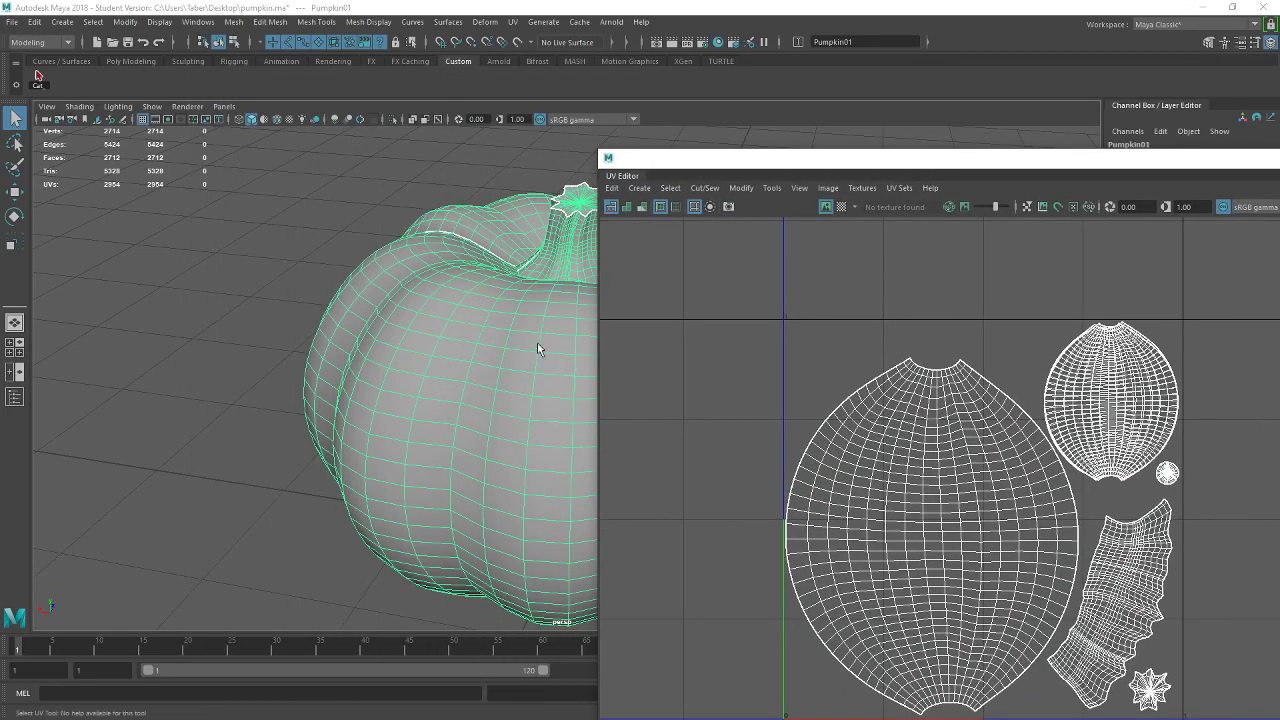
Frame the pumpkin in the perspective view and switch it to face component selection
key("f")
left_click_drag(329, 354, 364, 368, "alt")
right_click_drag(363, 322, 364, 361)
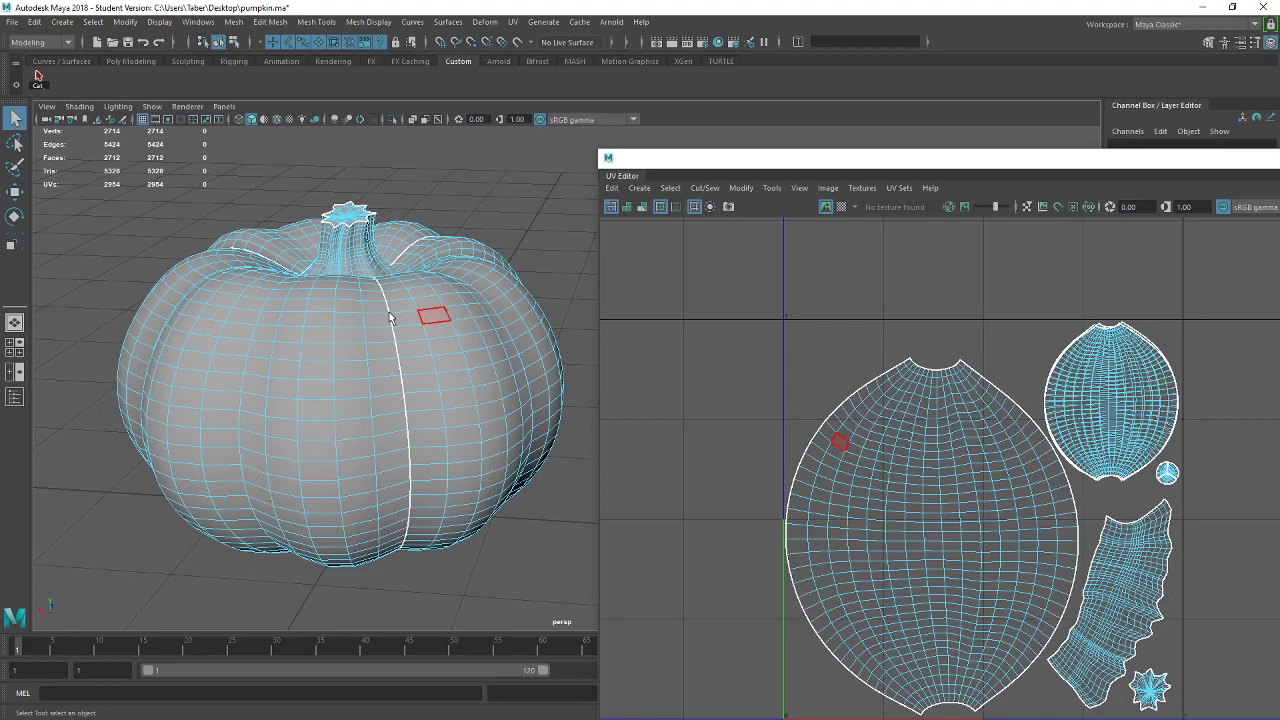
Compare the seams on the pumpkin's sides and around its stem with the UV shells, checking them in wireframe and back in shaded display
left_click_drag(451, 386, 359, 426, "alt")
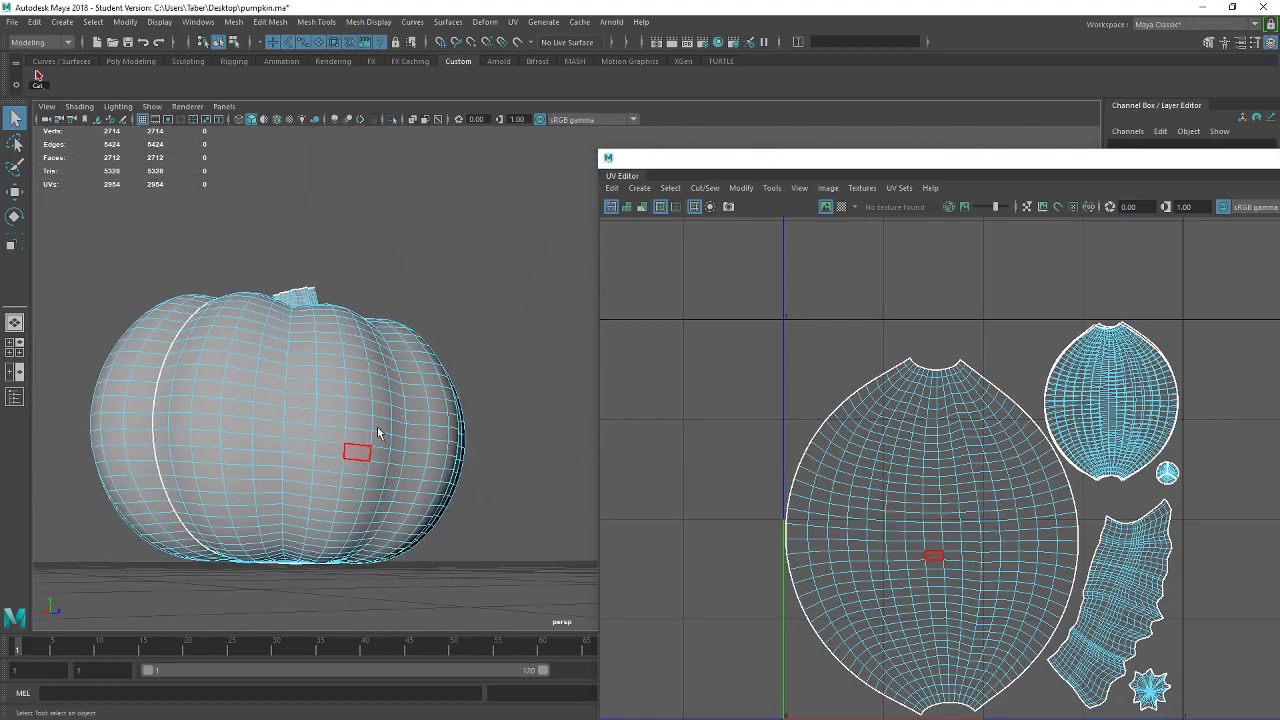
left_click_drag(344, 392, 388, 394, "alt")
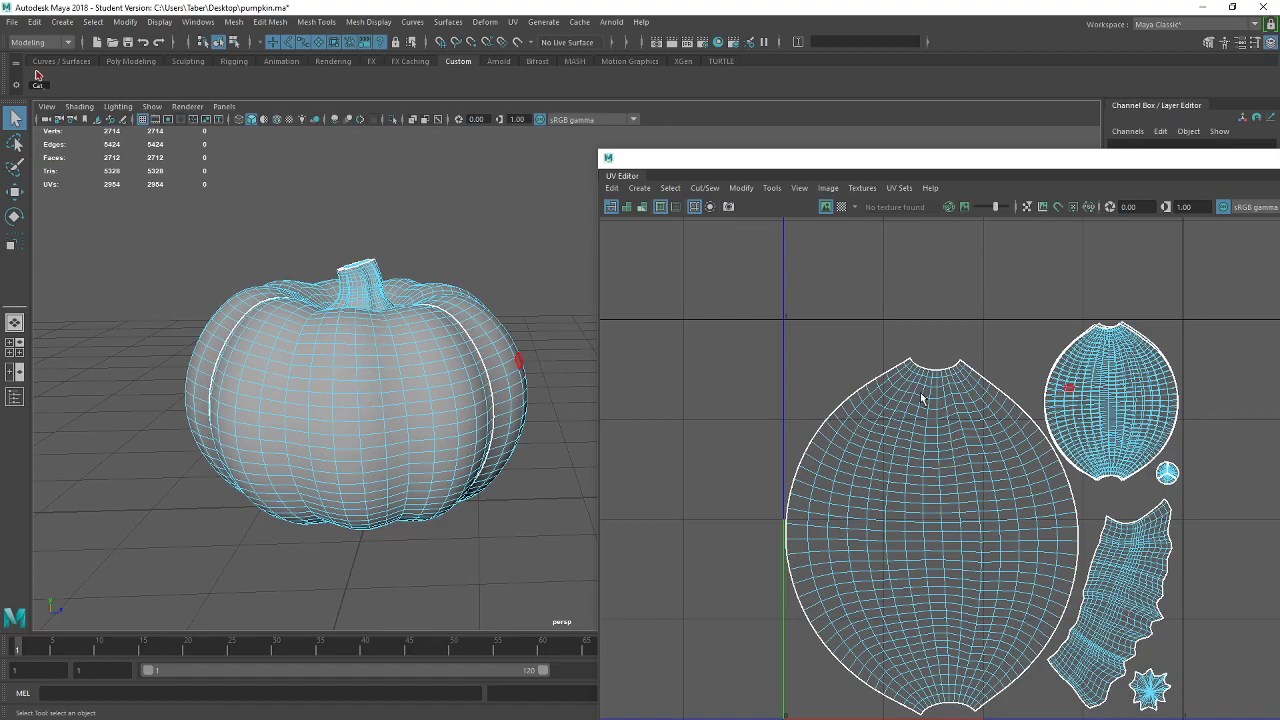
left_click_drag(375, 325, 423, 464, "alt")
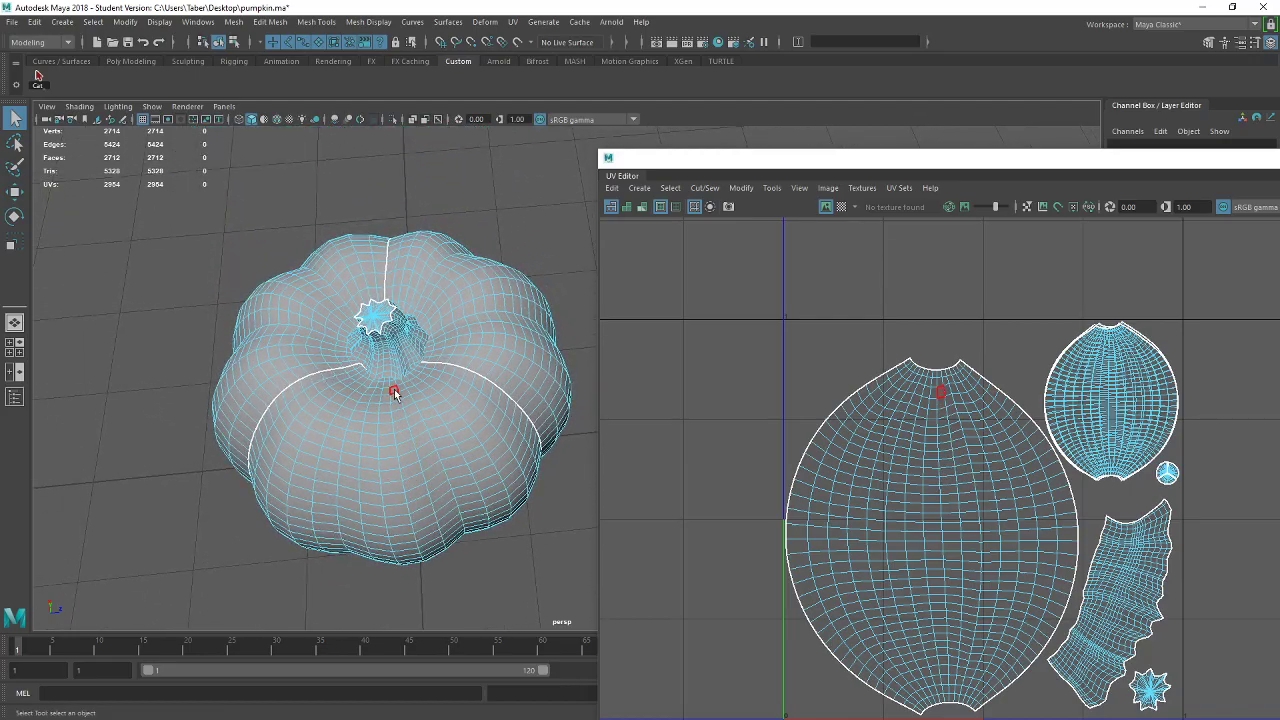
key("4")
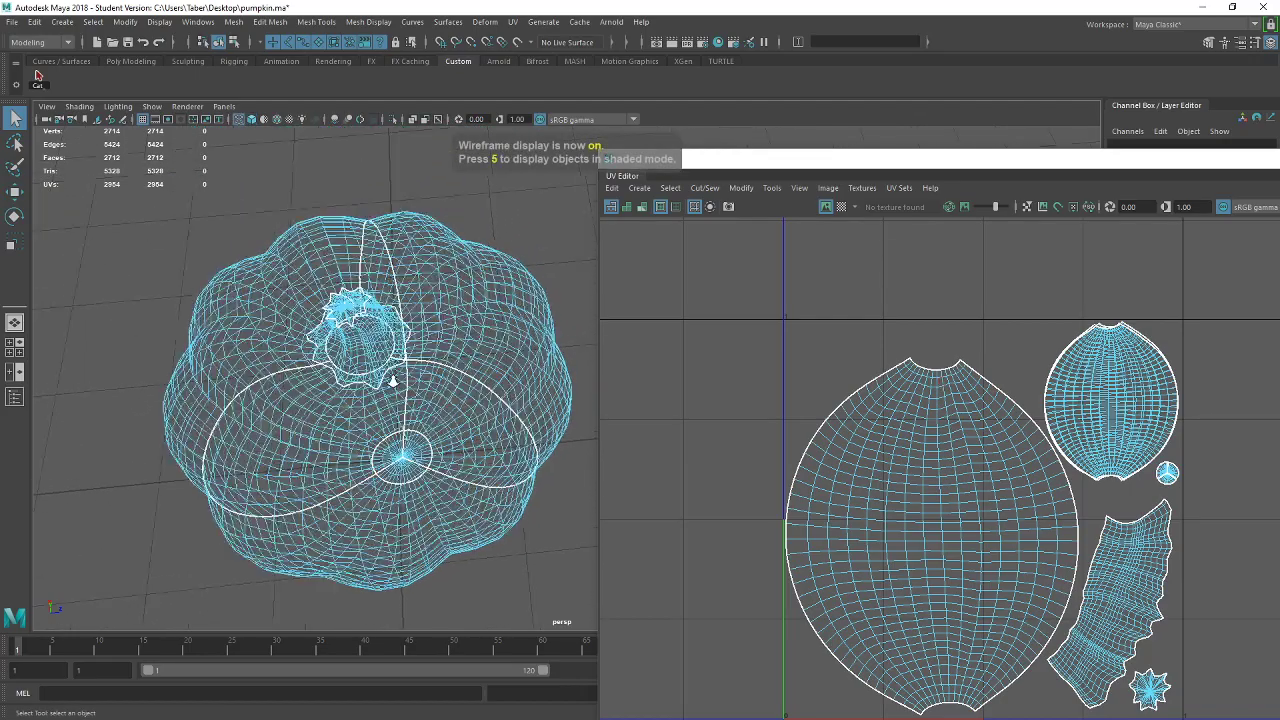
scroll(400, 400, "up", 8)
scroll(409, 413, "up", 3)
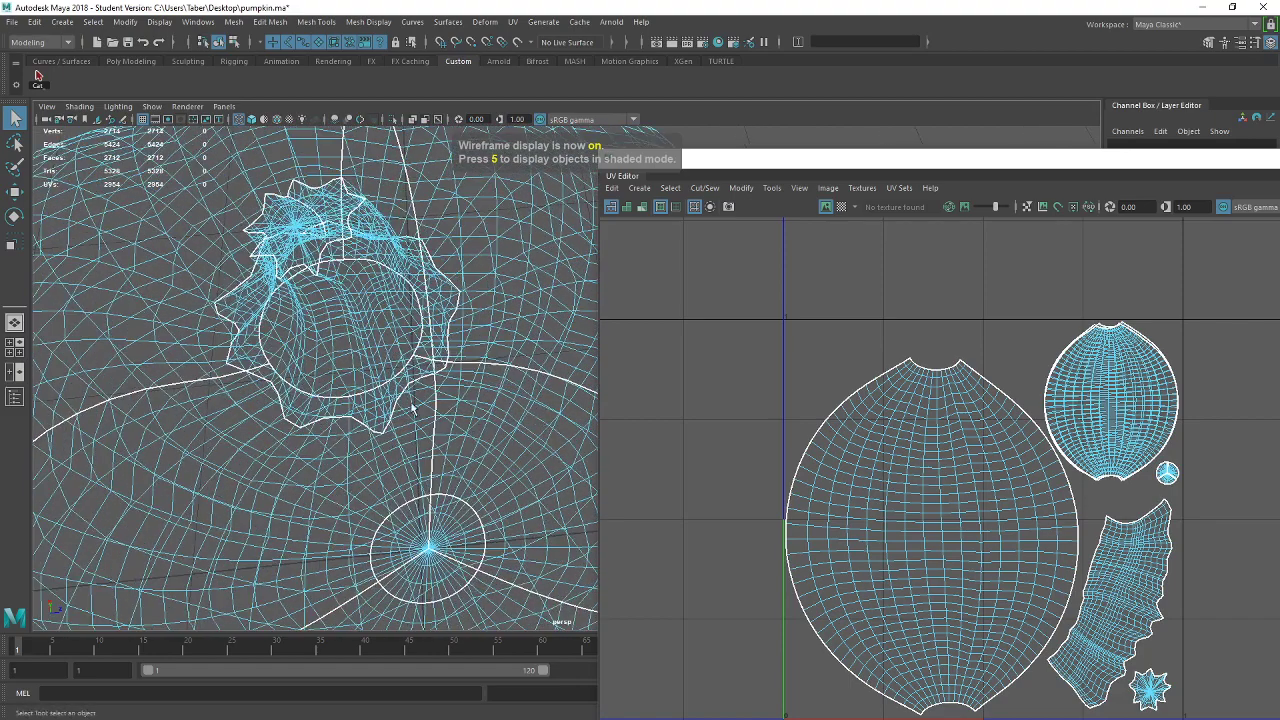
key("5")
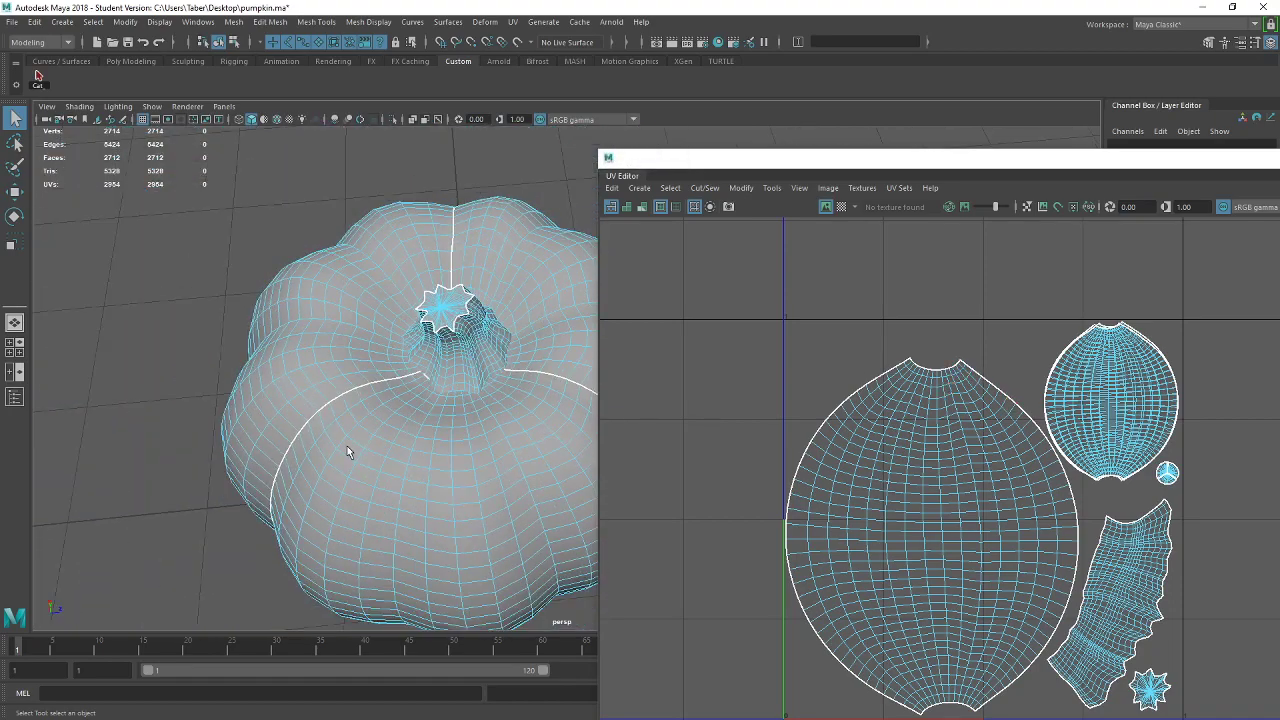
Examine the circular seam on the pumpkin's underside and the matching small round shell in the UV Editor
scroll(383, 436, "down", 5)
left_click_drag(473, 510, 420, 360, "alt")
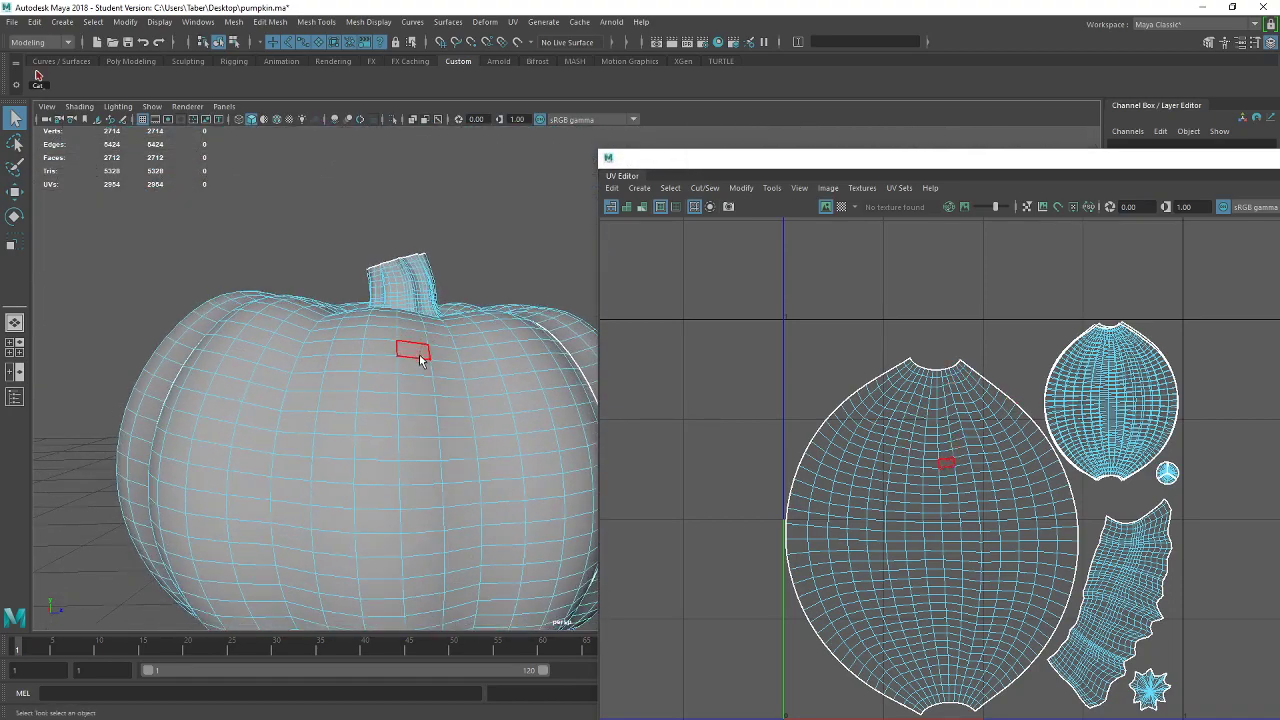
left_click_drag(430, 538, 423, 317, "alt")
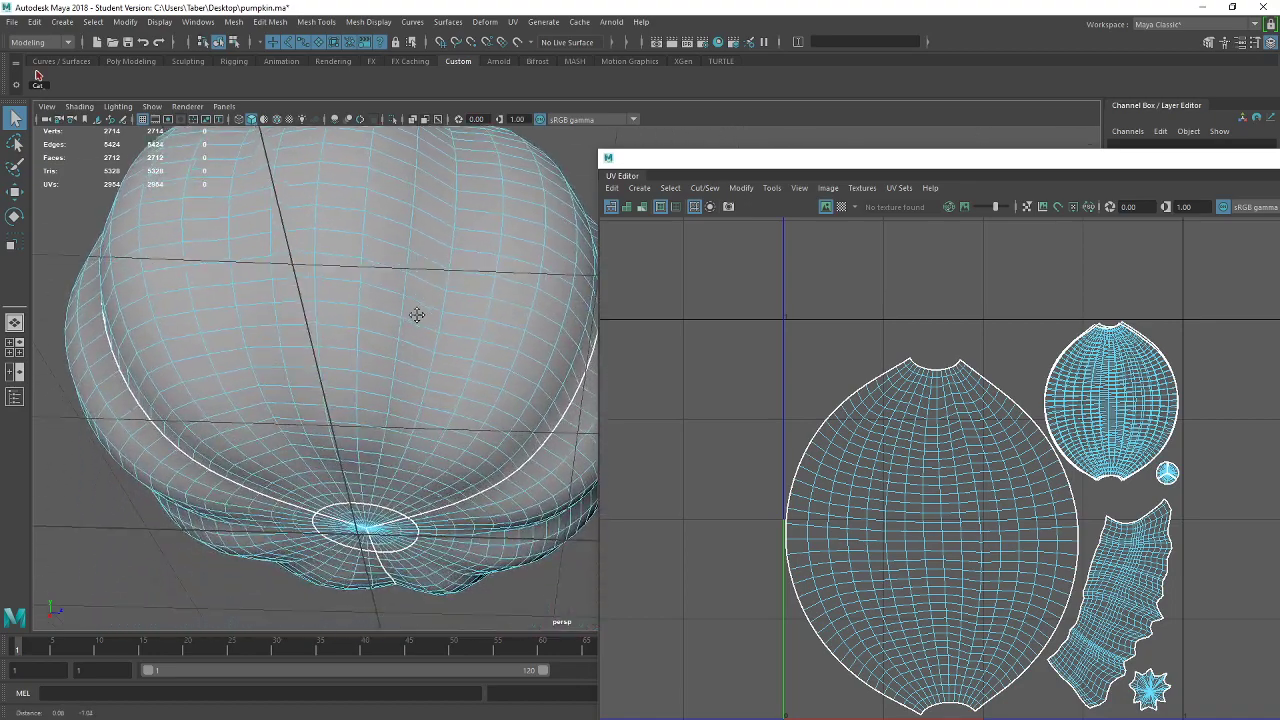
left_click_drag(366, 449, 358, 362, "alt")
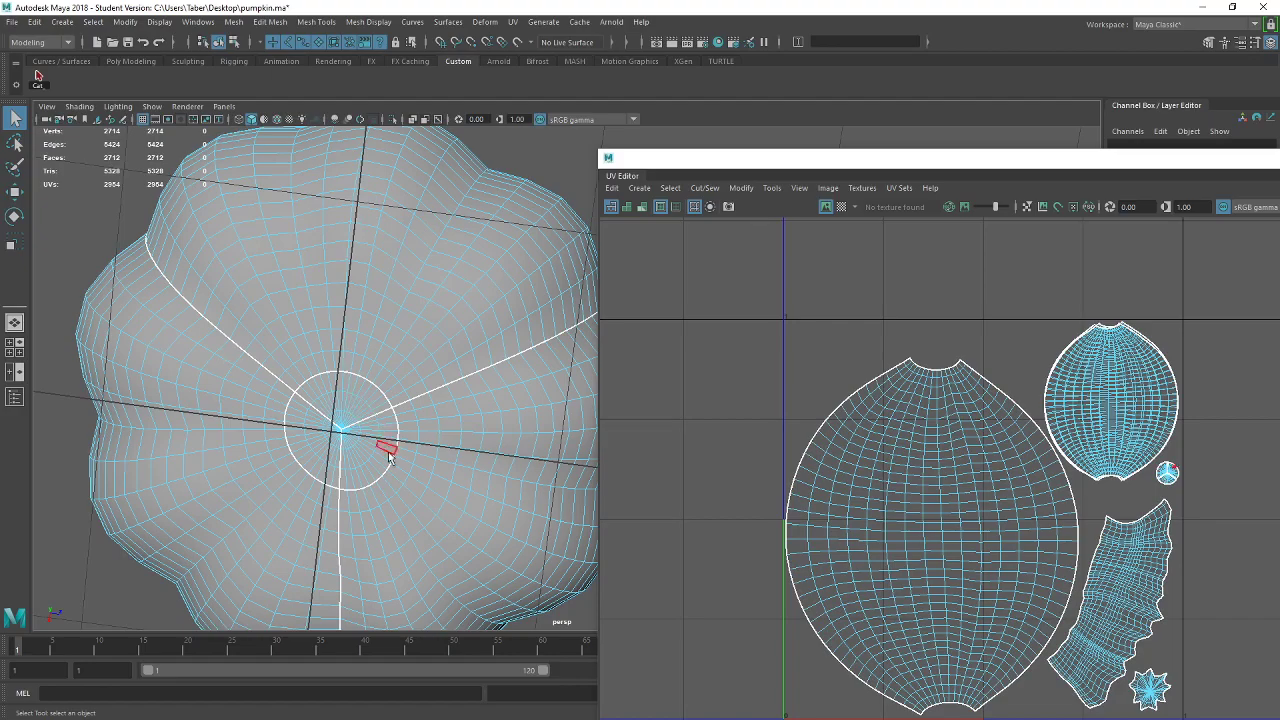
middle_click_drag(1074, 382, 1042, 382, "alt")
scroll(970, 440, "up", 10)
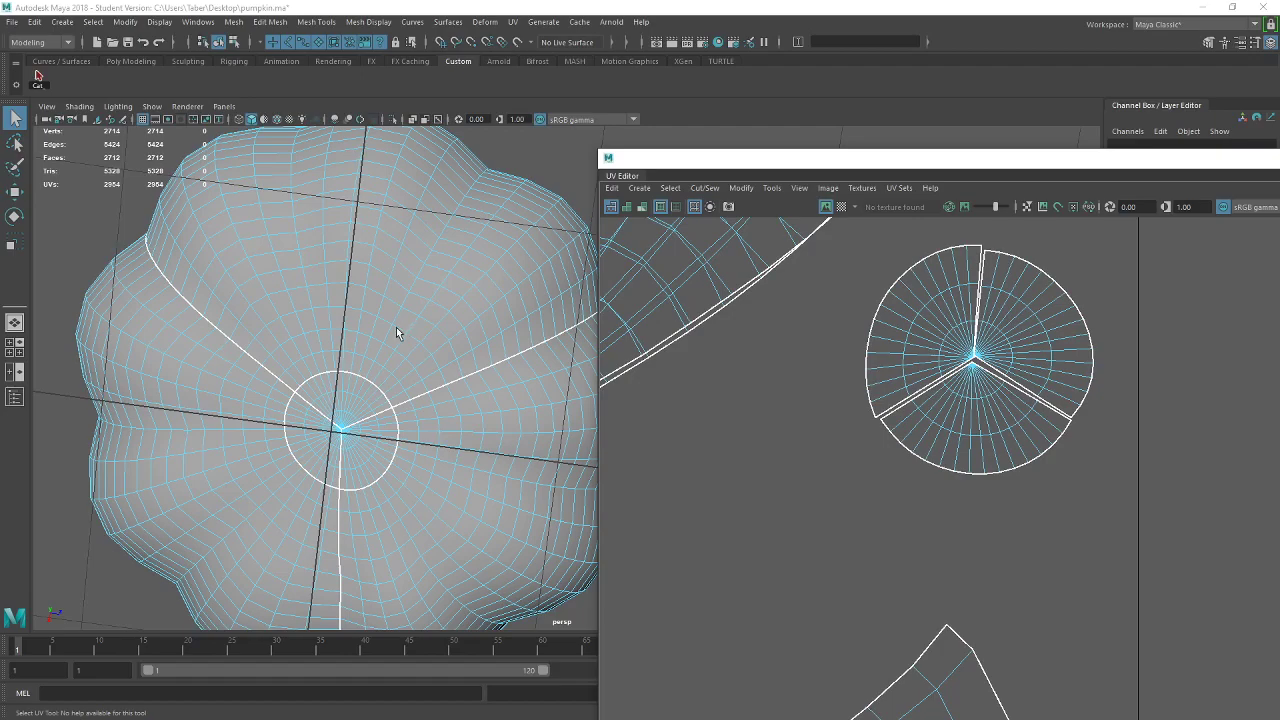
scroll(960, 357, "down", 2)
scroll(968, 356, "down", 5)
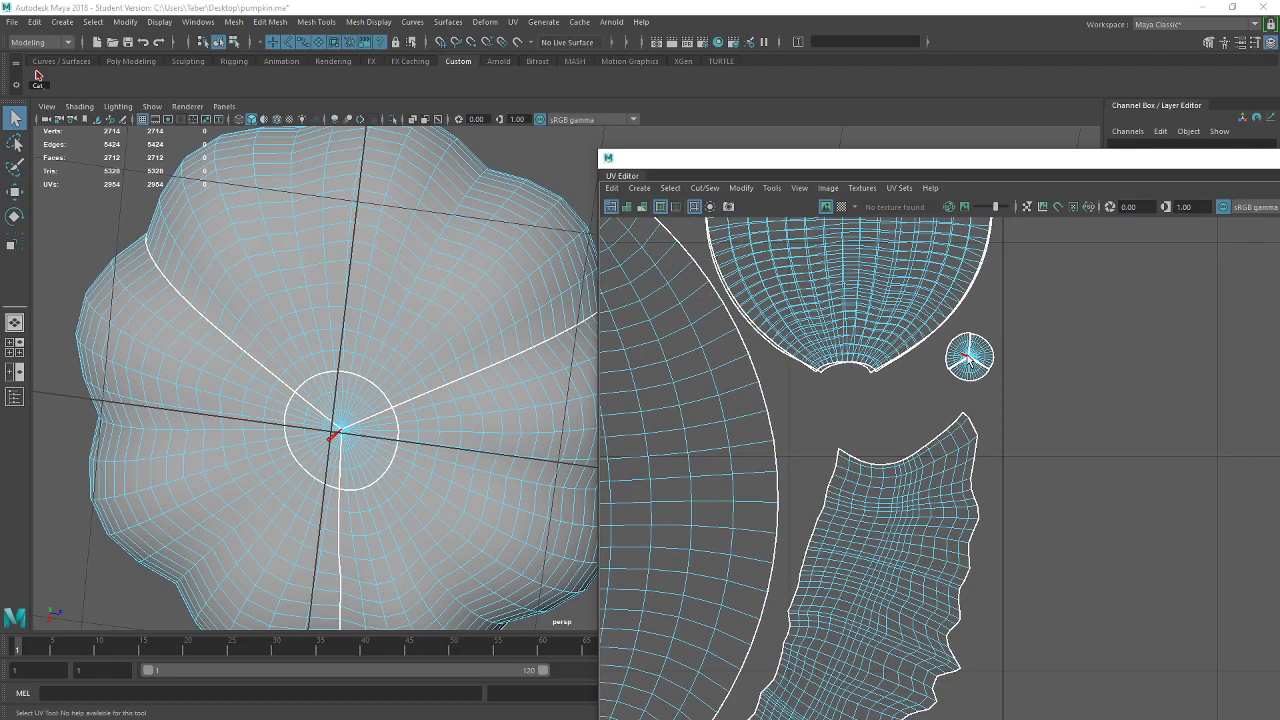
Select a rectangular block of faces on the front of the pumpkin in the perspective view
middle_click_drag(735, 372, 928, 350, "alt")
scroll(886, 410, "down", 1)
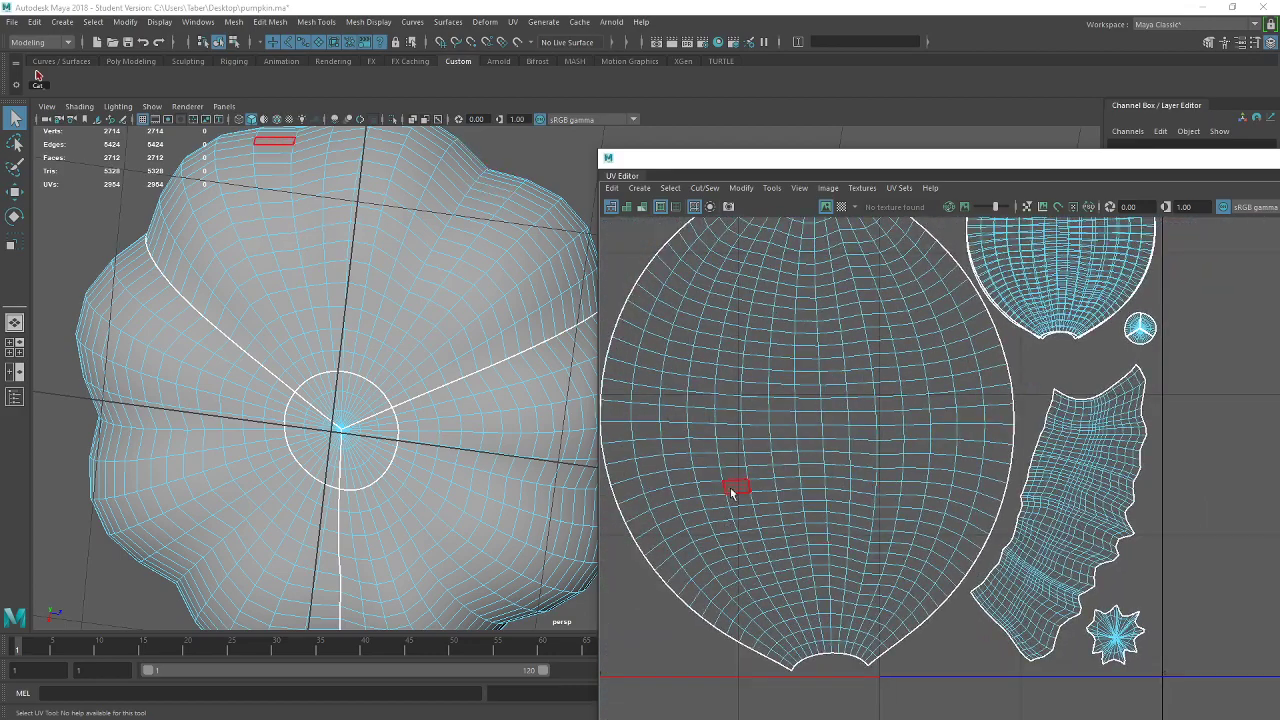
middle_click_drag(877, 420, 932, 452, "alt")
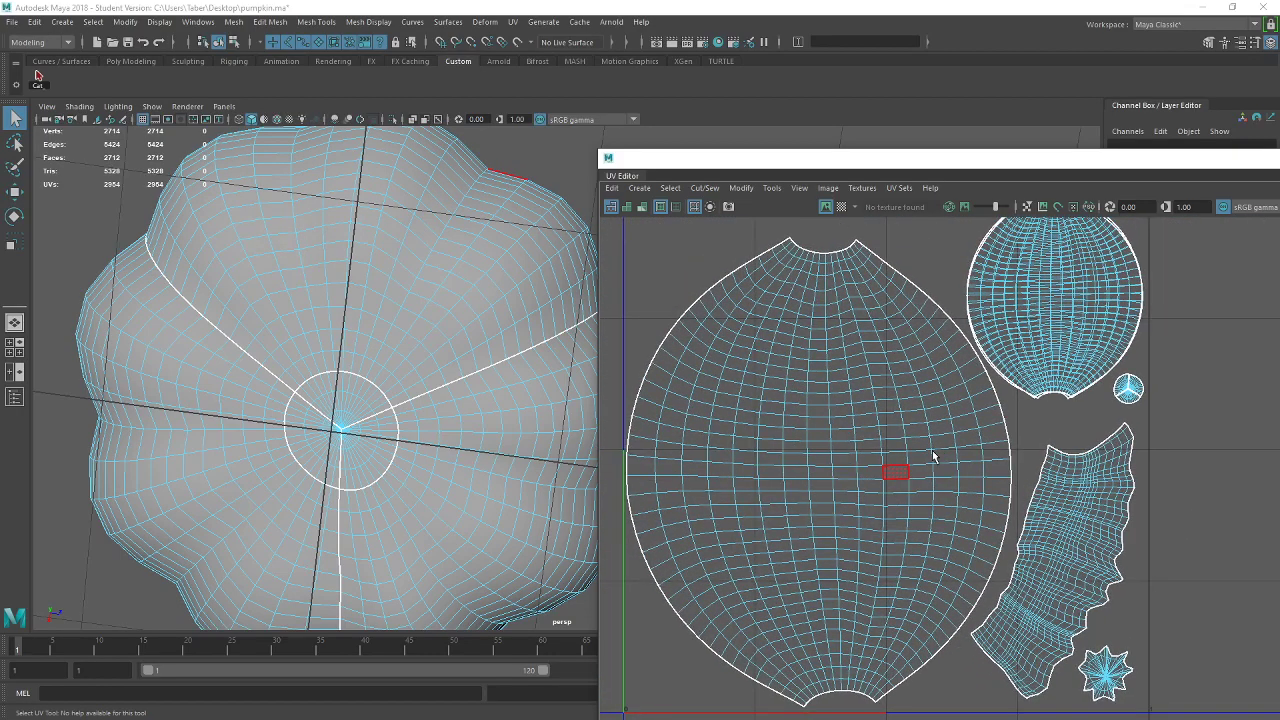
left_click_drag(368, 262, 343, 351, "alt")
right_click_drag(343, 351, 297, 357, "alt")
left_click_drag(297, 357, 295, 364, "alt")
right_click_drag(295, 364, 457, 377, "alt")
left_click_drag(457, 377, 432, 370, "alt")
left_click_drag(375, 328, 512, 436)
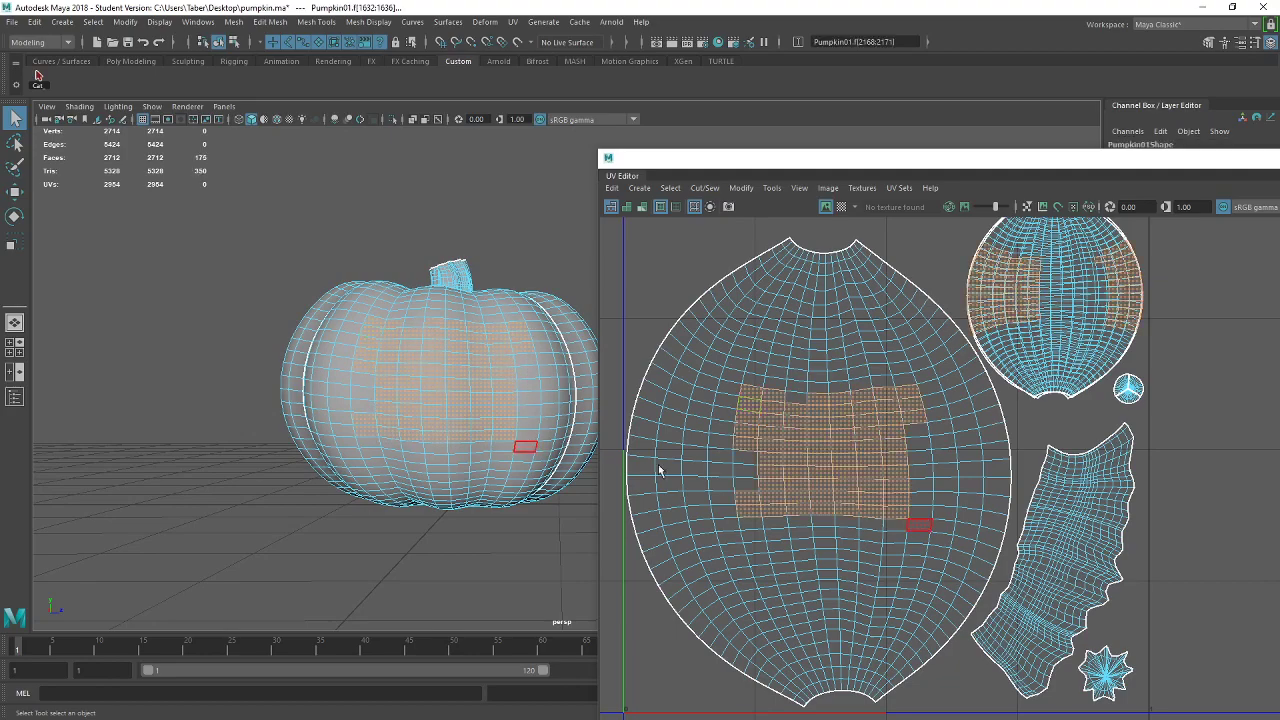
scroll(1072, 440, "down", 1)
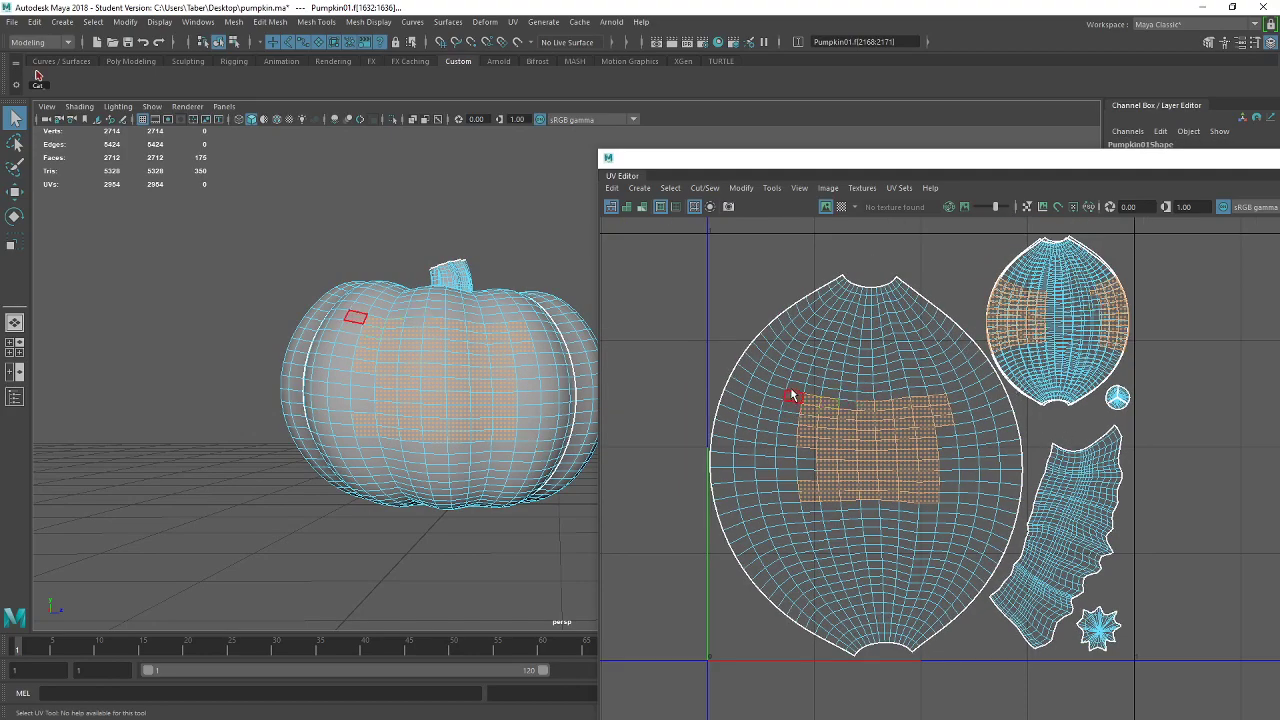
Select a block of faces across the middle of the large UV shell, fill in its upper corners, and check where it lies on the pumpkin
left_click_drag(796, 387, 975, 508)
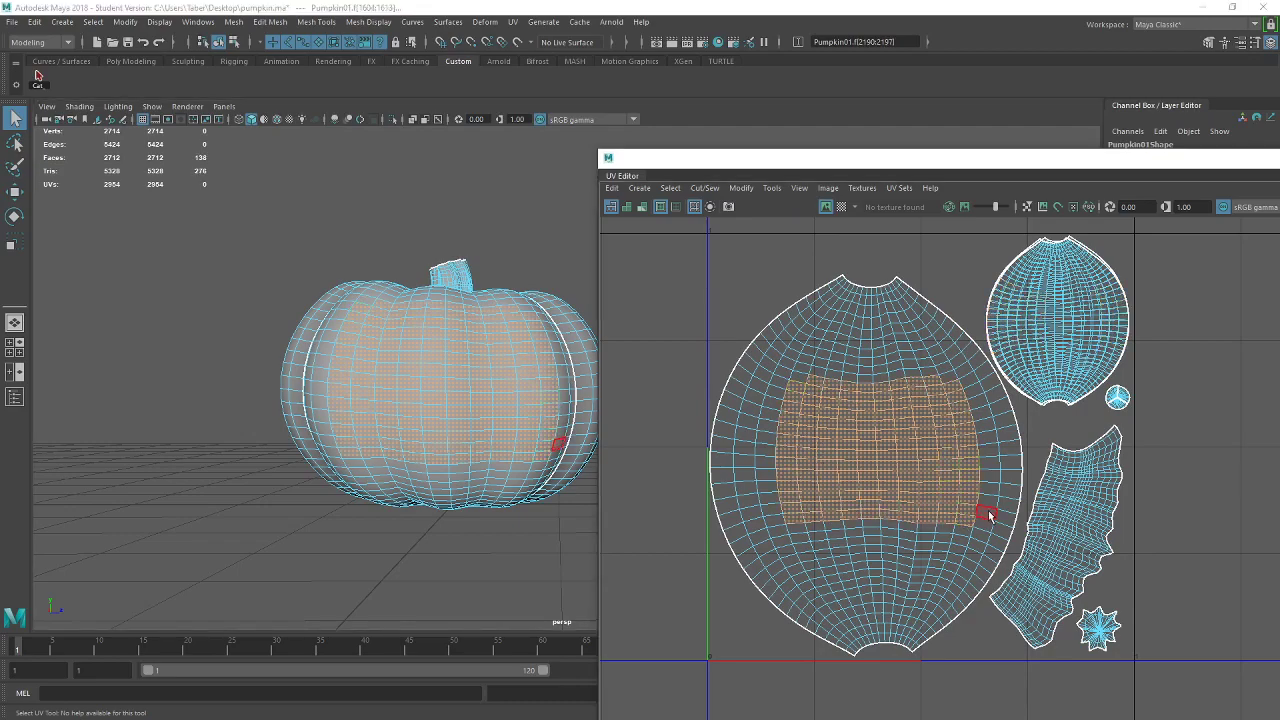
left_click(803, 375, "shift")
left_click_drag(503, 370, 414, 406, "alt")
right_click_drag(414, 406, 454, 410, "alt")
left_click_drag(454, 410, 480, 405, "alt")
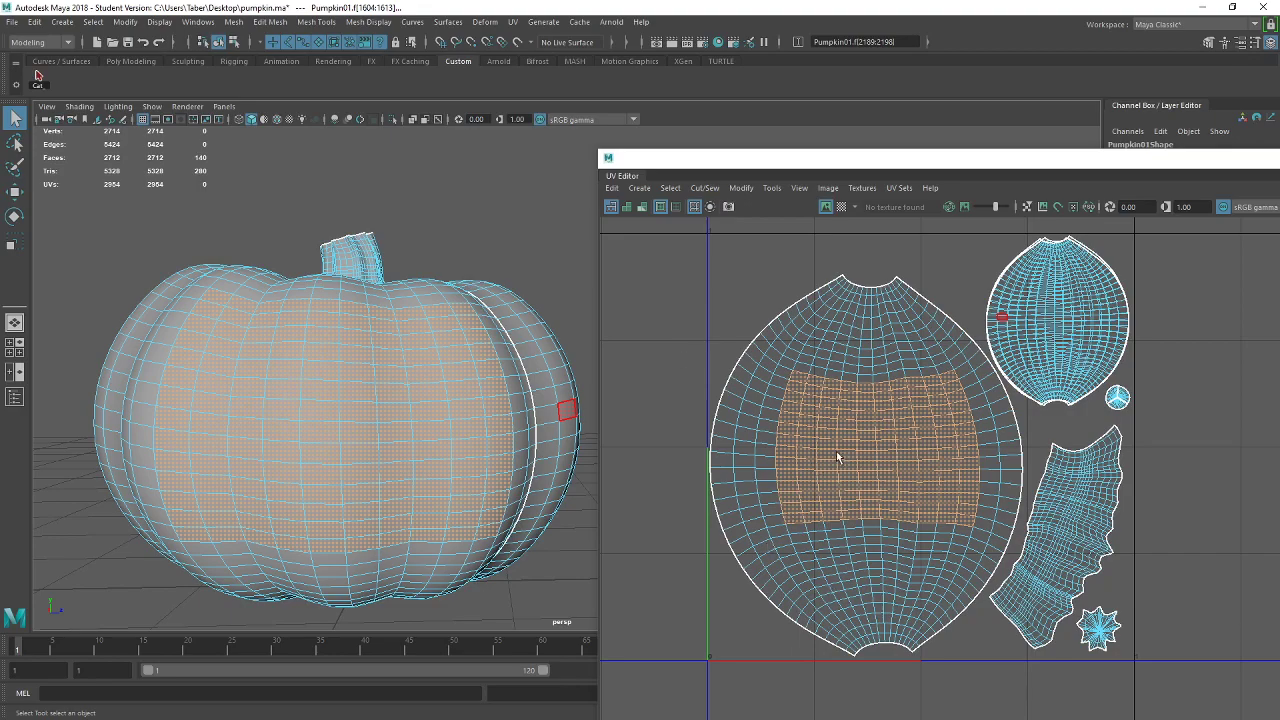
left_click_drag(420, 330, 414, 391, "alt")
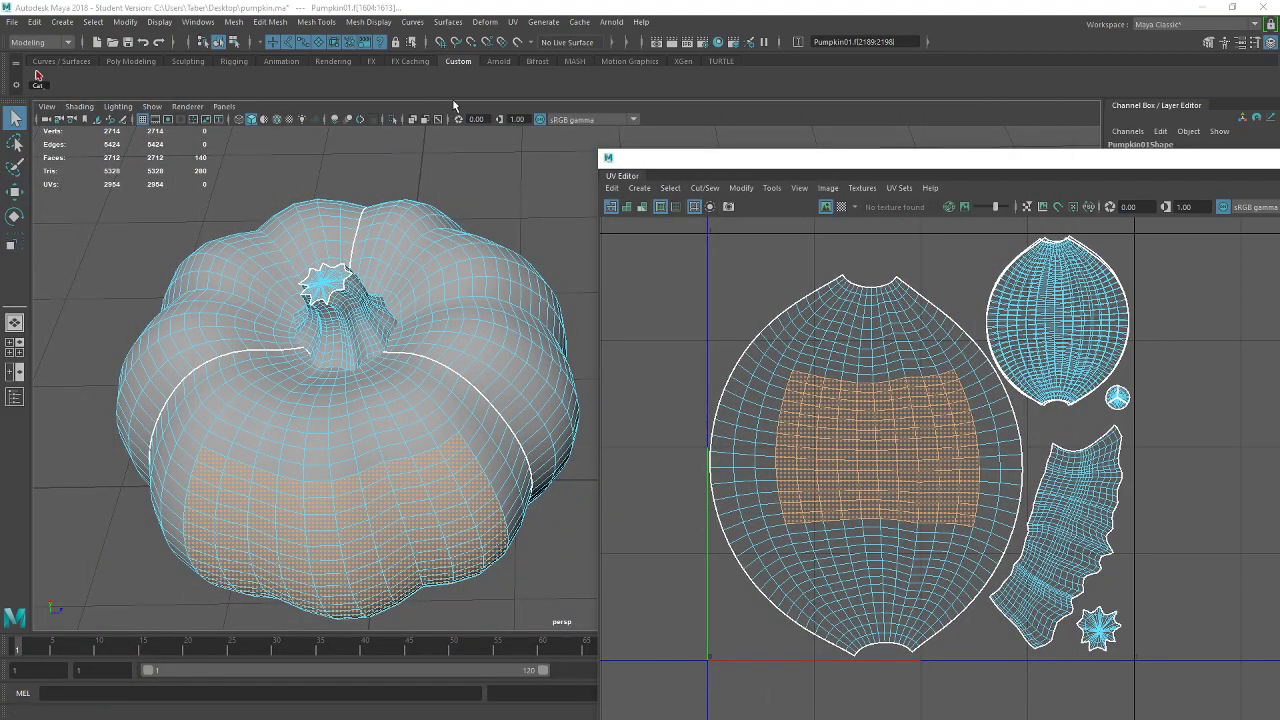
Display the checker map on the pumpkin and its UV layout, and clear the face selection
left_click(841, 207)
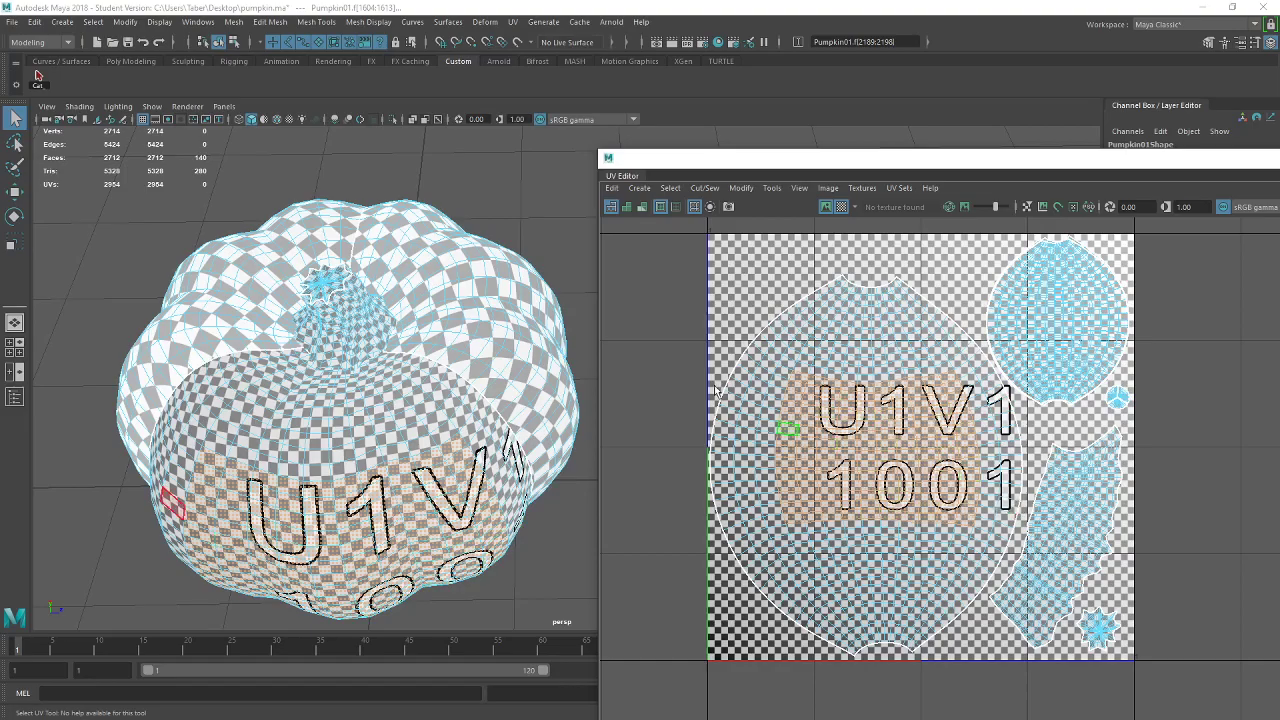
key("F8")
left_click_drag(520, 420, 530, 264, "alt")
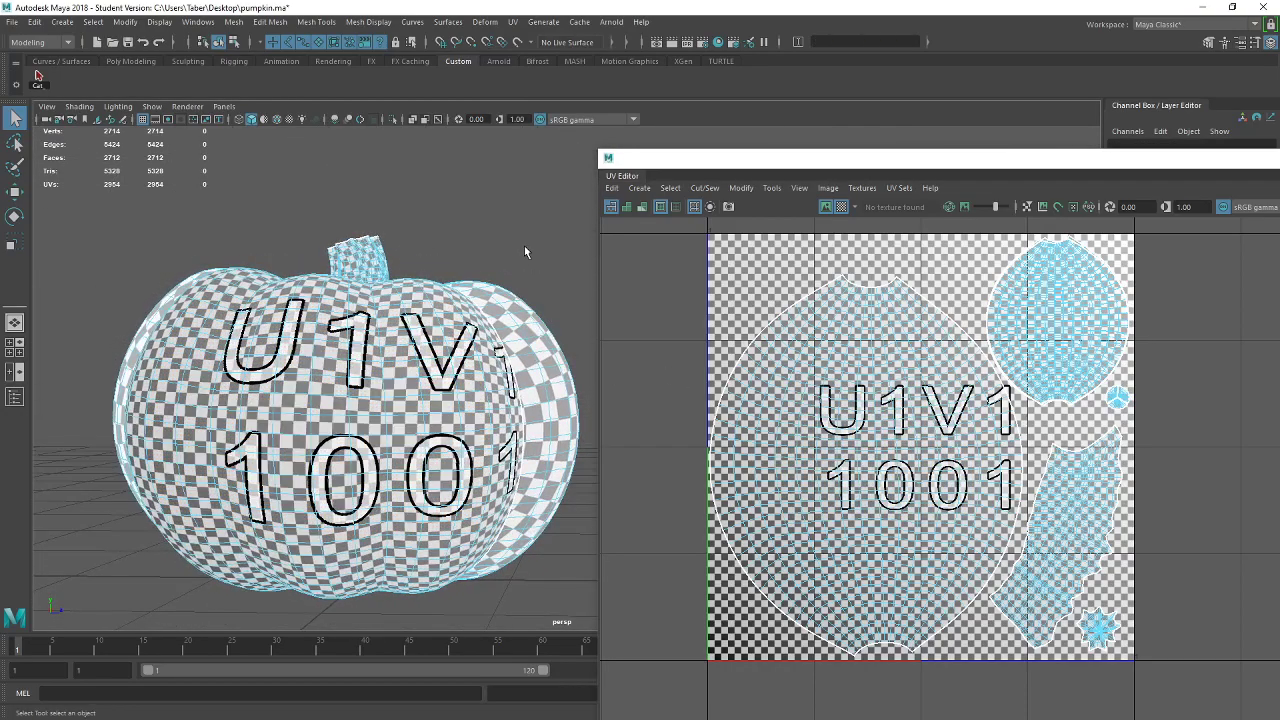
Examine the checker squares up close on the pumpkin's front and from above for stretching
right_click_drag(443, 449, 385, 443, "alt")
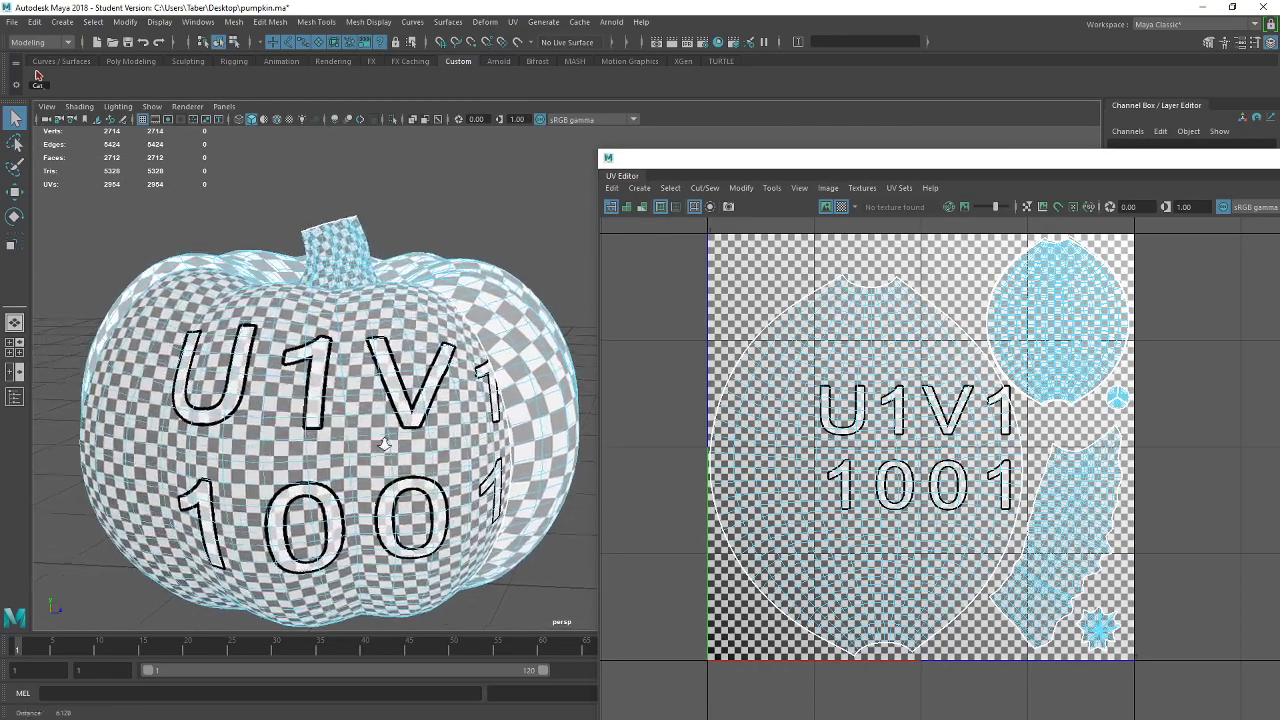
scroll(385, 443, "up", 5)
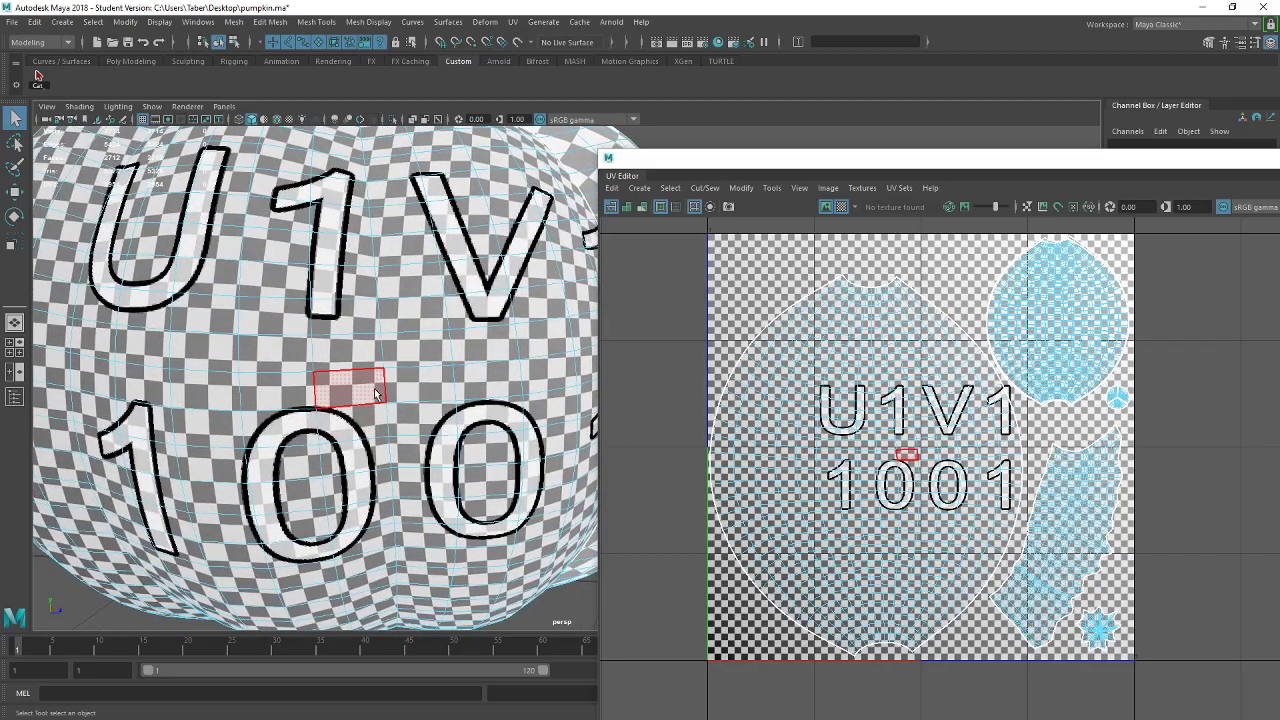
scroll(380, 385, "up", 8)
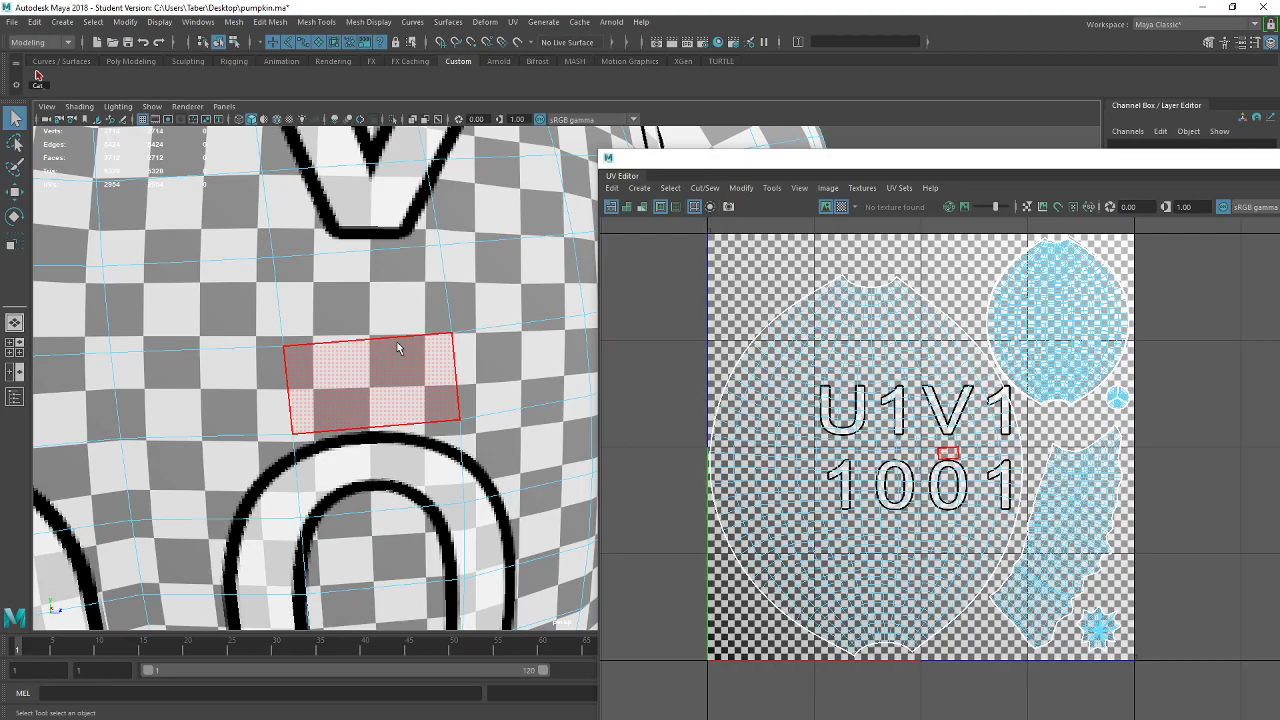
scroll(397, 342, "down", 10)
left_click_drag(397, 345, 500, 458, "alt")
scroll(377, 385, "down", 3)
scroll(375, 393, "up", 2)
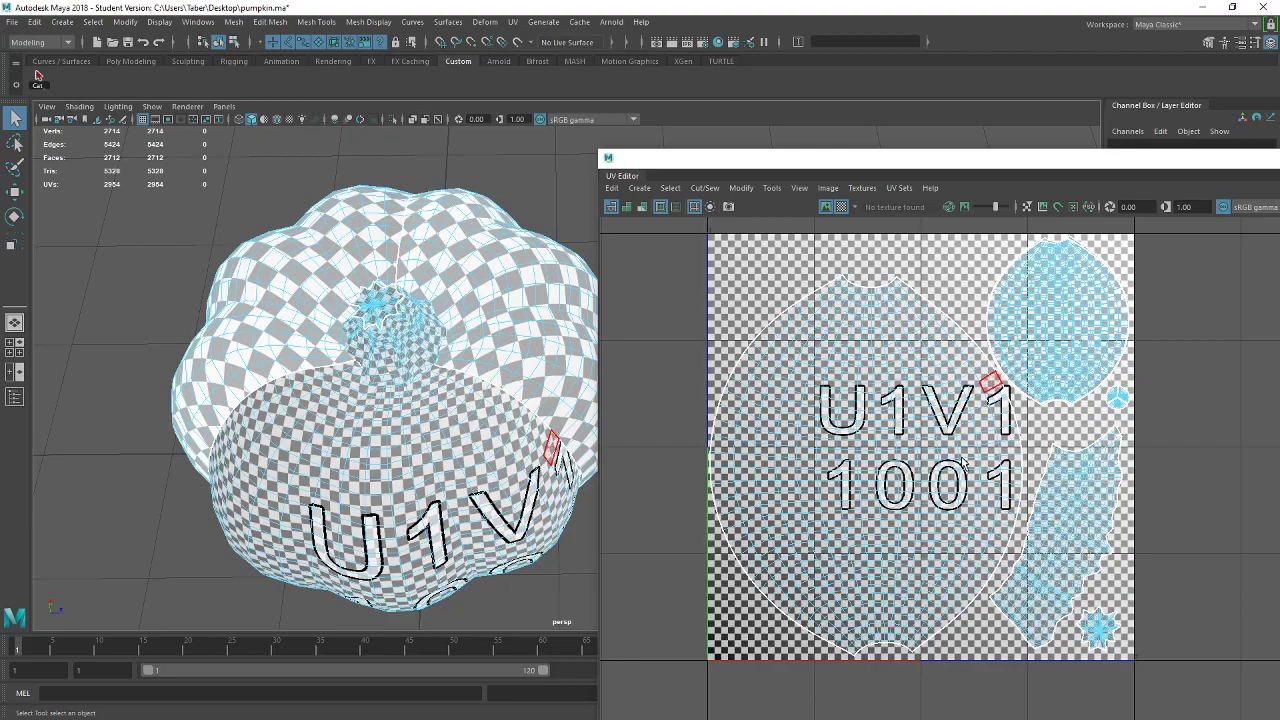
Compare the checker square size on the pumpkin's back and sides with that on its front
left_click_drag(500, 450, 425, 450, "alt")
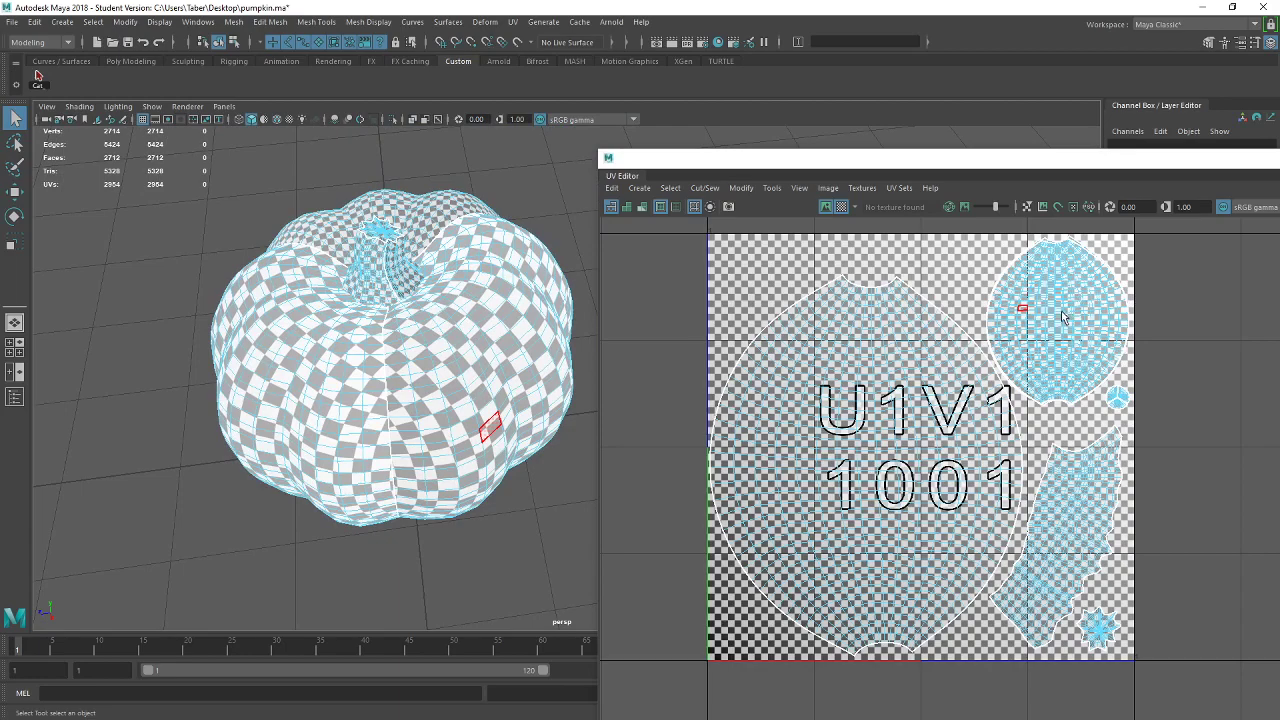
scroll(471, 343, "up", 5)
left_click_drag(471, 343, 400, 286, "alt")
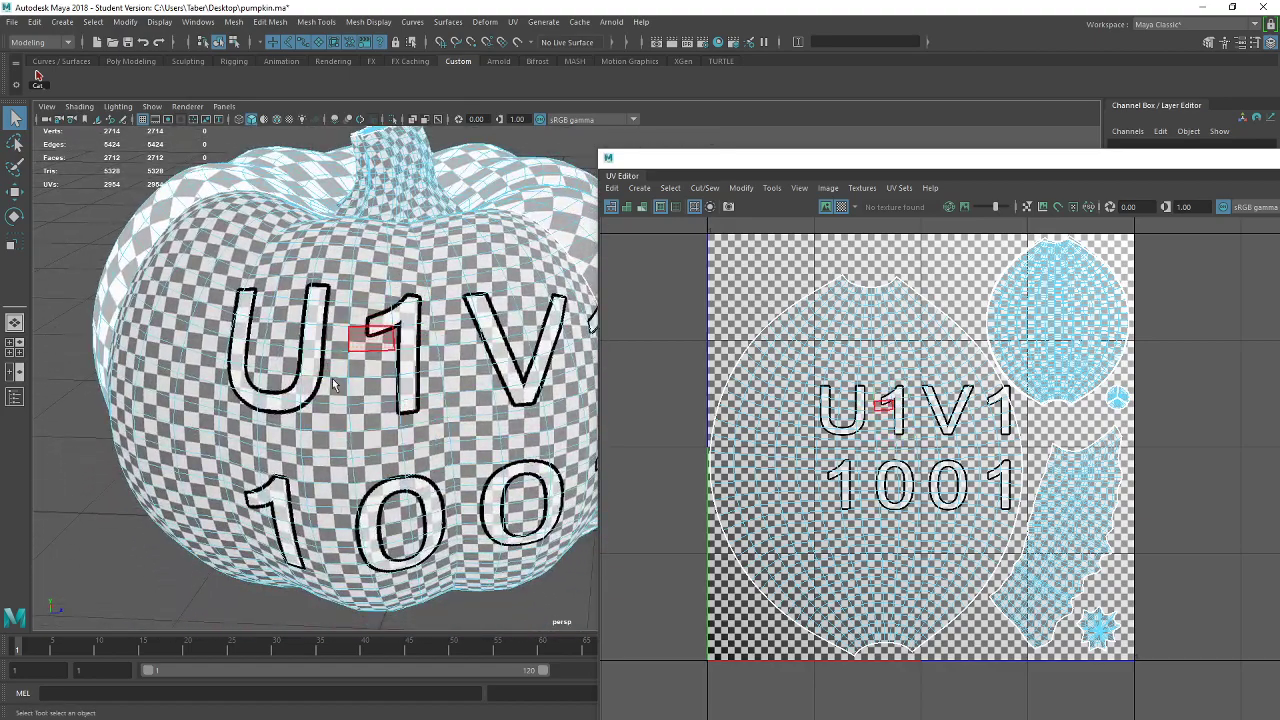
left_click_drag(372, 401, 400, 440, "alt")
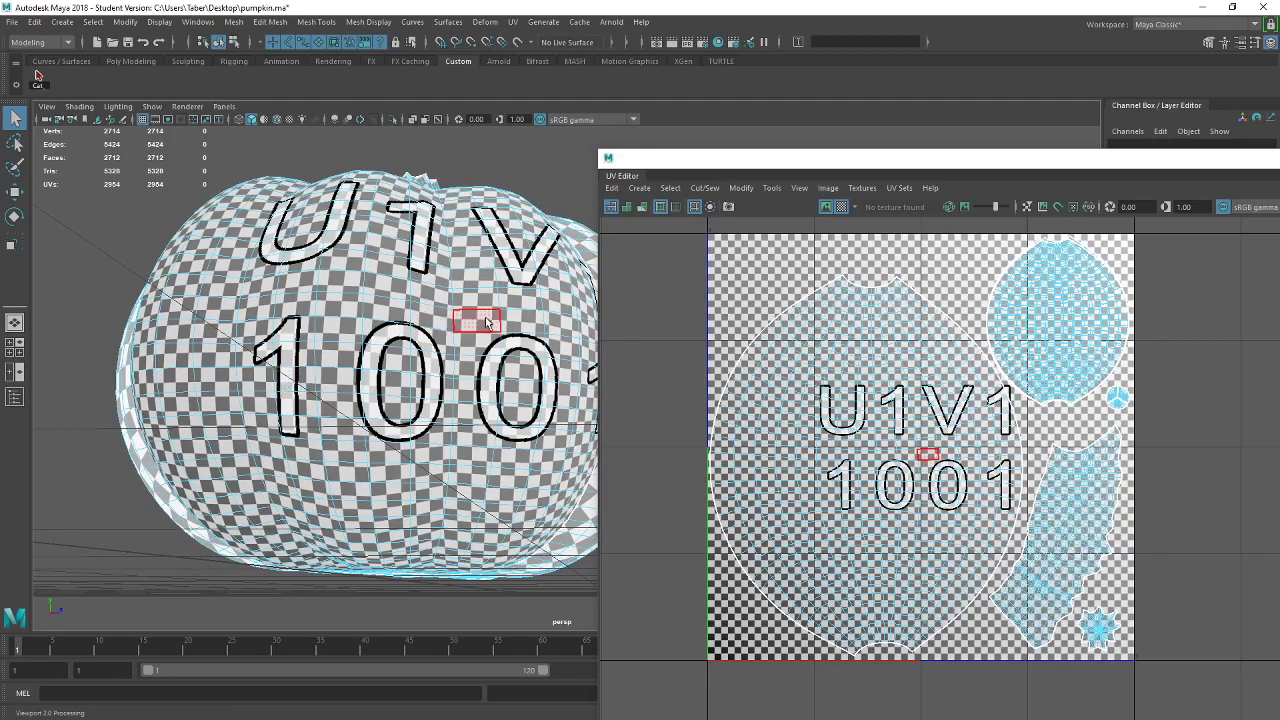
left_click_drag(462, 302, 535, 322, "alt")
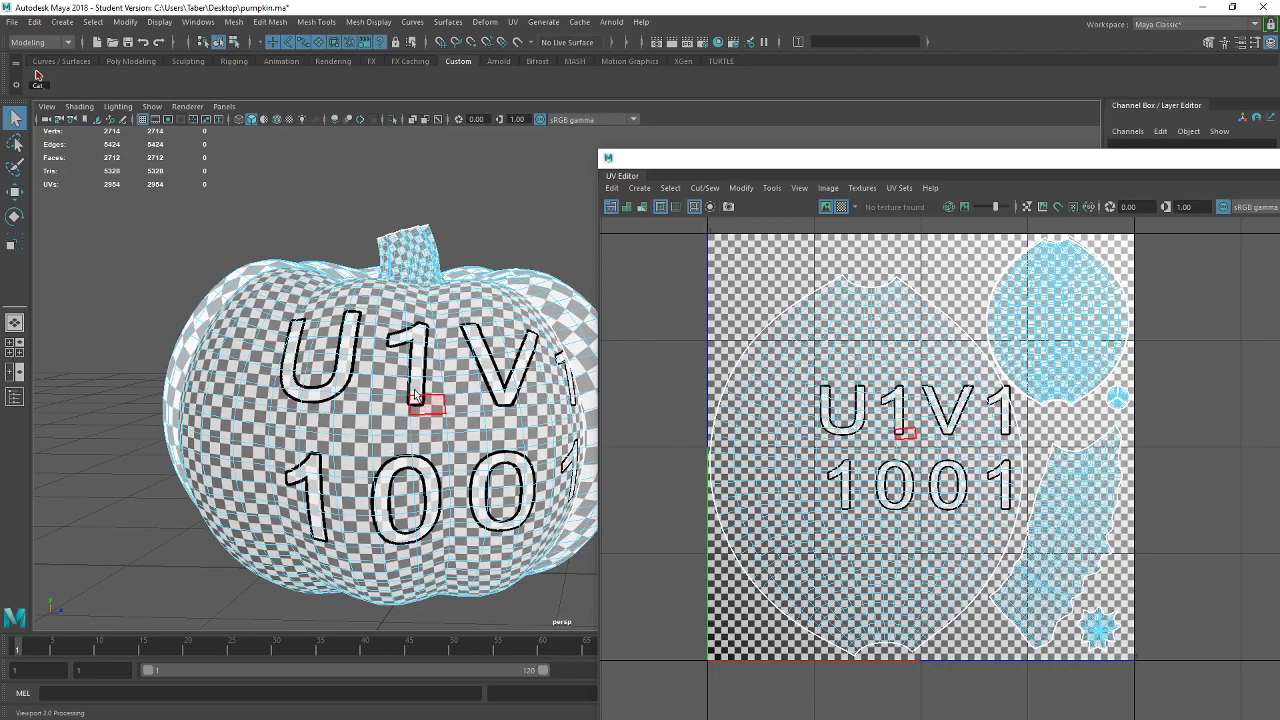
Examine the pumpkin's underside up close, where the front, back and base UV shells meet at the seams
left_click_drag(392, 468, 420, 380, "alt")
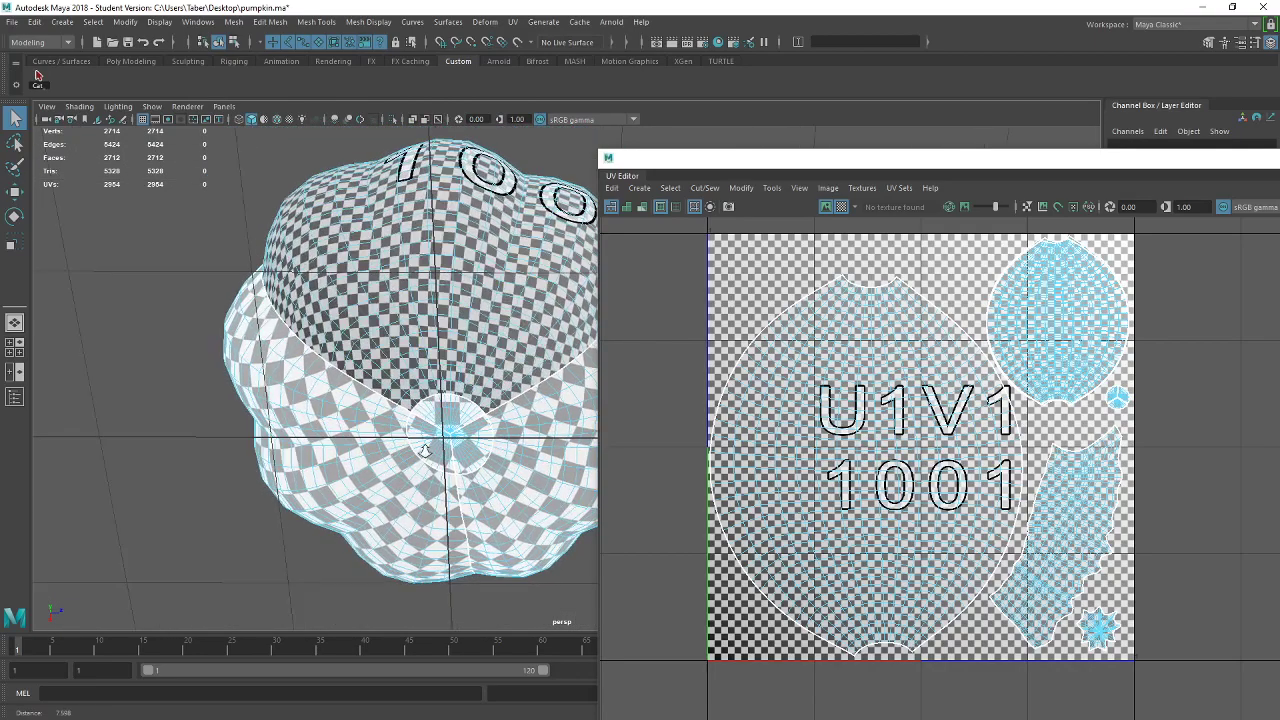
right_click_drag(420, 380, 716, 488, "alt")
left_click_drag(438, 488, 345, 372, "alt")
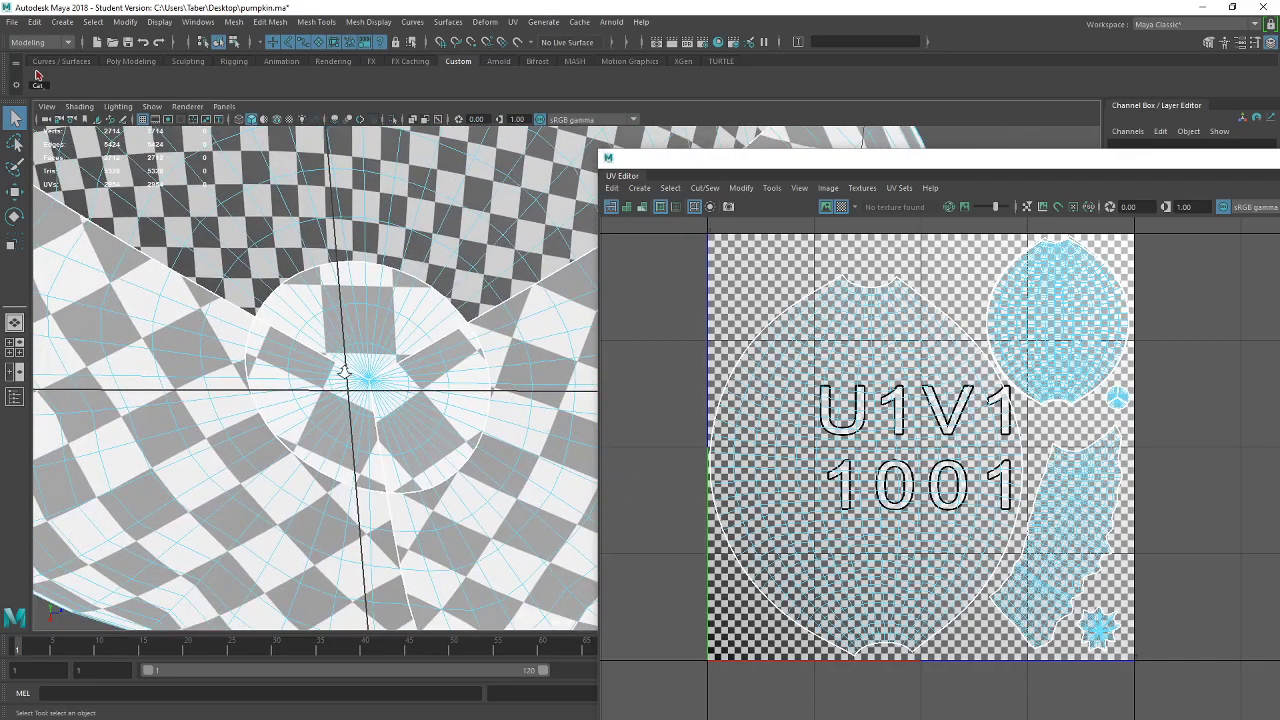
right_click_drag(345, 372, 450, 390, "alt")
left_click_drag(450, 390, 446, 342, "alt")
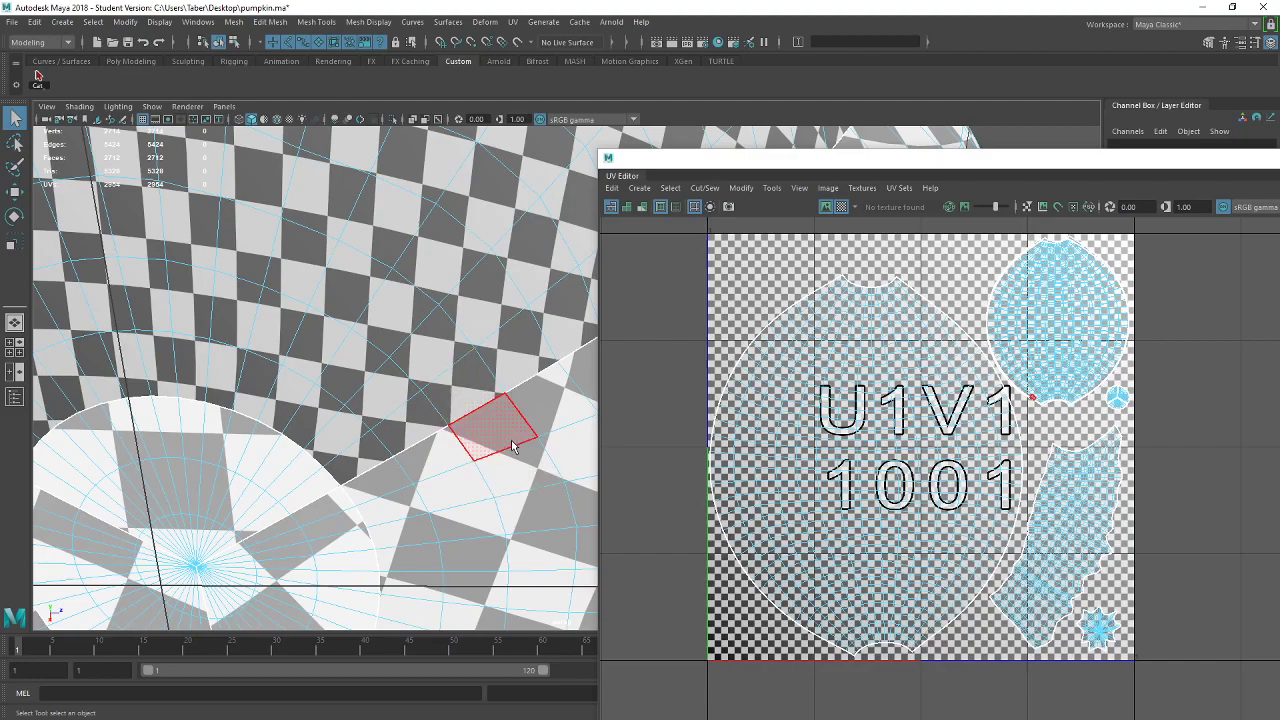
Switch to the Texture Painting course page in the browser, view the mushroom UV unwrapping diagram, and minimize the browser
key("alt+Tab")
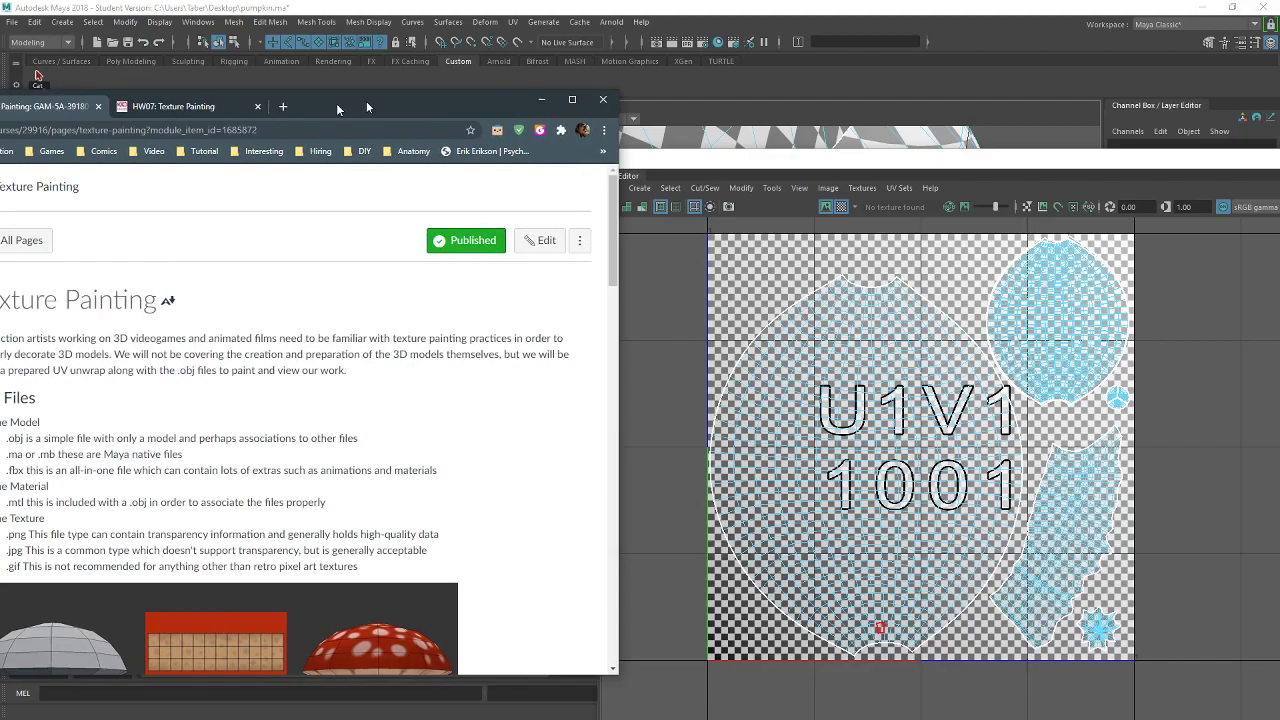
left_click_drag(329, 58, 707, 58)
scroll(633, 333, "down", 4)
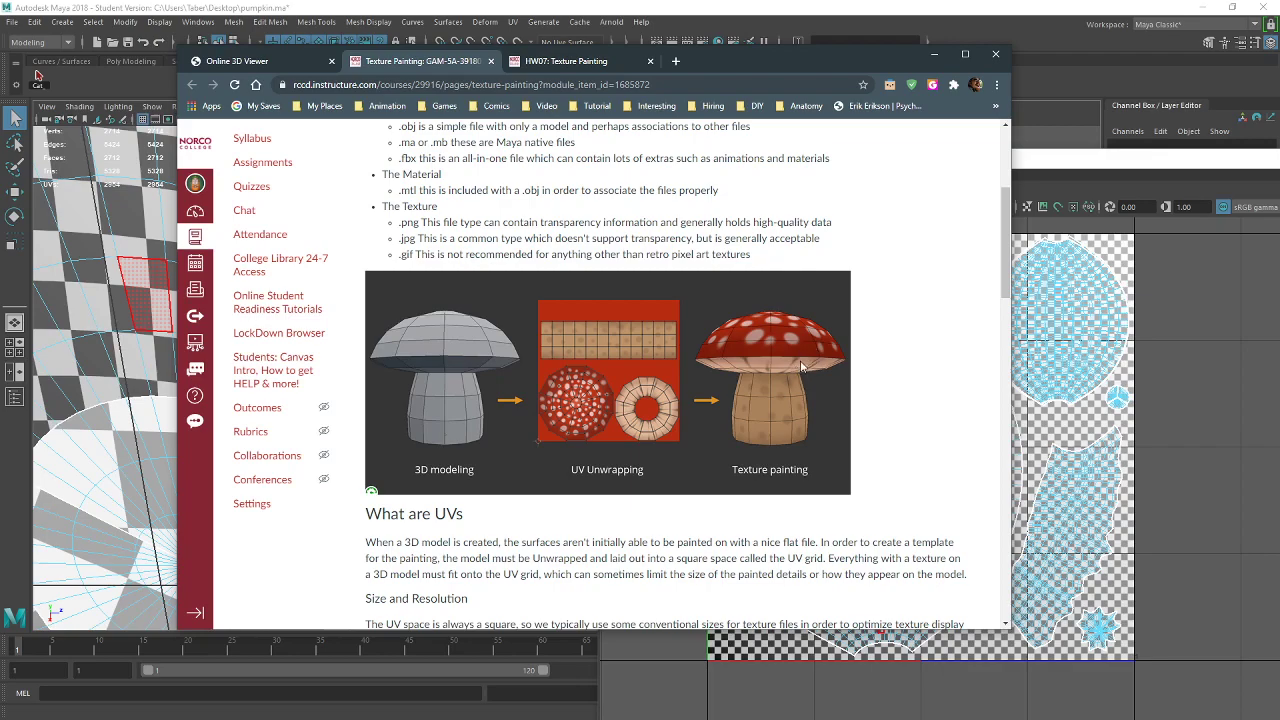
left_click(933, 54)
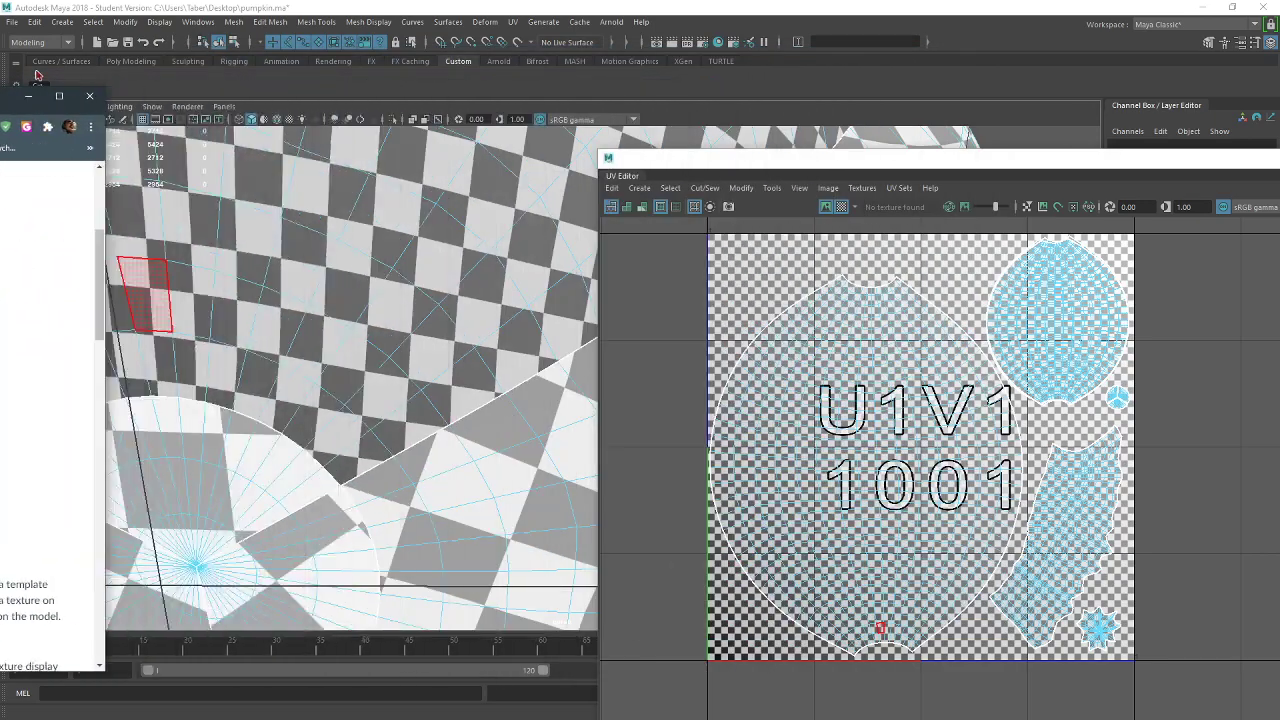
Frame the whole pumpkin and trace the seams between its front and back UV shells from above and the front
left_click(429, 343)
key("f")
left_click_drag(440, 372, 517, 352, "alt")
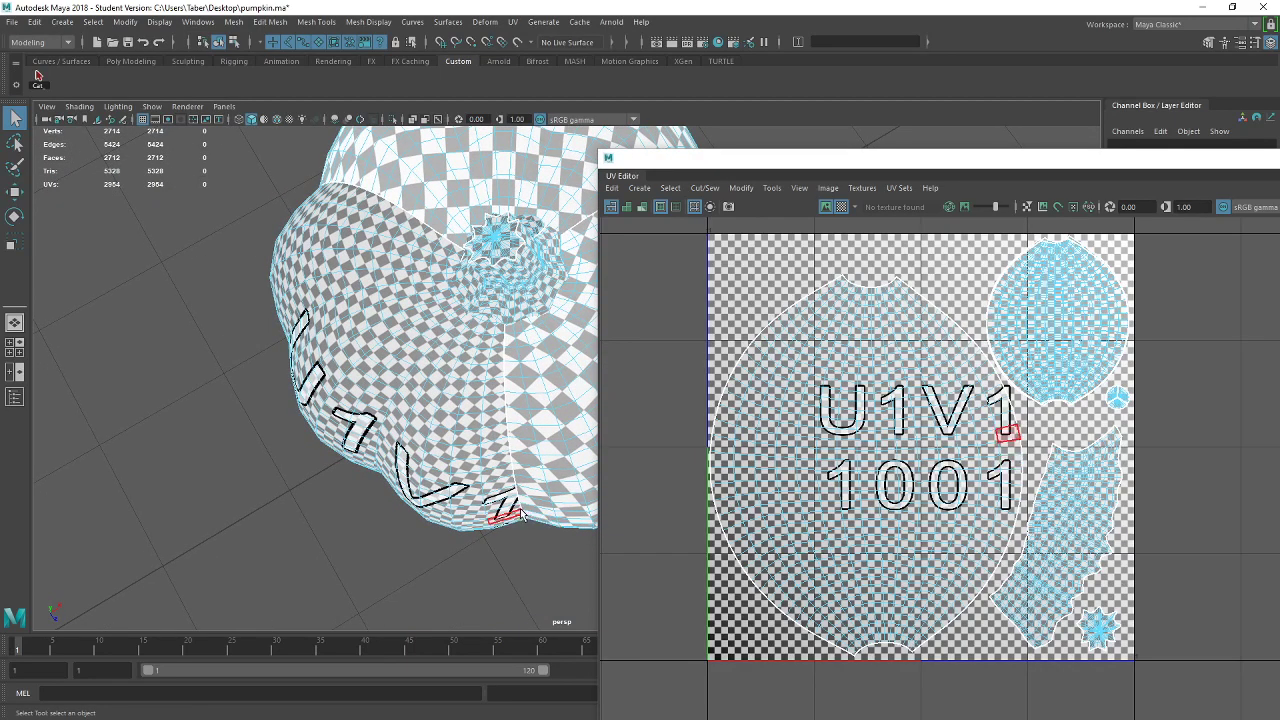
left_click_drag(520, 515, 530, 300, "alt")
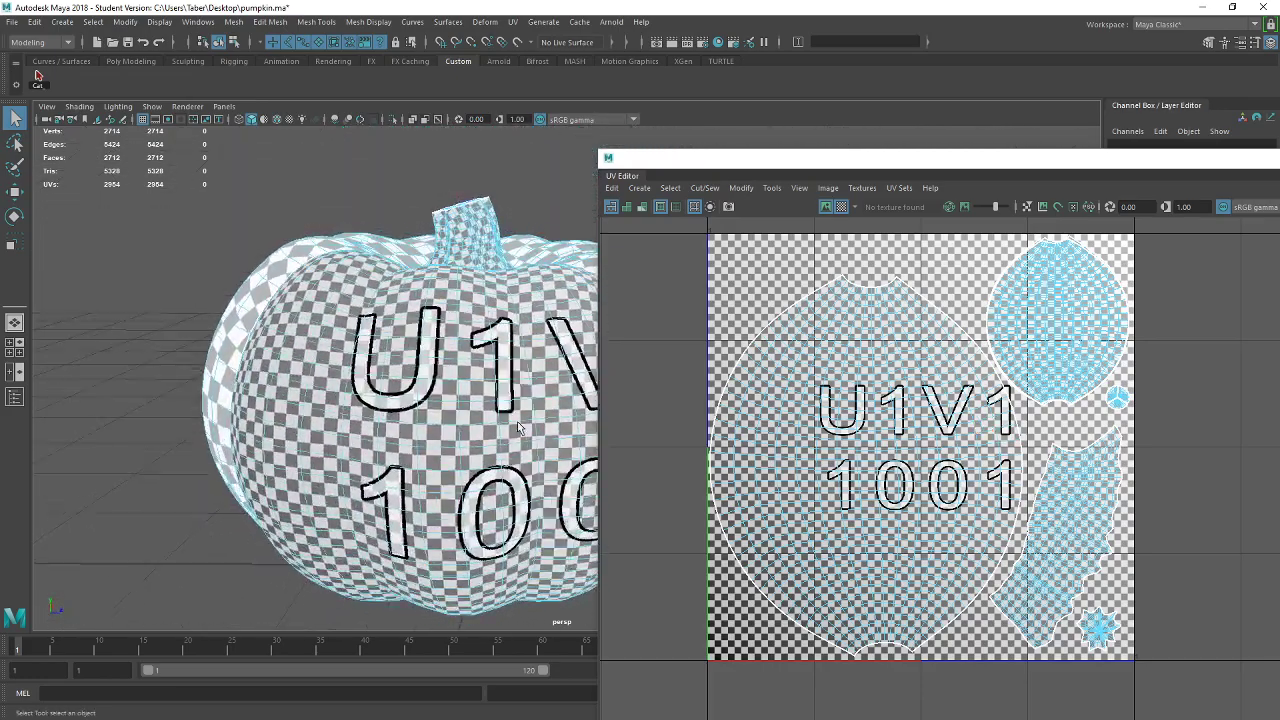
left_click_drag(328, 441, 380, 500, "alt")
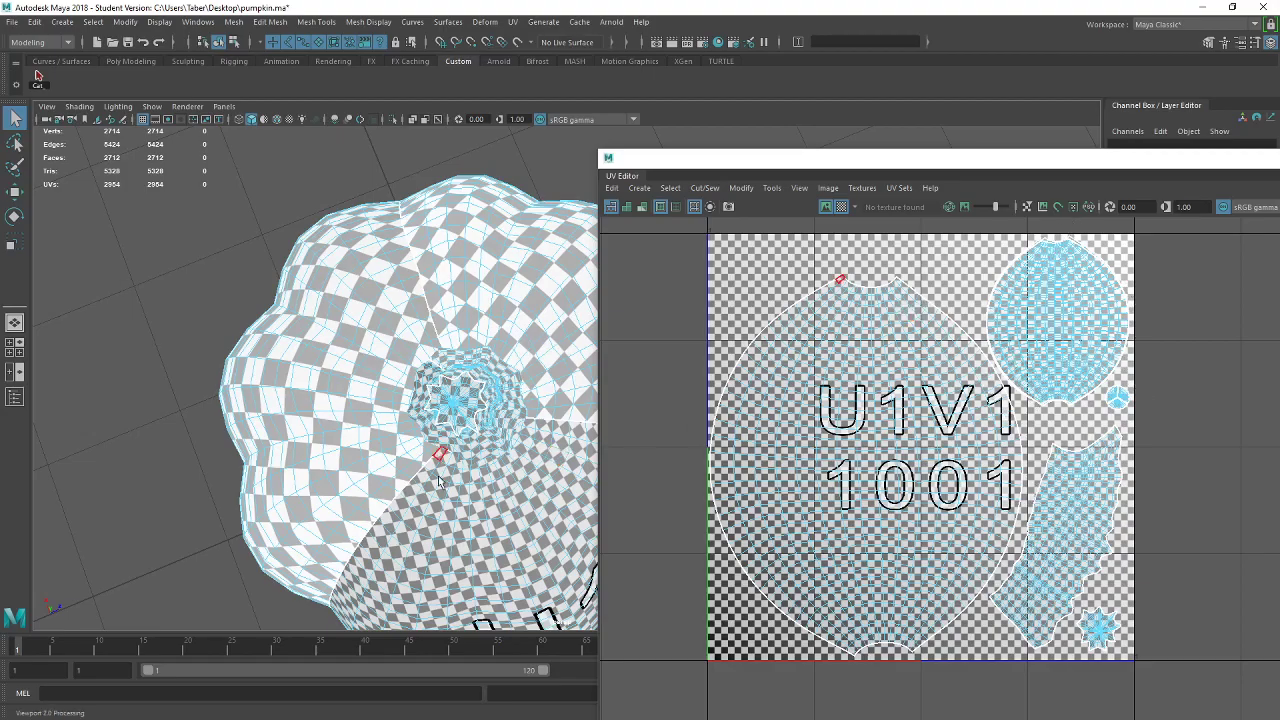
left_click_drag(428, 430, 500, 385, "alt")
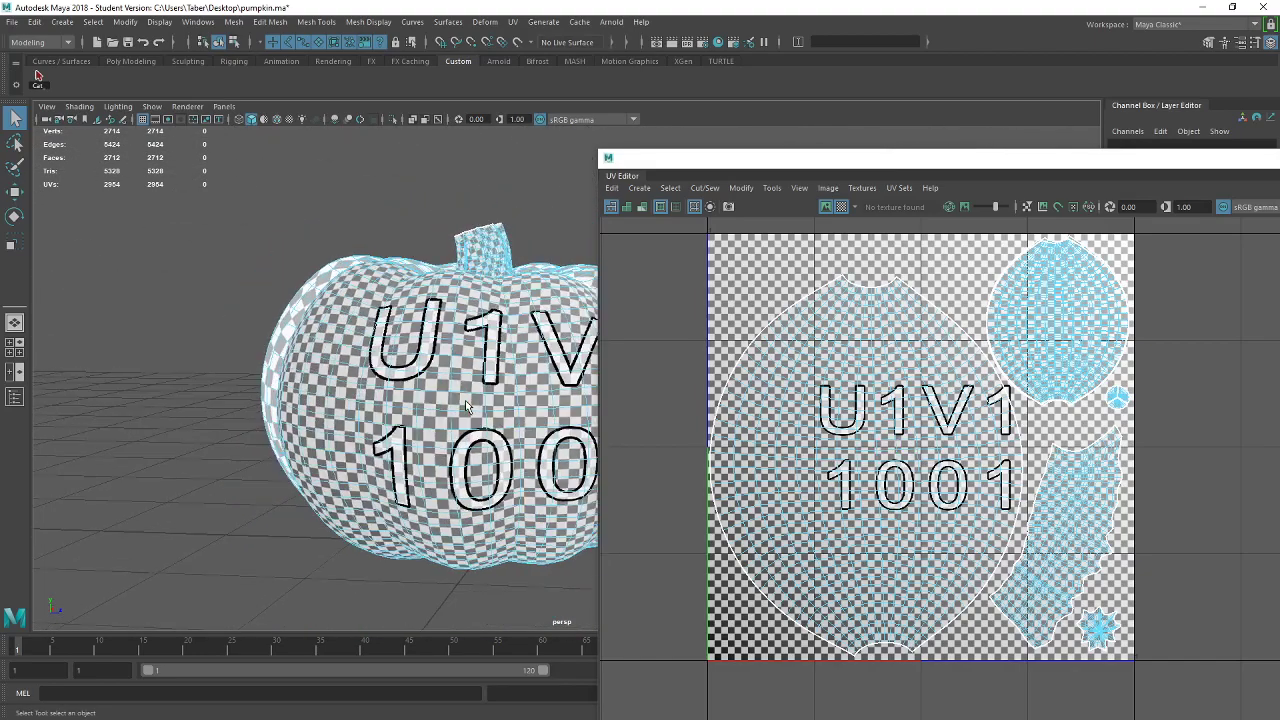
Turn off the checker map and check where the large UV shell's edge runs along the pumpkin's side
left_click(846, 207)
left_click_drag(594, 350, 580, 465, "alt")
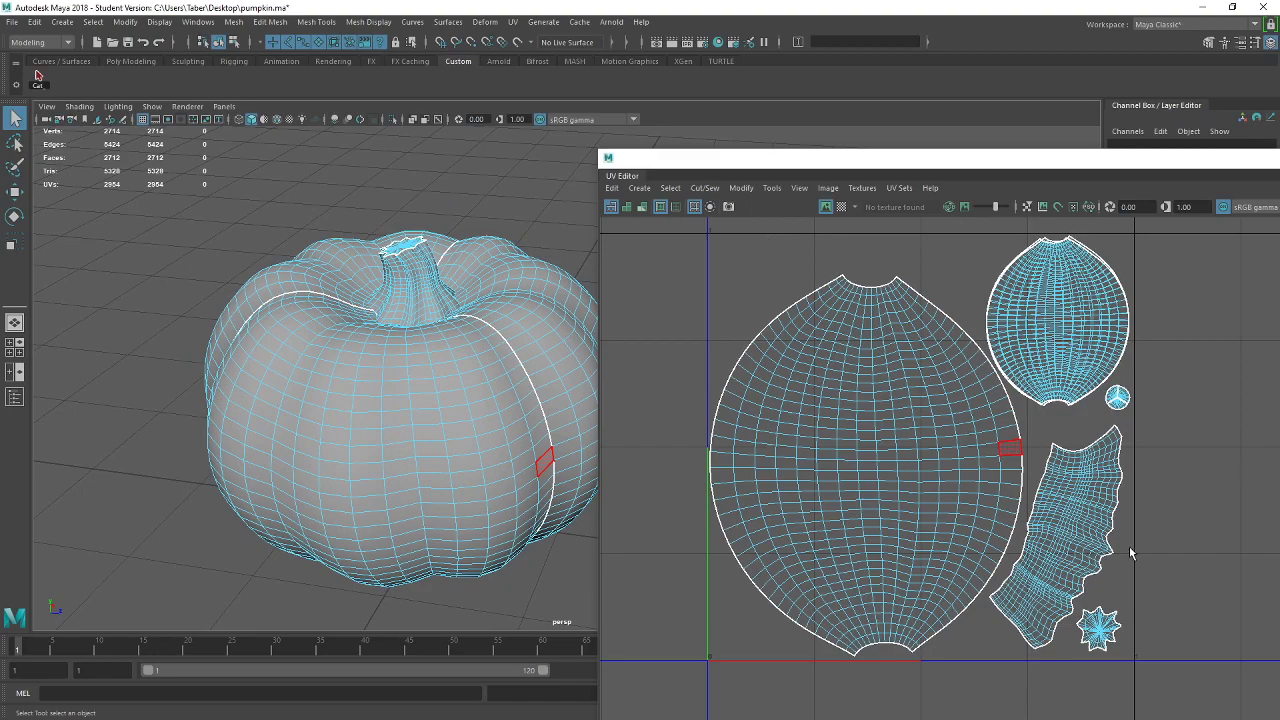
left_click(966, 383)
Switch to the pumpkin01.psd document in Photoshop, show the pumpkin02 wireframe layer, and set its blend mode to Normal
key("alt+Tab")
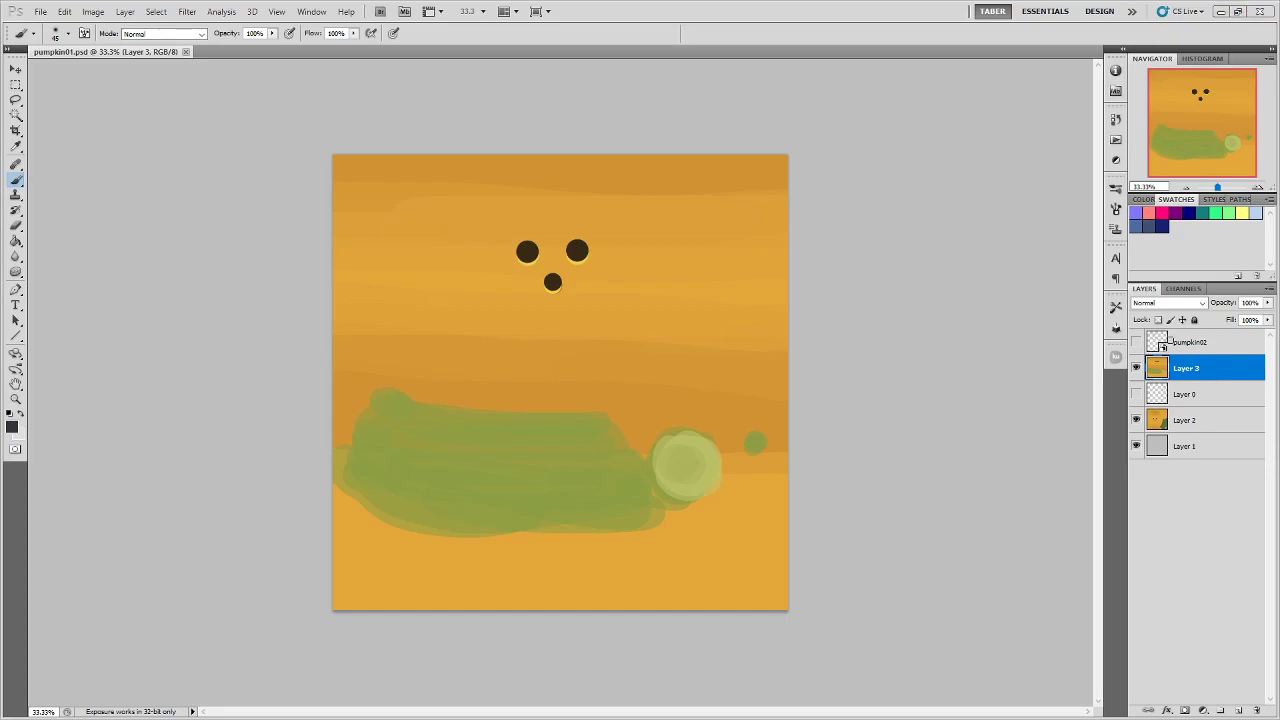
left_click(1136, 342)
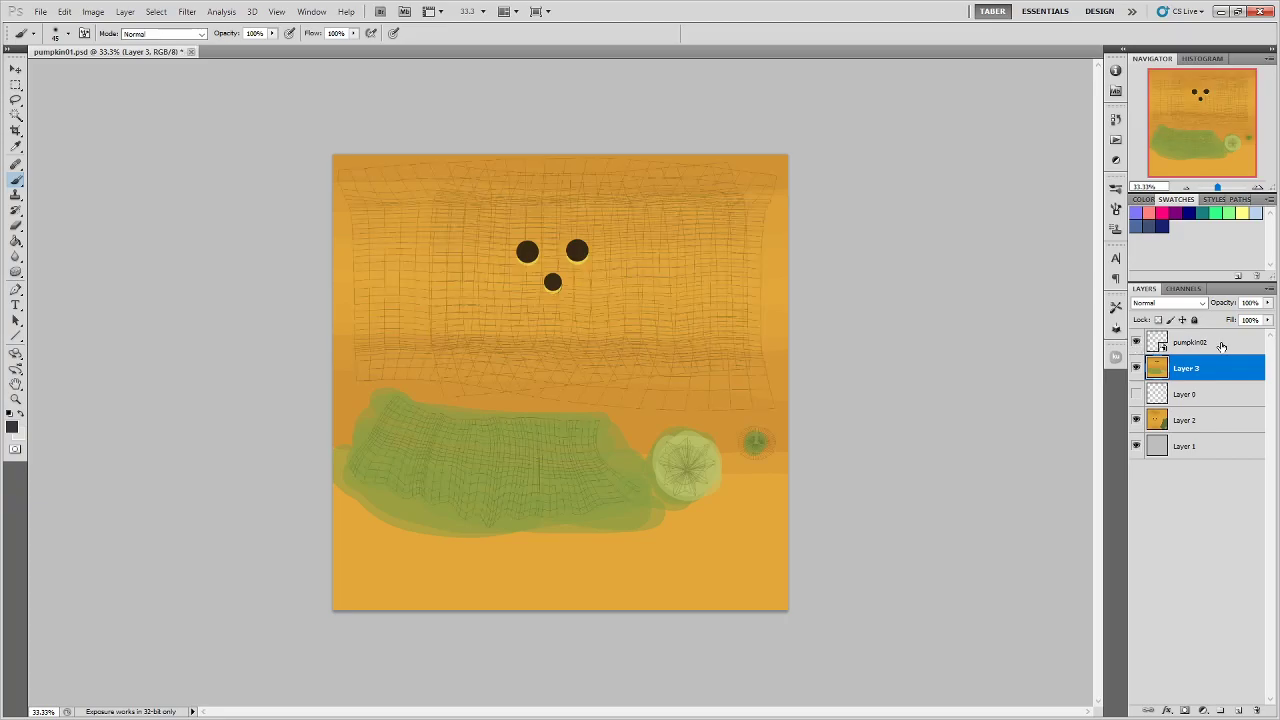
left_click(1190, 342)
left_click(1166, 303)
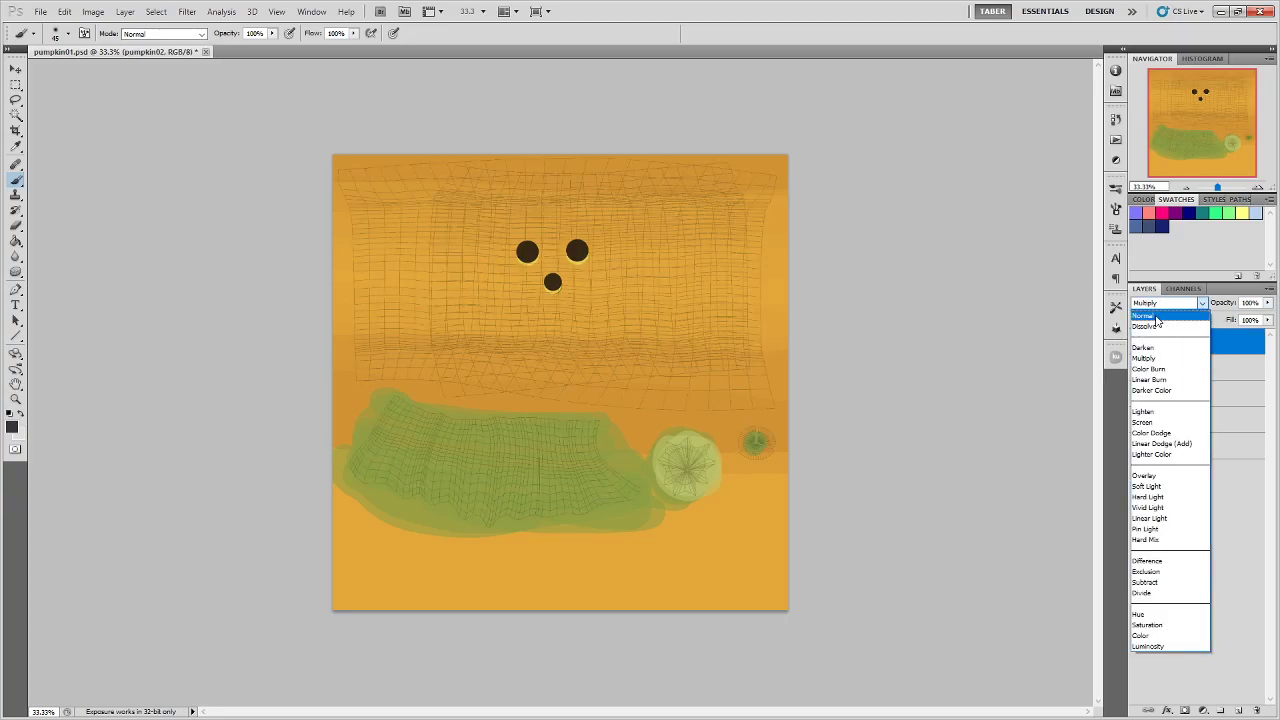
left_click(1163, 316)
Hide the pumpkin02 and Layer 3 layers, and show and select the Layer 0 wireframe above the painted Layer 2
left_click(1136, 368)
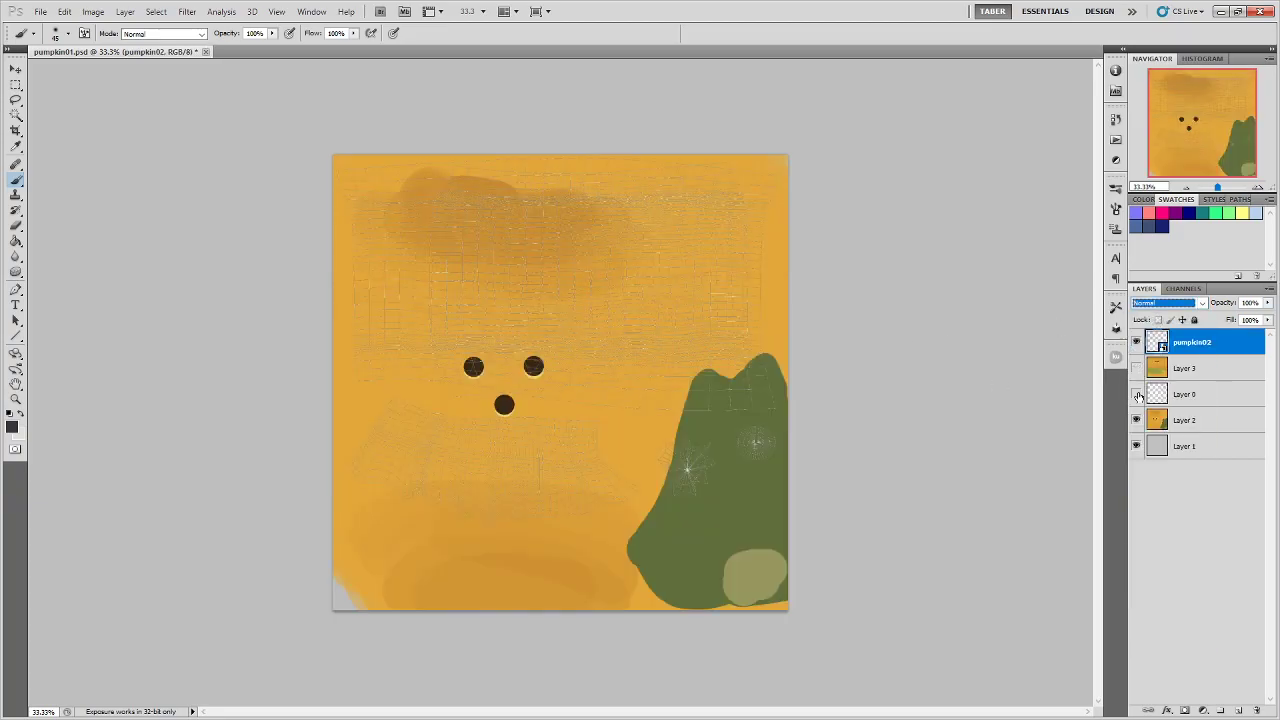
left_click(1136, 420)
left_click(1136, 342)
left_click(1136, 394)
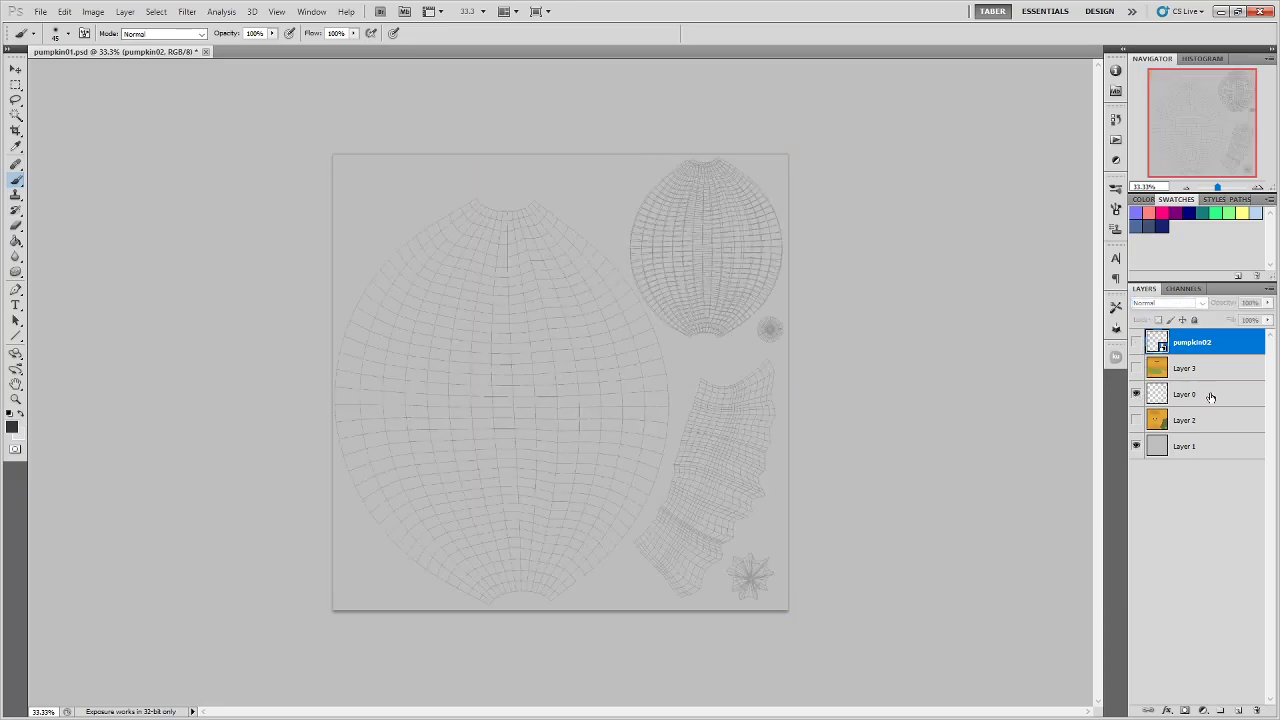
left_click(1210, 394)
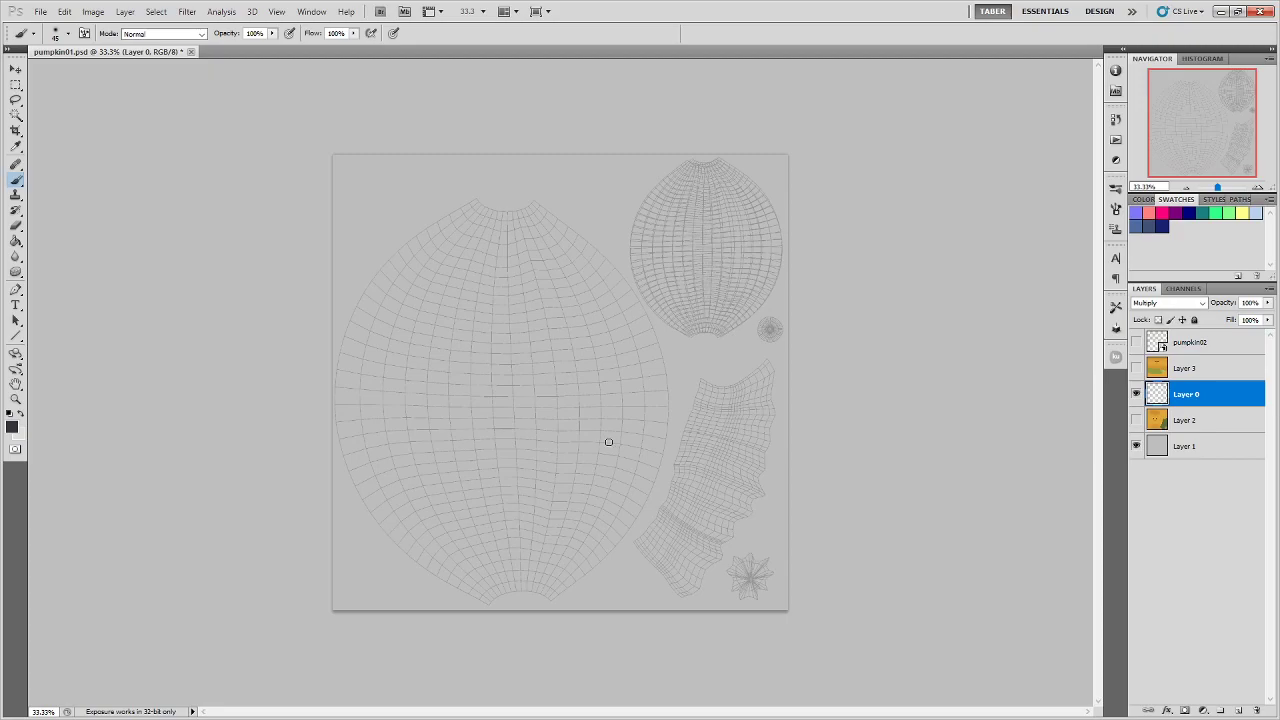
key("ctrl+plus")
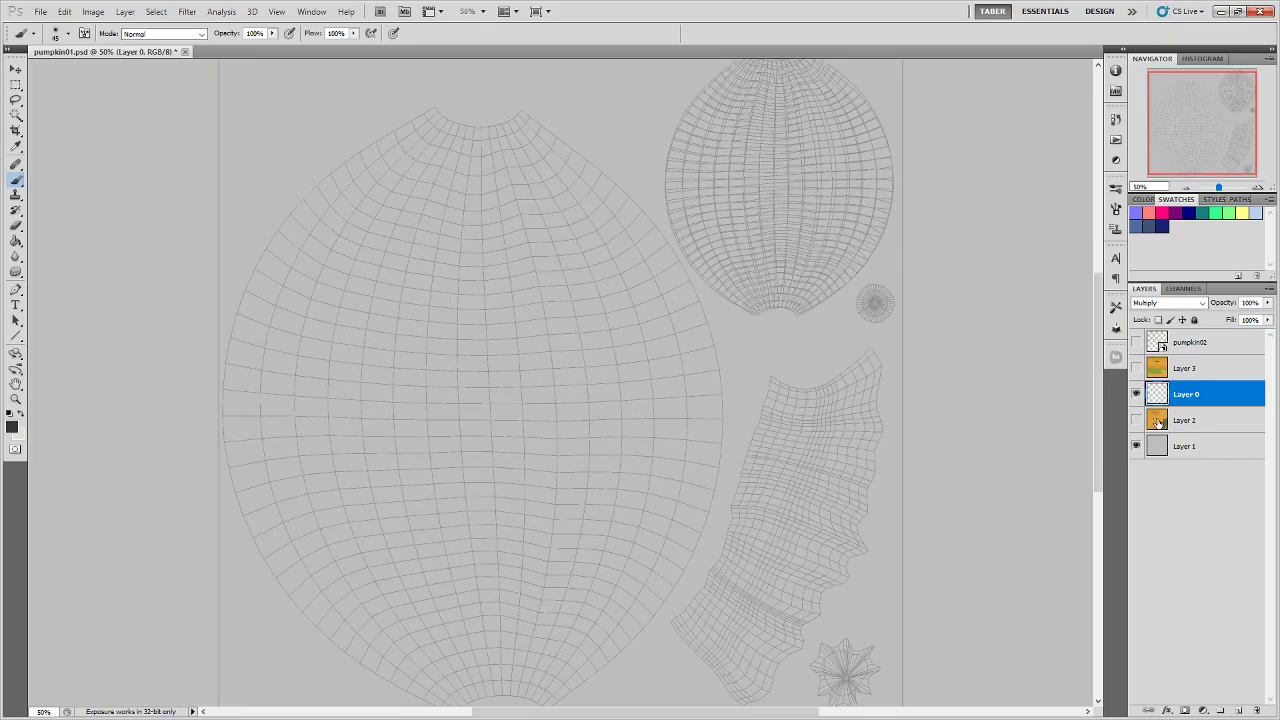
left_click(1137, 421)
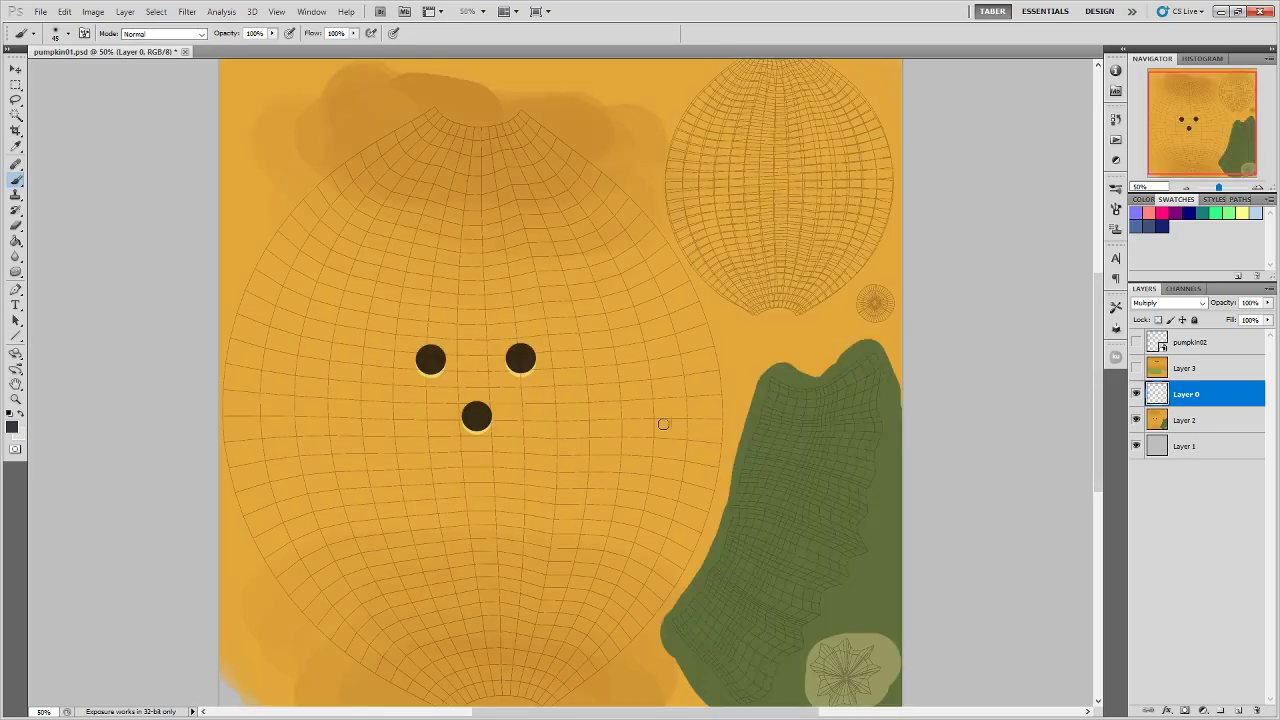
Examine how the painted face, orange shading and green stem areas line up with the UV wireframe across the canvas
scroll(659, 423, "down", 3)
scroll(659, 424, "up", 2)
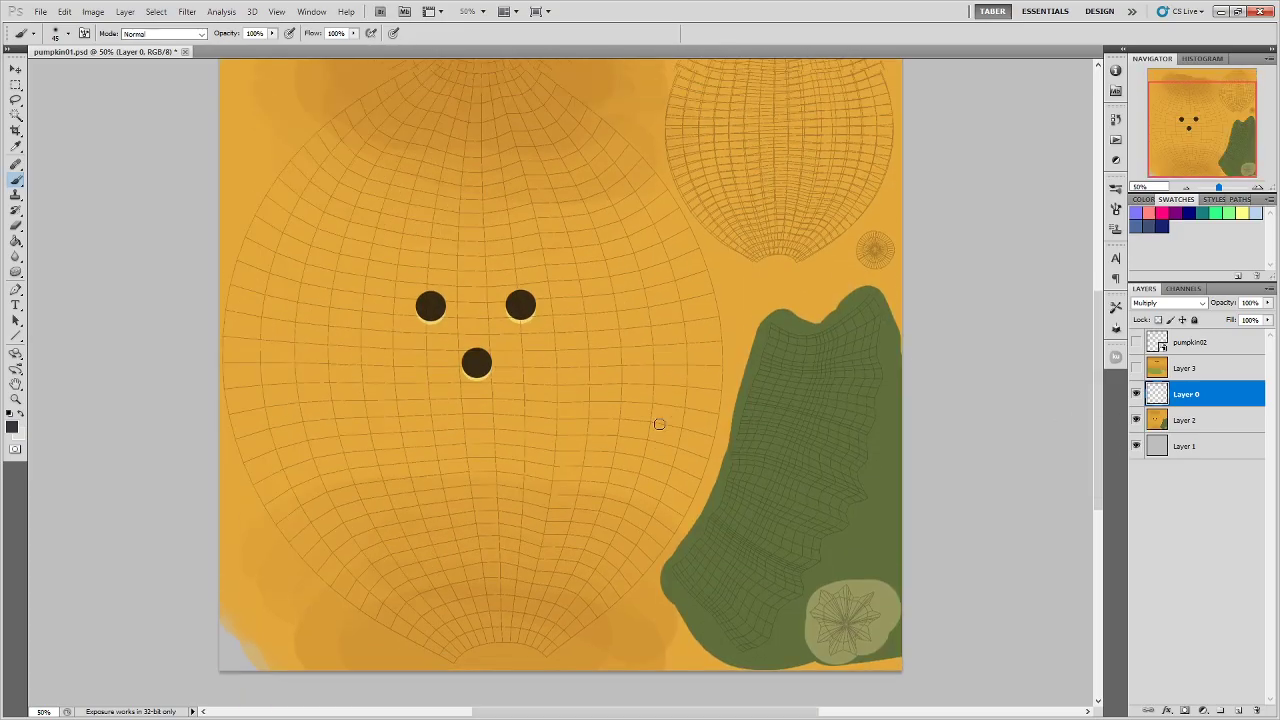
scroll(659, 424, "up", 2)
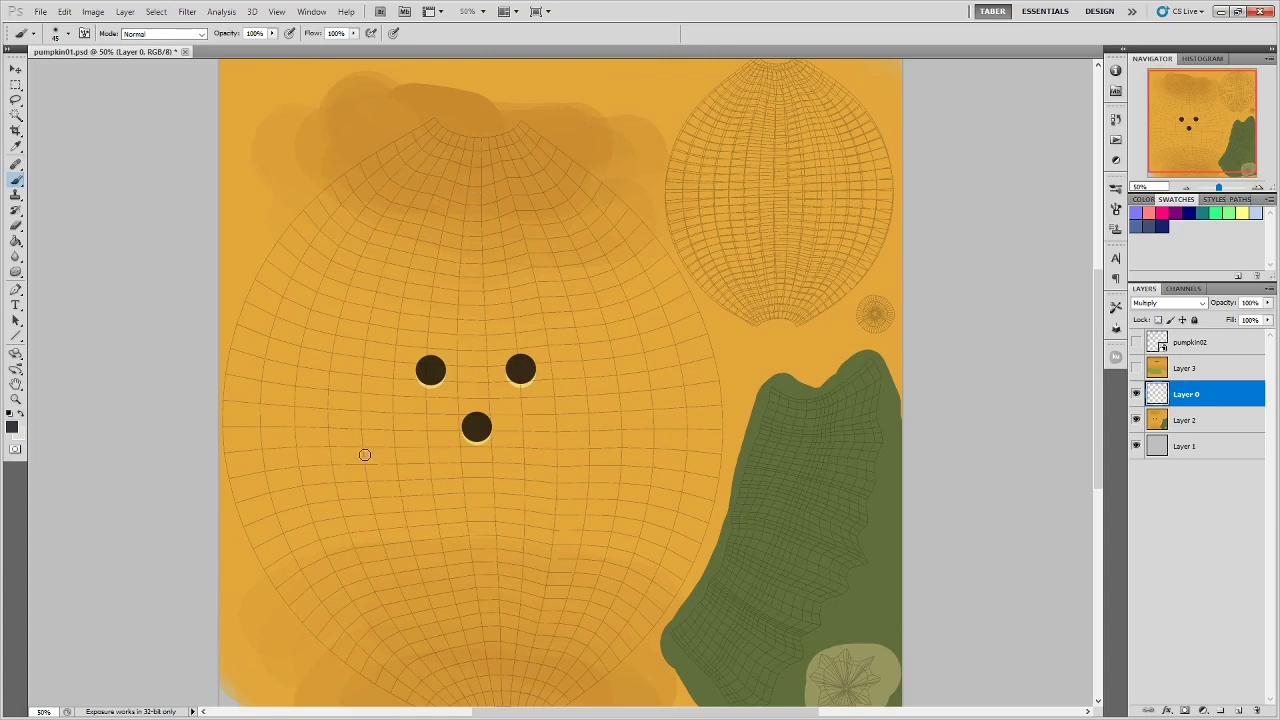
scroll(463, 434, "down", 3)
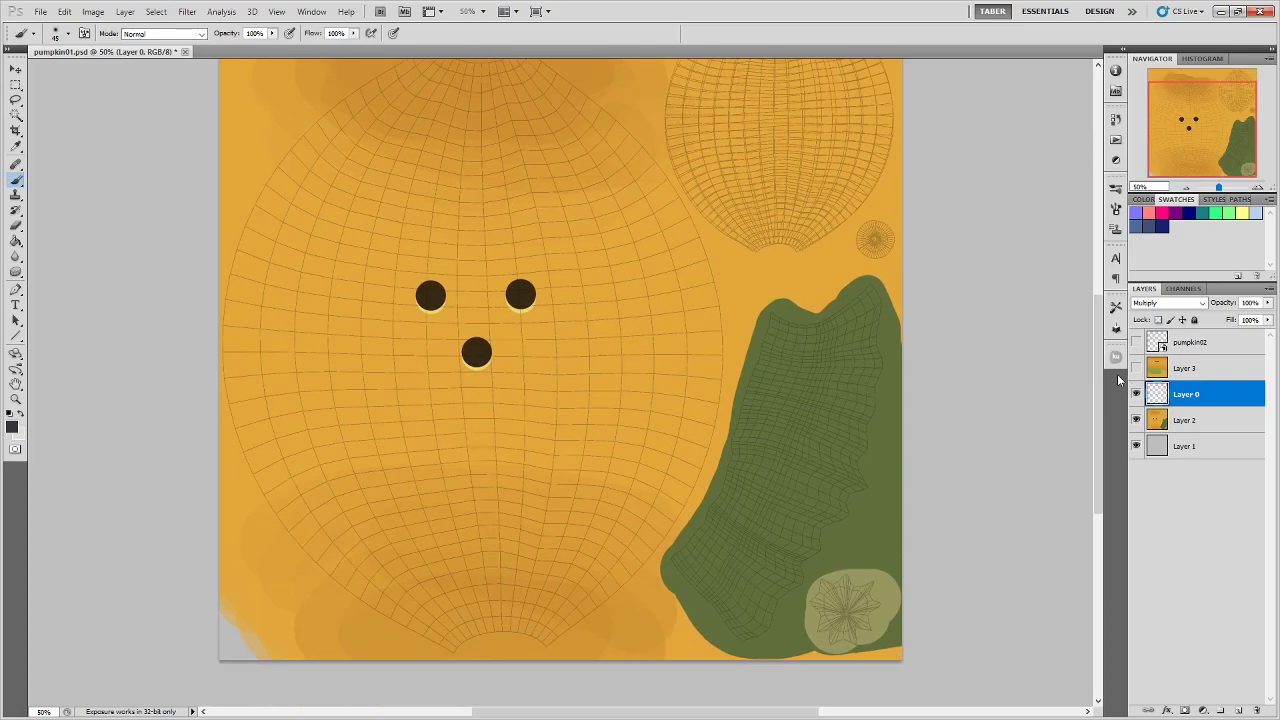
mouse_move(1099, 369)
left_mouse_down()
mouse_move(1098, 323)
mouse_move(1098, 360)
left_mouse_up()
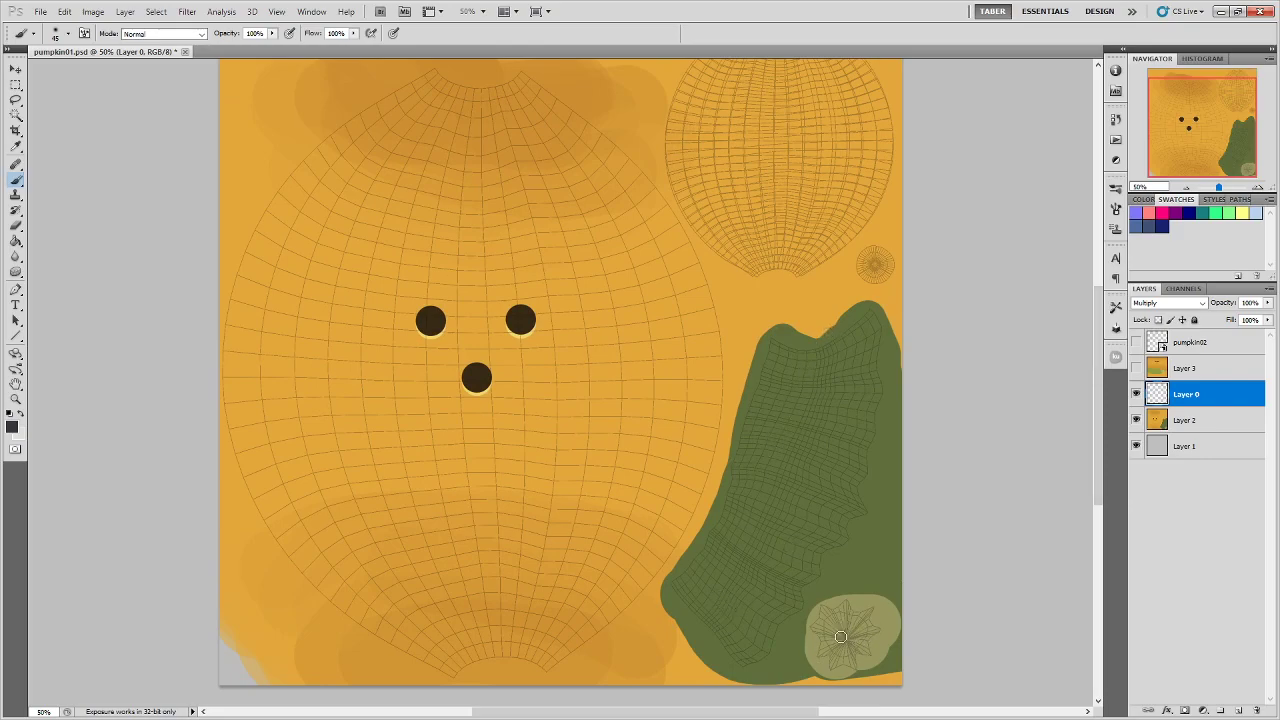
scroll(608, 417, "up", 2)
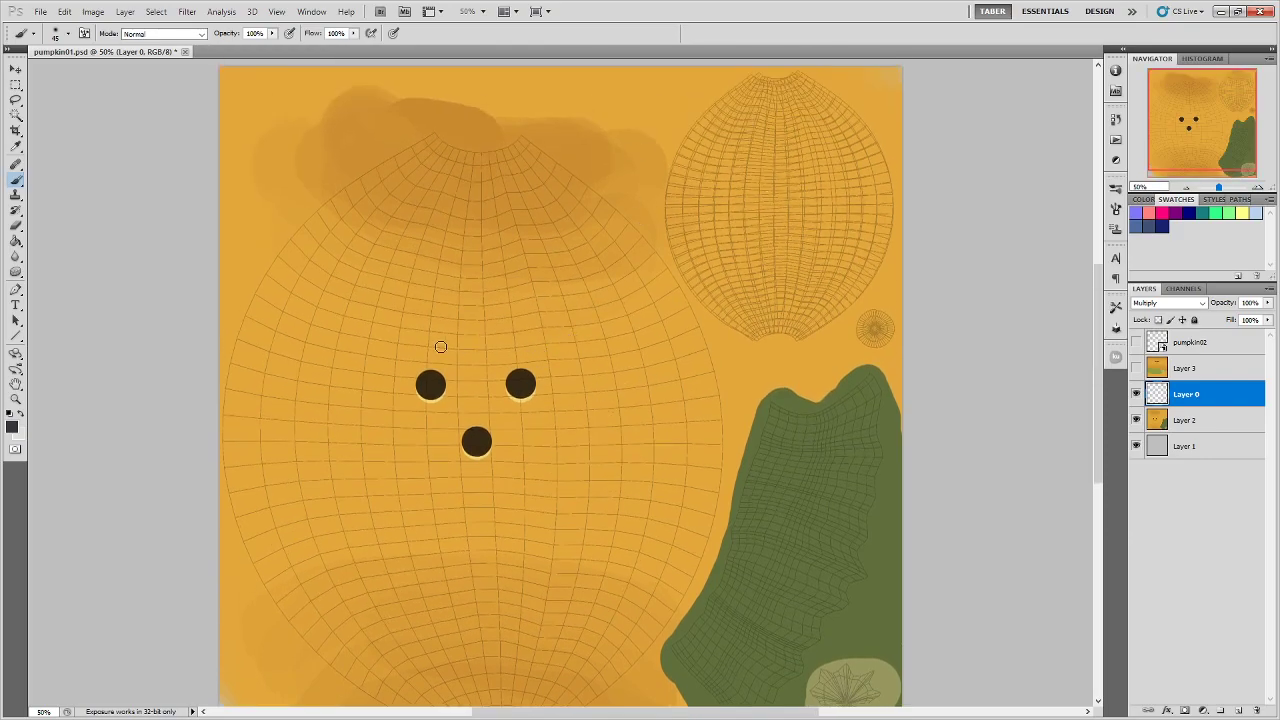
scroll(543, 357, "down", 1)
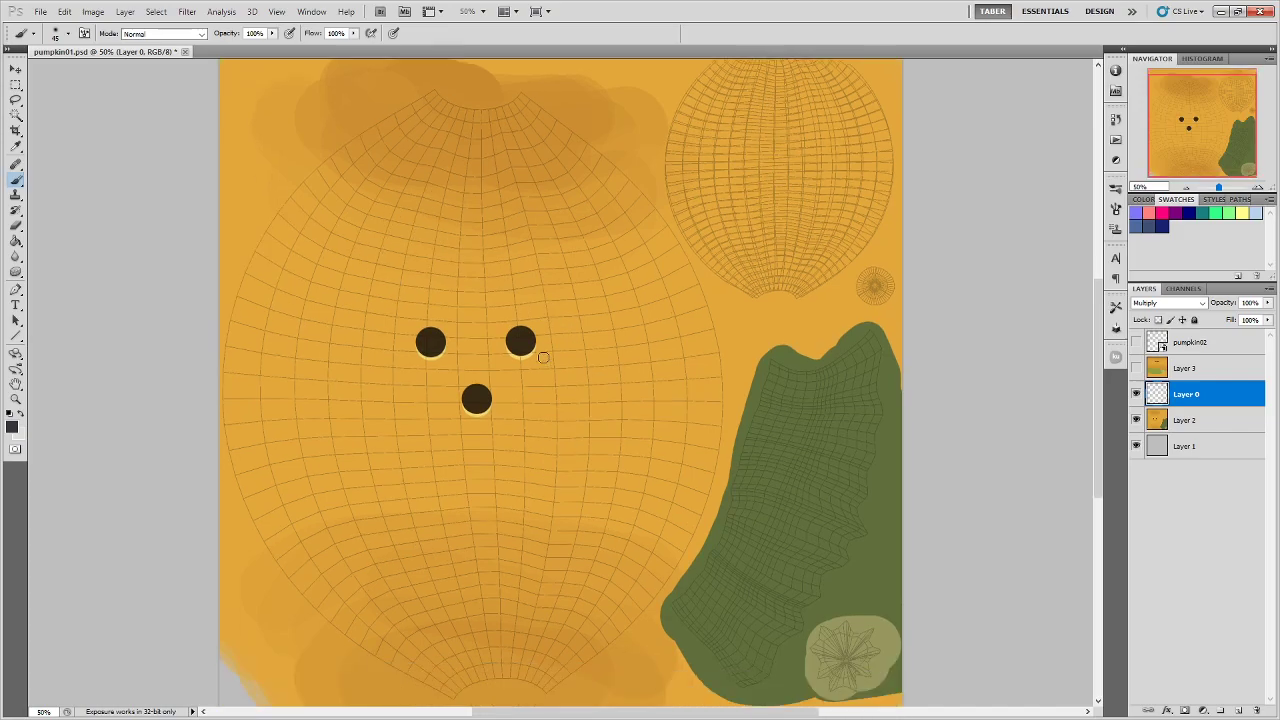
scroll(543, 357, "up", 1)
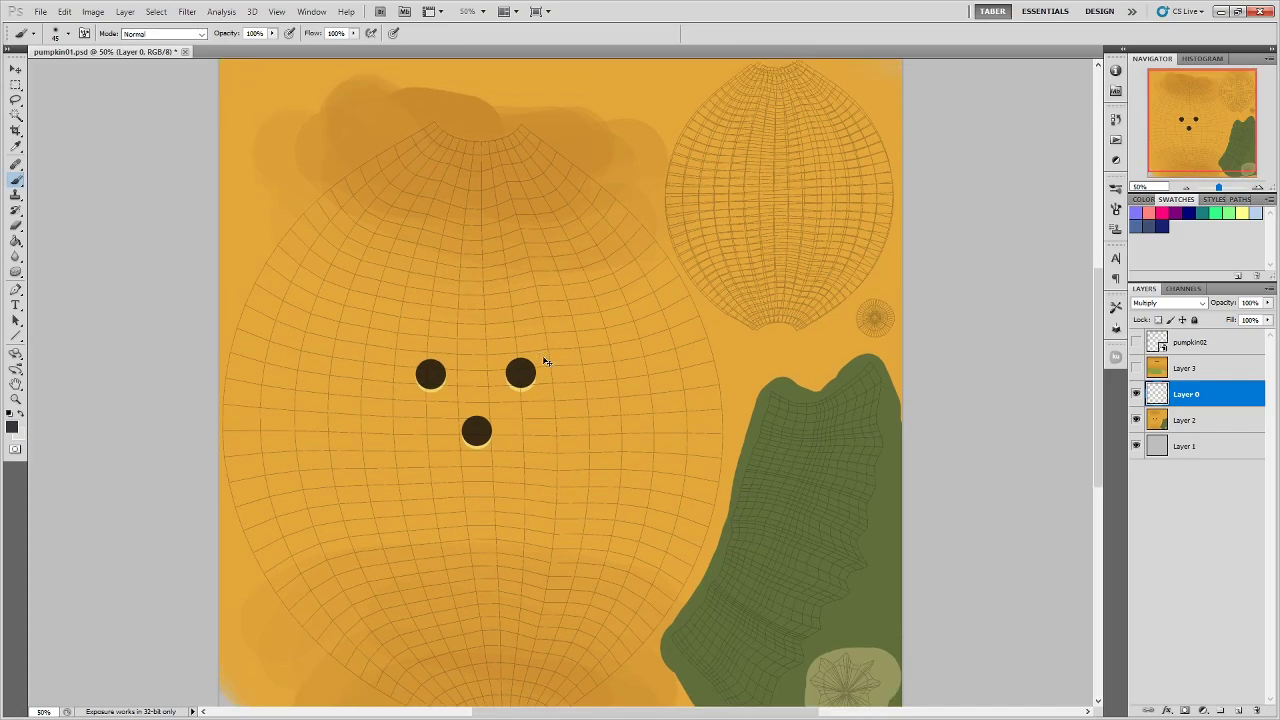
scroll(546, 360, "down", 1, "alt")
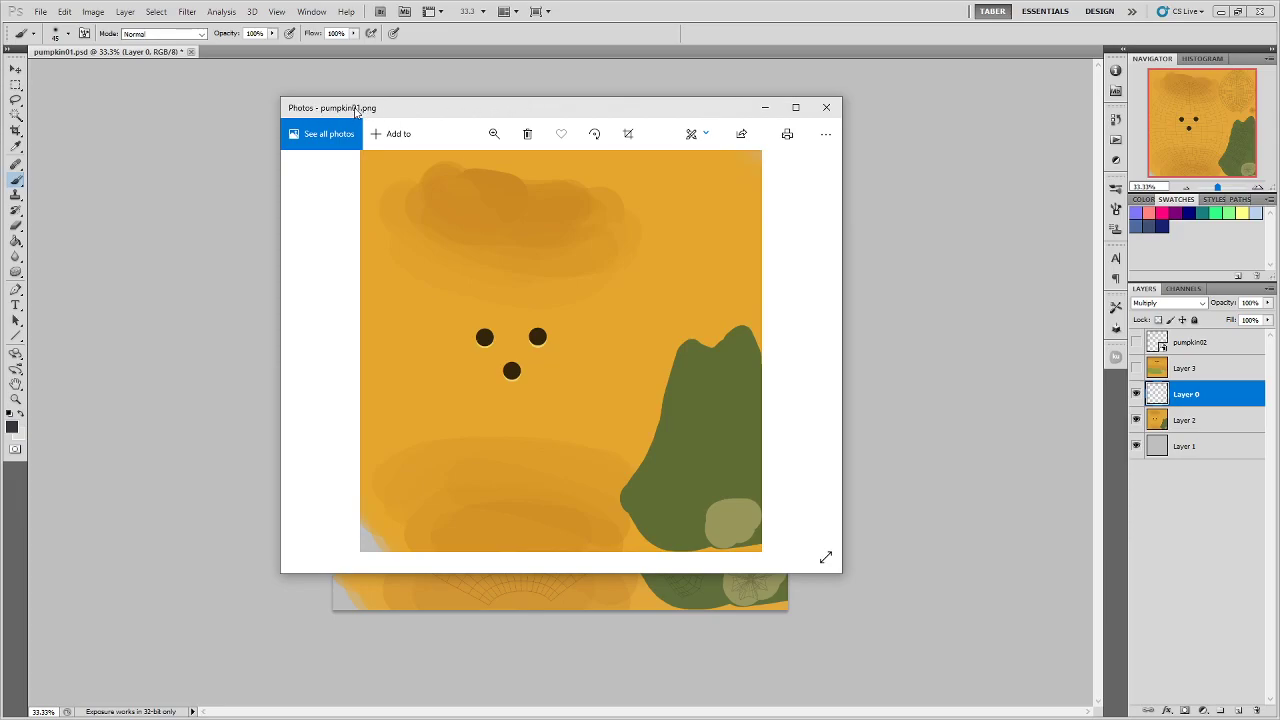
View the pumpkin01.png texture in the Photos window and move that window off the Photoshop canvas
left_click_drag(476, 108, 603, 142)
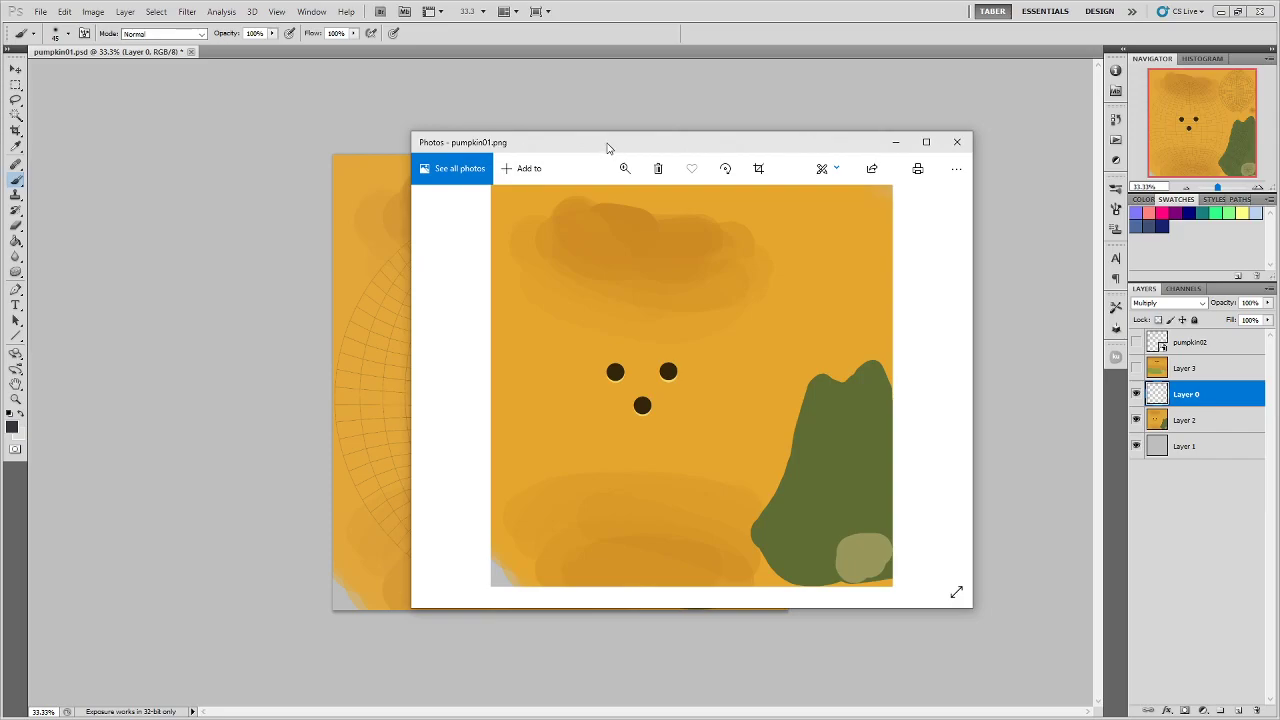
left_click_drag(607, 148, 100, 160)
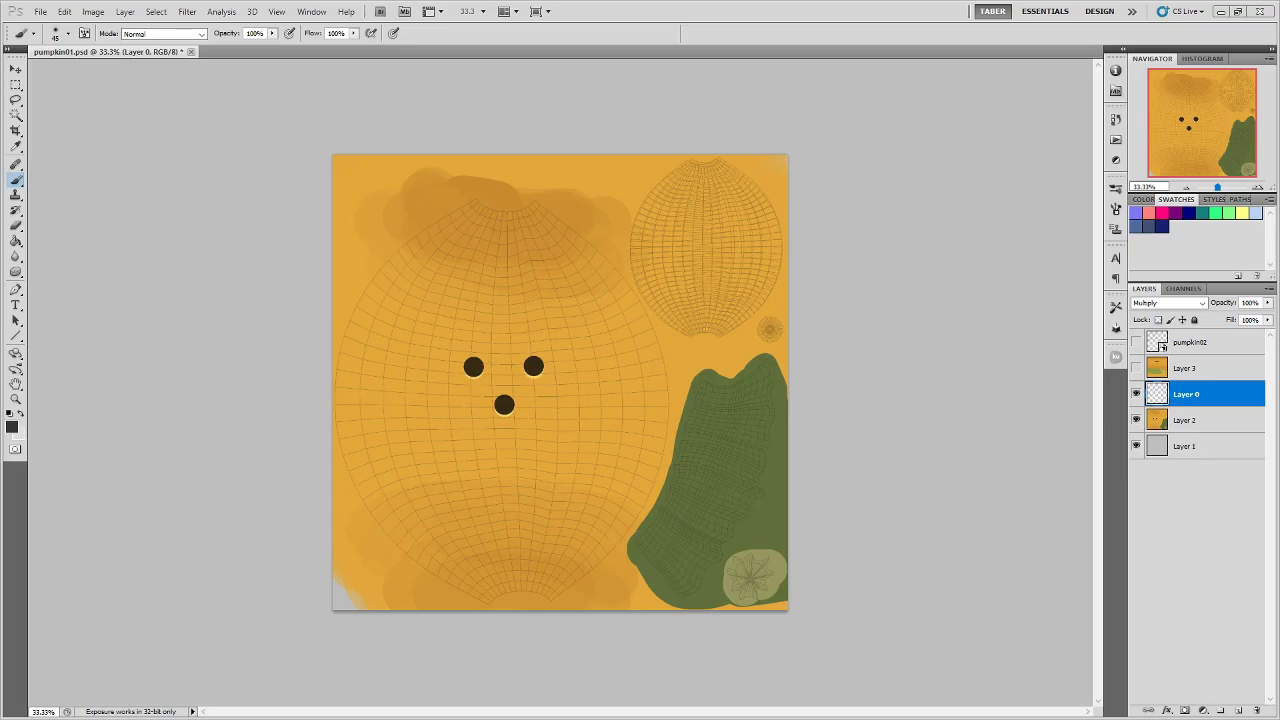
Switch to Online 3D Viewer in the maximized browser and load the textured pumpkin model into it
key("alt+Tab")
key("super+Up")
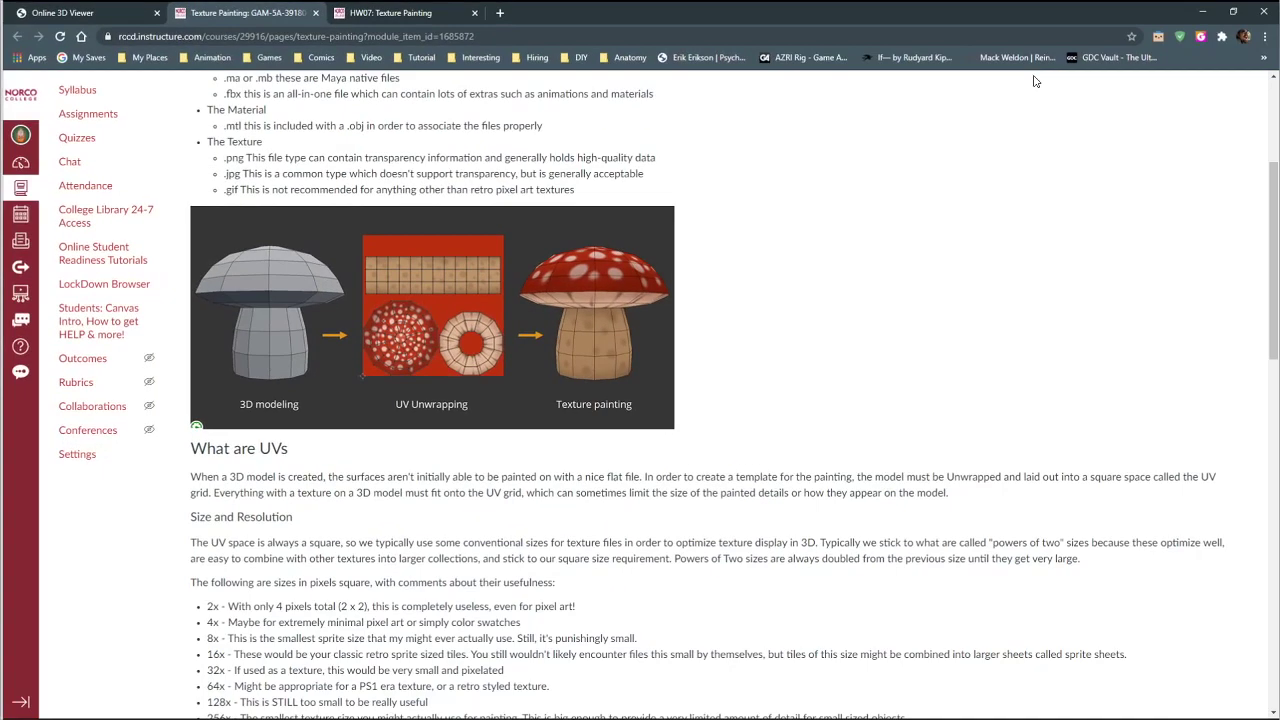
left_click(52, 13)
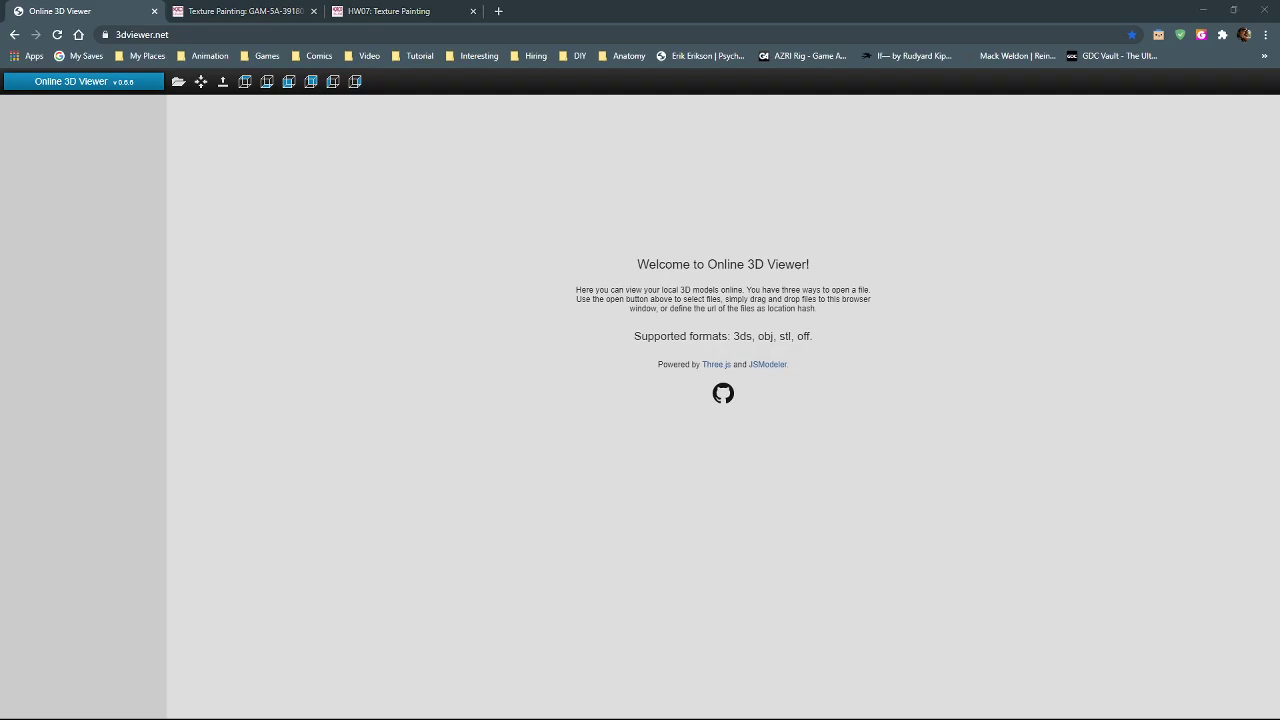
left_click_drag(395, 320, 471, 371)
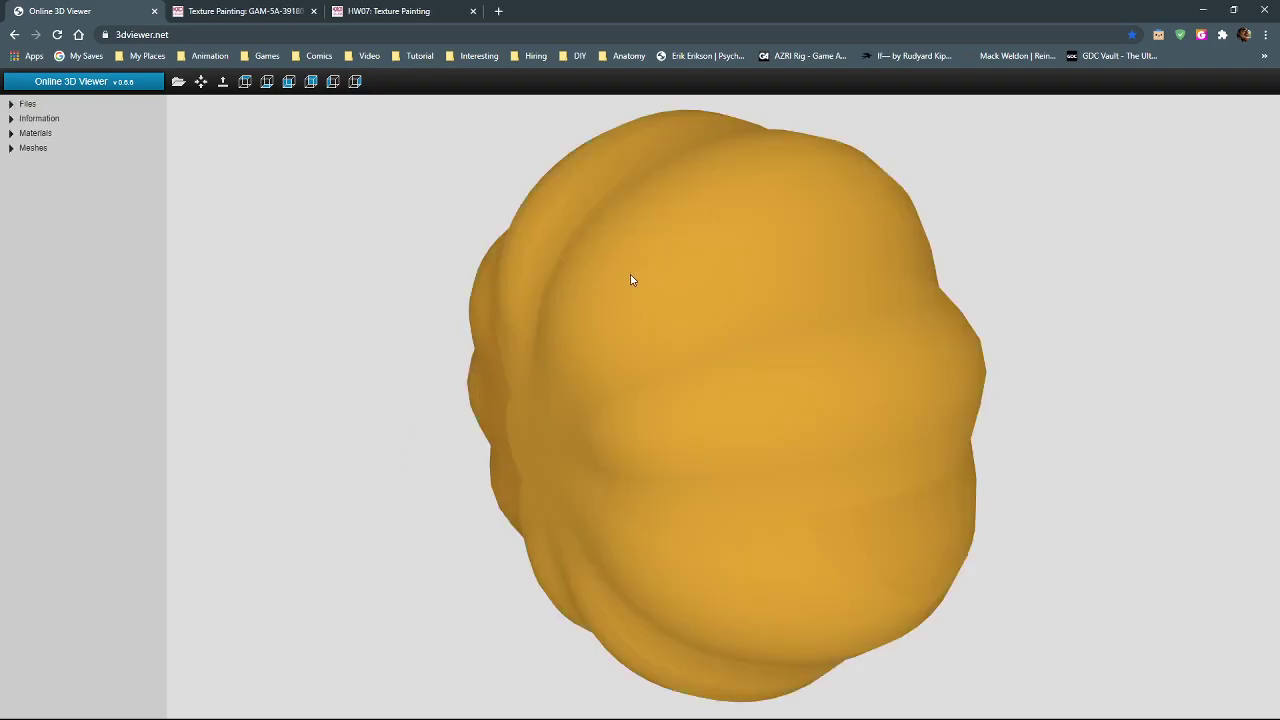
Inspect the textured pumpkin's face, stem and paint seams from the front, above and the sides
left_click_drag(631, 277, 723, 549)
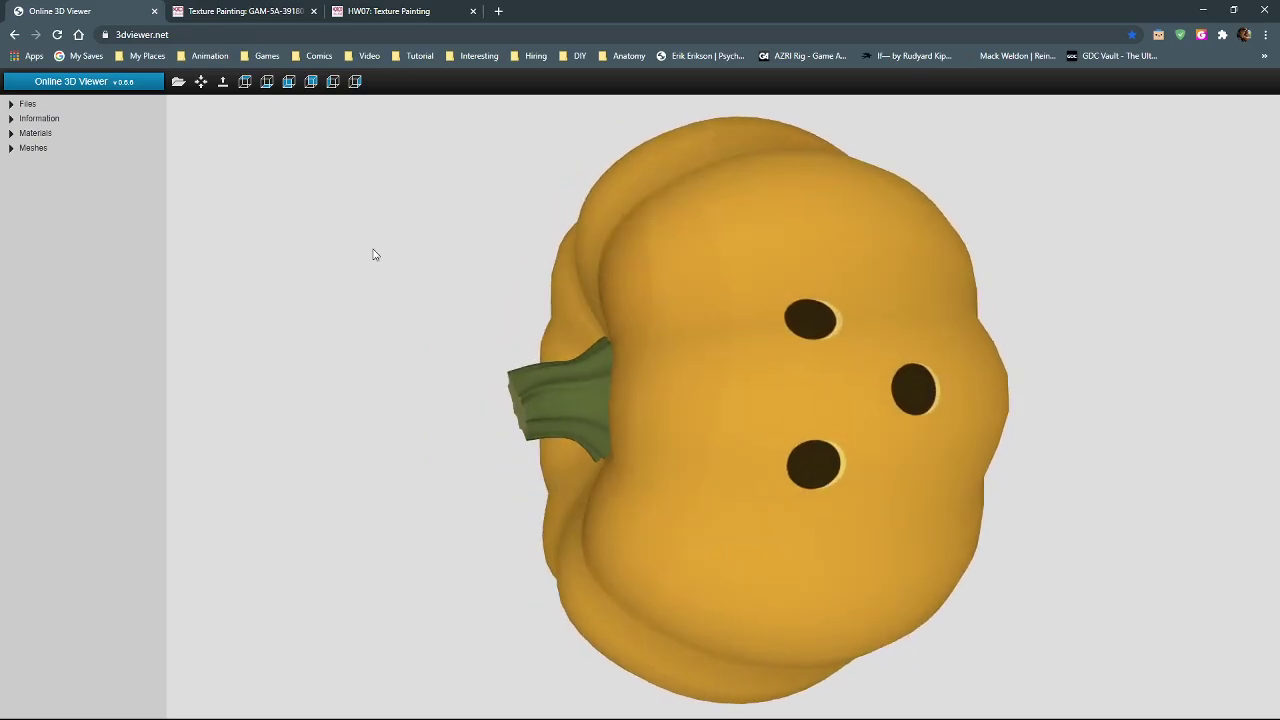
left_click(289, 83)
left_click_drag(829, 369, 560, 382)
scroll(697, 426, "up", 5)
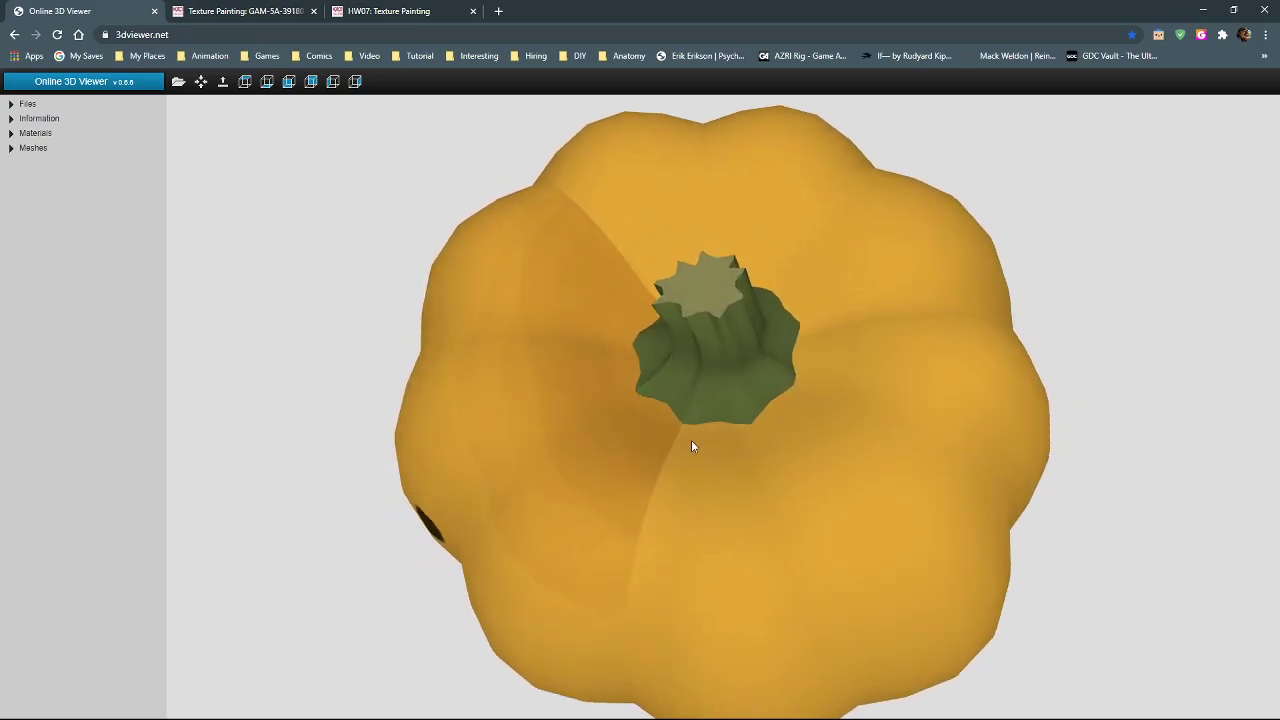
left_click_drag(643, 328, 543, 462)
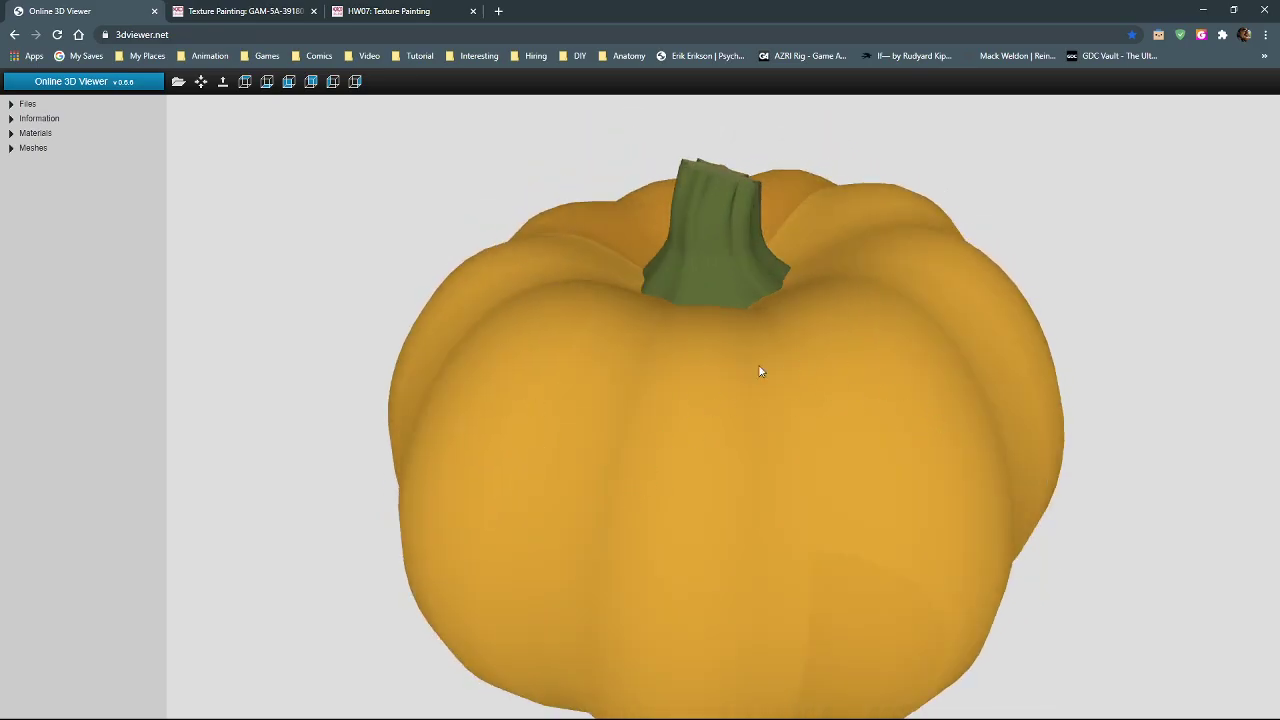
Inspect the pumpkin's underside for shading seams, then bring its painted face back into view
left_click_drag(650, 447, 880, 287)
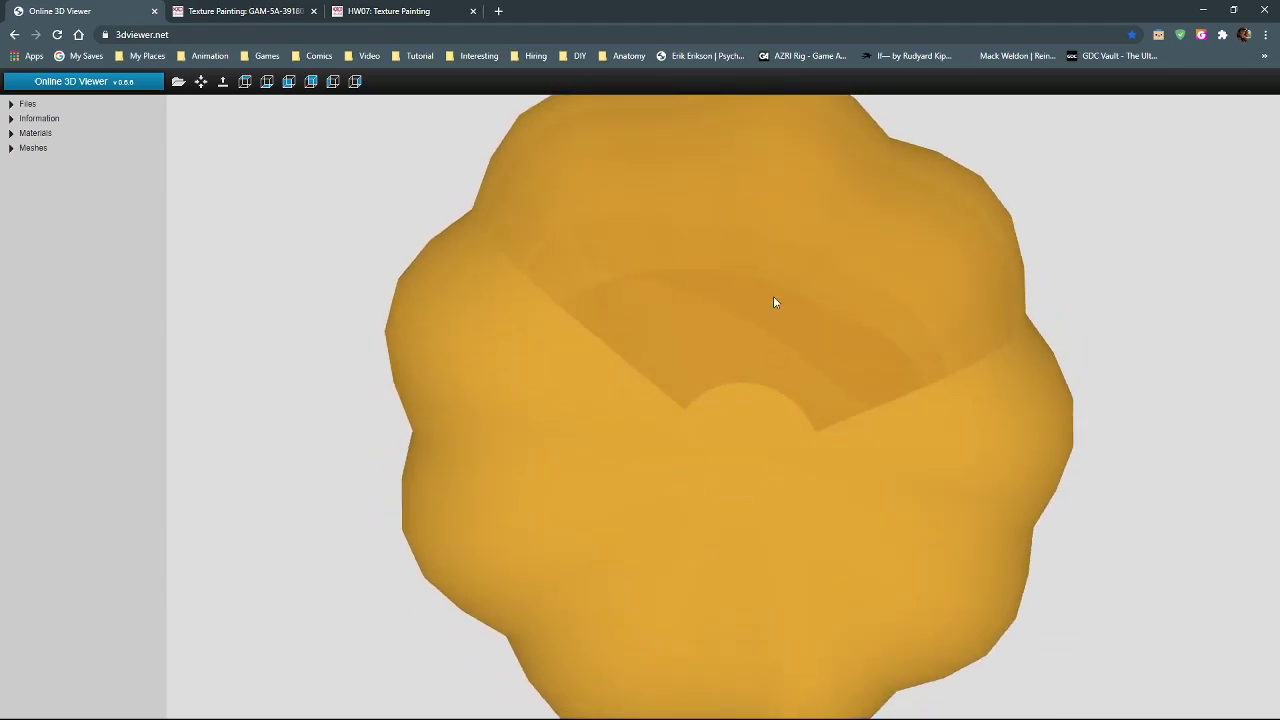
left_click_drag(771, 300, 723, 437)
scroll(740, 426, "down", 2)
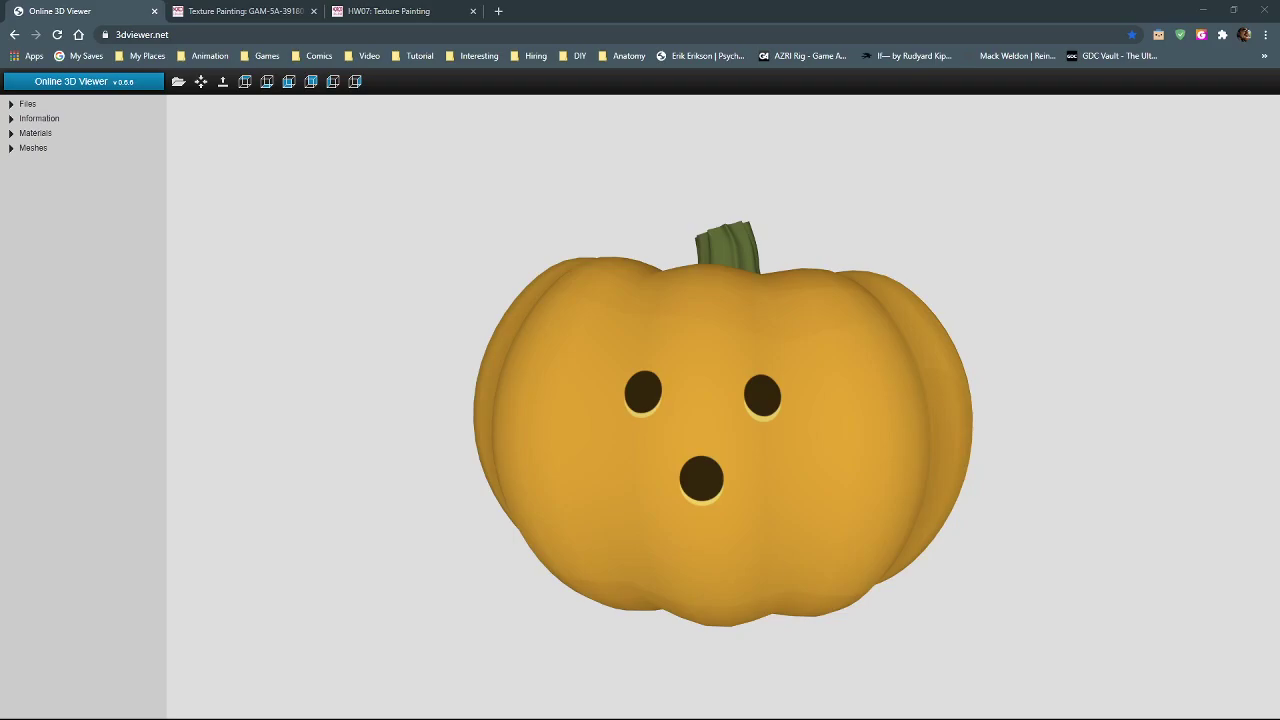
left_click_drag(646, 477, 590, 476)
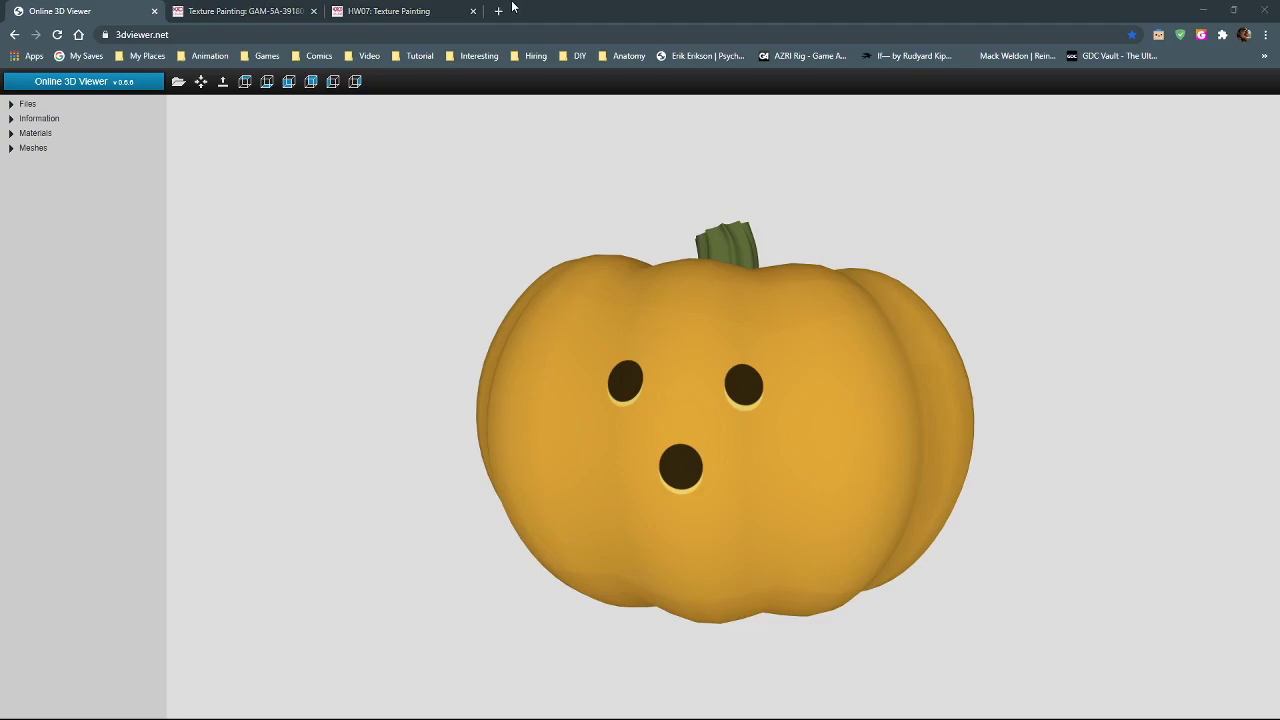
Switch to Google Drive in the maximized browser and open the 3D Models folder inside GAM5A-Concept Art's Resources
left_click_drag(499, 12, 507, 50)
key("alt+Tab")
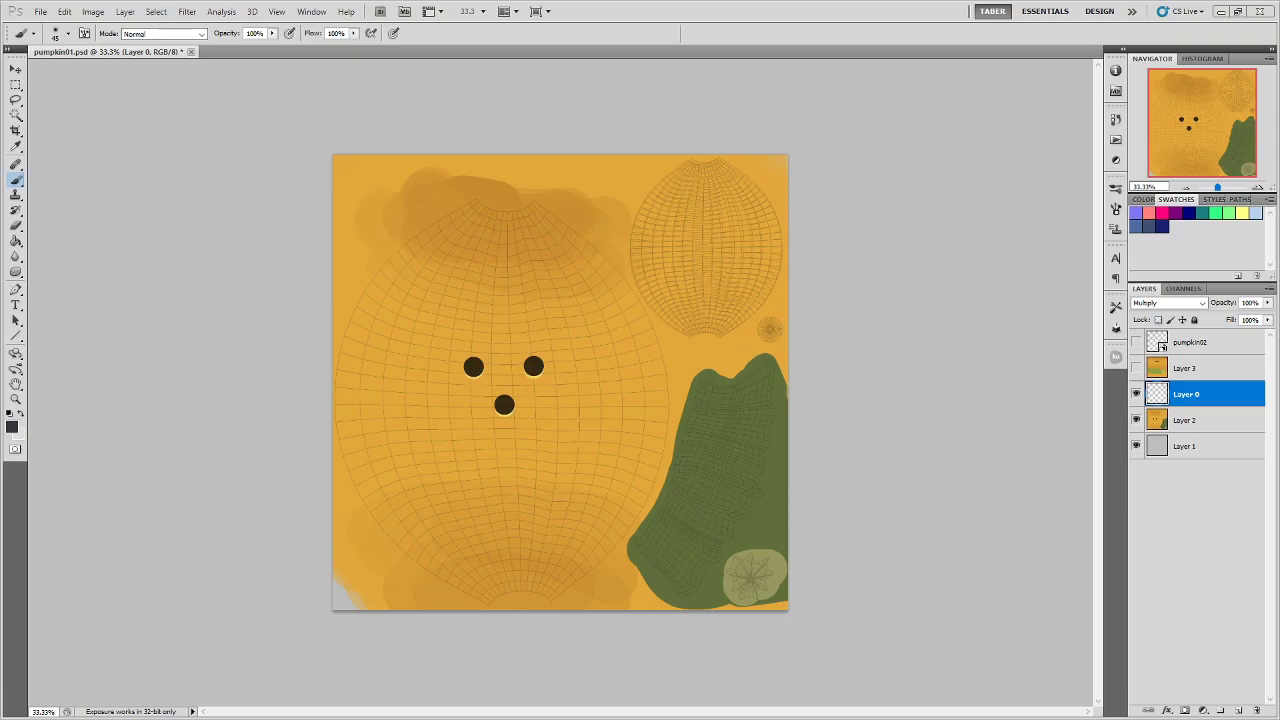
key("alt+Tab")
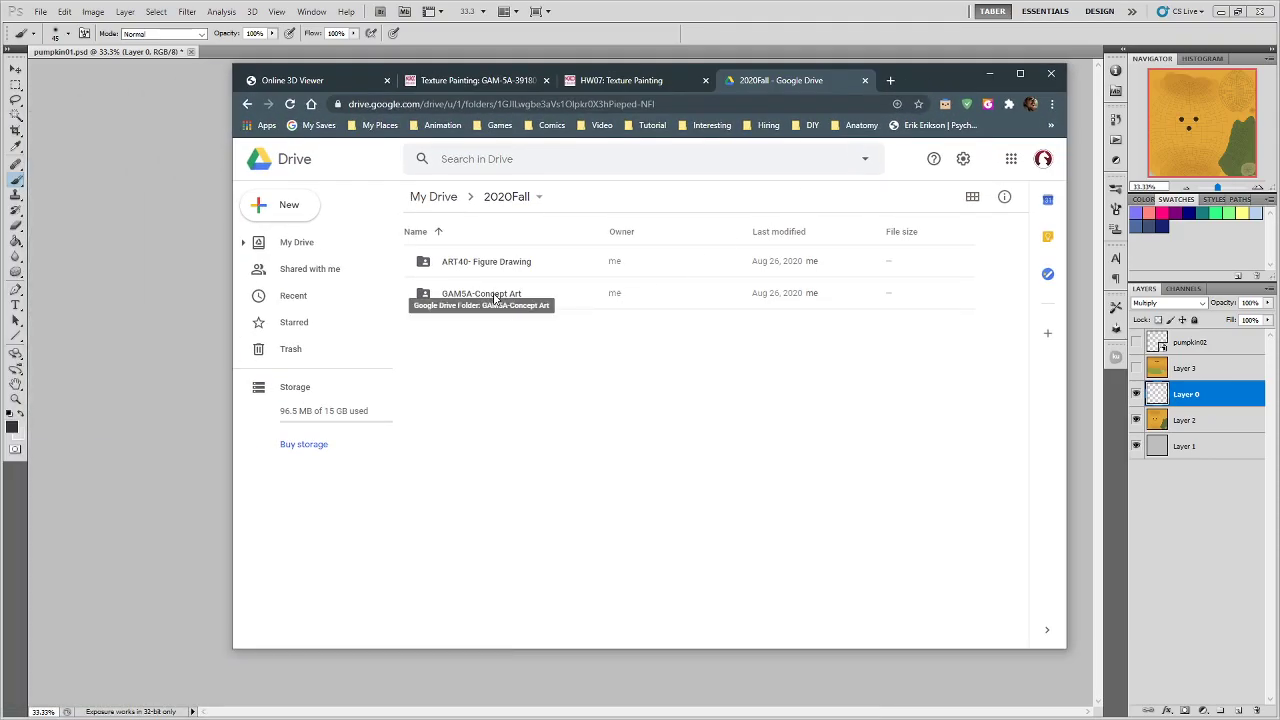
double_click(495, 297)
left_click(1019, 73)
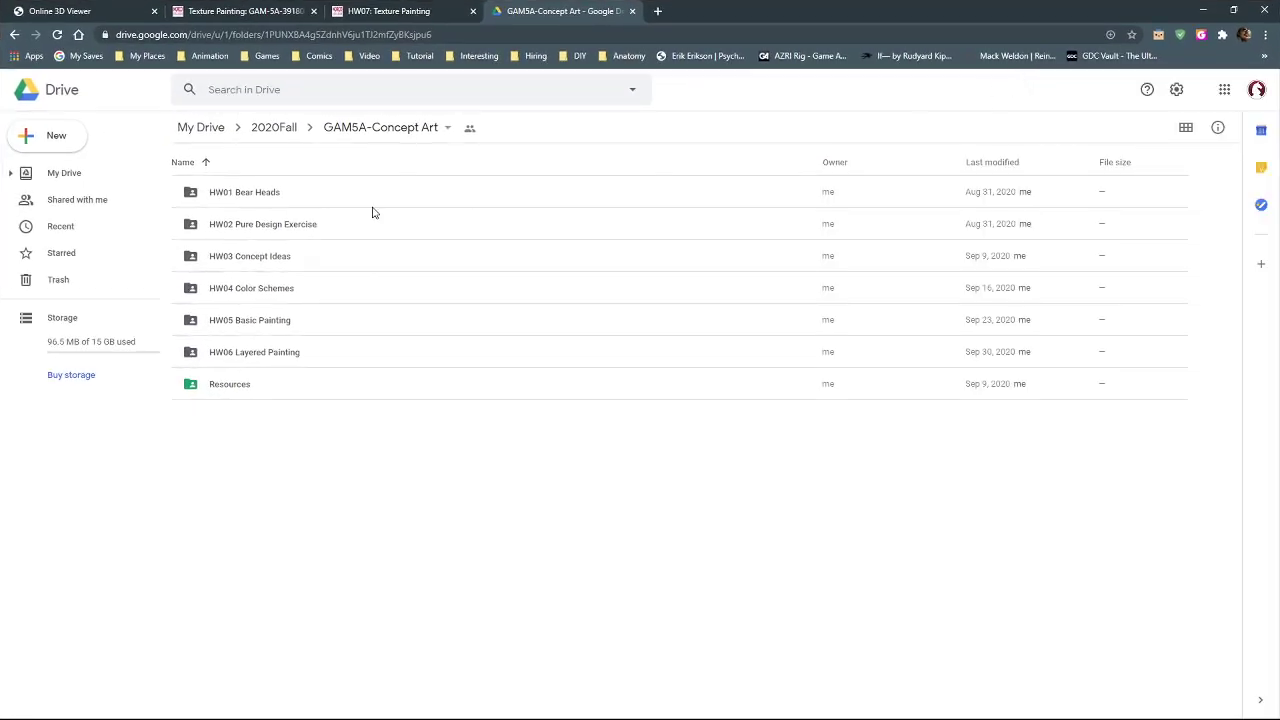
left_click(254, 387)
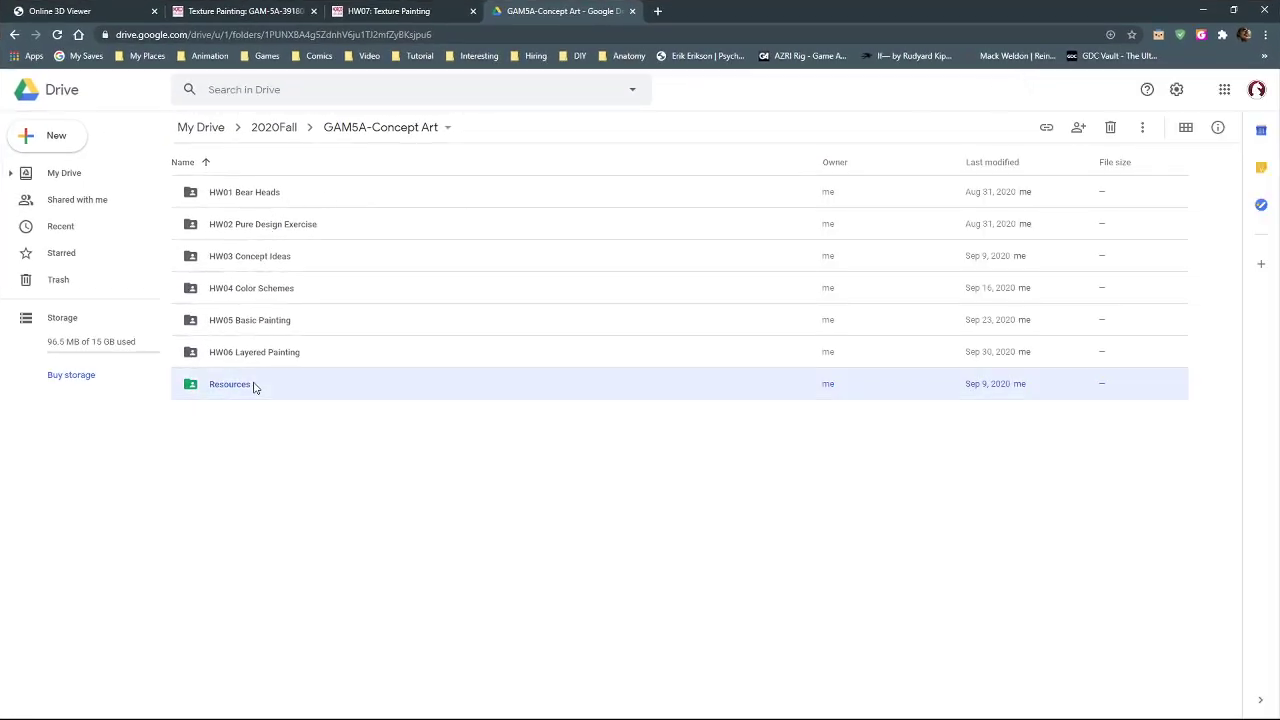
double_click(254, 387)
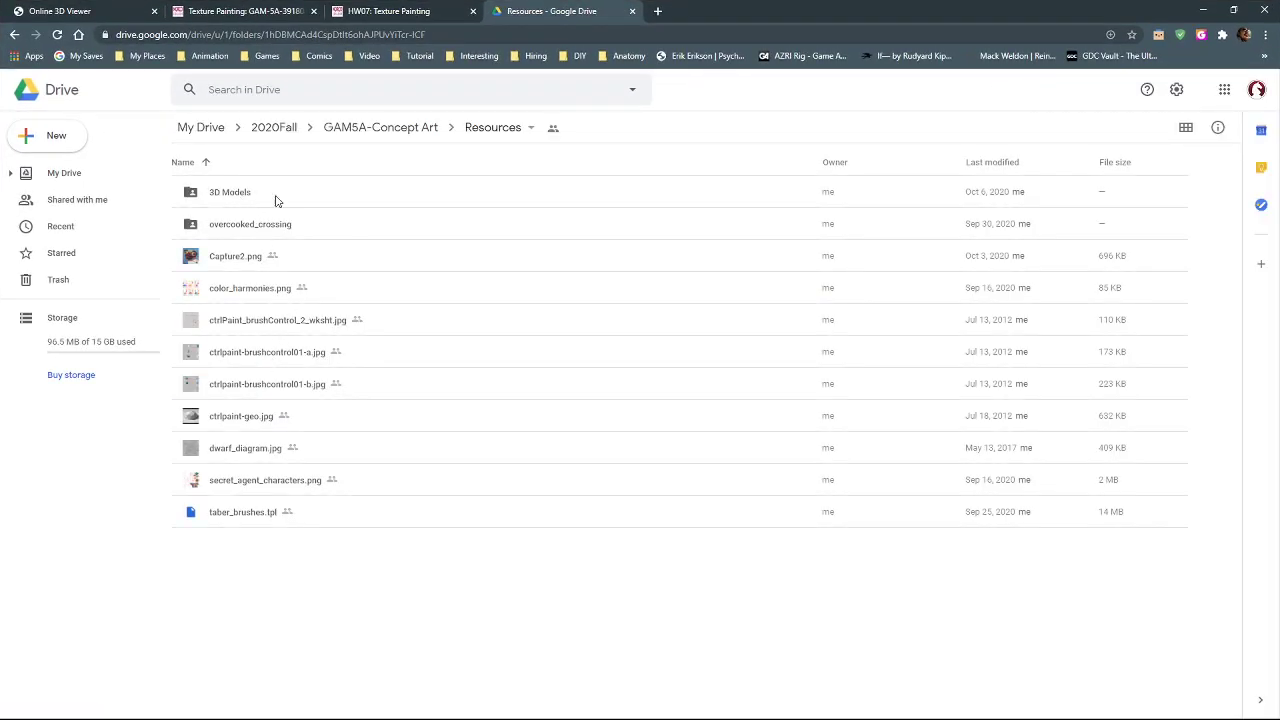
double_click(277, 199)
Highlight the Gravestone, Pumpkin Version 1 and Pumpkin Version 2 folders in turn to present the available models
left_click(262, 196)
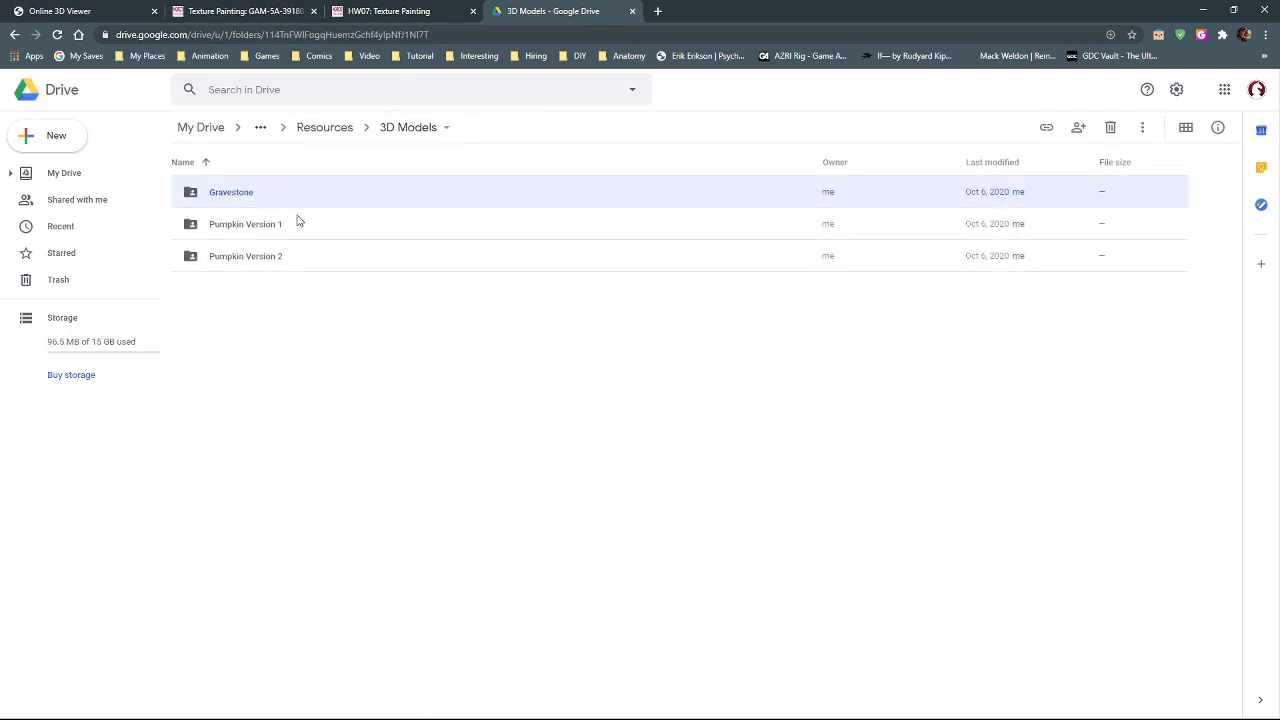
left_click(298, 222)
left_click(306, 257)
left_click(300, 229)
left_click(294, 203)
left_click(303, 225)
left_click(307, 259)
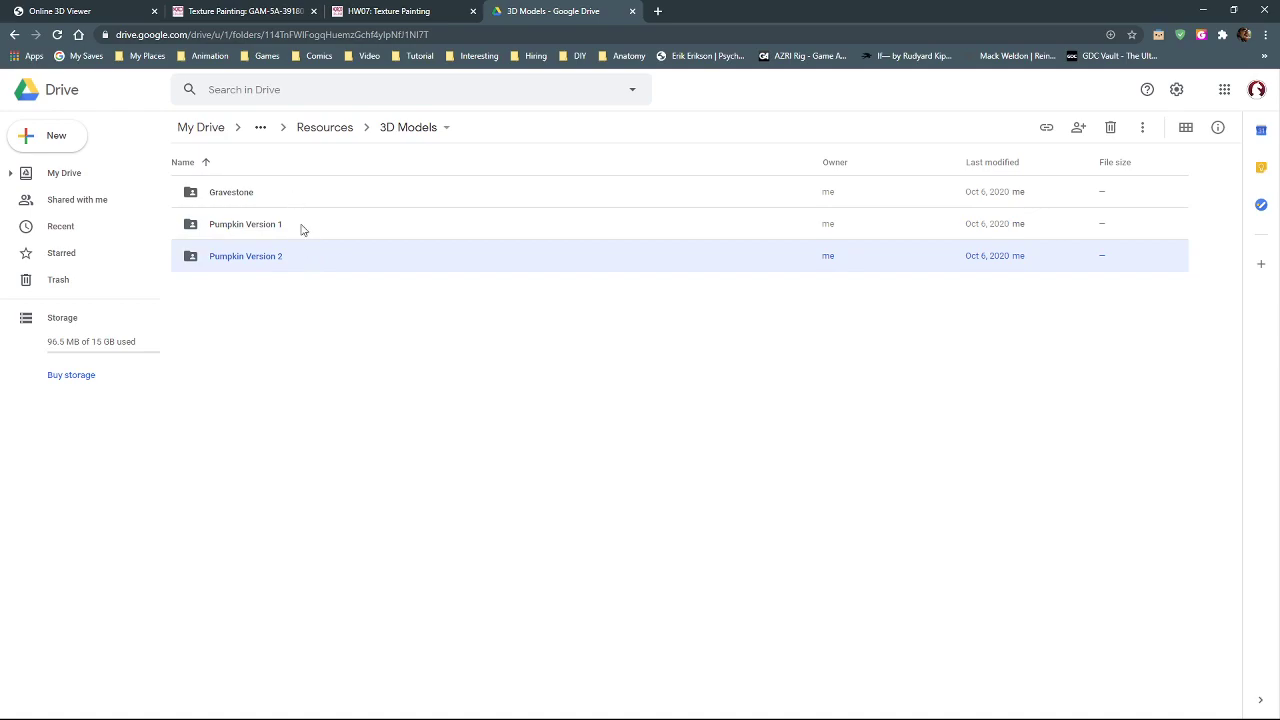
Open the Pumpkin Version 1 folder and point out pumpkin01.mtl, pumpkin01.obj and pumpkin01.png
double_click(302, 229)
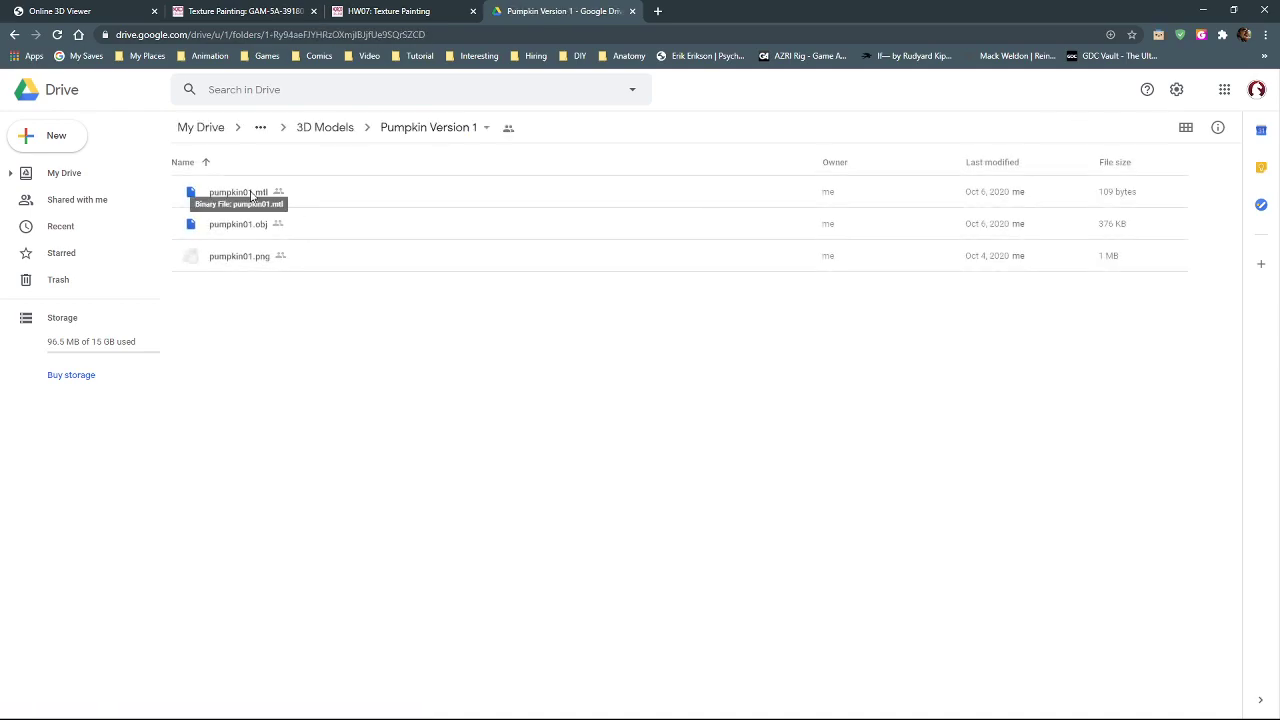
left_click(251, 194)
left_click(257, 226)
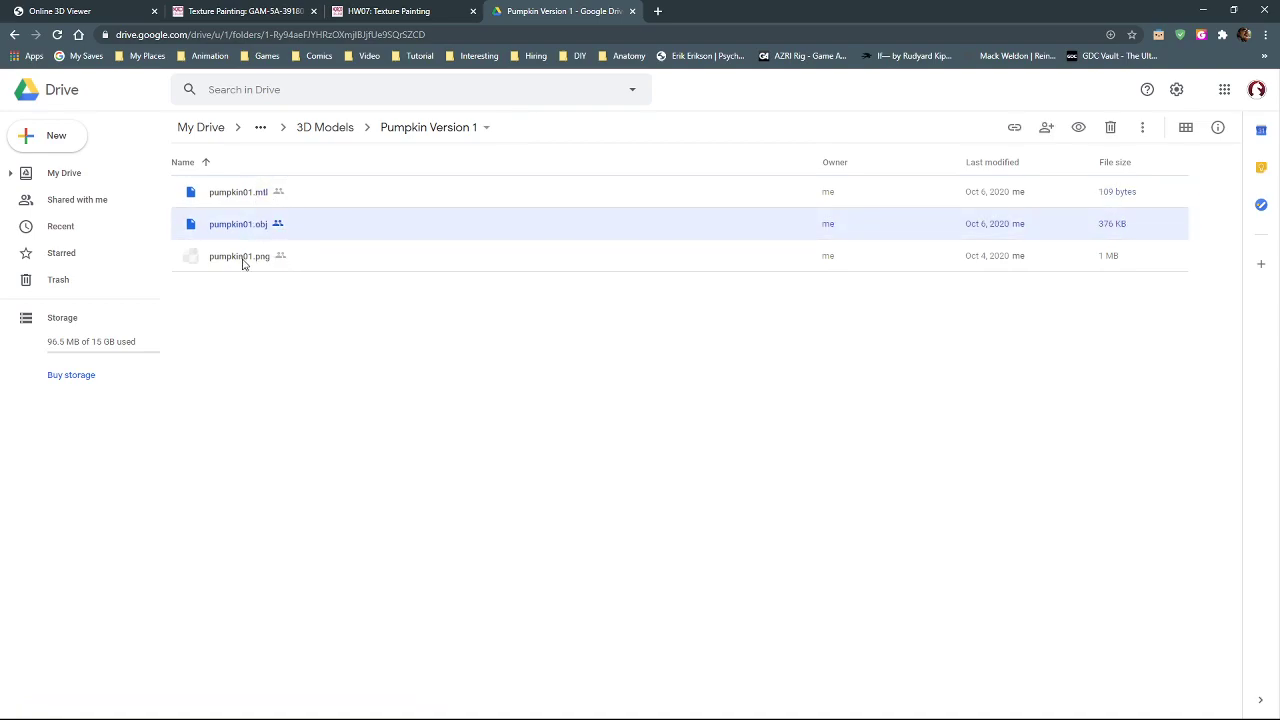
left_click(243, 259)
Go to the Pumpkin Version 2 folder and point out pumpkin02.mtl, pumpkin02.obj and pumpkin02.png
left_click(340, 127)
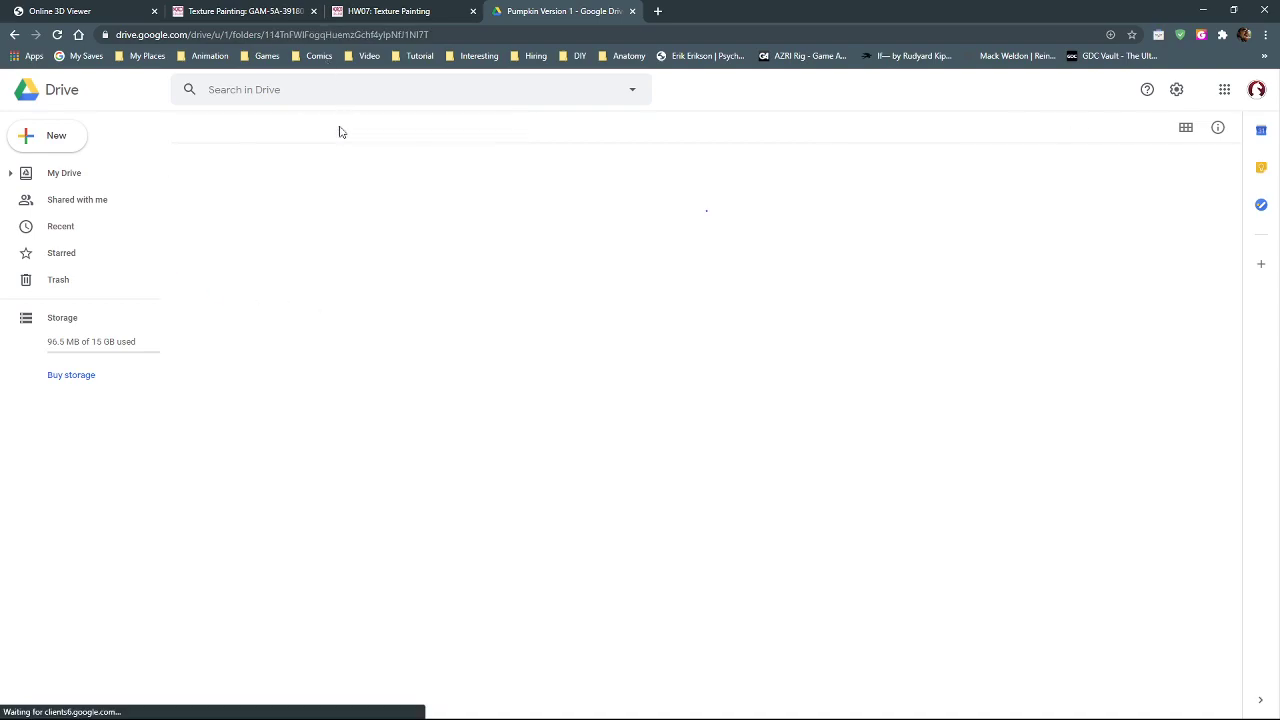
double_click(242, 258)
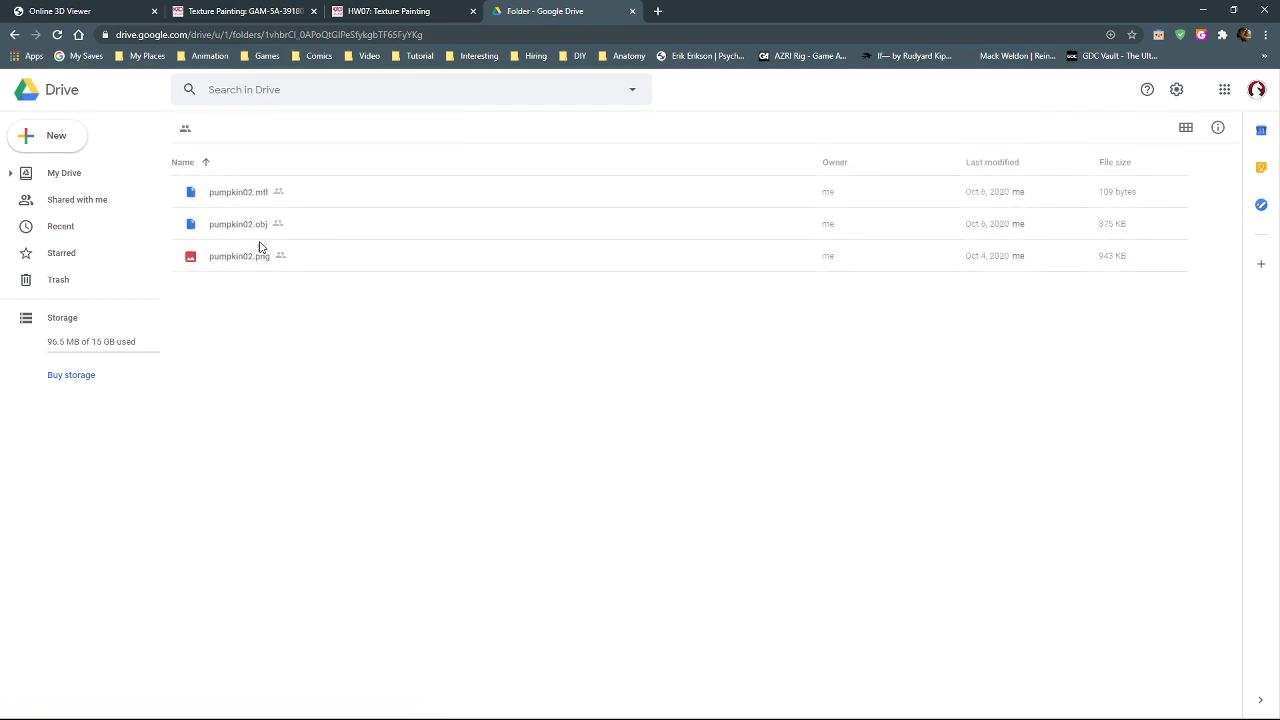
left_click(254, 192)
left_click(252, 227)
left_click(258, 264)
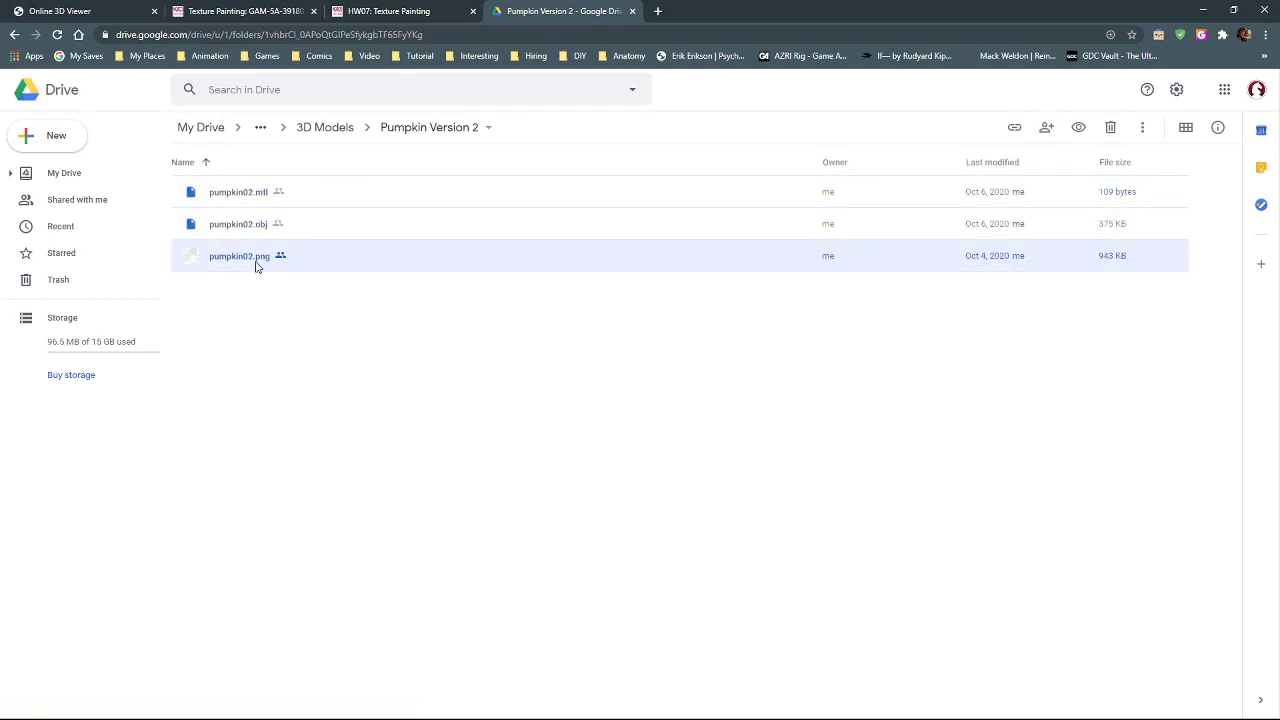
Go to the Gravestone folder and point out grave_texture.png, grave.mtl and grave.obj
left_click(337, 129)
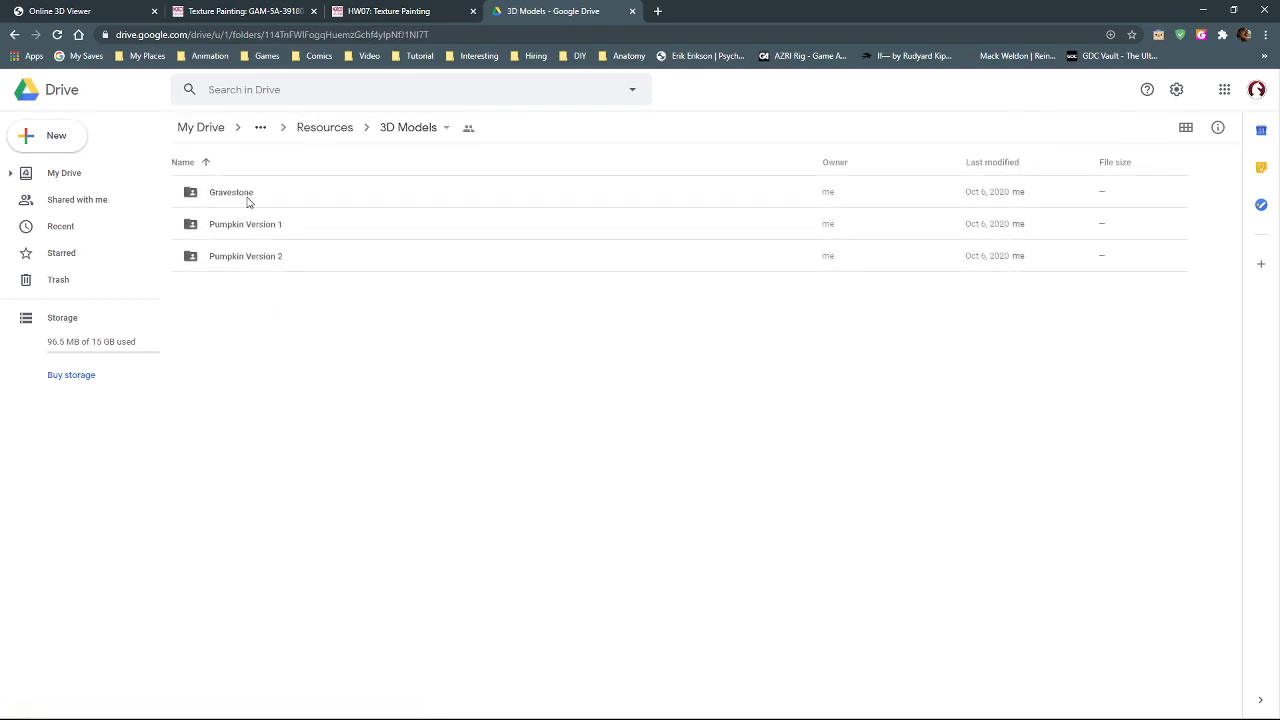
double_click(247, 194)
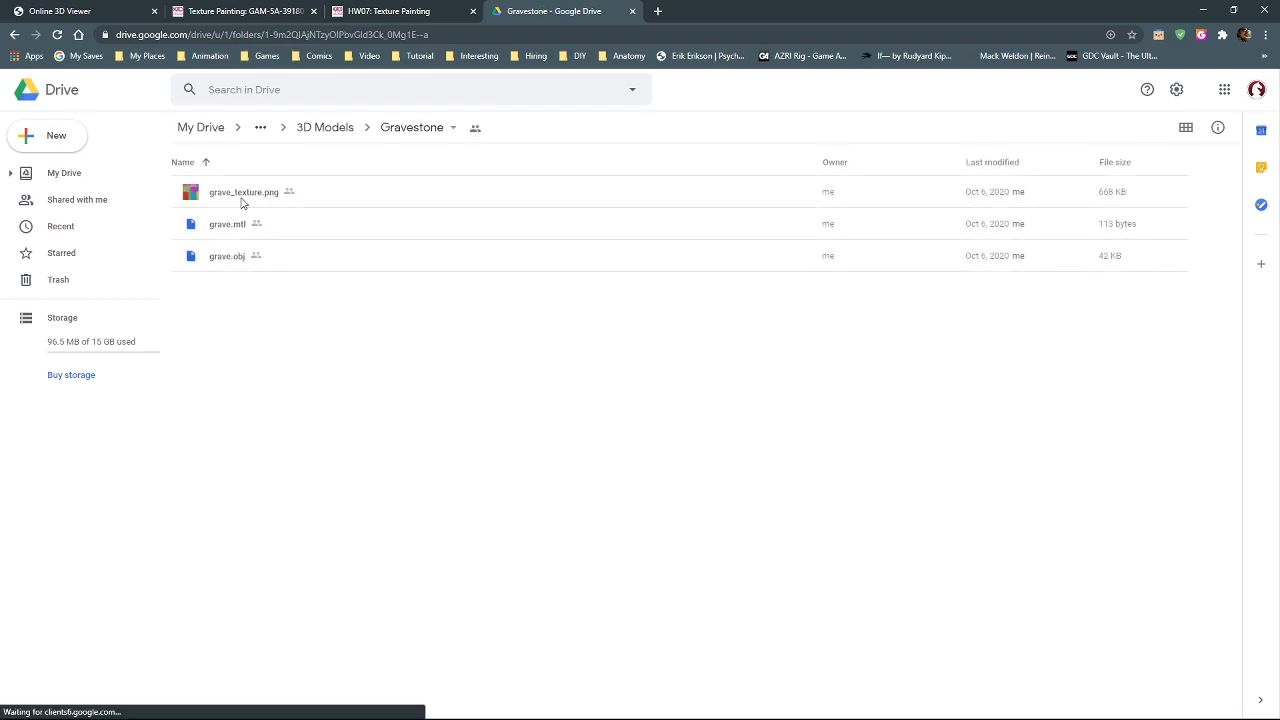
left_click(245, 196)
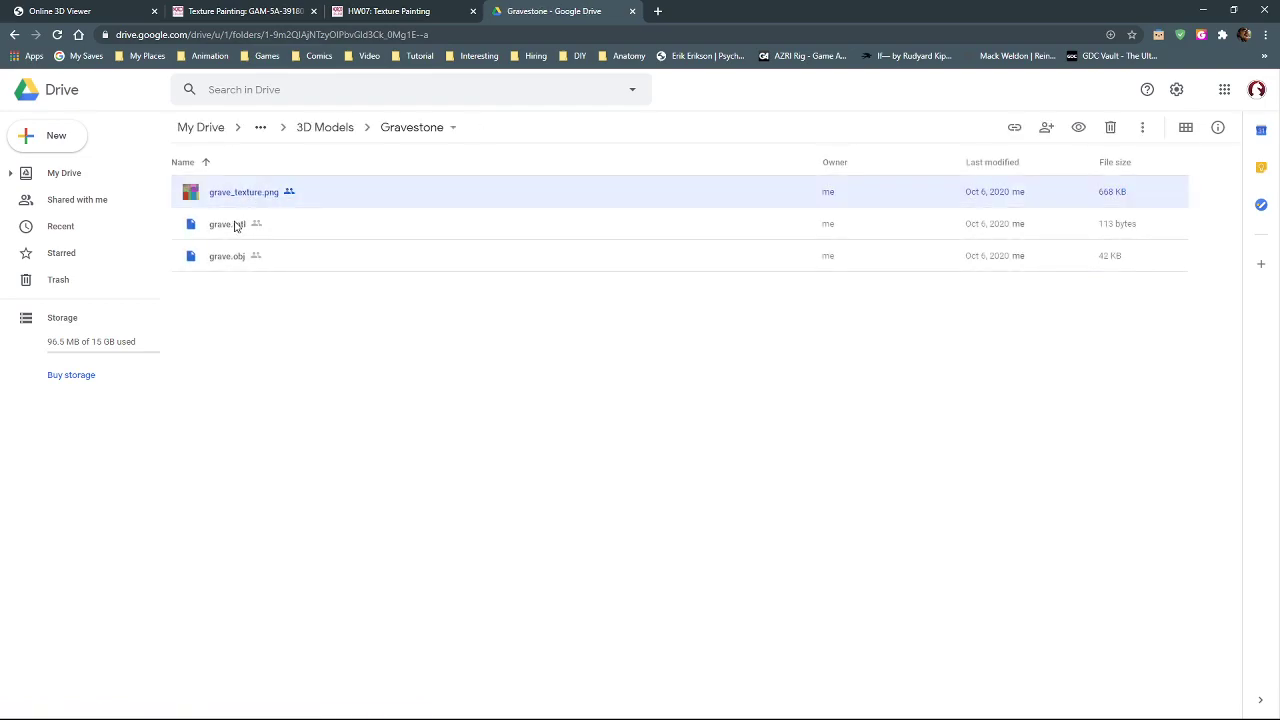
left_click(237, 227)
left_click(241, 262)
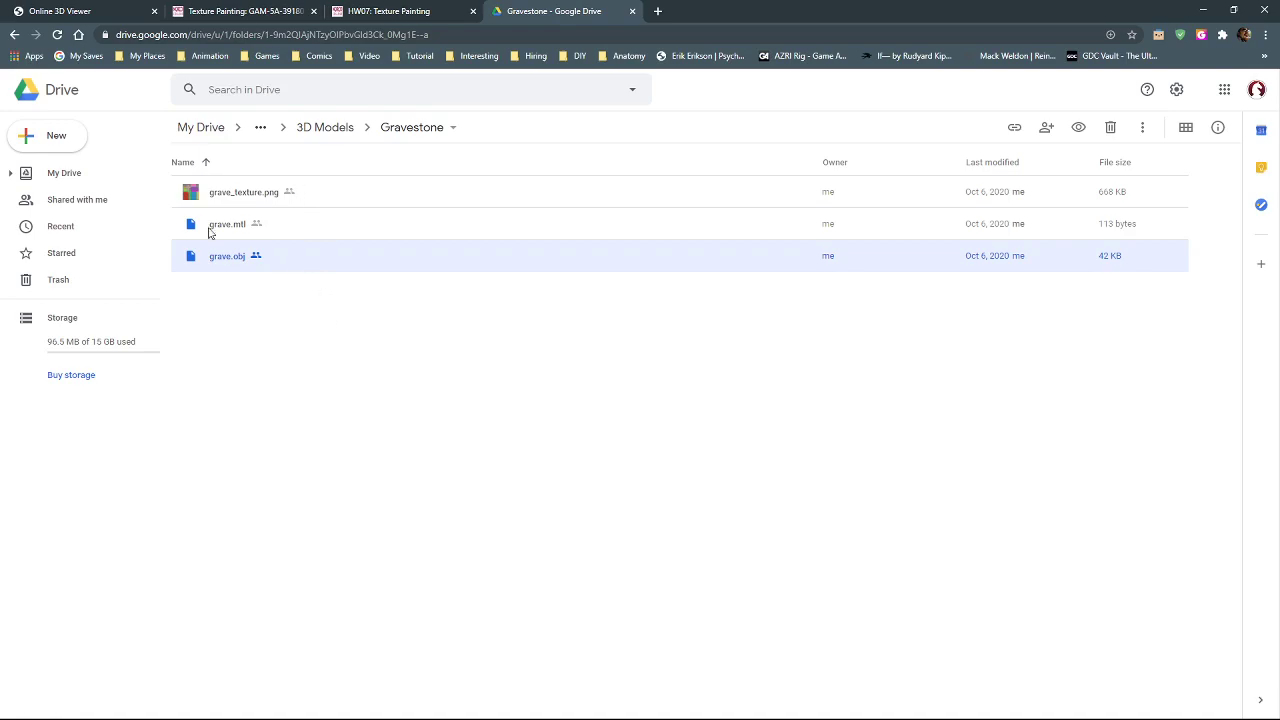
left_click(252, 197)
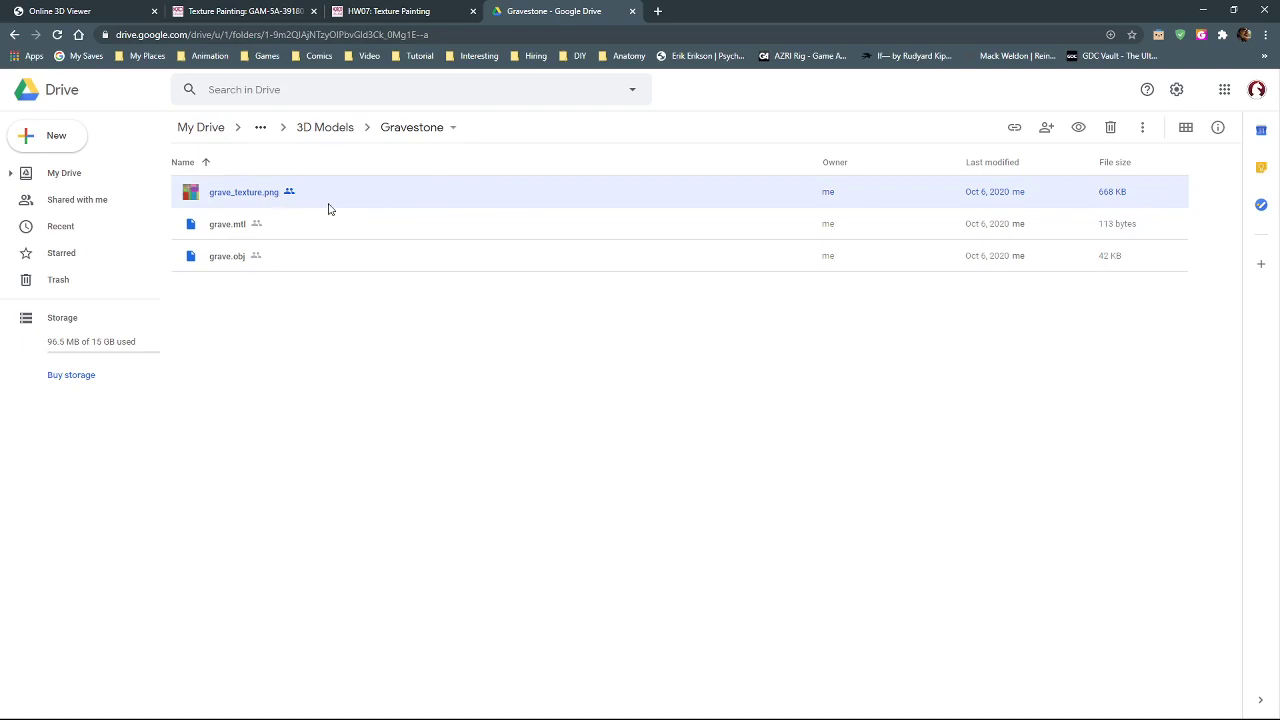
Return to the 3D Models folder, dismiss its options, and move the browser window off the Photoshop canvas
left_click(327, 132)
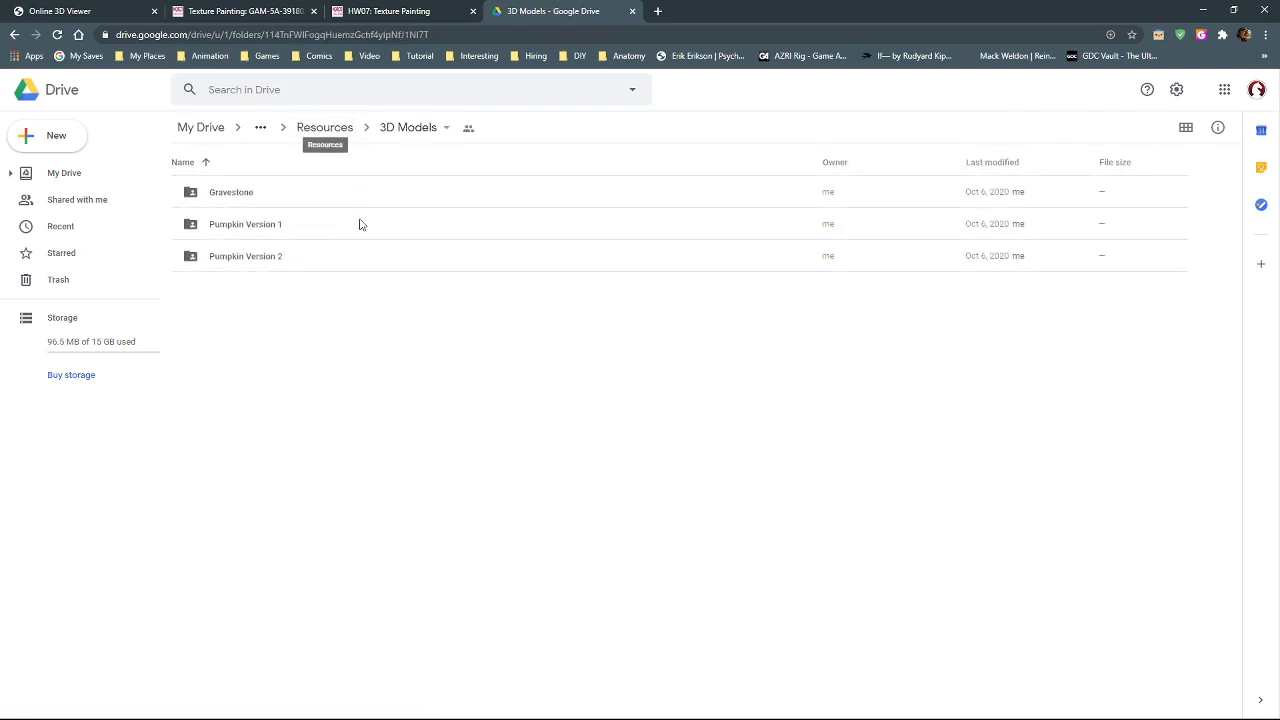
left_click(415, 129)
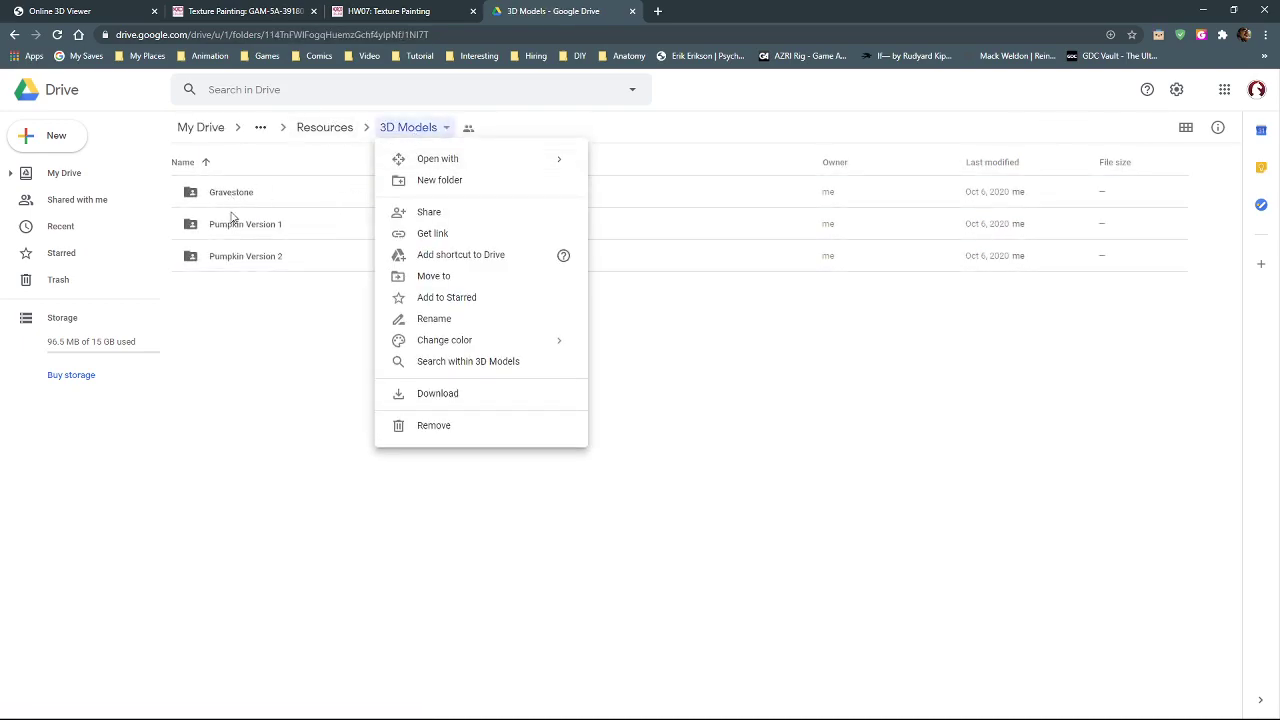
left_click(245, 321)
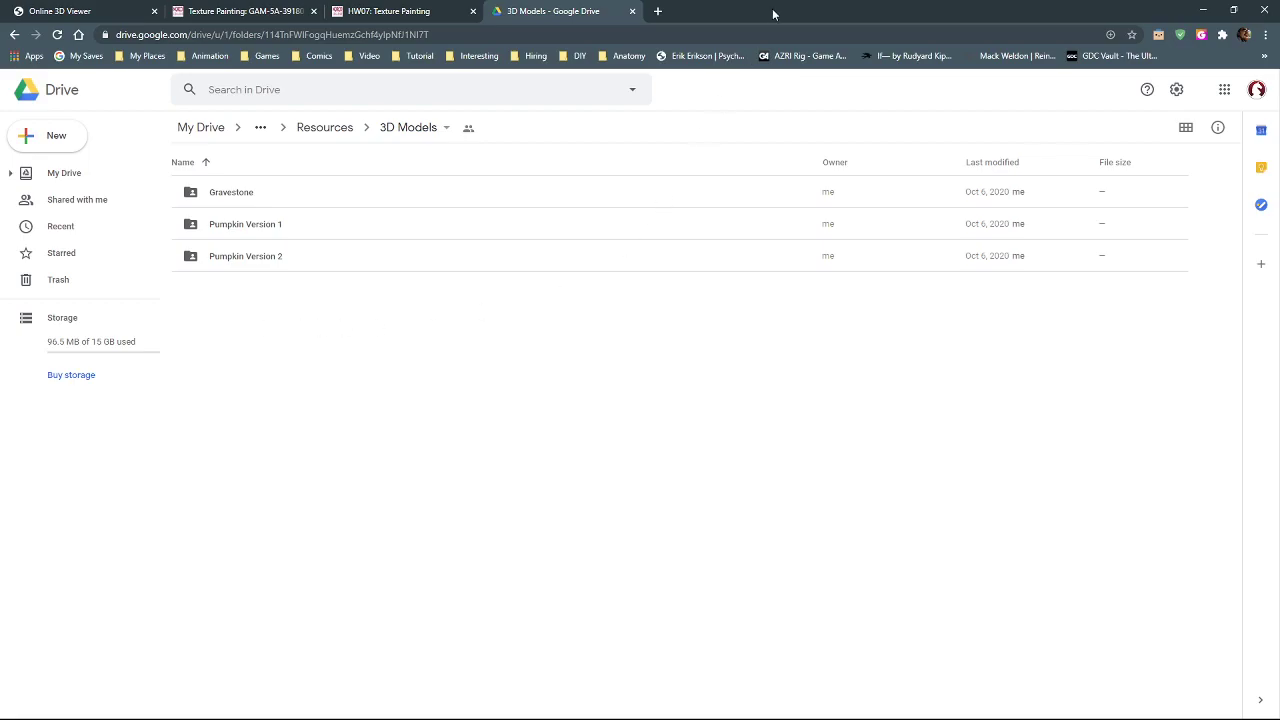
left_click_drag(772, 7, 0, 50)
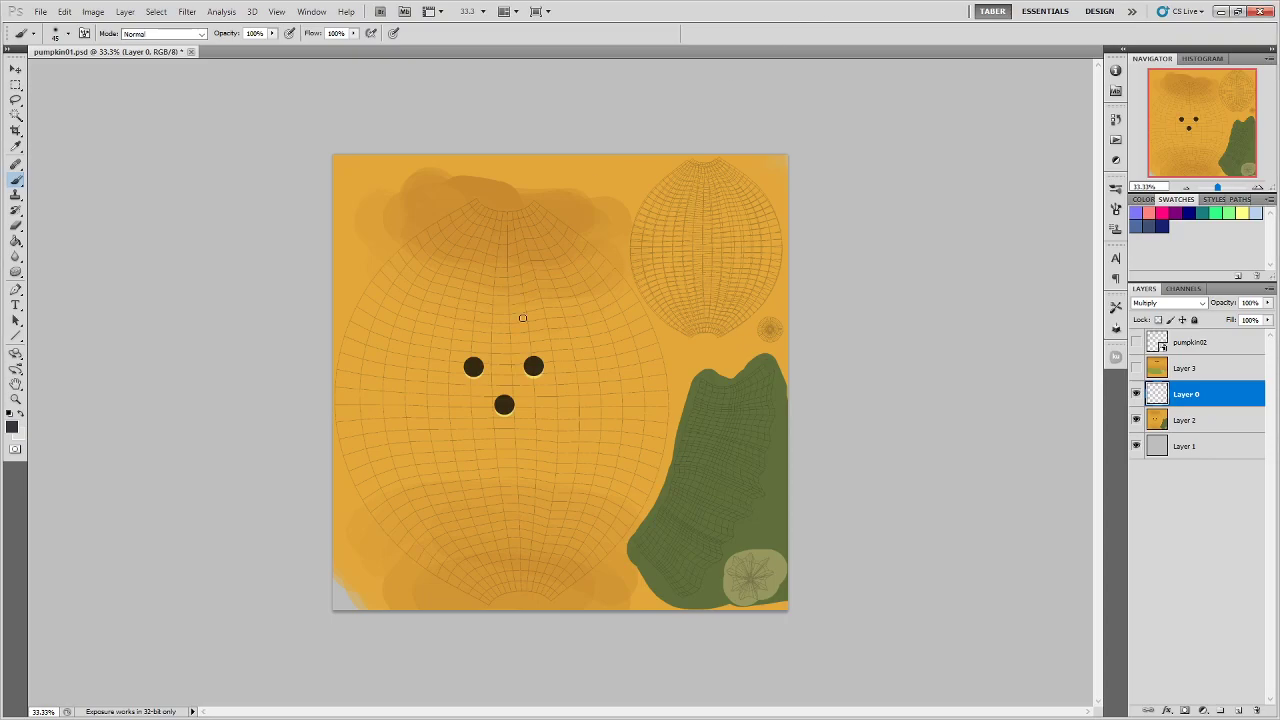
Hide Layer 0 and Layer 2, and show Layer 3 and the pumpkin02 wireframe layer
left_click(1136, 394)
left_click(1136, 420)
left_click_drag(1137, 369, 1137, 342)
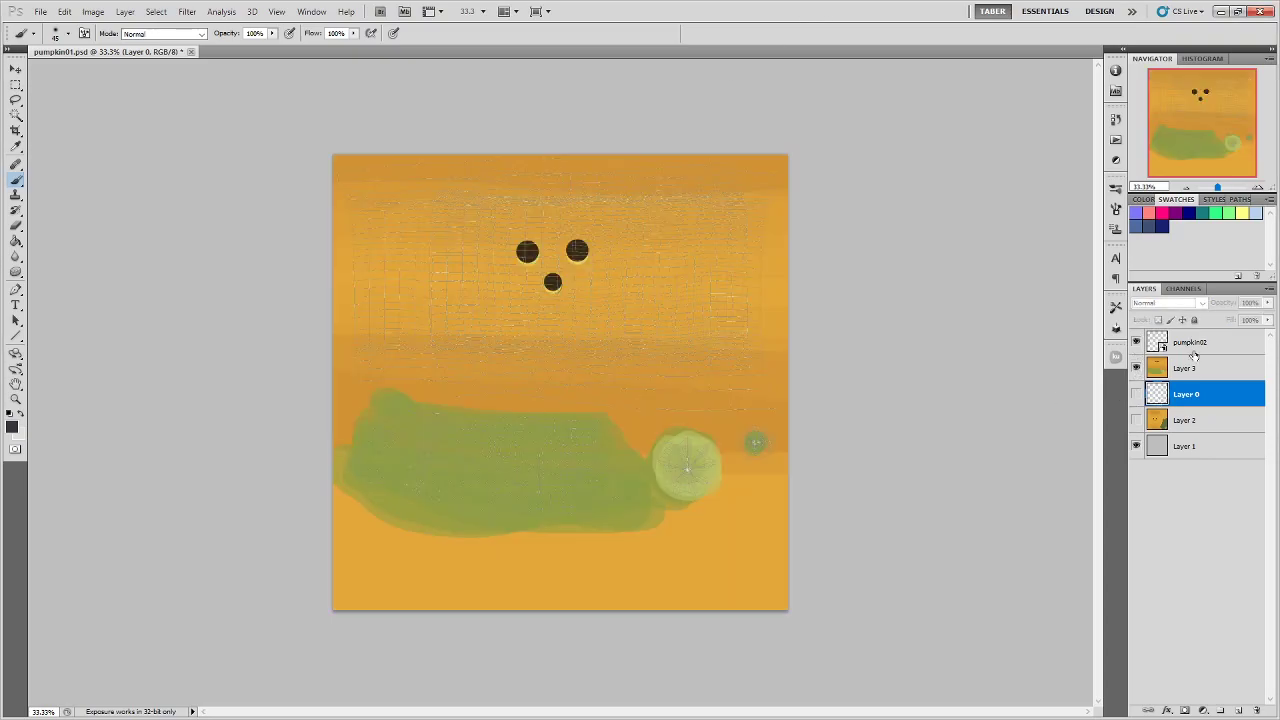
Set the pumpkin02 wireframe layer's blend mode to Multiply
left_click(1212, 342)
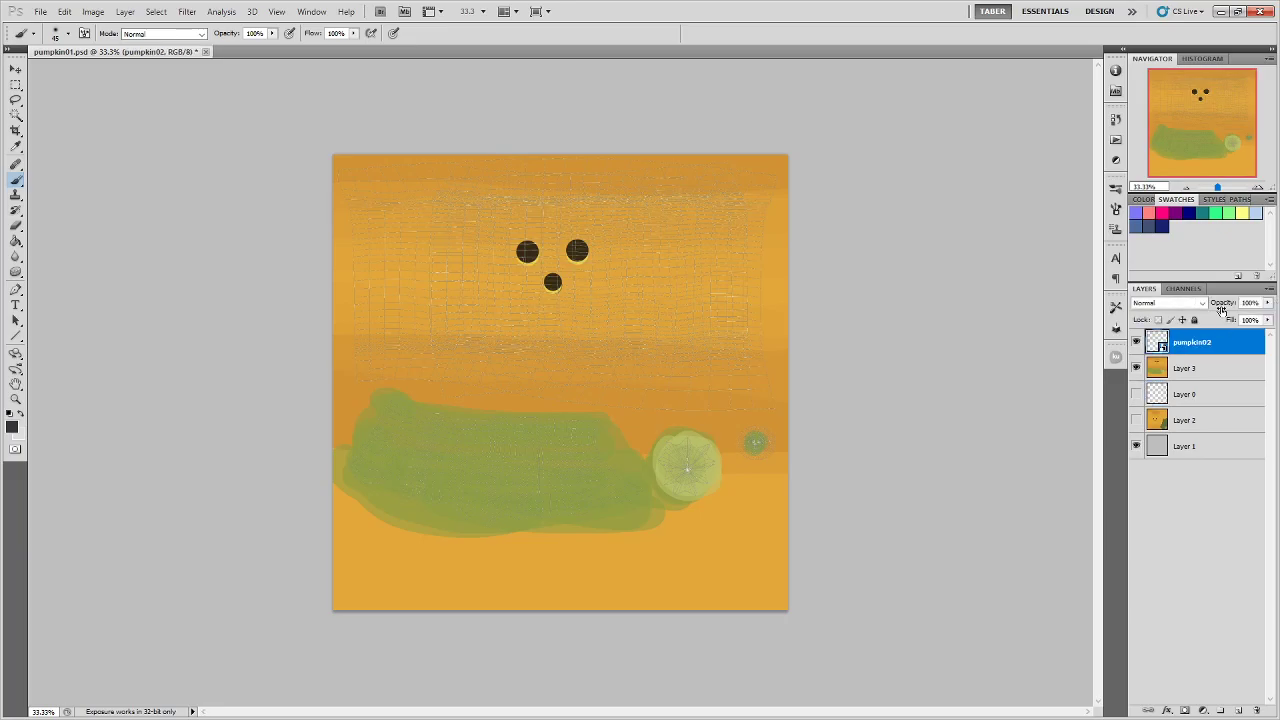
left_click(1204, 303)
left_click(1150, 360)
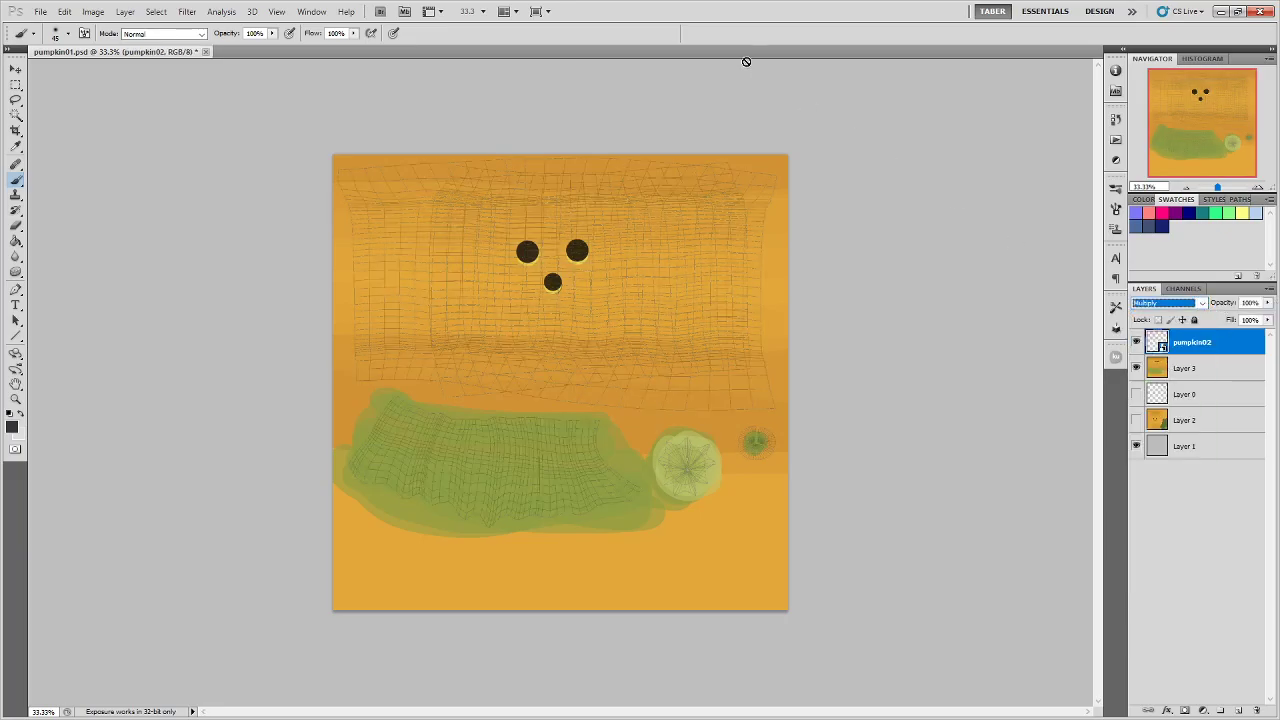
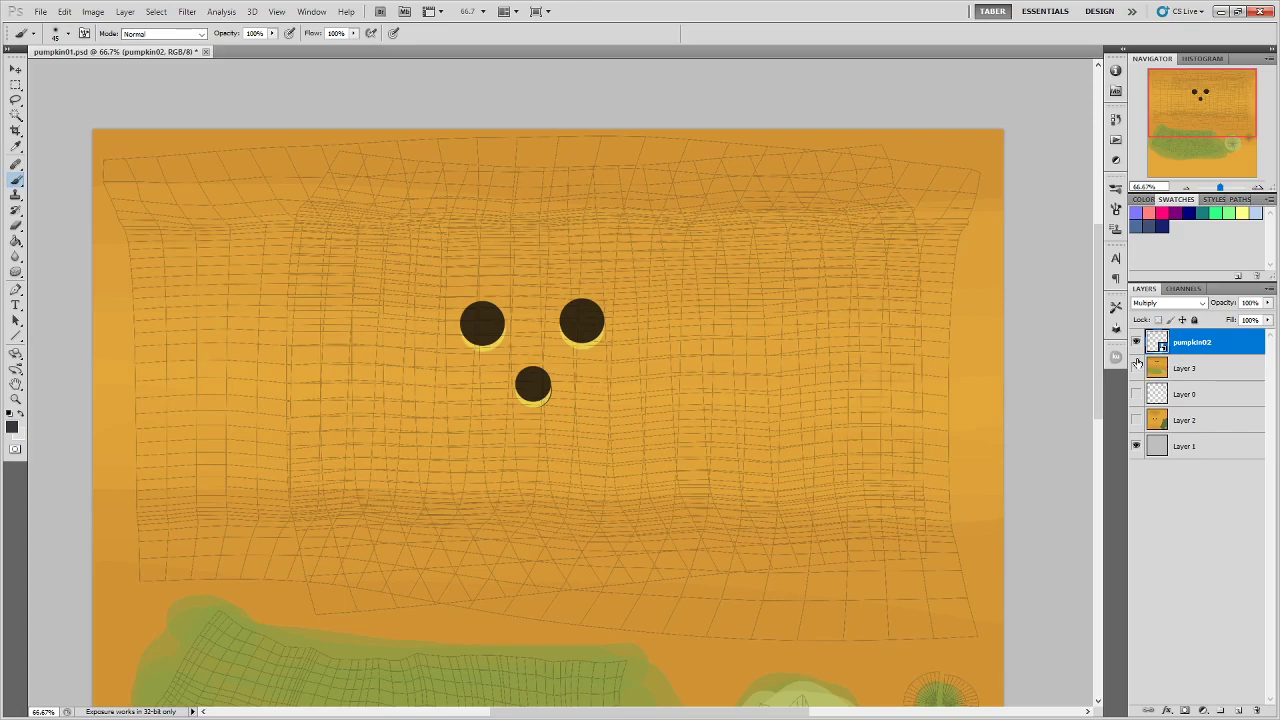
Hide pumpkin02 and Layer 3, and show Layer 0 and Layer 2 with the first pumpkin's texture
left_click_drag(1136, 342, 1135, 394)
left_click(1135, 394)
left_click(1136, 420)
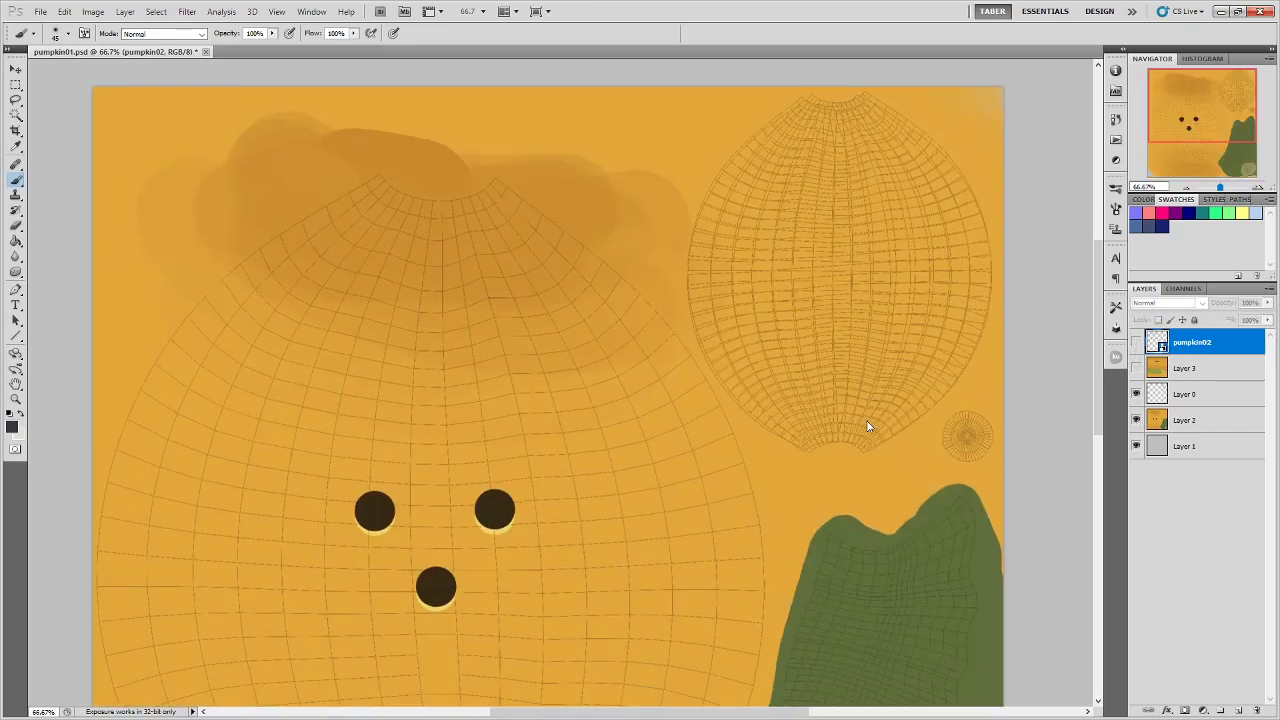
Examine how the first pumpkin's body and stem UV pieces are laid out over the painted texture
scroll(868, 426, "down", 3)
scroll(867, 426, "down", 1)
scroll(867, 426, "up", 3)
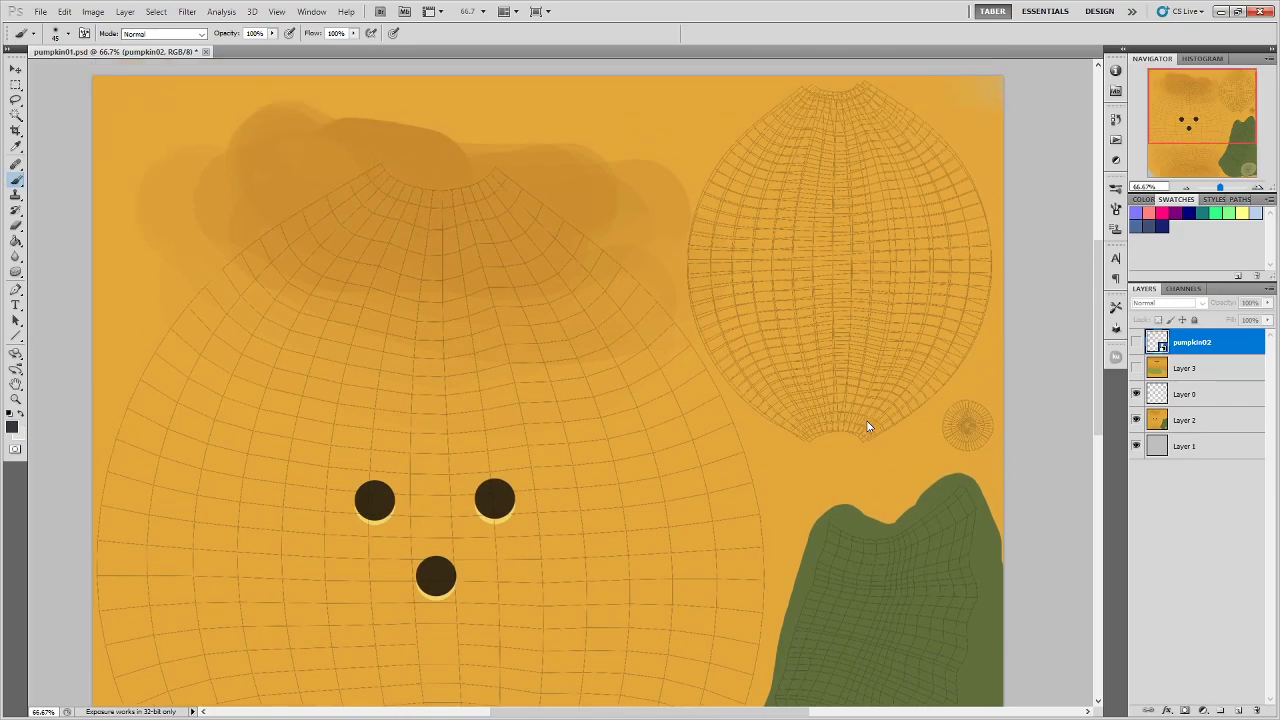
scroll(867, 426, "down", 3)
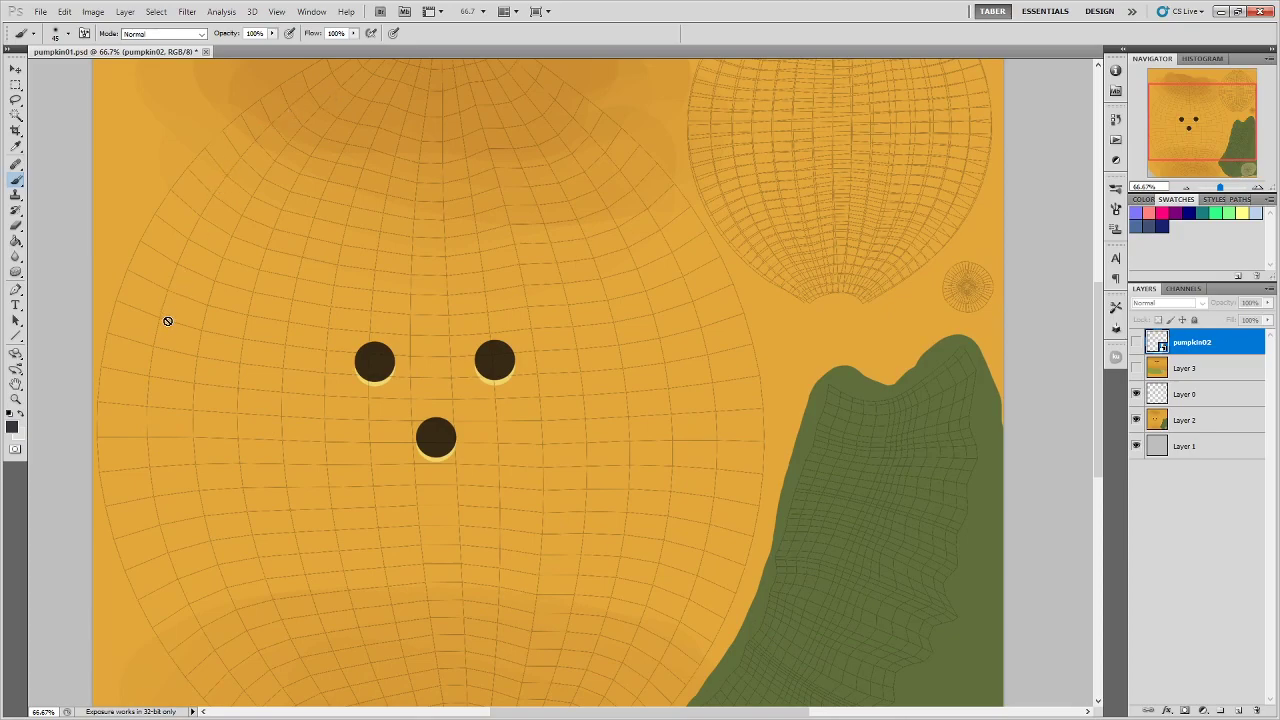
scroll(697, 457, "down", 2)
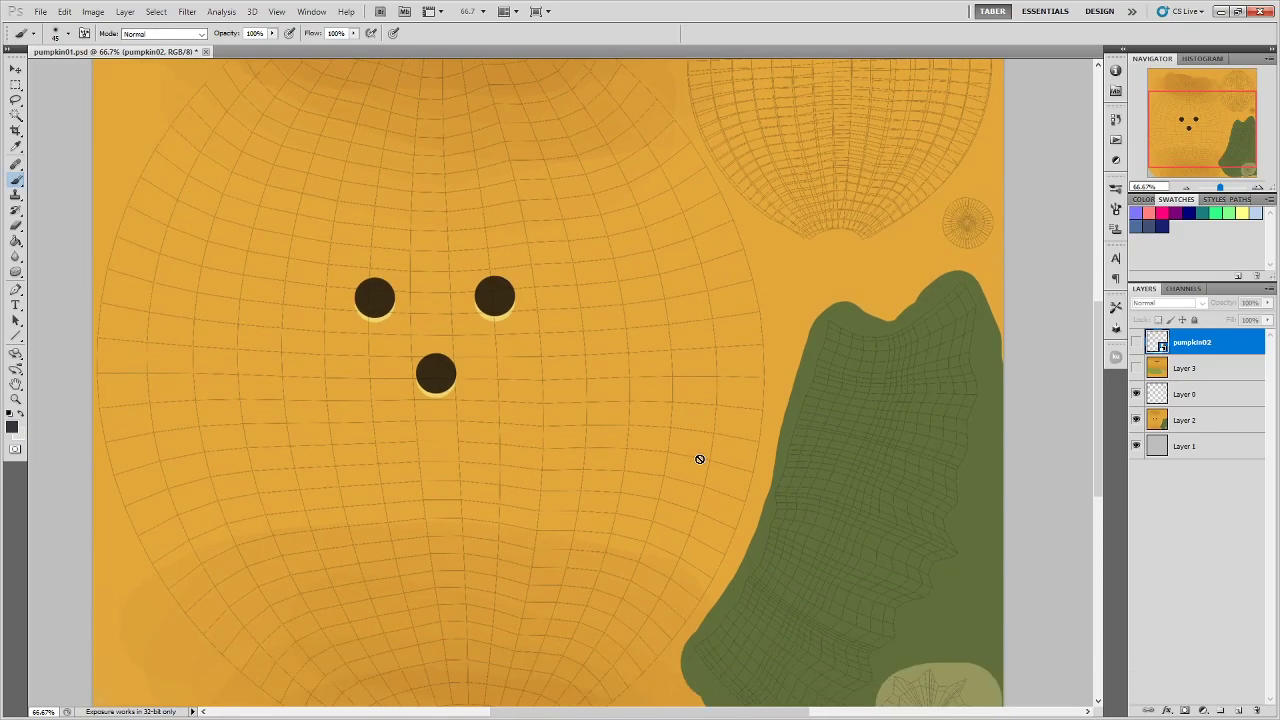
key("ctrl+minus")
scroll(644, 393, "up", 1)
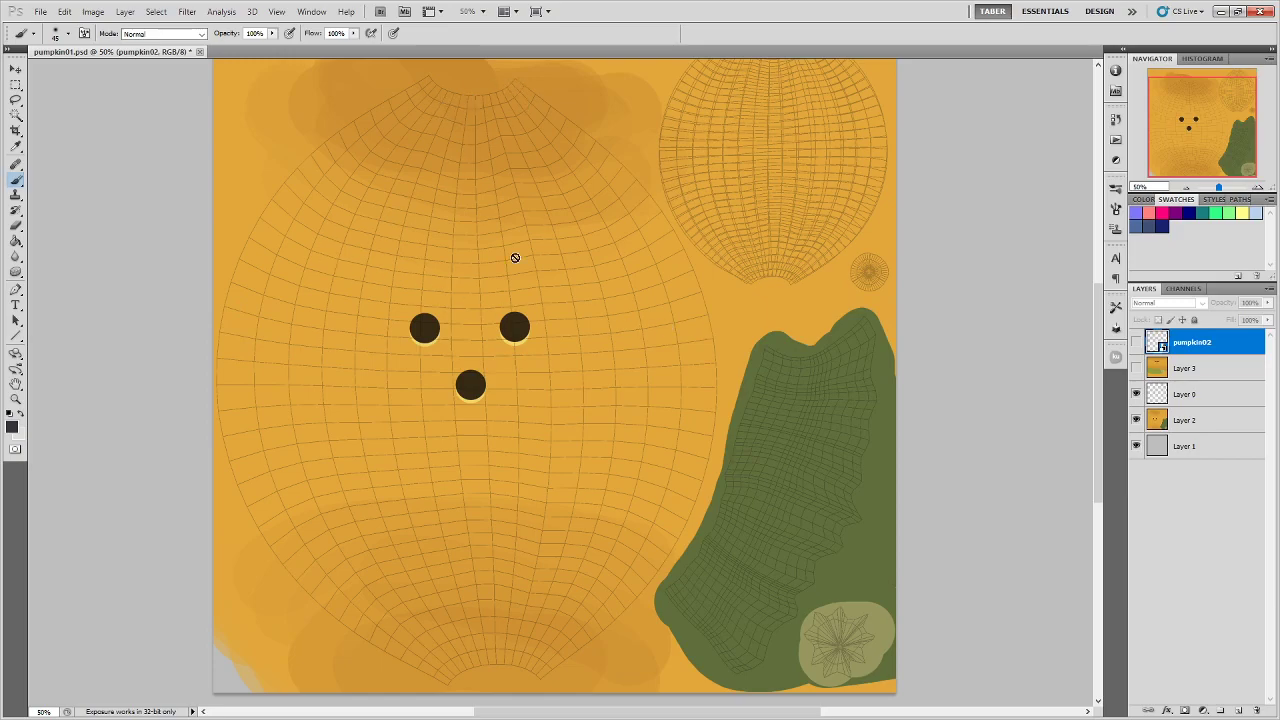
scroll(760, 530, "up", 3)
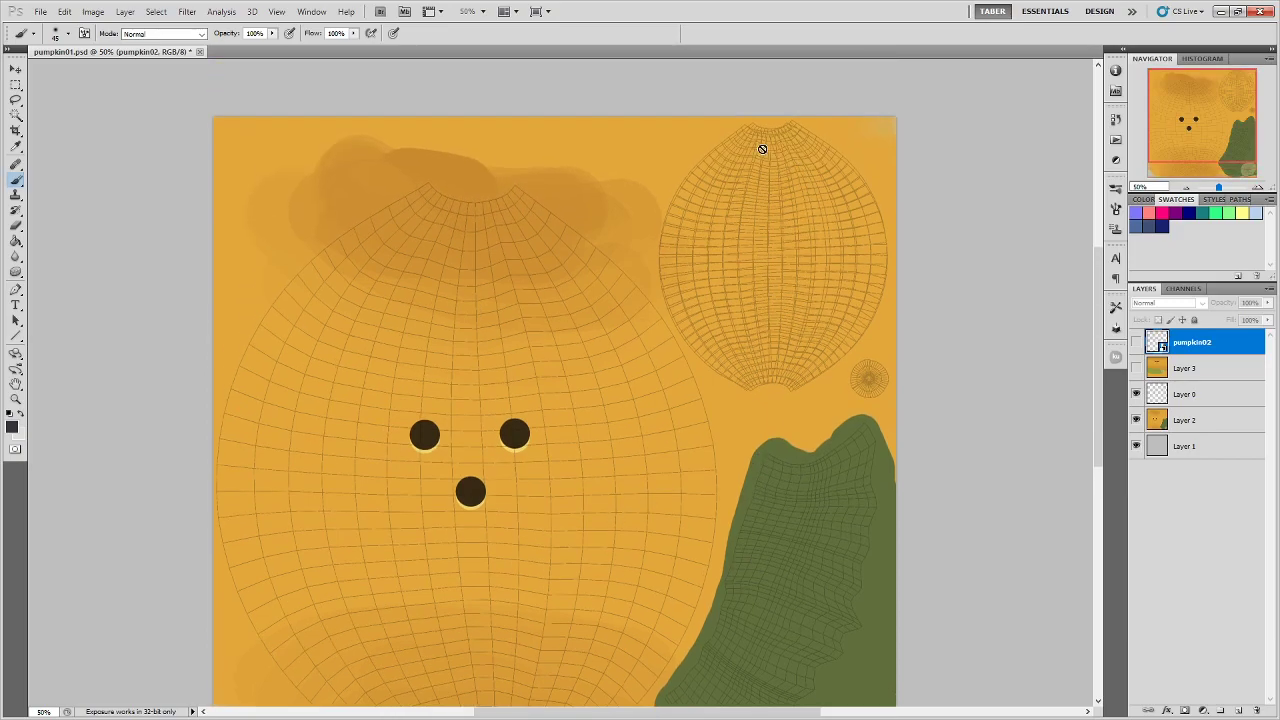
scroll(726, 486, "down", 3)
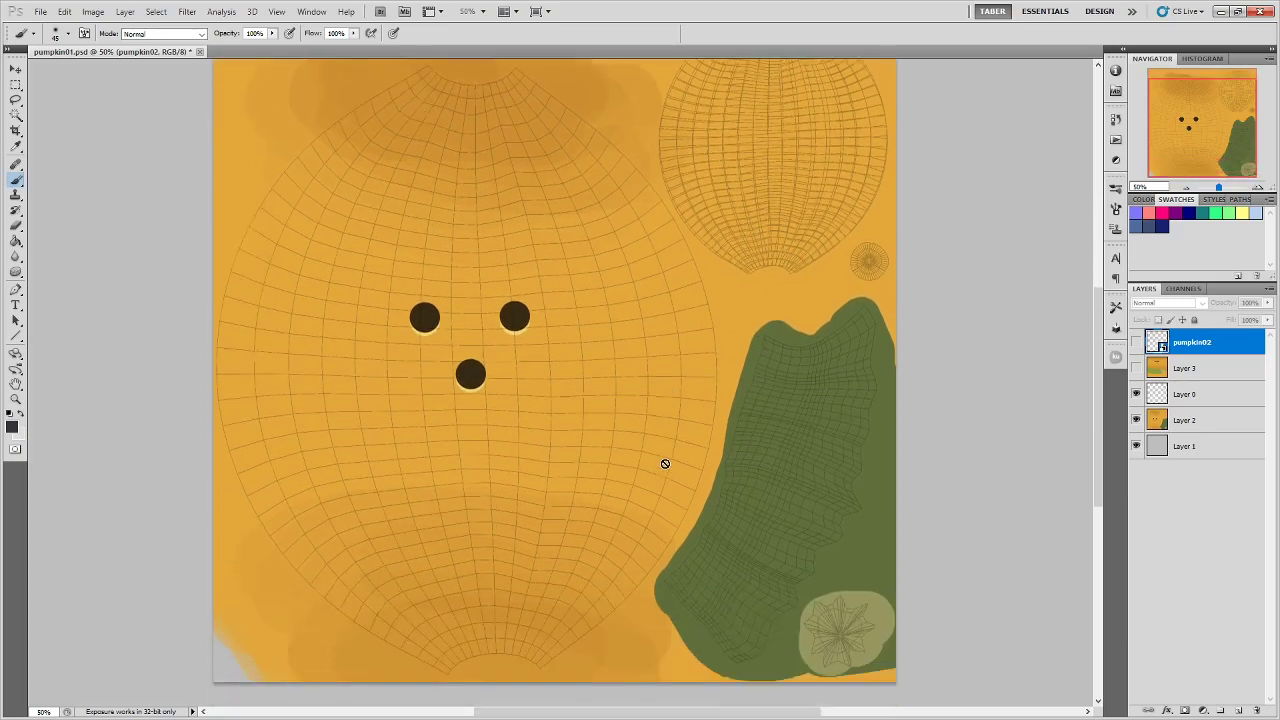
Hide Layer 0 and Layer 2, and show Layer 3 with the pumpkin02 wireframe over it
left_click(1136, 420)
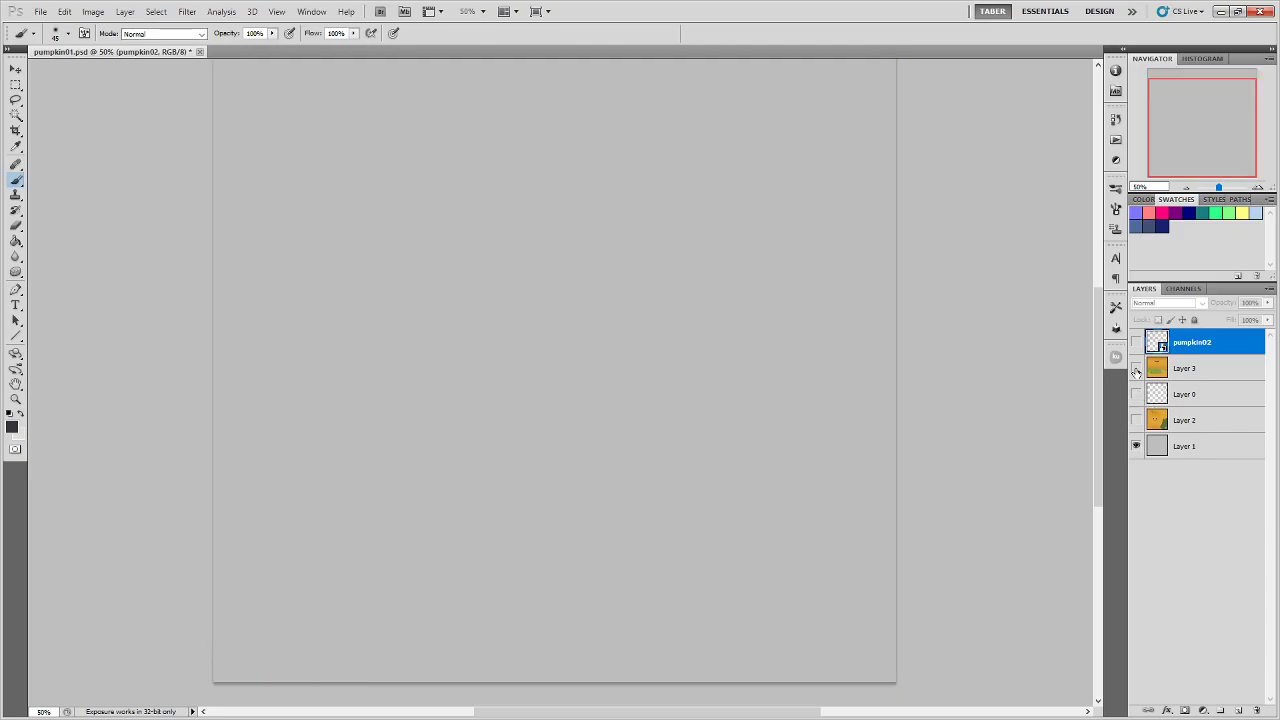
left_click_drag(1136, 368, 1136, 342)
scroll(804, 422, "up", 3)
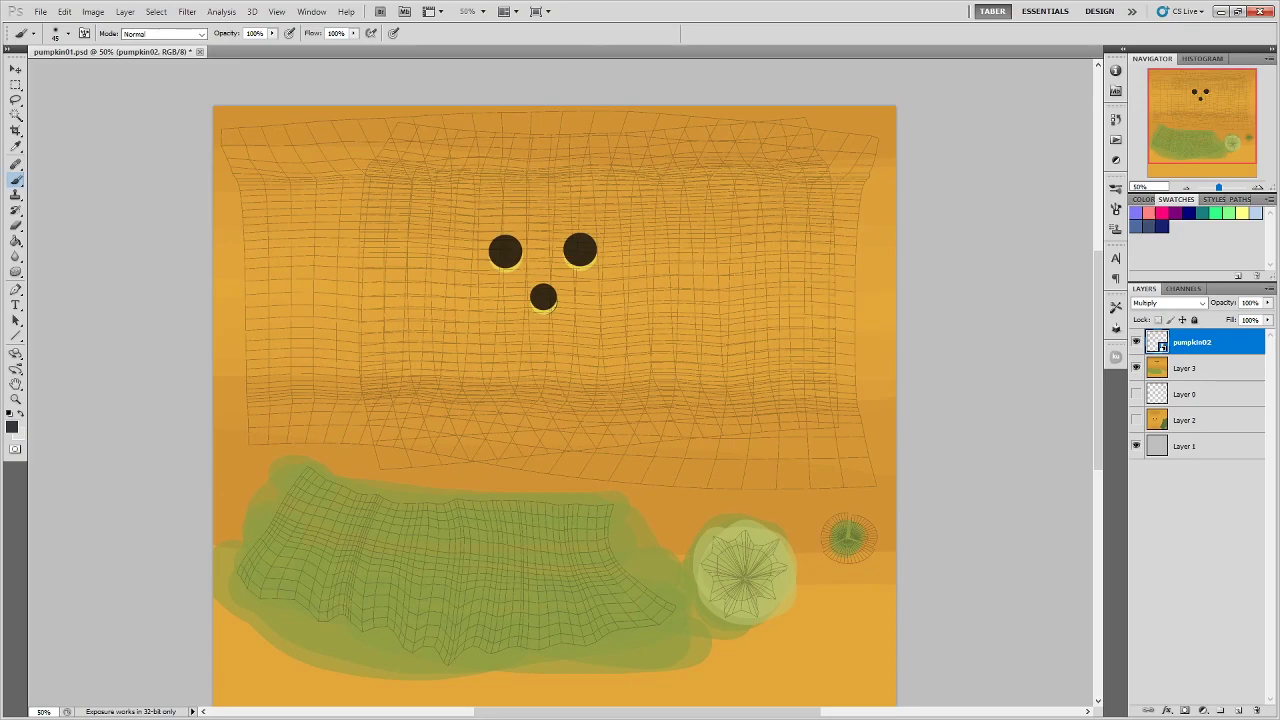
Switch to Online 3D Viewer in the browser, load the second pumpkin model, and inspect its painted face in a maximized window
key("alt+Tab")
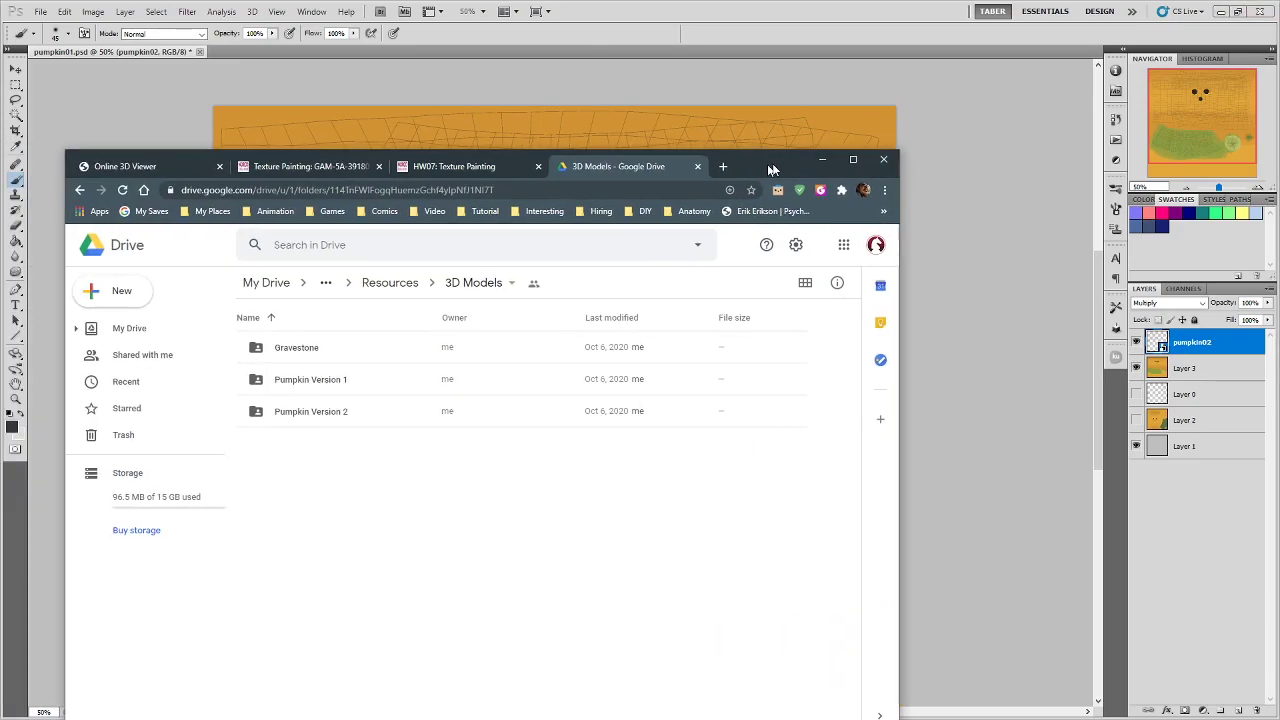
left_click_drag(986, 108, 920, 101)
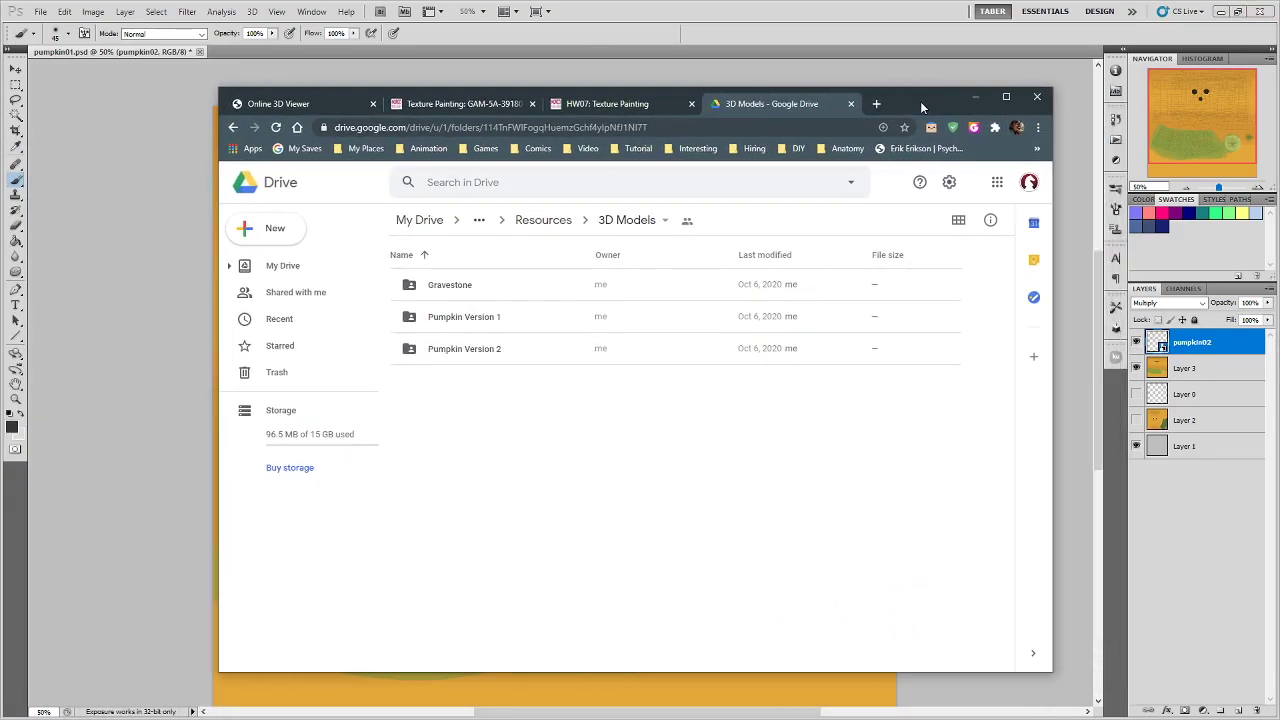
left_click(299, 104)
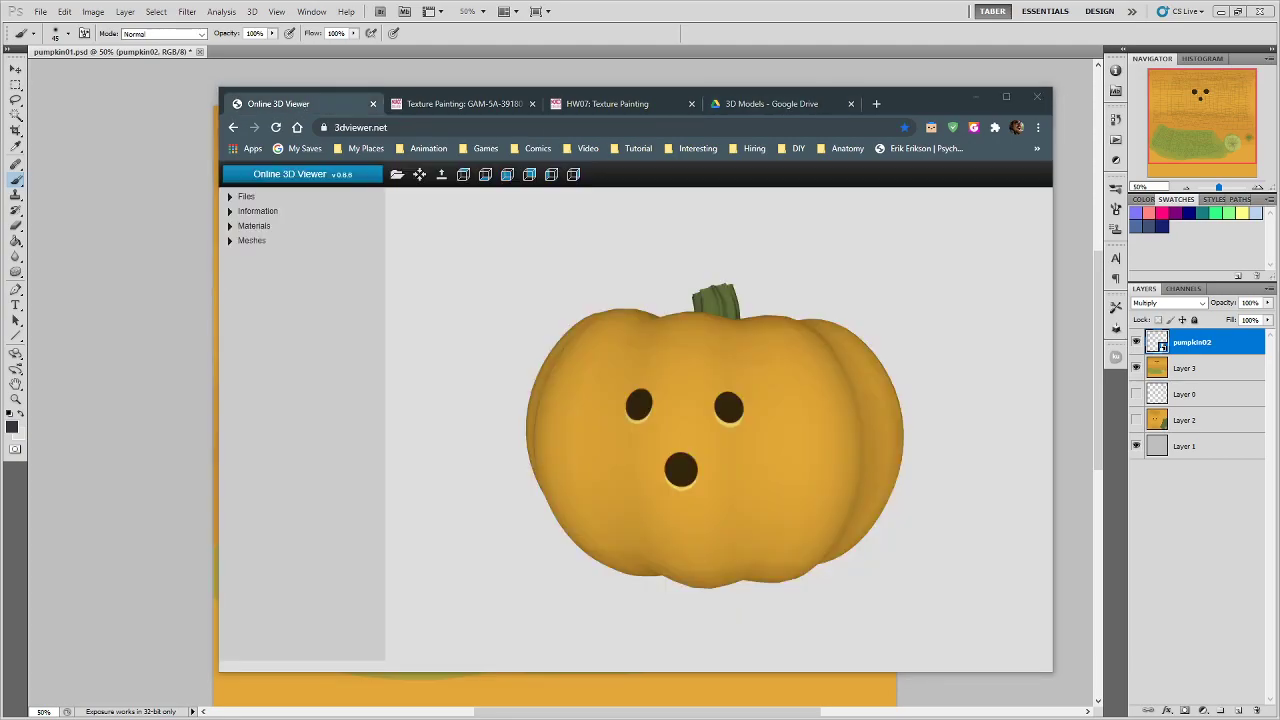
left_click_drag(414, 551, 652, 347)
left_click(1007, 97)
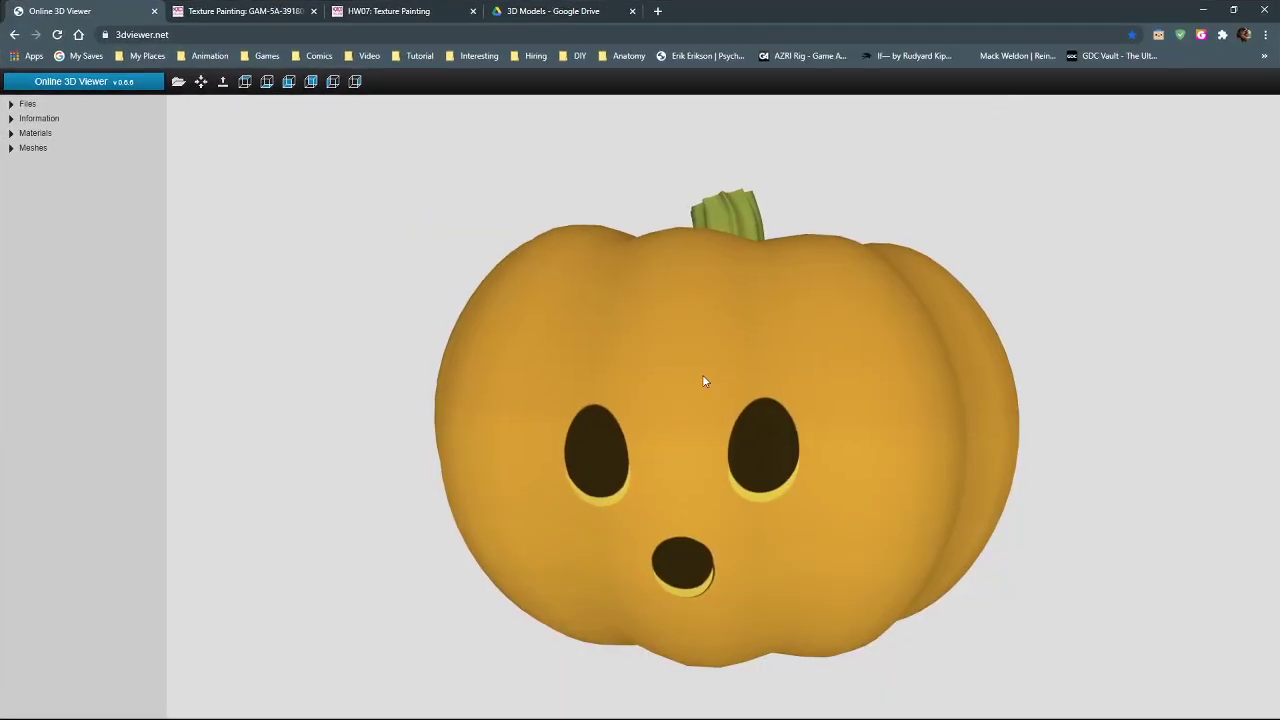
scroll(682, 409, "down", 5)
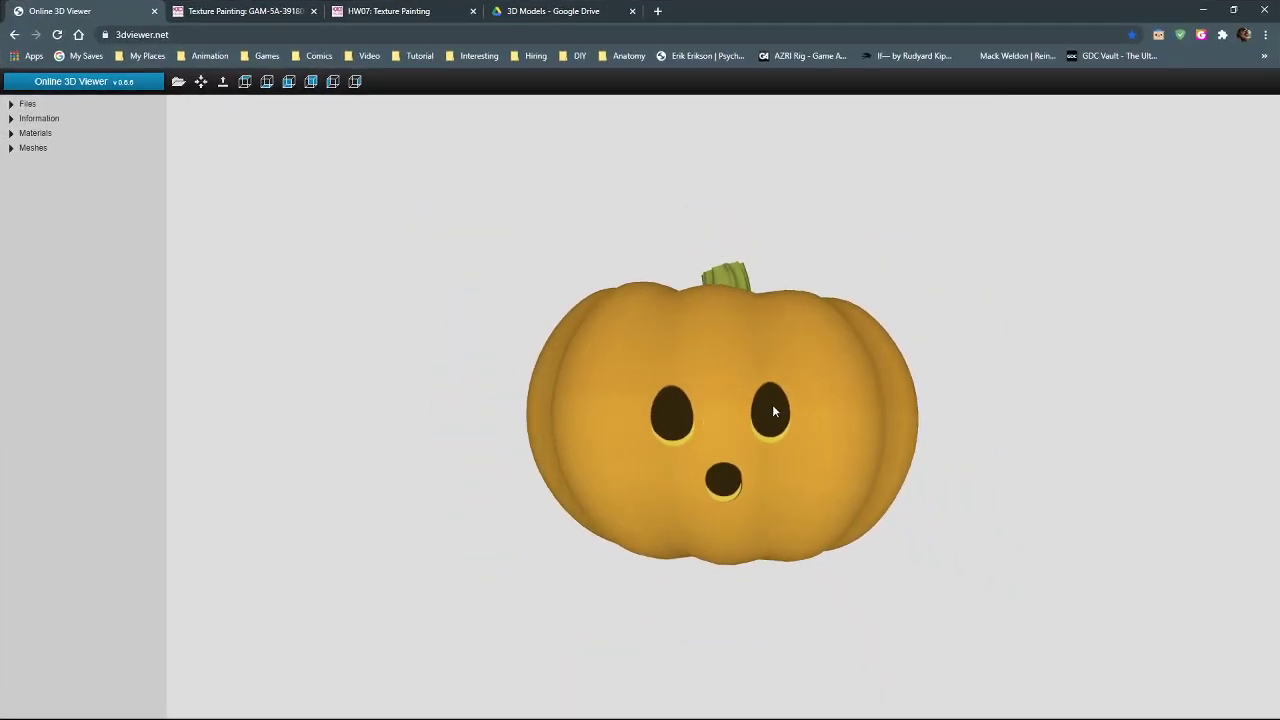
left_click_drag(846, 429, 544, 457)
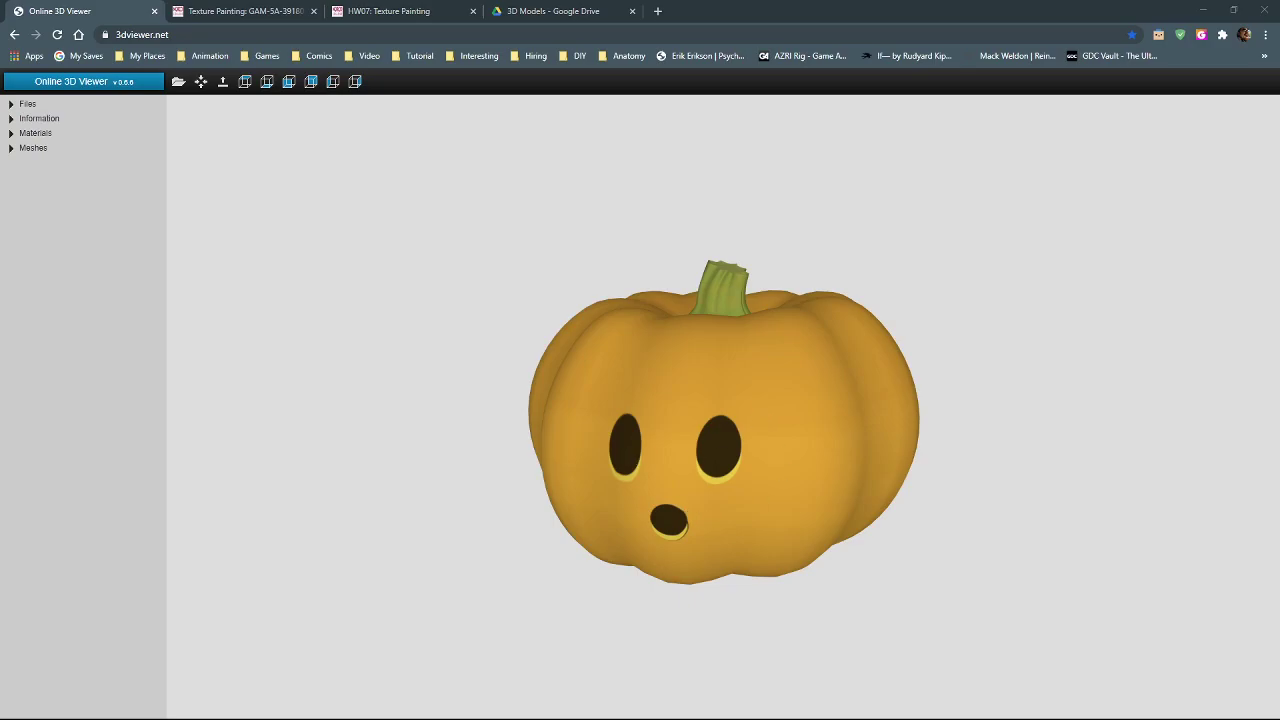
Load the gravestone model into Online 3D Viewer and inspect its color-coded faces from several sides
left_click_drag(5, 590, 600, 423)
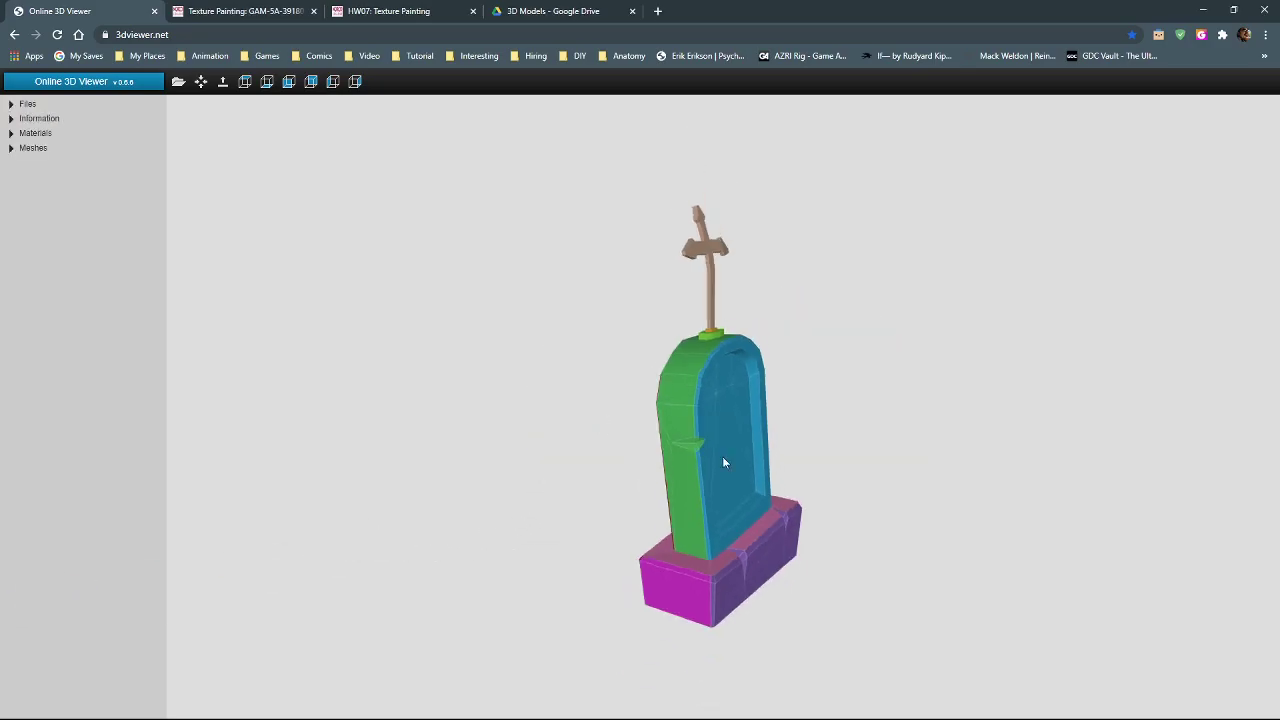
left_click_drag(724, 462, 882, 452)
scroll(826, 506, "up", 3)
left_click_drag(830, 510, 712, 518)
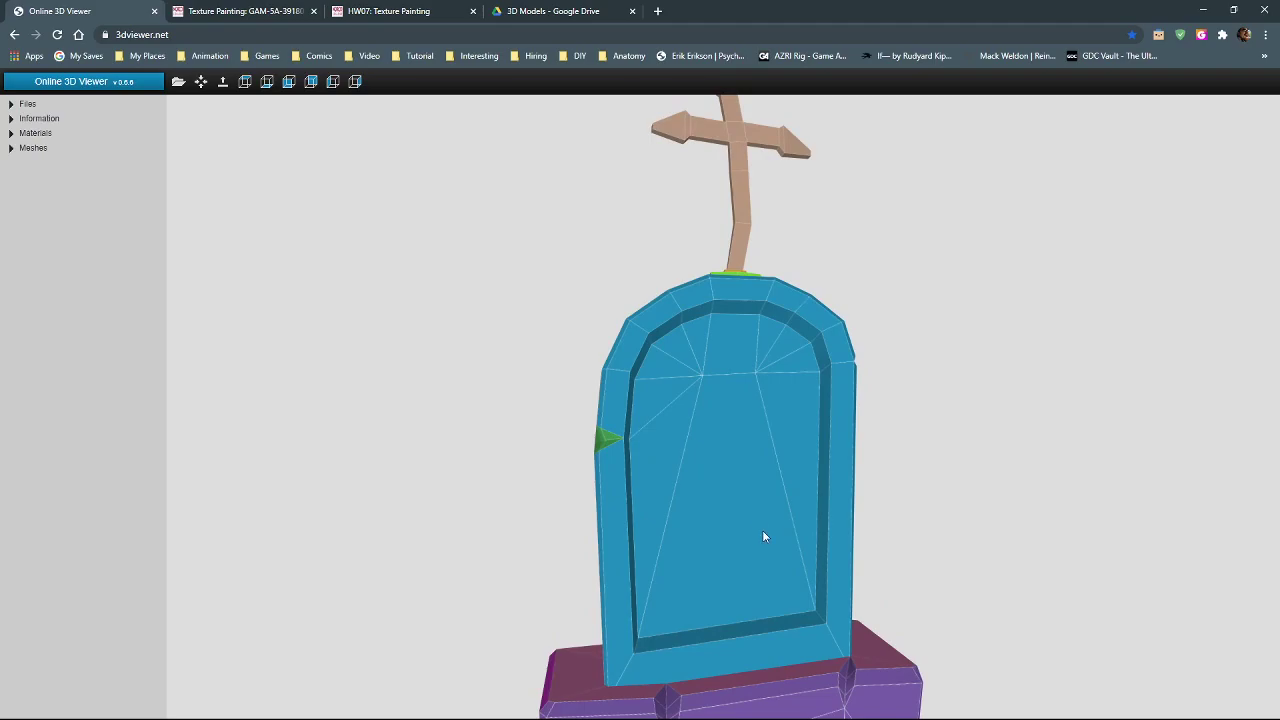
left_click_drag(871, 550, 1010, 474)
left_click_drag(883, 370, 837, 375)
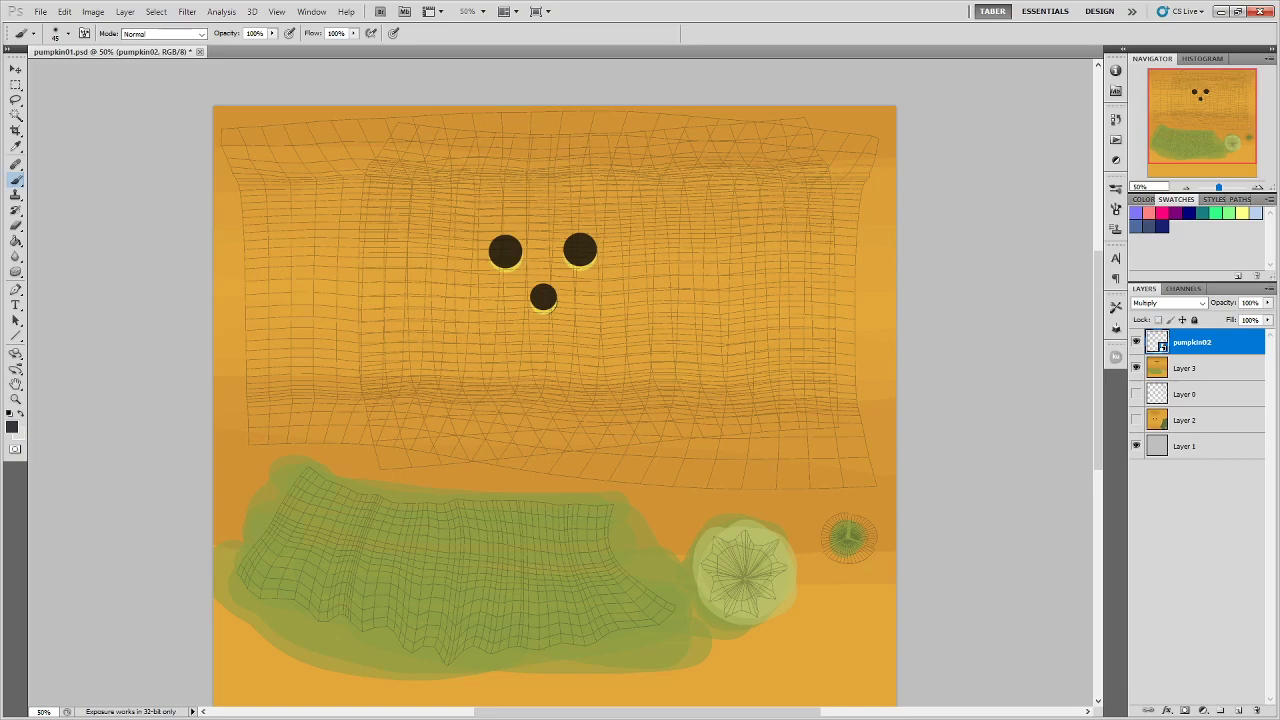
Switch to Photoshop and place the grave_texture image as a layer above pumpkin02
left_click_drag(1, 470, 542, 391)
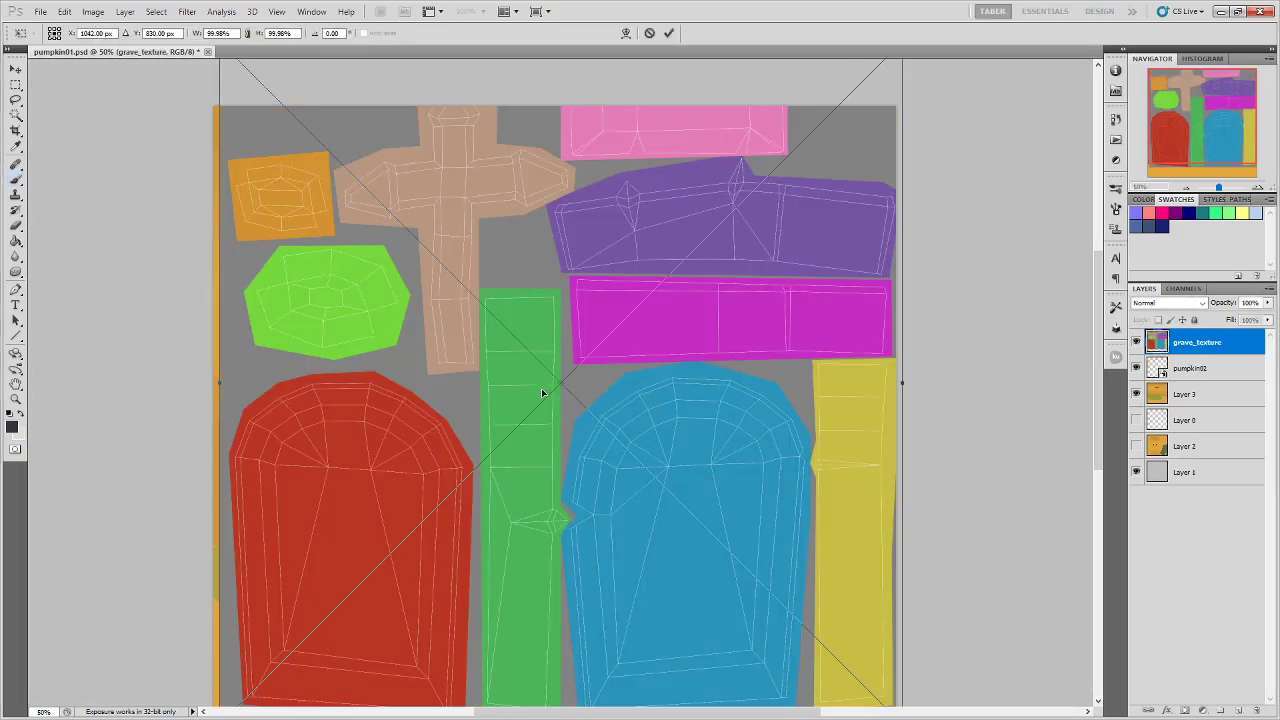
key("Return")
scroll(585, 376, "down", 3)
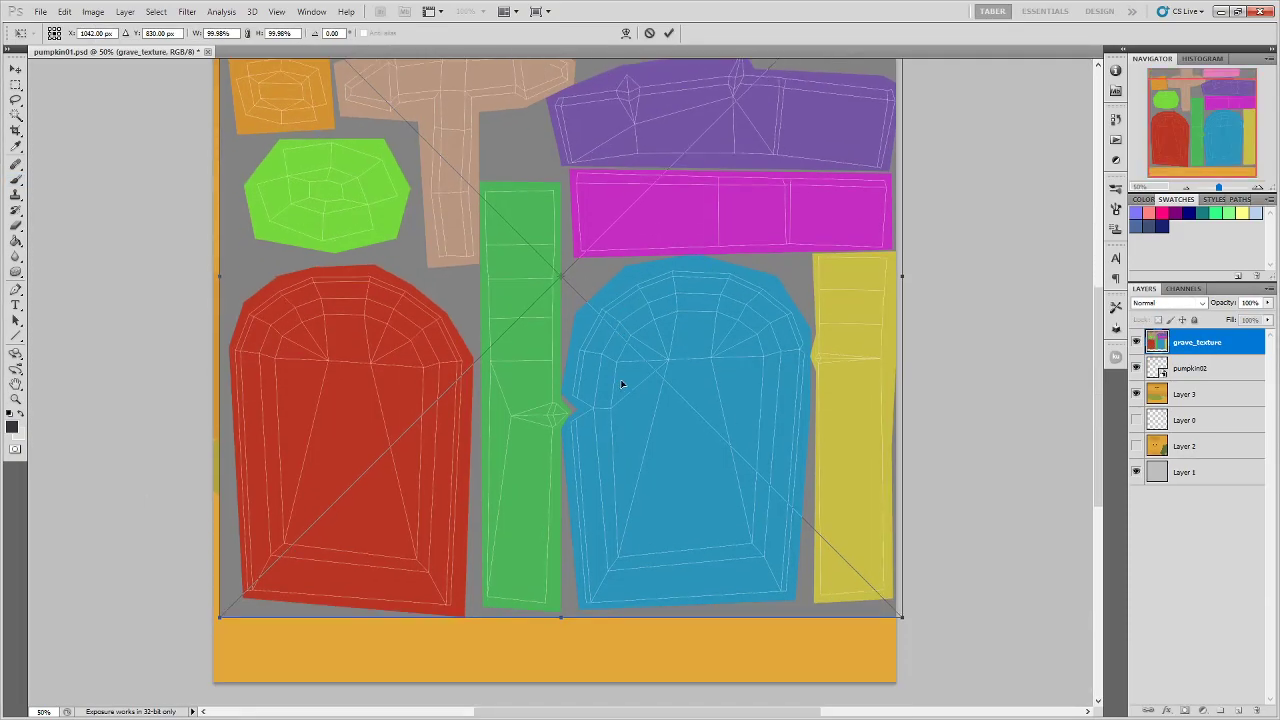
key("b")
left_click_drag(1, 68, 14, 70)
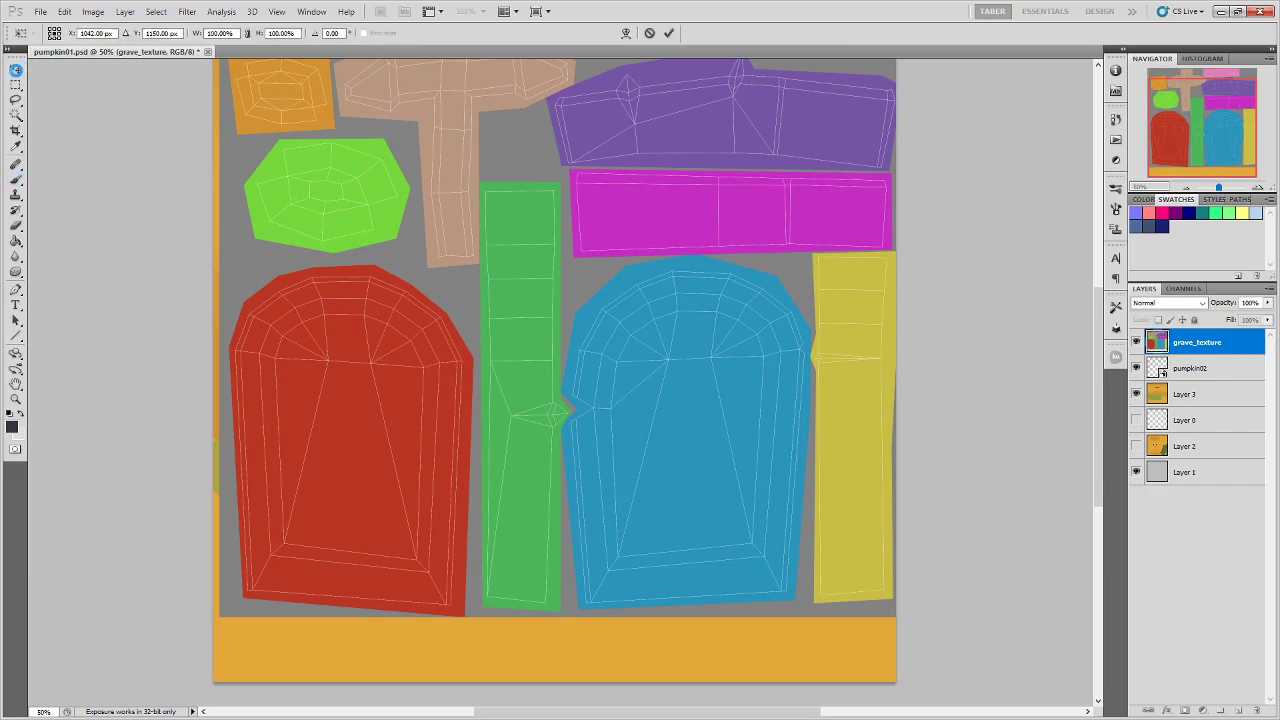
Try to place the grave 3D model and grave.mtl over the grave_texture layer
left_click(16, 75)
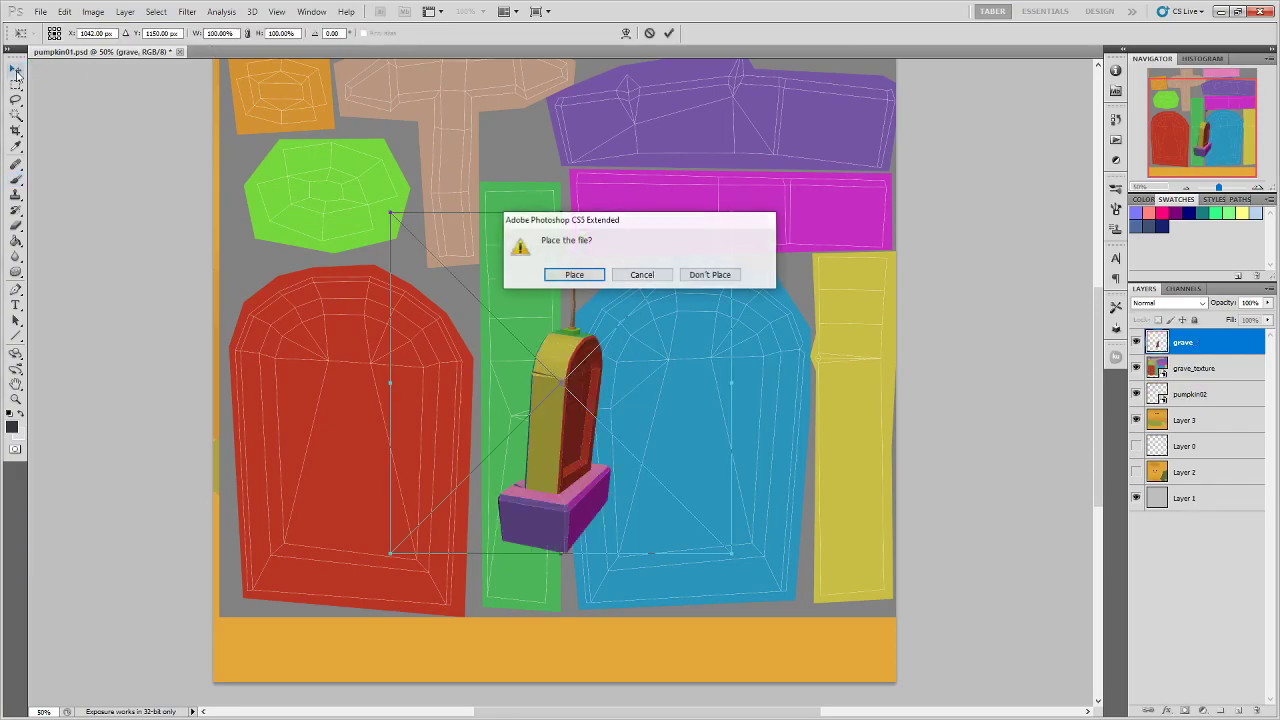
left_click(585, 275)
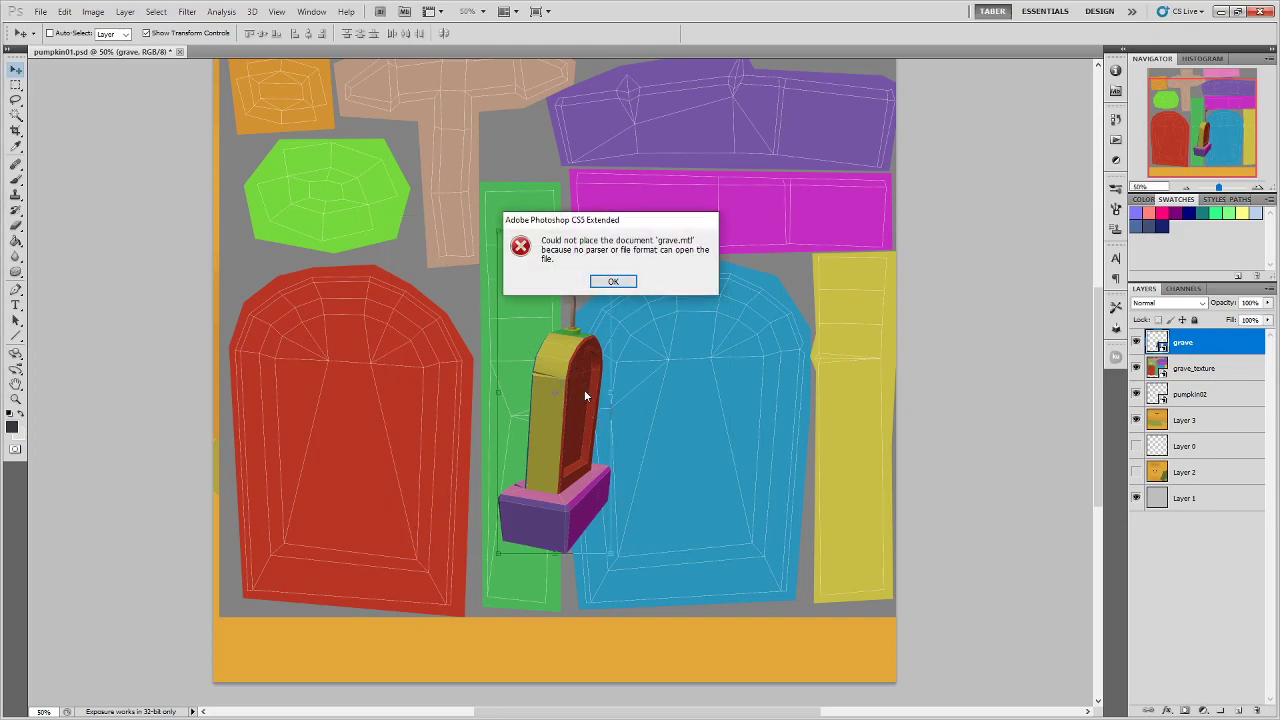
left_click(629, 283)
key("Escape")
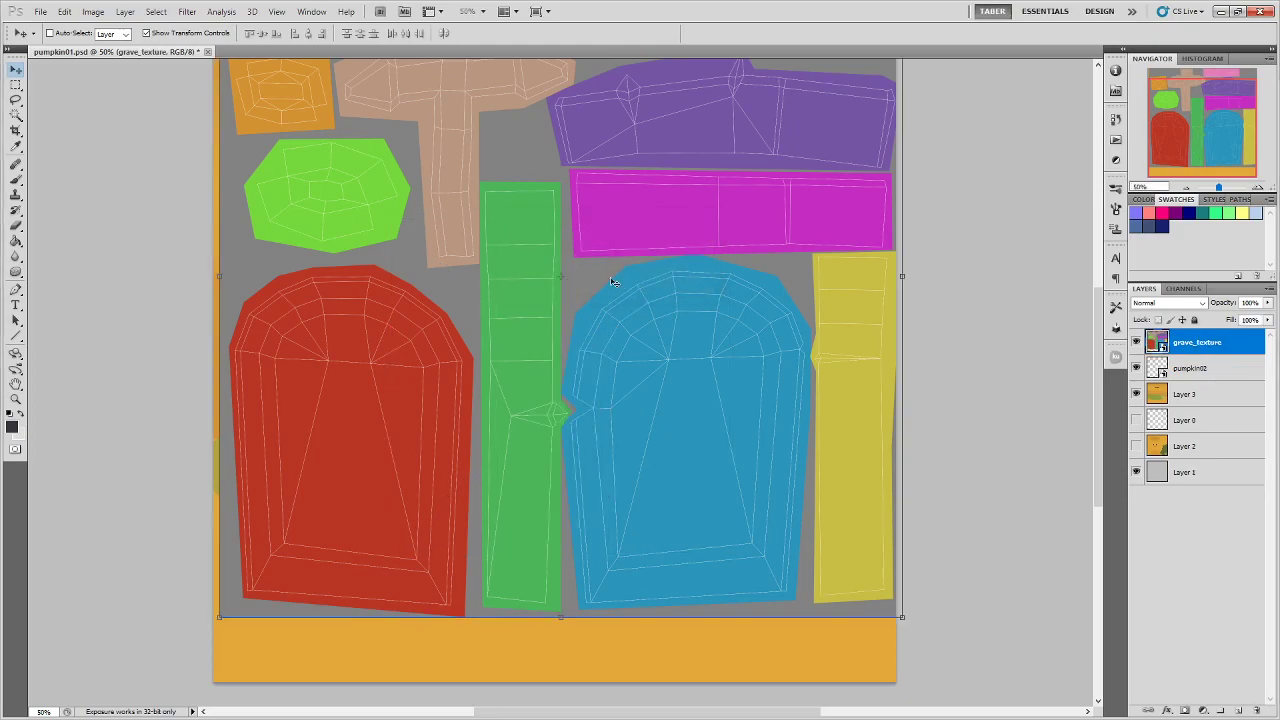
Align the grave_texture layer with the canvas edges and deselect it
left_click_drag(488, 322, 480, 390)
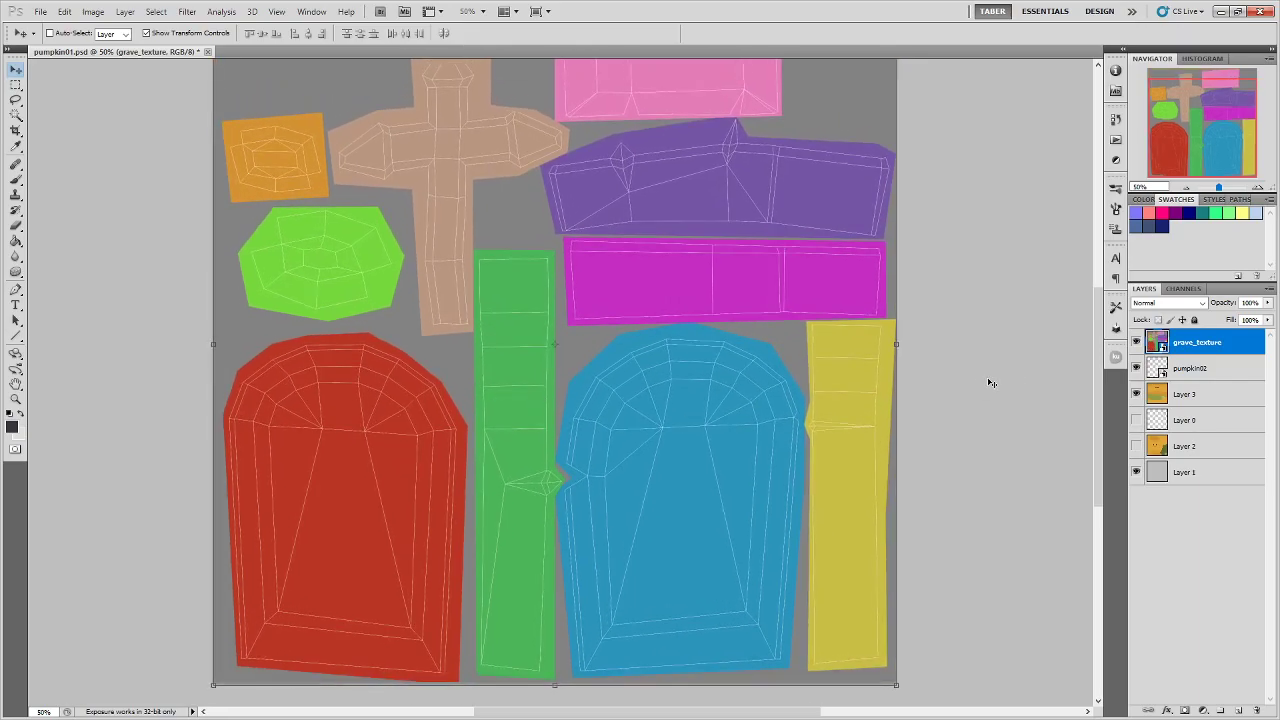
key("ctrl+minus")
left_click_drag(703, 353, 701, 348)
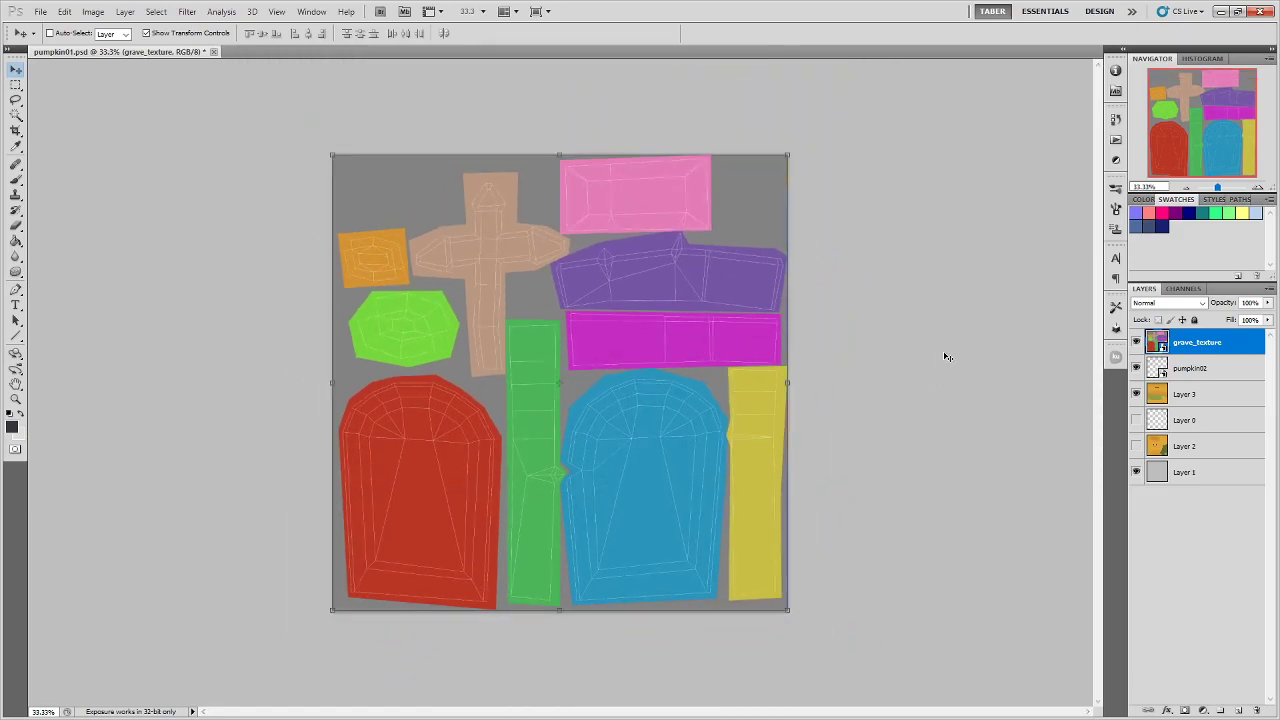
left_click(1240, 547)
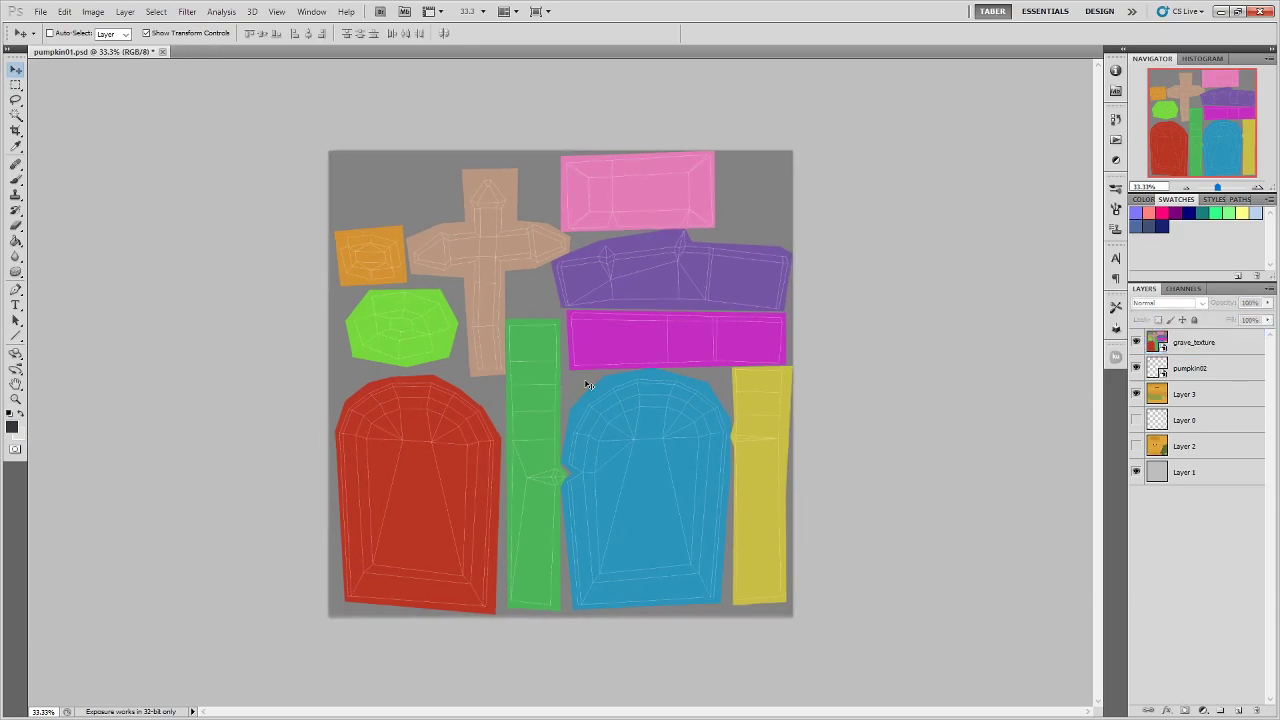
scroll(588, 385, "up", 1, "alt")
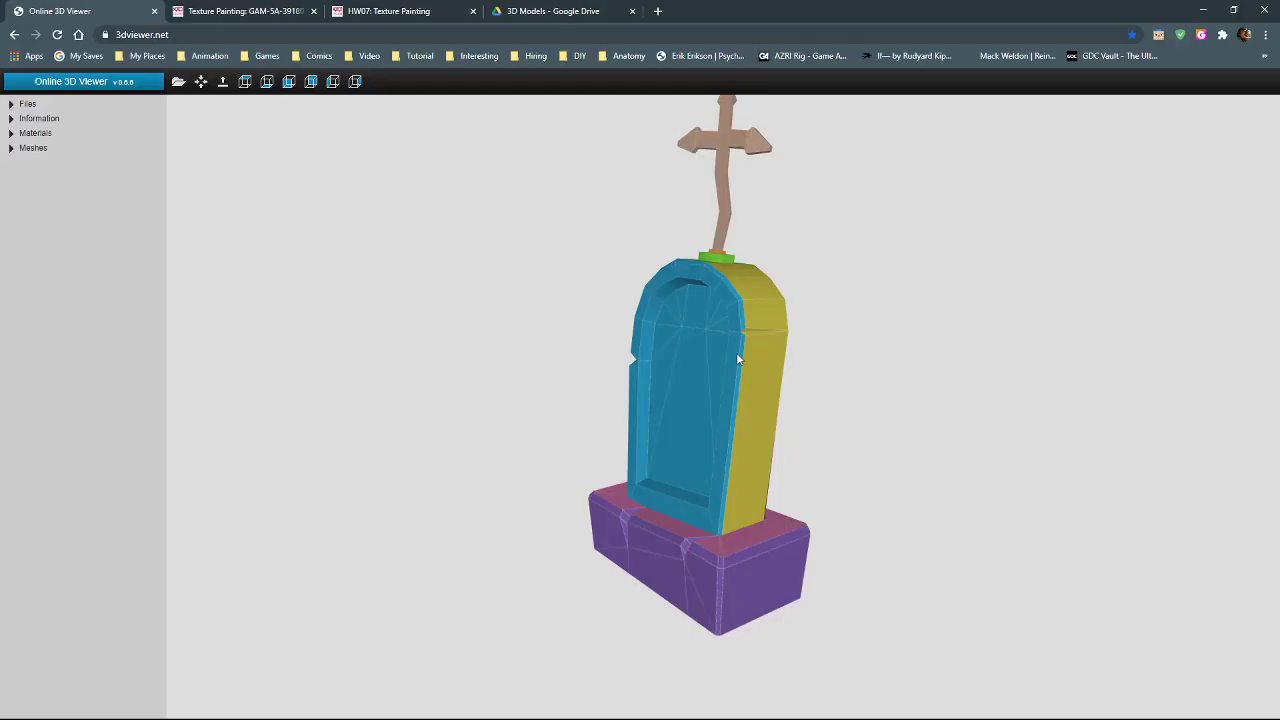
Inspect the gravestone's blue front, yellow side and purple base in Online 3D Viewer, and return to Photoshop
left_click_drag(736, 354, 663, 604)
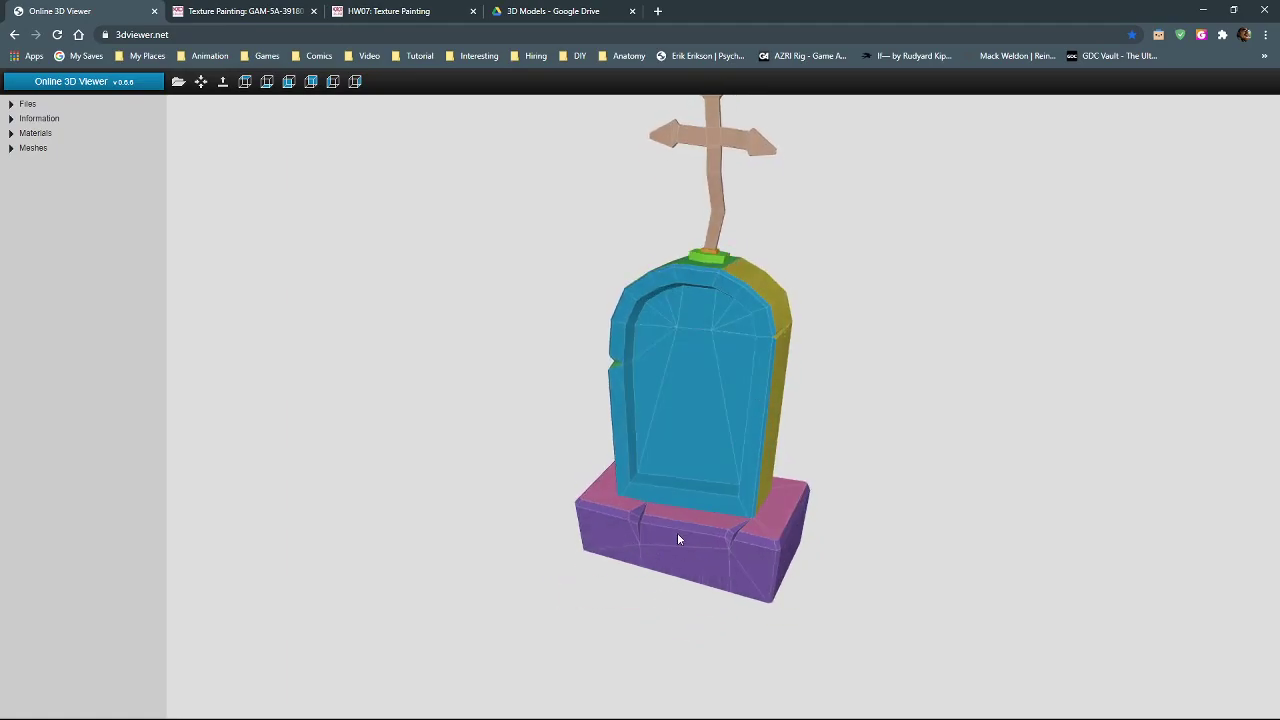
mouse_move(702, 478)
left_mouse_down()
mouse_move(823, 497)
mouse_move(634, 477)
mouse_move(705, 562)
mouse_move(574, 446)
mouse_move(534, 517)
mouse_move(814, 500)
mouse_move(851, 451)
left_mouse_up()
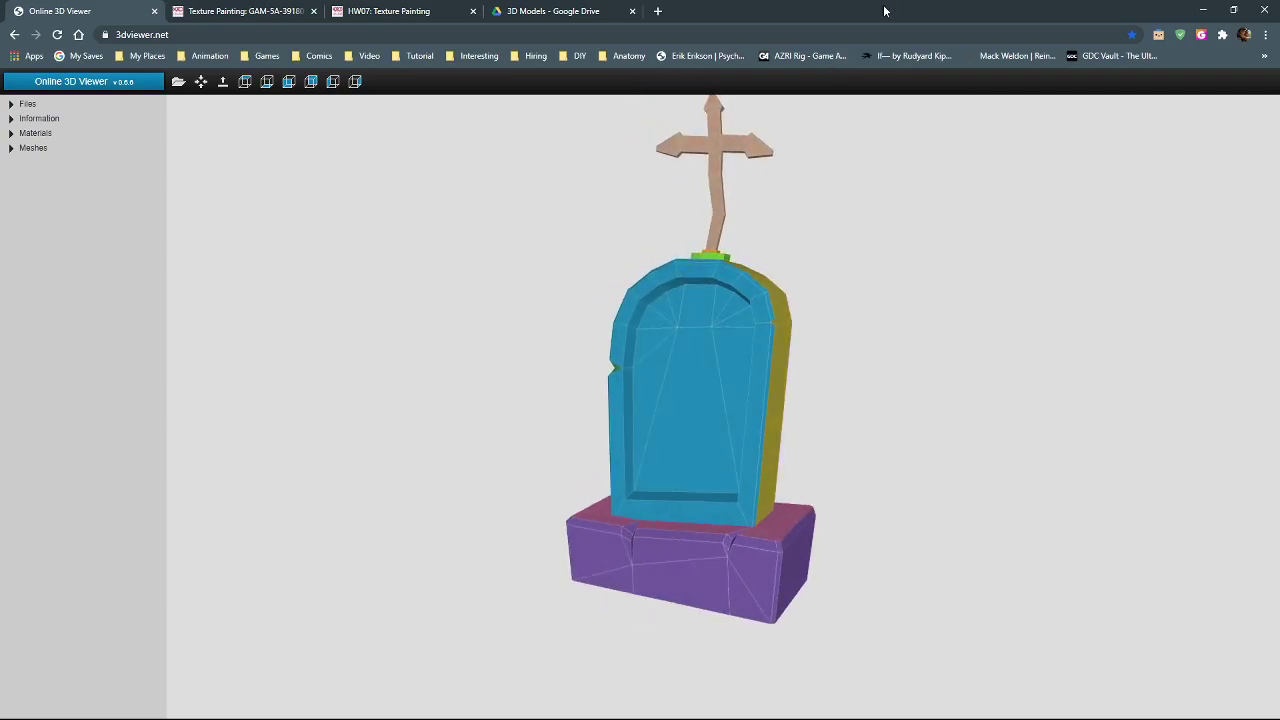
left_click(1203, 9)
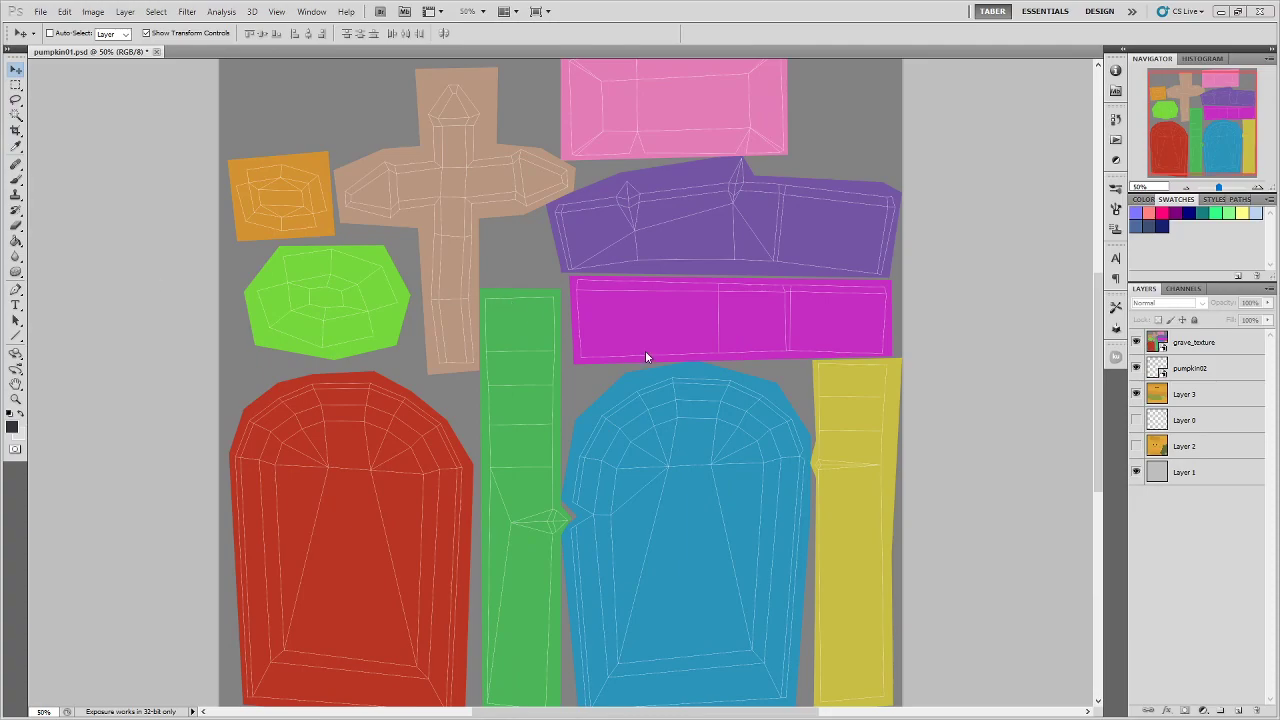
Examine how the gravestone's colored UV pieces are laid out across the texture
scroll(648, 356, "down", 3)
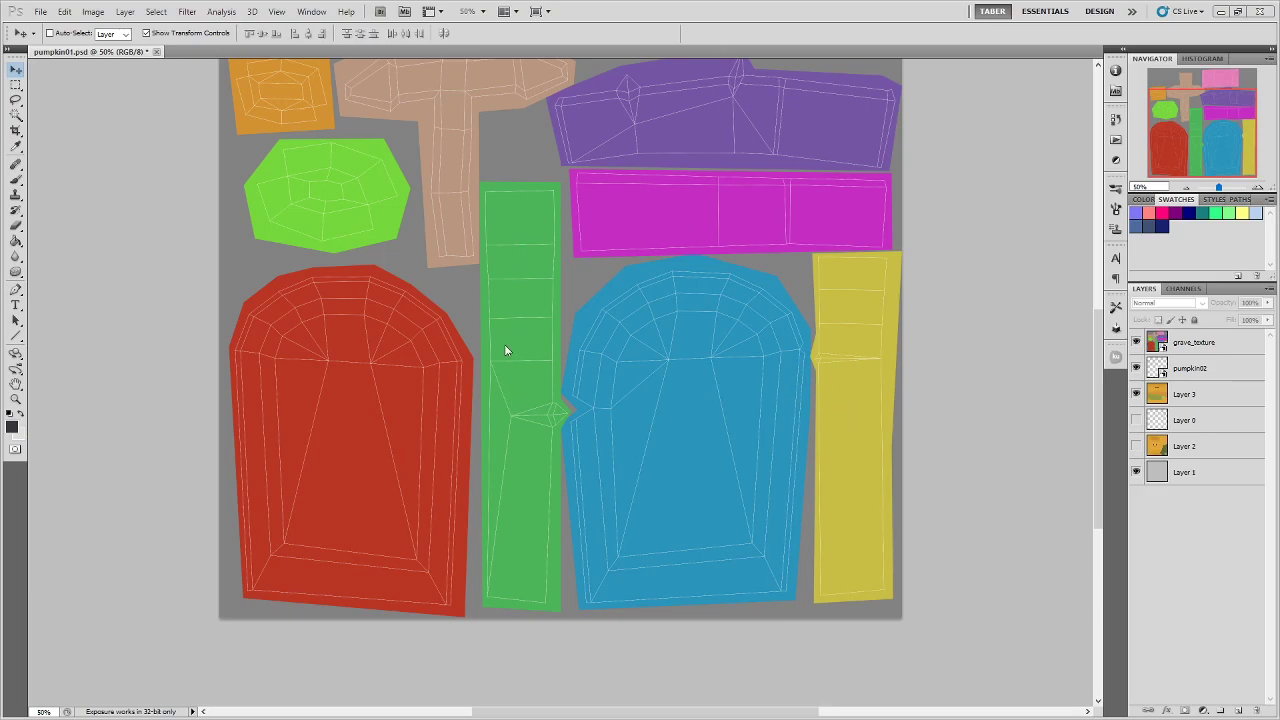
scroll(492, 328, "up", 5)
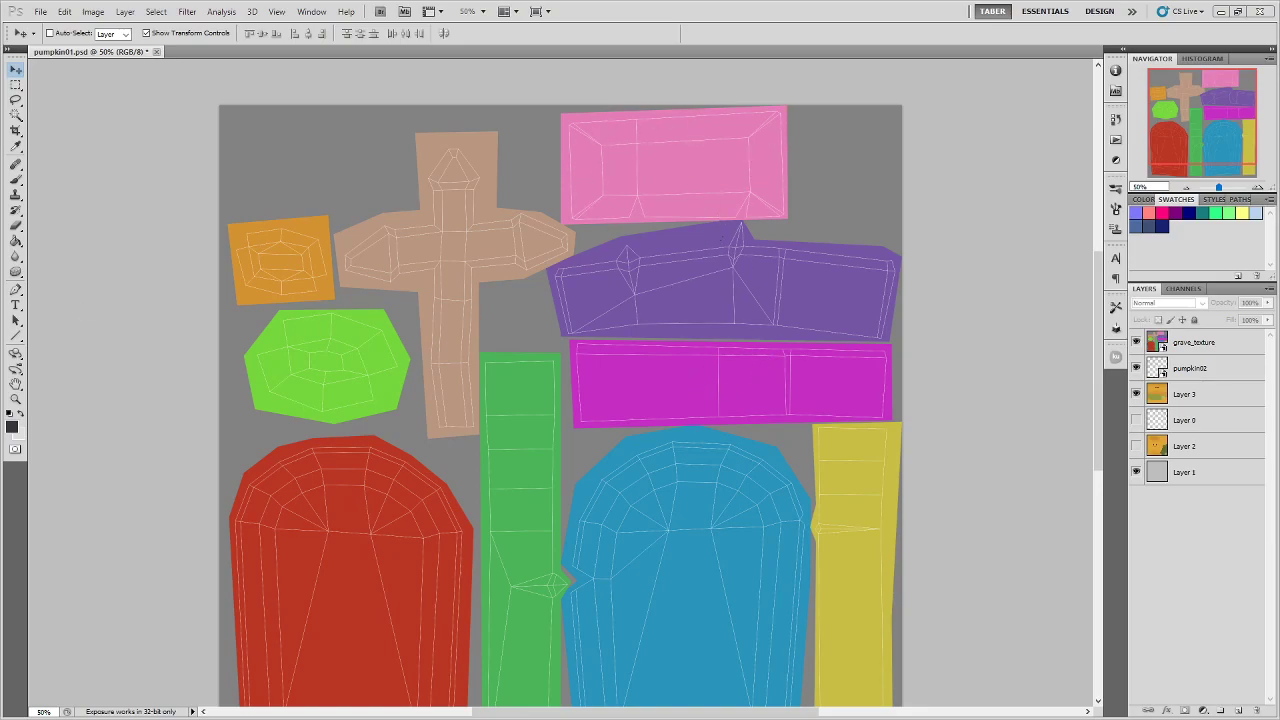
scroll(656, 488, "down", 2)
scroll(656, 488, "up", 2)
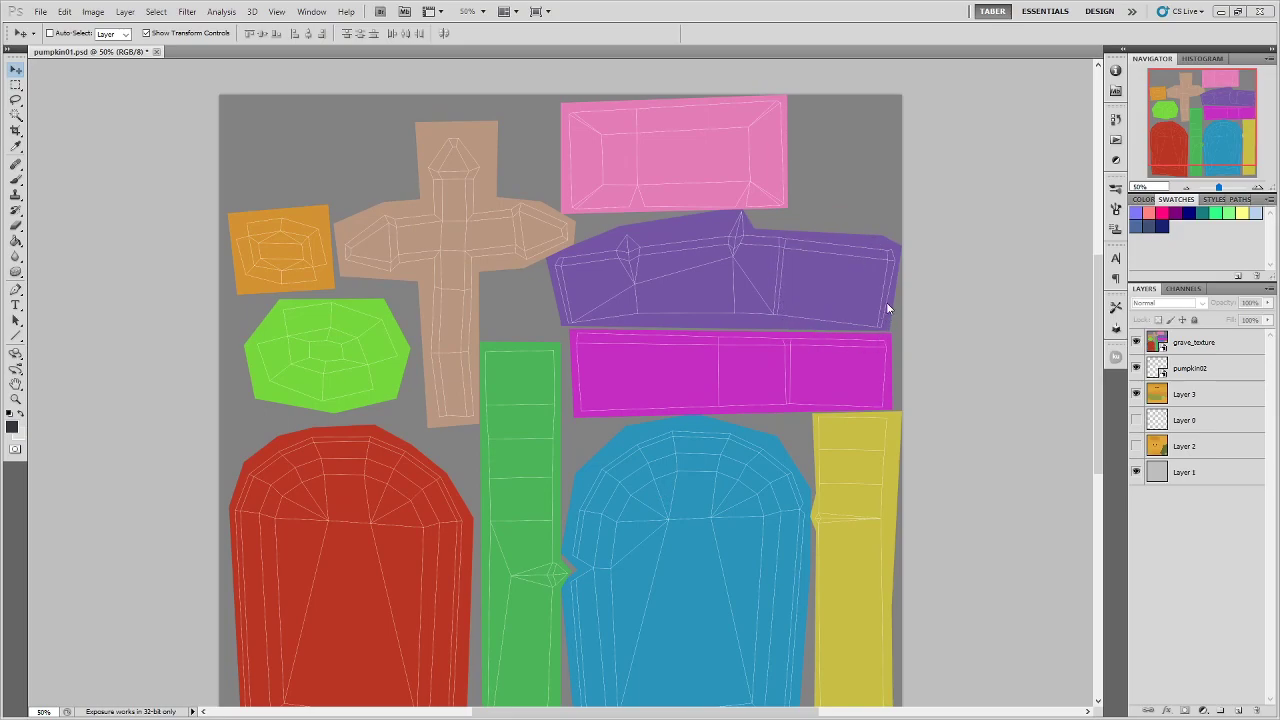
scroll(885, 375, "down", 5)
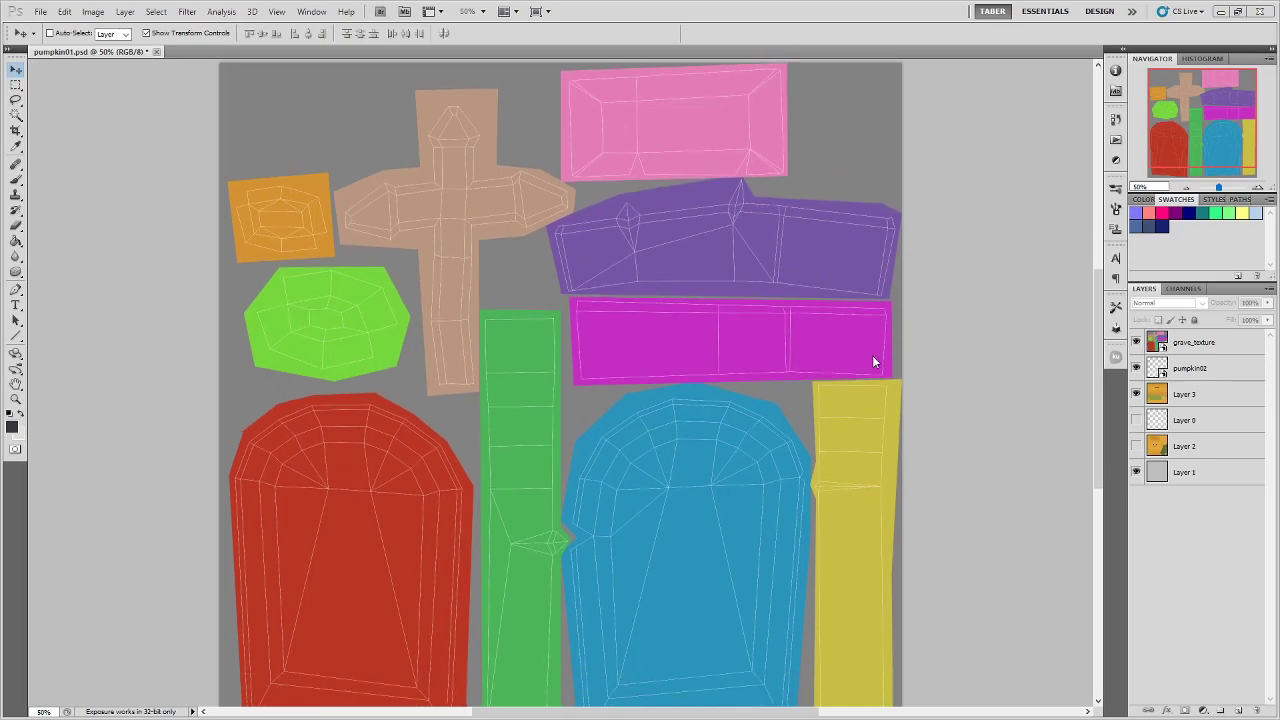
scroll(871, 363, "up", 1)
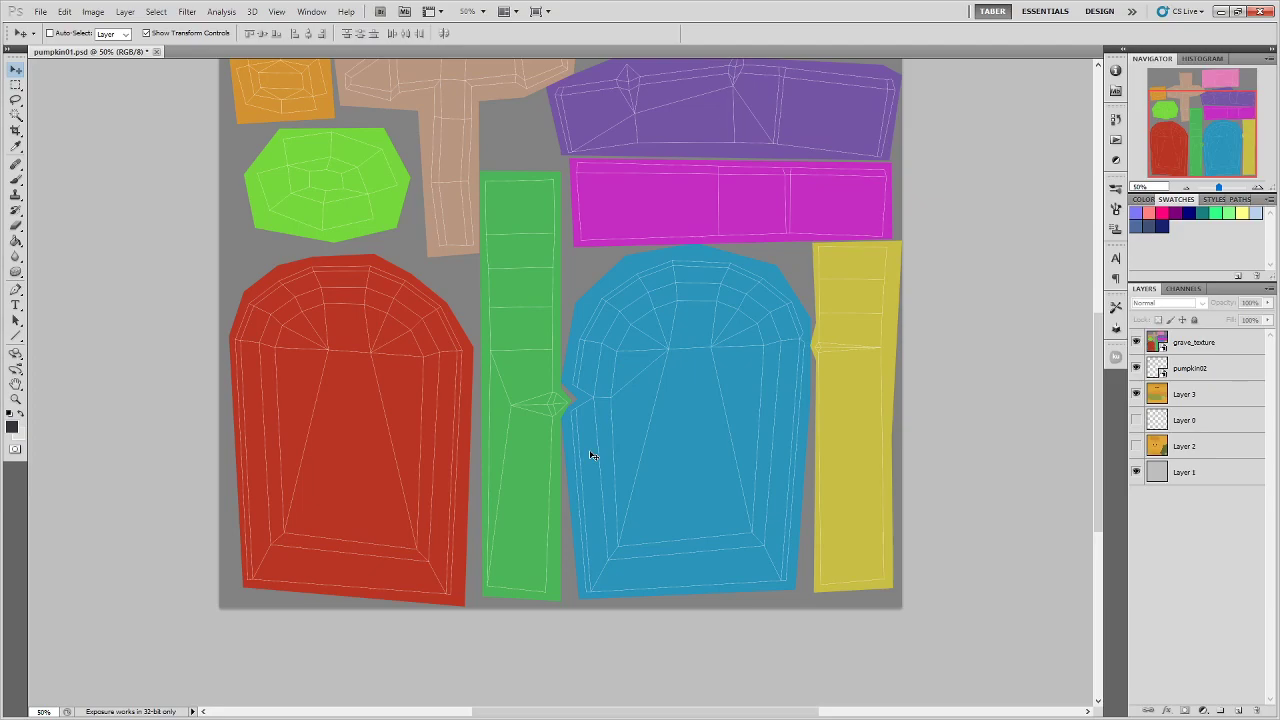
Add a new layer above grave_texture for painting over the notch between the green and blue pieces
key("ctrl+plus")
key("ctrl+plus")
key("ctrl+plus")
key("ctrl+plus")
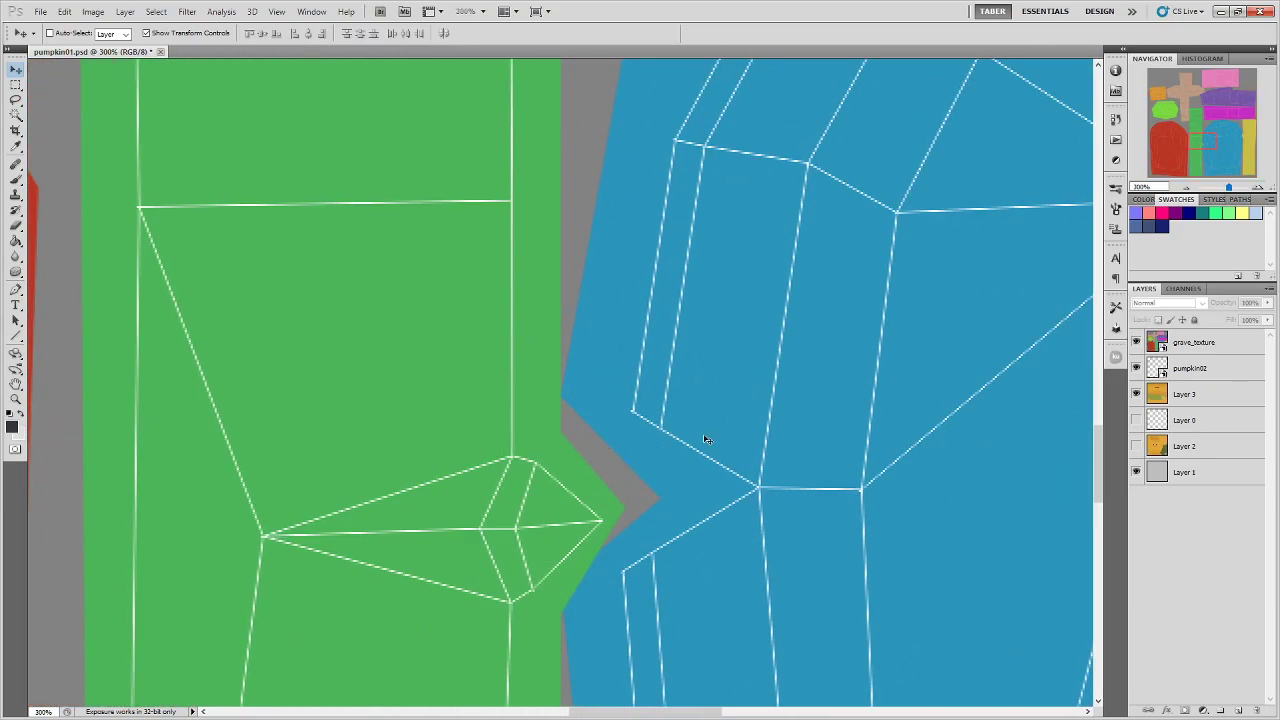
scroll(683, 343, "down", 4)
scroll(683, 343, "right", 4)
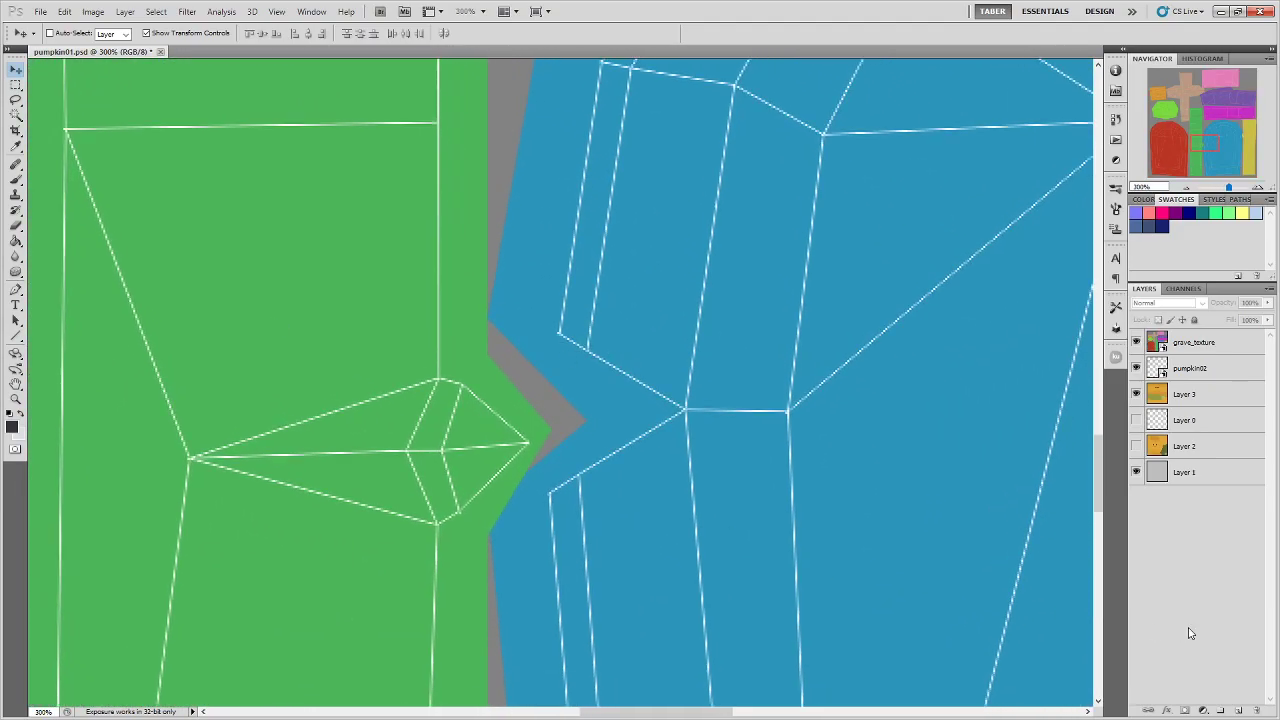
left_click(1238, 710)
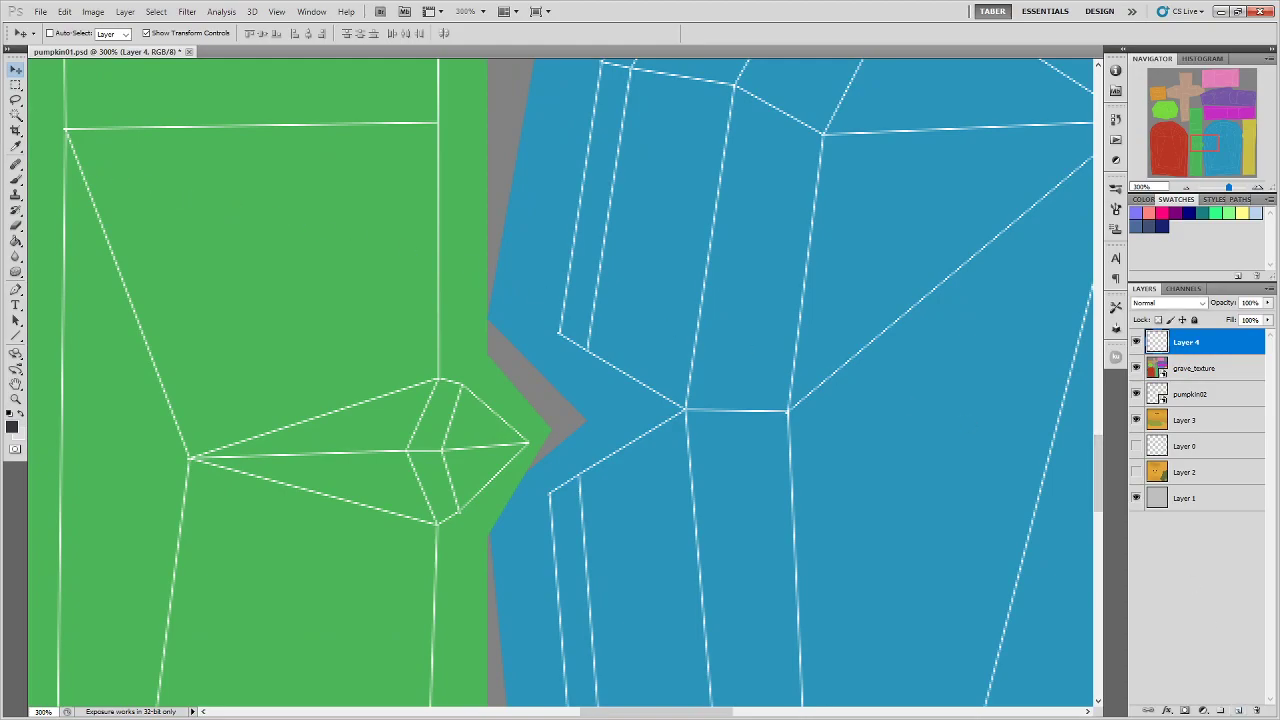
Set the foreground color to a vivid pinkish red with a hue of 342° and activate the Brush tool
left_click(15, 145)
left_click(12, 427)
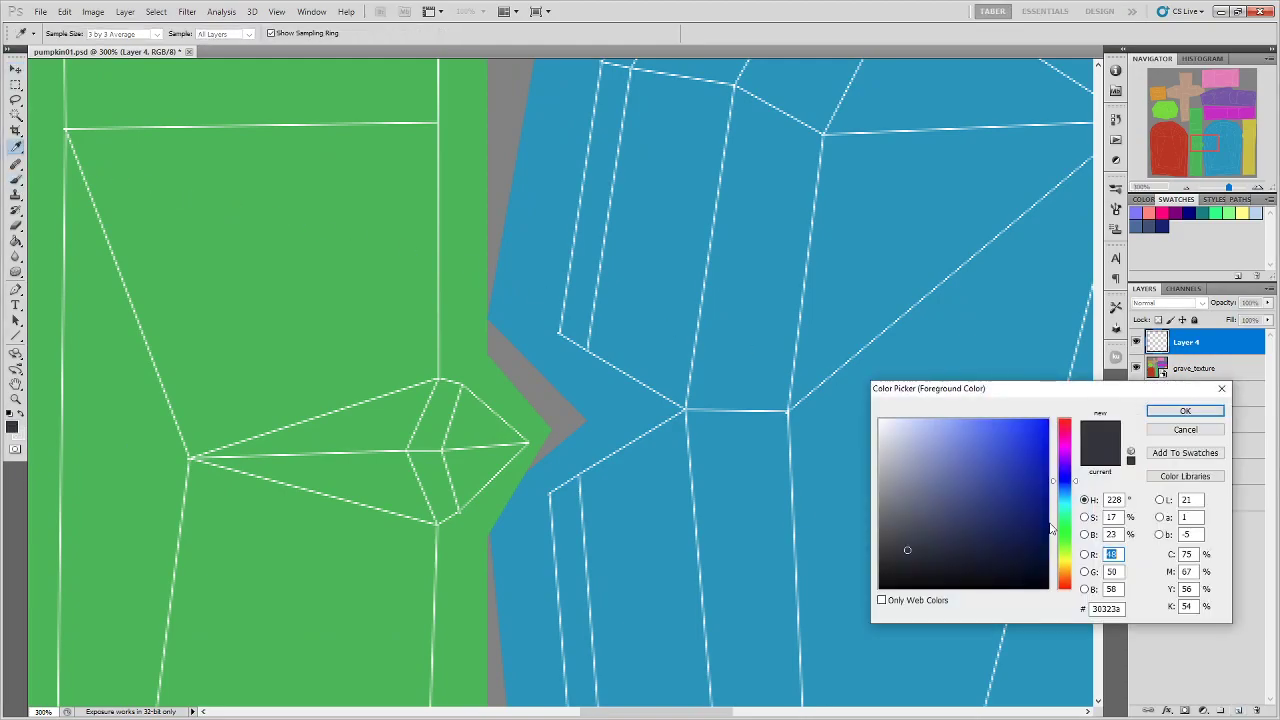
left_click_drag(1069, 511, 1065, 432)
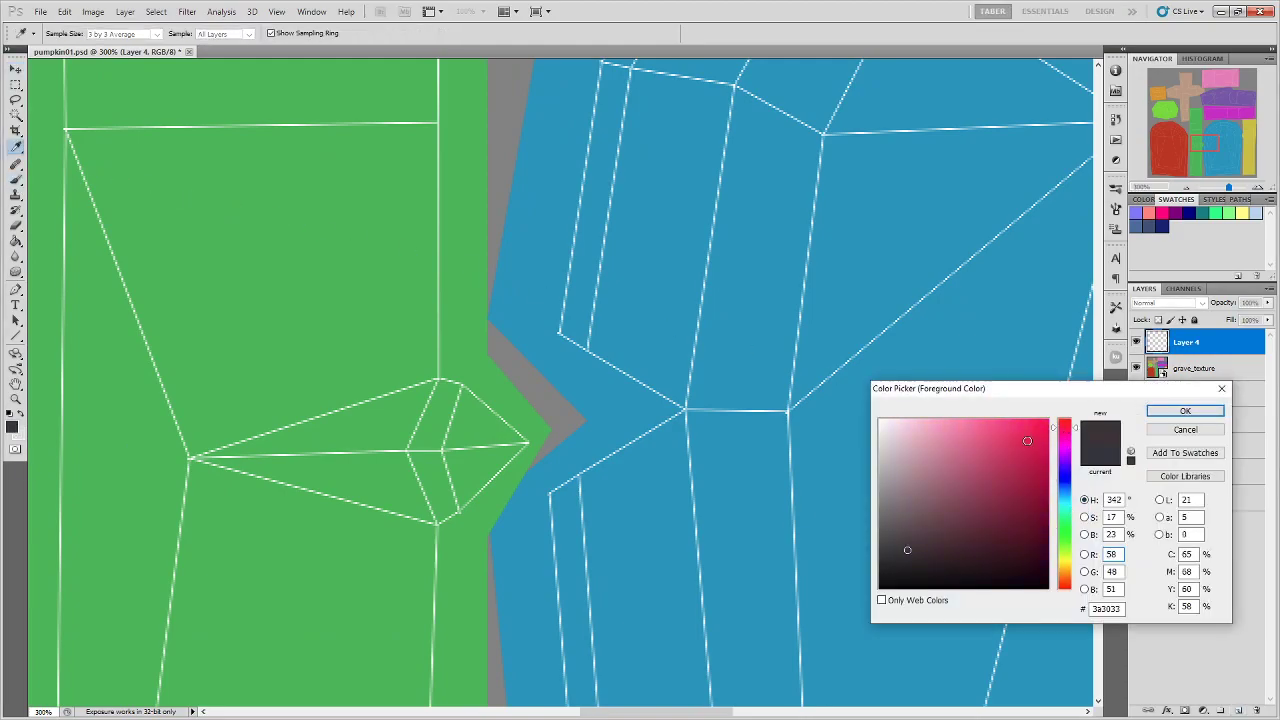
left_click(1027, 441)
left_click(1185, 411)
key("b")
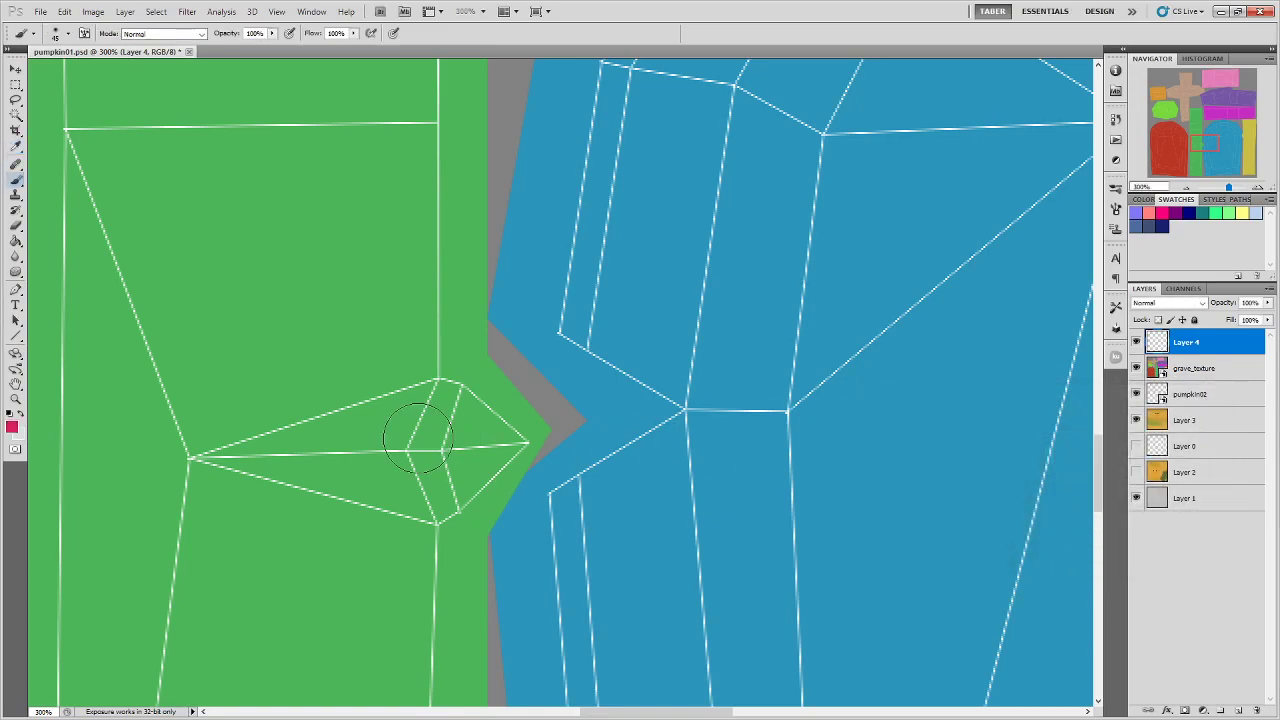
Reduce the brush size to 25 for painting at the notch between the green and blue pieces
key("bracketleft")
key("bracketleft")
left_click_drag(391, 449, 603, 454)
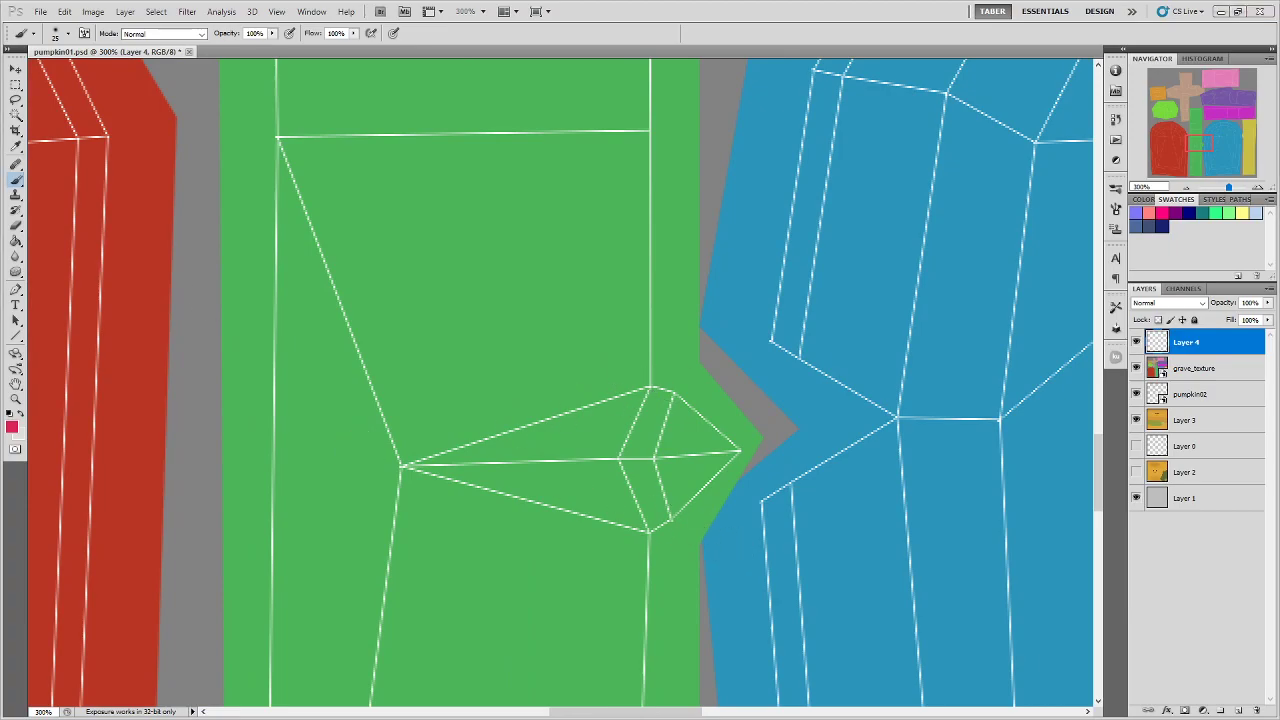
Examine the green notch beside the gravestone's blue front in Online 3D Viewer, and return to Photoshop
key("alt+Tab")
left_click_drag(940, 348, 669, 403)
scroll(823, 431, "up", 5)
scroll(825, 434, "up", 2)
left_click_drag(566, 371, 748, 432)
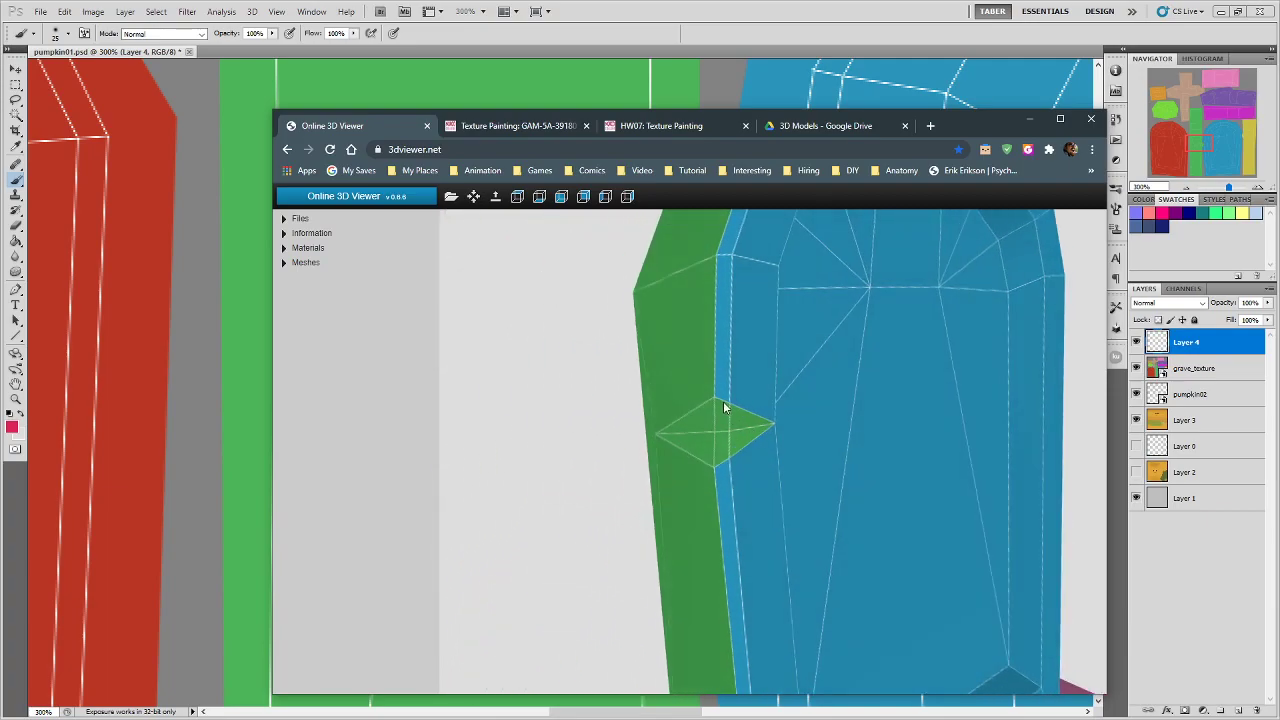
left_click(677, 8)
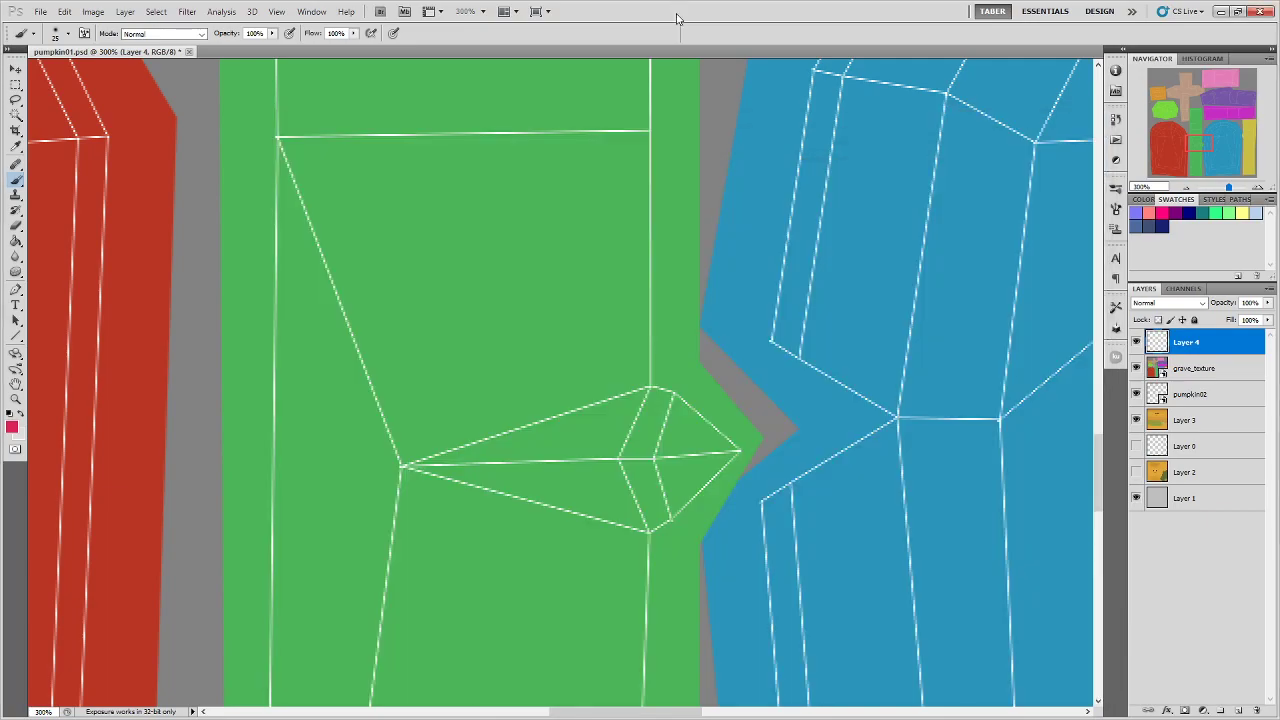
Paint a soft pink dot on the notch's upper edge line on both the green and the blue piece
left_click(704, 421)
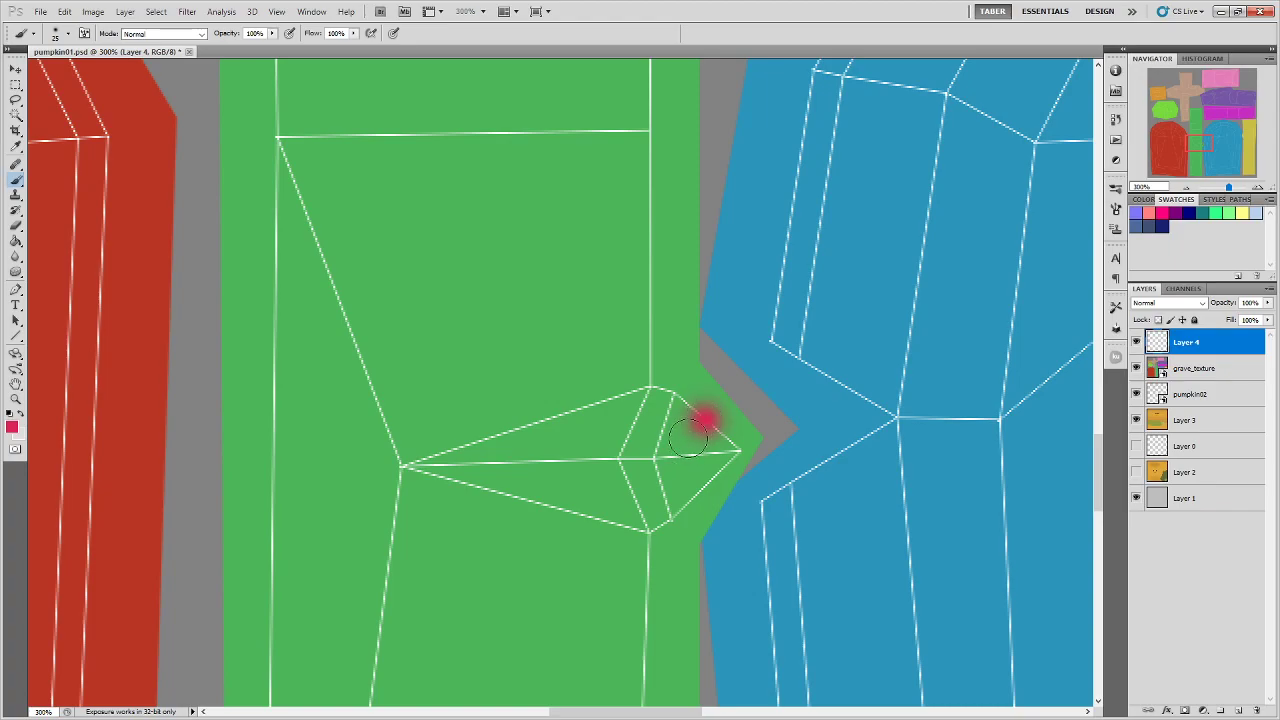
left_click(845, 385)
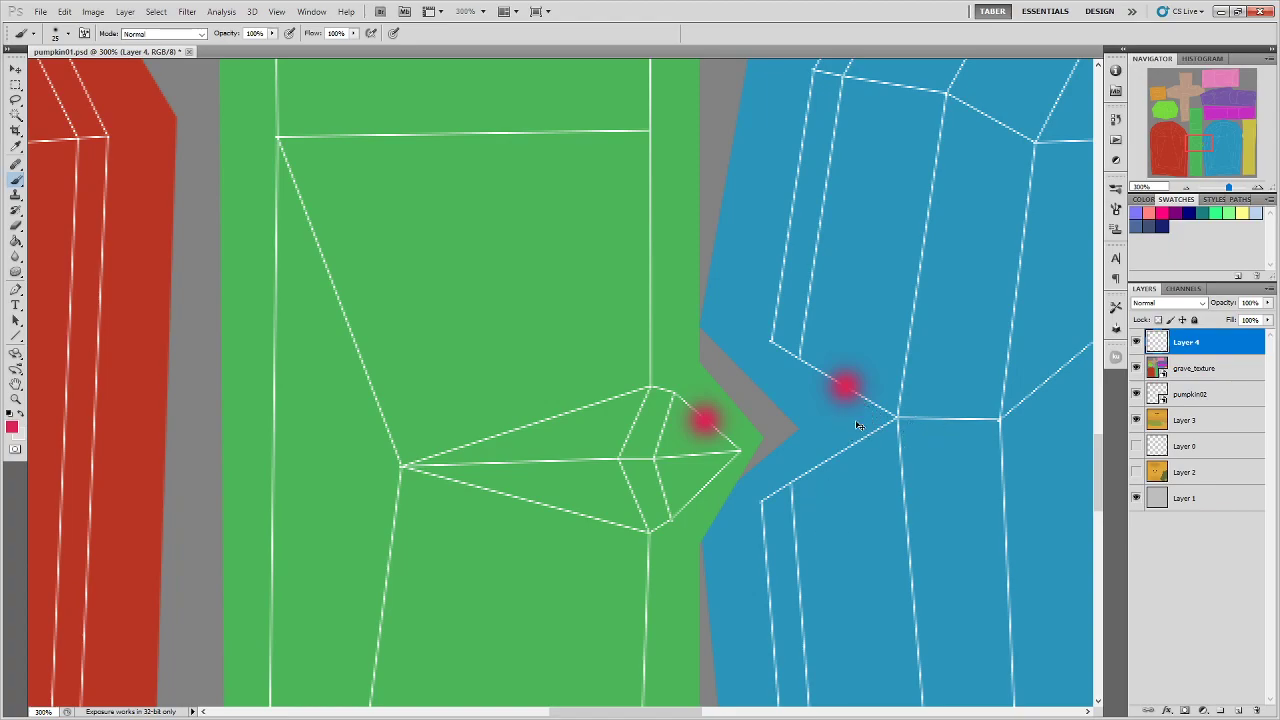
Examine the two pink dots and the matching notch edges in relation to the surrounding UV pieces
key("ctrl+minus")
key("ctrl+minus")
key("ctrl+minus")
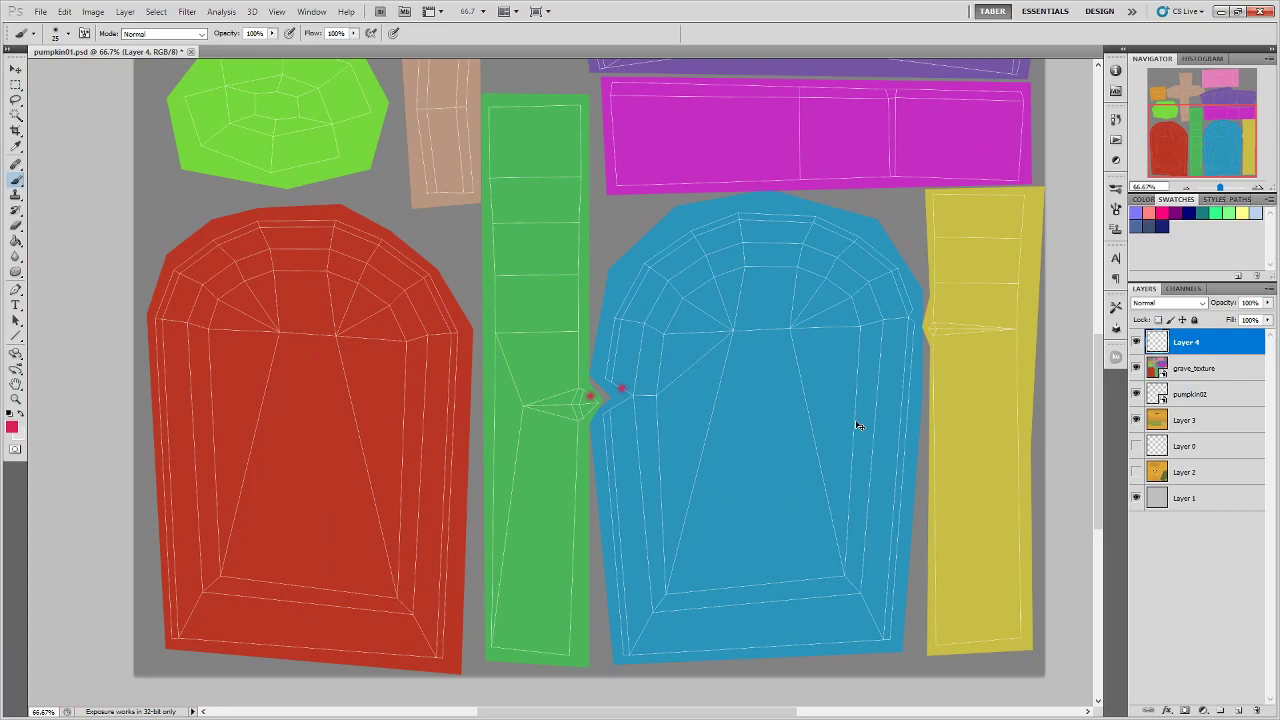
key("ctrl+plus")
key("ctrl+plus")
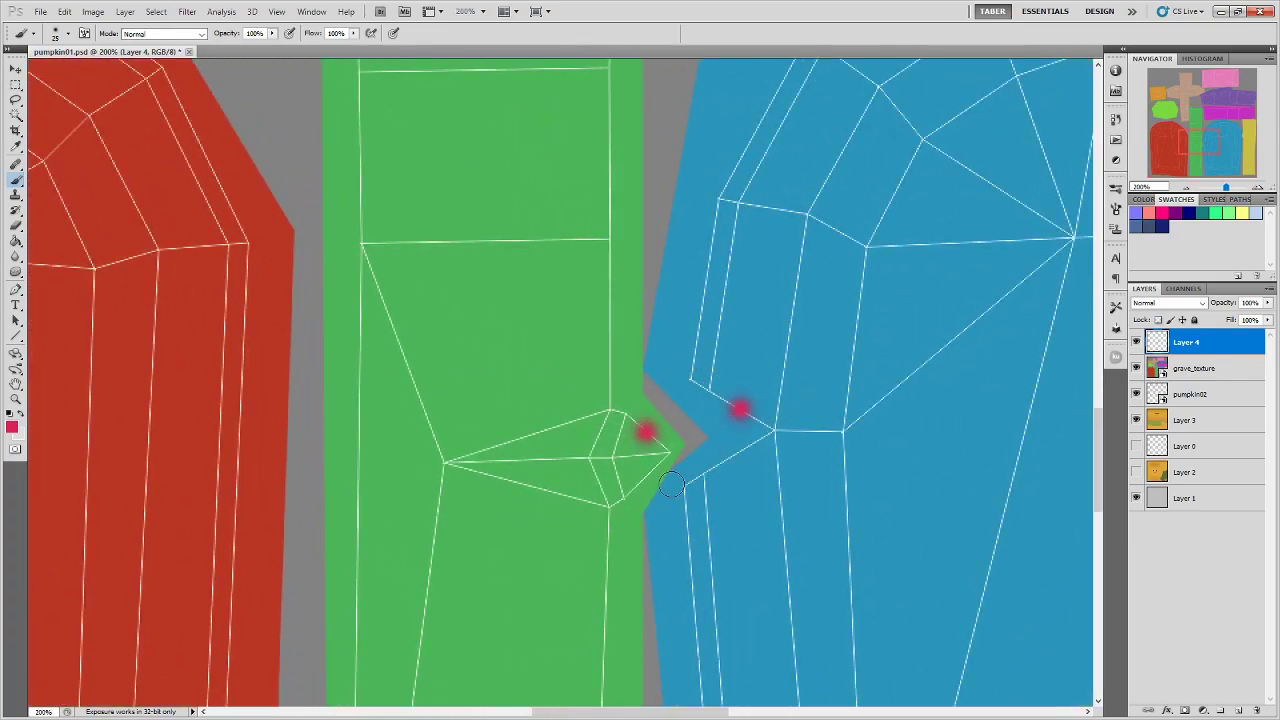
key("ctrl+plus")
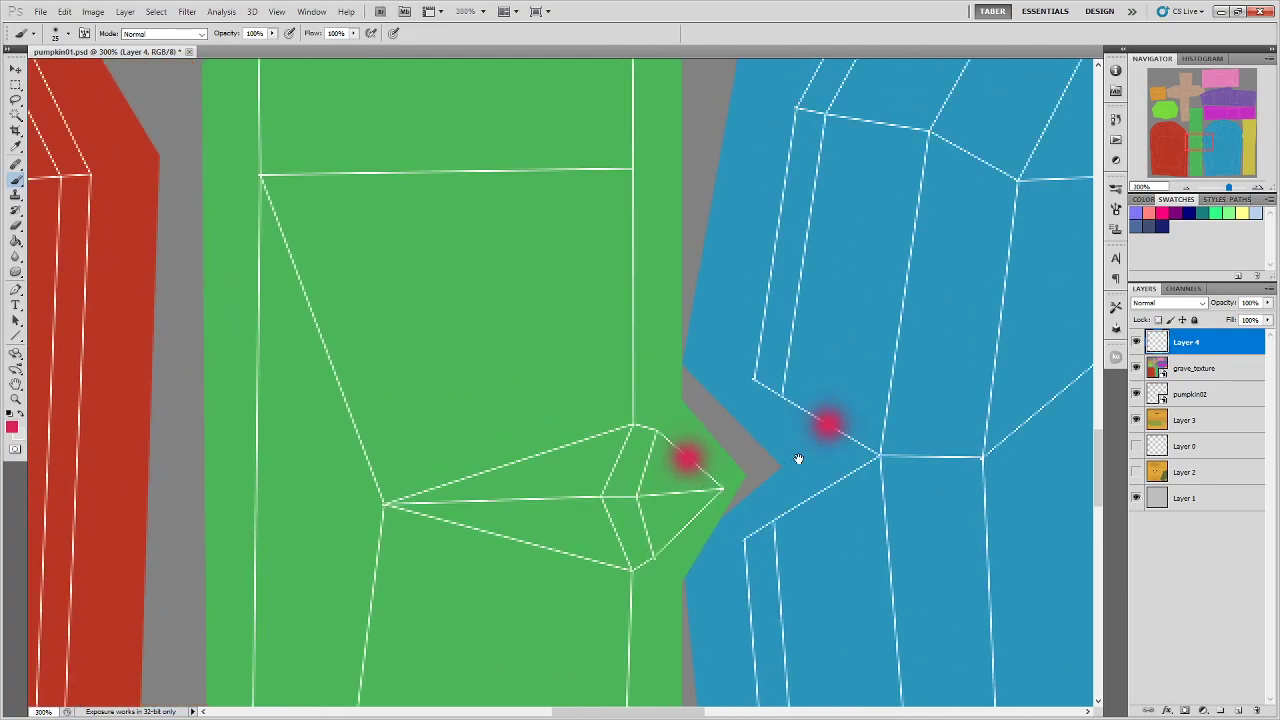
left_click_drag(798, 458, 566, 420)
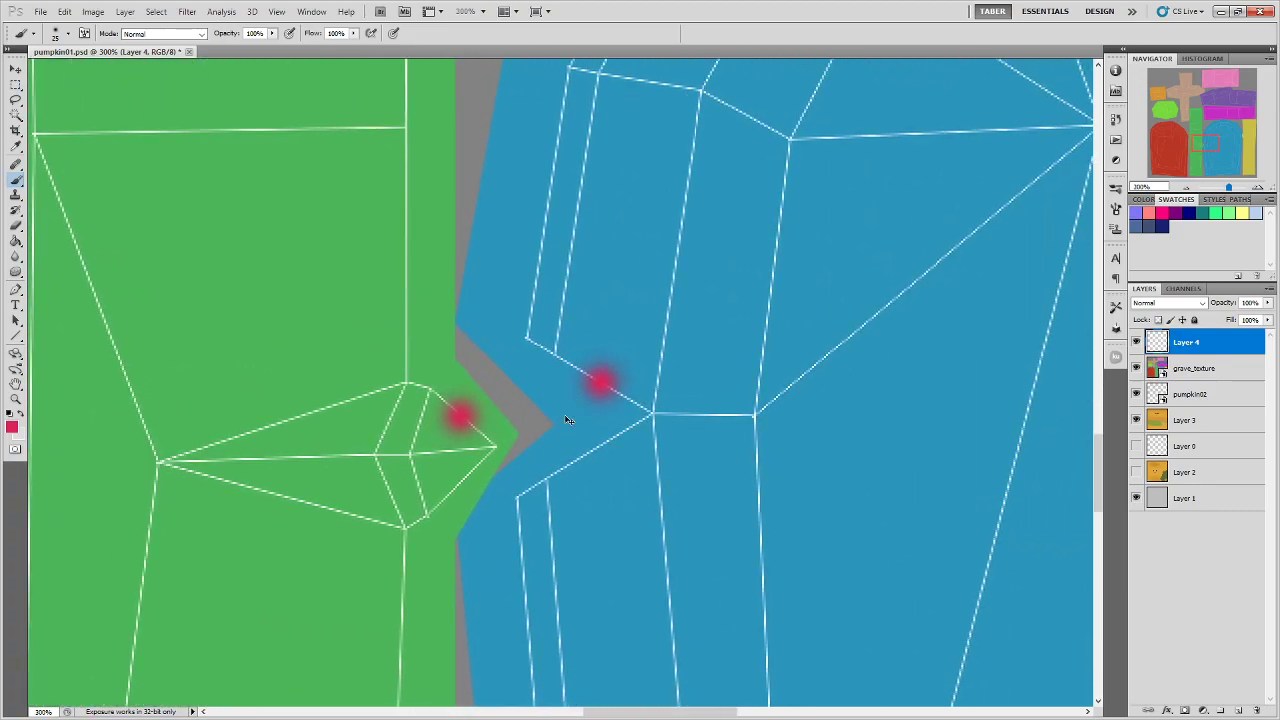
key("ctrl+minus")
key("ctrl+minus")
key("ctrl+minus")
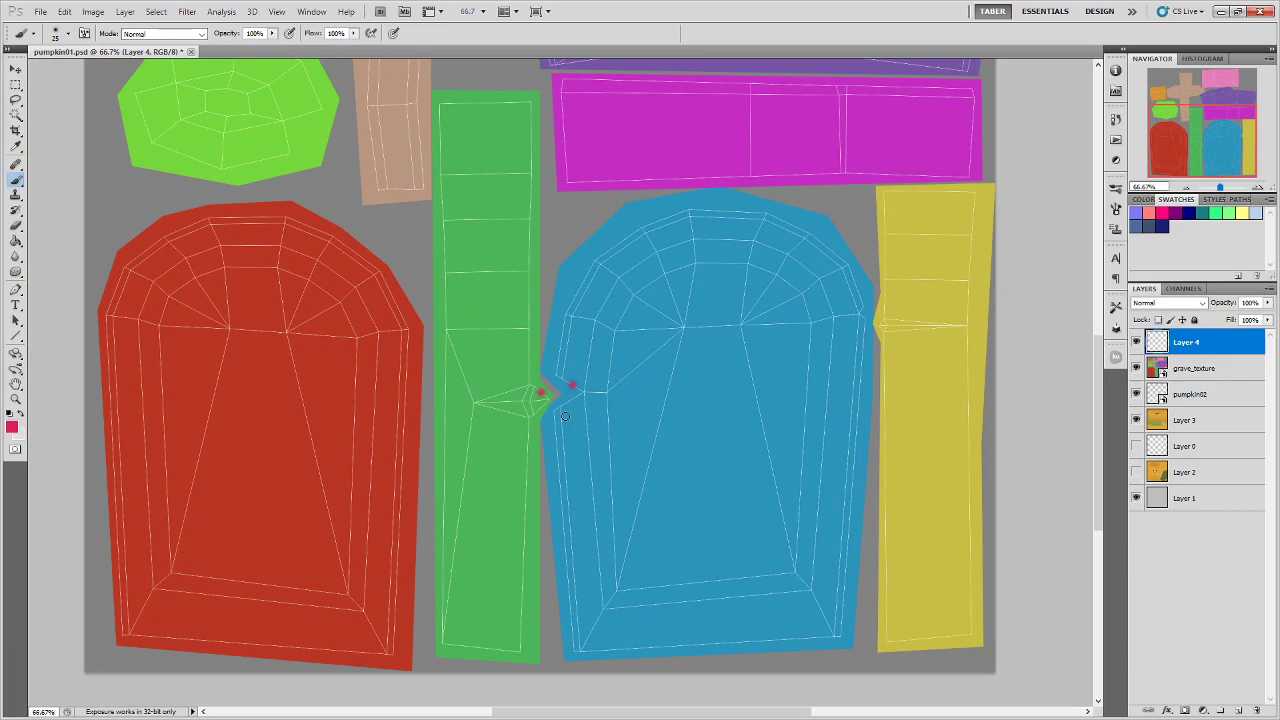
key("ctrl+plus")
key("ctrl+plus")
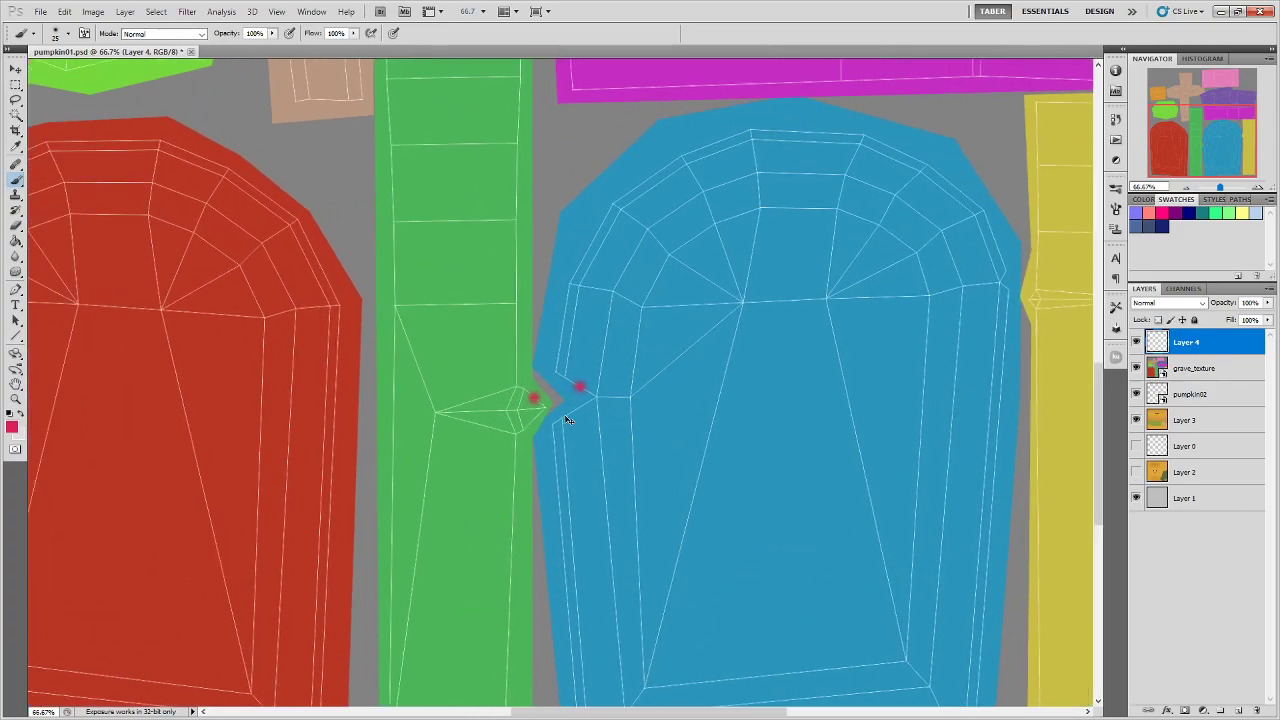
left_click_drag(314, 380, 659, 446)
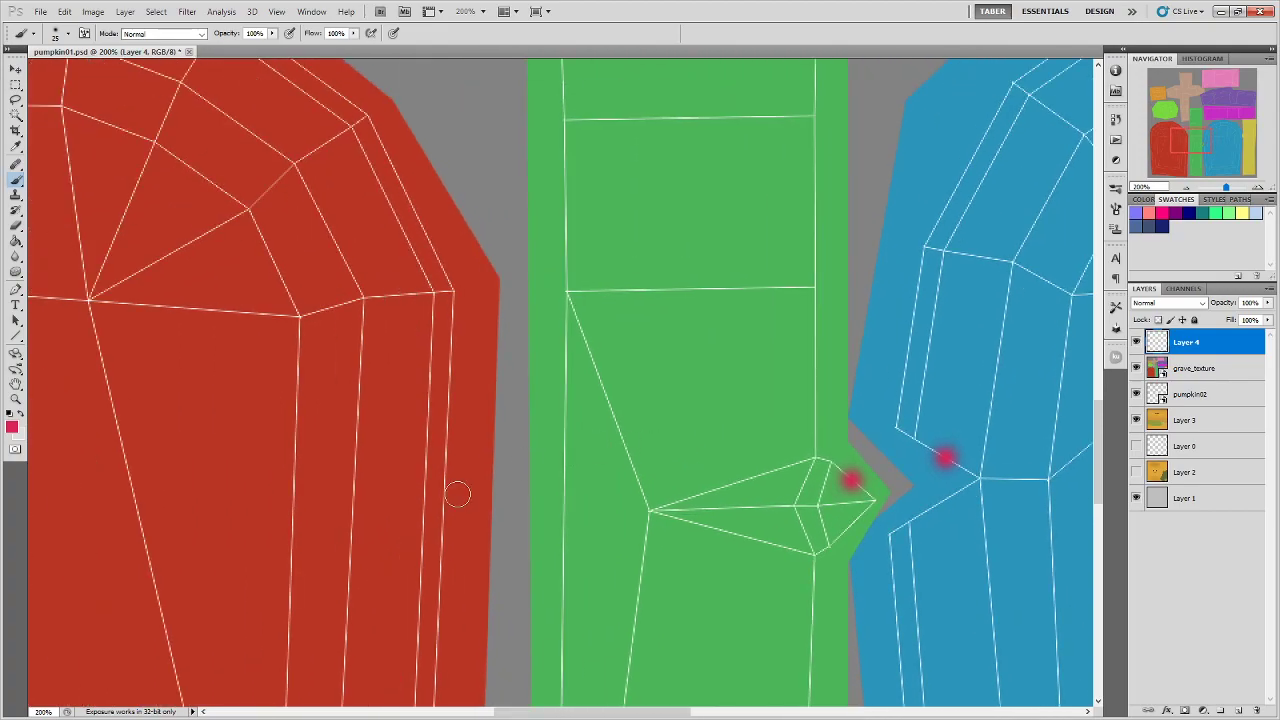
left_click_drag(470, 408, 574, 609)
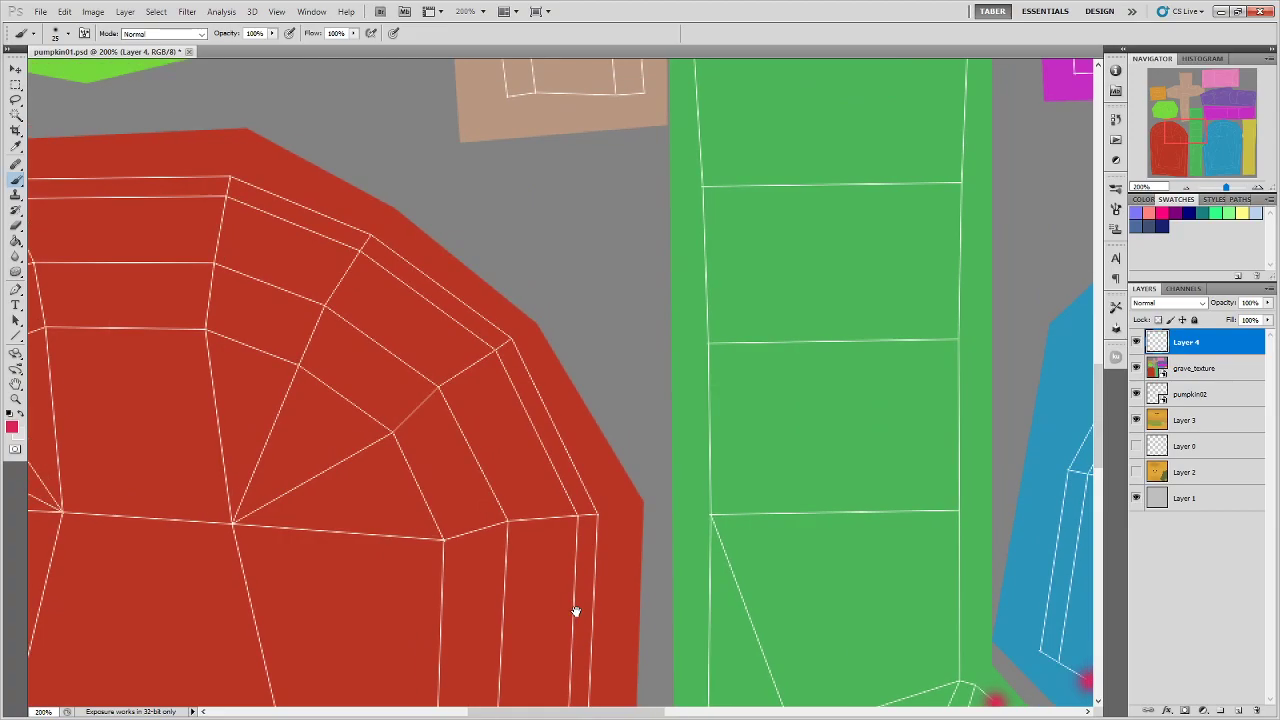
left_click_drag(786, 363, 700, 563)
left_click_drag(934, 95, 300, 163)
left_click_drag(790, 547, 891, 163)
left_click_drag(203, 431, 258, 292)
key("ctrl+plus")
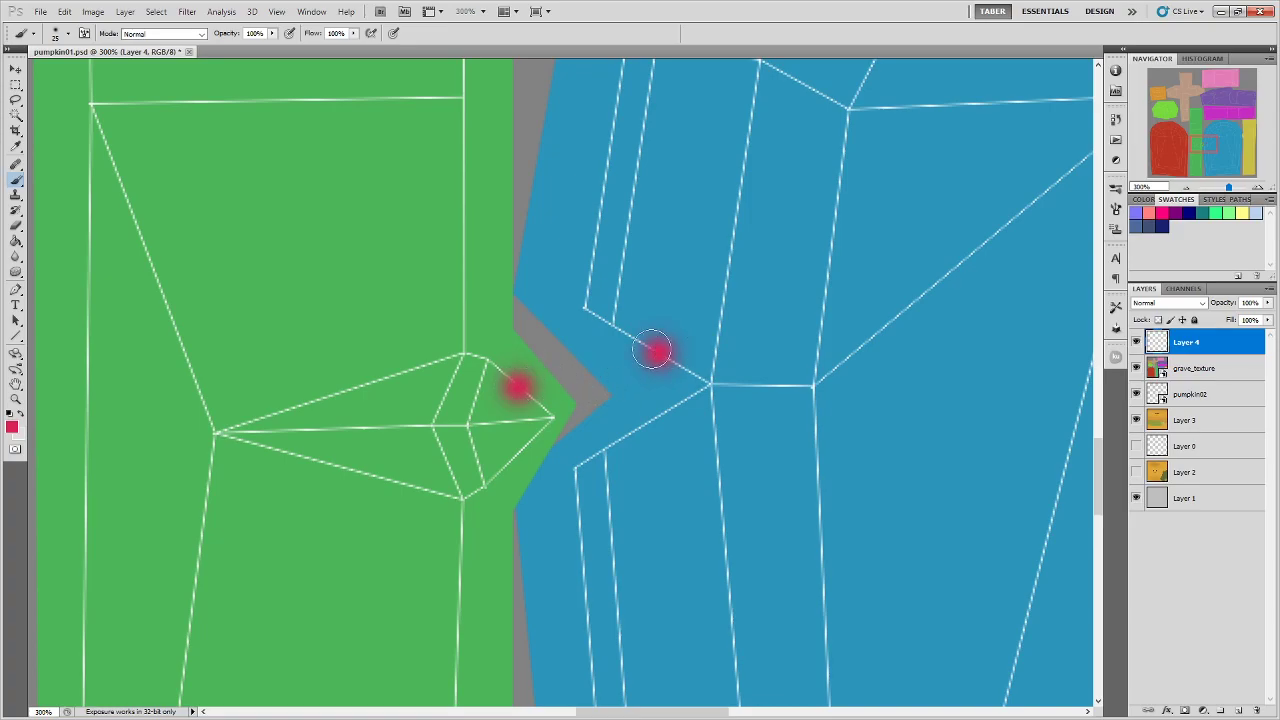
Toggle Layer 4's visibility to compare the unwrap with and without the pink dots
left_click(1136, 342)
left_click(1136, 342)
left_click(1136, 342)
left_click(1136, 342)
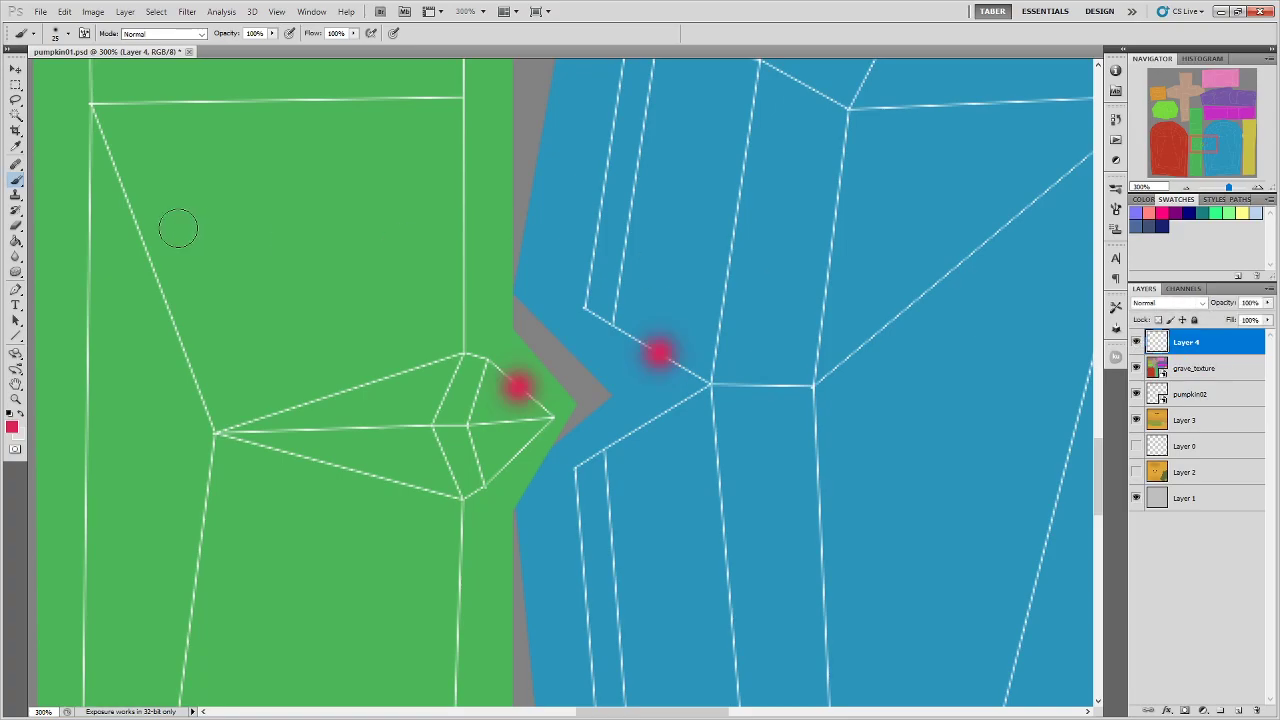
Select the pink dot on the blue piece, move it slightly outward along the notch's upper edge line, and deselect it
left_click(15, 87)
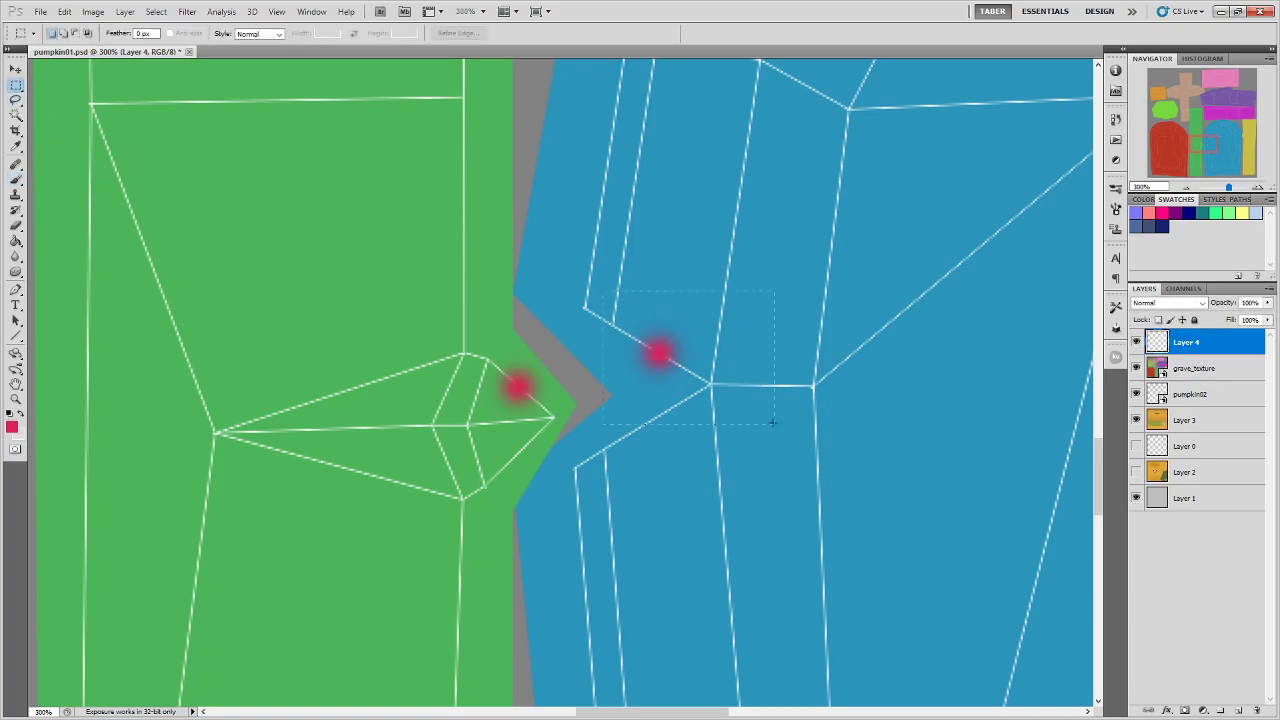
left_click_drag(772, 423, 772, 424)
left_click_drag(721, 384, 711, 378, "ctrl")
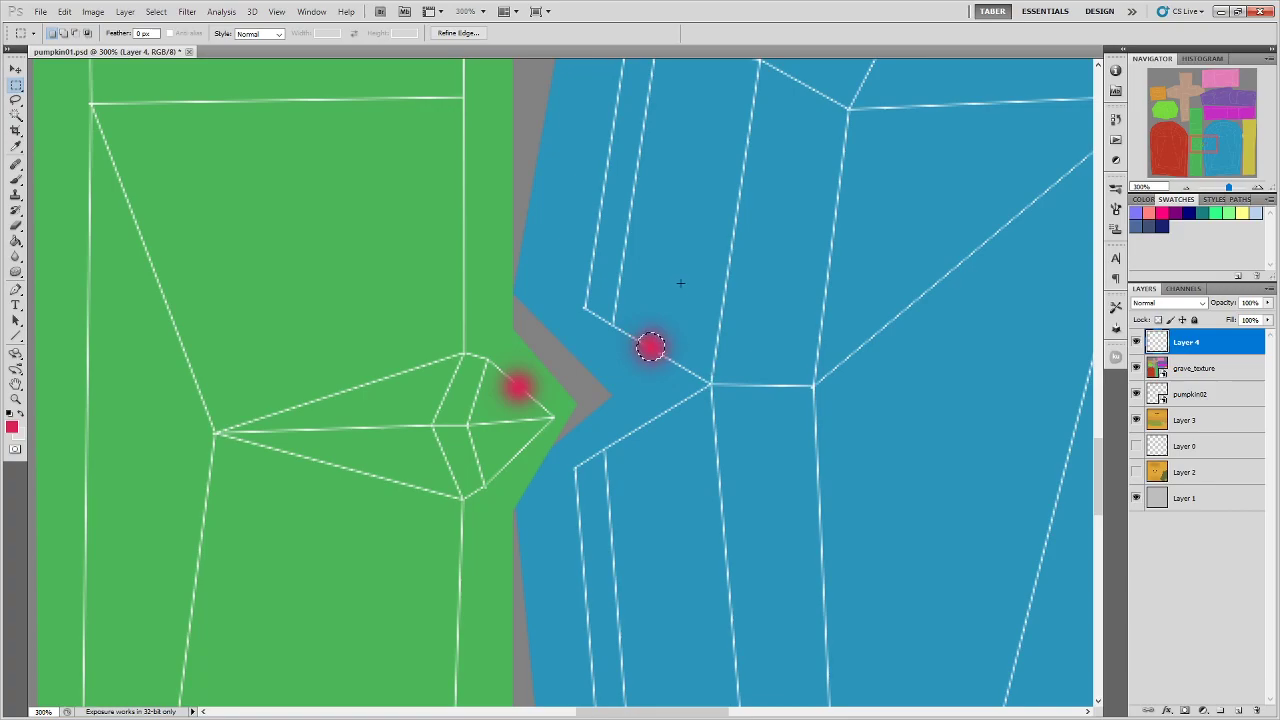
key("ctrl+d")
Save the texture as a PNG over the existing grave_texture.png
left_click(42, 12)
left_click(115, 216)
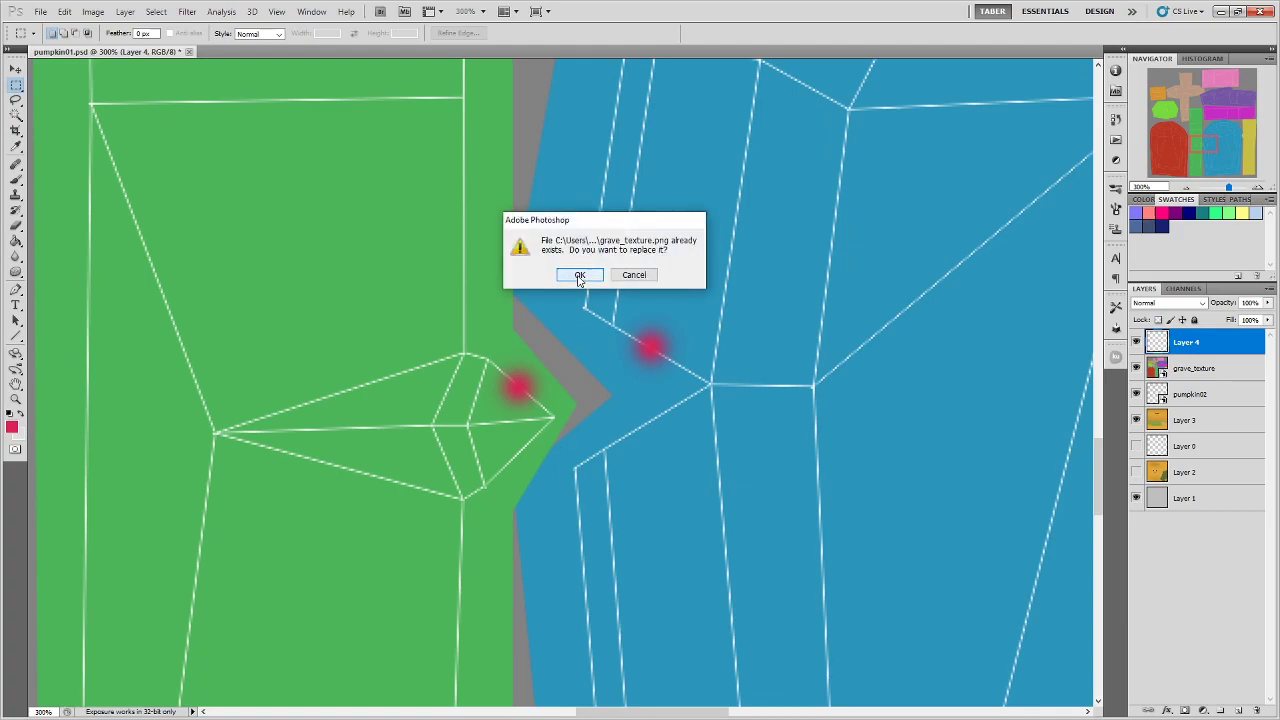
left_click(582, 275)
left_click(512, 353)
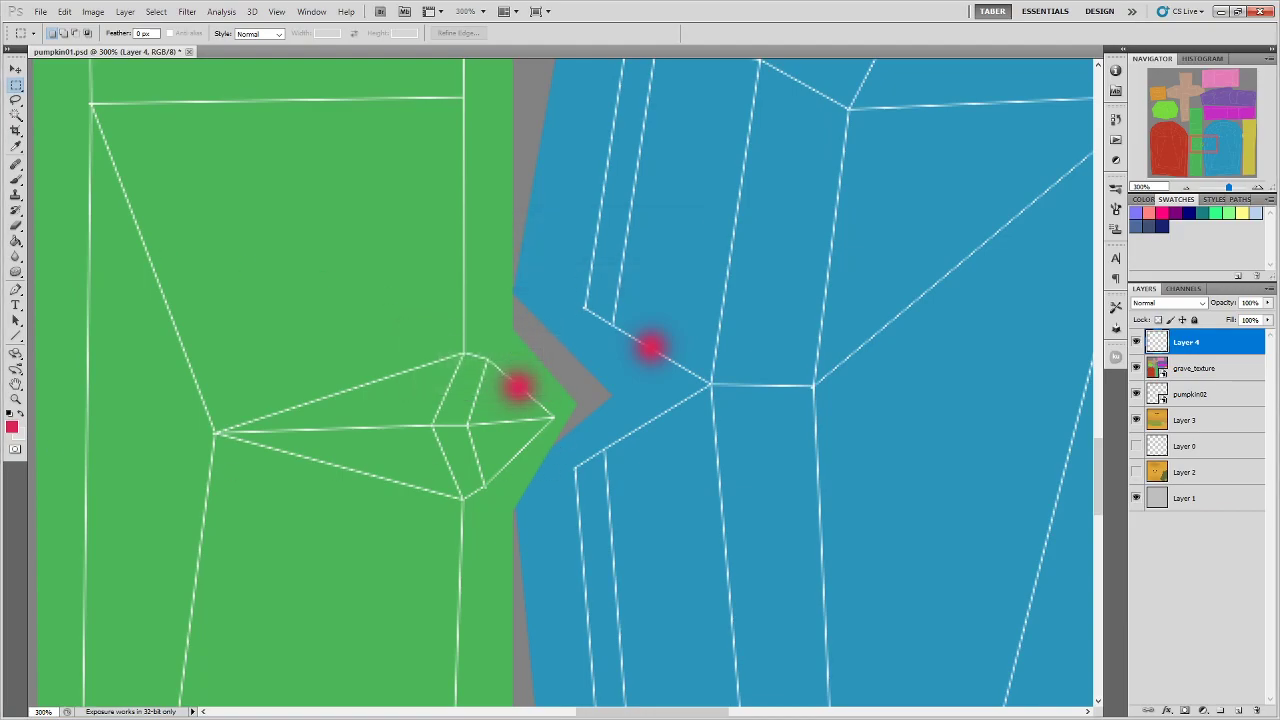
Switch to Online 3D Viewer and reload the gravestone model with the updated texture
key("alt+Tab")
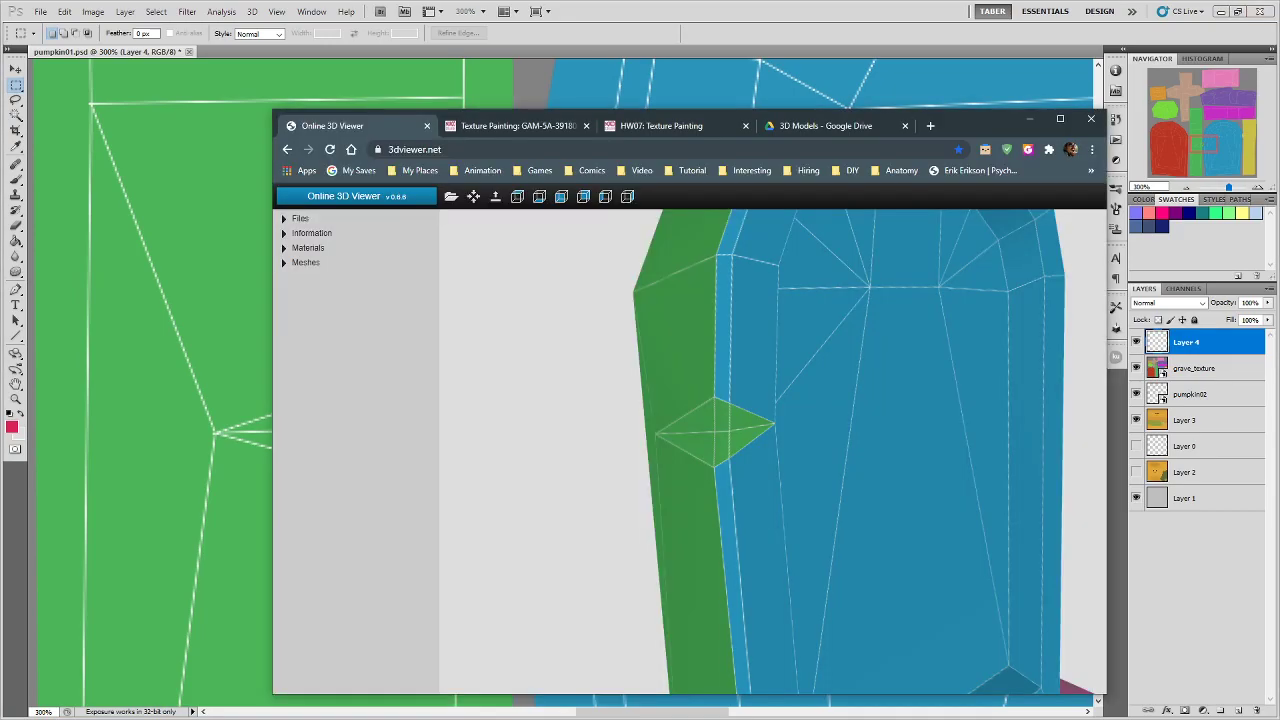
left_click_drag(1002, 127, 913, 77)
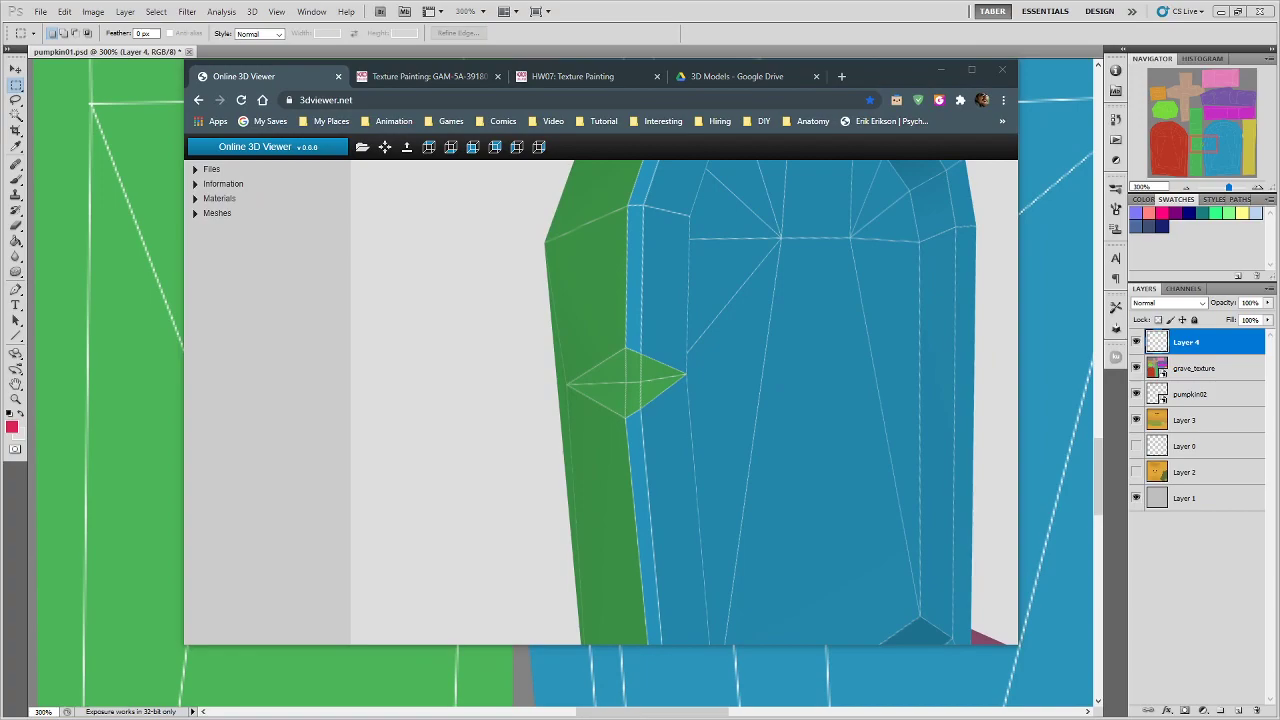
left_click_drag(0, 430, 740, 380)
Examine how the two pink dots meet across the notch seam on the gravestone model, and return to Photoshop
scroll(658, 432, "up", 6)
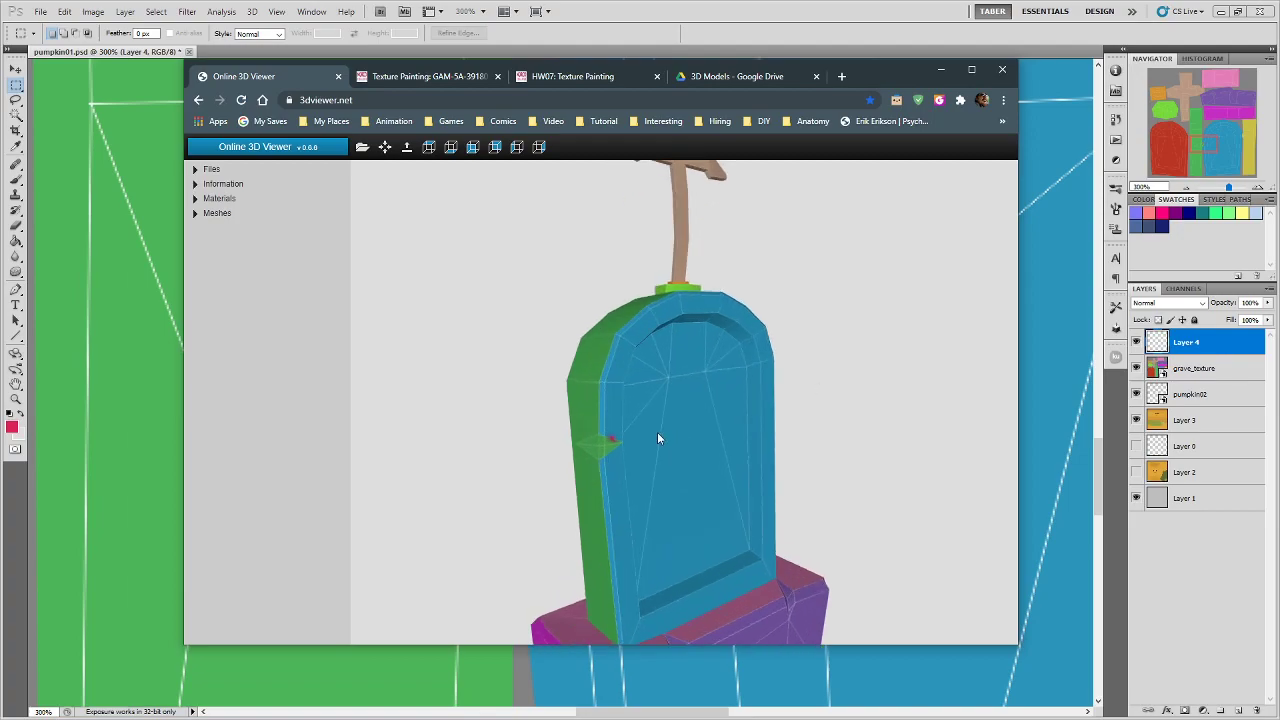
left_click_drag(545, 473, 577, 455)
scroll(598, 436, "up", 2)
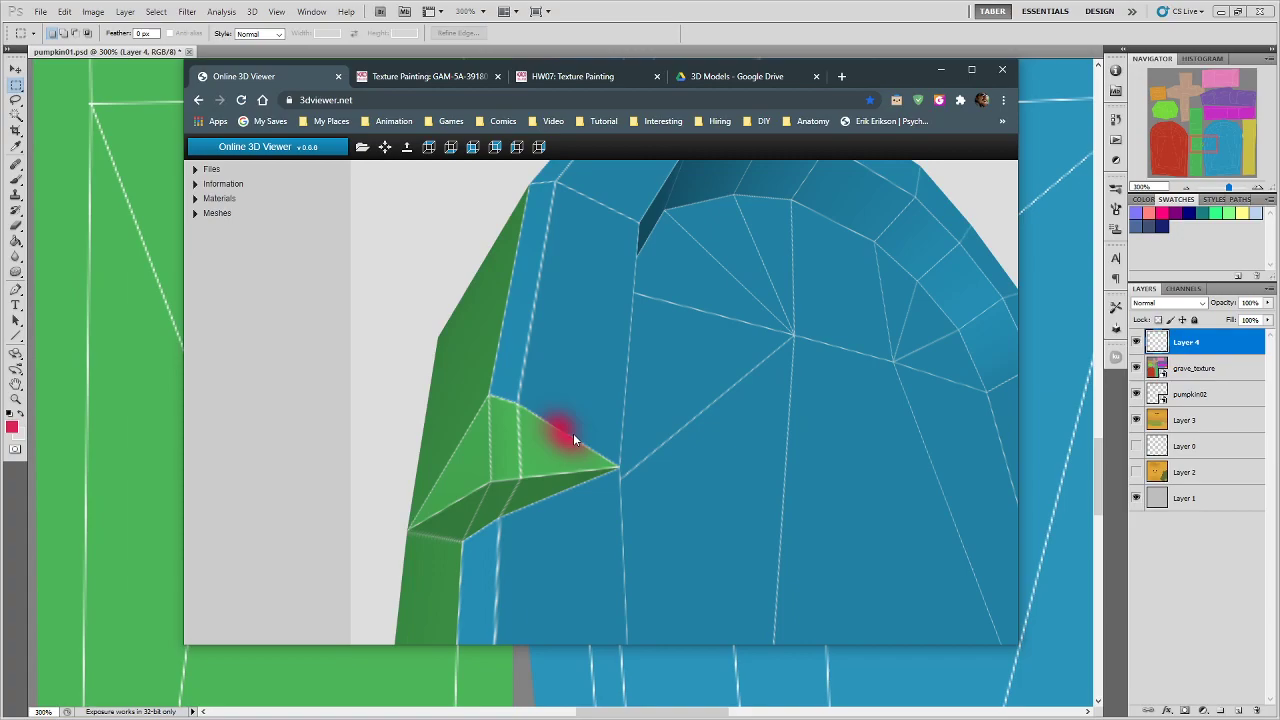
left_click_drag(566, 438, 555, 362)
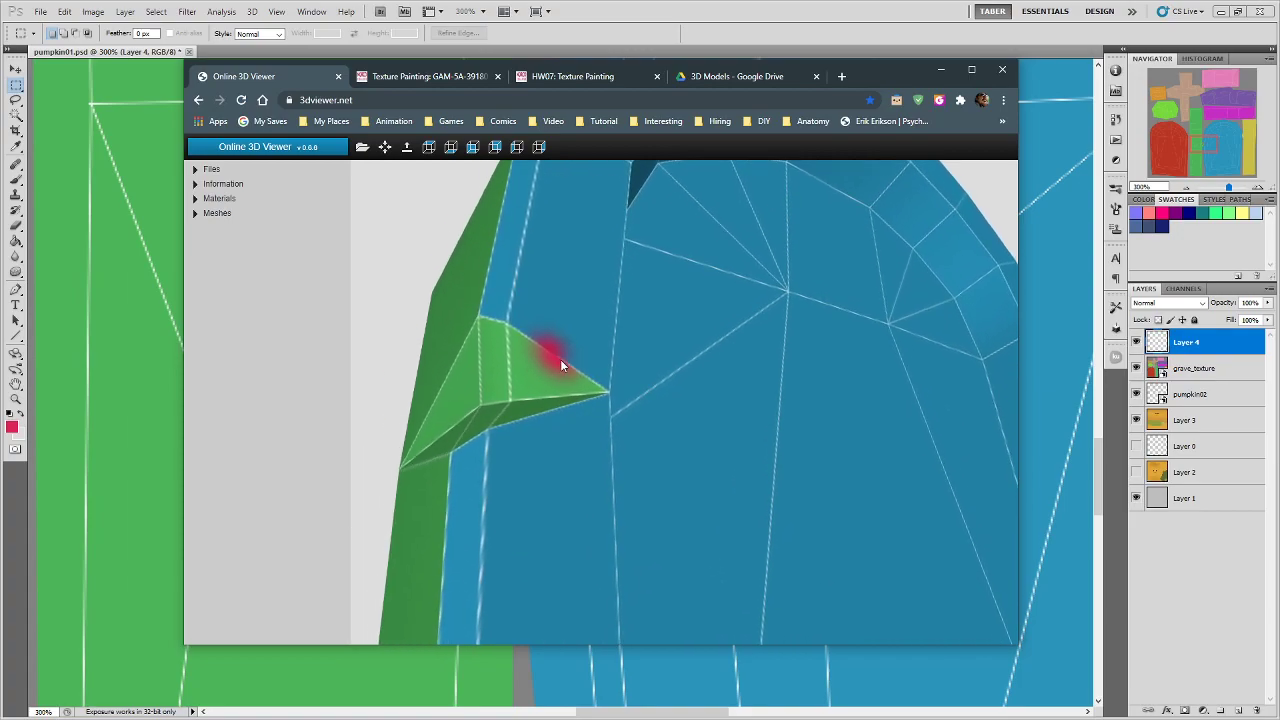
scroll(547, 380, "up", 5)
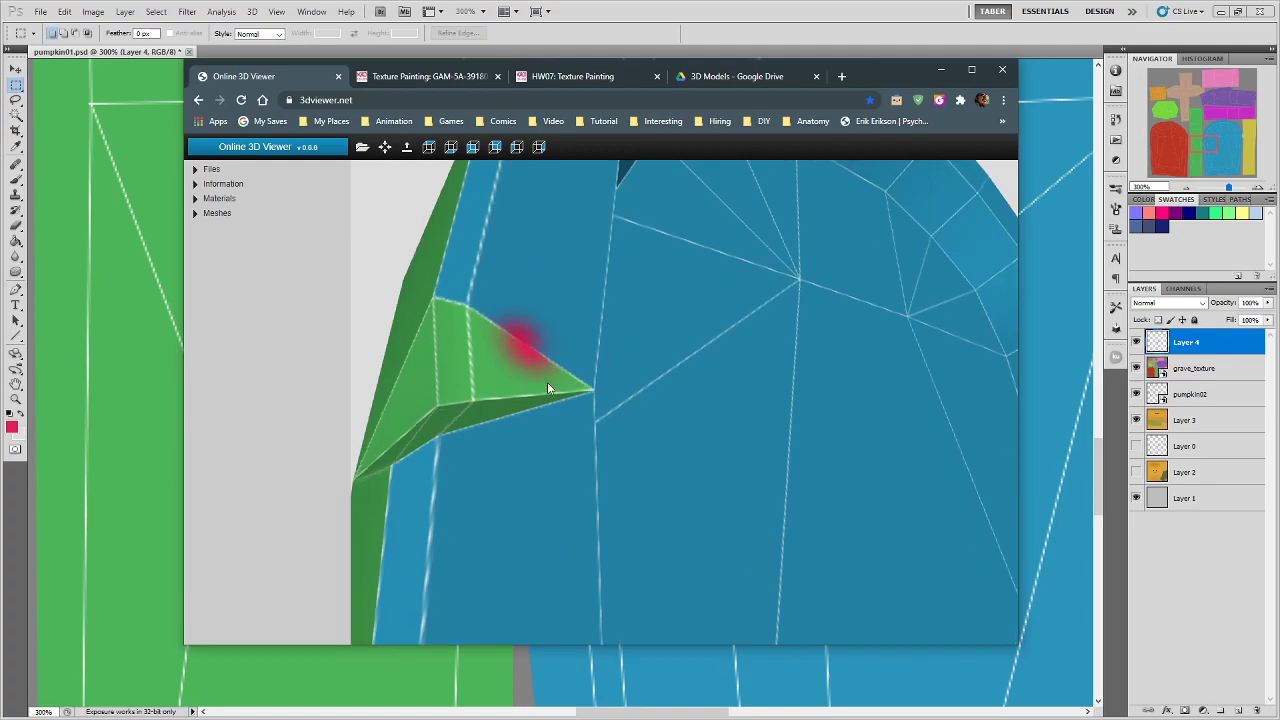
left_click_drag(447, 322, 452, 327)
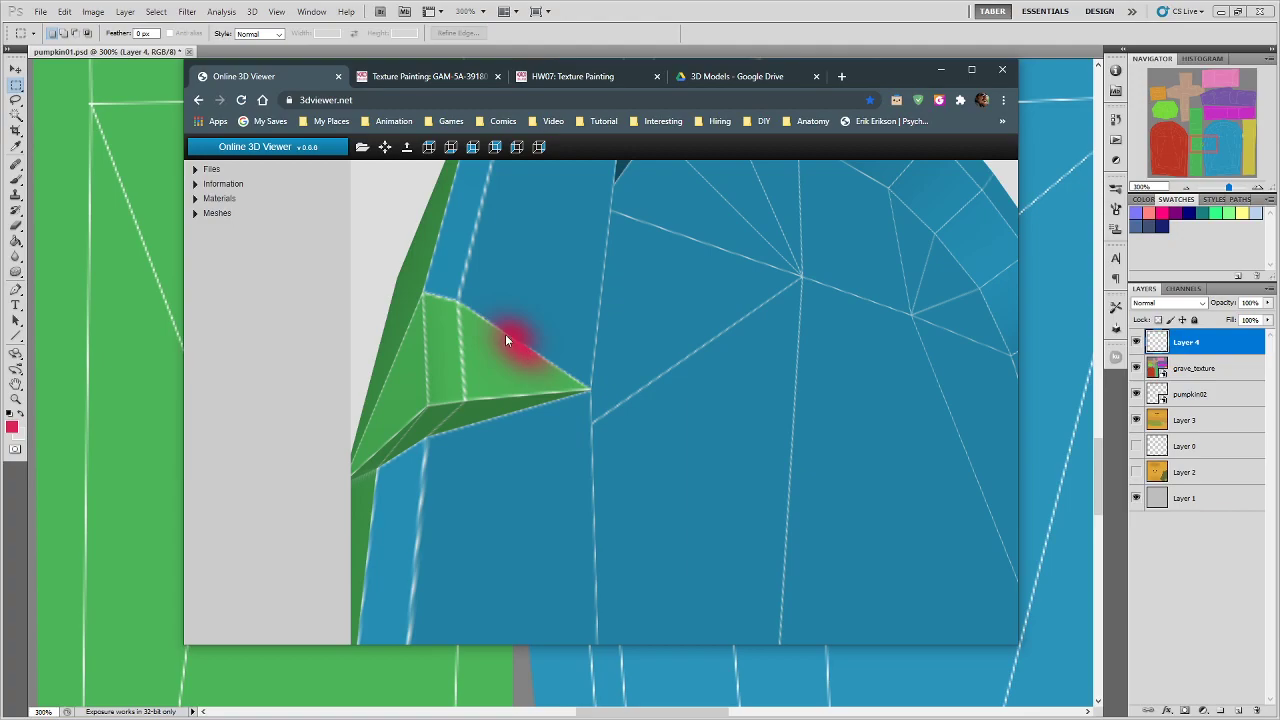
left_click(643, 36)
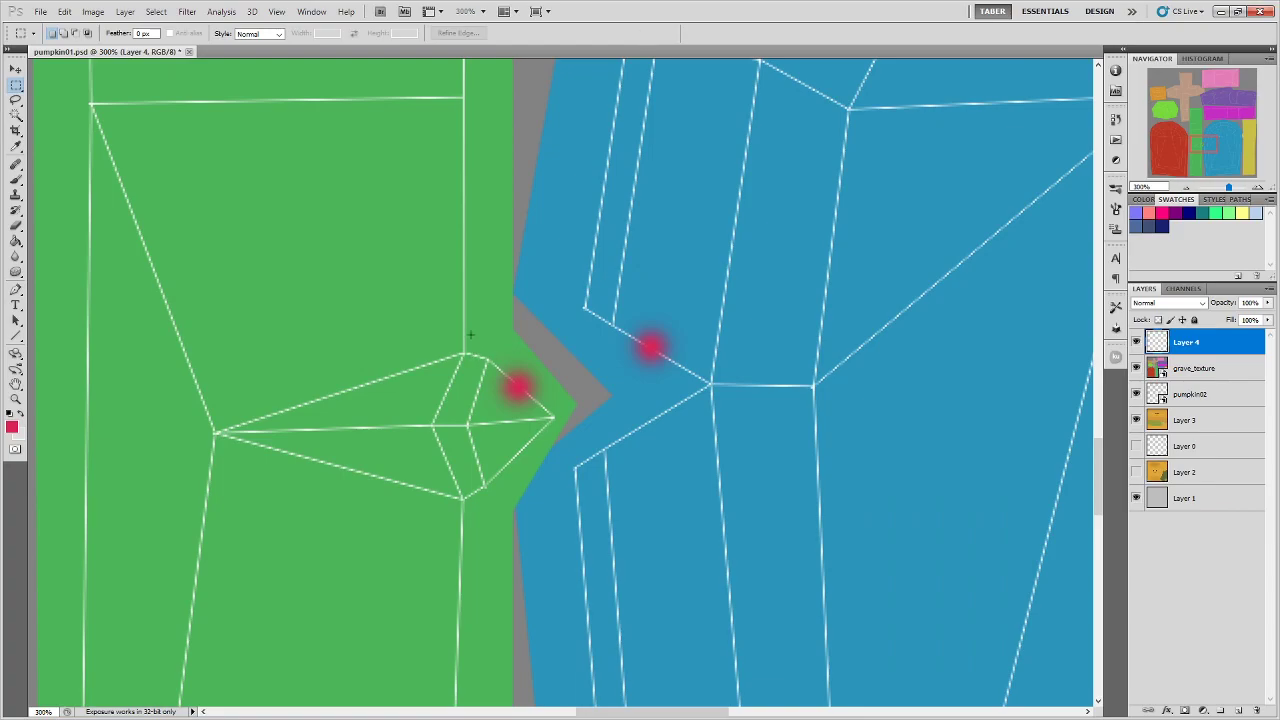
Nudge the pink dot on the green piece up along the notch edge, scale it proportionally to 85.47%, and deselect it
left_click_drag(555, 432, 555, 432)
left_click(15, 68)
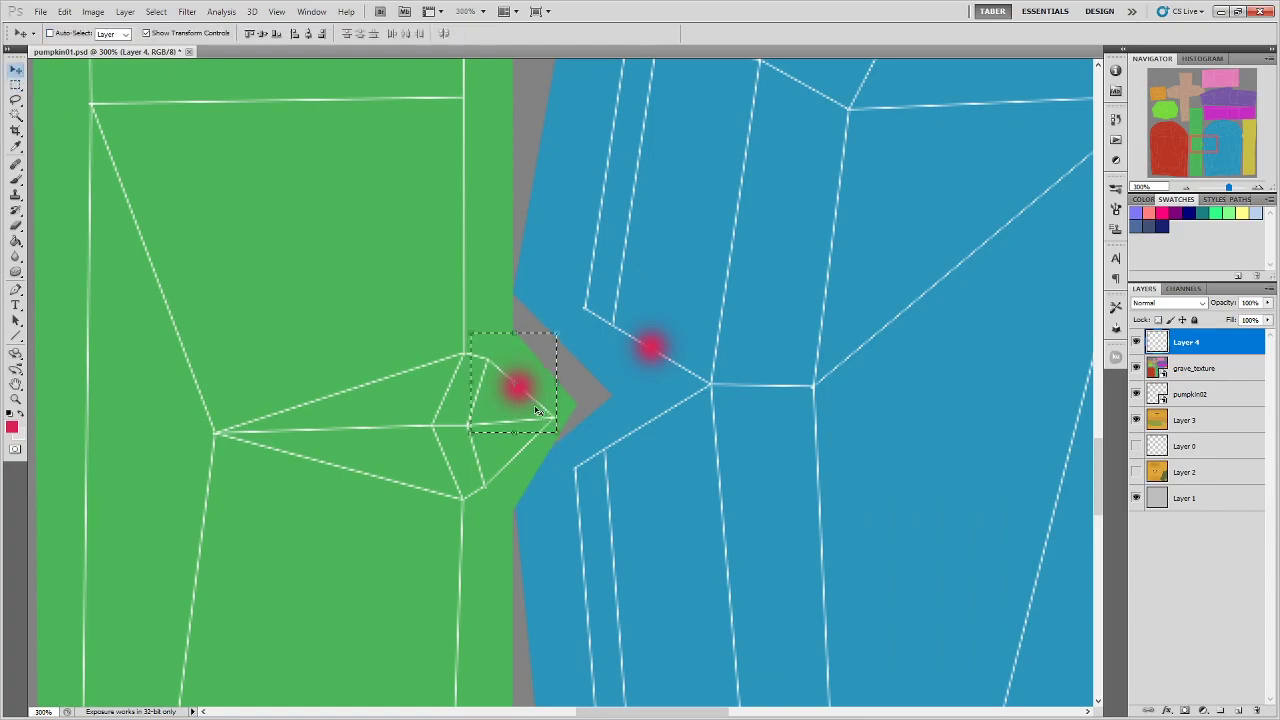
key("ctrl+d")
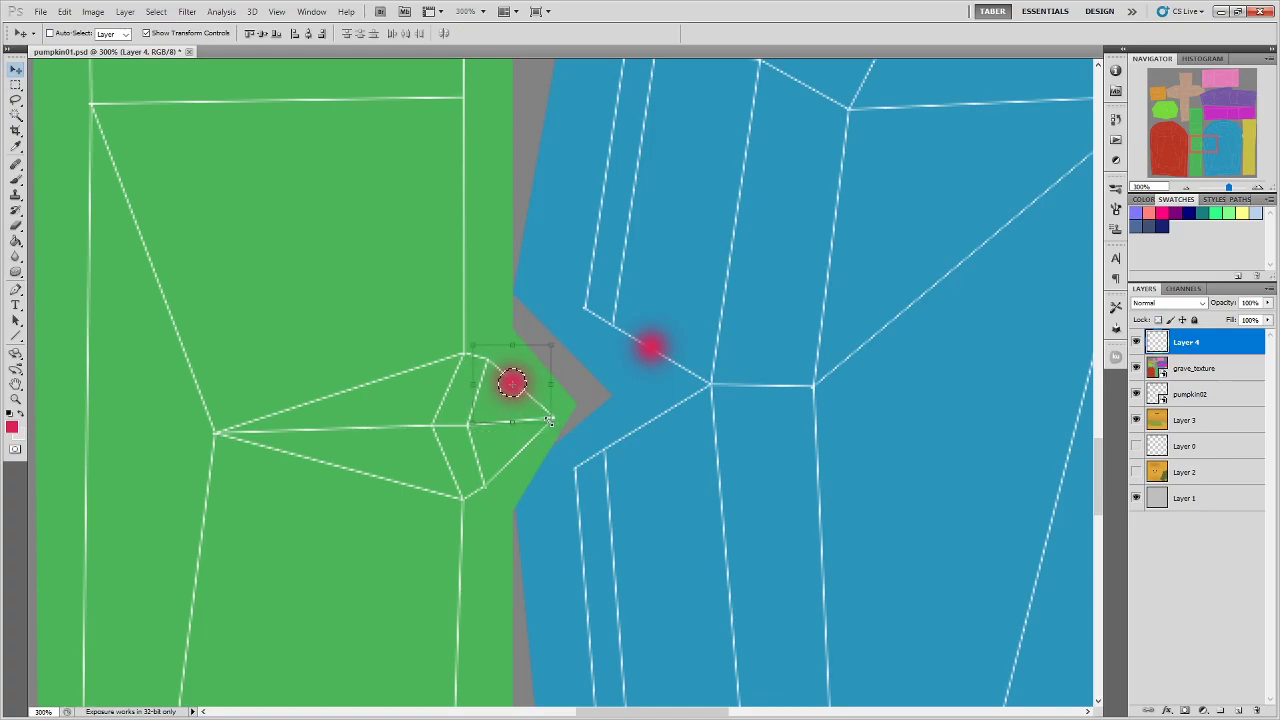
left_click_drag(549, 420, 547, 416, "shift")
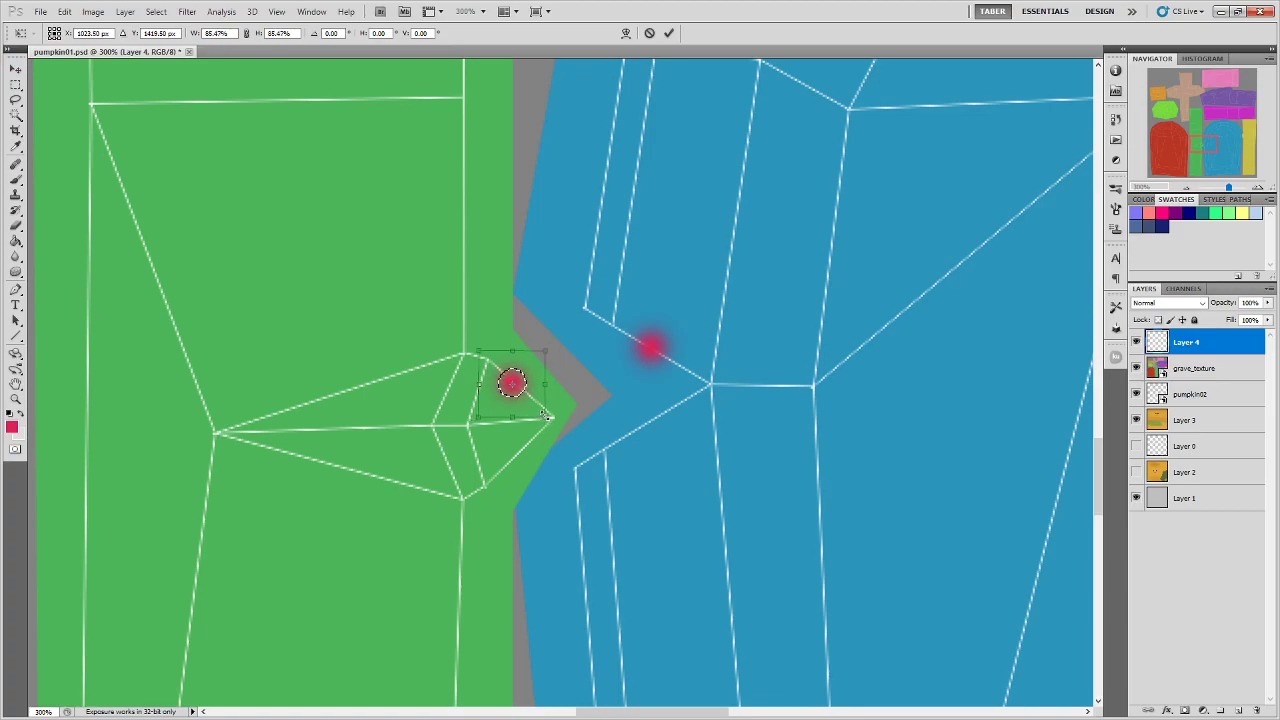
key("Return")
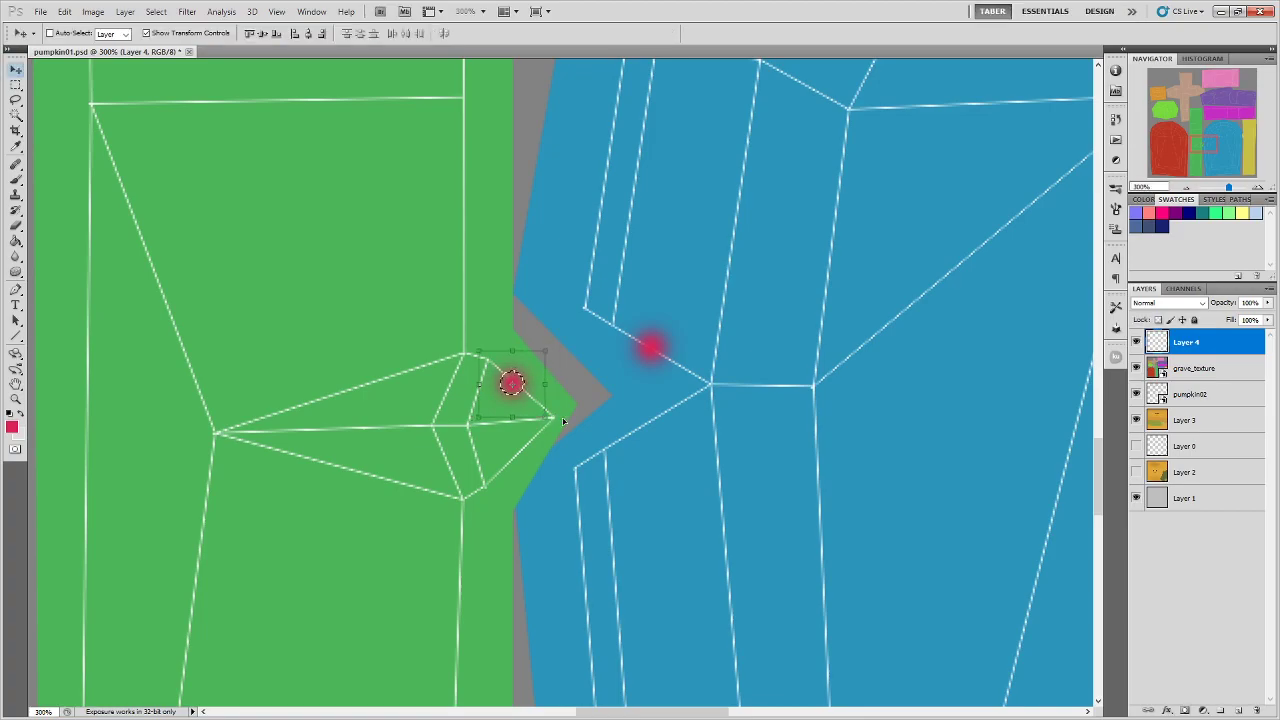
key("m")
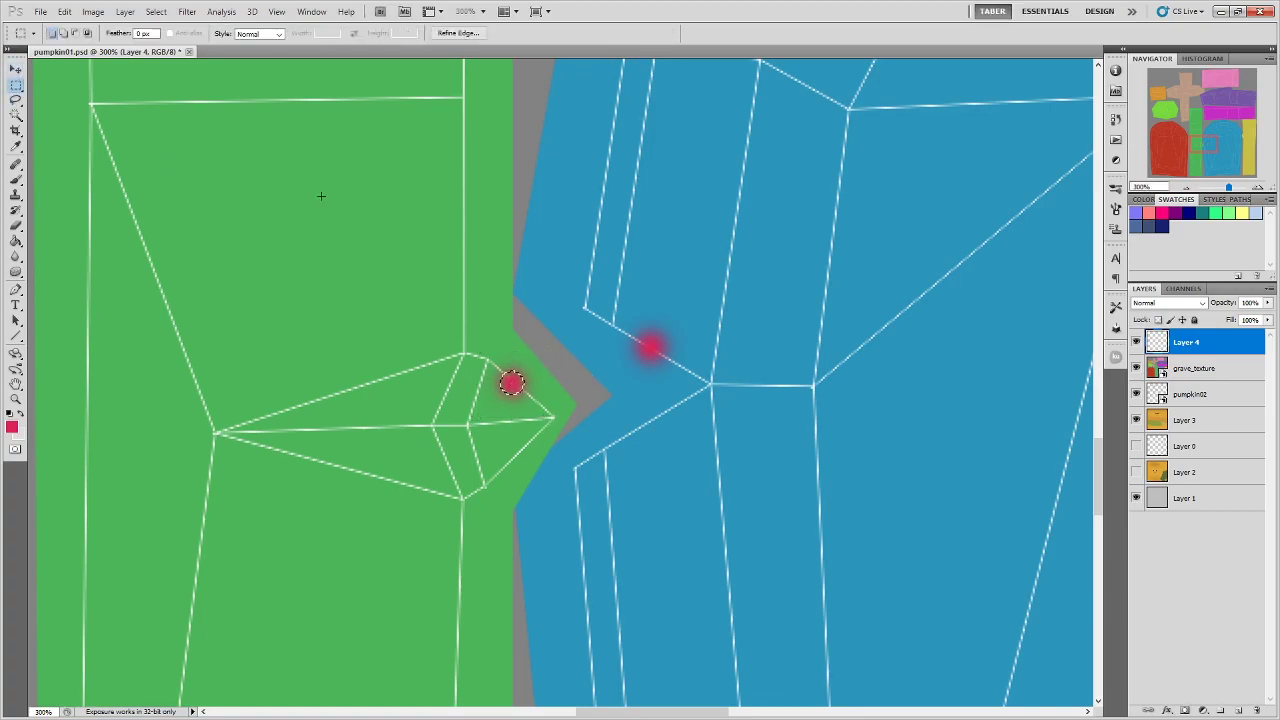
key("ctrl+d")
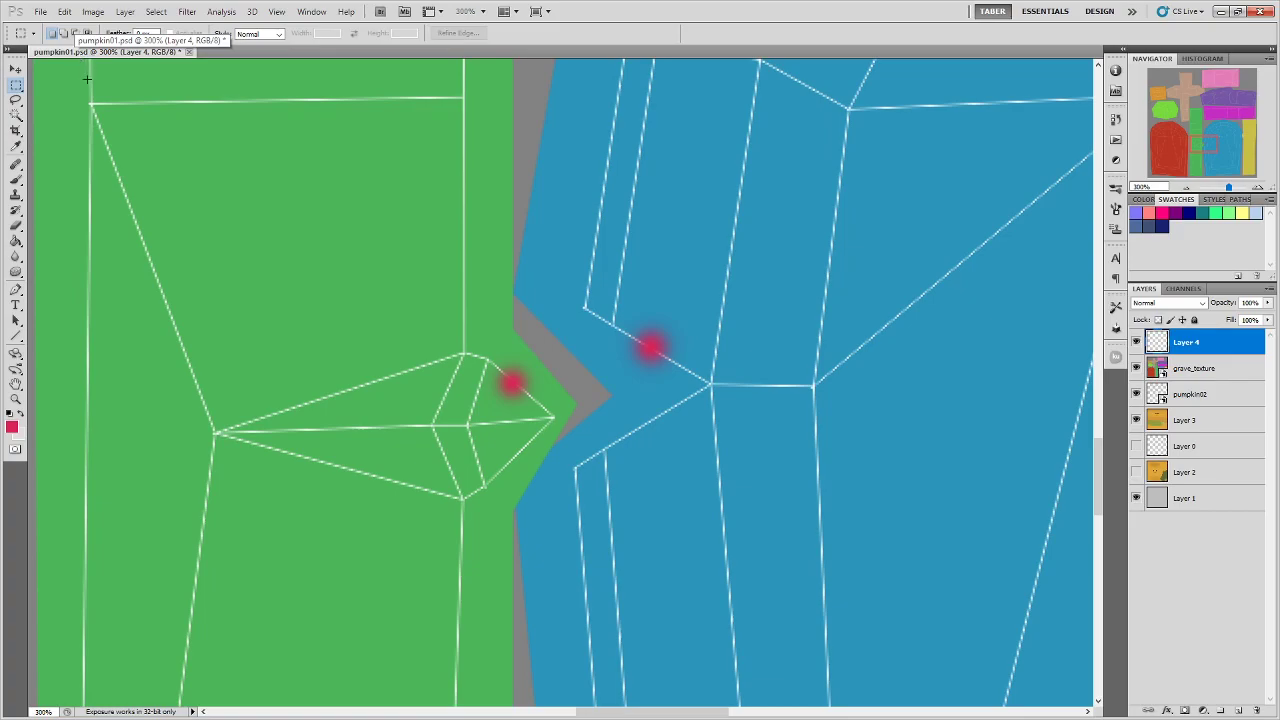
Save the adjusted dot texture as a PNG, replacing the existing grave_texture.png on the Desktop
left_click(40, 11)
left_click(92, 215)
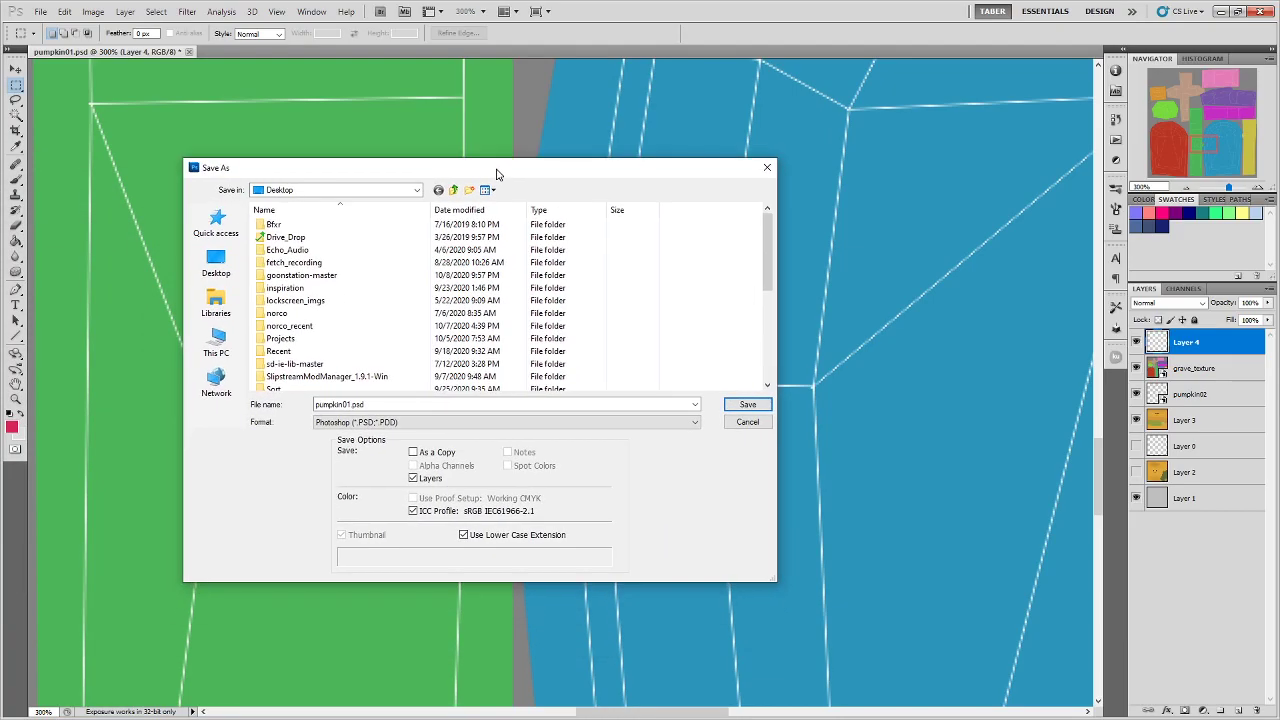
left_click(418, 423)
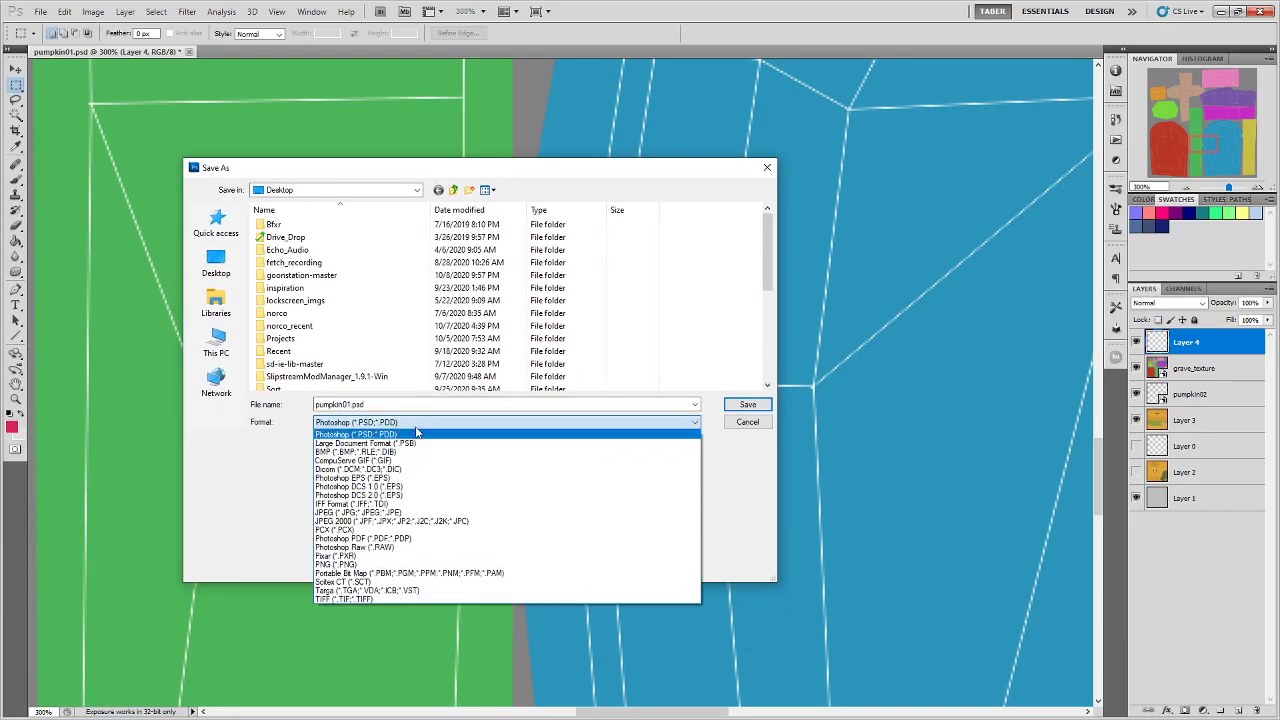
left_click(377, 566)
scroll(338, 351, "down", 5)
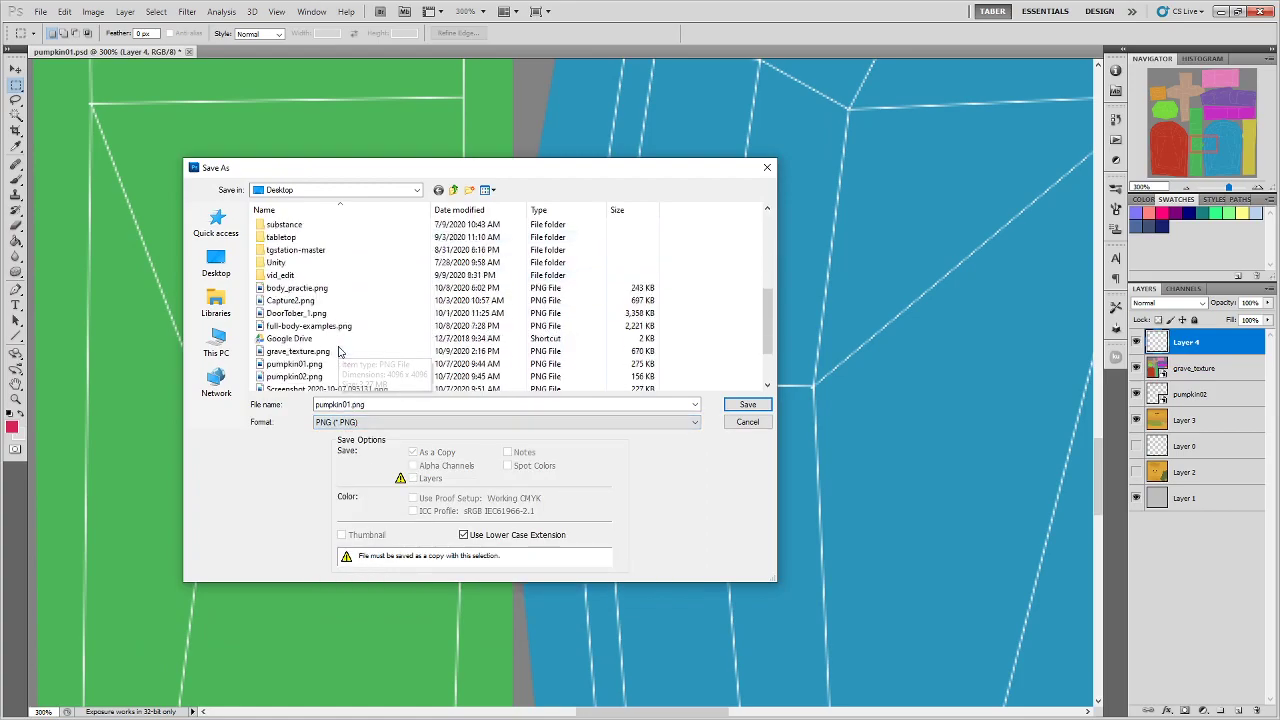
scroll(338, 351, "down", 1)
left_click(318, 316)
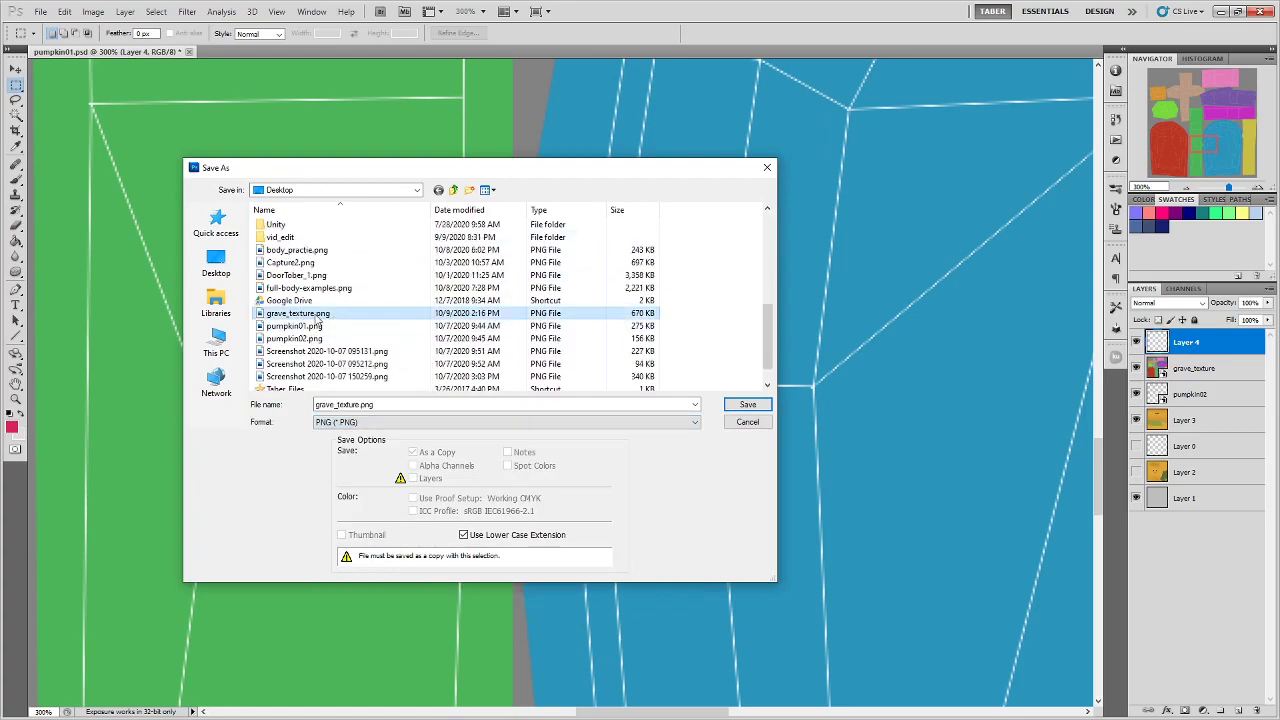
left_click(748, 405)
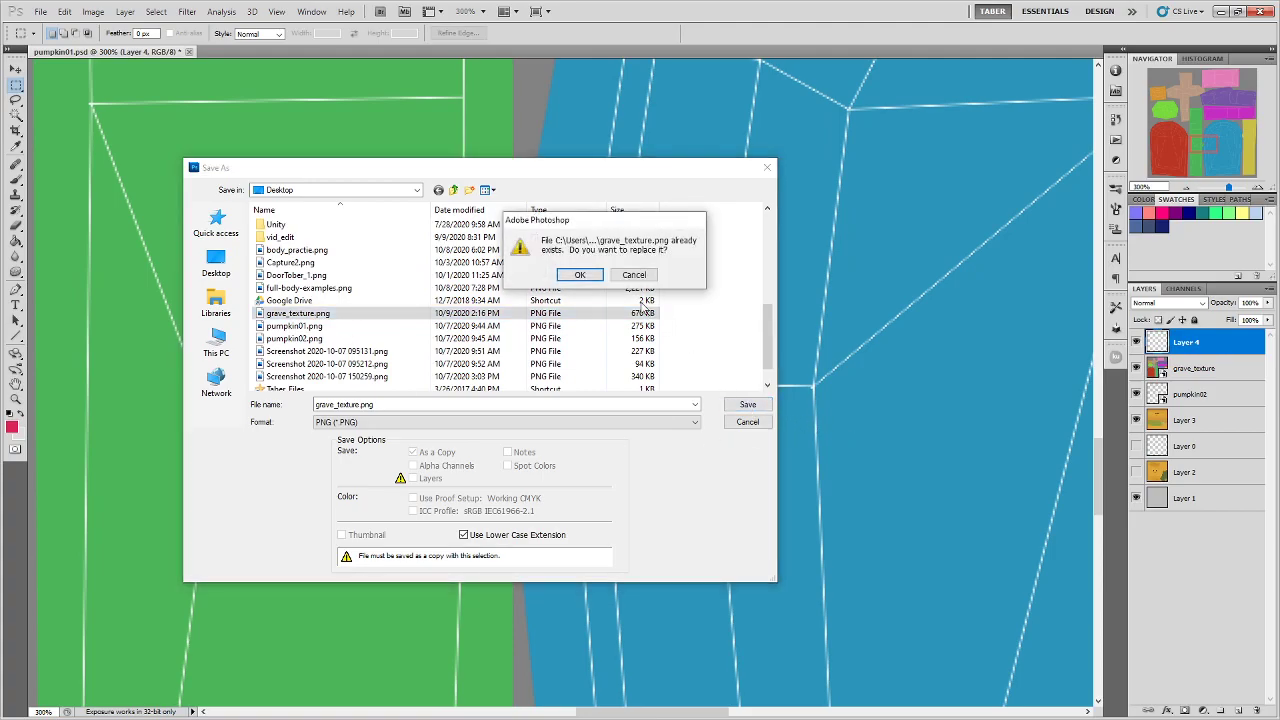
left_click(589, 274)
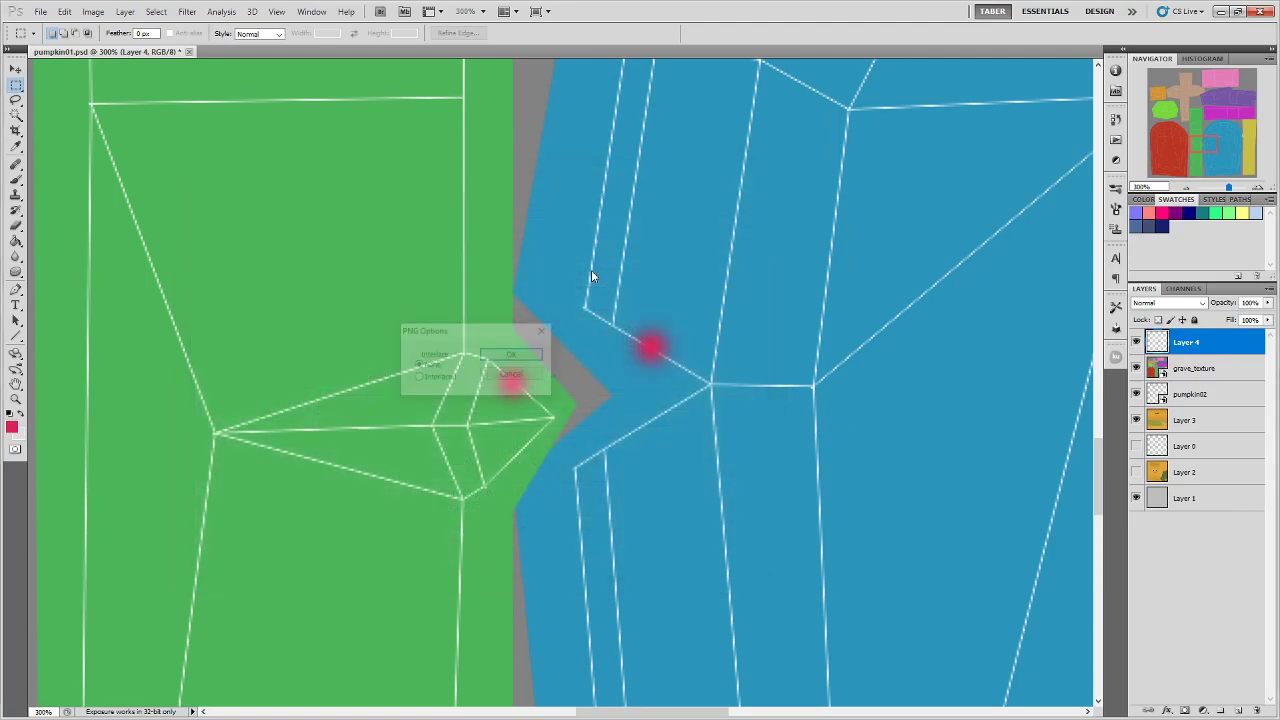
left_click(513, 356)
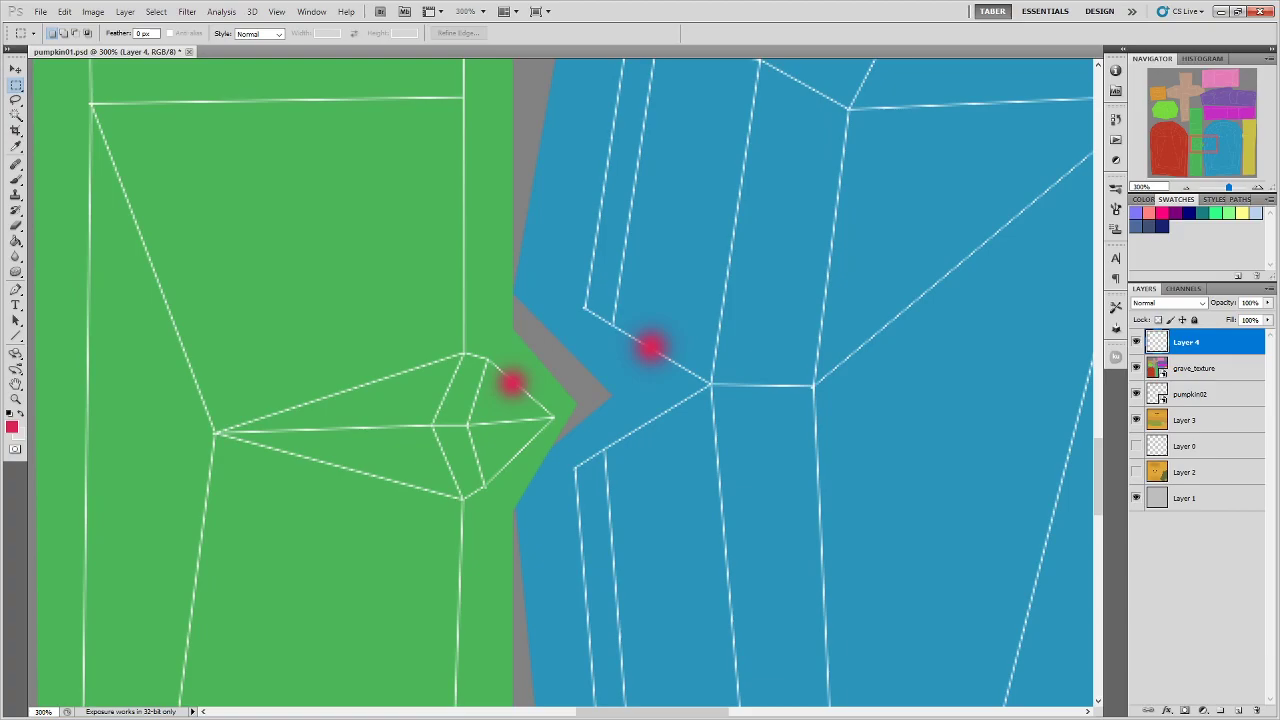
Switch to Online 3D Viewer, reload the gravestone model with the updated texture, and inspect the pink dot across the notch seam
key("alt+Tab")
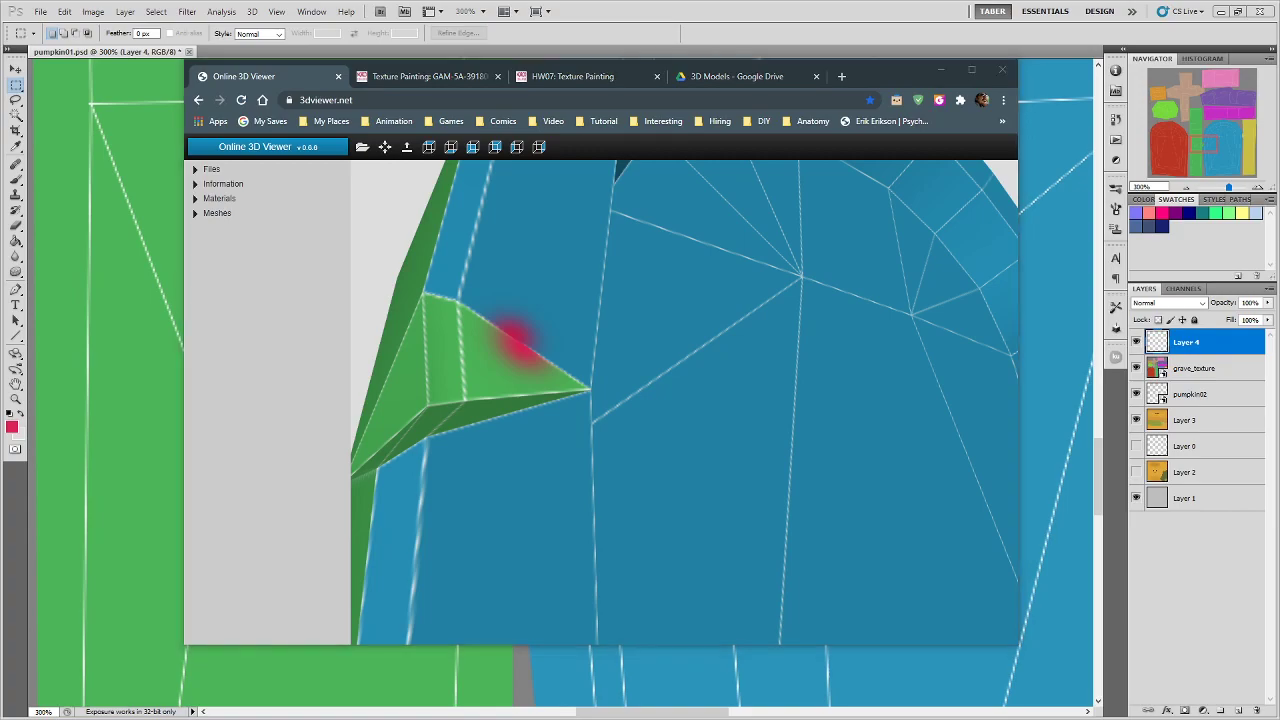
left_click_drag(213, 475, 705, 410)
scroll(640, 410, "up", 10)
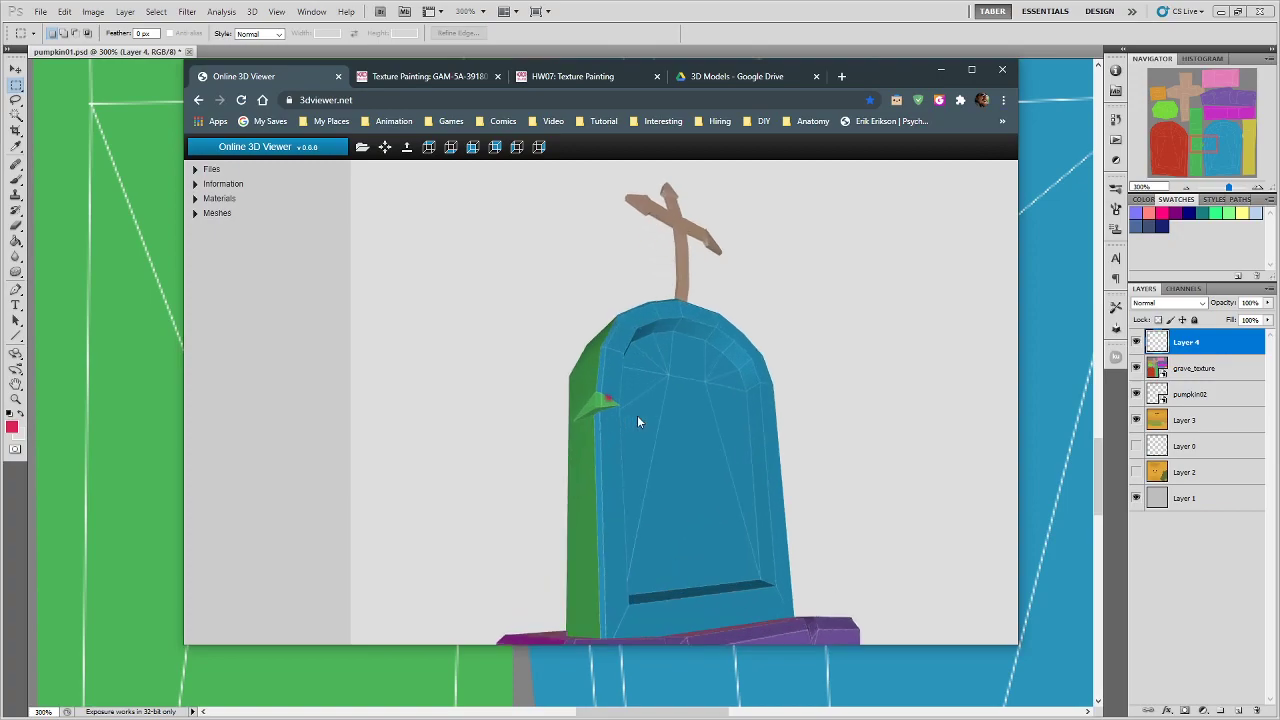
left_click_drag(502, 410, 637, 441)
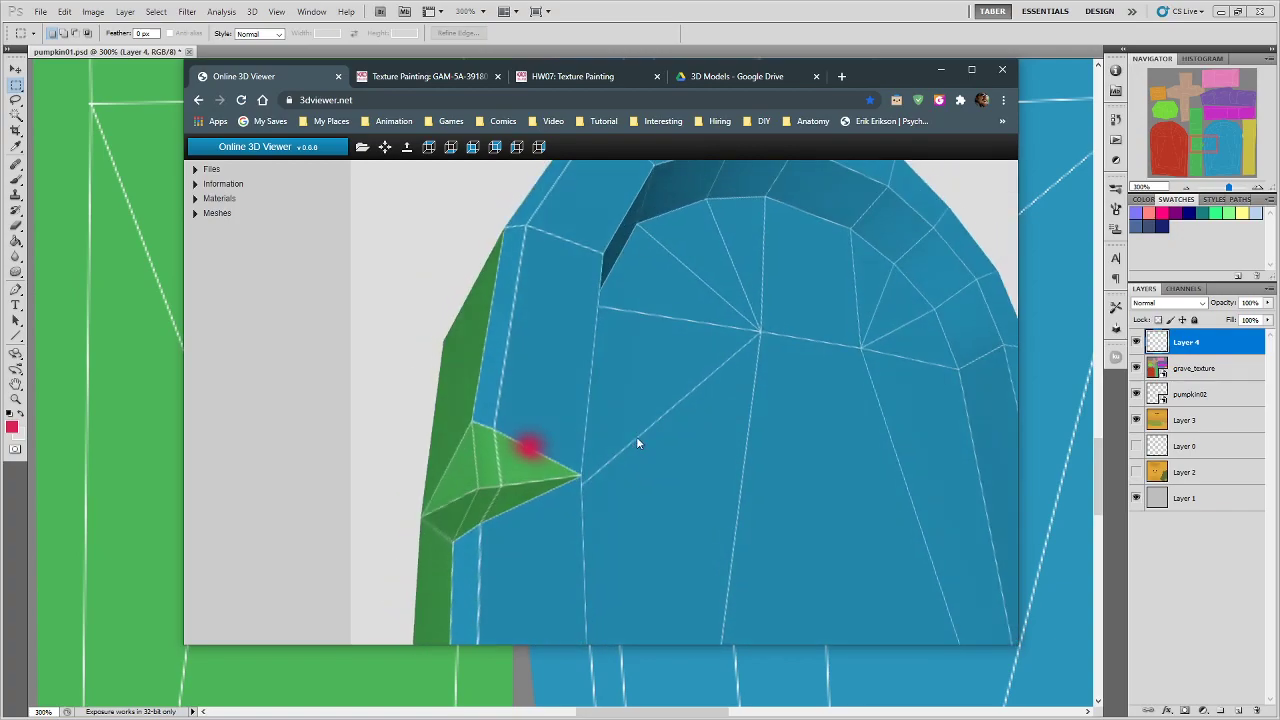
scroll(636, 438, "down", 5)
left_click_drag(685, 482, 765, 437)
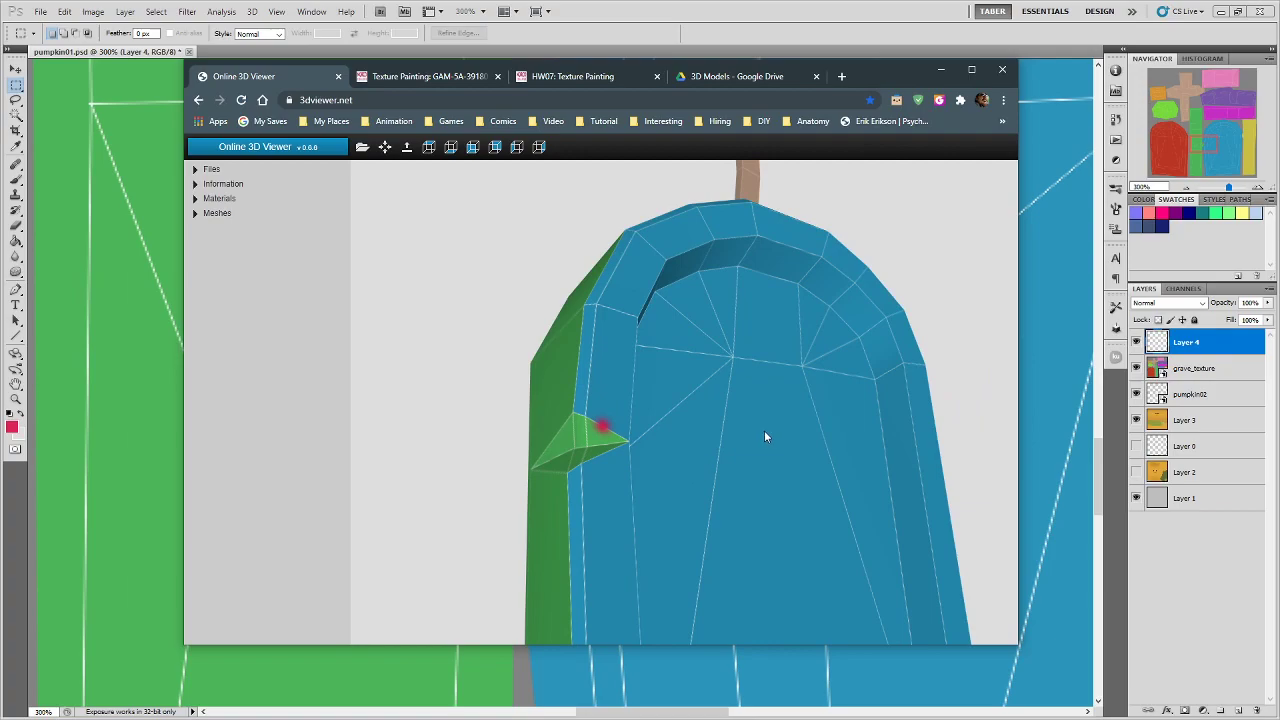
Examine the gravestone's front, green side and base where the differently coloured UV pieces meet, and return to Photoshop
left_click_drag(855, 441, 562, 394)
scroll(596, 386, "up", 5)
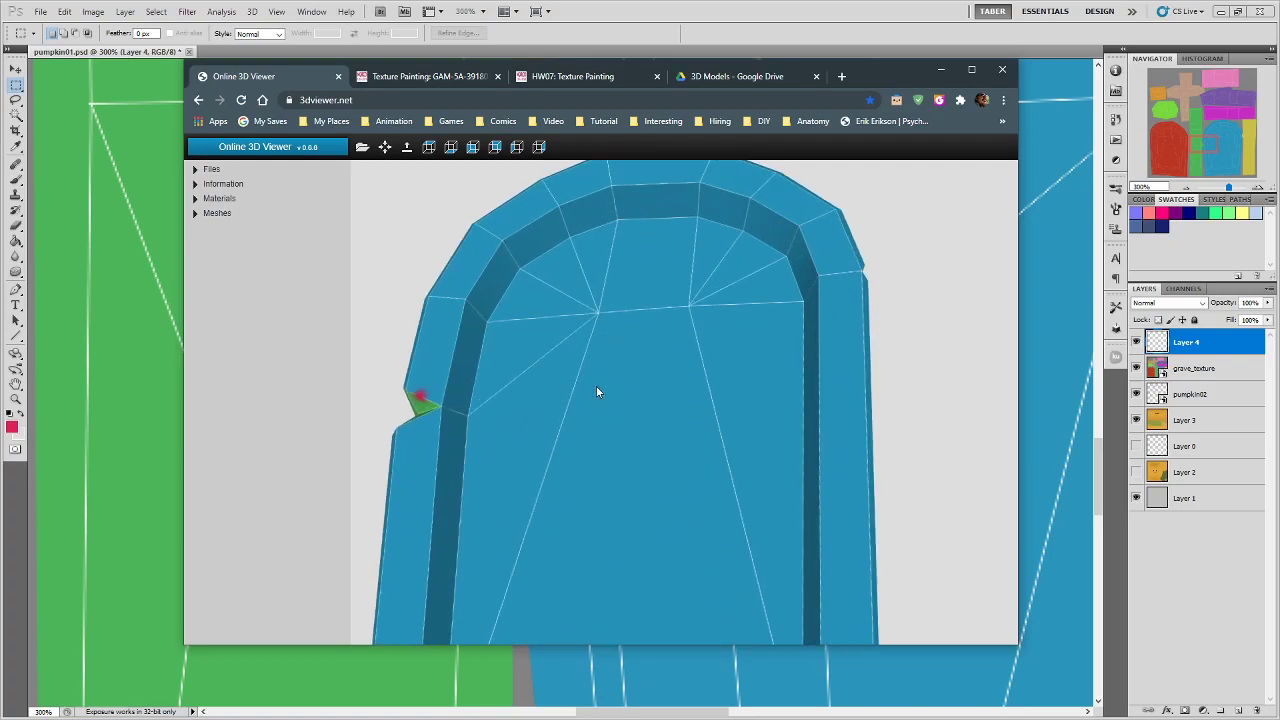
left_click_drag(597, 391, 700, 317)
scroll(713, 404, "down", 4)
scroll(633, 465, "up", 3)
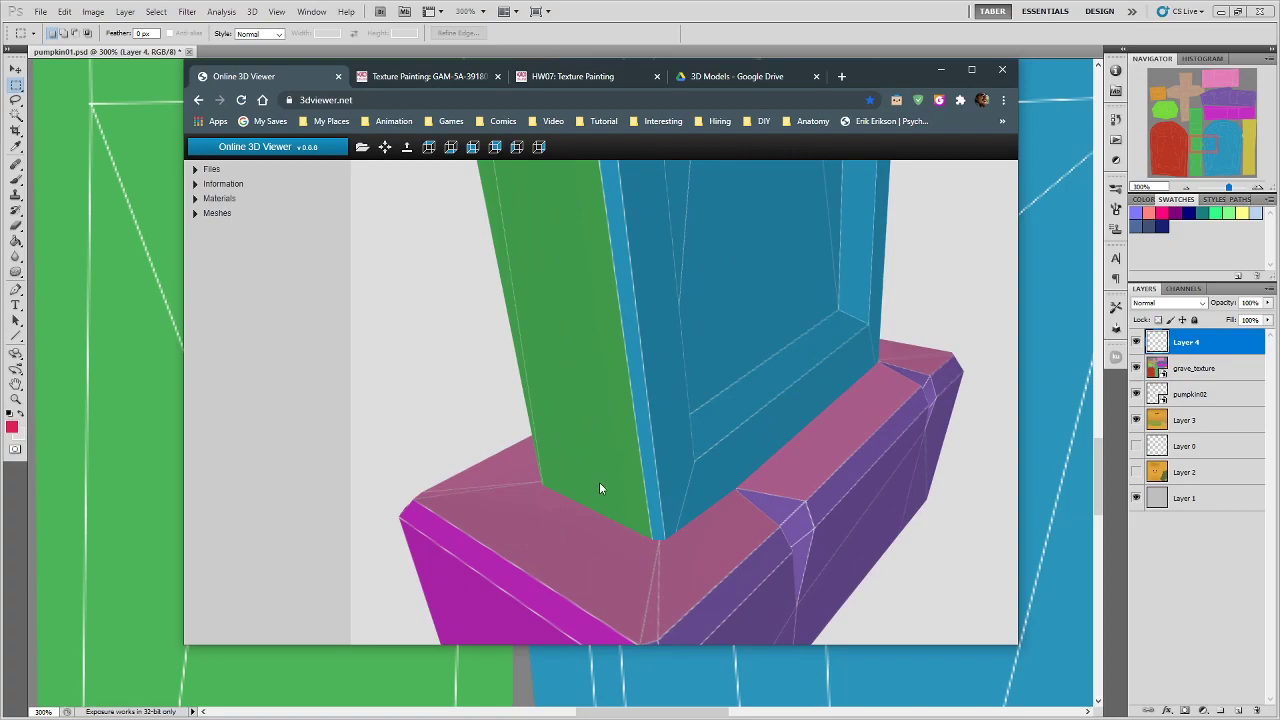
left_click_drag(599, 487, 624, 466)
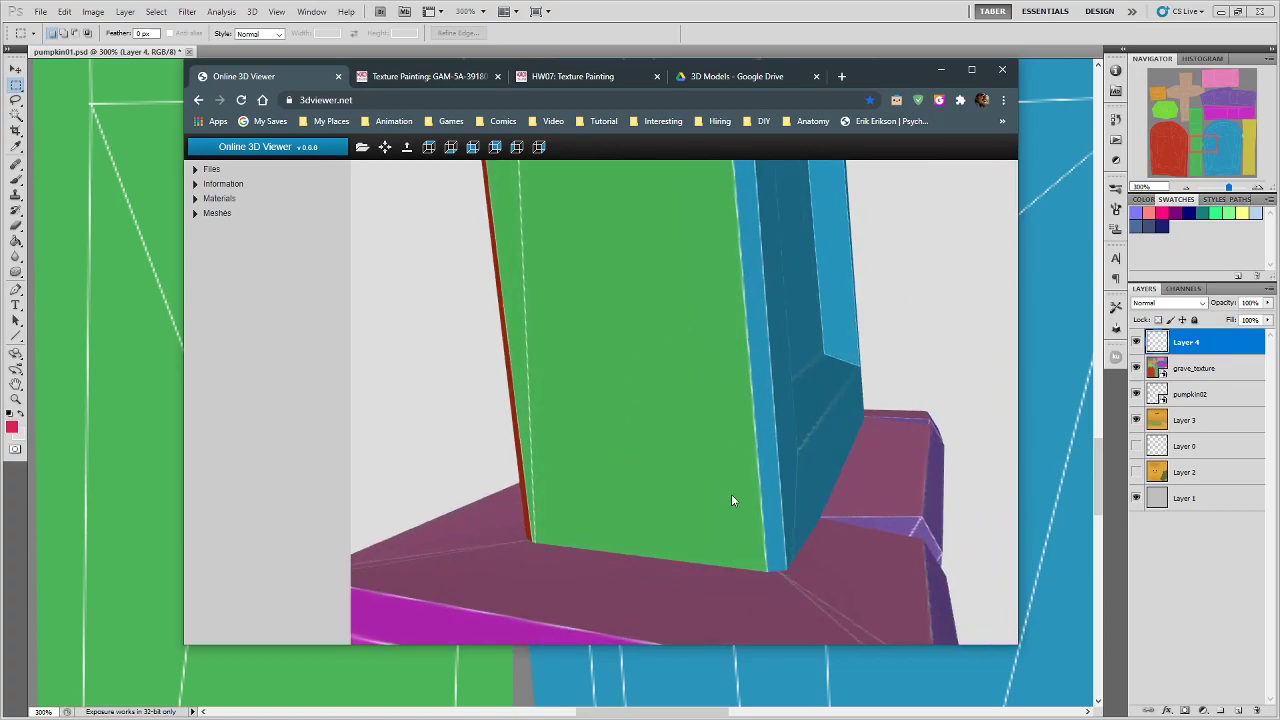
scroll(725, 564, "down", 5)
left_click_drag(851, 426, 777, 433)
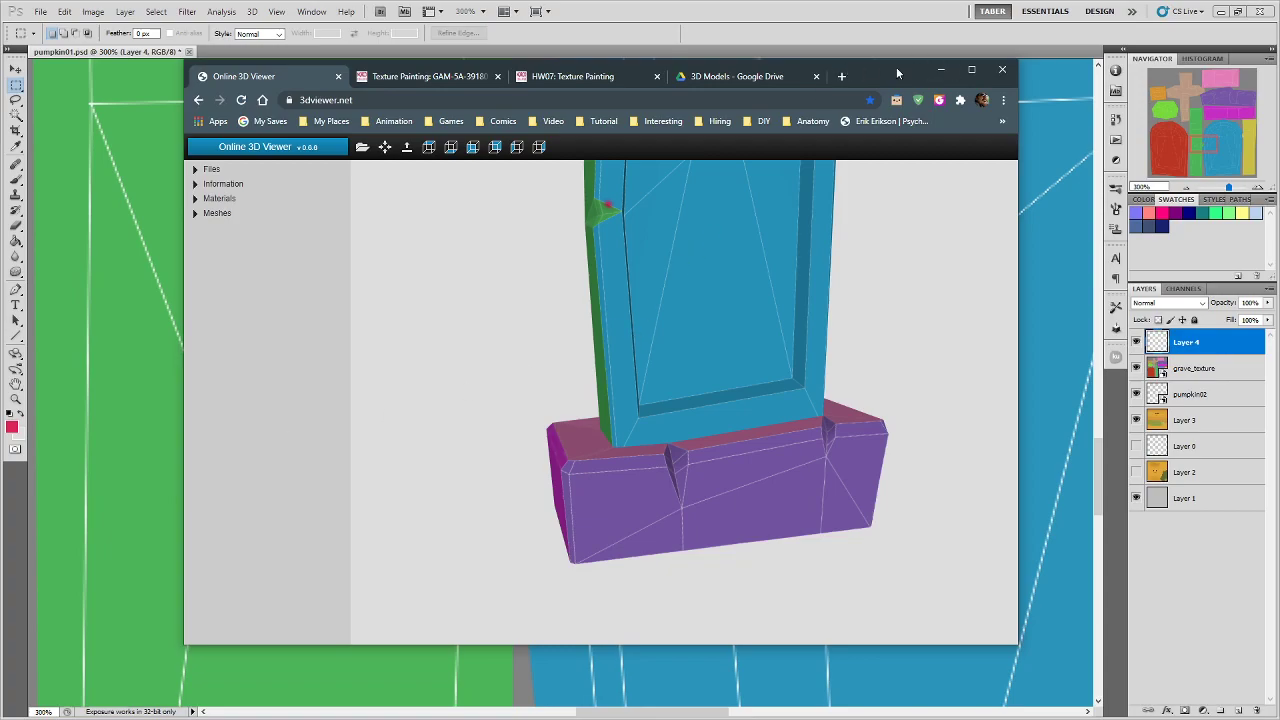
left_click(940, 69)
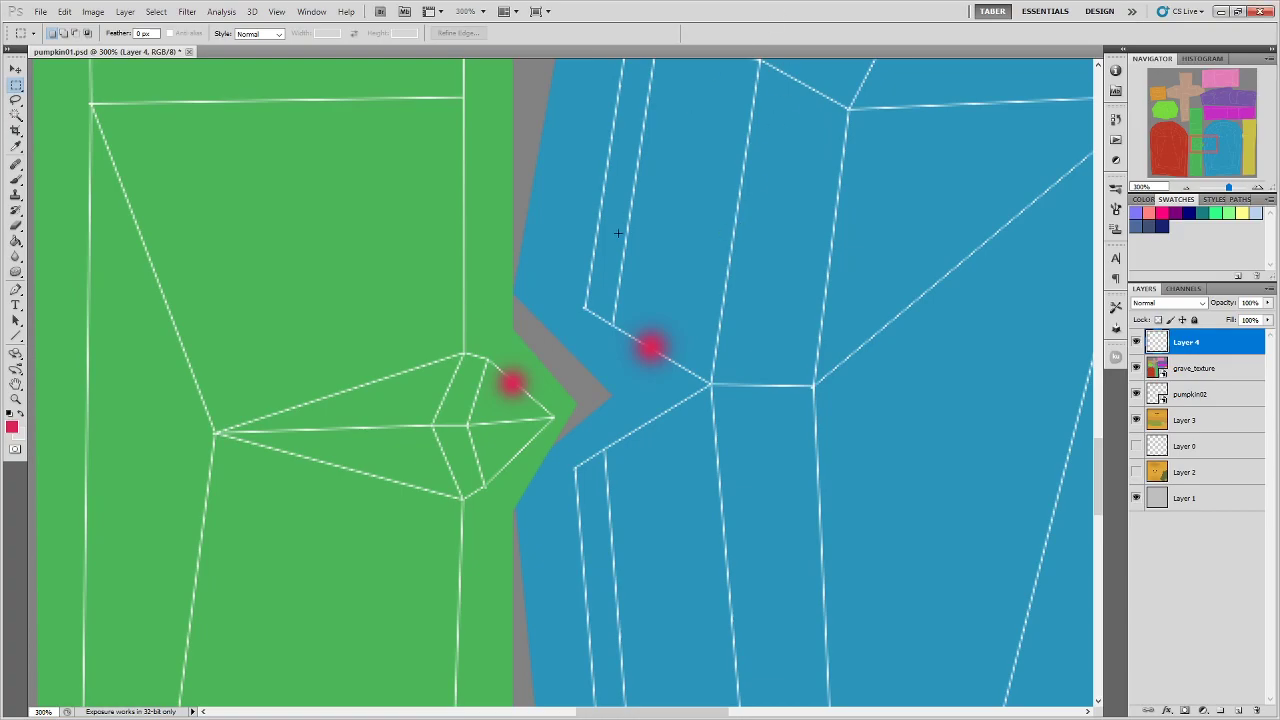
Close the pumpkin01.psd document and open pumpkin01.png in its place
key("ctrl+minus")
key("ctrl+minus")
key("ctrl+minus")
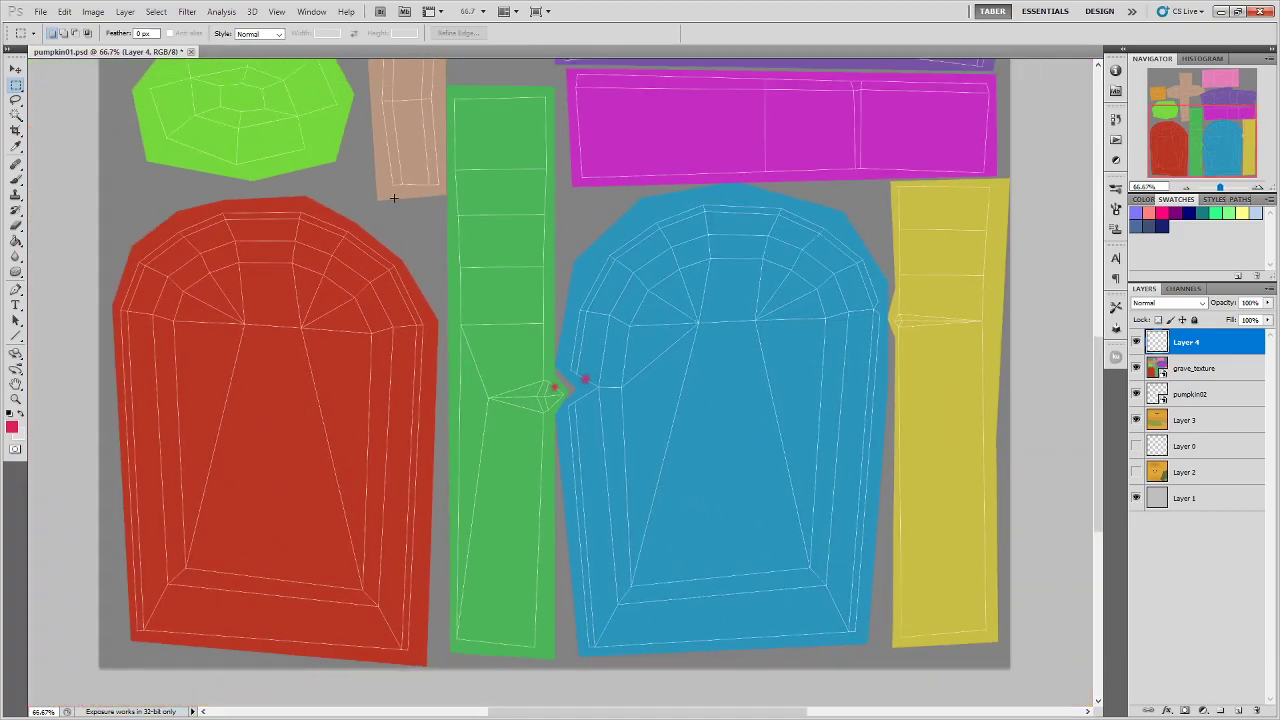
left_click(191, 53)
left_click(632, 278)
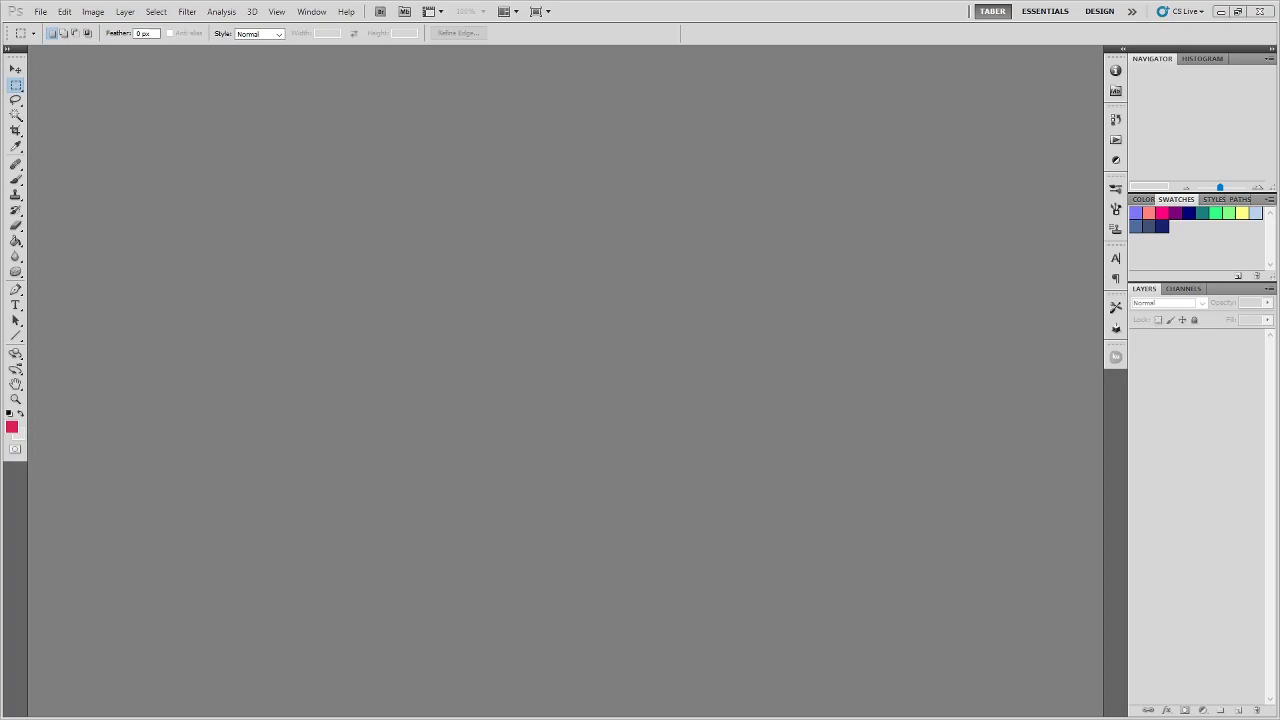
left_click(677, 11)
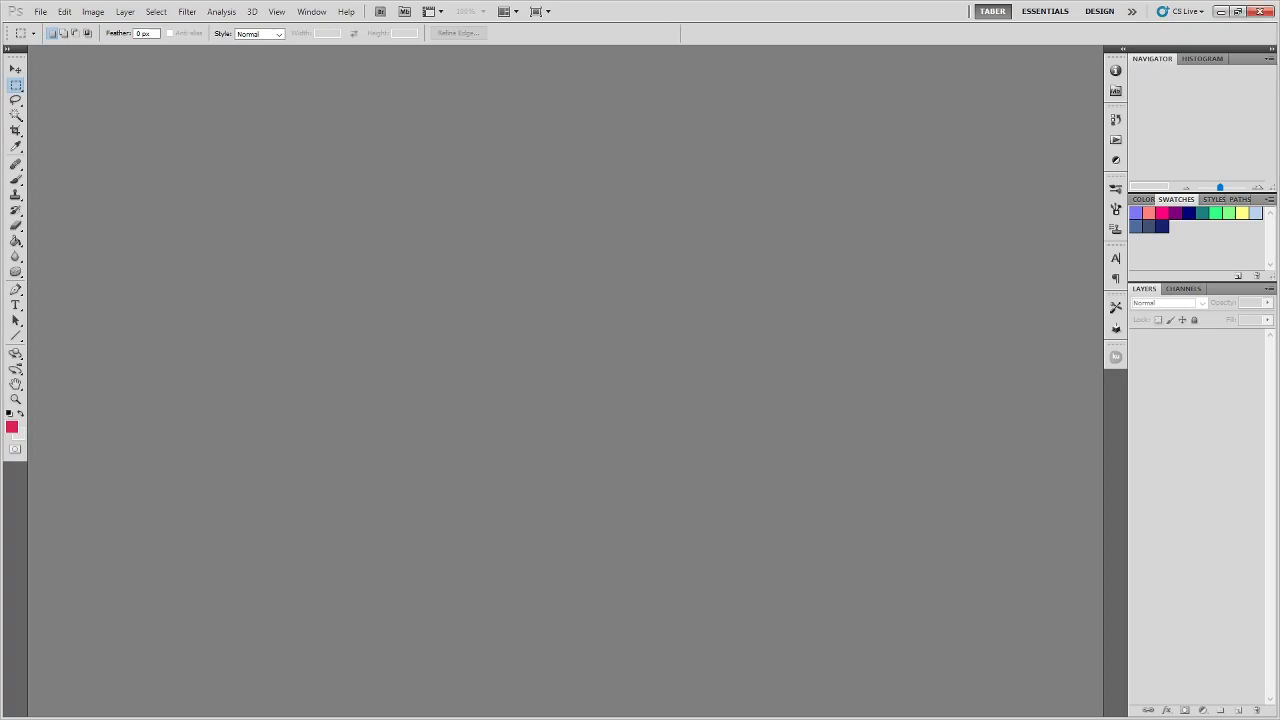
left_click_drag(1, 400, 517, 303)
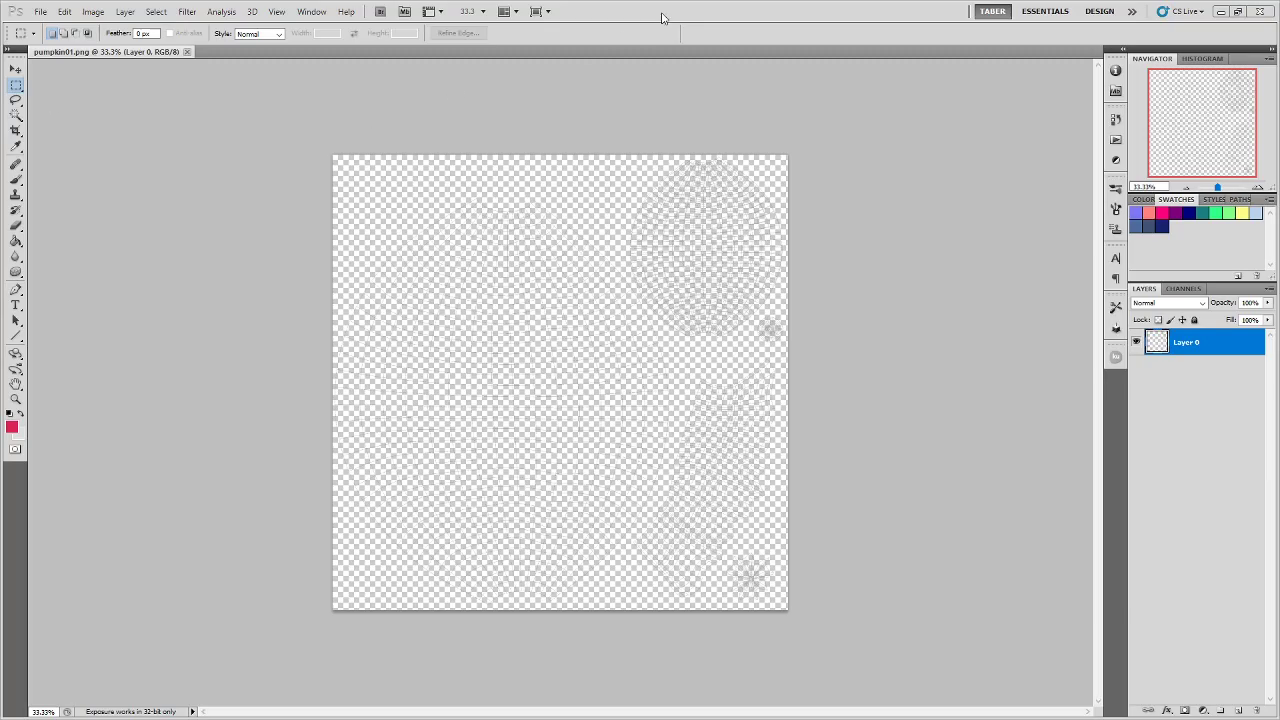
Examine the faint UV wireframe lines of pumpkin01.png across the transparent canvas, both in detail and as a whole
key("ctrl+plus")
key("ctrl+plus")
key("ctrl+plus")
key("ctrl+plus")
key("ctrl+plus")
key("ctrl+plus")
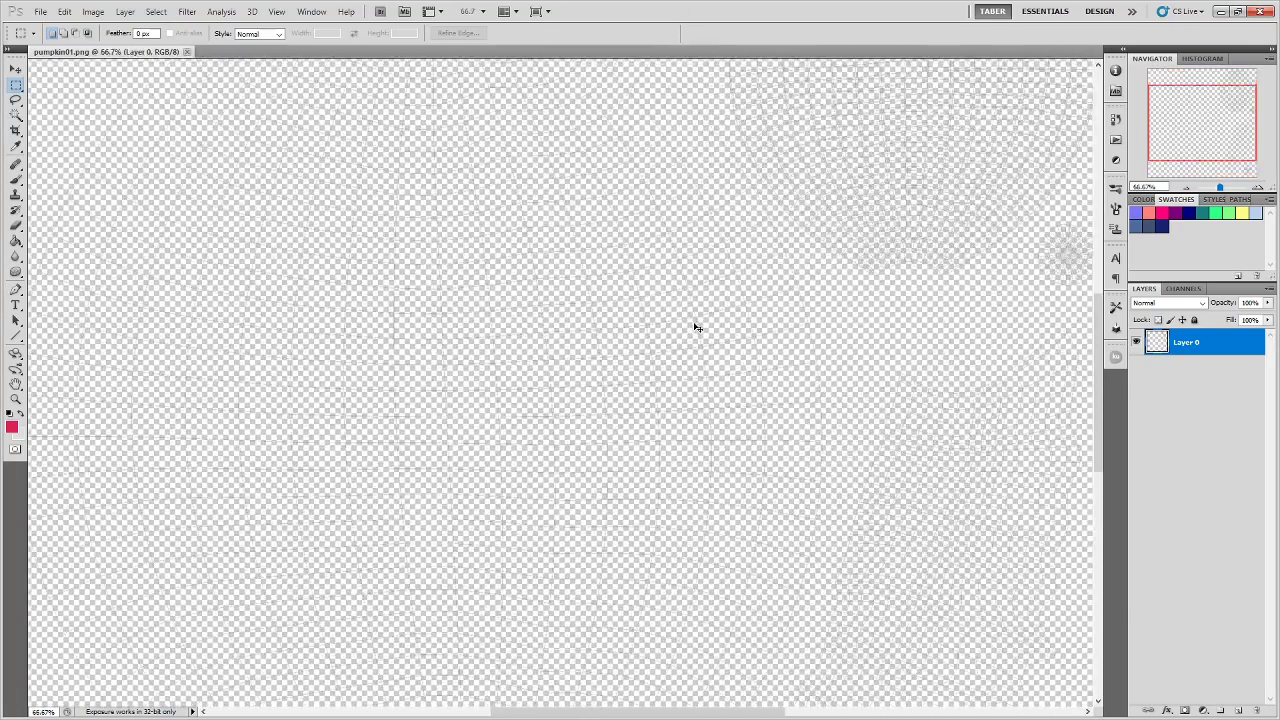
key("ctrl+plus")
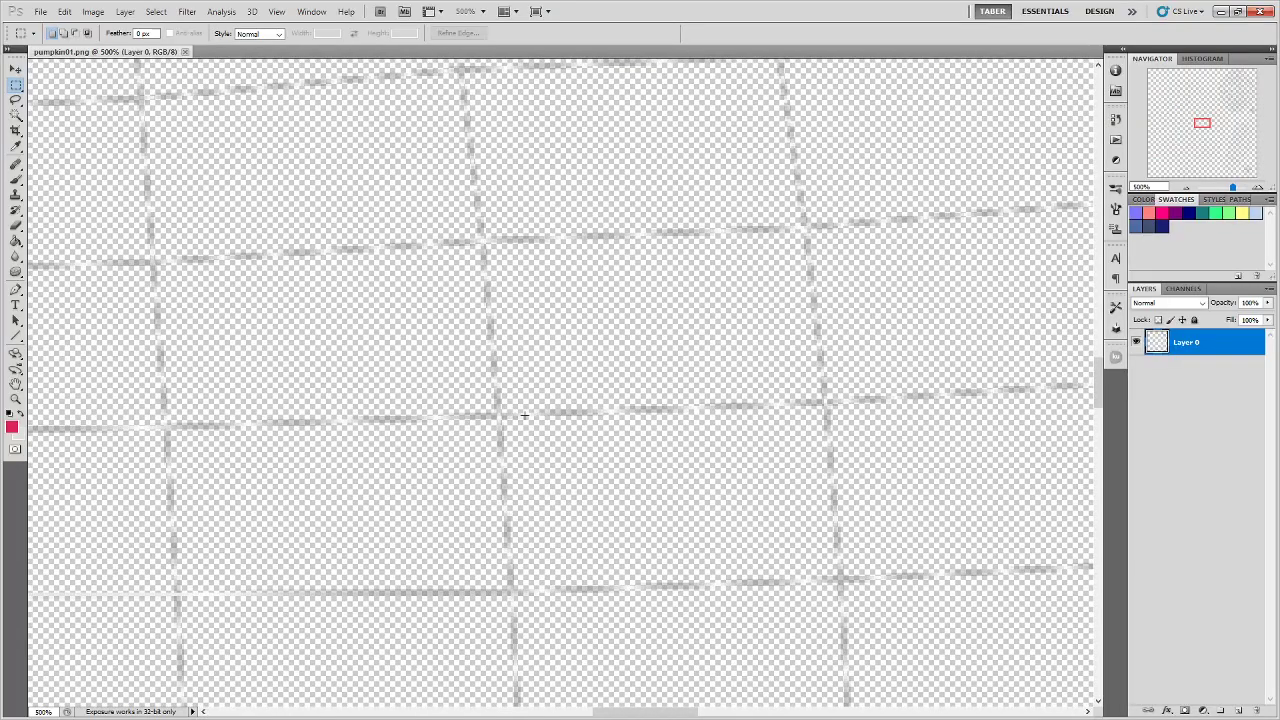
key("ctrl+minus")
key("ctrl+minus")
key("ctrl+minus")
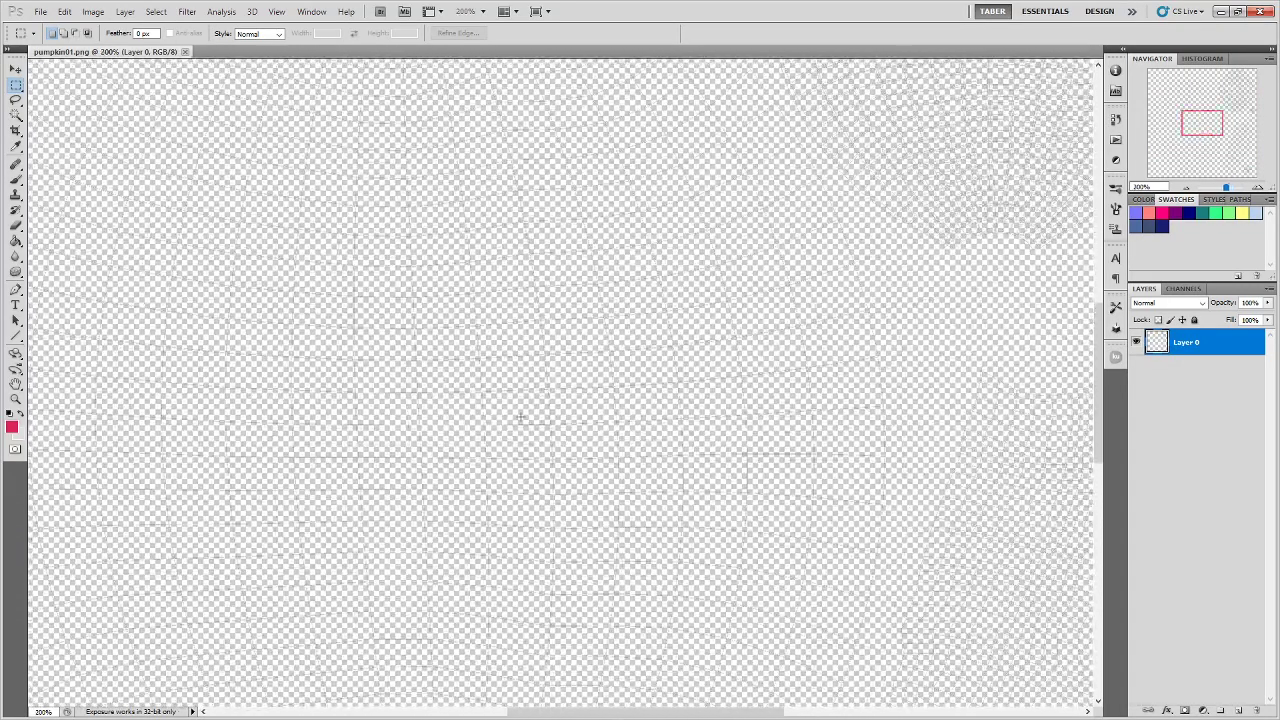
key("ctrl+minus")
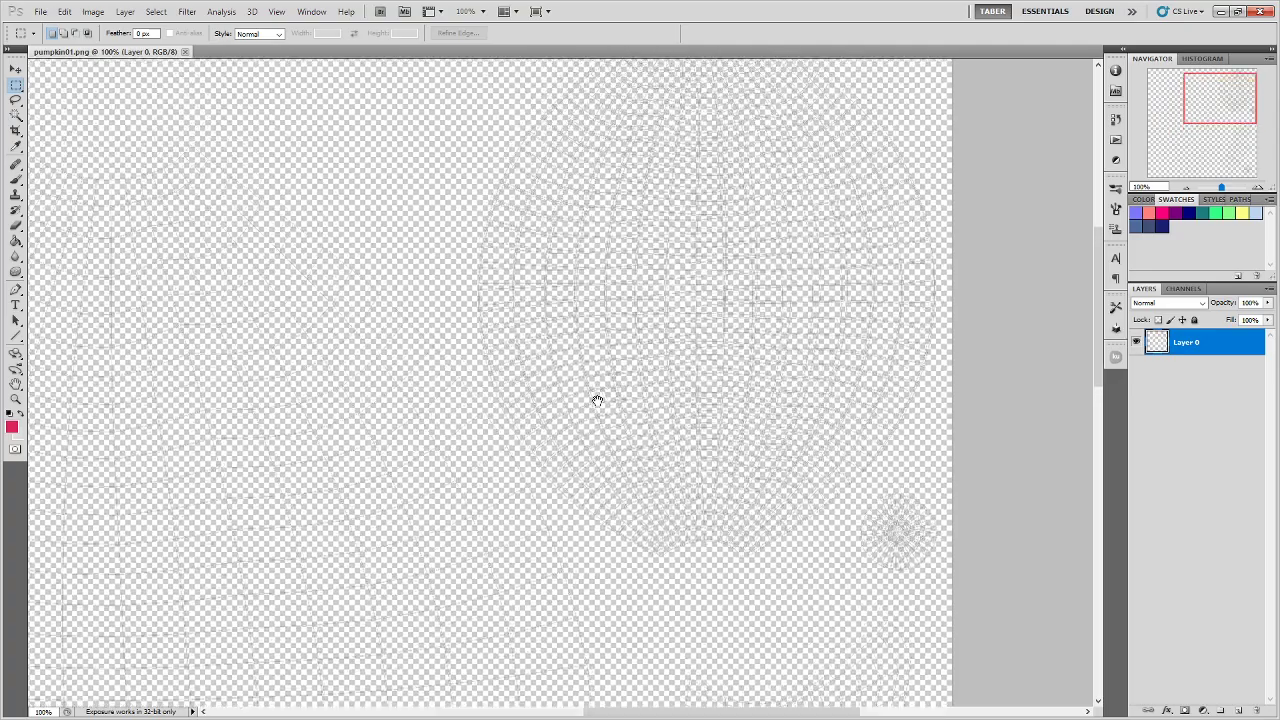
key("ctrl+minus")
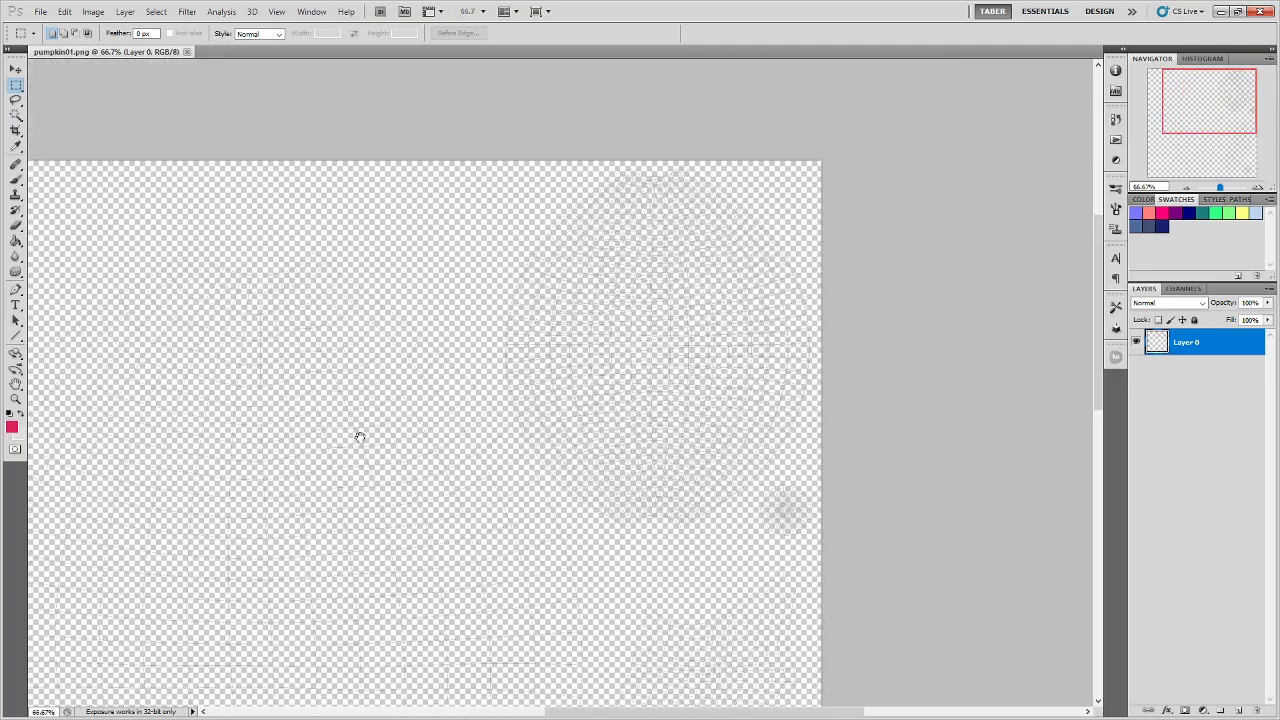
left_click_drag(360, 437, 591, 323)
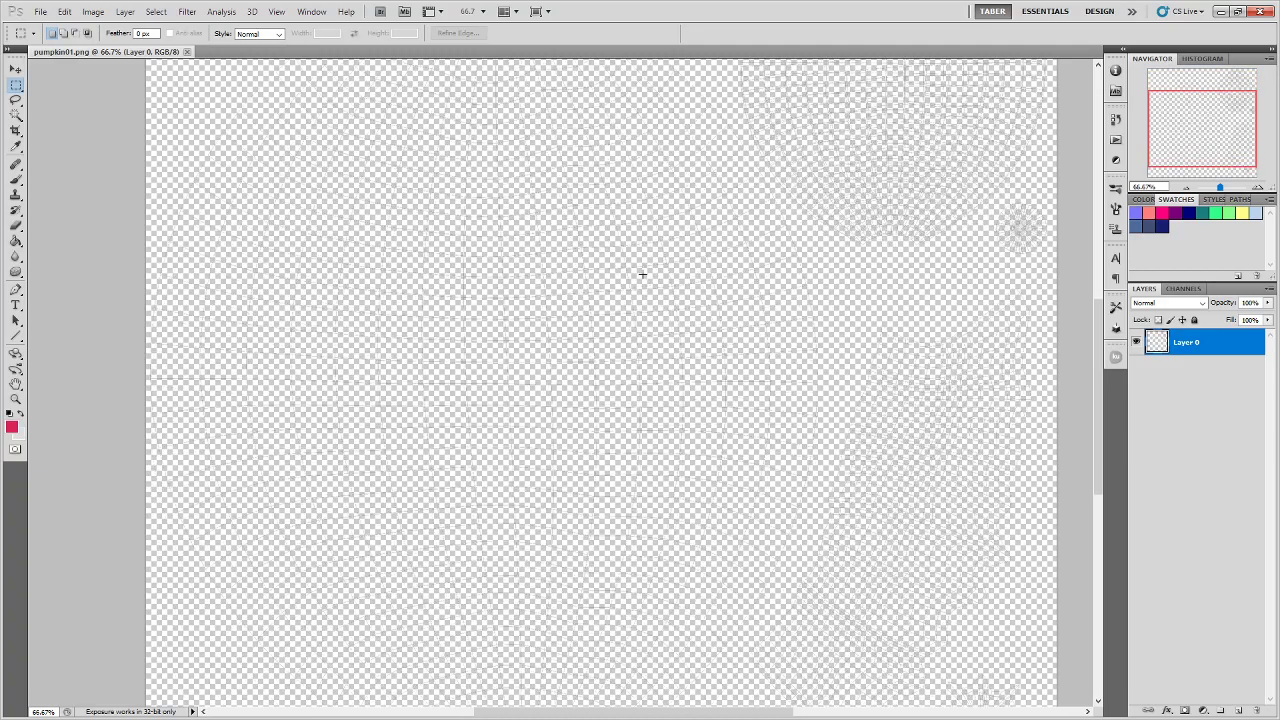
key("ctrl+minus")
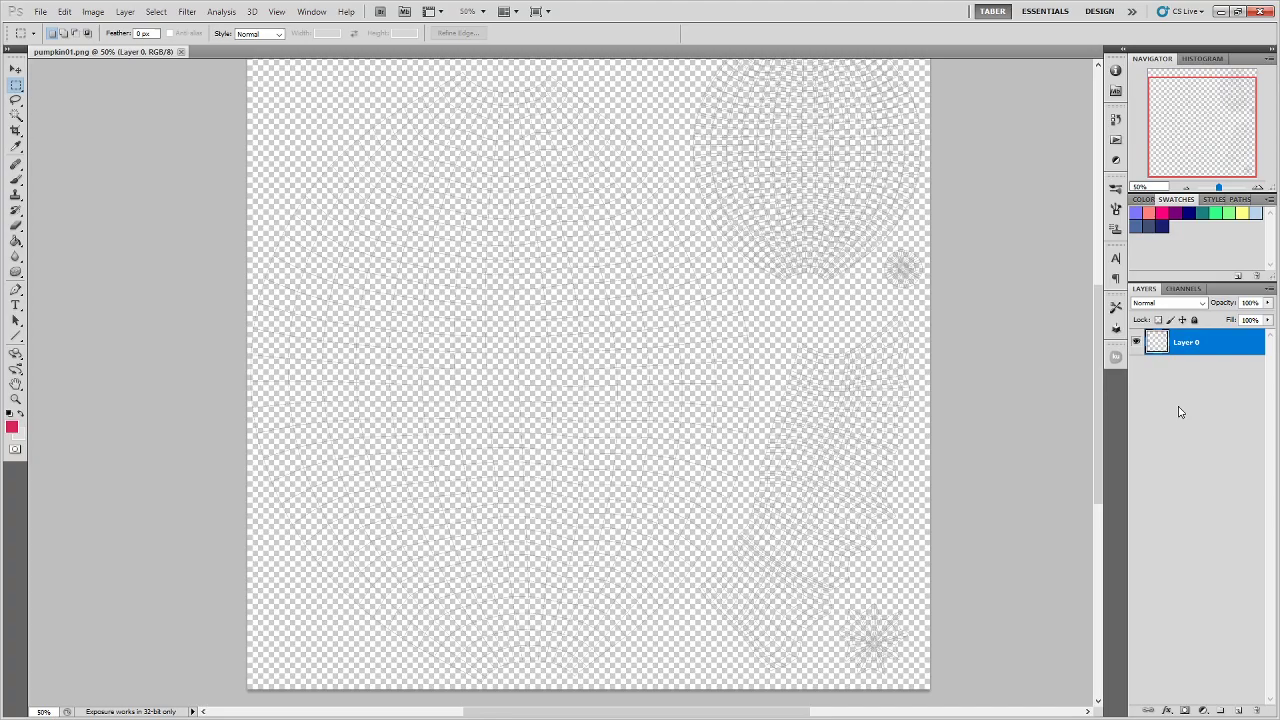
Rename the wireframe layer to UV and lock its transparent pixels
double_click(1193, 344)
type("UV")
key("Return")
key("slash")
Add a new layer beneath the UV layer and fill it with the pinkish-red foreground colour using the Paint Bucket
left_click(1239, 710)
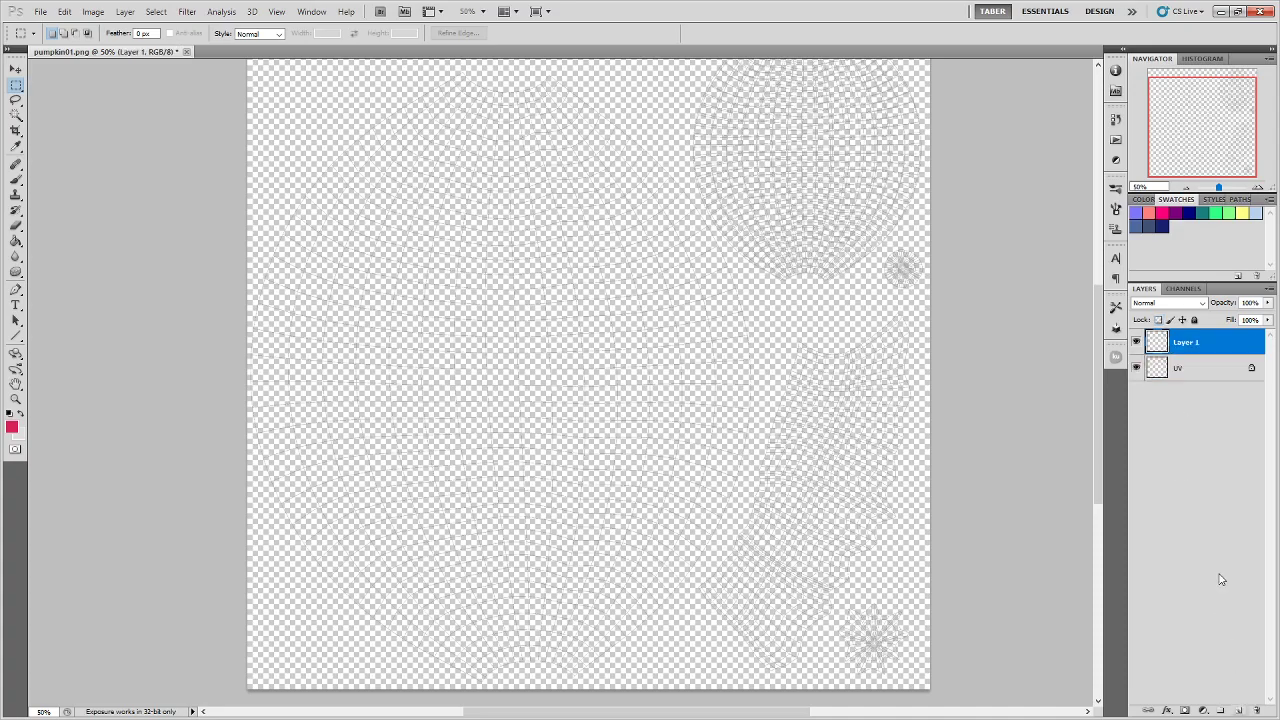
left_click_drag(1218, 346, 1215, 410)
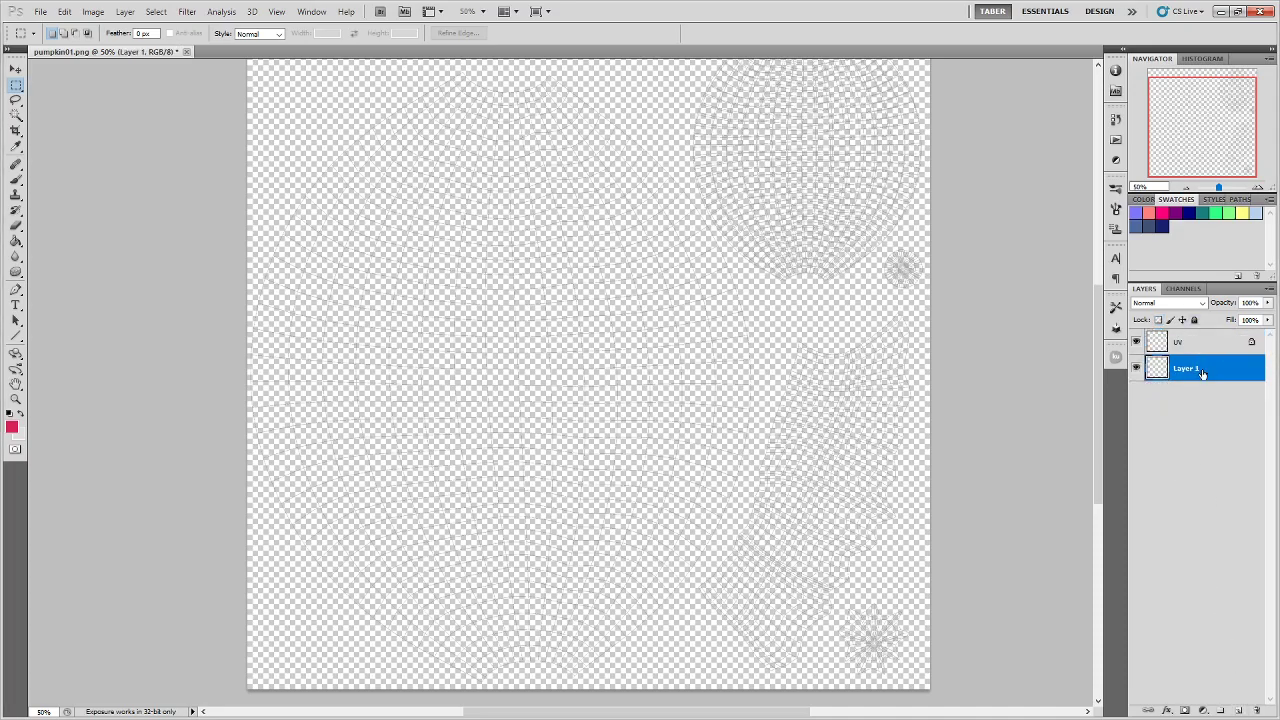
left_click(16, 241)
left_click(526, 339)
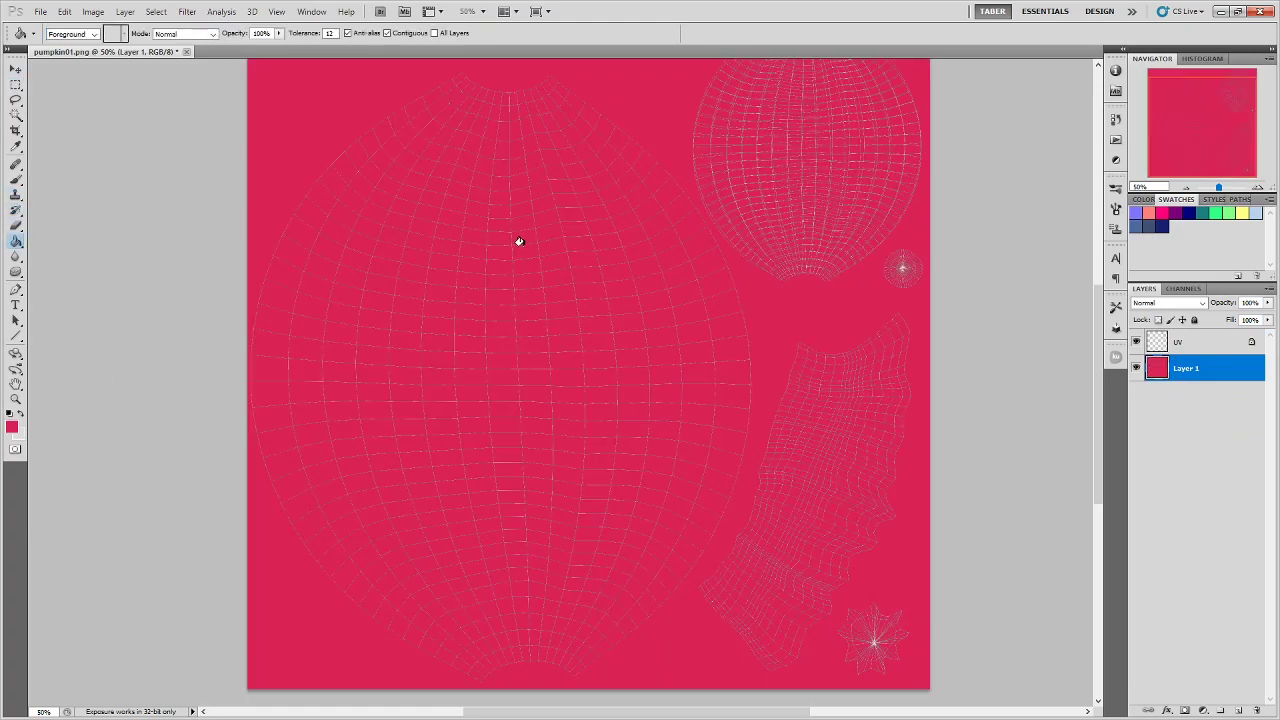
Set the UV layer's blend mode to Multiply over the pinkish-red base layer
scroll(524, 249, "up", 3, "alt")
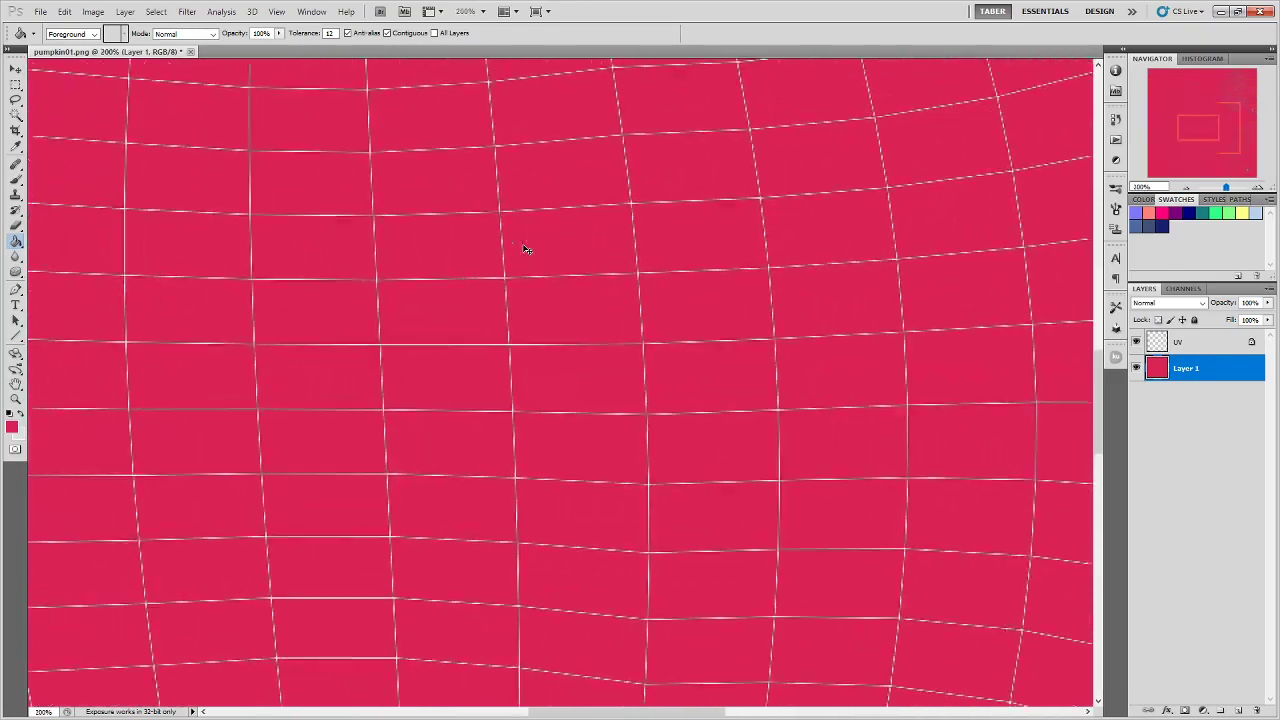
scroll(524, 249, "up", 1, "alt")
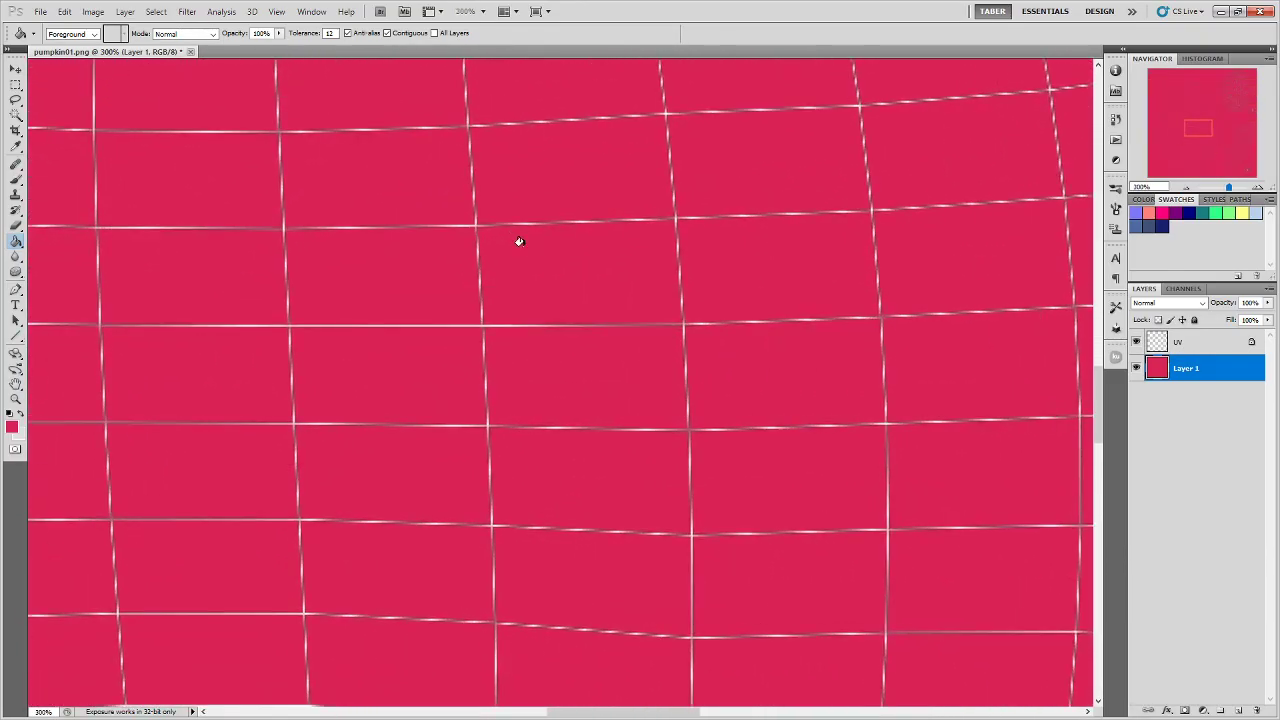
scroll(521, 245, "down", 3, "alt")
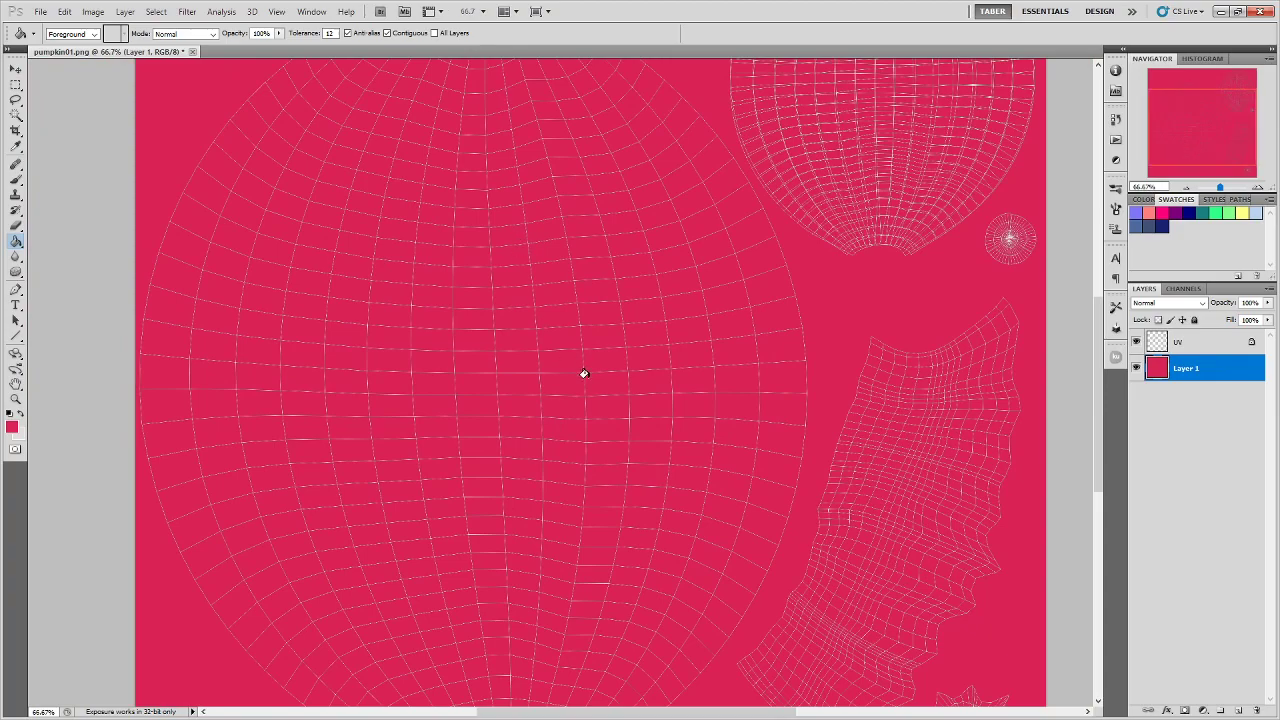
left_click(1210, 345)
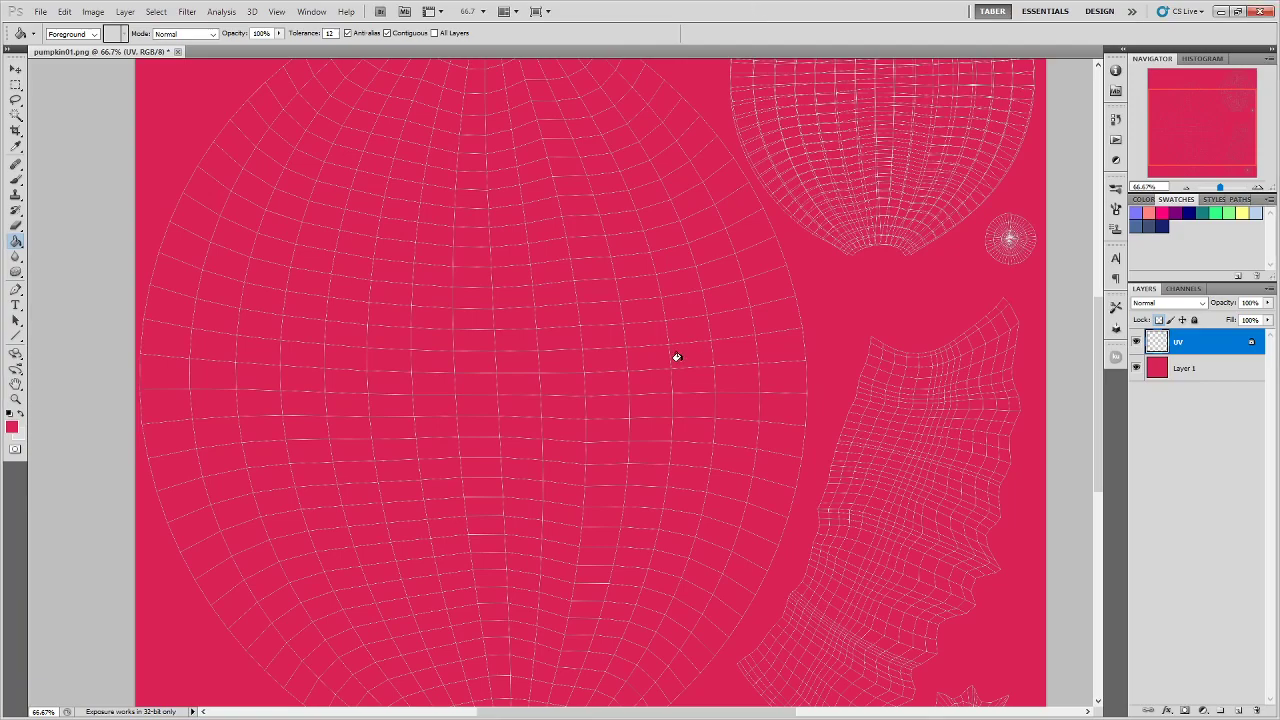
left_click(1188, 304)
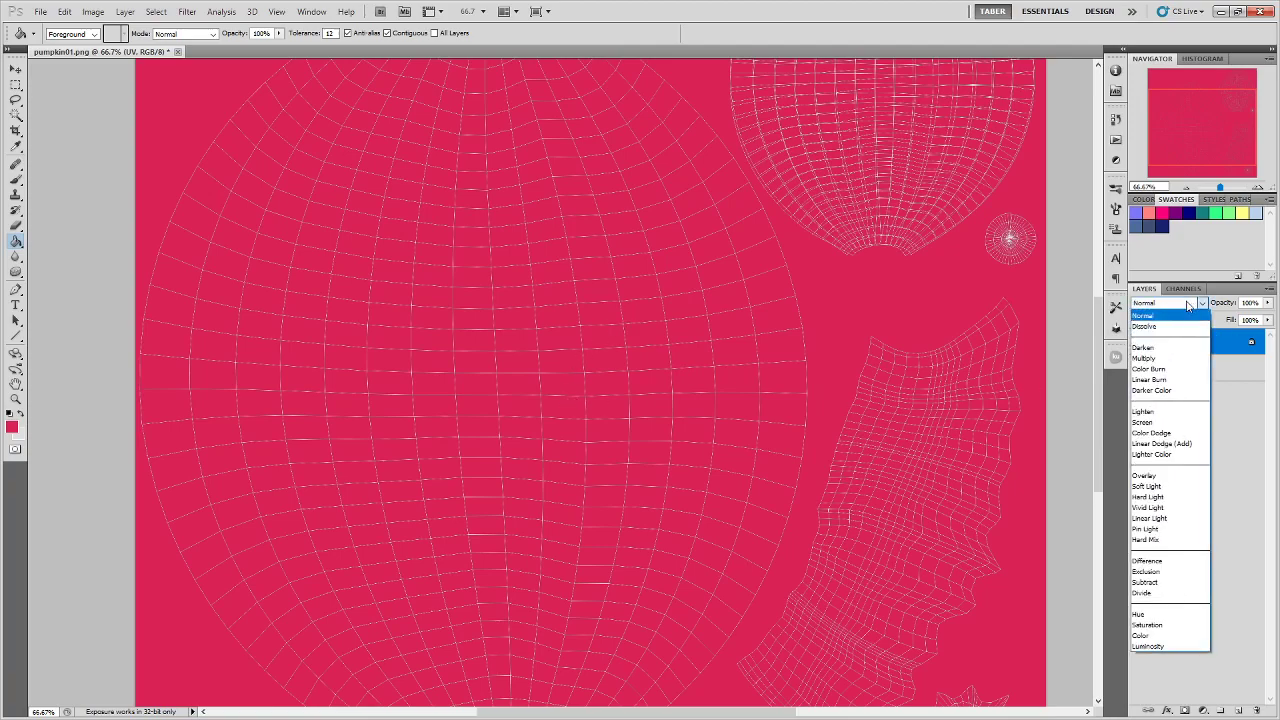
left_click(1176, 359)
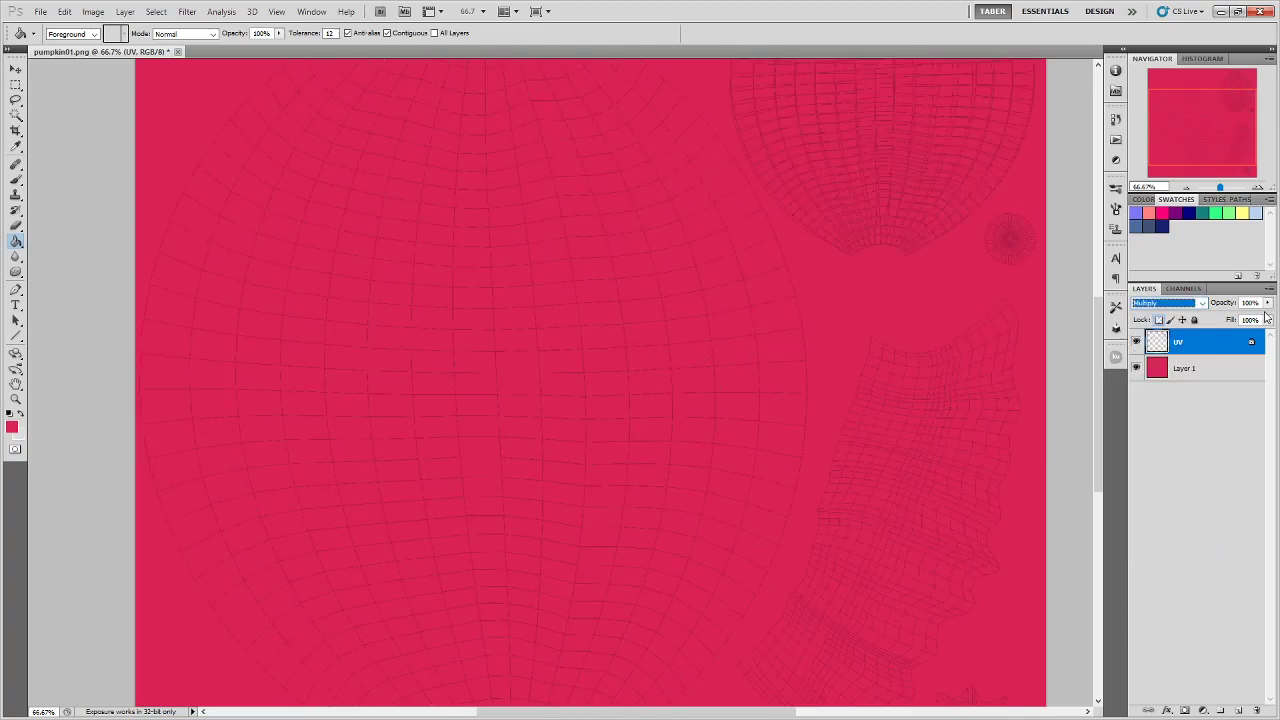
Try the Screen blend mode on the UV layer for comparison and return it to Multiply
left_click(1185, 304)
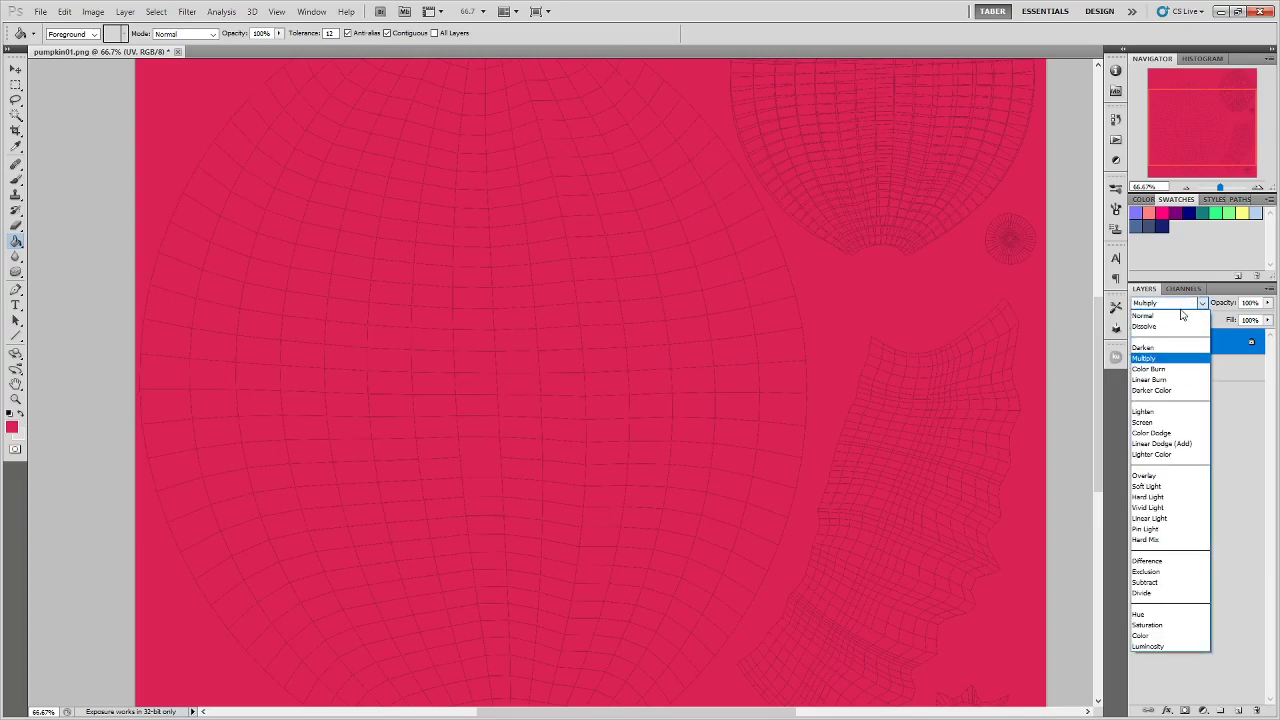
left_click(1158, 424)
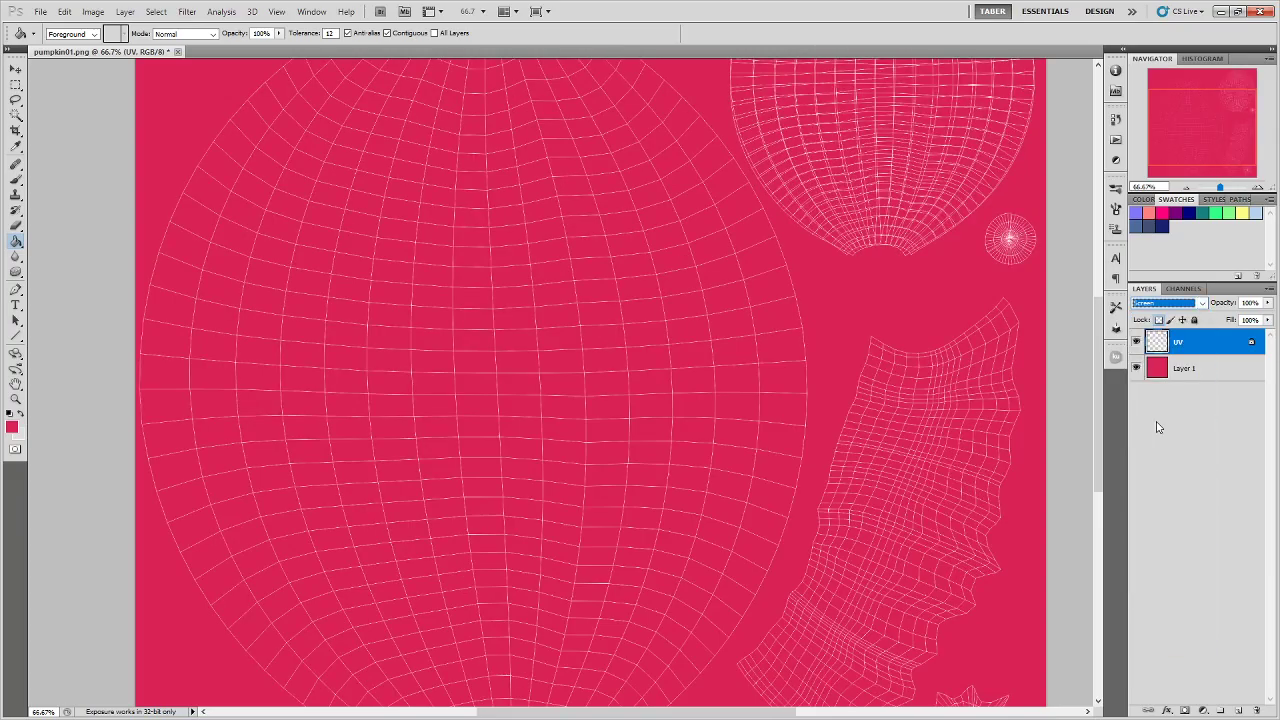
left_click(1185, 304)
left_click(1175, 359)
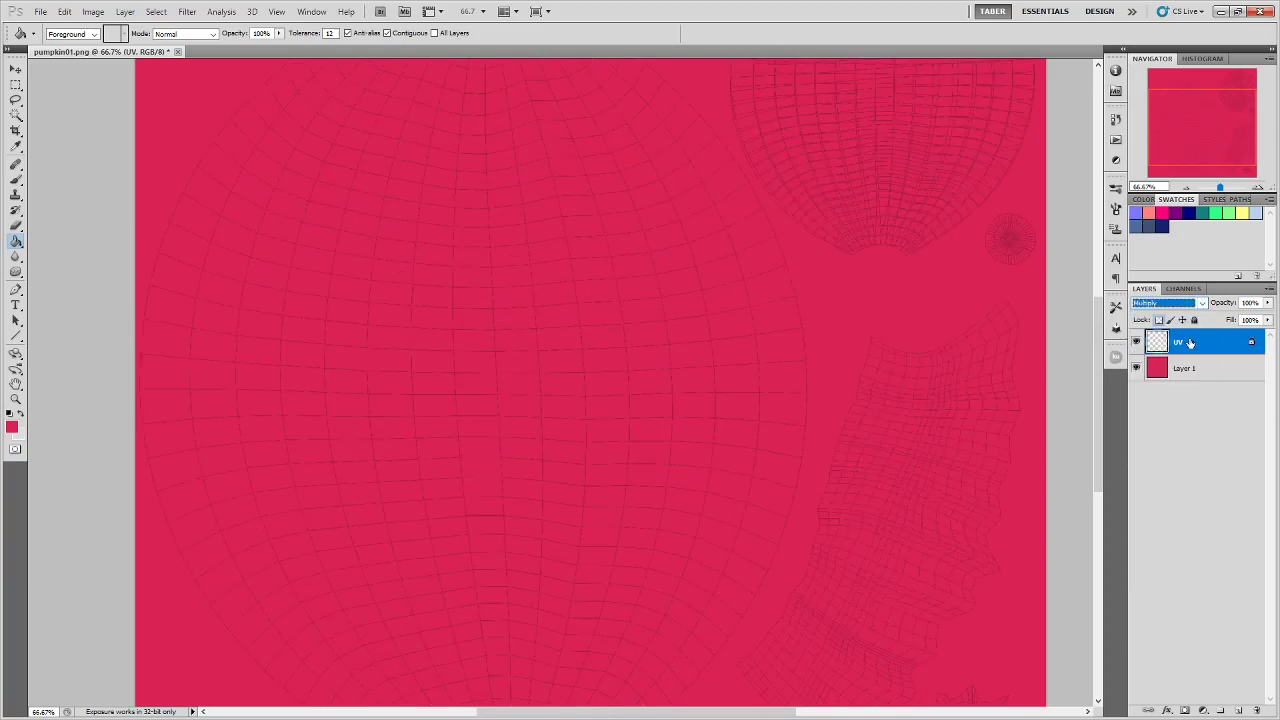
Swap the foreground and background colours and fill Layer 1 with the light grey using the Paint Bucket
scroll(572, 369, "down", 2, "alt")
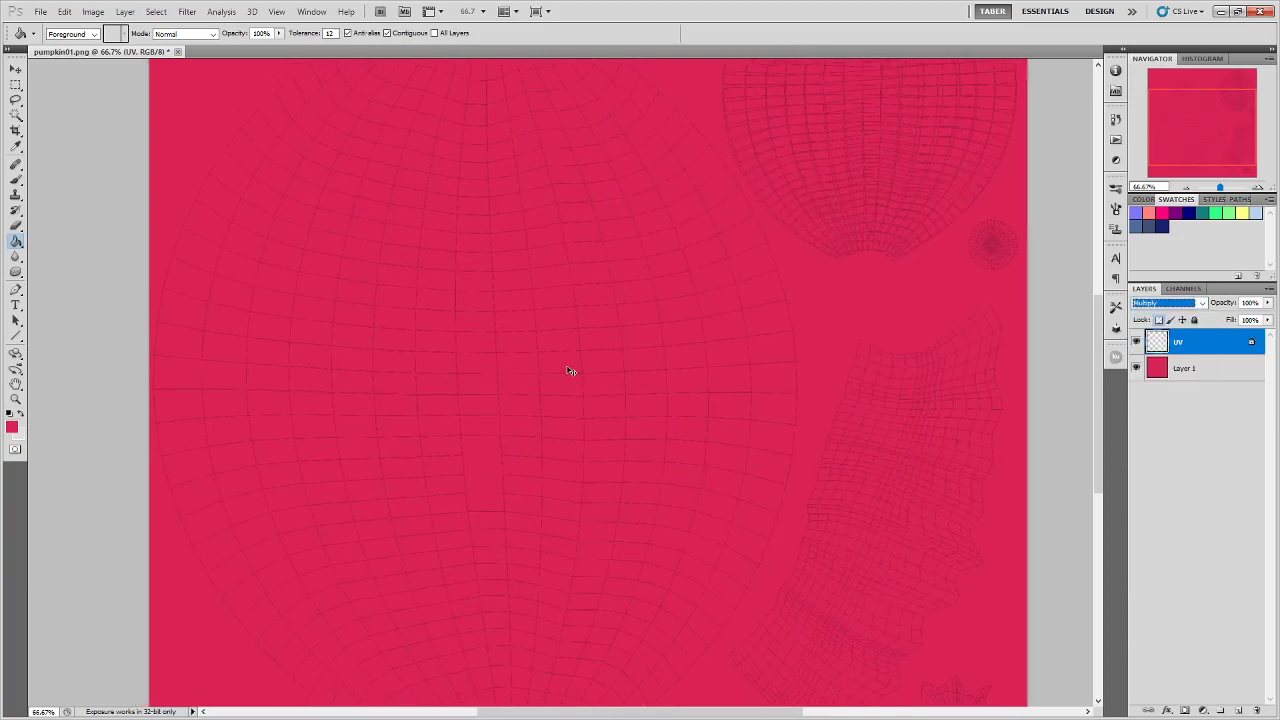
scroll(572, 369, "up", 1, "alt")
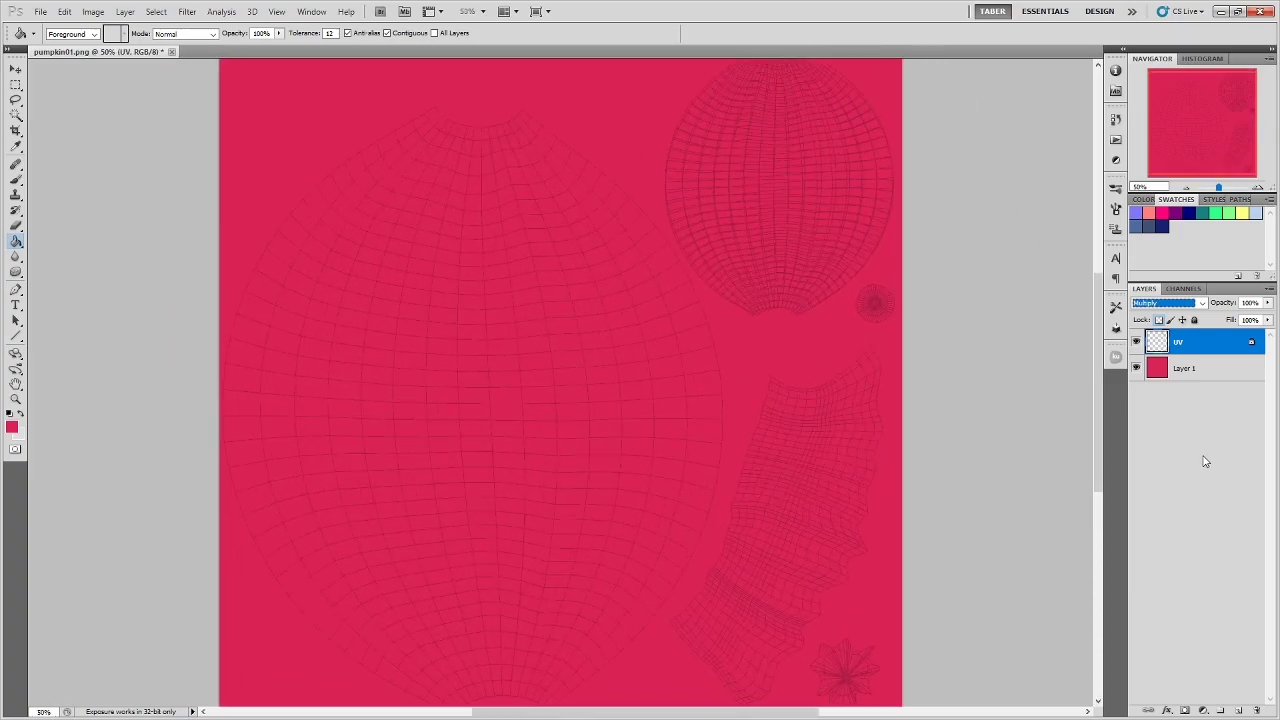
left_click(1209, 372)
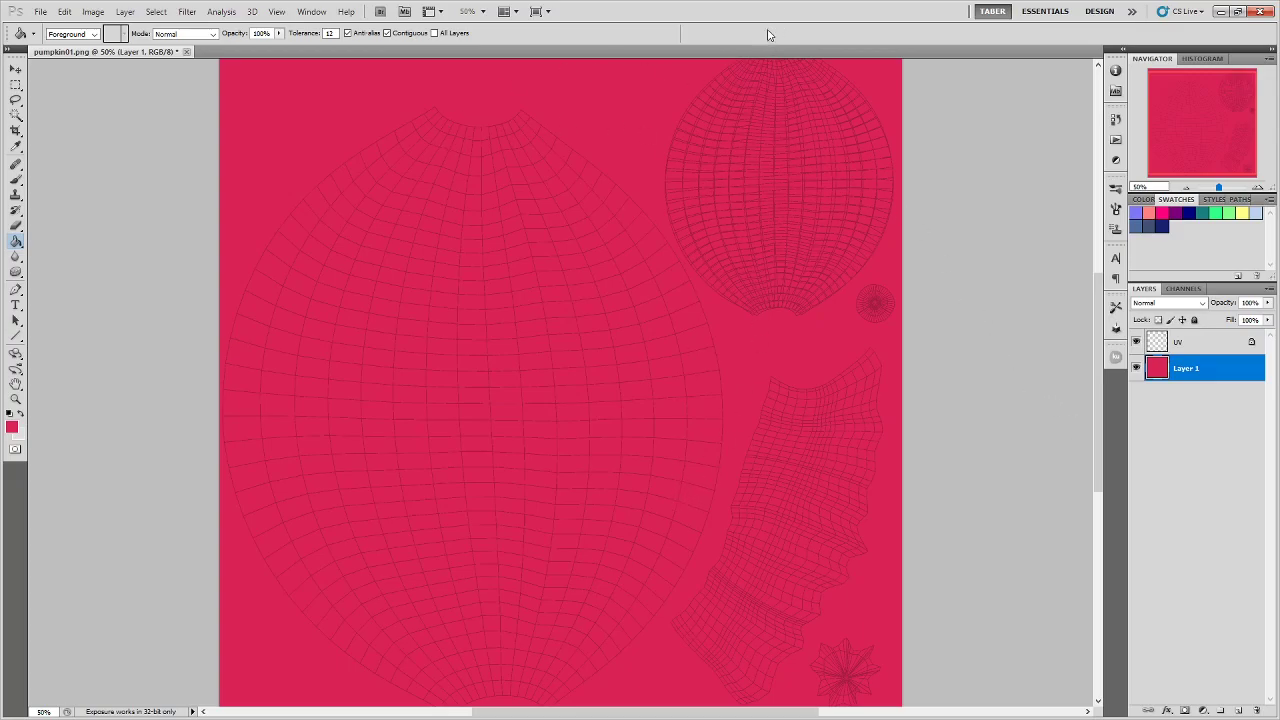
left_click(16, 180)
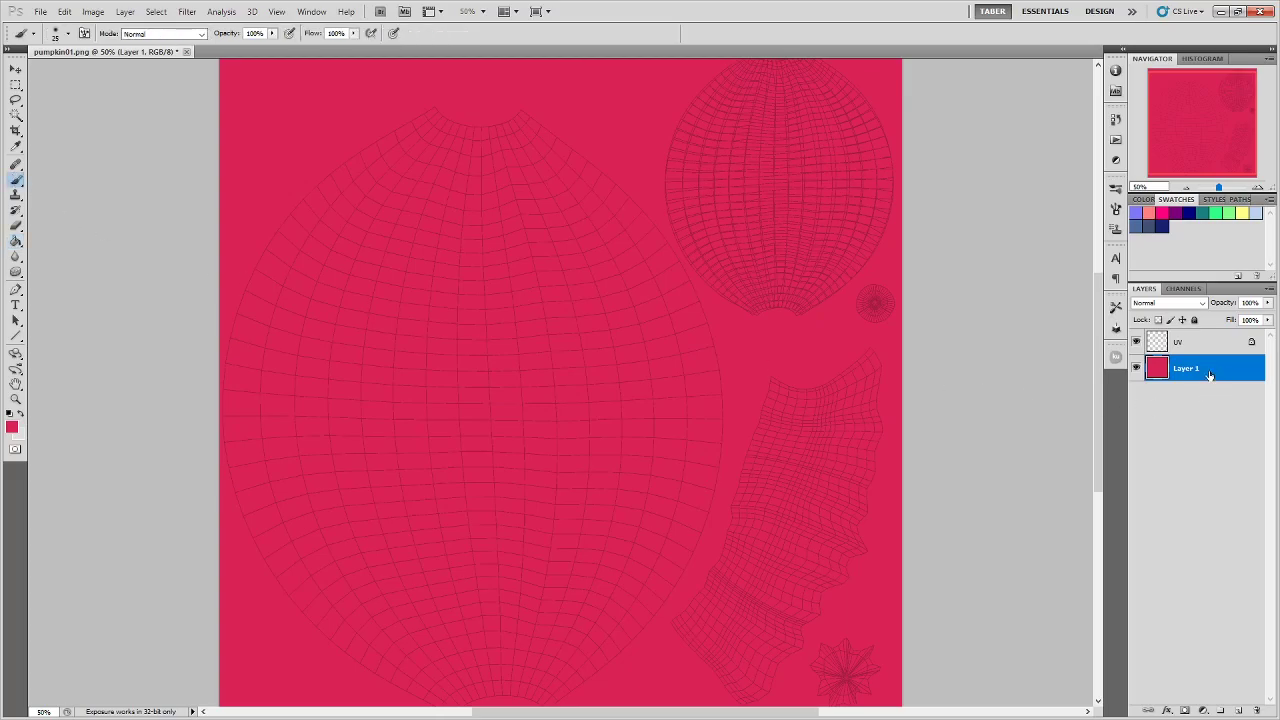
left_click(20, 414)
left_click(16, 242)
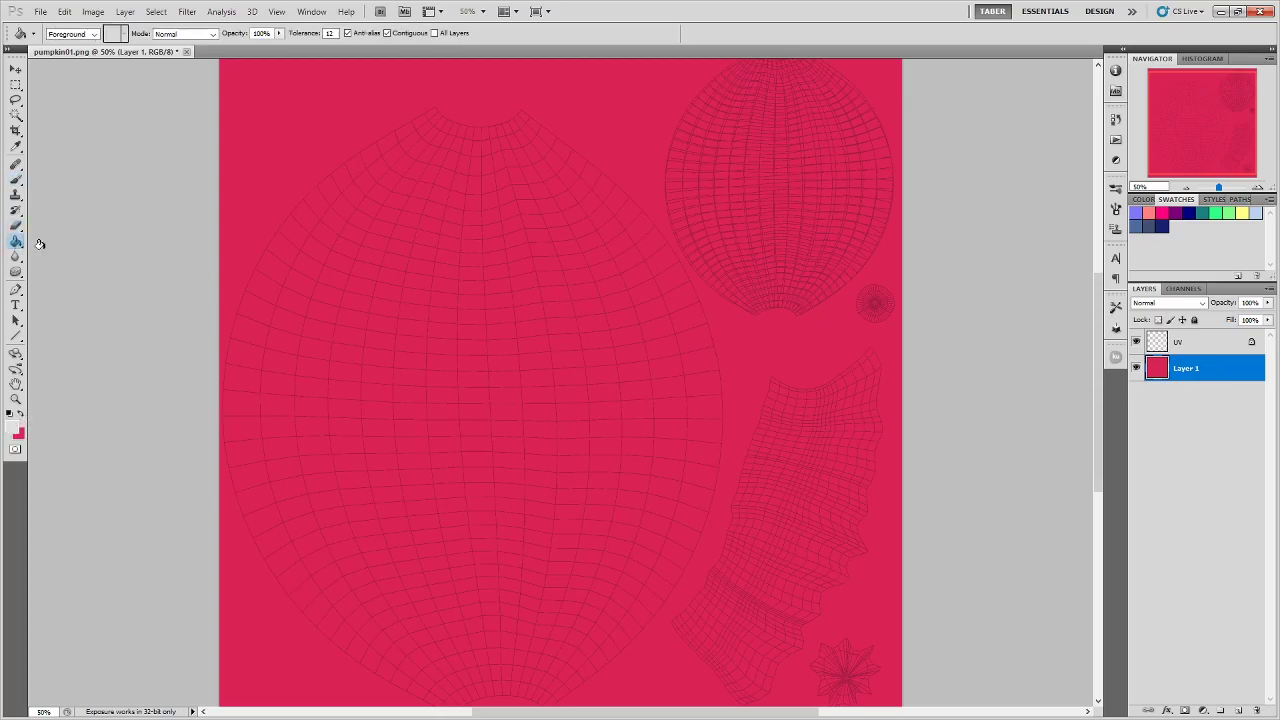
left_click(349, 317)
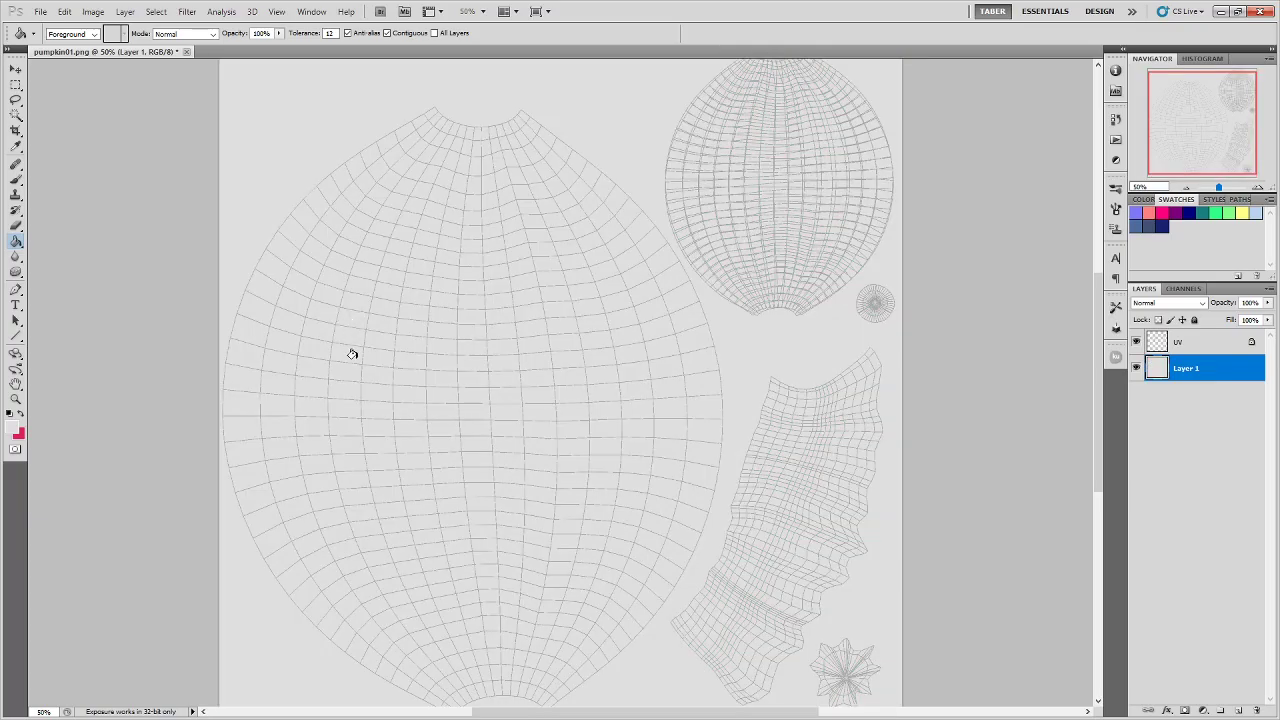
Pick a pumpkin orange with a hue of about 38° as the foreground colour and fill Layer 1 with it
left_click(11, 428)
left_click(1066, 574)
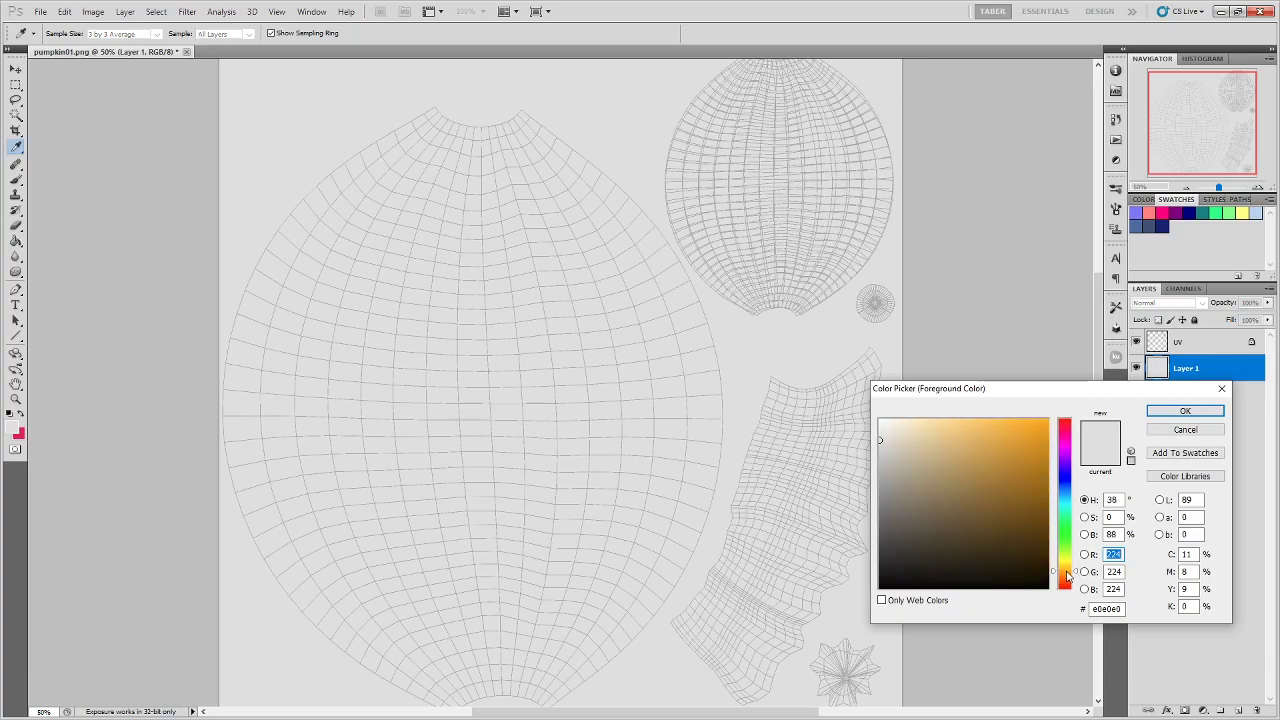
left_click(1022, 439)
left_click(1180, 411)
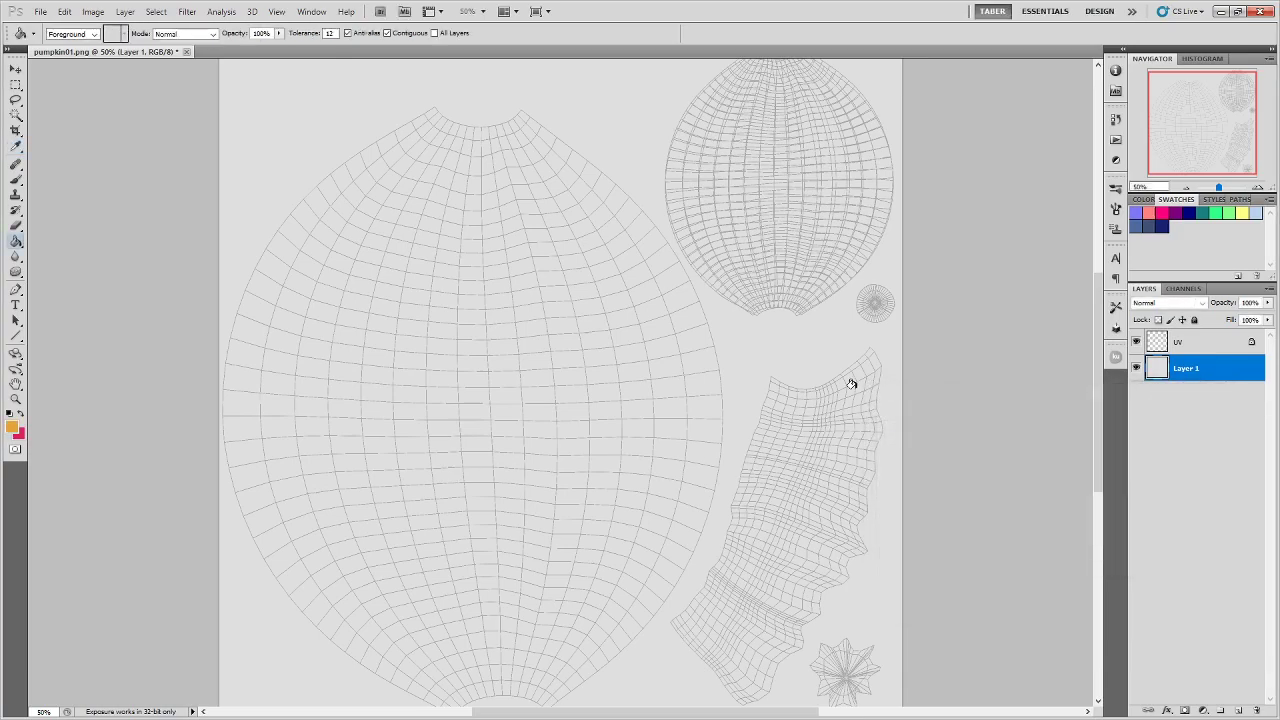
left_click(777, 459)
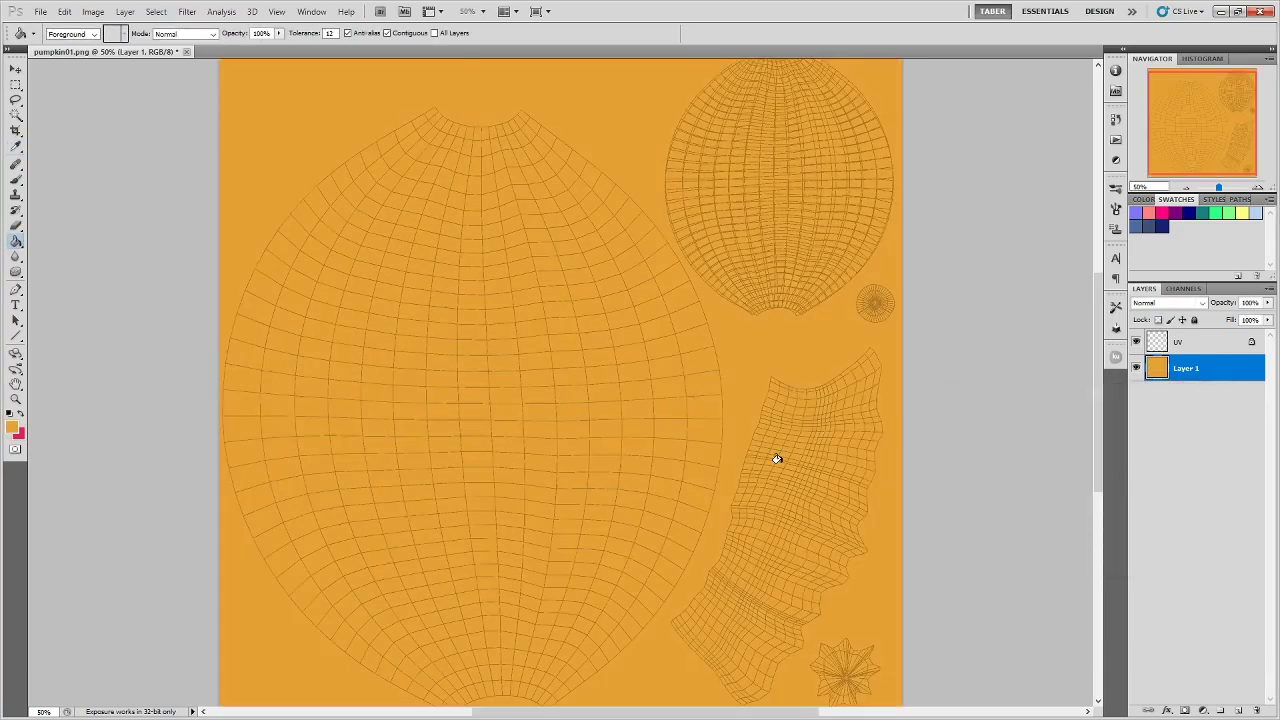
Choose the Brush tool with the Marker - Streaky preset
left_click(16, 180)
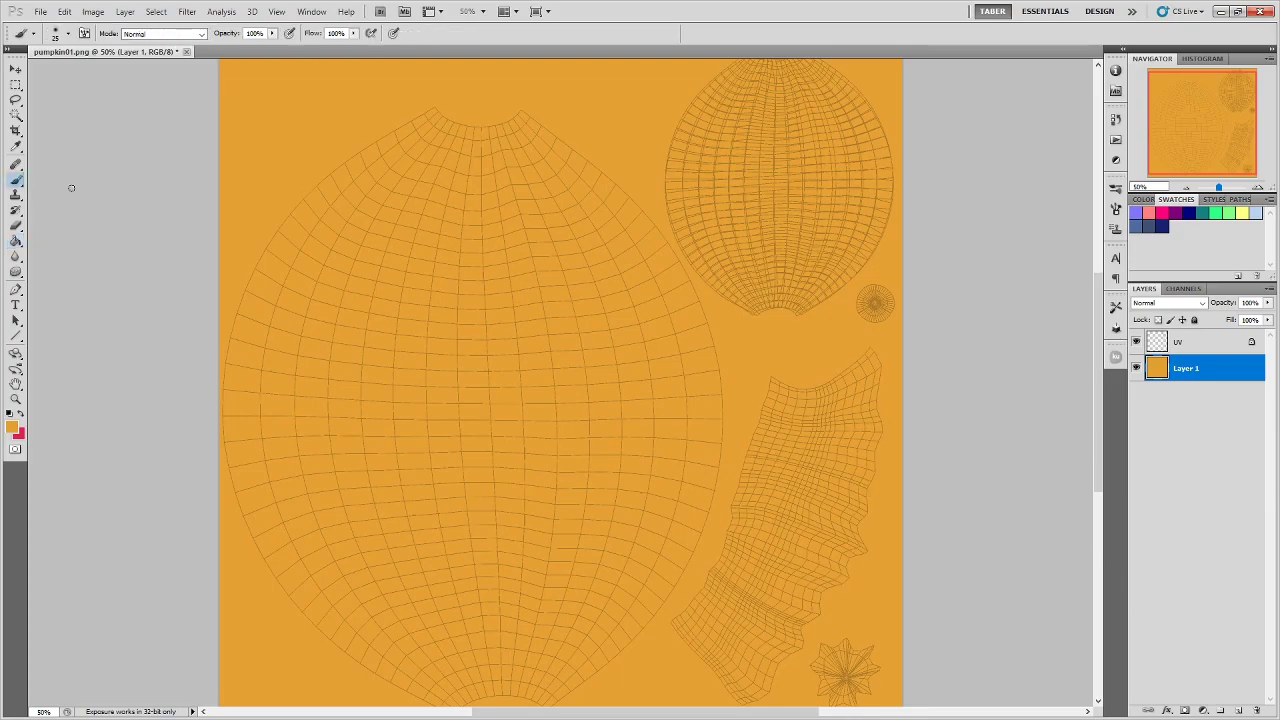
left_click(34, 35)
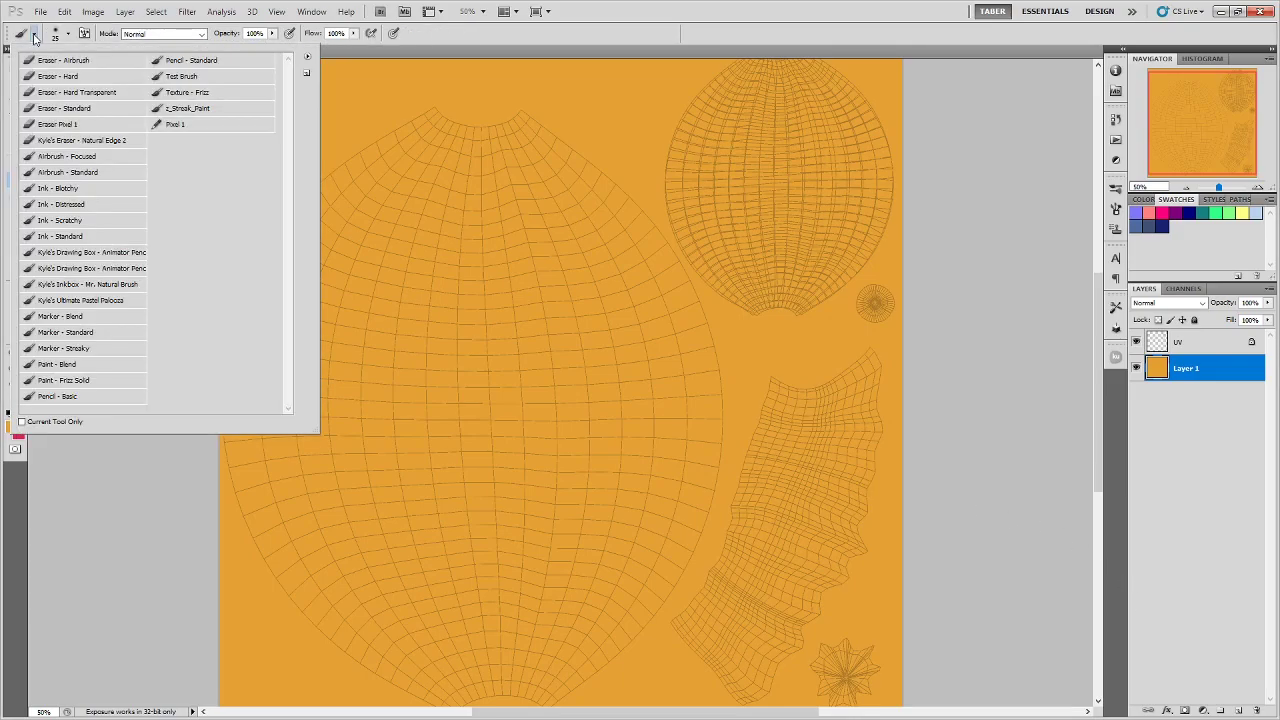
left_click(105, 349)
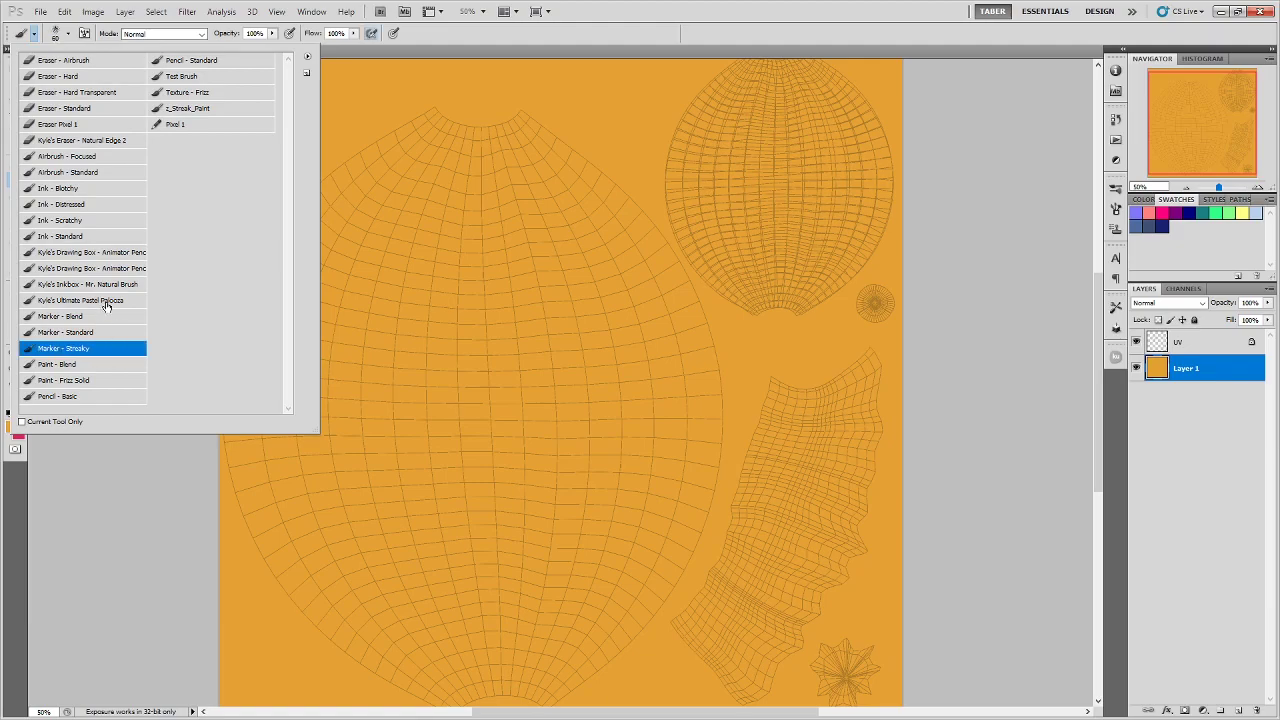
left_click(112, 93)
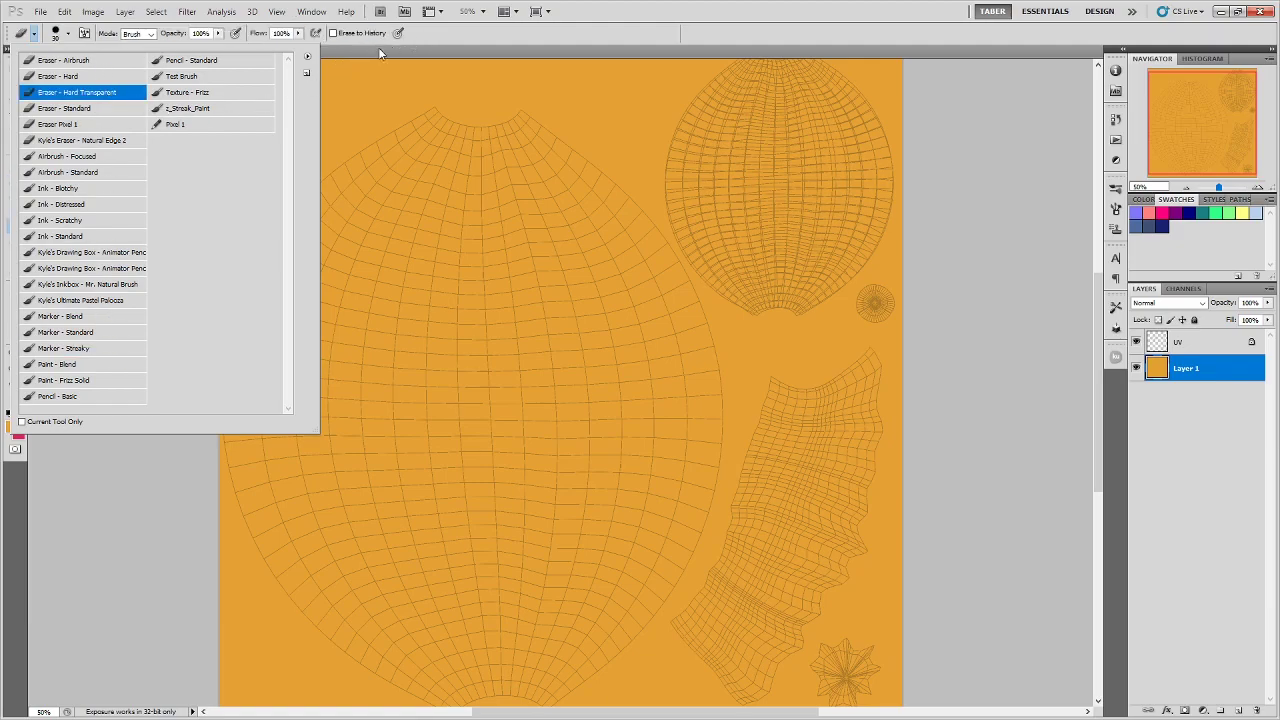
left_click(104, 348)
left_click(543, 44)
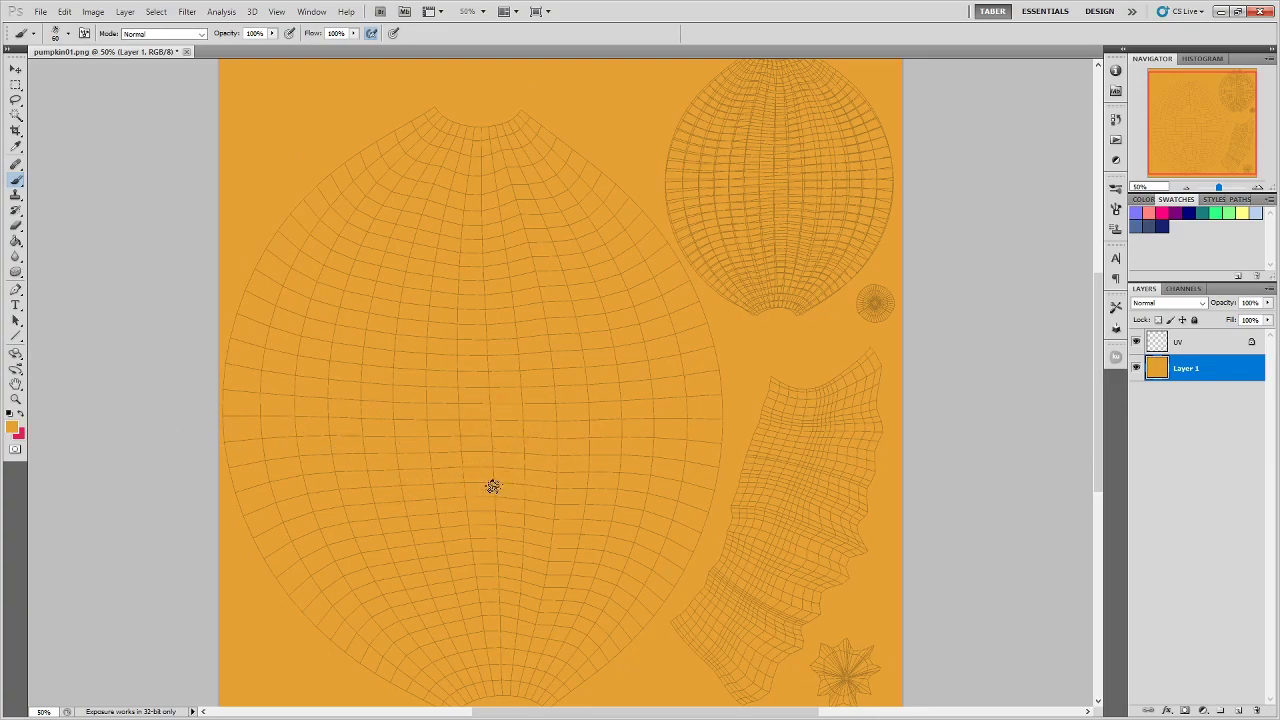
Add a new layer above the orange base and paint a pinkish-red upward arrow over the smaller round UV shell
left_click(21, 413)
mouse_move(488, 490)
left_mouse_down()
mouse_move(580, 409)
mouse_move(514, 471)
left_mouse_up()
key("ctrl+z")
left_click(1238, 710)
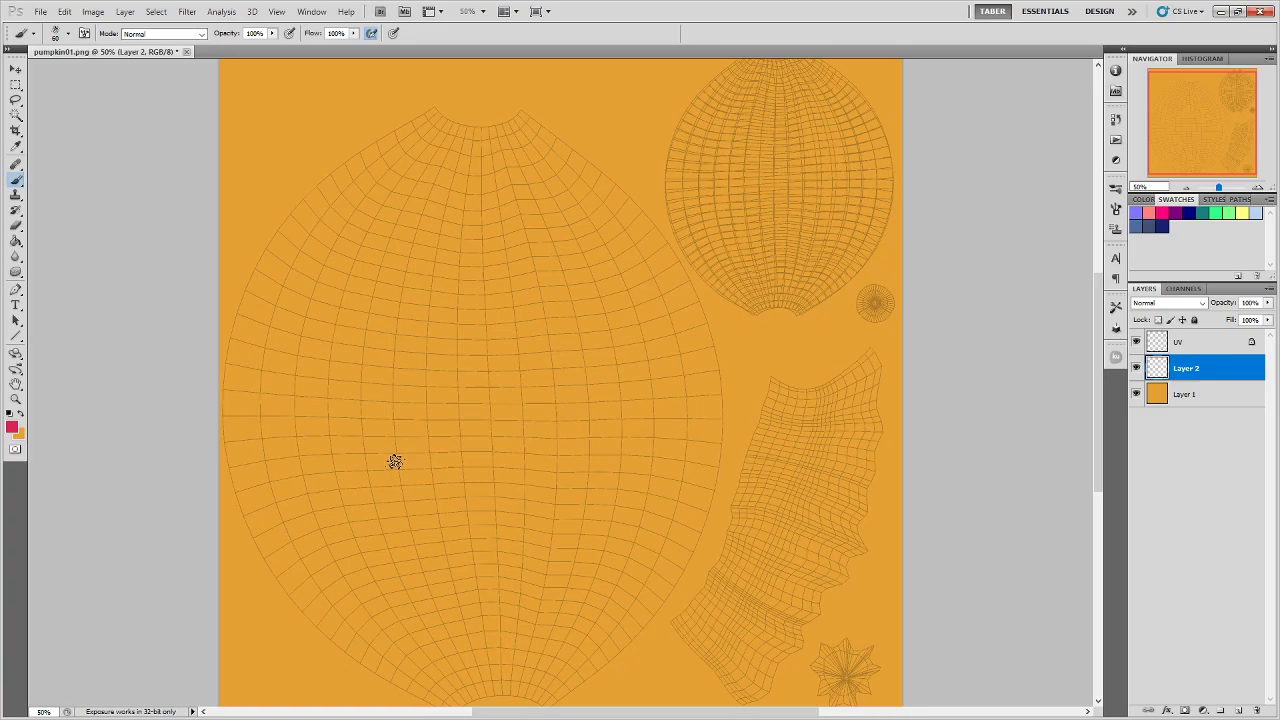
mouse_move(777, 274)
left_mouse_down()
mouse_move(779, 107)
mouse_move(808, 160)
left_mouse_up()
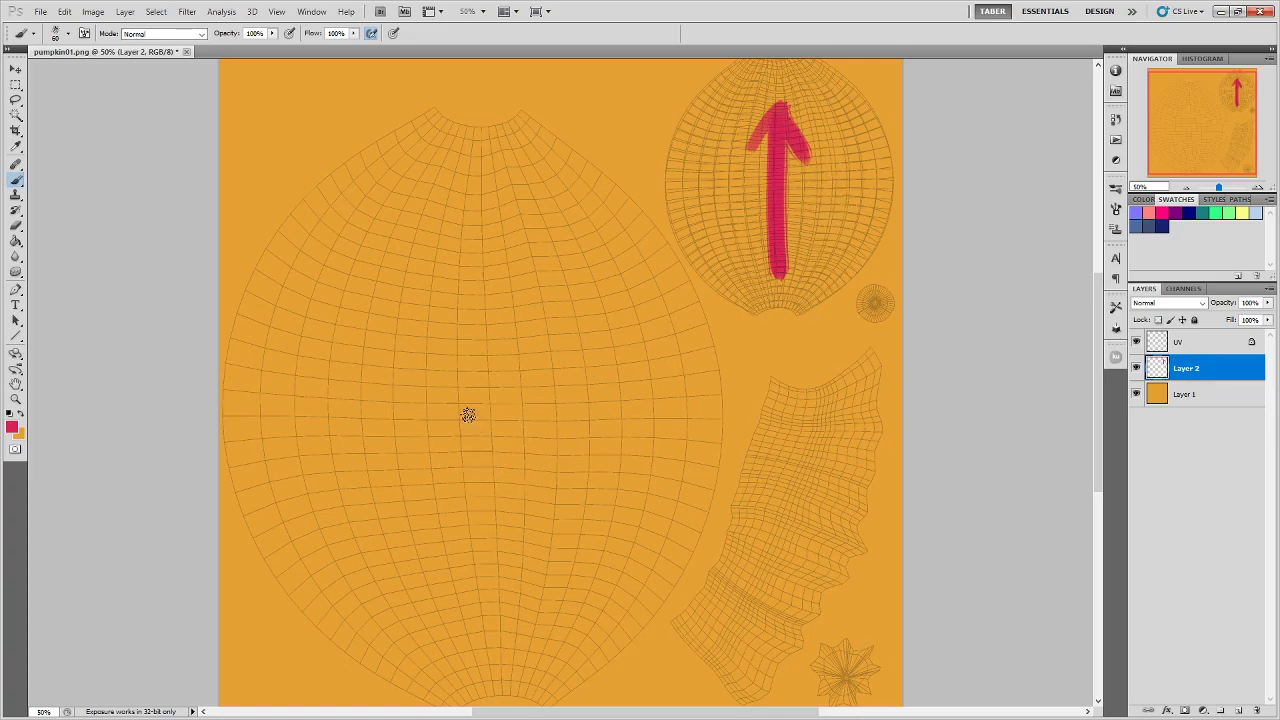
Paint a crimson smiley face on the large UV shell and a stroke along the inner edge of the fan-shaped stem shell
left_click_drag(412, 301, 420, 395)
left_click_drag(514, 303, 522, 390)
mouse_move(374, 423)
left_mouse_down()
mouse_move(400, 472)
mouse_move(573, 412)
left_mouse_up()
left_click_drag(409, 476, 383, 420)
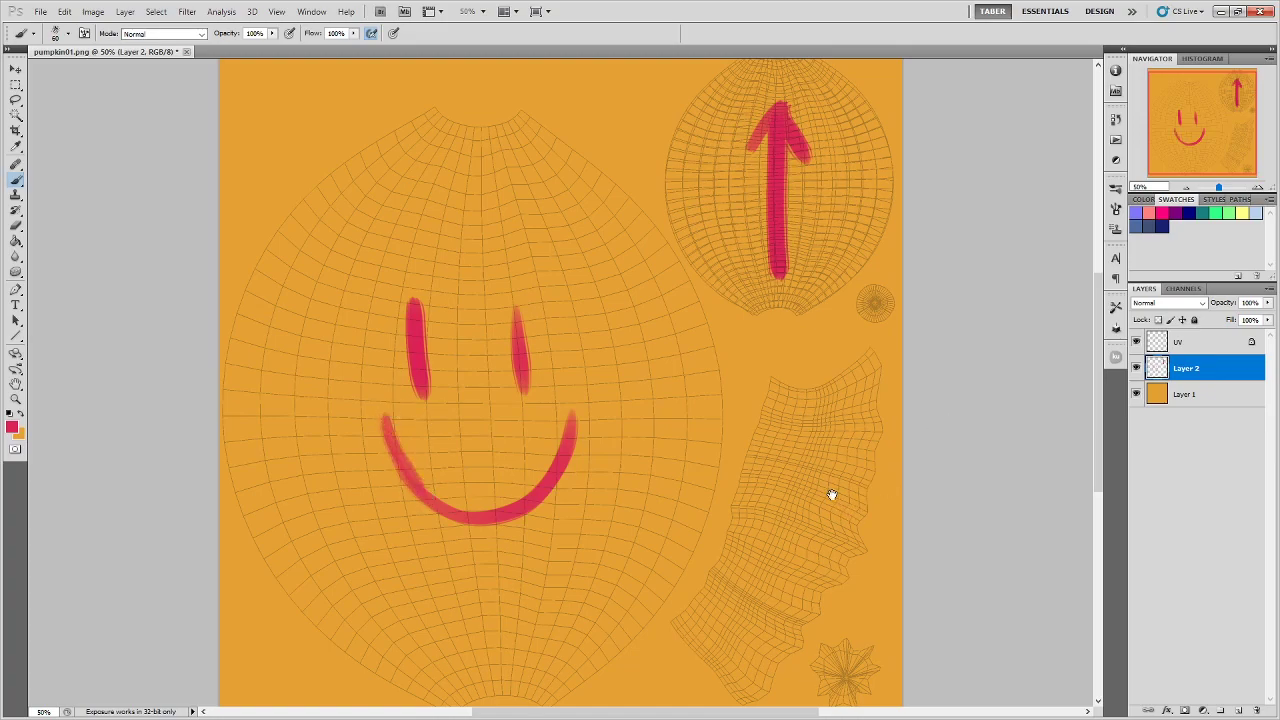
left_click_drag(831, 494, 711, 399)
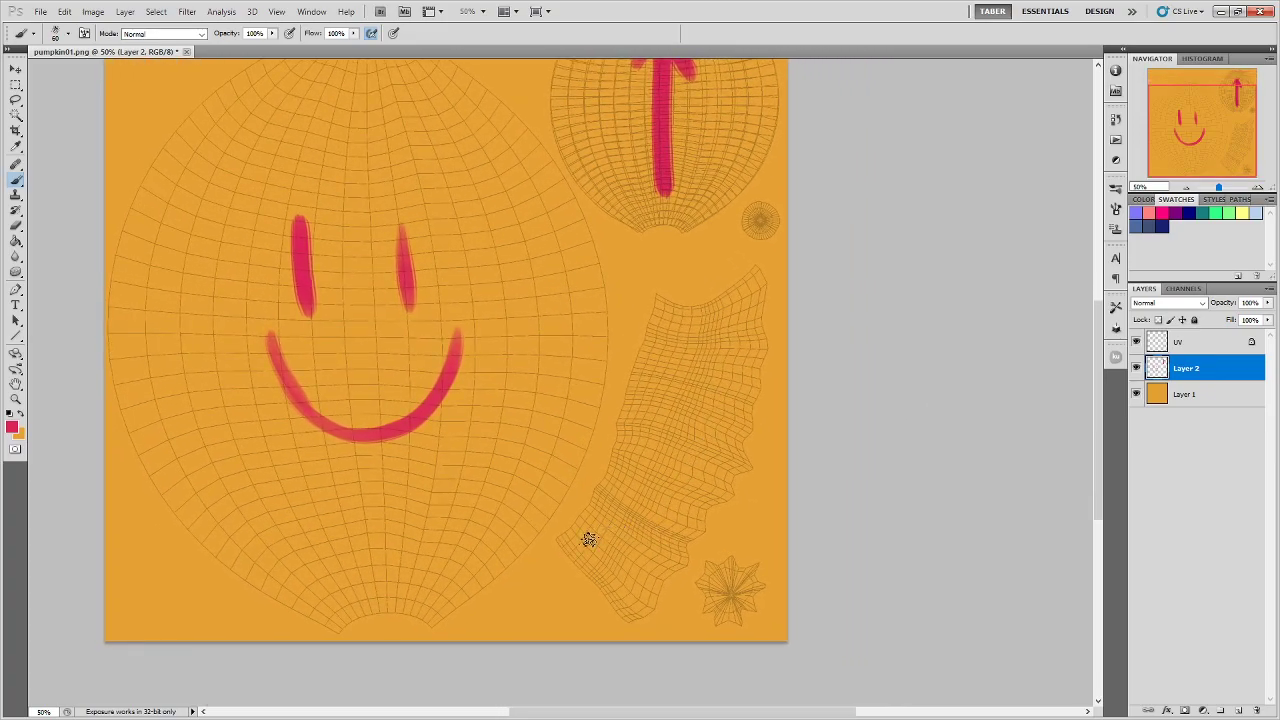
mouse_move(555, 541)
left_mouse_down()
mouse_move(614, 452)
mouse_move(649, 300)
mouse_move(666, 284)
left_mouse_up()
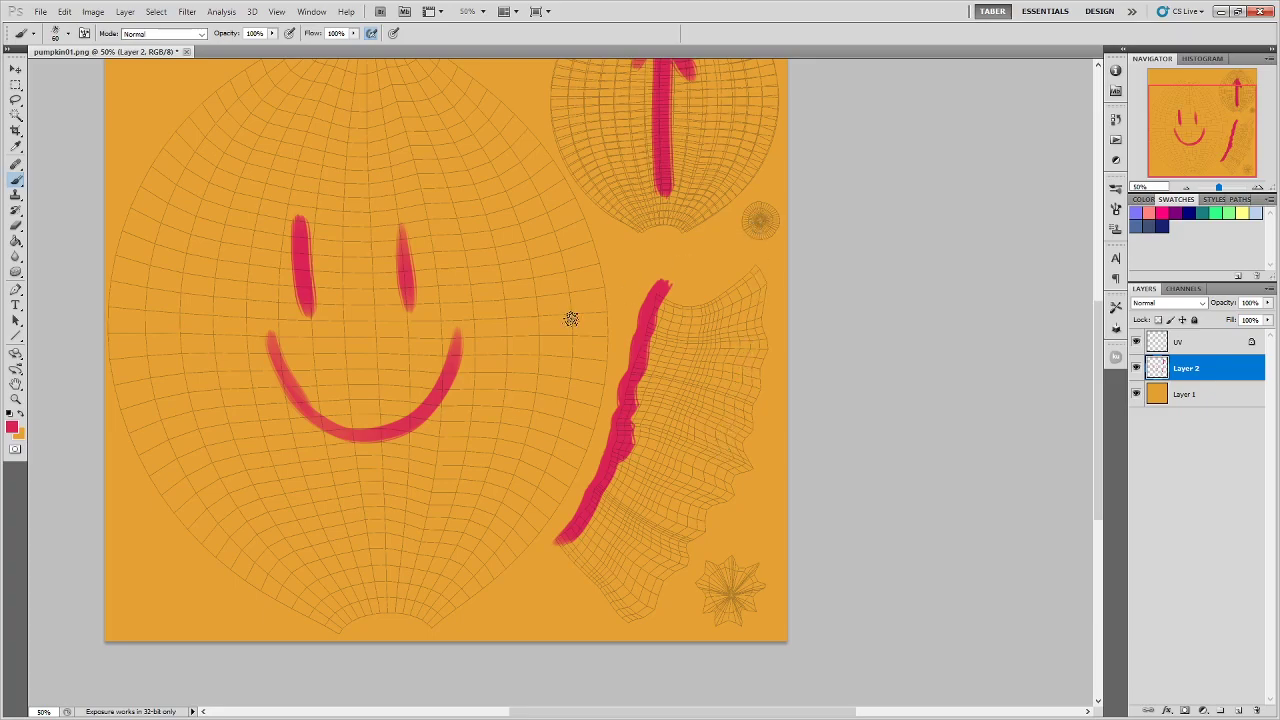
Change the foreground colour to bright green and paint a dot in the centre of the small circular UV shell
left_click(13, 428)
left_click_drag(1064, 520, 1070, 545)
left_click(1185, 411)
key("ctrl+plus")
left_click_drag(786, 240, 551, 457)
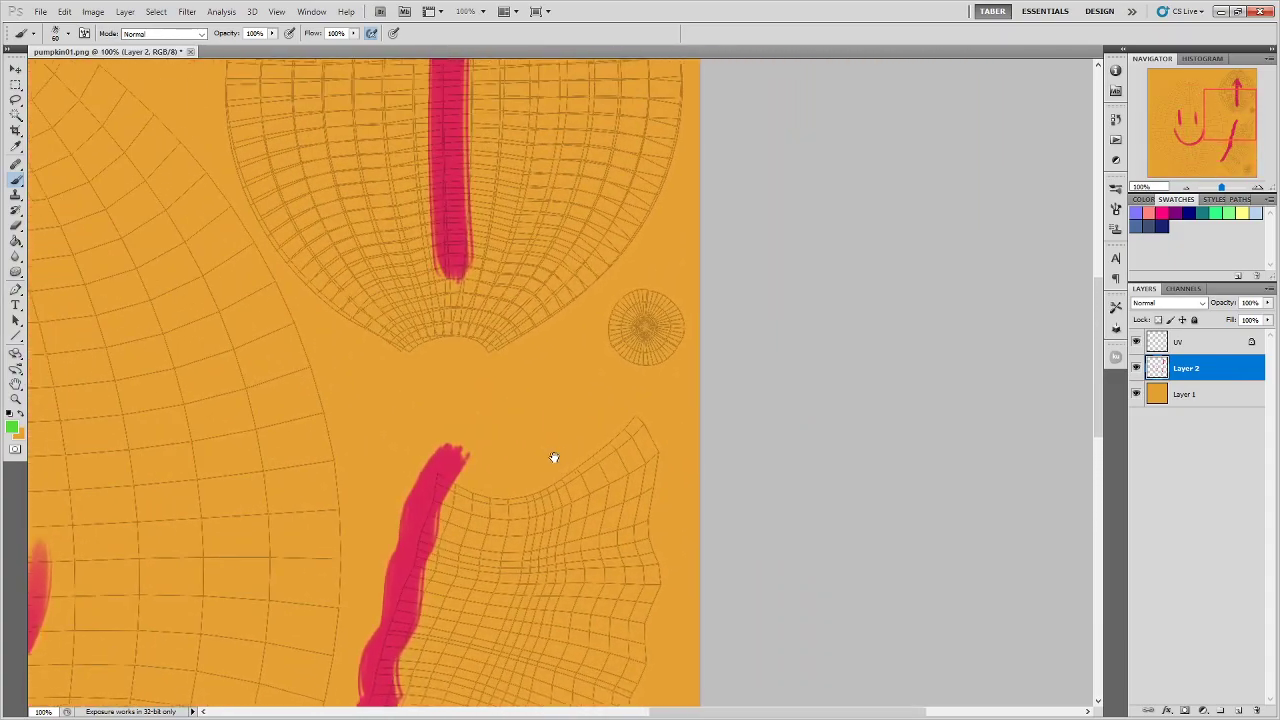
key("ctrl+plus")
left_click_drag(710, 275, 712, 298)
Set the foreground colour to blue 1c9cde and paint a dot in the centre of the star-shaped UV shell
left_click_drag(714, 457, 717, 196)
left_click_drag(690, 700, 669, 283)
mouse_move(690, 580)
left_mouse_down()
mouse_move(686, 434)
mouse_move(615, 395)
left_mouse_up()
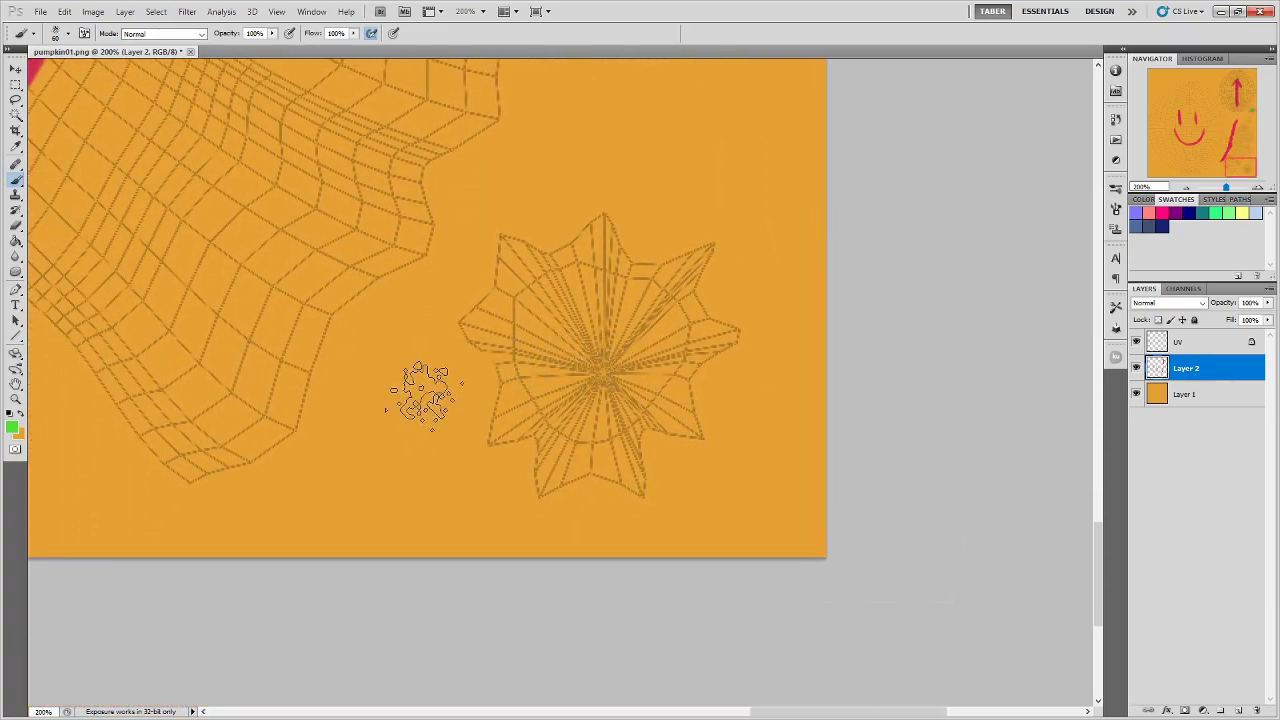
left_click(12, 428)
left_click_drag(1063, 548, 1063, 495)
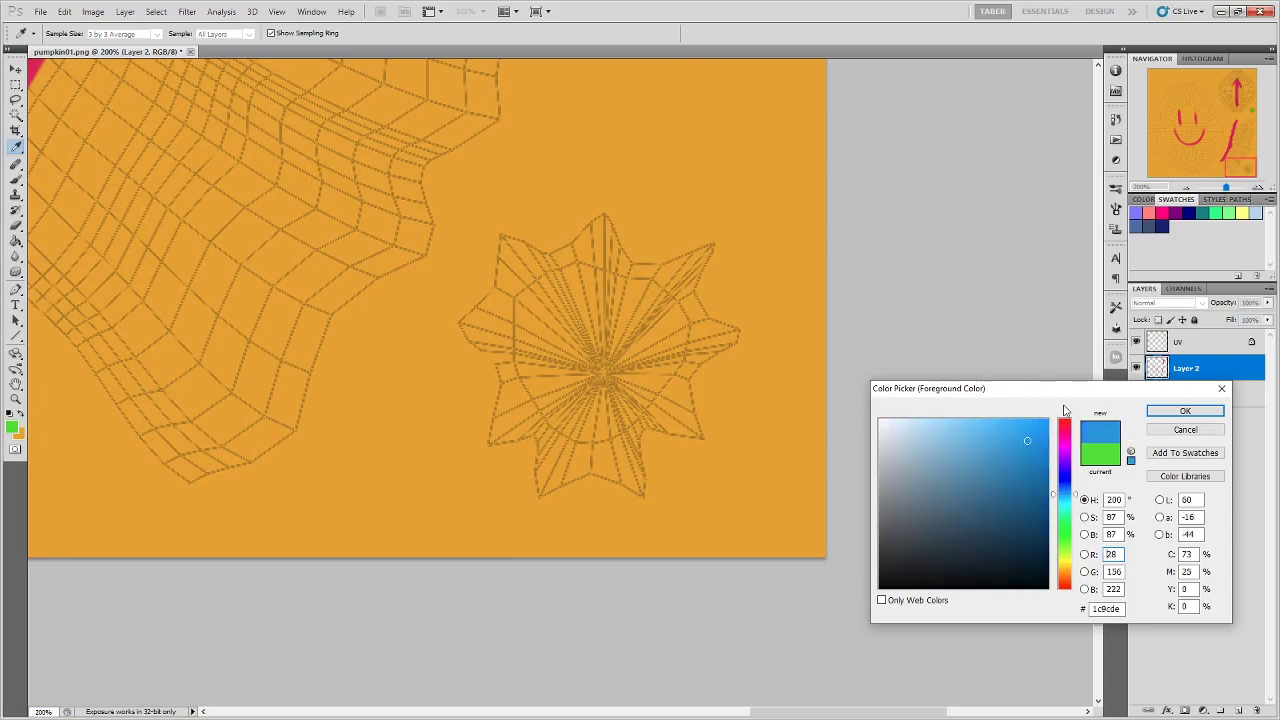
left_click(1185, 411)
left_click_drag(600, 355, 662, 398)
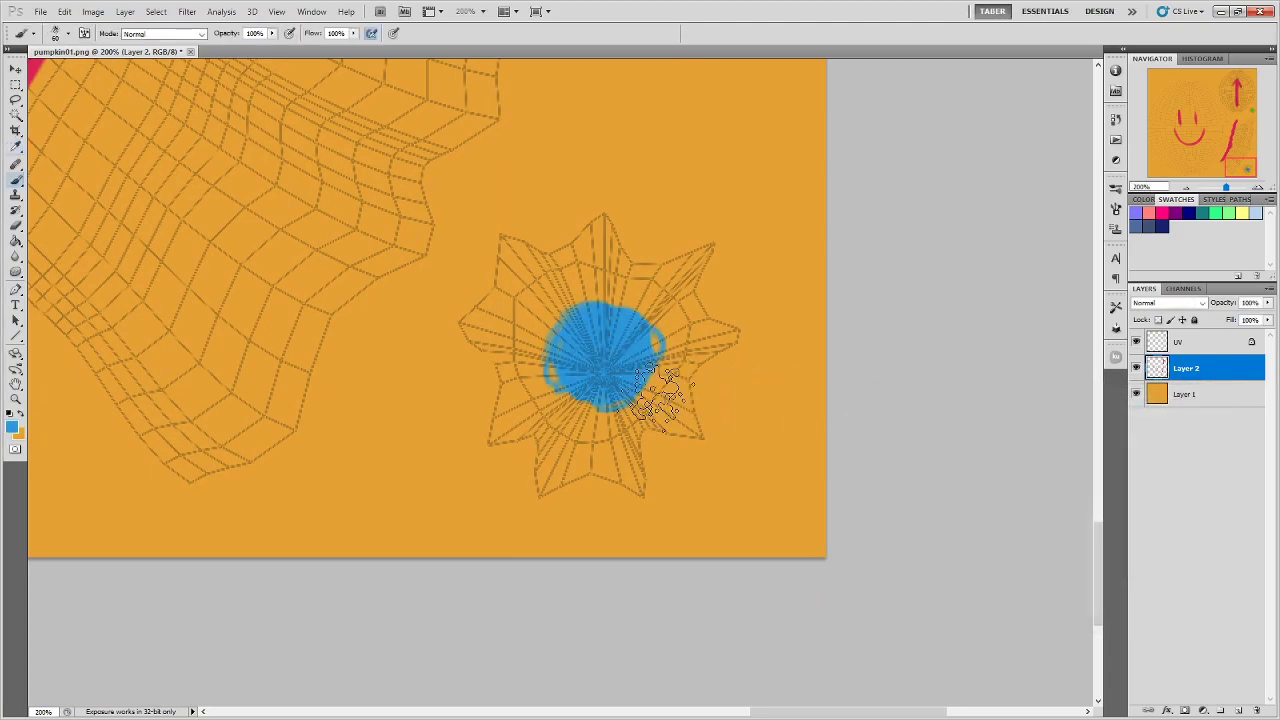
Save the layered document to the Desktop in Photoshop format as test_pumpkin.psd
scroll(657, 397, "down", 3, "alt")
left_click_drag(637, 317, 860, 531)
scroll(864, 536, "down", 1, "alt")
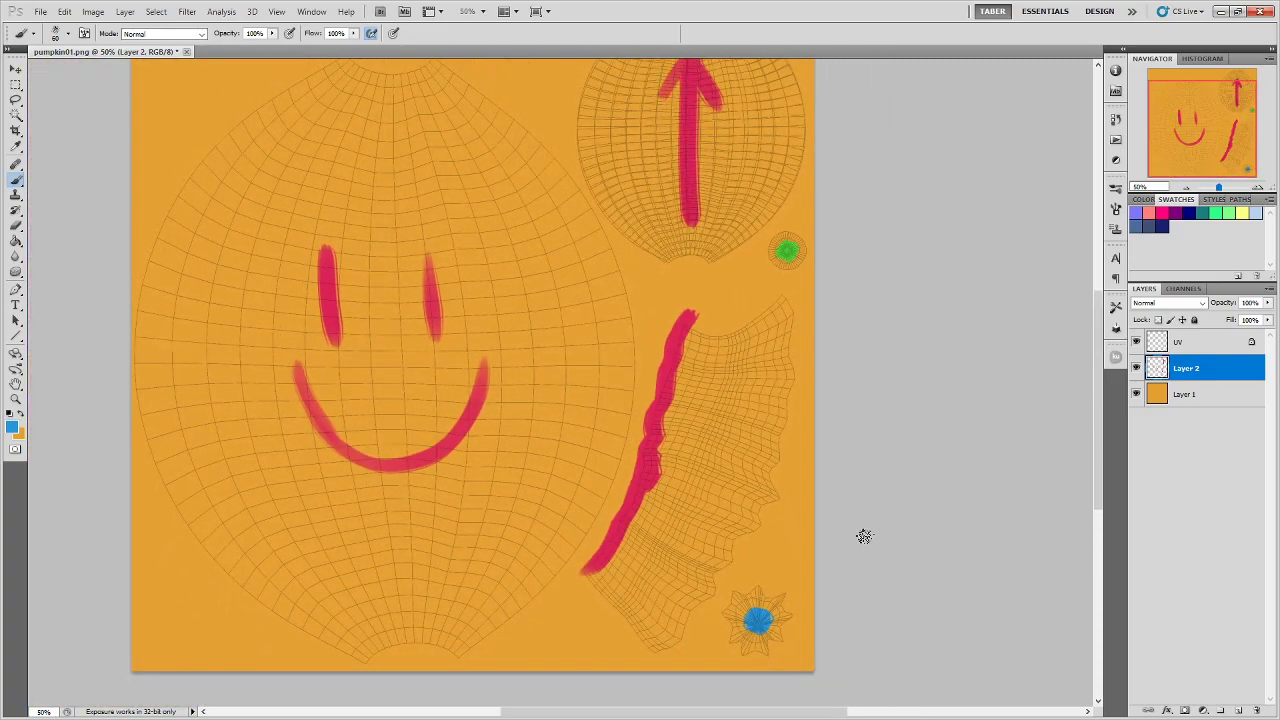
key("ctrl+minus")
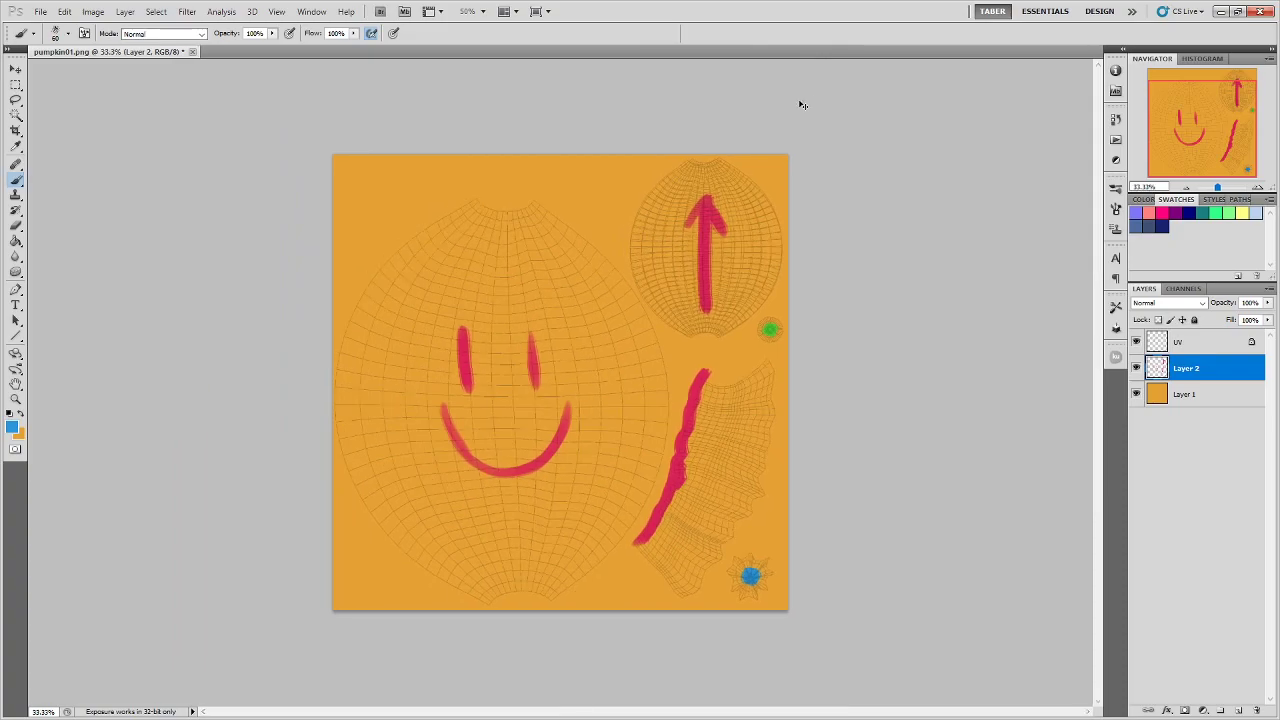
key("ctrl+plus")
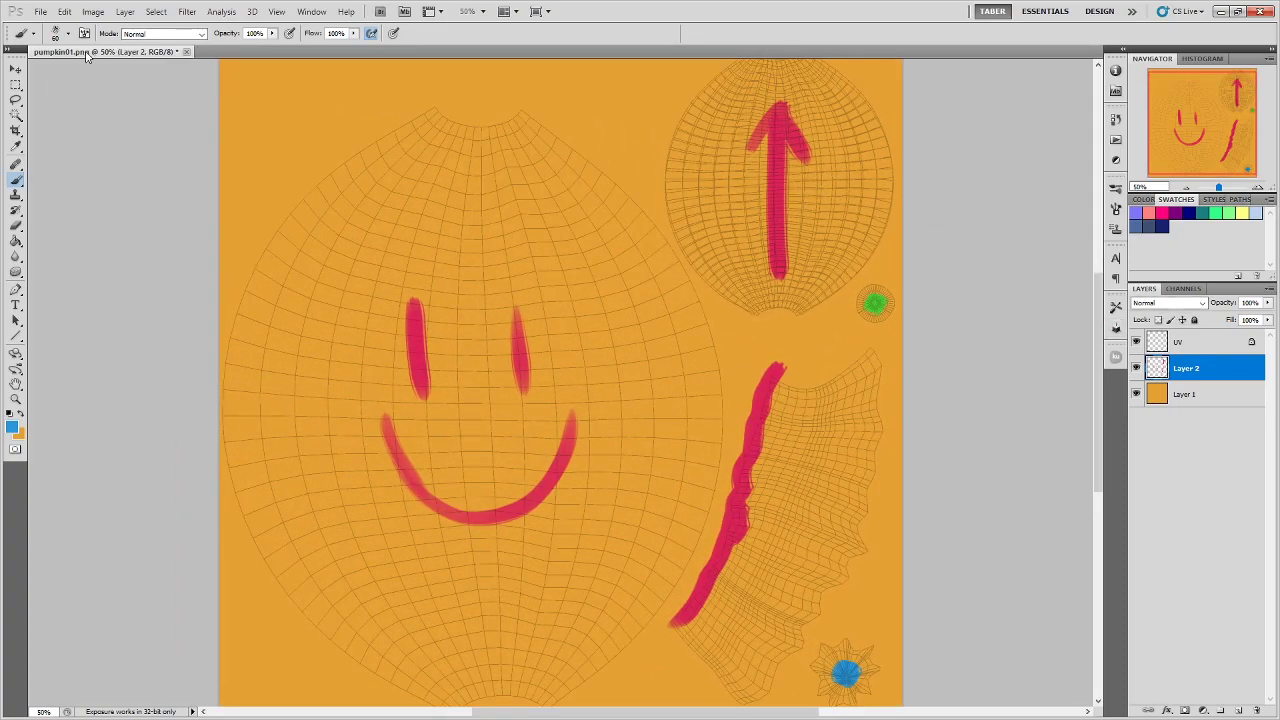
left_click(40, 11)
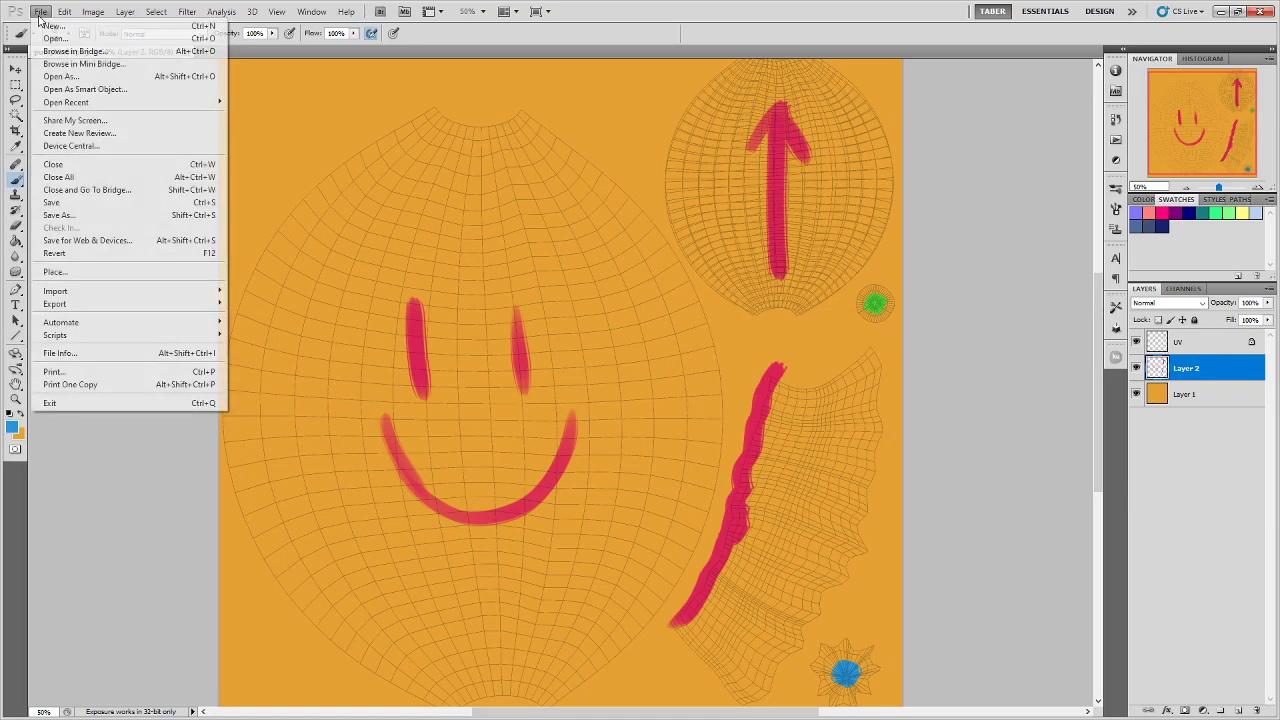
left_click(63, 203)
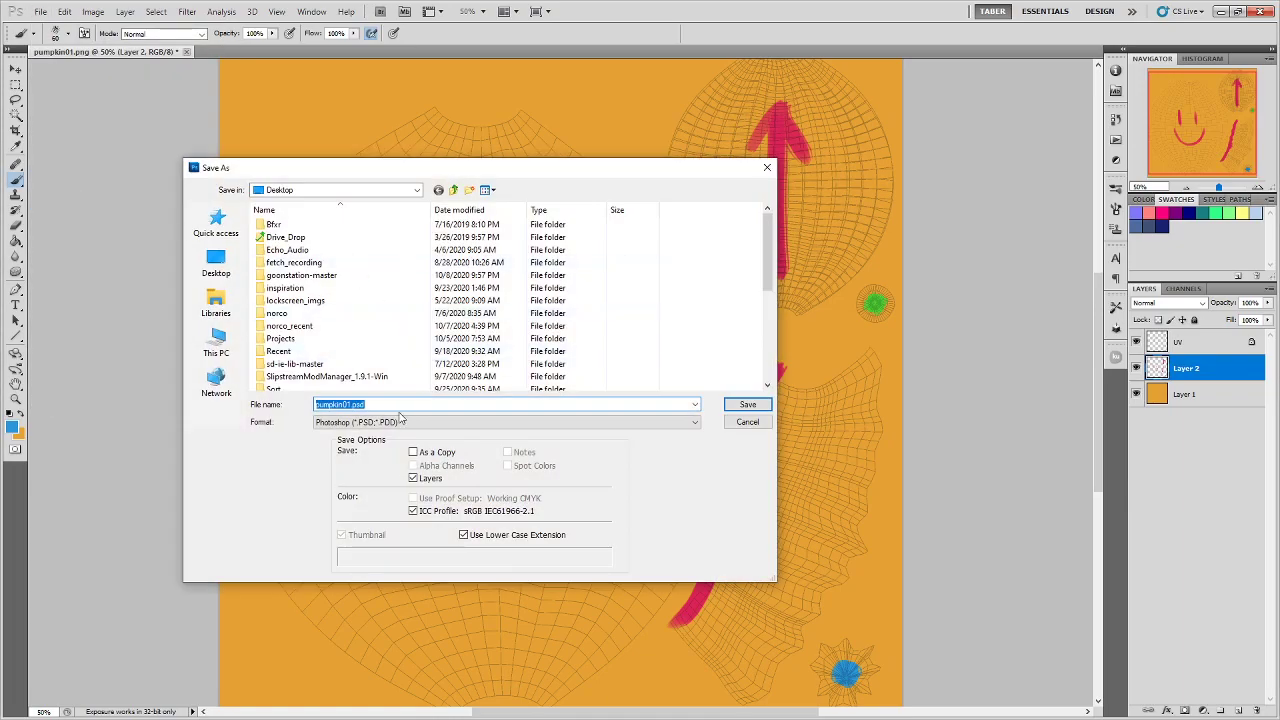
left_click(348, 404)
left_click_drag(348, 404, 275, 413)
type("test_")
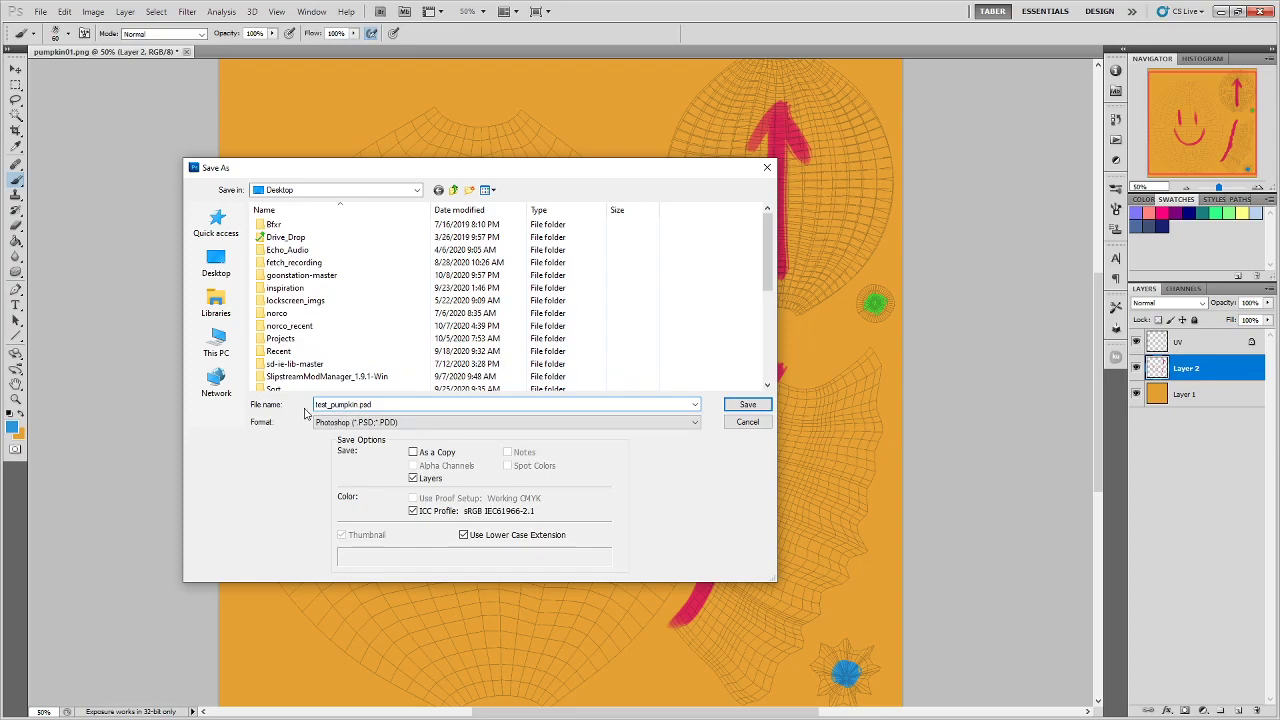
left_click(360, 405)
left_click(750, 405)
left_click(310, 252)
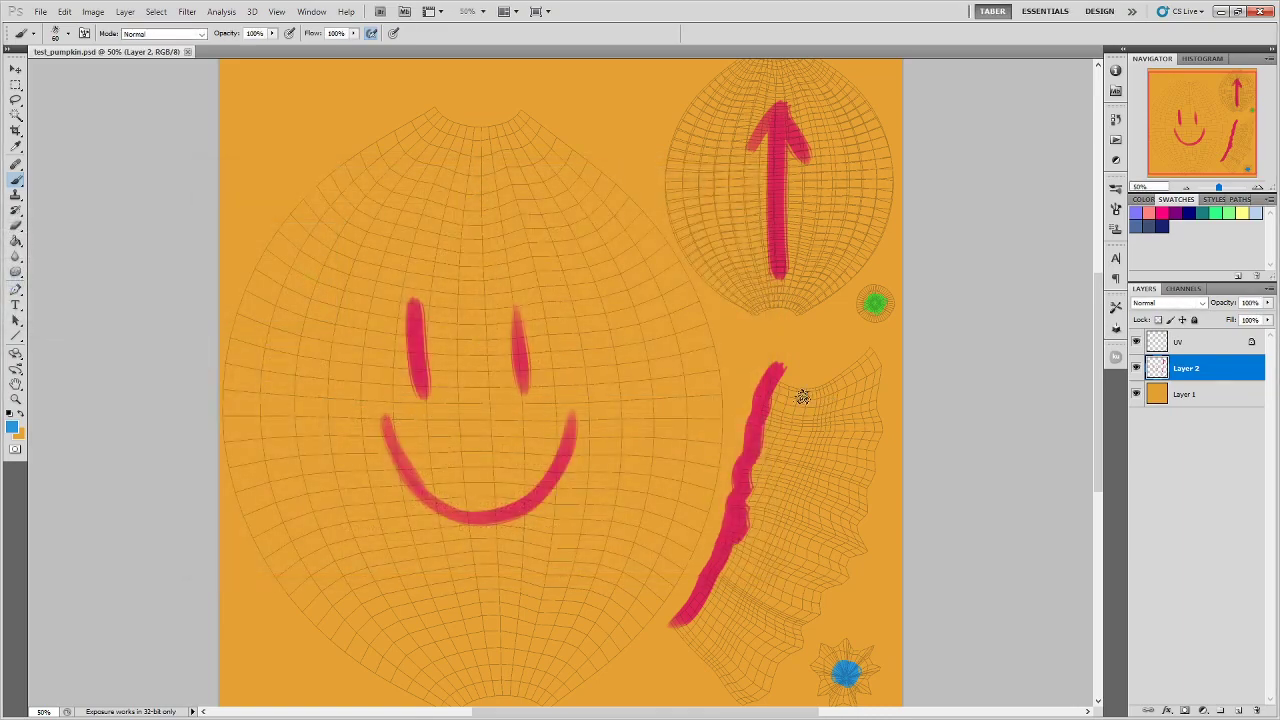
Save a PNG copy with the UV wireframe layer visible, replacing pumpkin01.png on the Desktop
left_click(1136, 342)
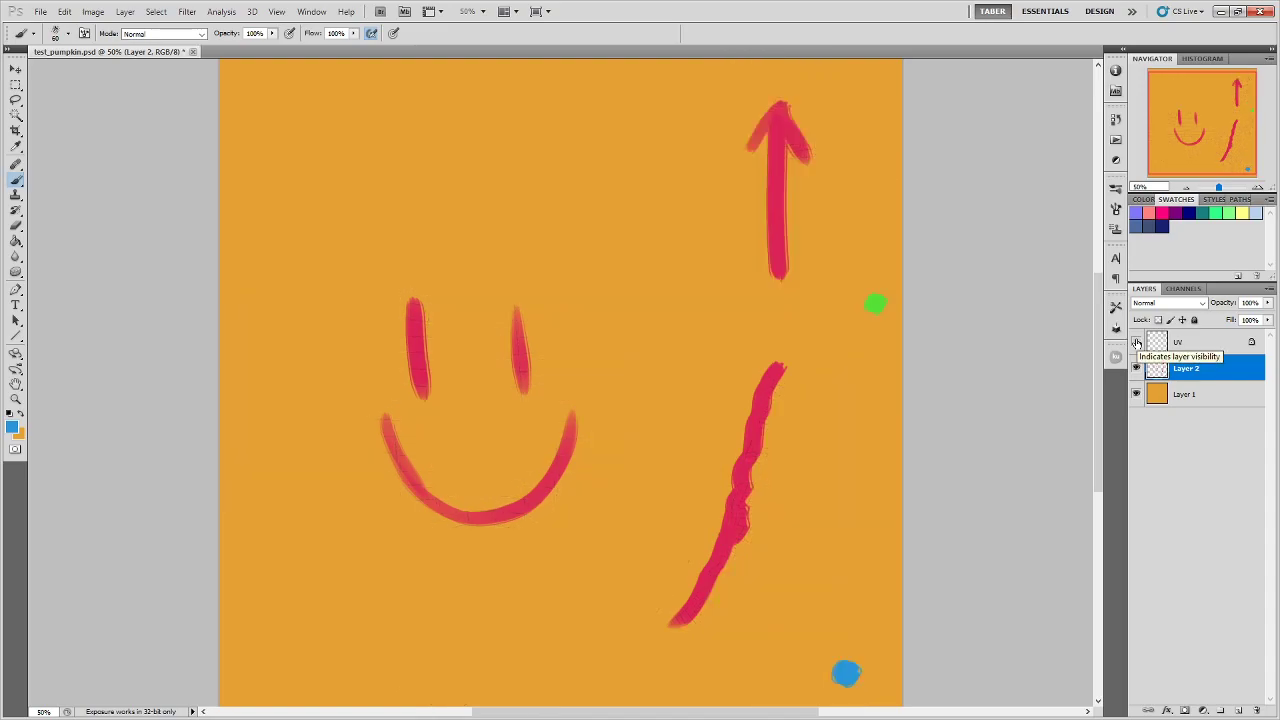
left_click(1136, 342)
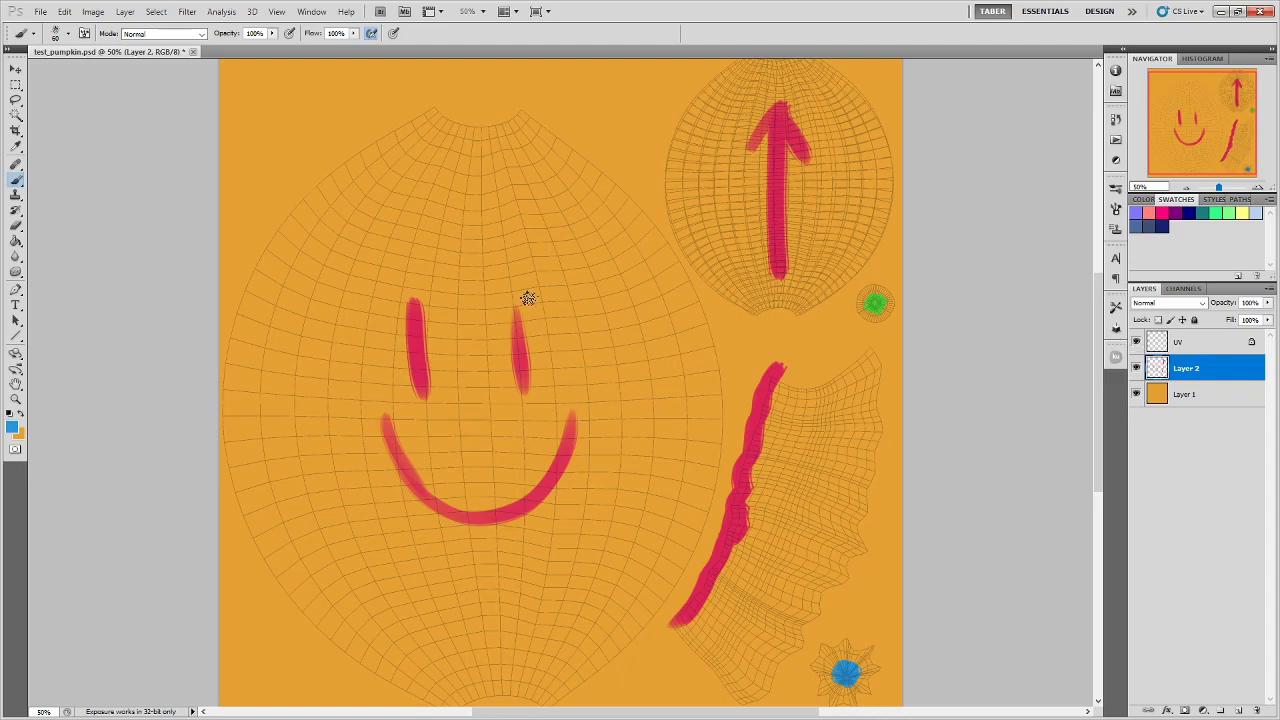
left_click(48, 15)
left_click(85, 219)
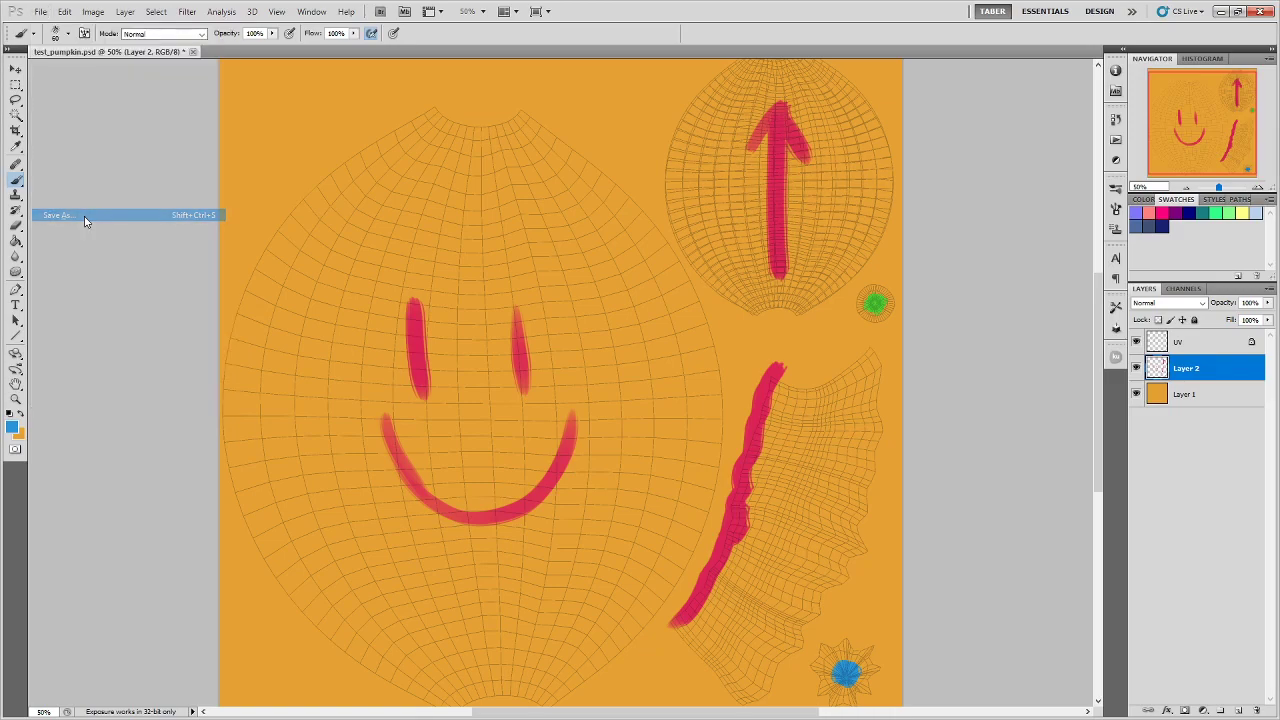
left_click(386, 422)
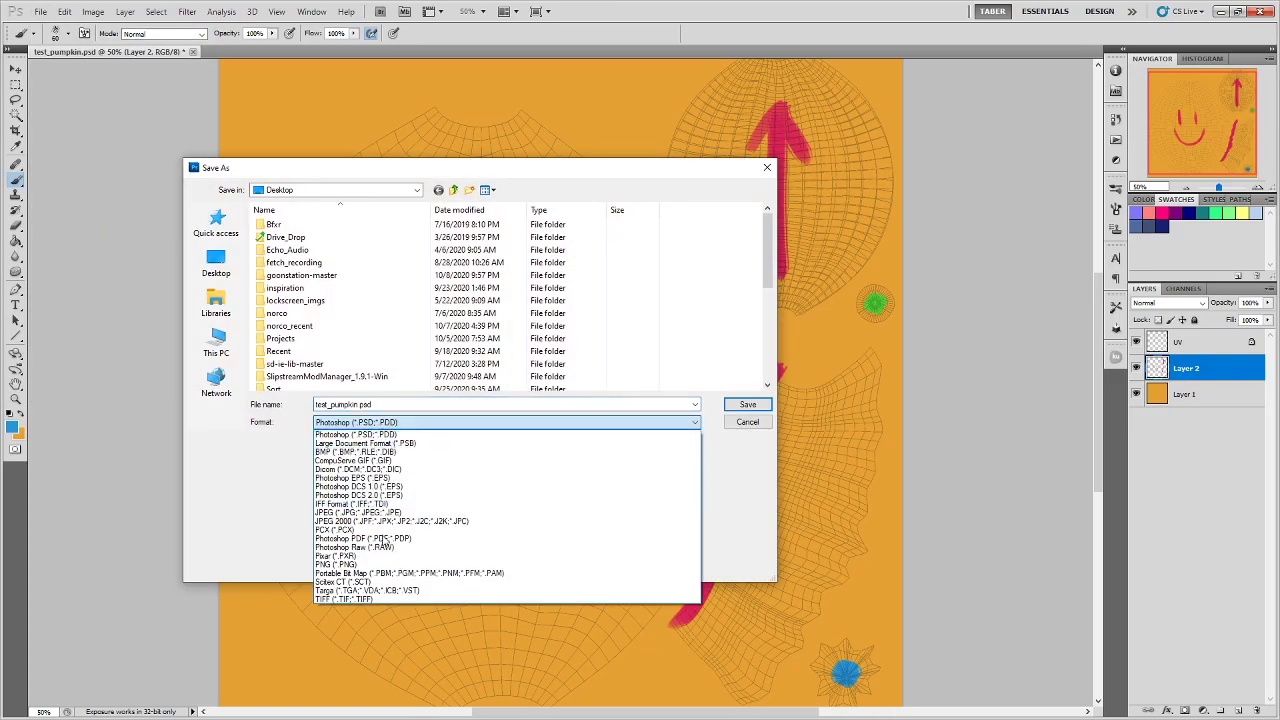
left_click(384, 564)
scroll(312, 345, "down", 4)
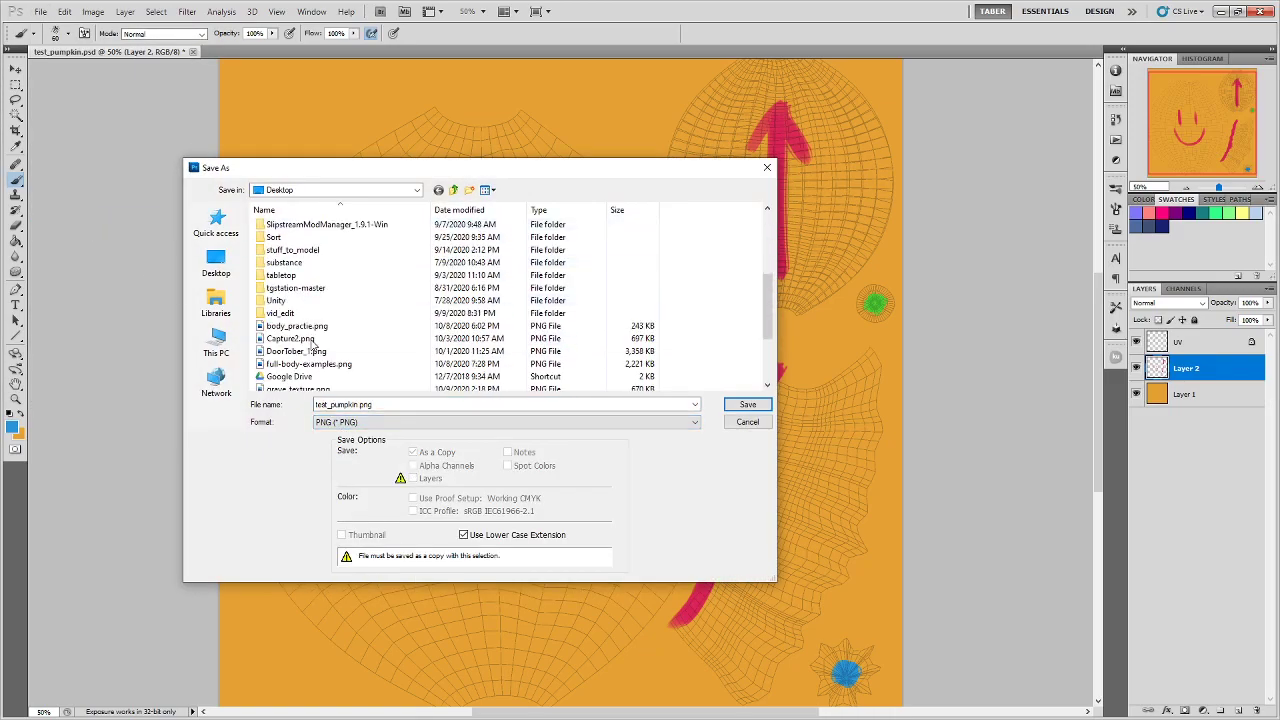
scroll(312, 345, "down", 2)
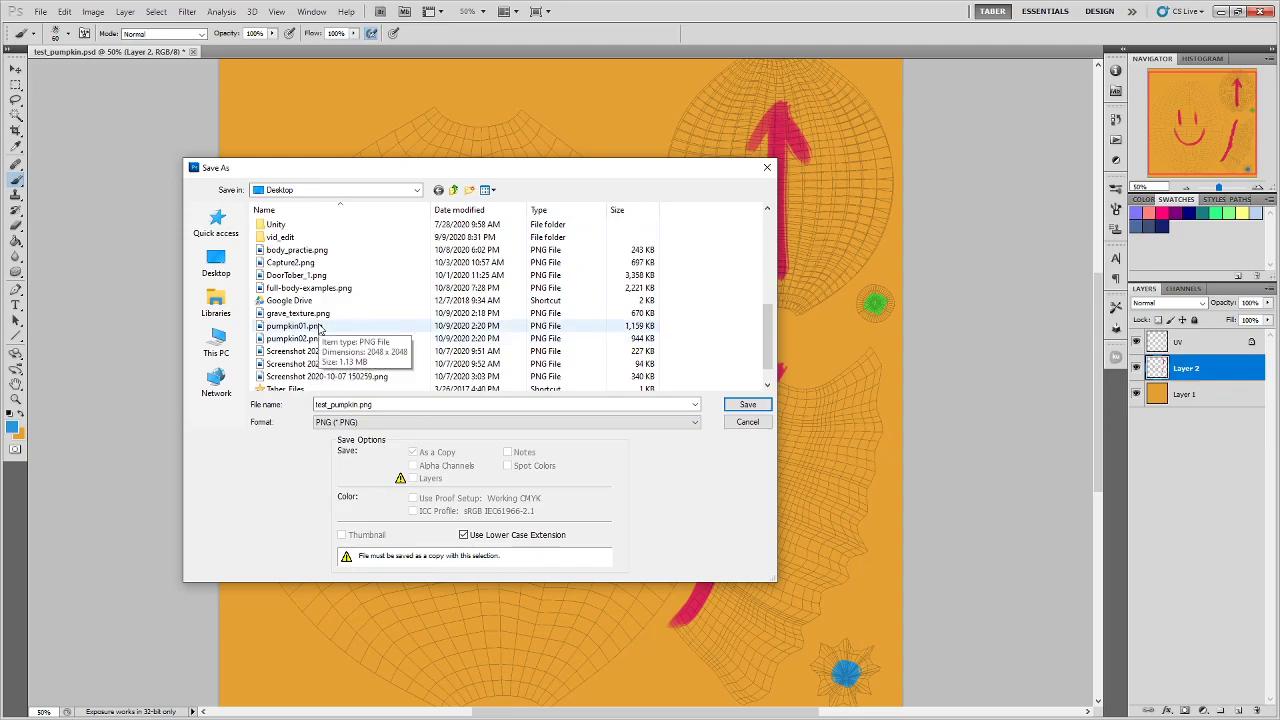
left_click(293, 326)
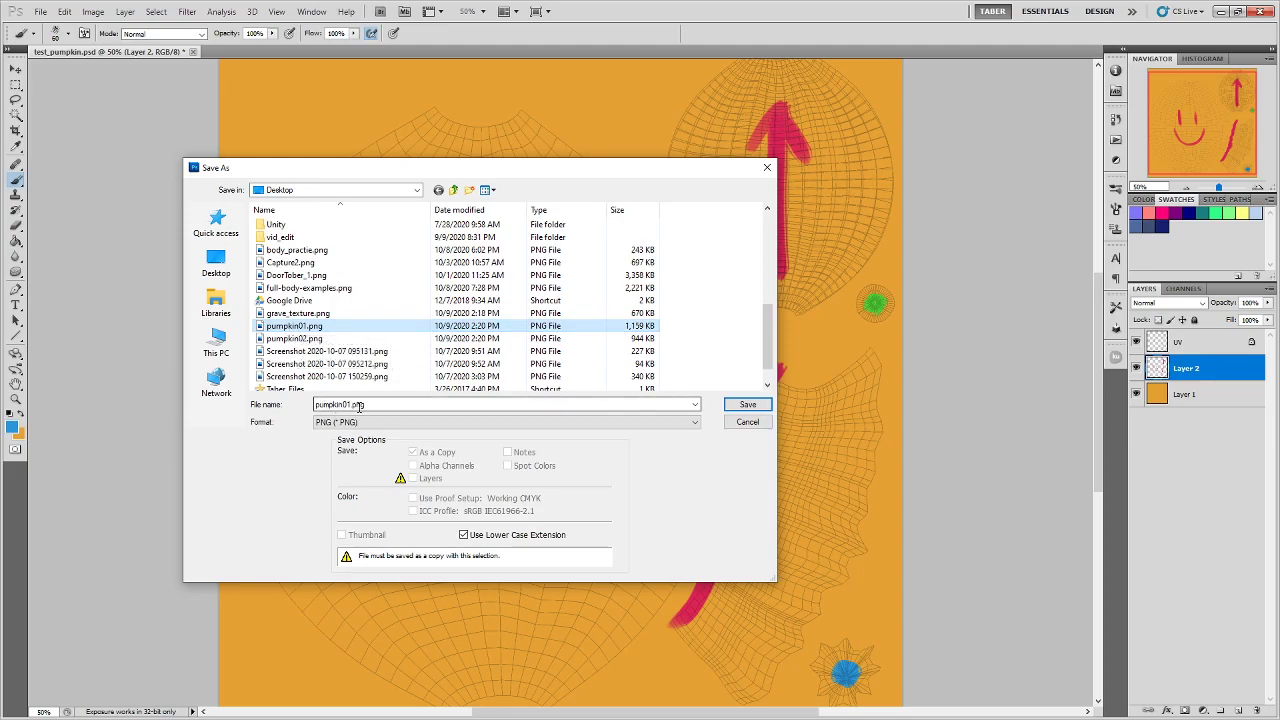
left_click(746, 405)
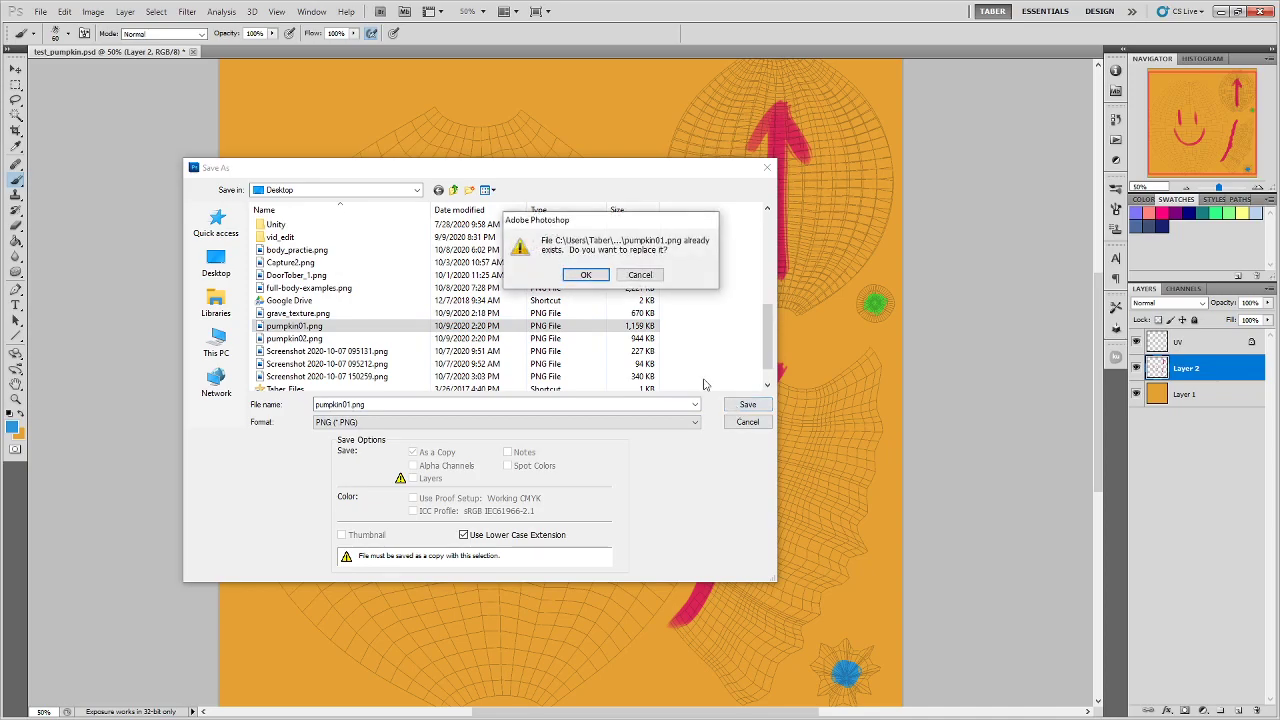
left_click(586, 276)
left_click(502, 350)
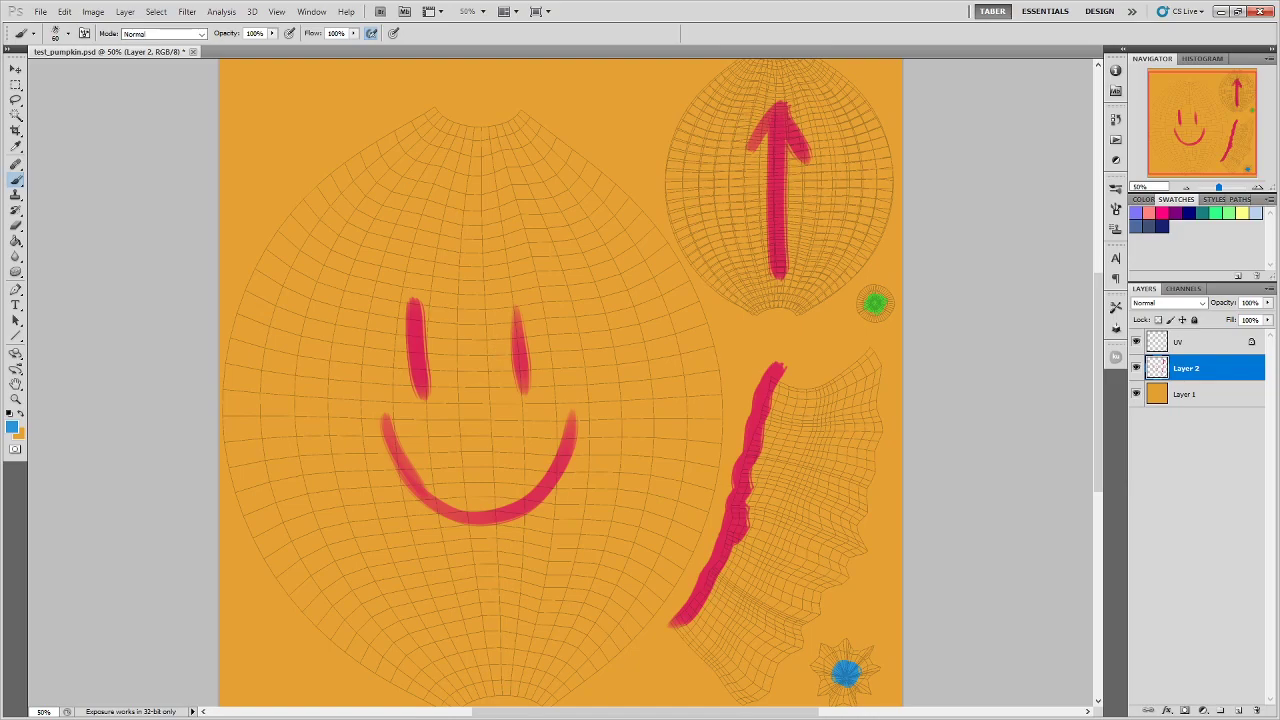
Switch to Online 3D Viewer in the browser, load the pumpkin model with its textures, and maximize the window
key("alt+Tab")
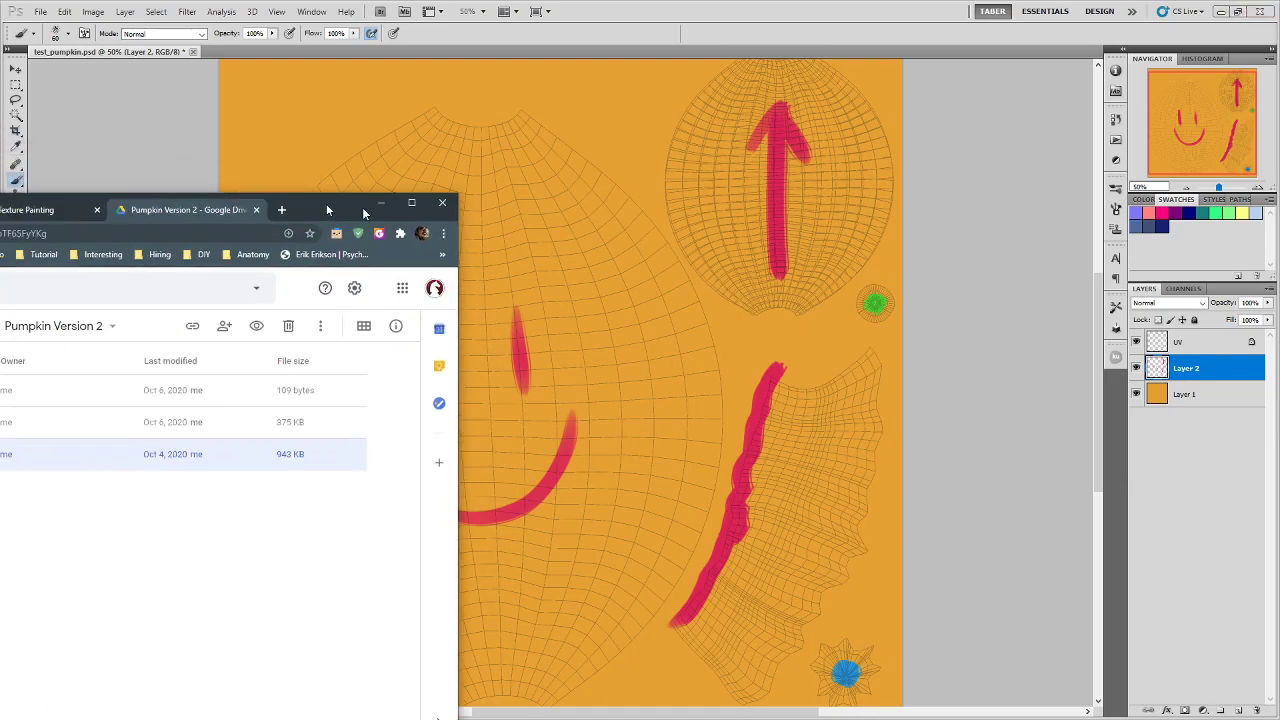
left_click(292, 108)
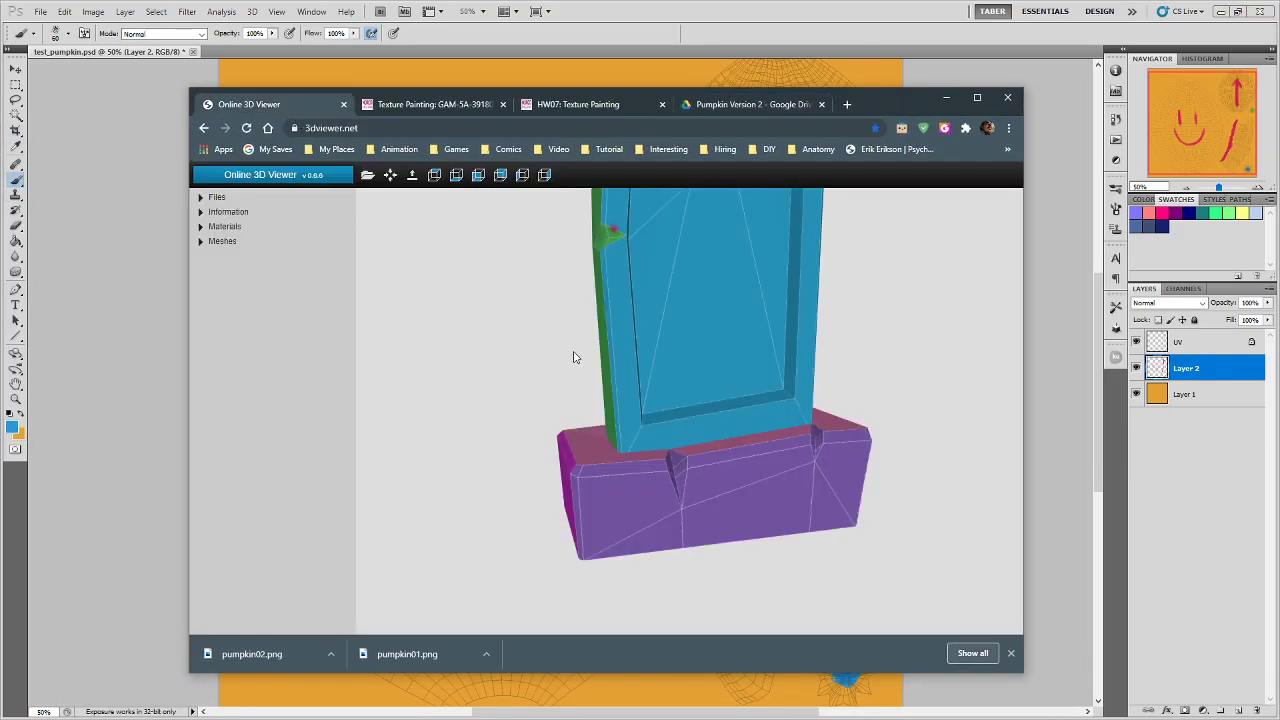
key("alt+Tab")
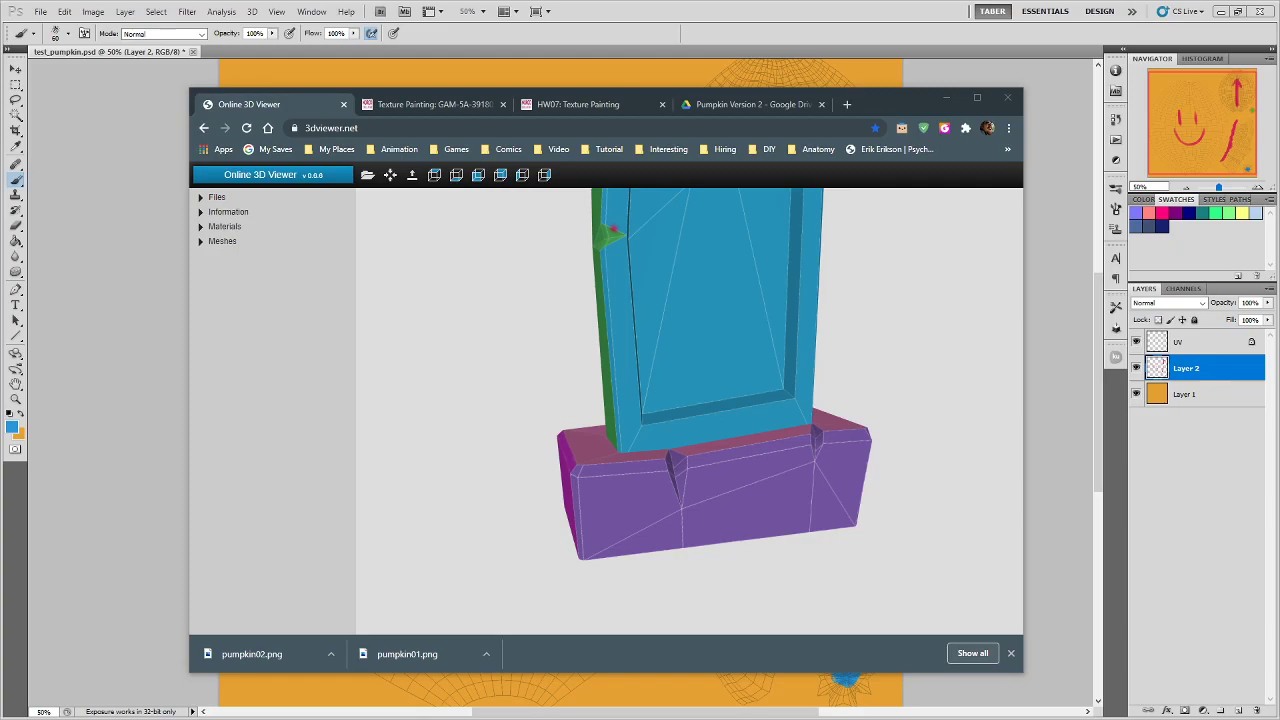
left_click_drag(190, 420, 531, 346)
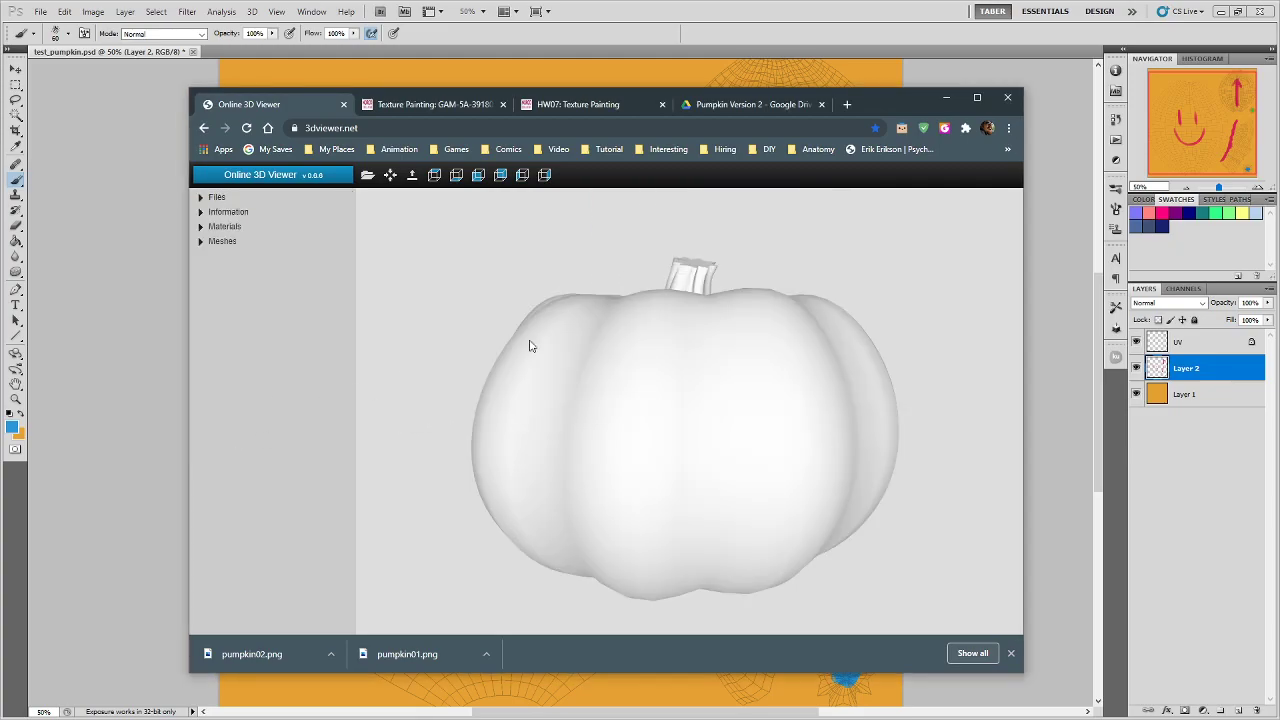
left_click(977, 97)
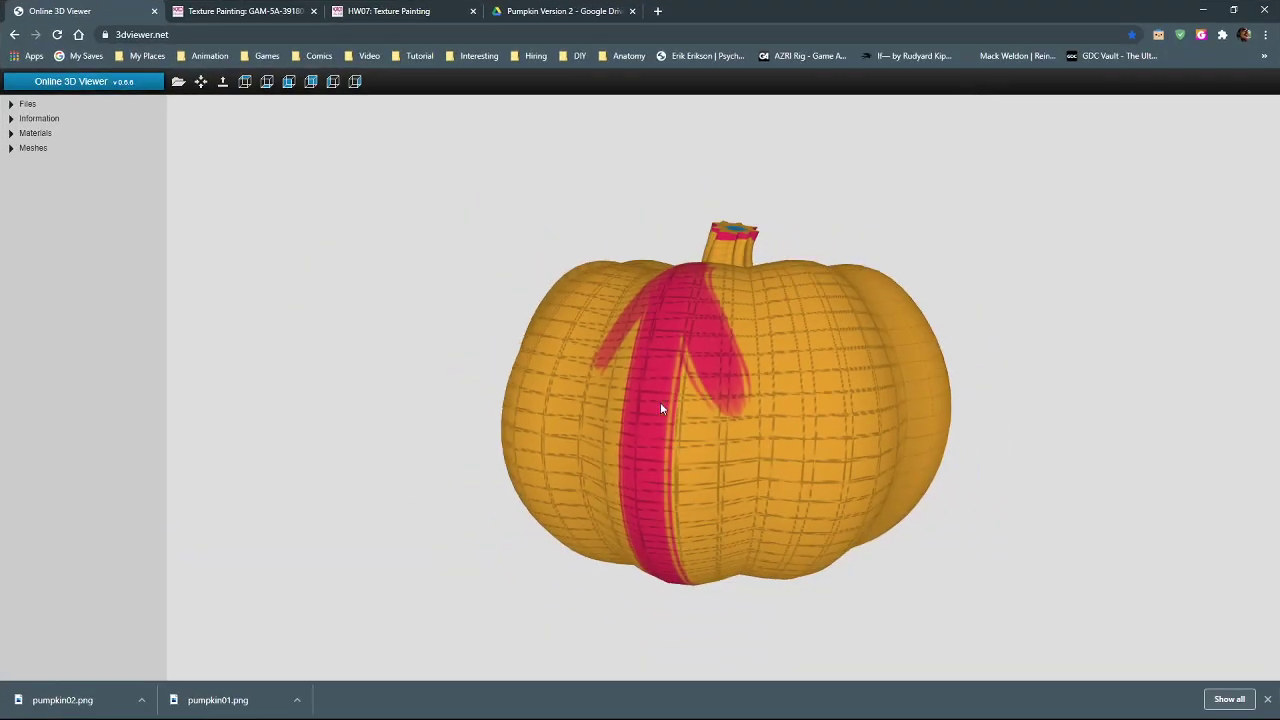
Examine how the painted arrow, smiley face, stem stroke and coloured dots map onto the pumpkin's sides, stem and underside
left_click_drag(660, 408, 838, 297)
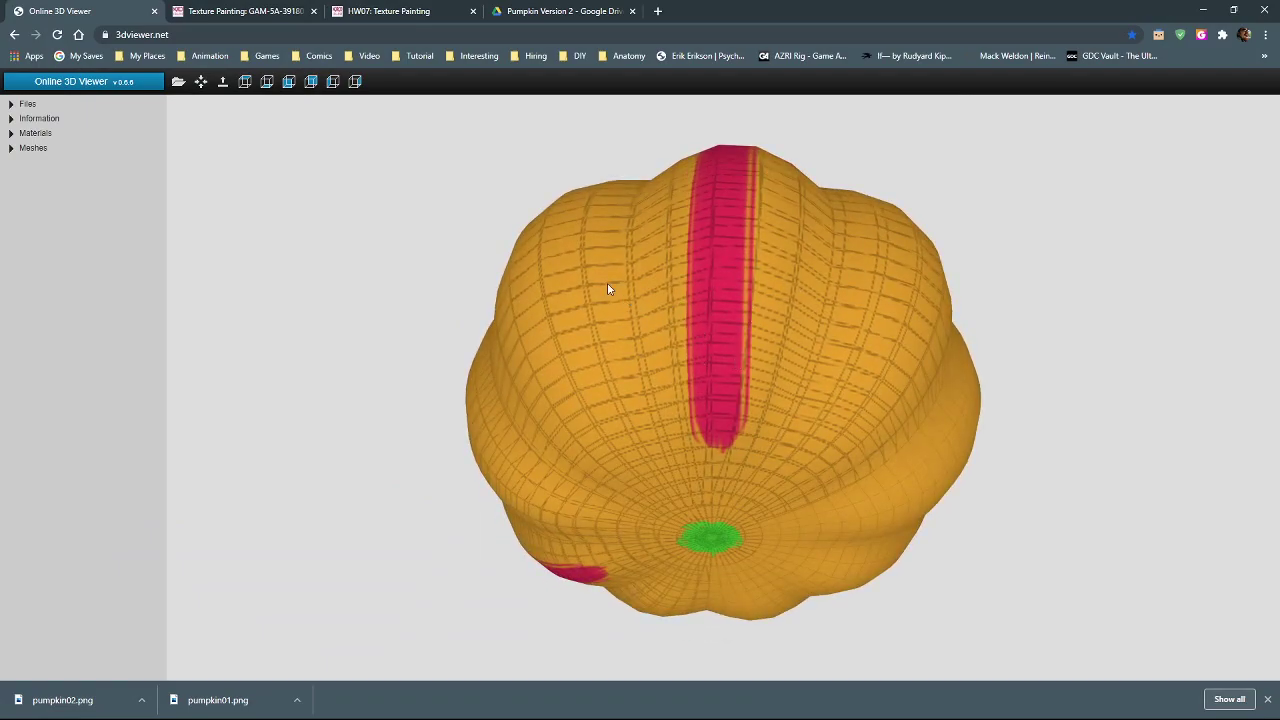
left_click_drag(607, 289, 690, 379)
left_click_drag(730, 383, 585, 437)
scroll(700, 463, "down", 3)
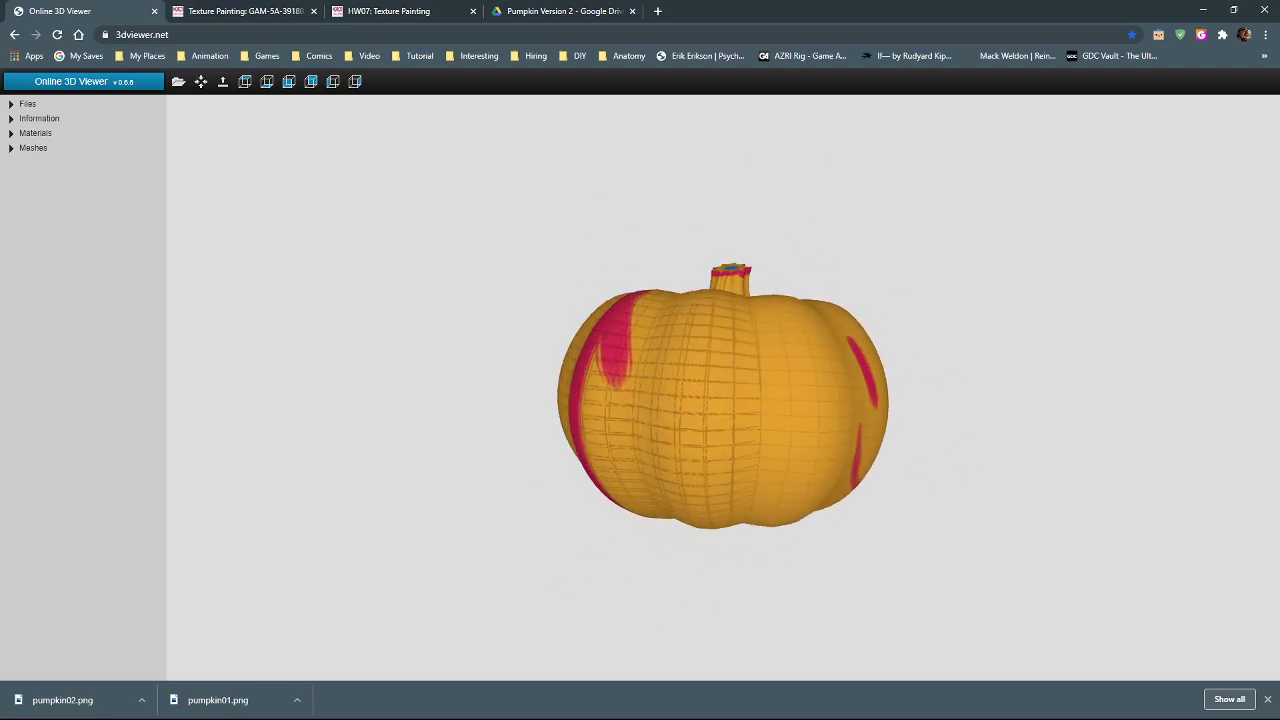
key("alt+Tab")
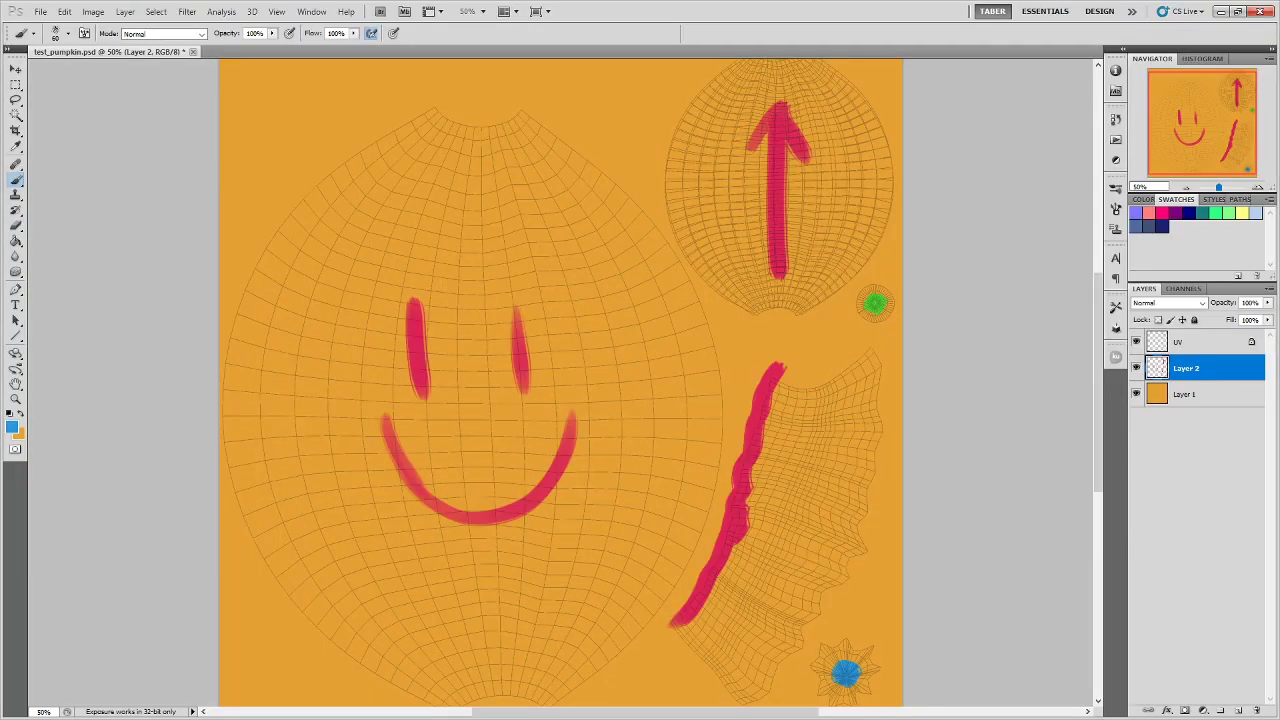
key("alt+Tab")
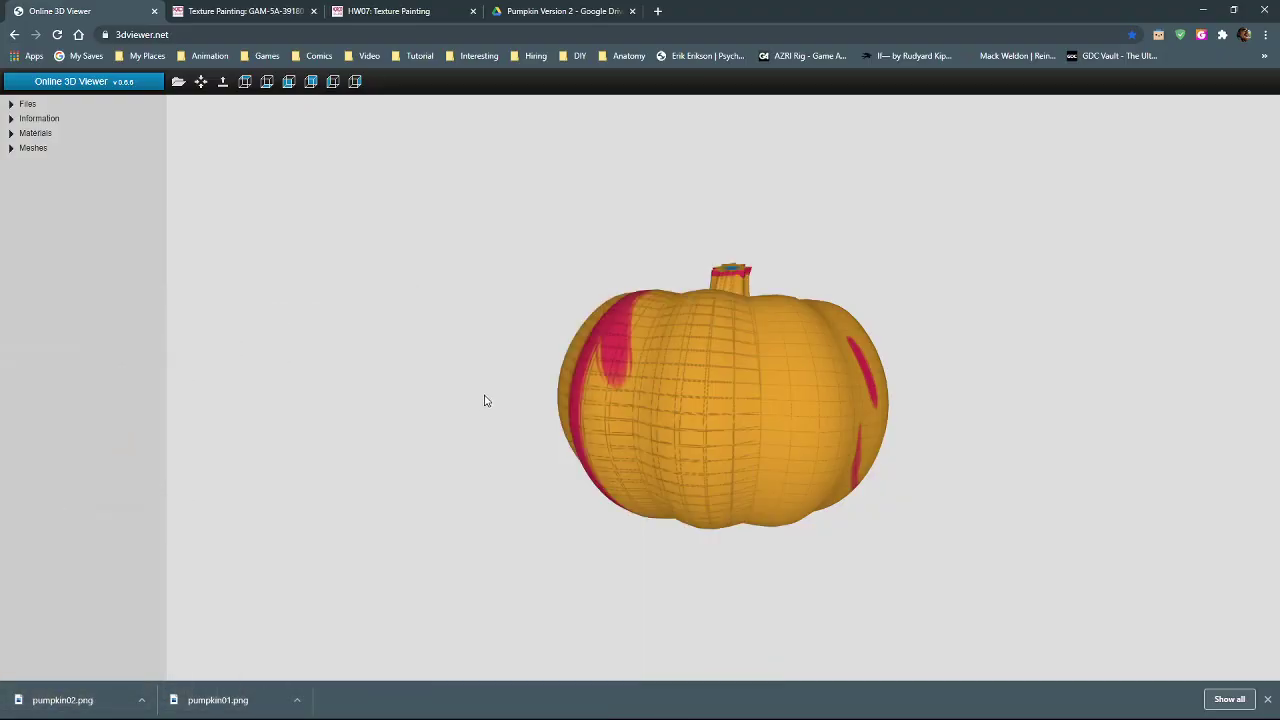
left_click_drag(615, 418, 757, 323)
mouse_move(857, 429)
left_mouse_down()
mouse_move(751, 363)
mouse_move(677, 451)
mouse_move(627, 472)
mouse_move(751, 412)
left_mouse_up()
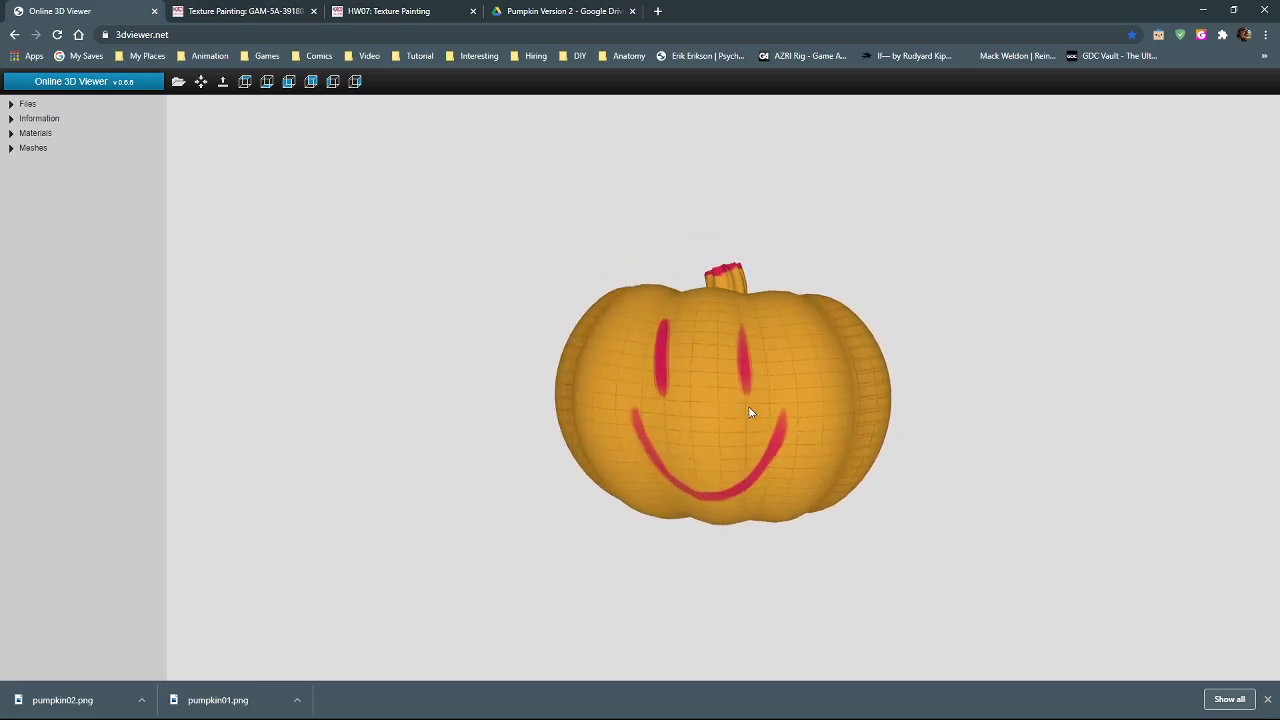
left_click_drag(705, 360, 732, 318)
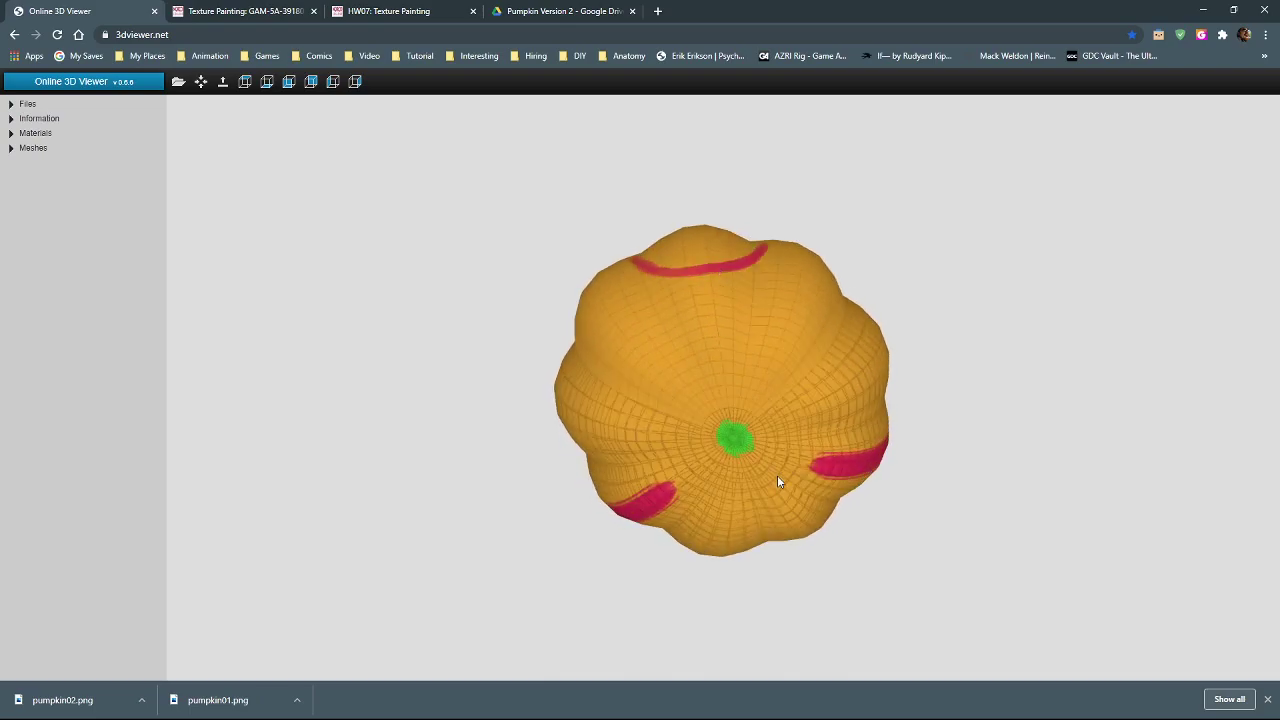
scroll(777, 476, "up", 5)
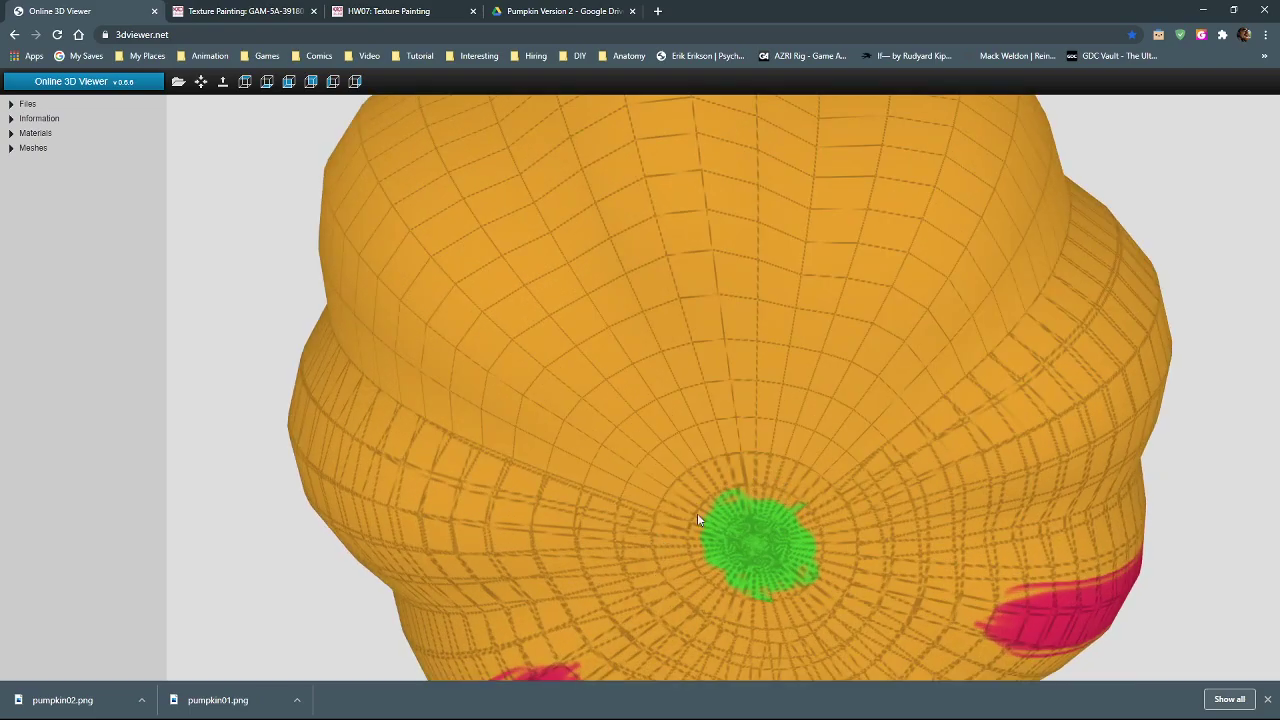
Inspect the green underside mark, the stem's rim and tip, and the smiley face on the textured pumpkin from several angles
scroll(796, 512, "down", 5)
left_click_drag(737, 211, 462, 348)
scroll(750, 408, "up", 2)
scroll(750, 408, "up", 3)
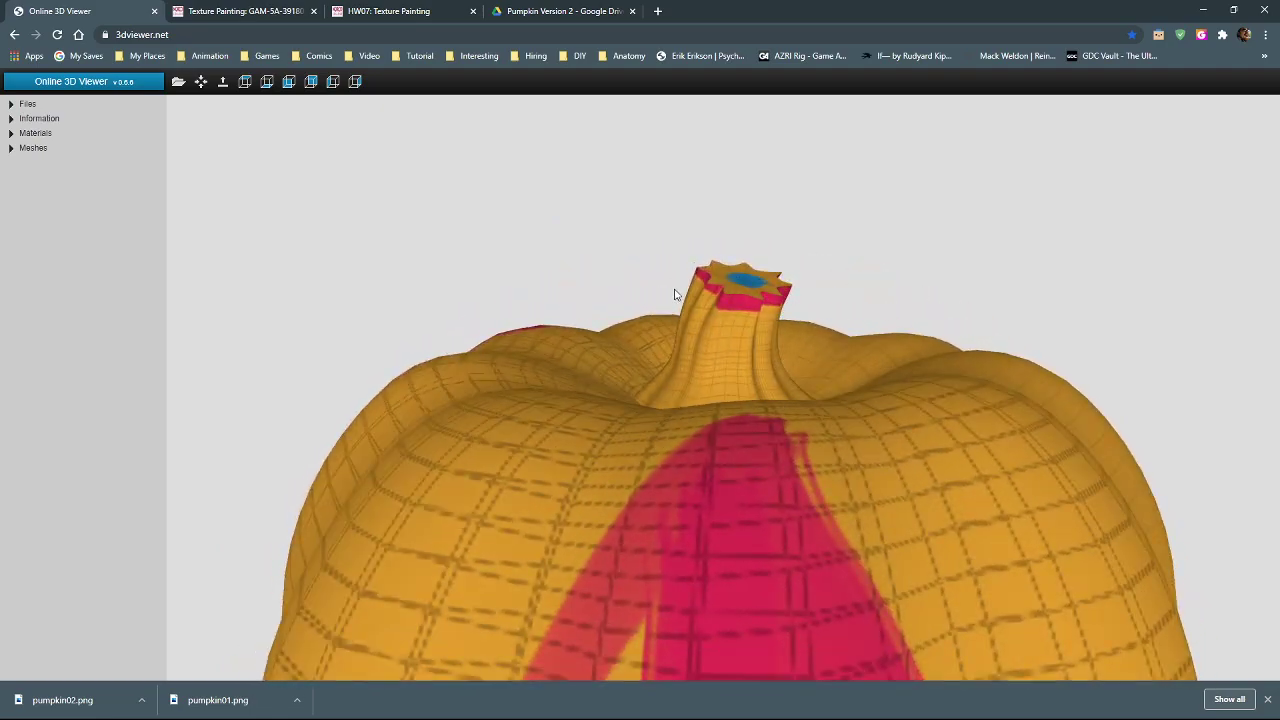
left_click_drag(640, 298, 755, 316)
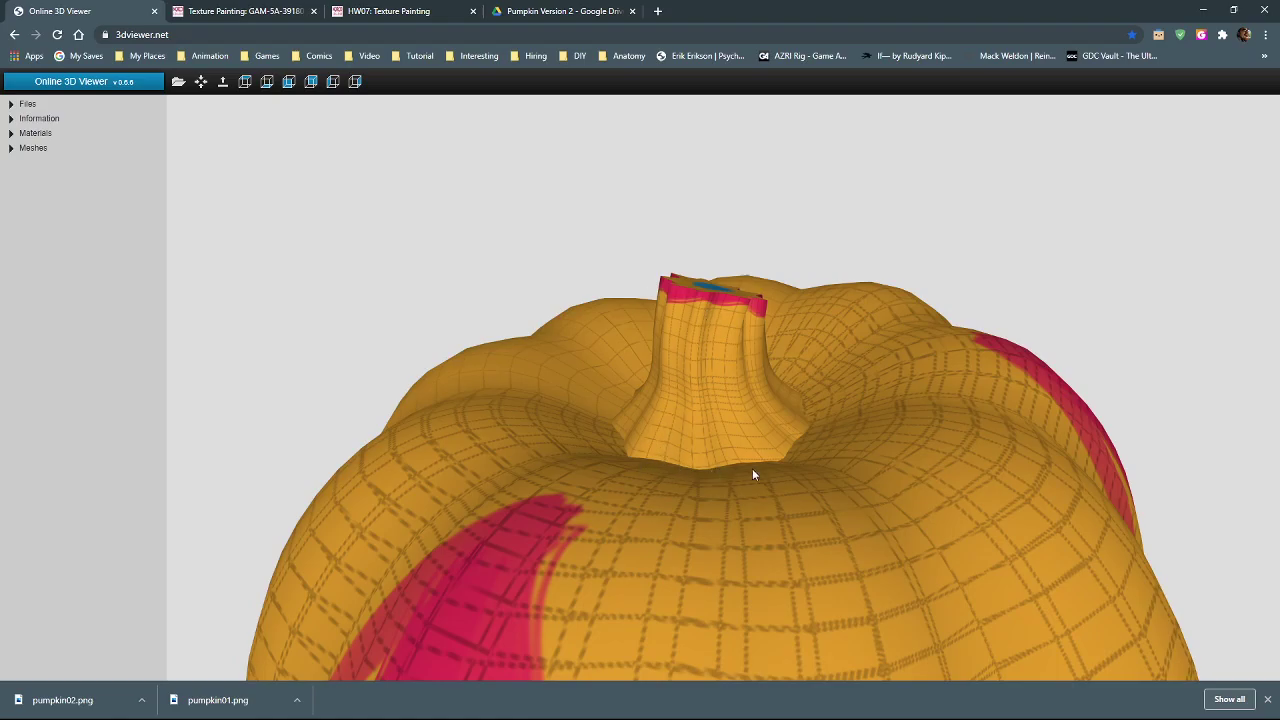
mouse_move(753, 474)
left_mouse_down()
mouse_move(551, 461)
mouse_move(694, 464)
mouse_move(485, 389)
mouse_move(663, 437)
mouse_move(646, 394)
left_mouse_up()
scroll(646, 394, "down", 8)
mouse_move(600, 447)
left_mouse_down()
mouse_move(677, 423)
mouse_move(620, 398)
left_mouse_up()
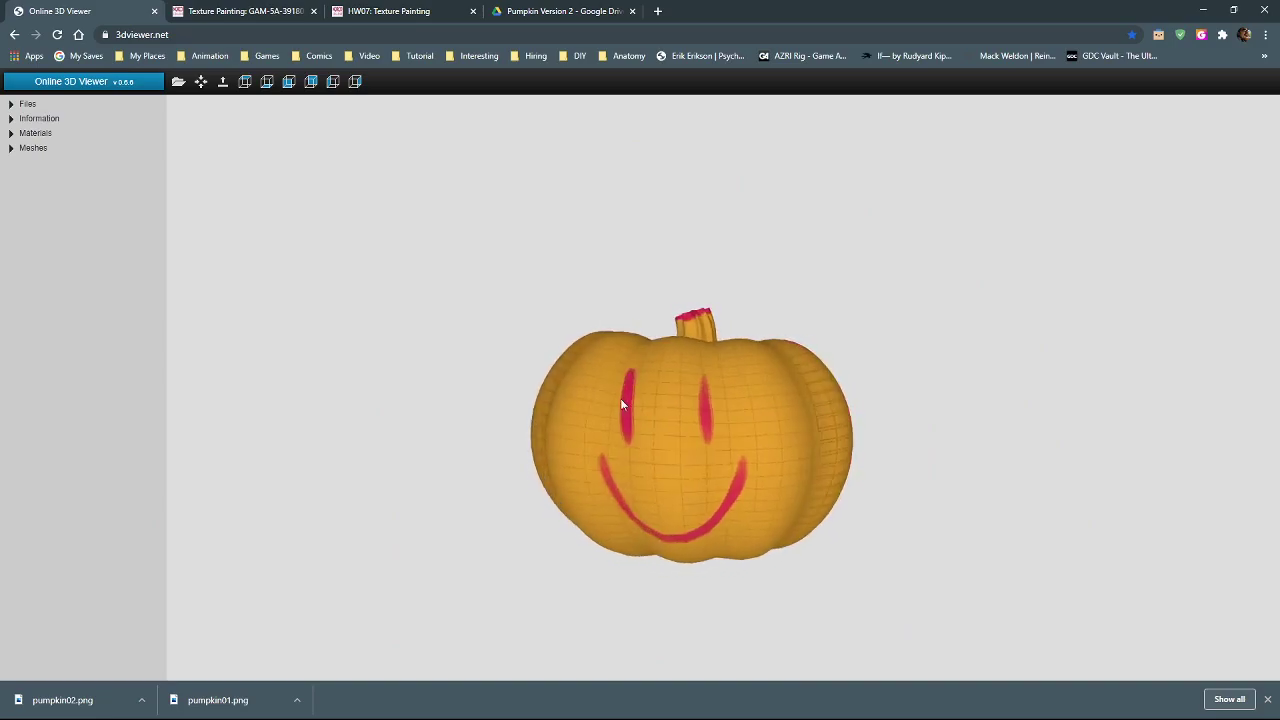
scroll(646, 418, "up", 4)
scroll(688, 353, "up", 3)
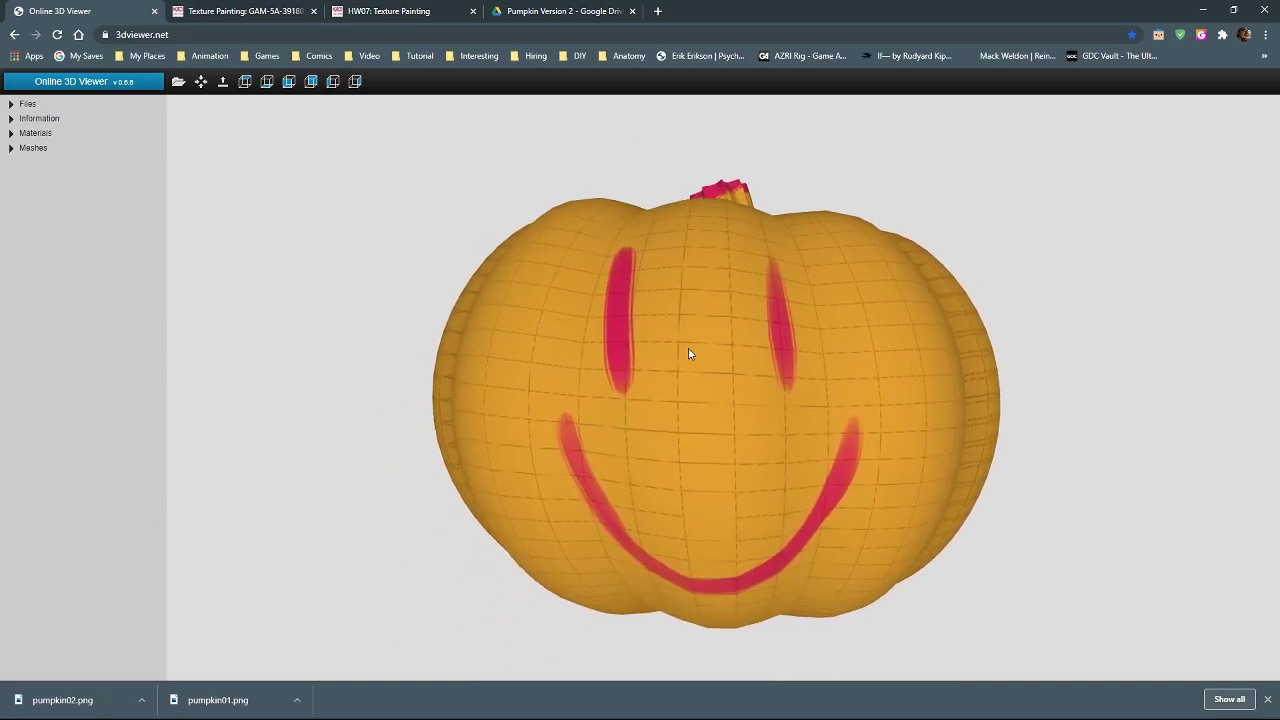
scroll(688, 353, "down", 3)
left_click_drag(646, 360, 658, 405)
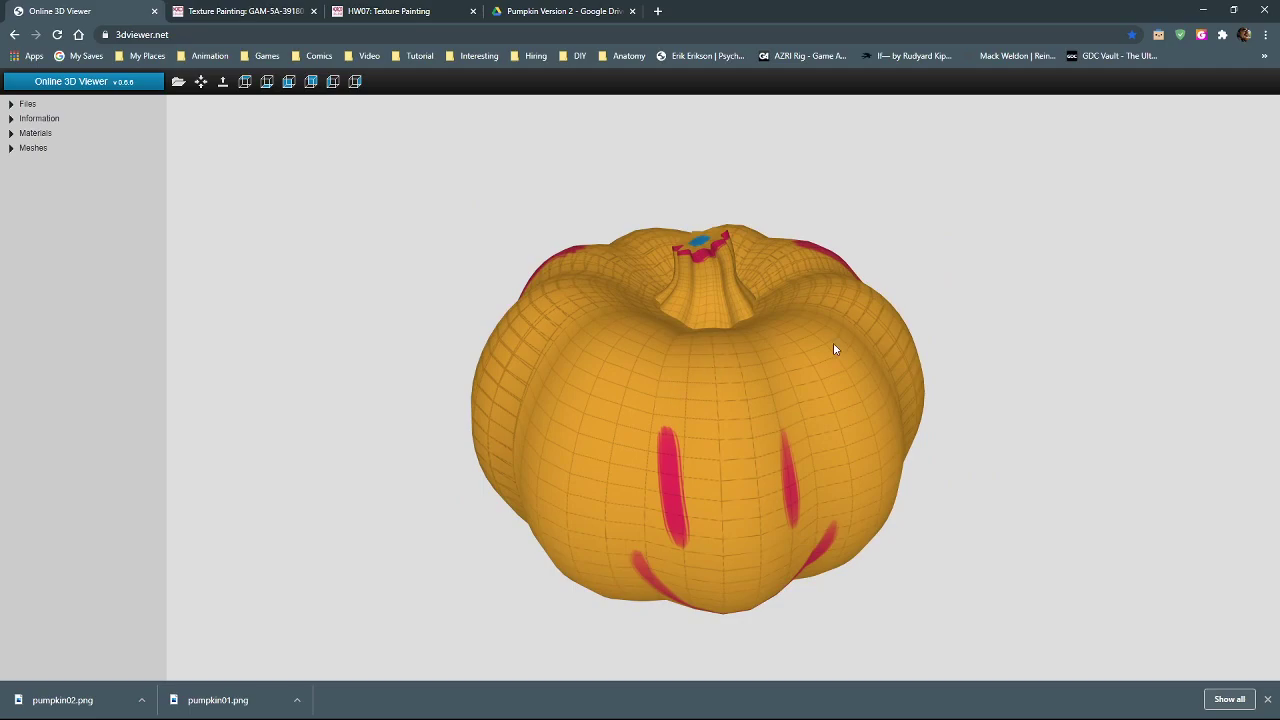
left_click_drag(746, 367, 726, 357)
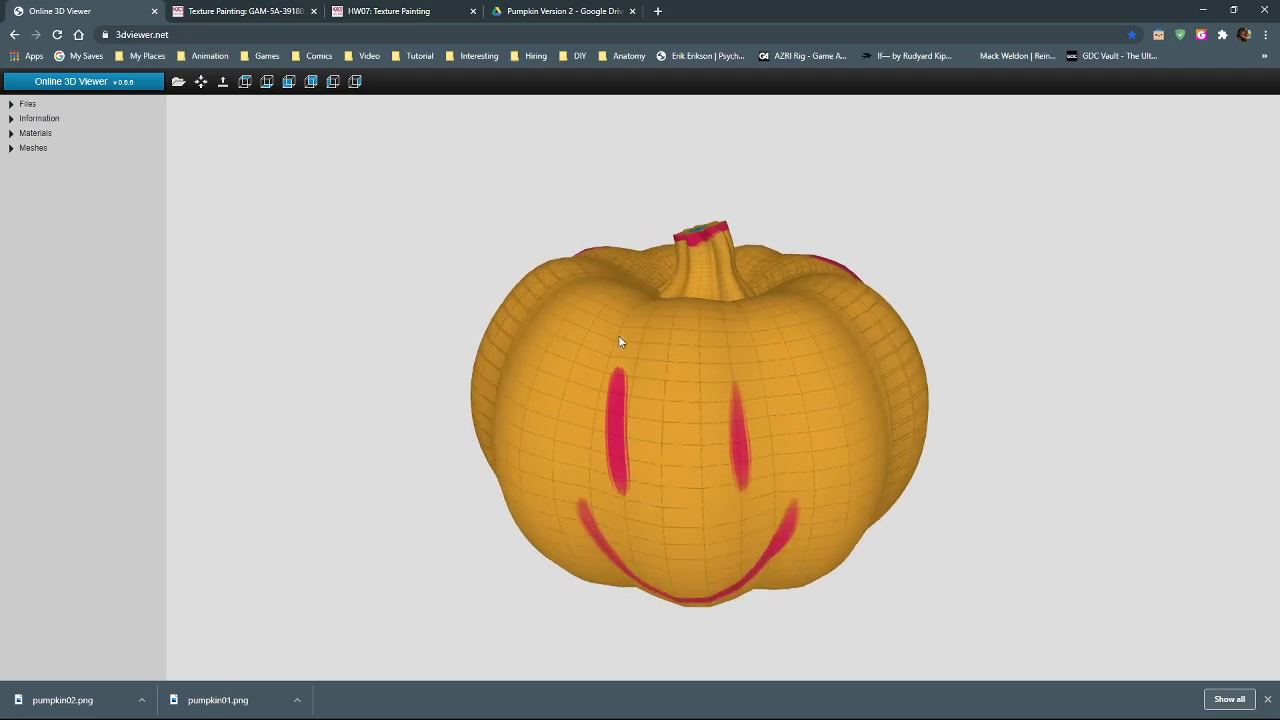
left_click_drag(777, 397, 556, 343)
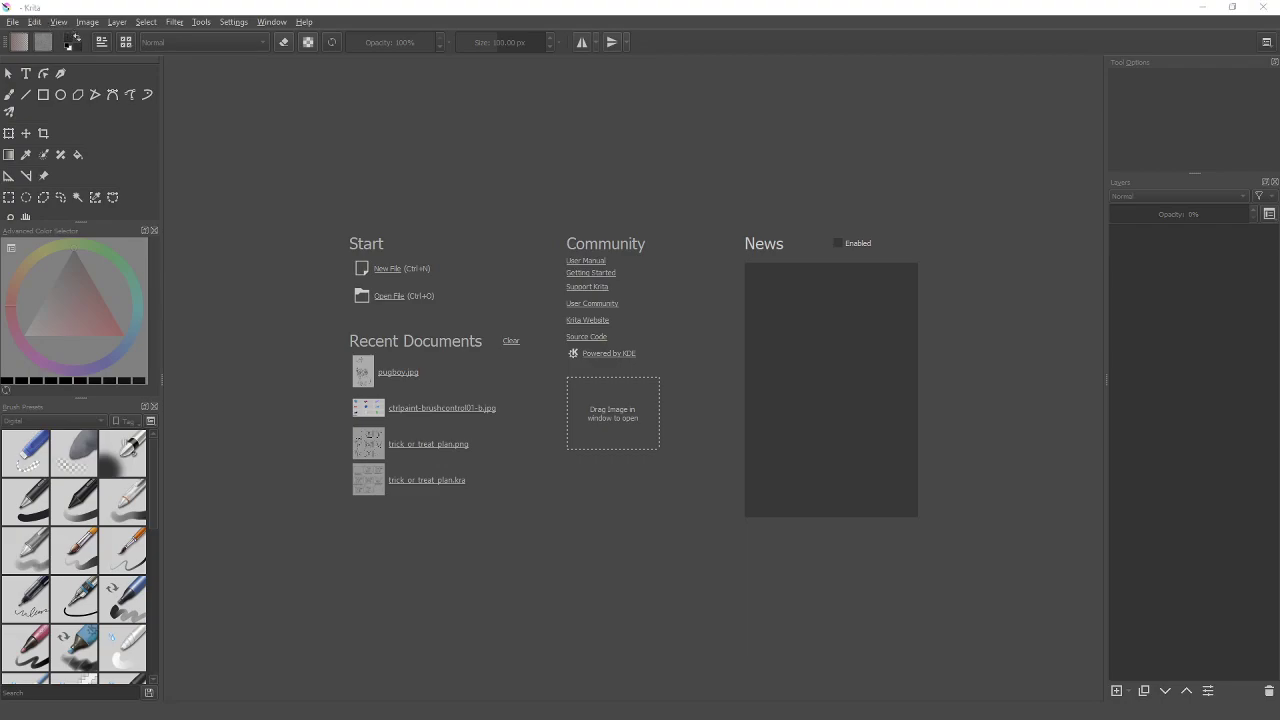
Switch to Krita, open pumpkin02.png and add a new layer above the UV wireframe
left_click_drag(640, 715, 583, 533)
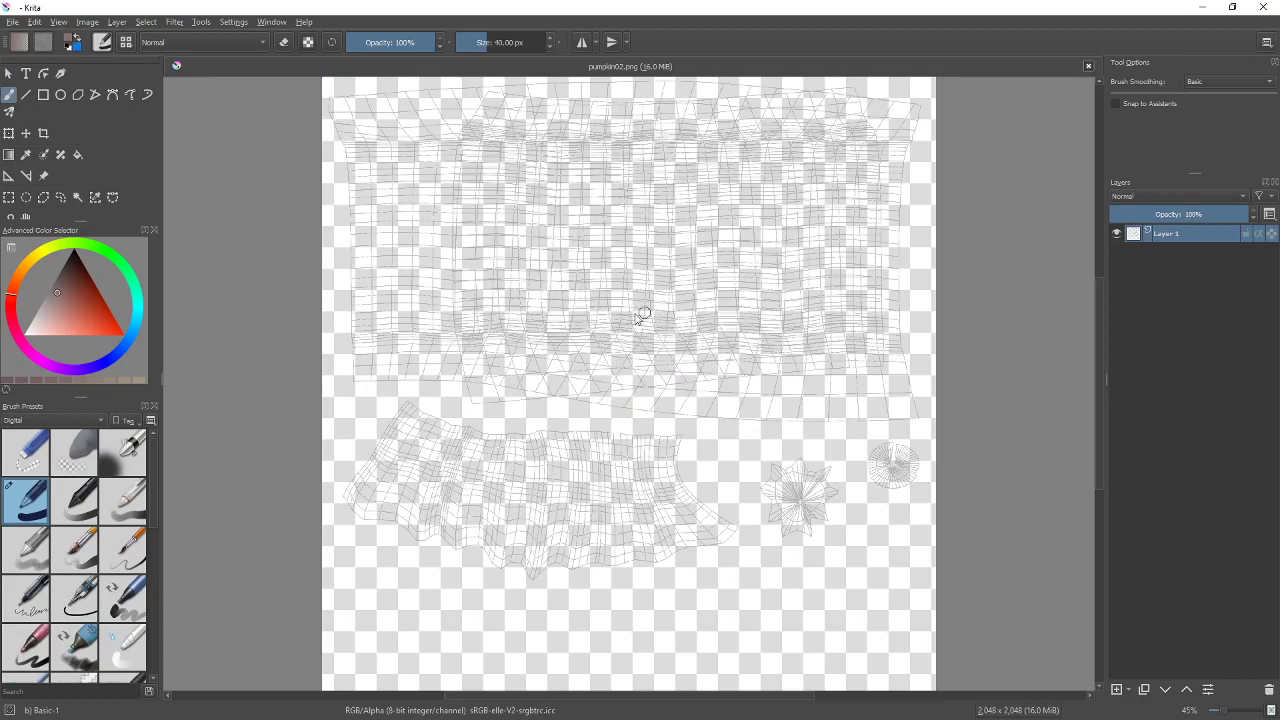
left_click(1117, 689)
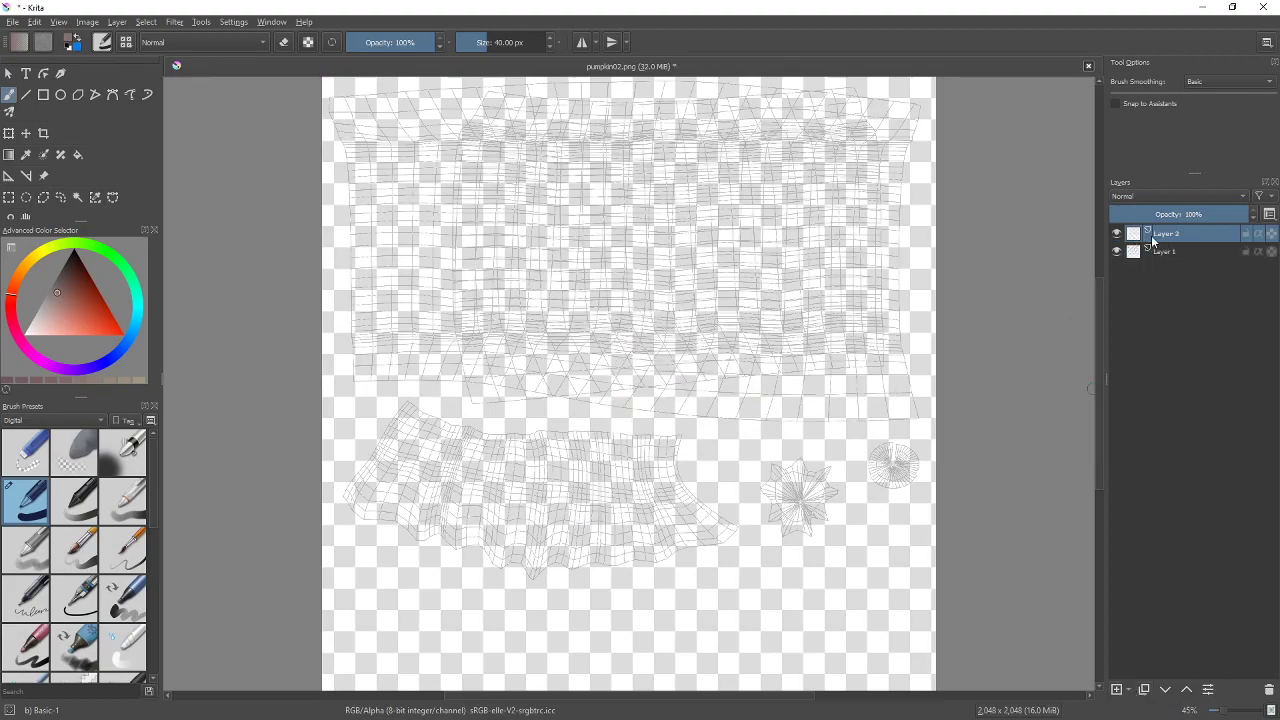
Fill the new layer with a muted orange-red and move it beneath the wireframe layer
left_click(57, 306)
left_click(78, 154)
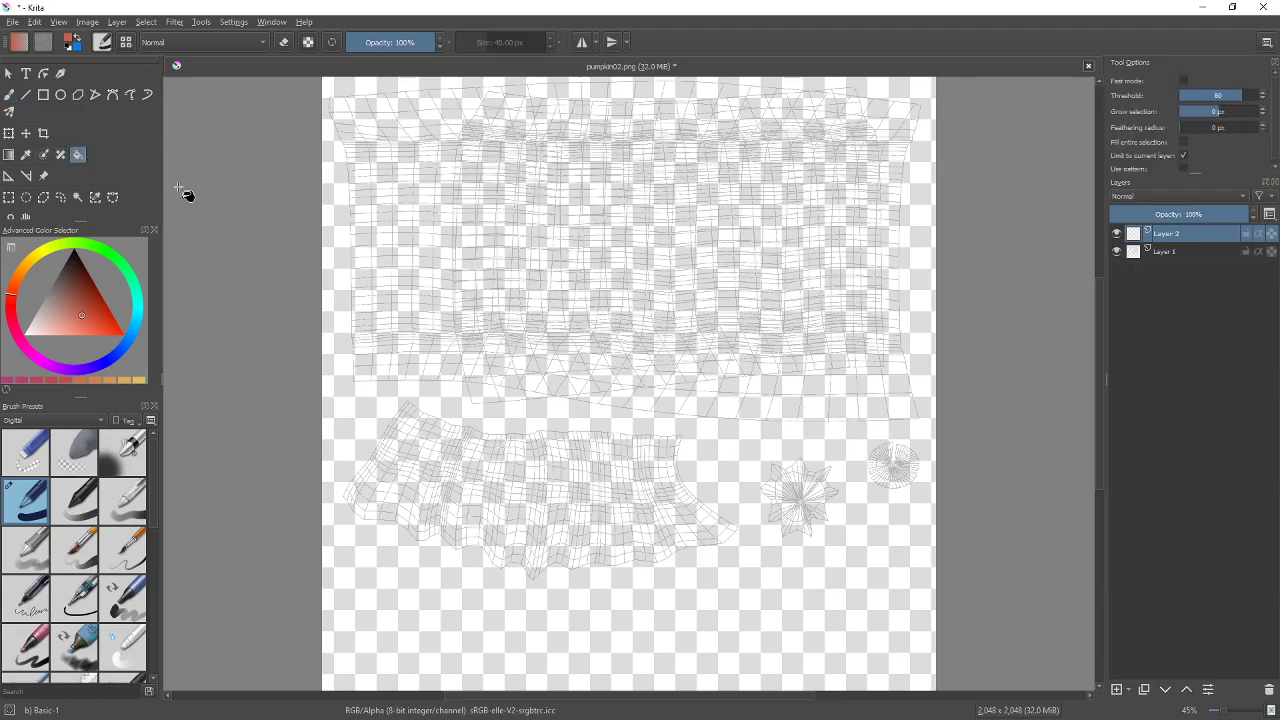
left_click(686, 306)
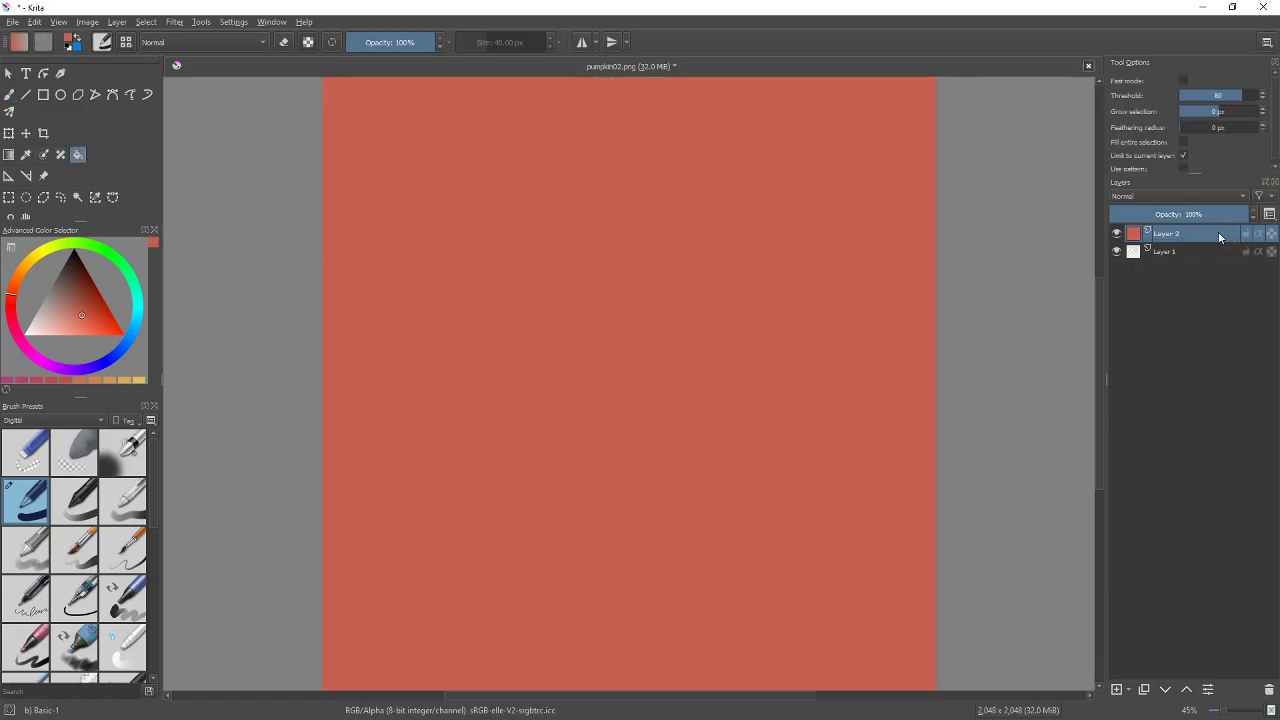
key("ctrl+Page_Down")
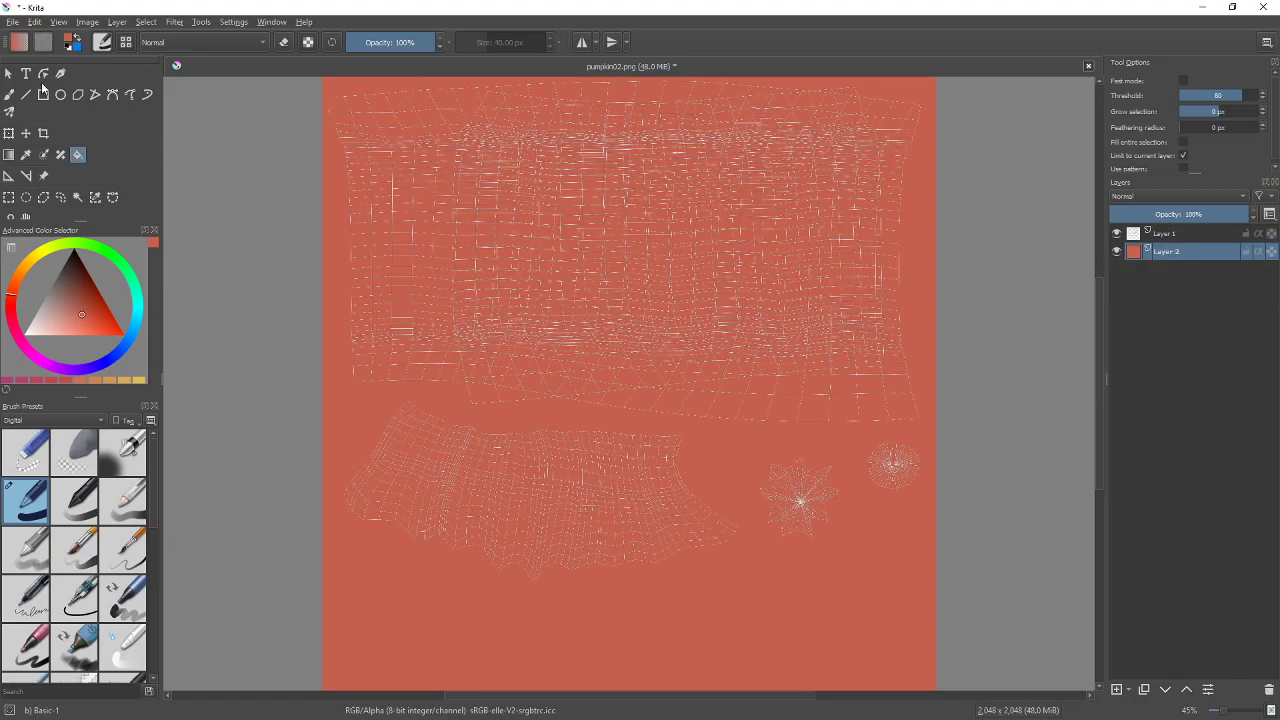
left_click(9, 95)
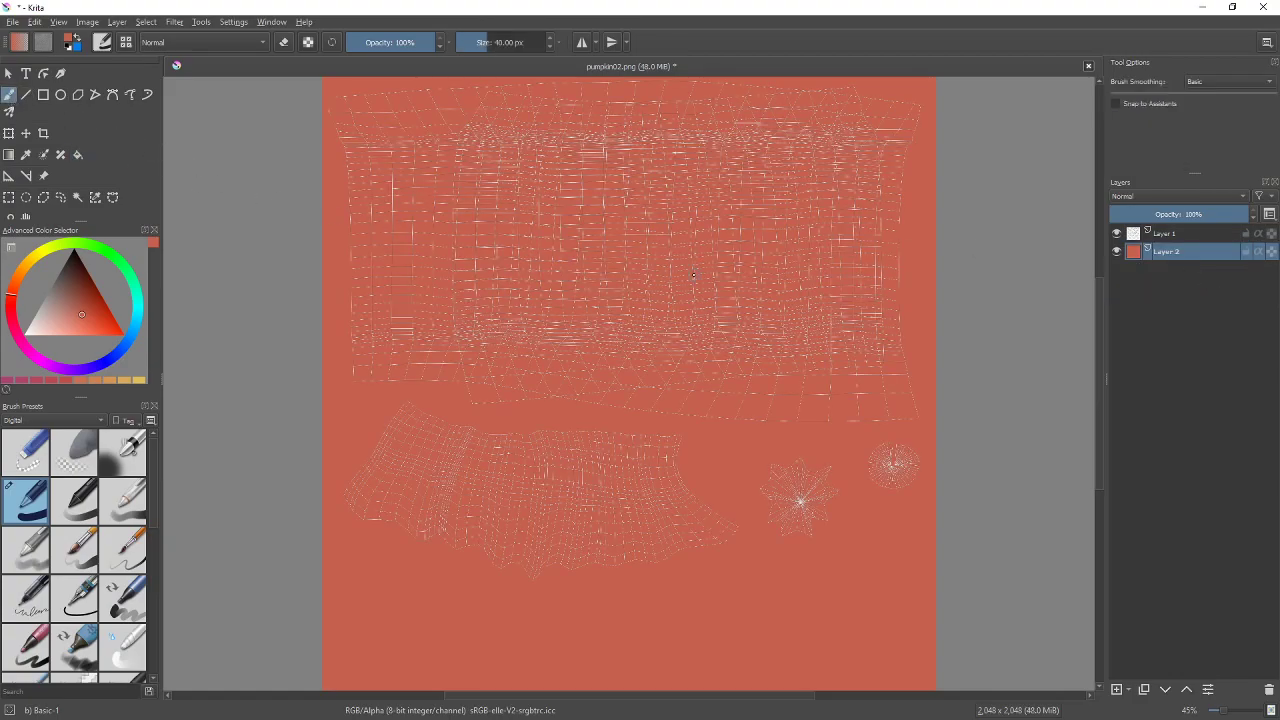
Set the wireframe layer's blending mode to Screen and its opacity to 78%
left_click(1208, 236)
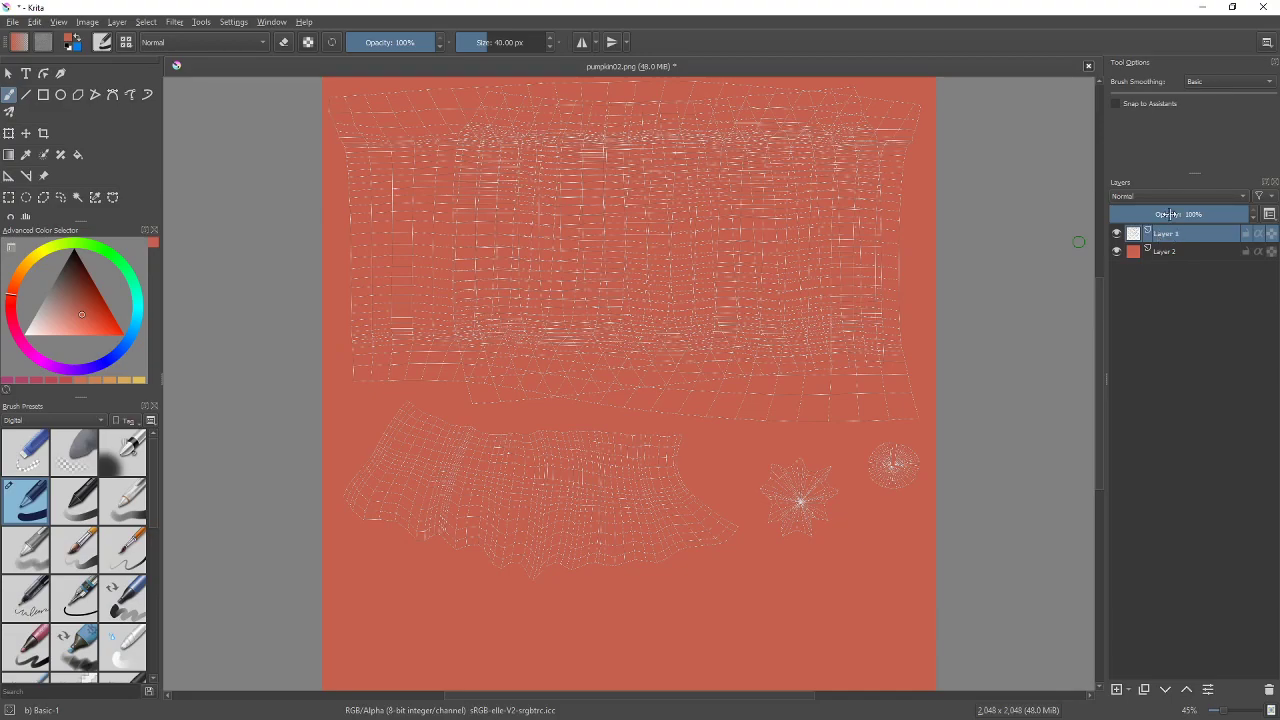
left_click(1182, 197)
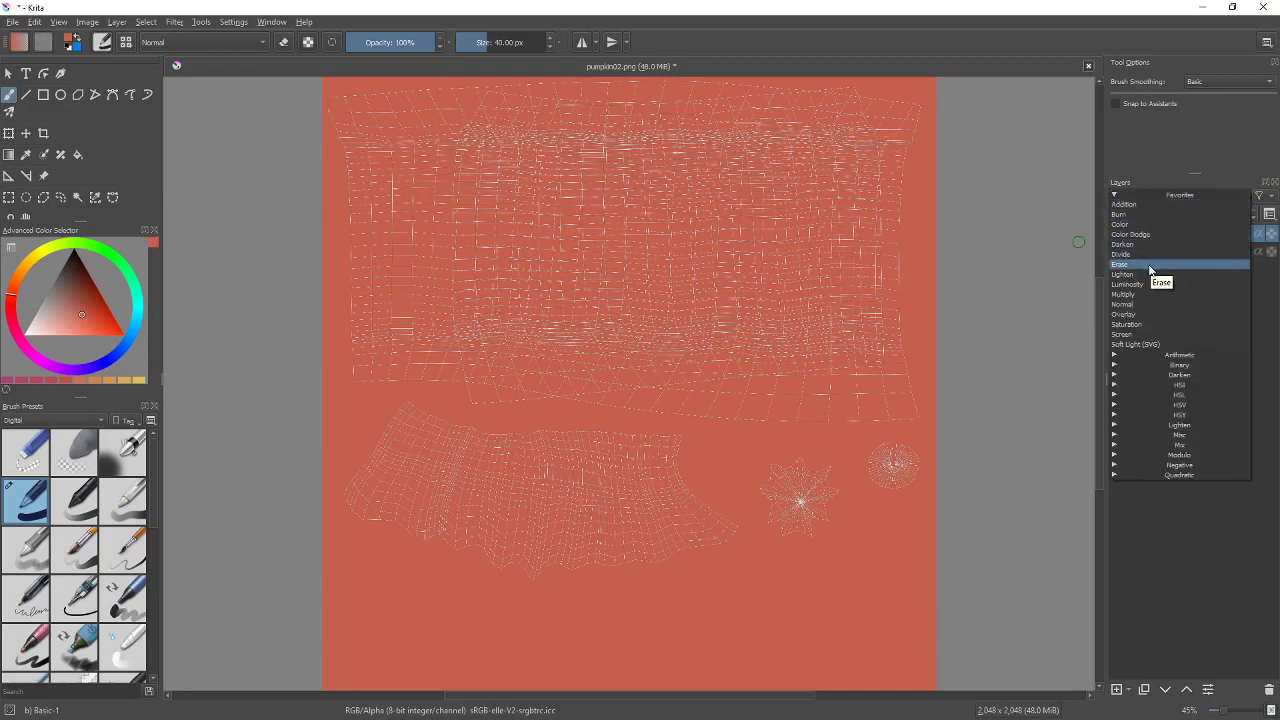
left_click(1145, 334)
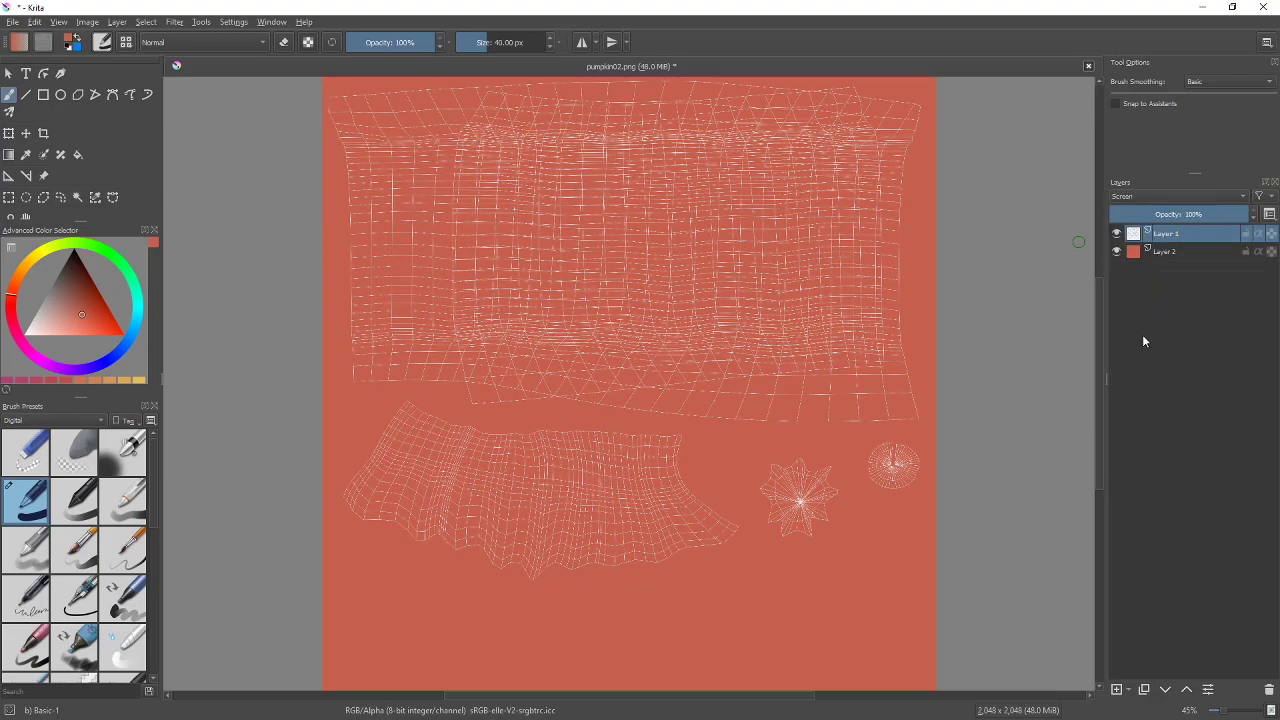
left_click(1190, 214)
left_click_drag(1188, 214, 1218, 215)
Rename the wireframe layer "UV" and the filled colour layer "base"
double_click(1173, 233)
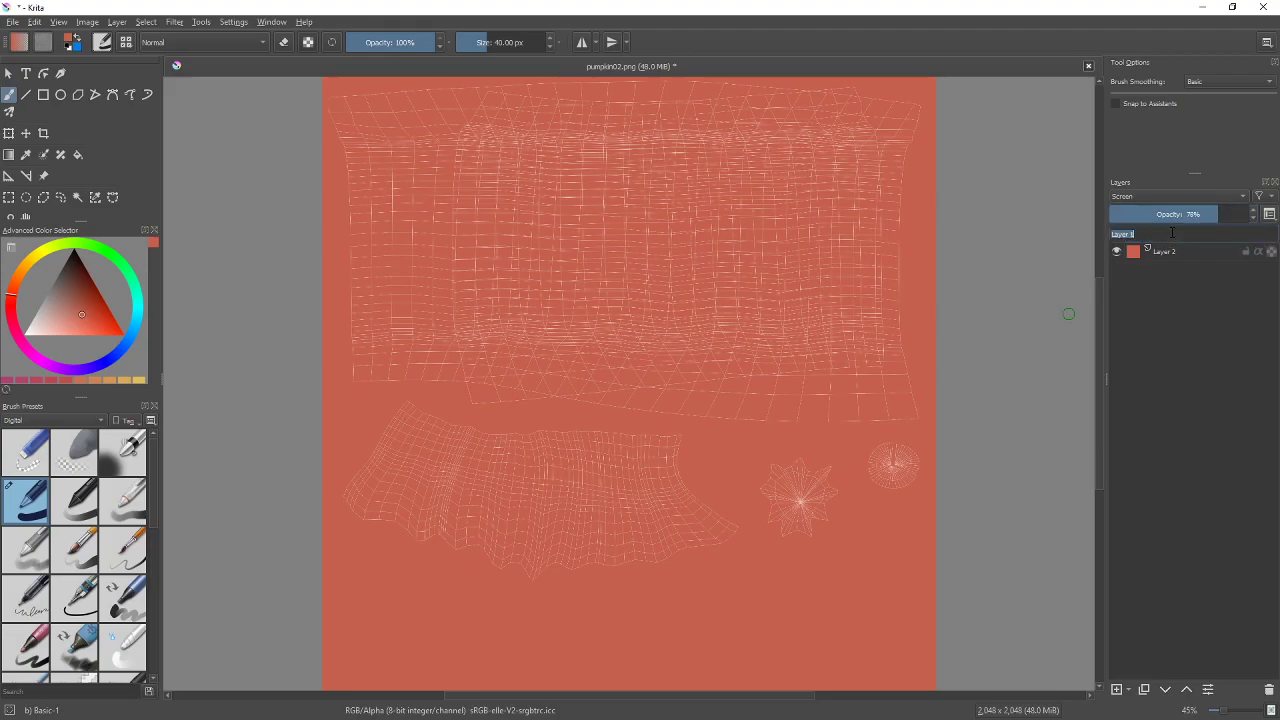
type("UV")
key("Return")
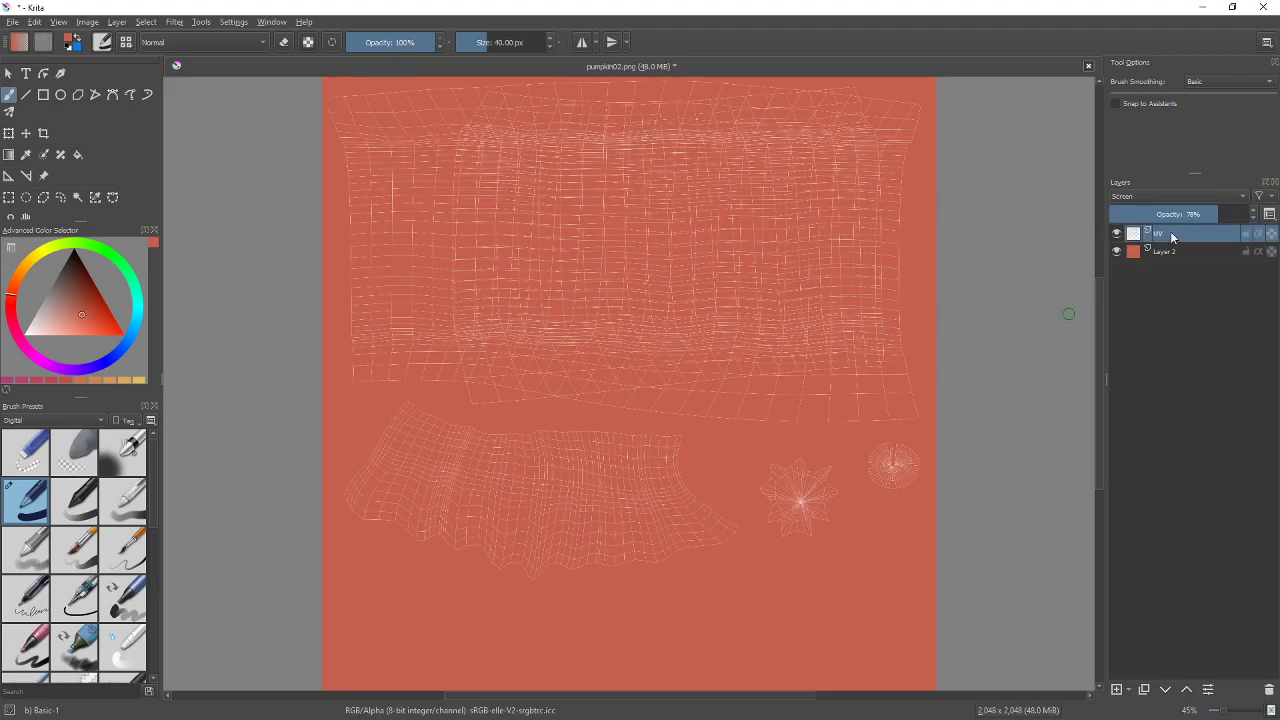
double_click(1166, 251)
type("base")
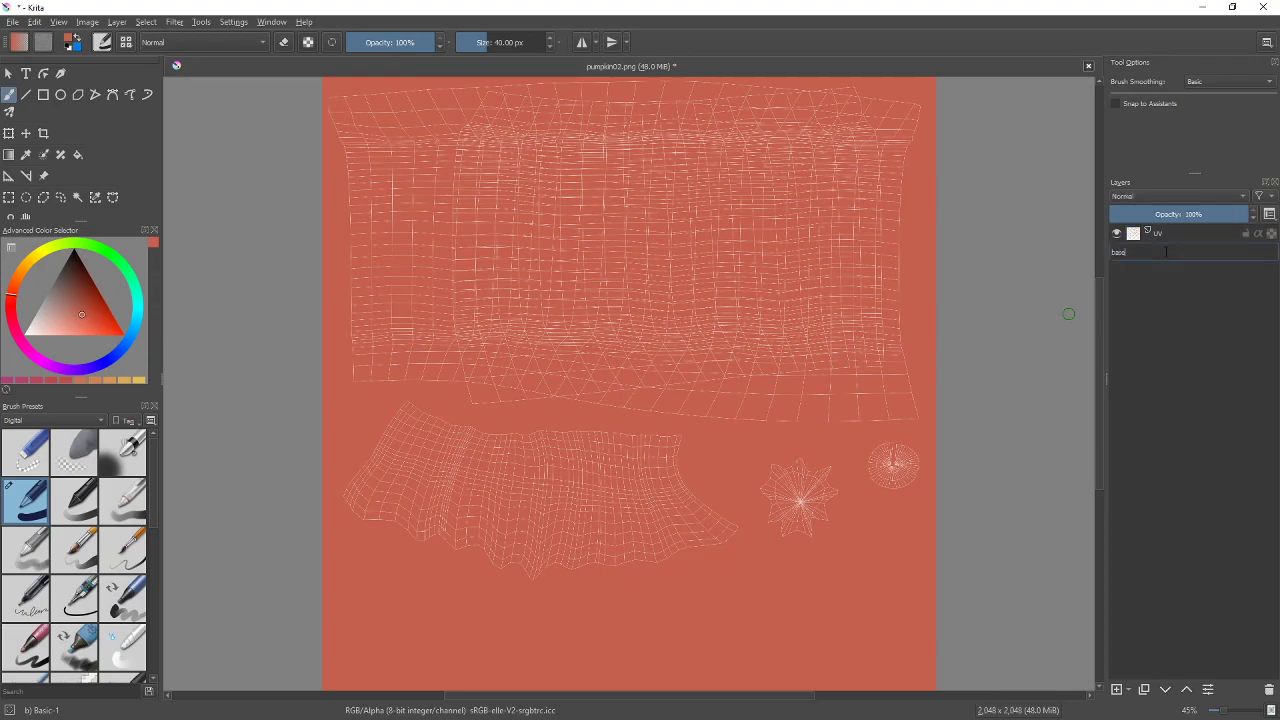
key("Return")
Lock the UV layer and add a new empty layer directly above the base layer
left_click(1163, 236)
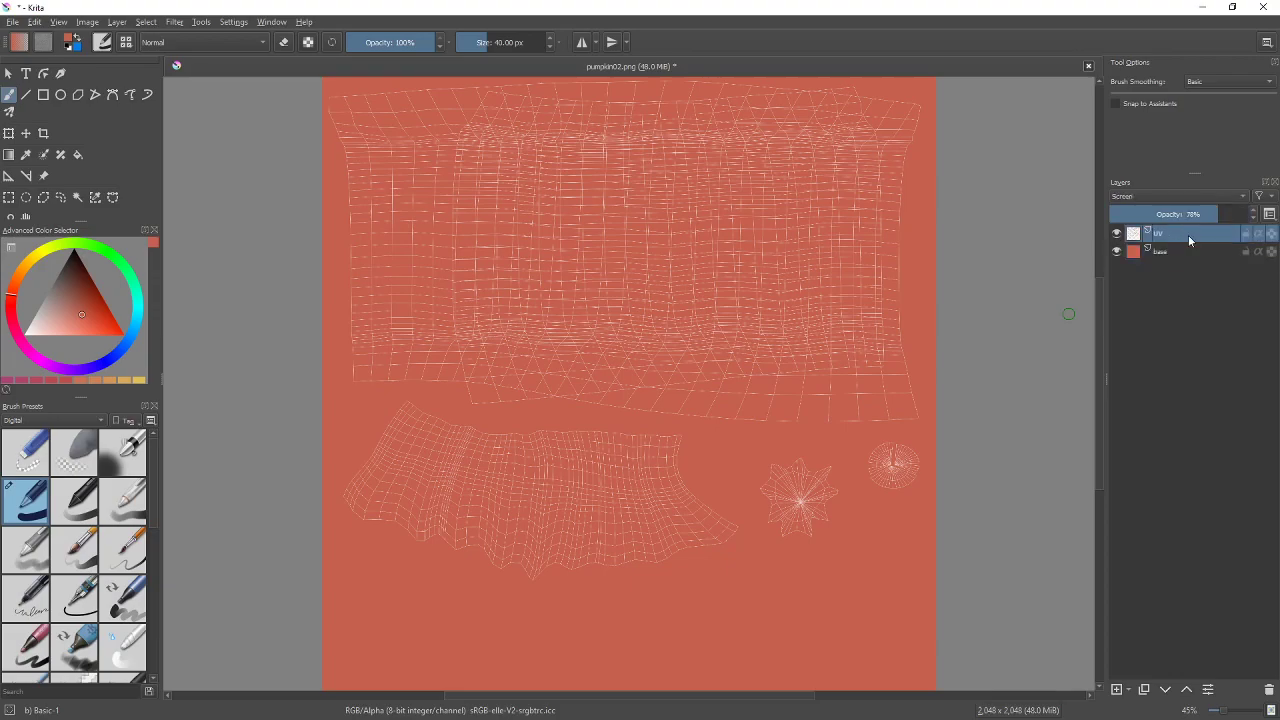
left_click(1246, 236)
left_click(1180, 251)
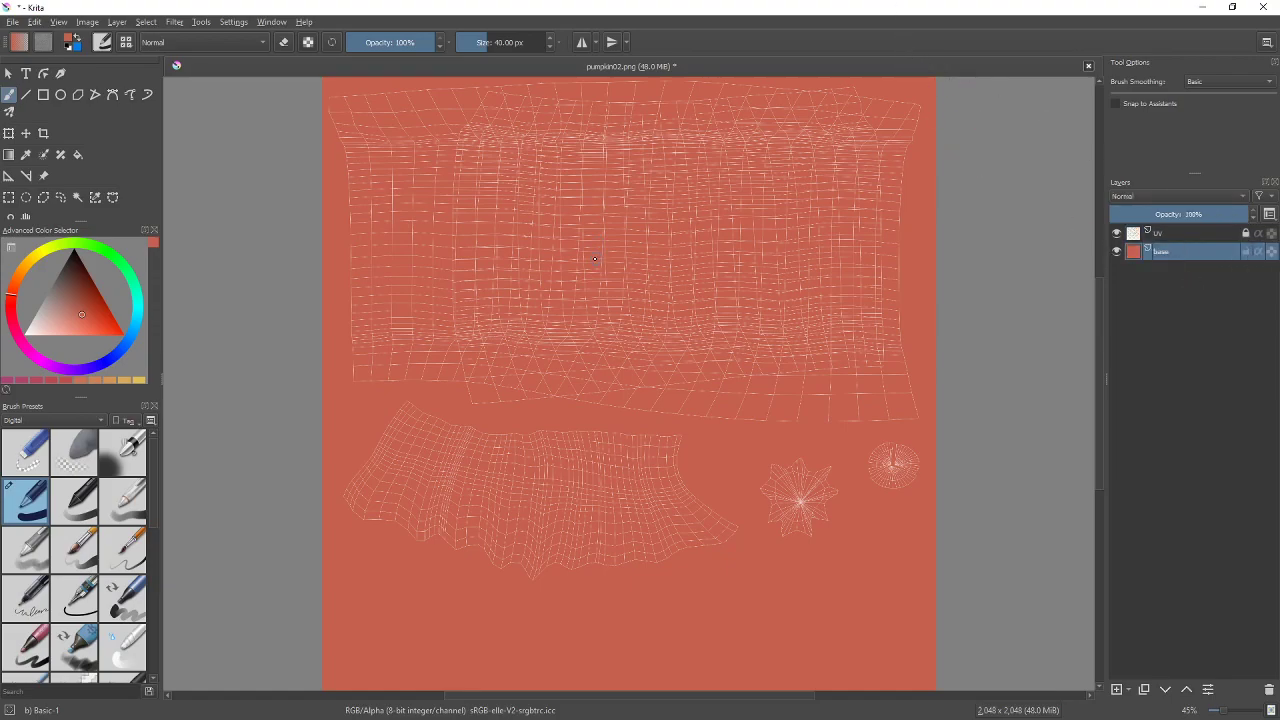
scroll(598, 258, "up", 3)
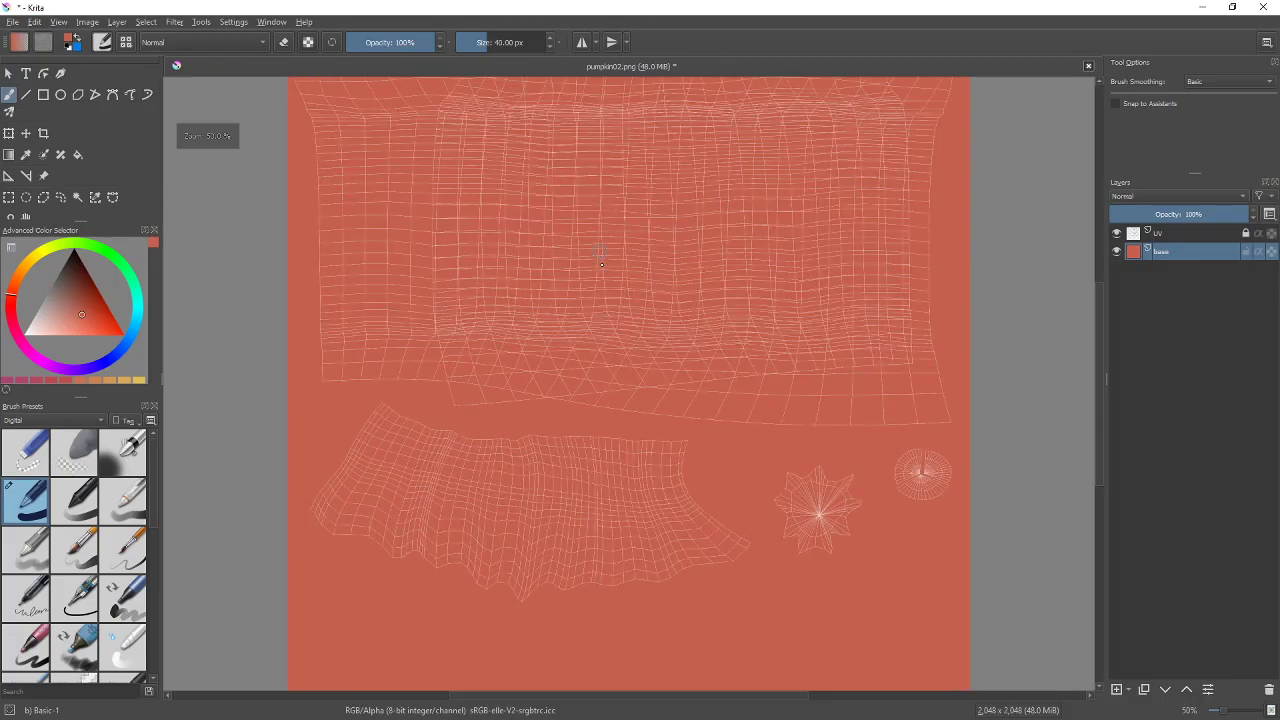
middle_click_drag(614, 229, 558, 357)
scroll(567, 357, "down", 2)
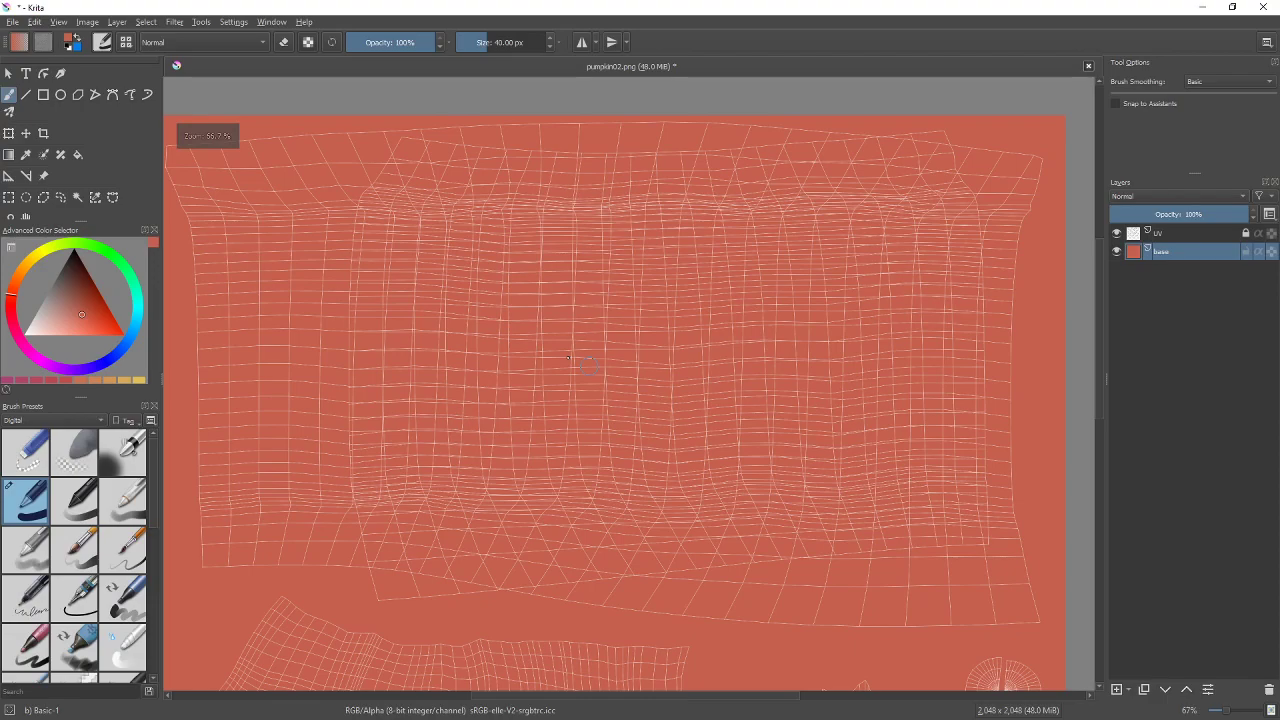
middle_click_drag(662, 386, 639, 321)
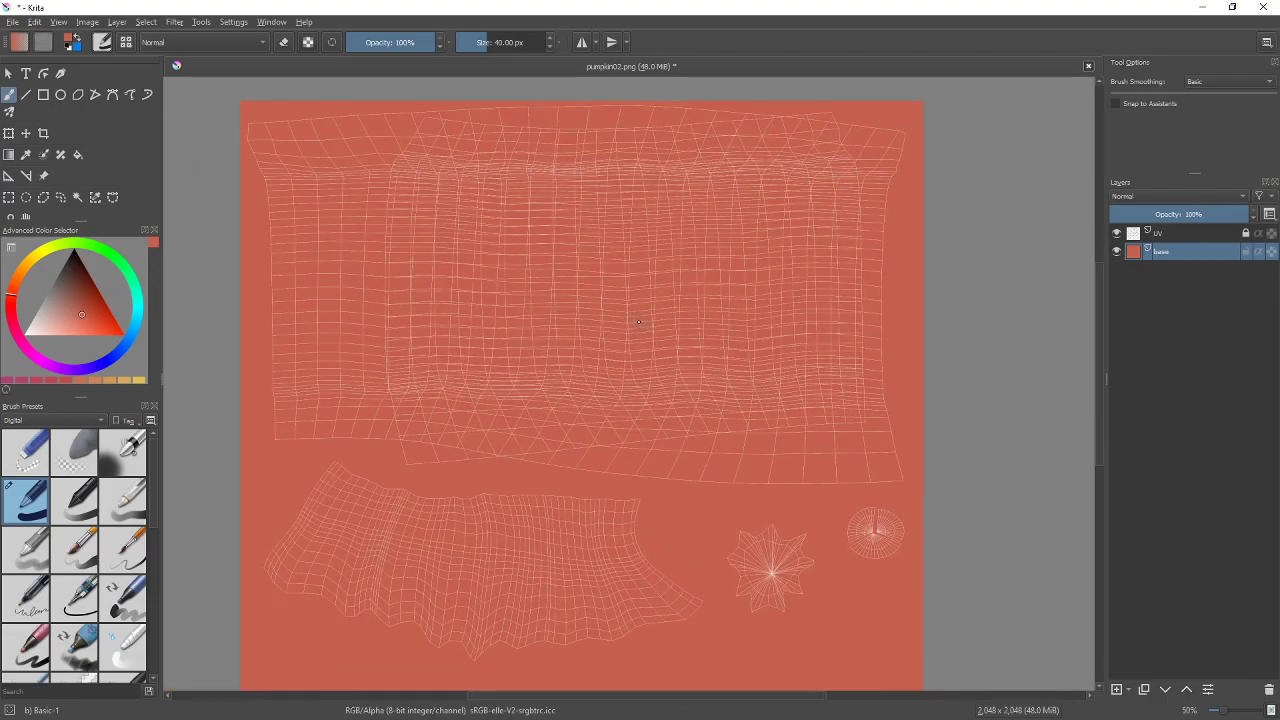
left_click(1116, 689)
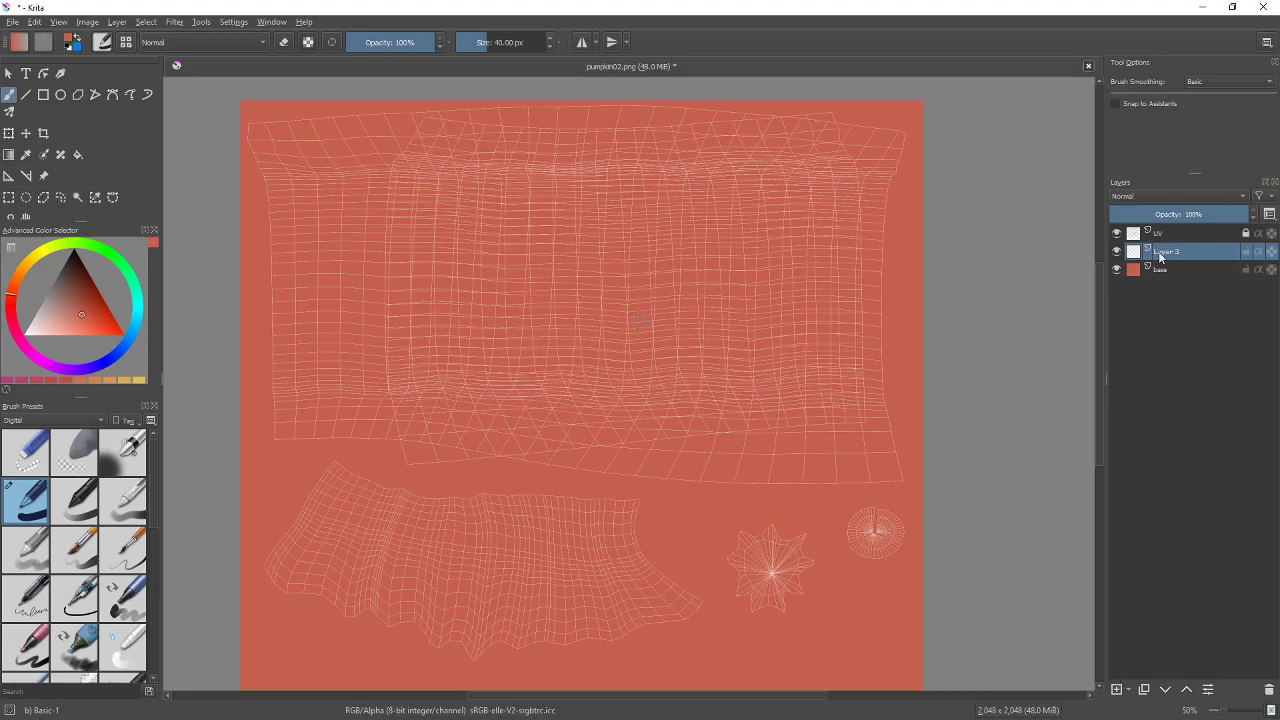
mouse_move(1145, 262)
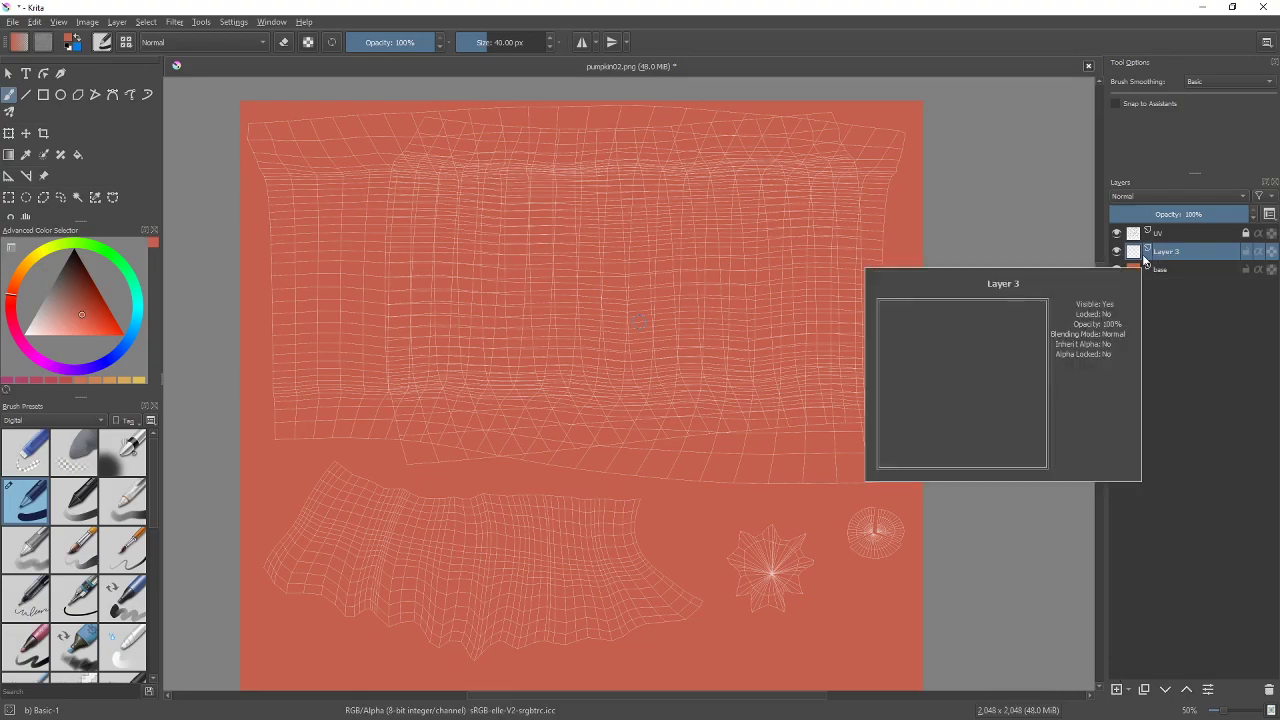
left_click(12, 21)
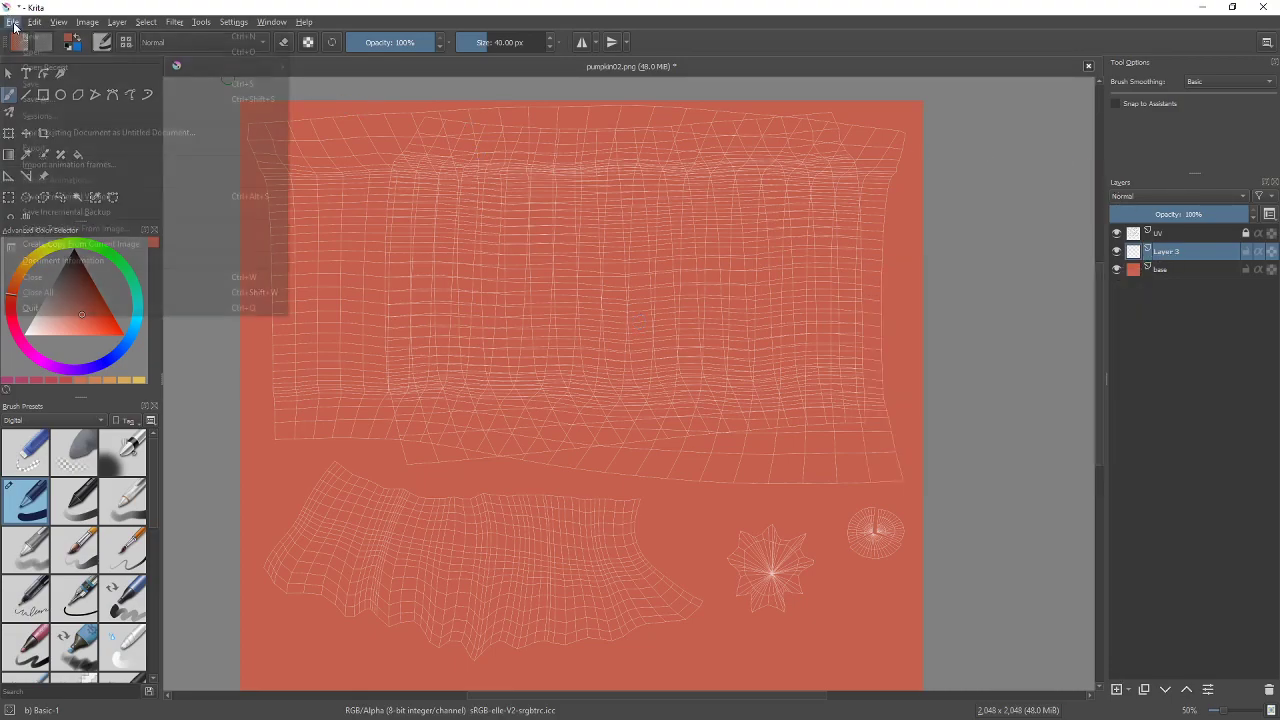
left_click(65, 84)
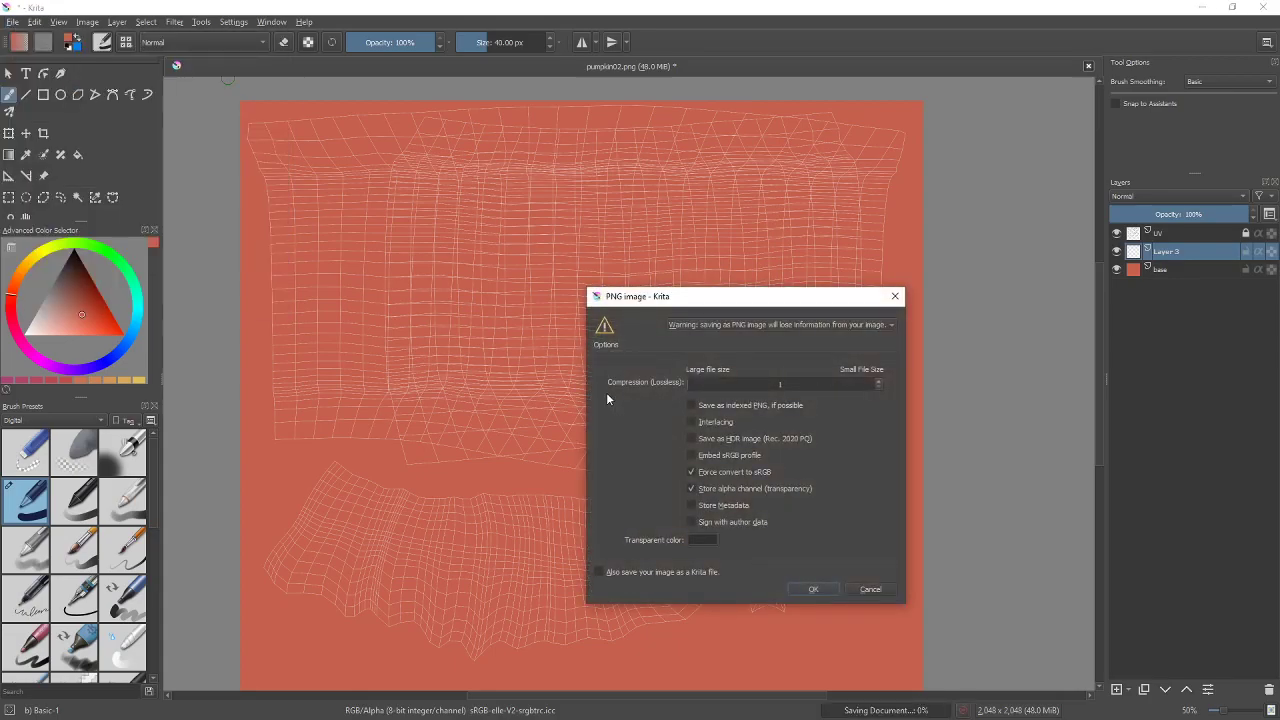
left_click_drag(706, 296, 640, 285)
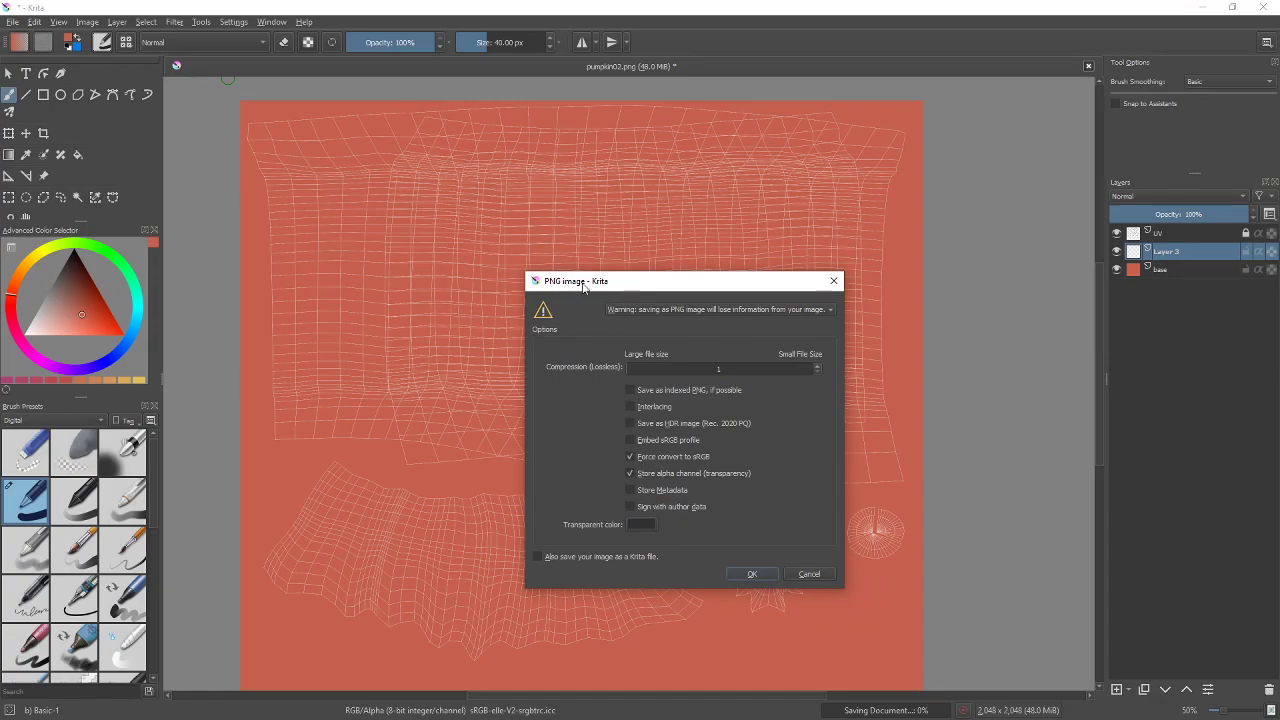
left_click(809, 574)
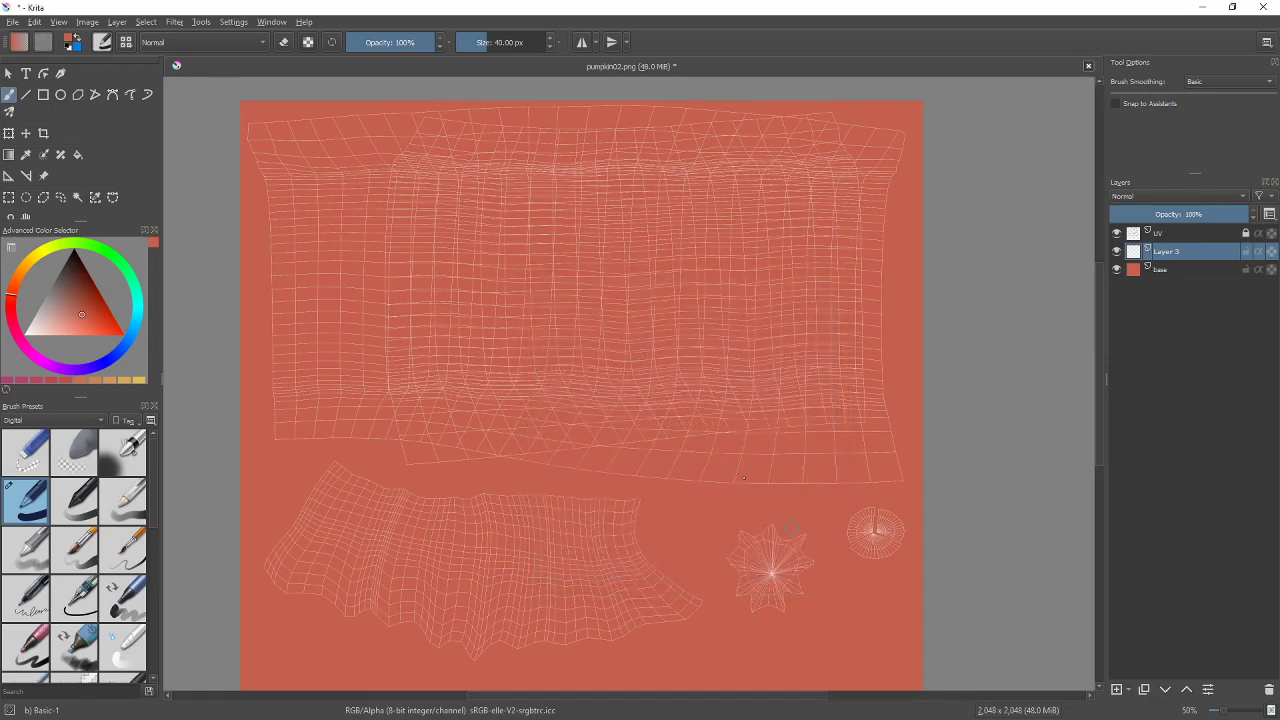
Save the layered file to the Desktop as a Krita document named test2.kra
left_click(13, 22)
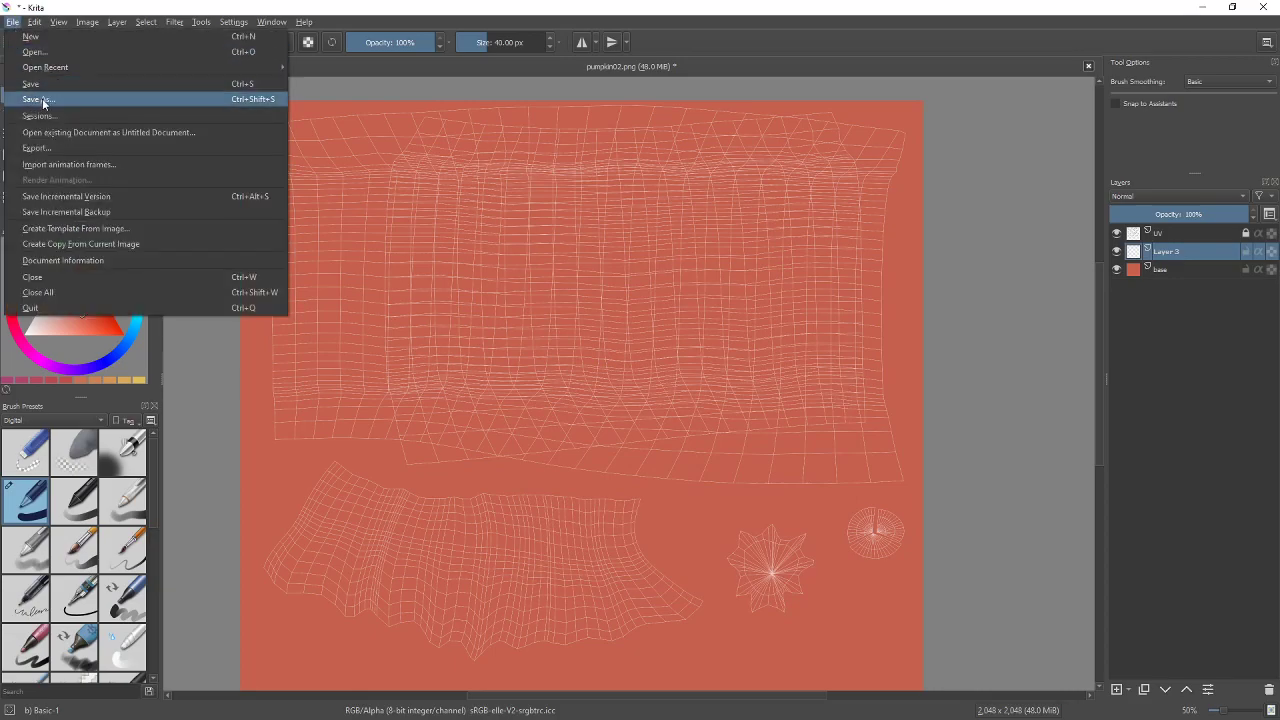
left_click(42, 99)
left_click(181, 325)
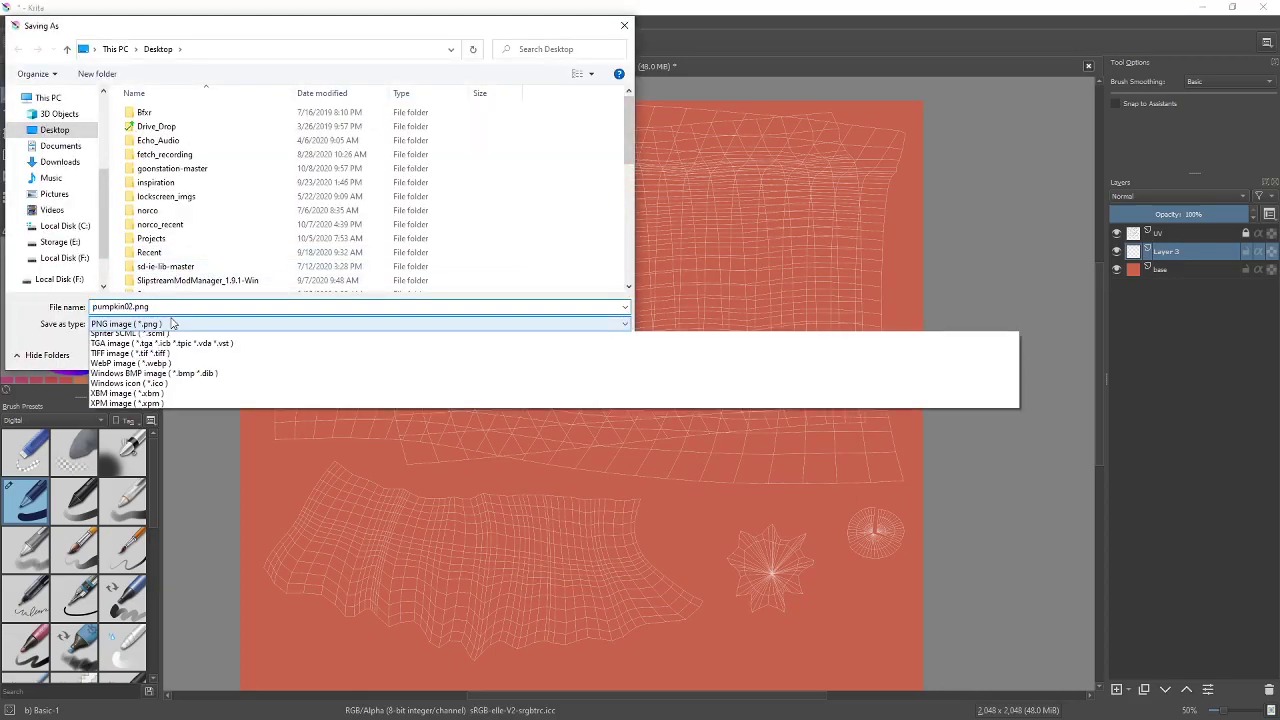
left_click(153, 348)
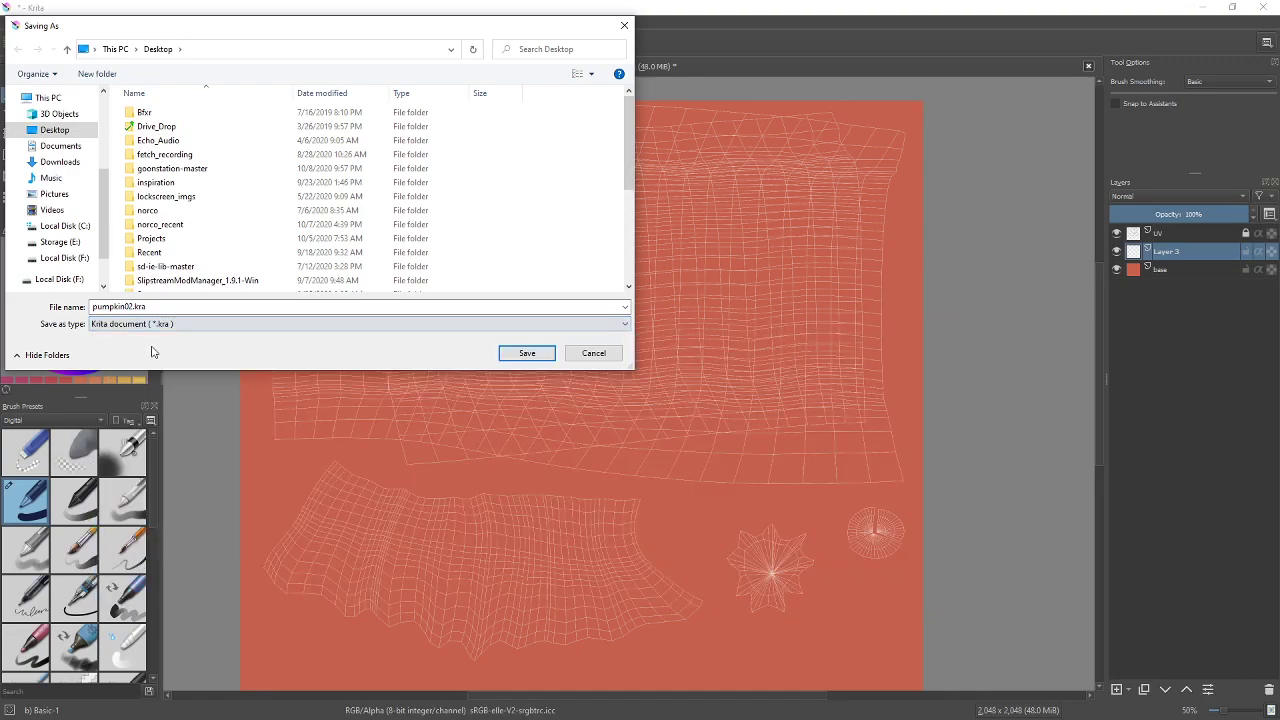
double_click(130, 306)
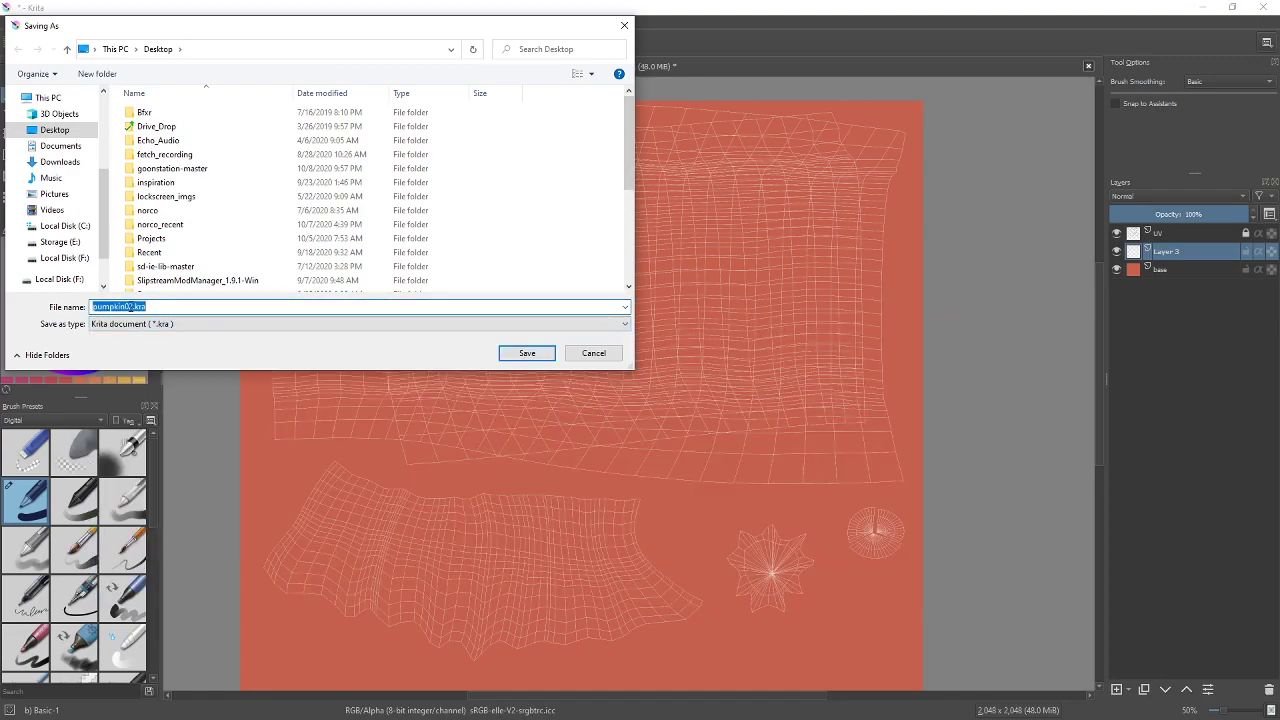
left_click(136, 306)
key("BackSpace")
type("3")
left_click_drag(136, 306, 63, 300)
type("small")
key("Return")
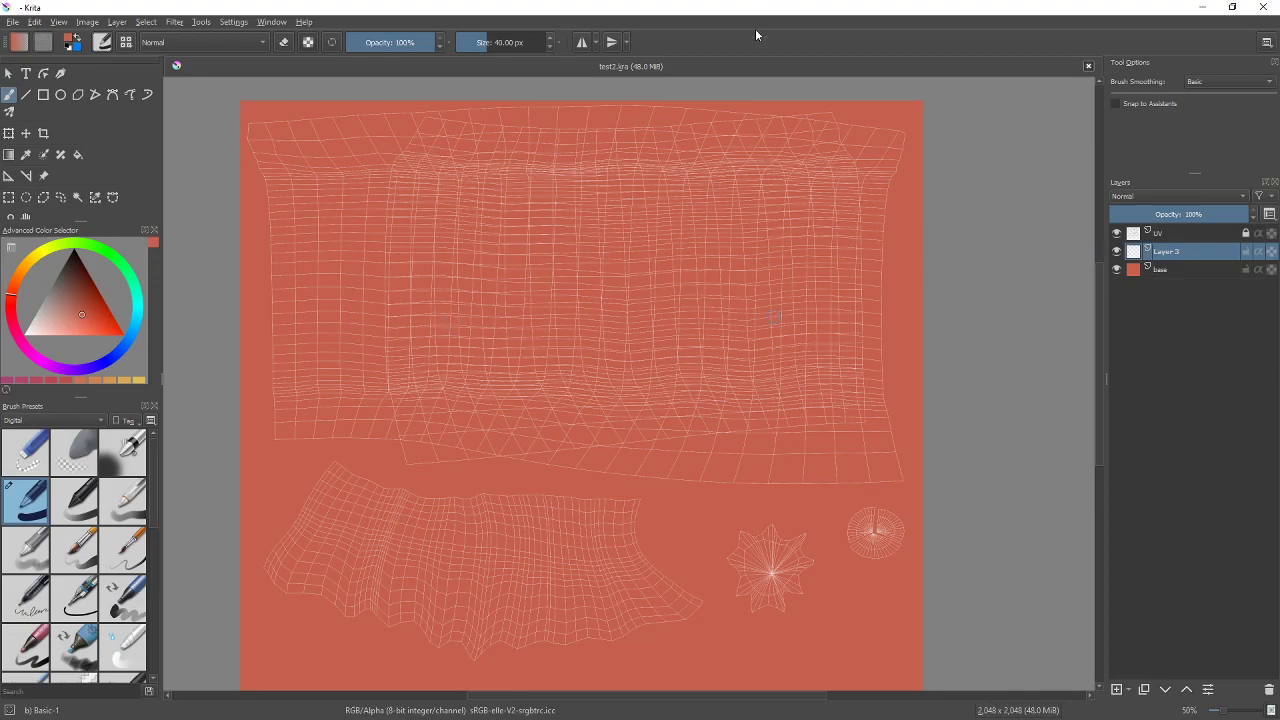
Paint a green smiley face with two upright eye strokes and a curved mouth in the middle of the large UV shell
left_click(122, 264)
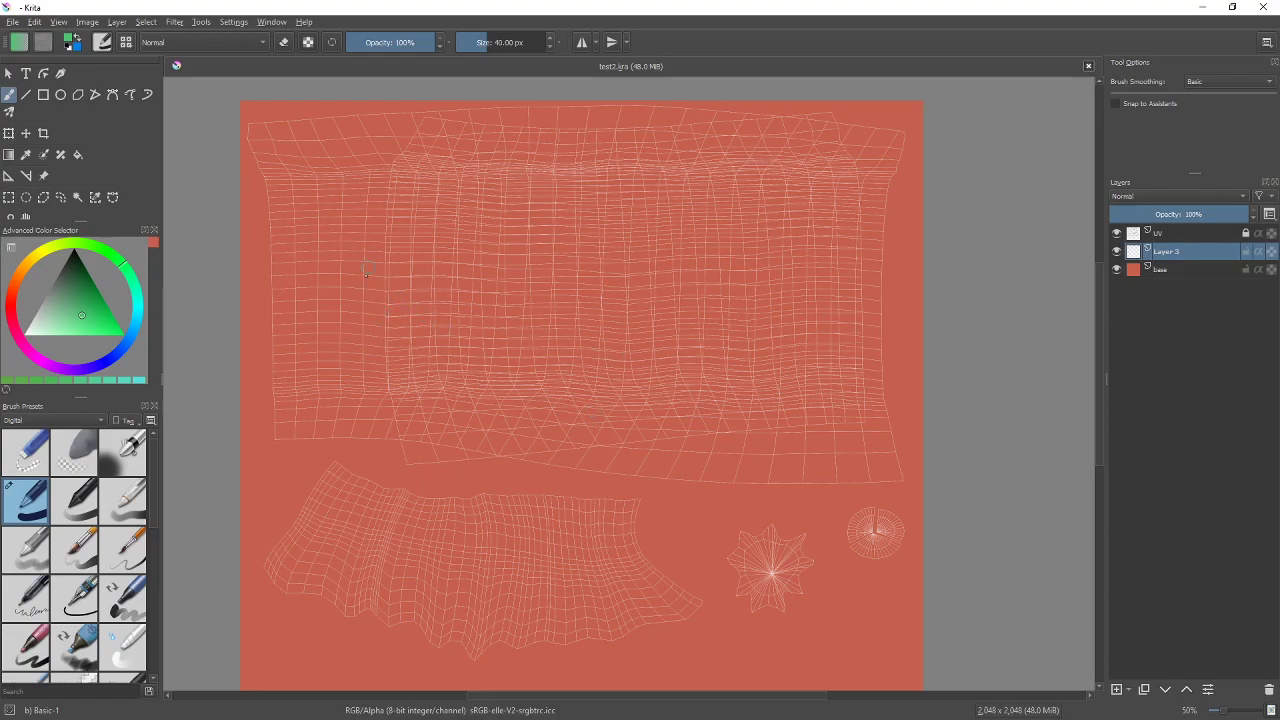
left_click_drag(532, 217, 537, 264)
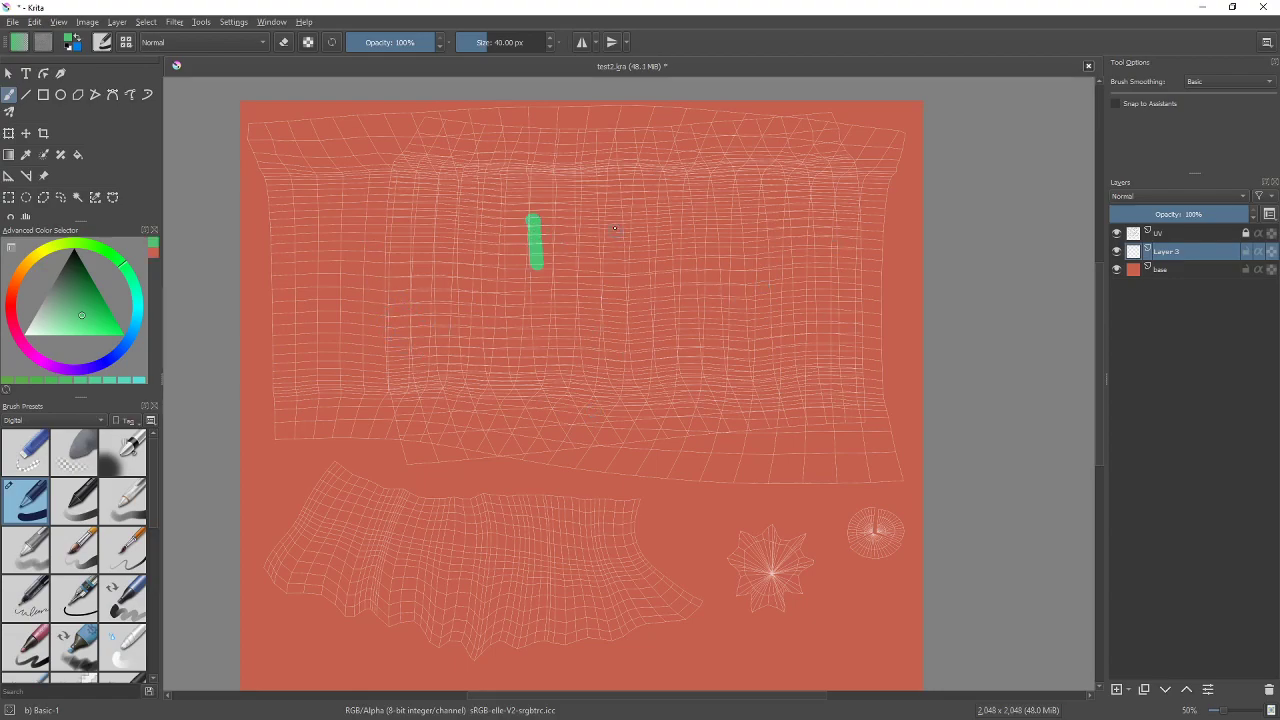
left_click_drag(616, 216, 617, 264)
mouse_move(519, 286)
left_mouse_down()
mouse_move(524, 308)
mouse_move(632, 307)
left_mouse_up()
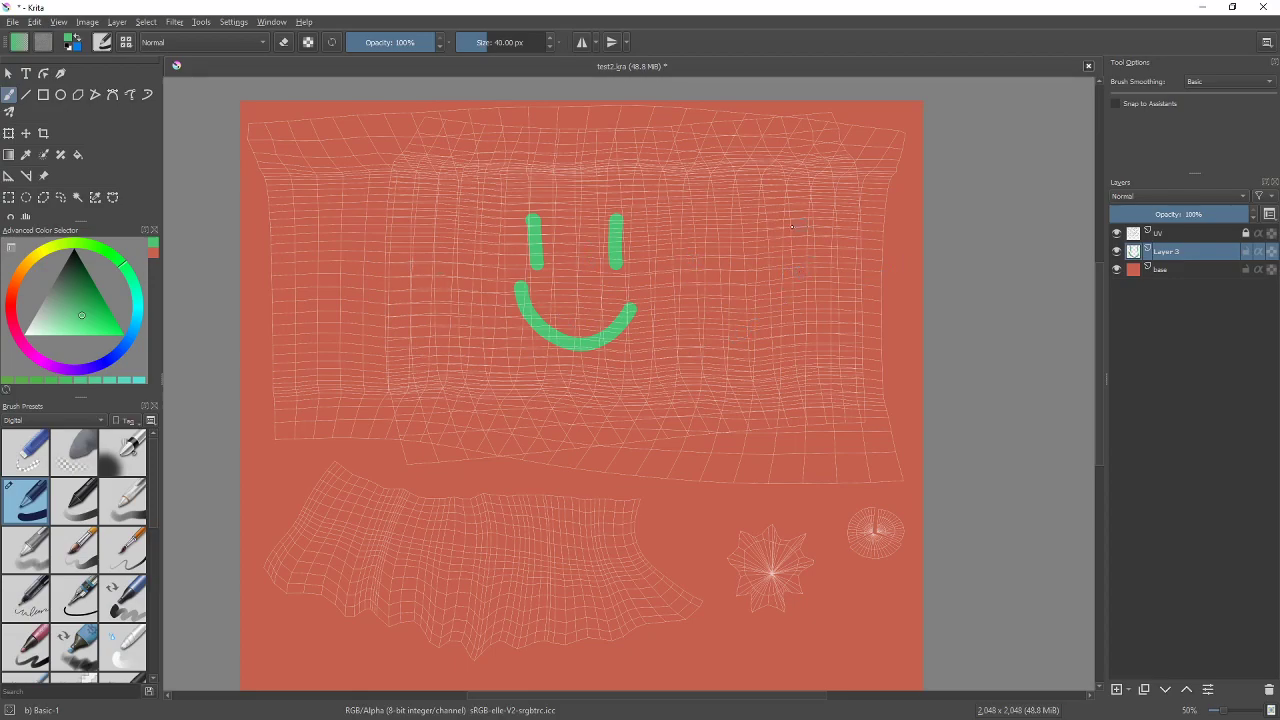
Paint a green outlined triangle to the right of the smiley face and a green outlined circle to its left
mouse_move(752, 300)
left_mouse_down()
mouse_move(792, 225)
mouse_move(818, 297)
mouse_move(750, 303)
left_mouse_up()
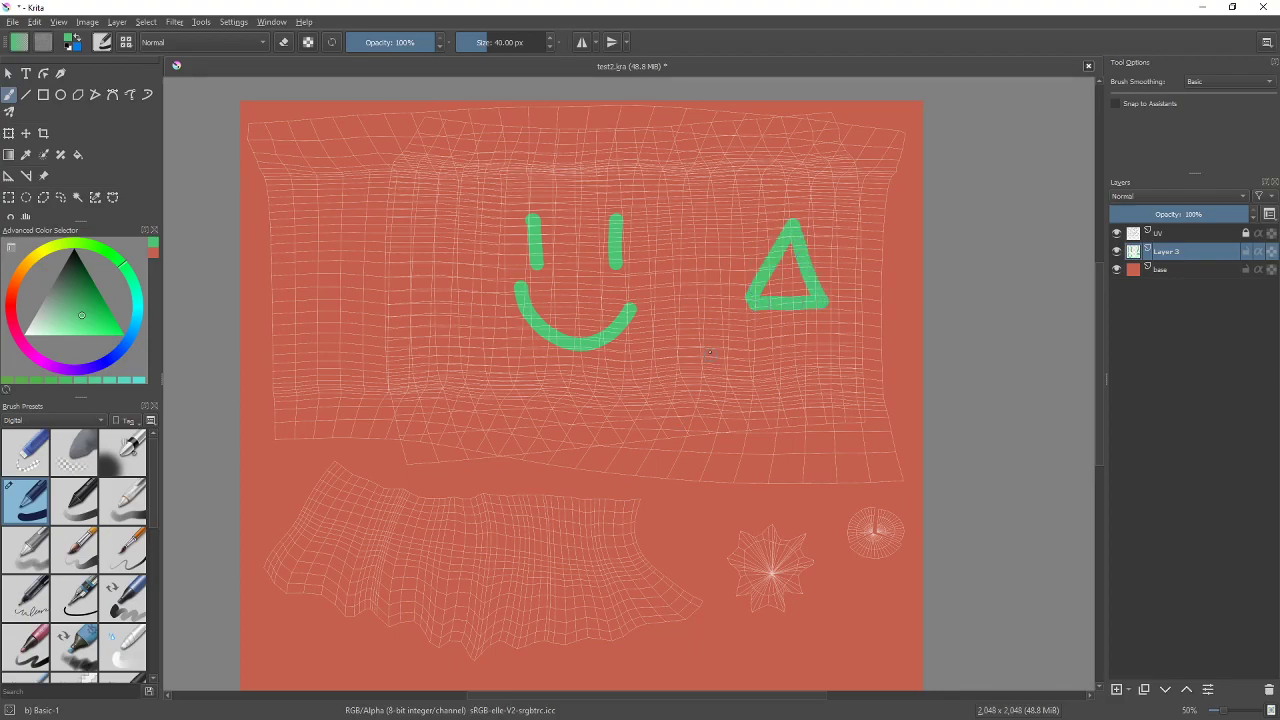
mouse_move(381, 218)
left_mouse_down()
mouse_move(355, 321)
mouse_move(386, 216)
left_mouse_up()
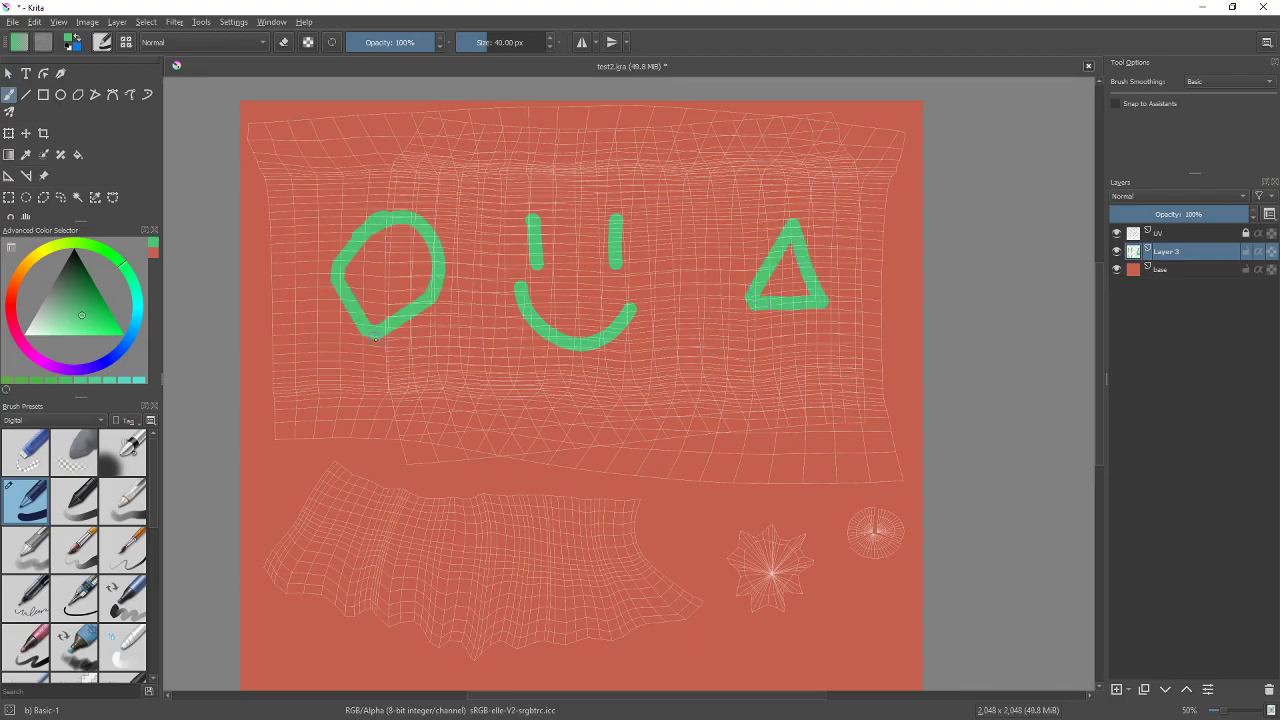
key("ctrl+z")
left_click(397, 221)
mouse_move(334, 308)
left_mouse_down()
mouse_move(395, 220)
mouse_move(317, 287)
left_mouse_up()
key("ctrl+z")
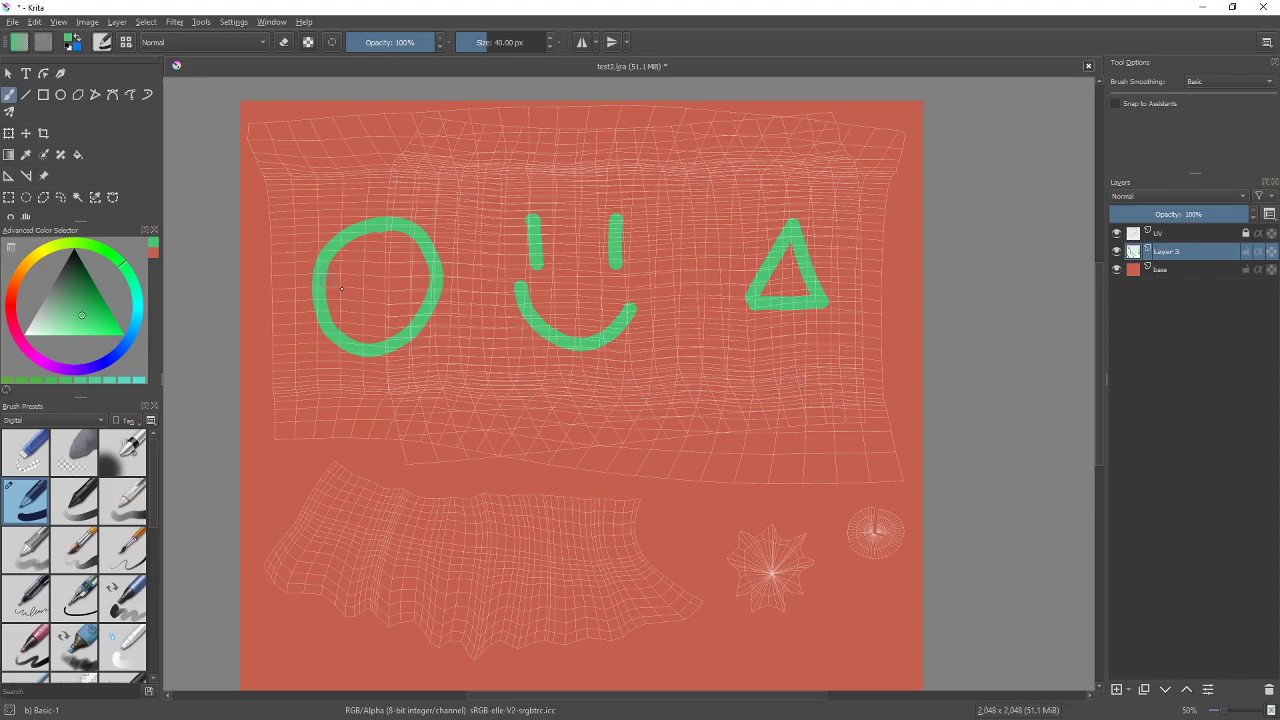
Paint a blue zigzag across the upper edge of the large UV shell and a blue line along its left edge
middle_click_drag(614, 437, 609, 349)
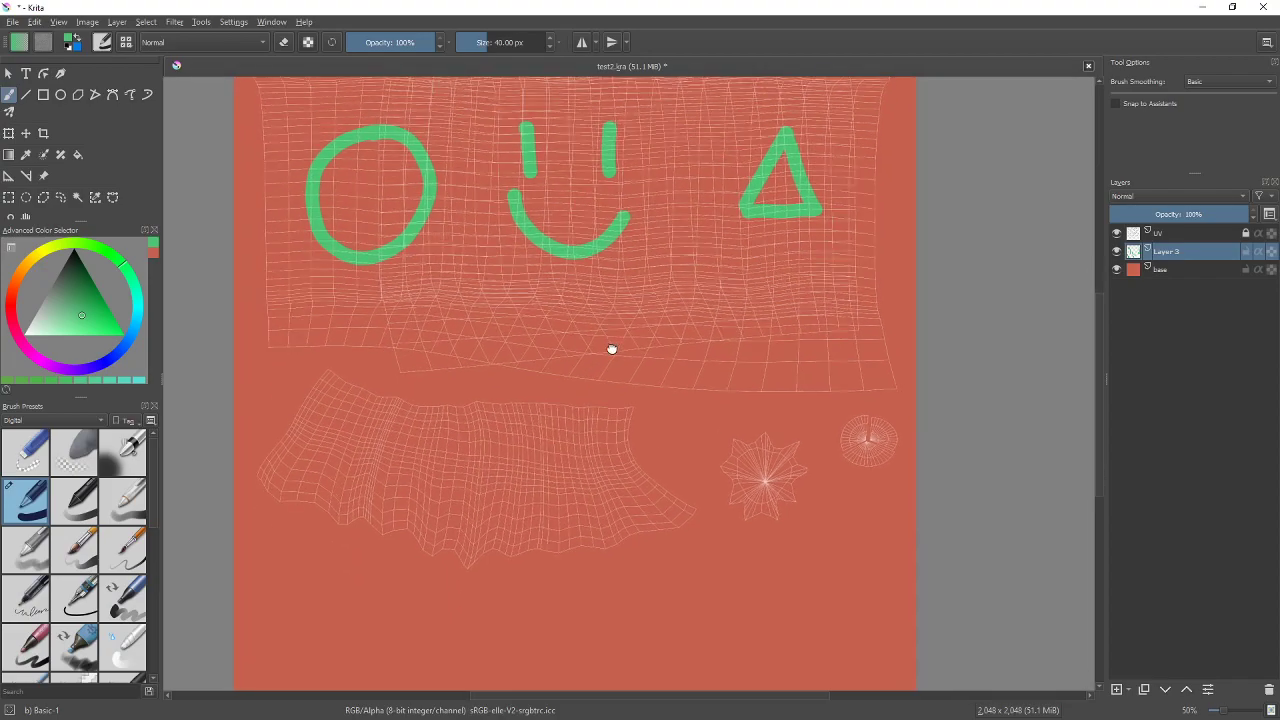
left_click(138, 322)
scroll(603, 443, "up", 4)
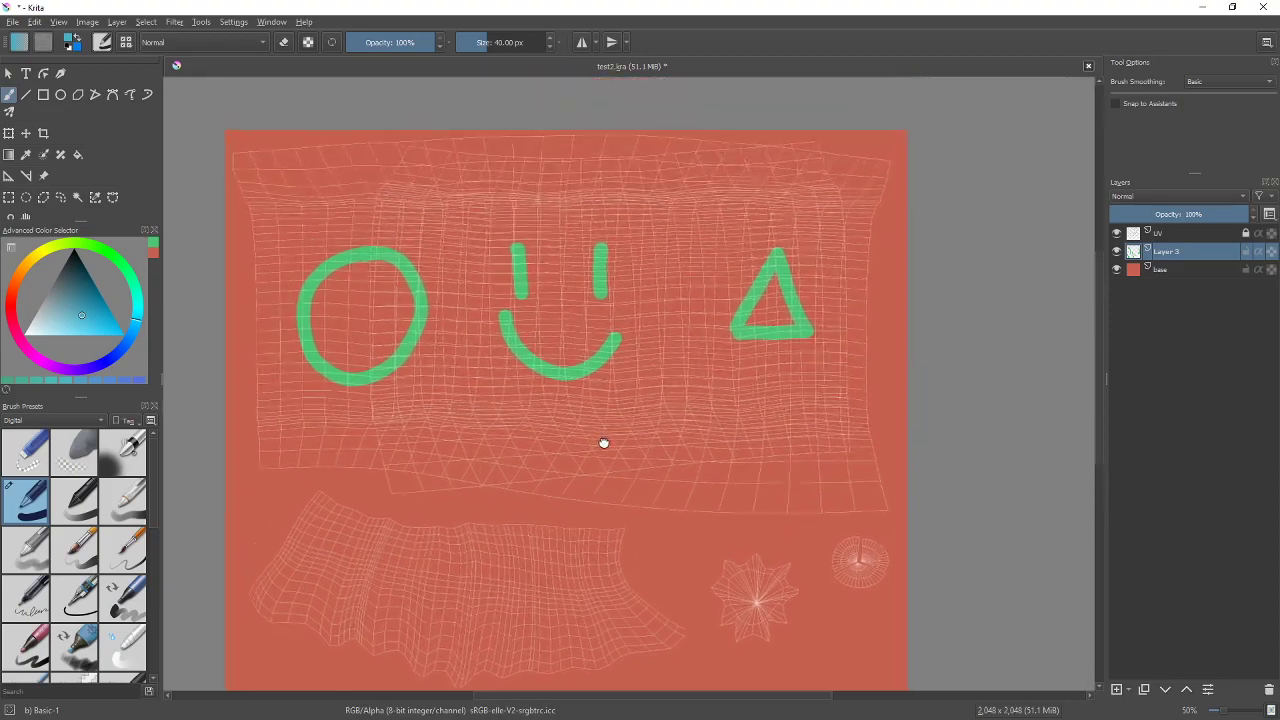
mouse_move(242, 248)
left_mouse_down()
mouse_move(273, 204)
mouse_move(315, 235)
mouse_move(490, 184)
mouse_move(565, 237)
mouse_move(649, 209)
mouse_move(711, 246)
mouse_move(783, 193)
mouse_move(830, 229)
mouse_move(910, 258)
left_mouse_up()
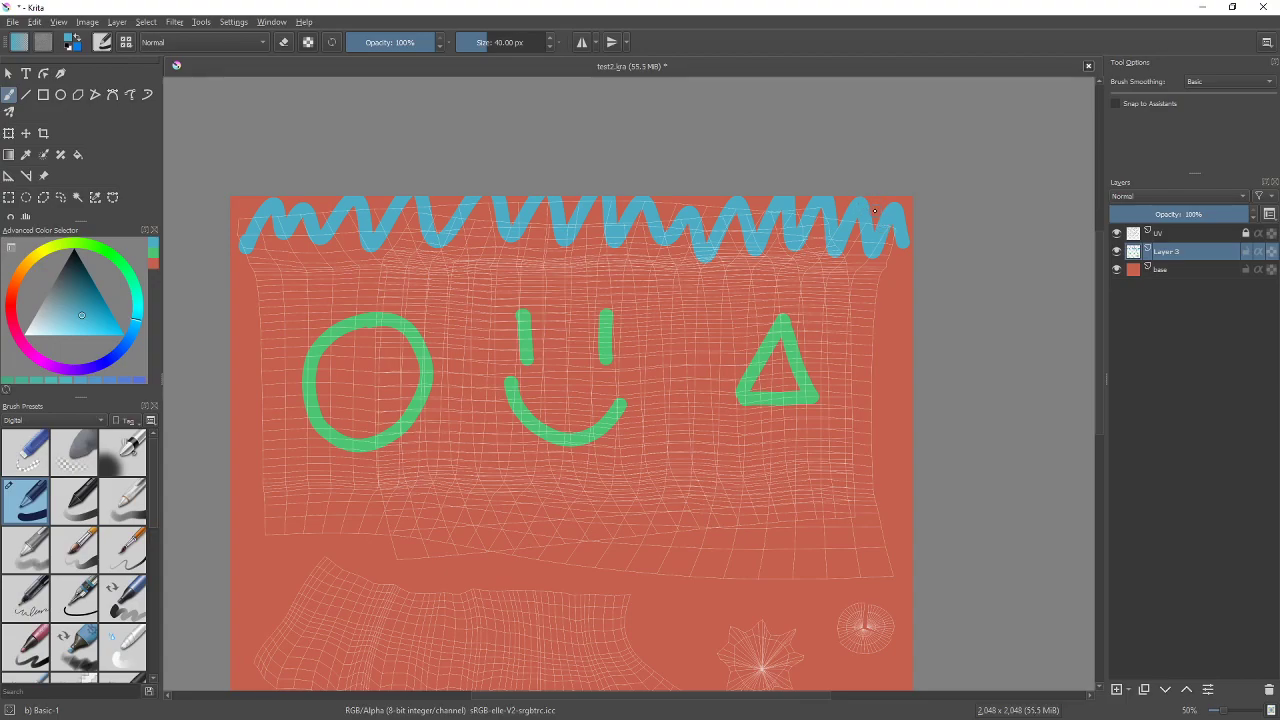
middle_click_drag(851, 363, 858, 260)
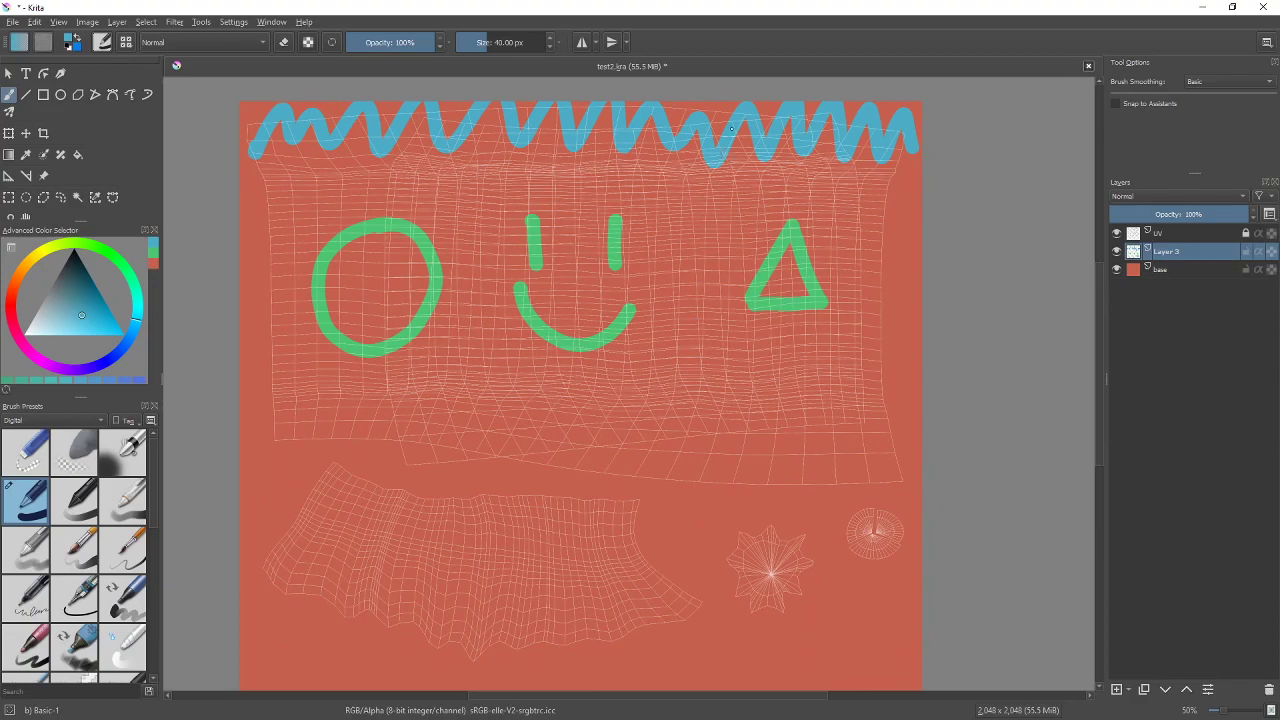
middle_click_drag(723, 400, 746, 429)
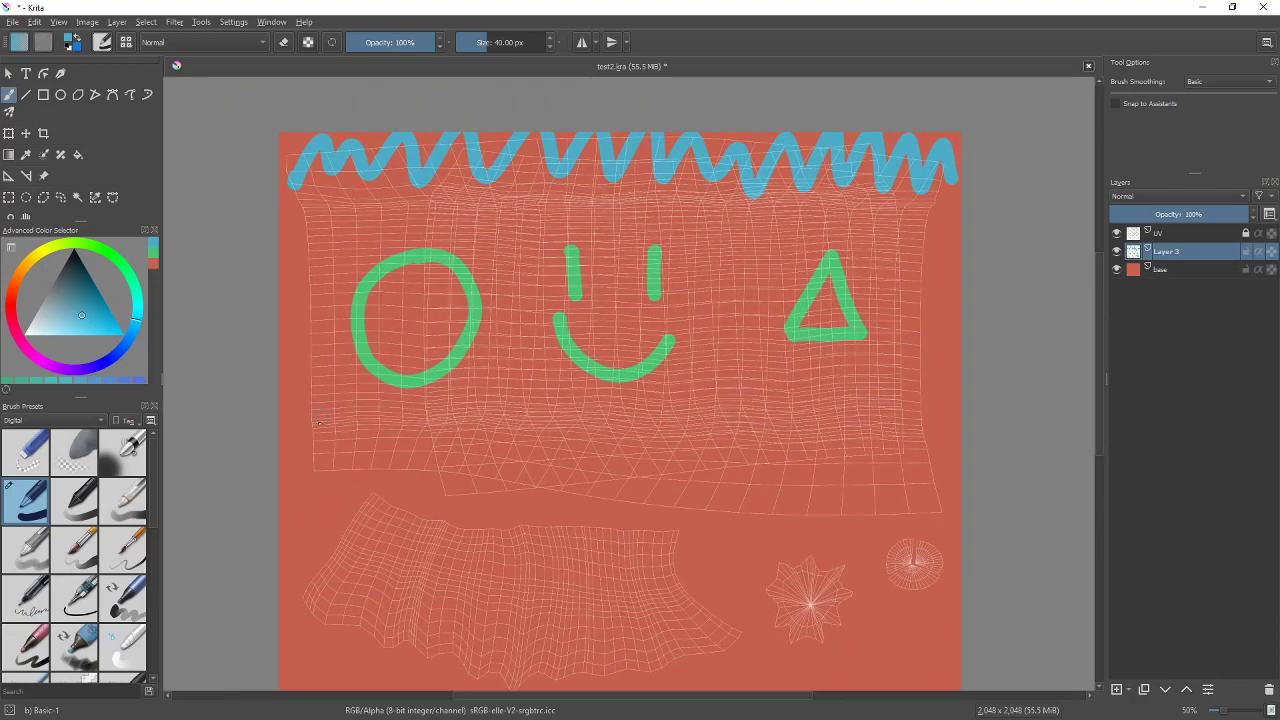
mouse_move(312, 464)
left_mouse_down()
mouse_move(307, 236)
mouse_move(283, 139)
left_mouse_up()
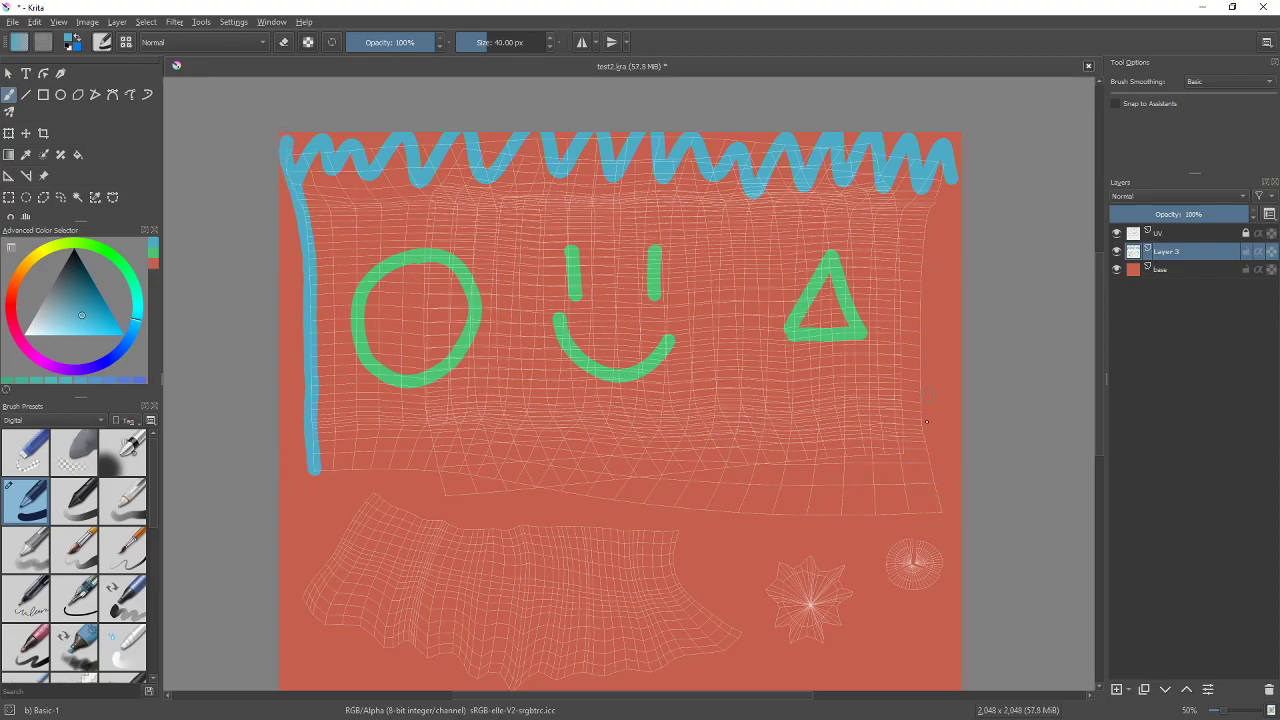
Paint pinkish red along the upper edge of the wavy stem shell and in the centre of the star-shaped shell
middle_click_drag(754, 437, 717, 291)
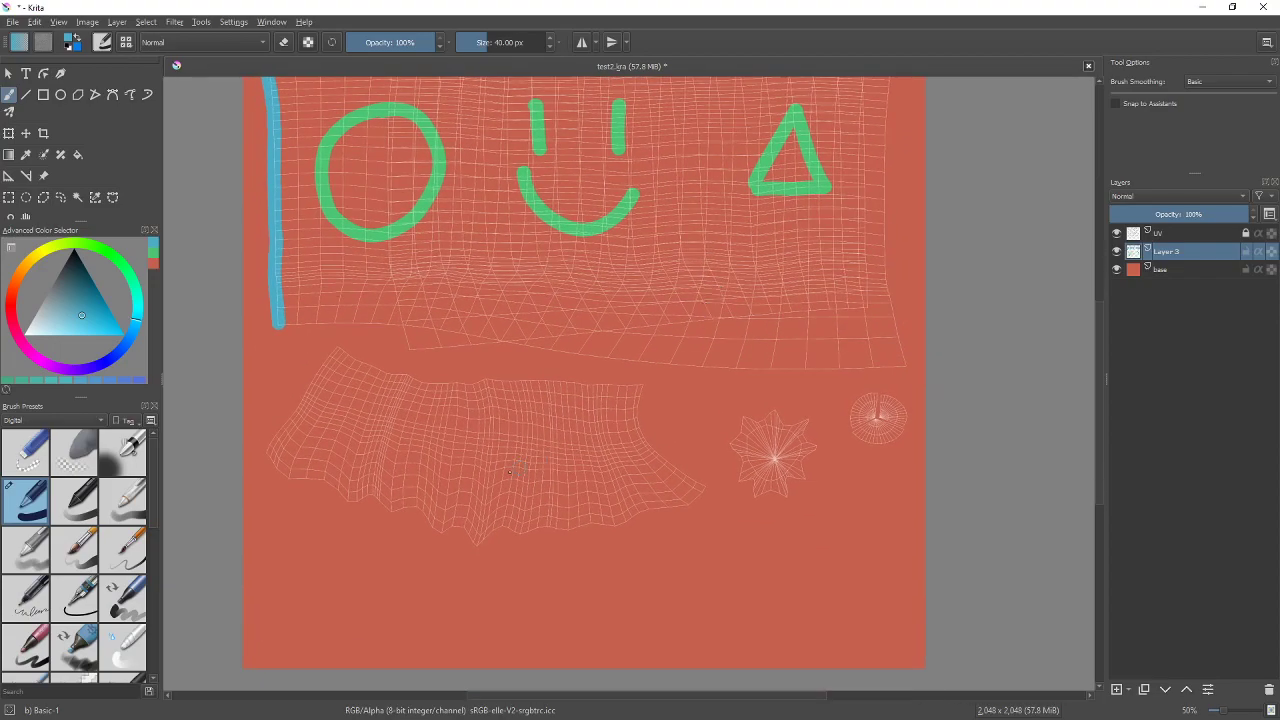
left_click(13, 311)
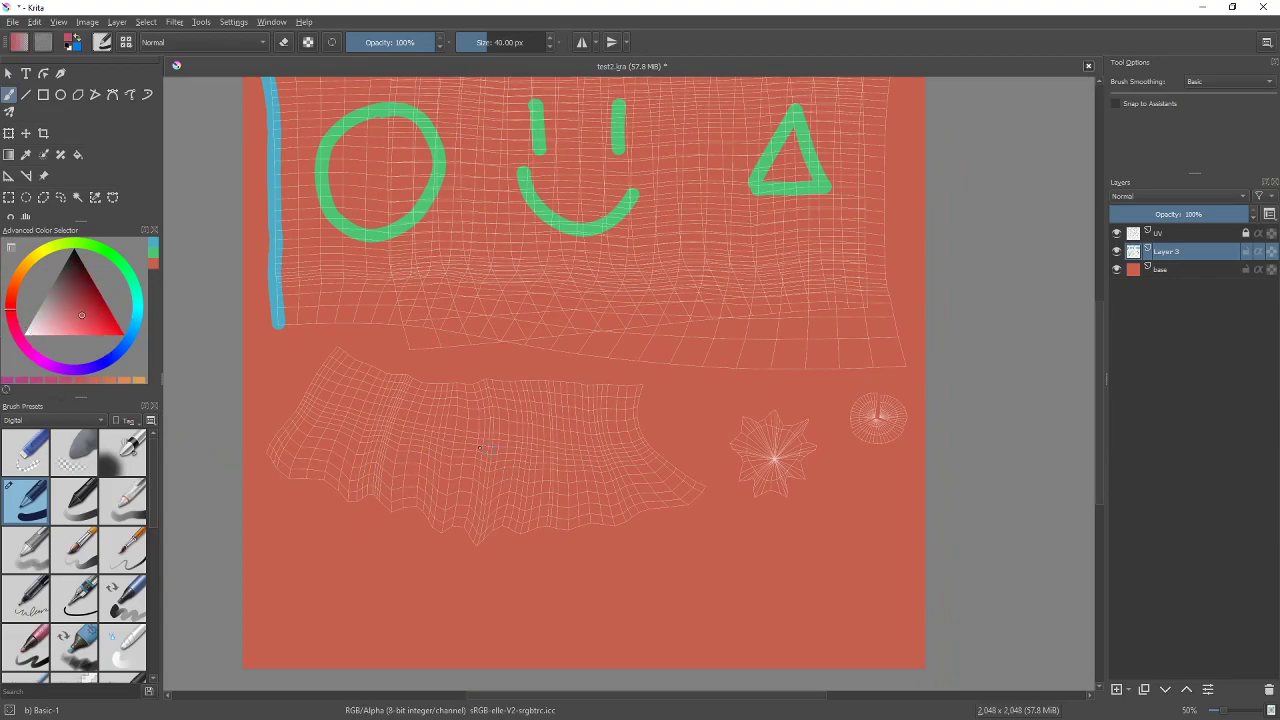
mouse_move(337, 349)
left_mouse_down()
mouse_move(443, 386)
mouse_move(653, 388)
mouse_move(505, 394)
mouse_move(557, 381)
mouse_move(427, 384)
mouse_move(322, 345)
left_mouse_up()
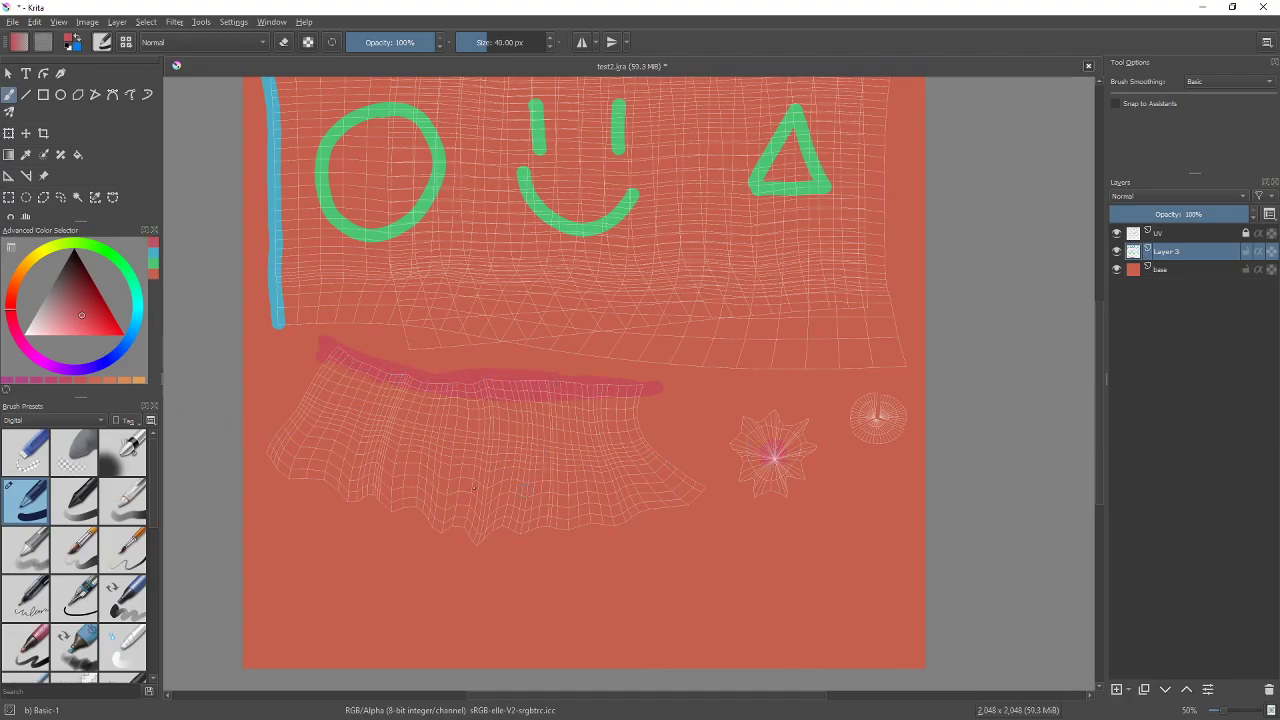
Paint a turquoise dot in the small round UV shell and handwrite "Hi there" in the empty area below the shells
left_click(137, 300)
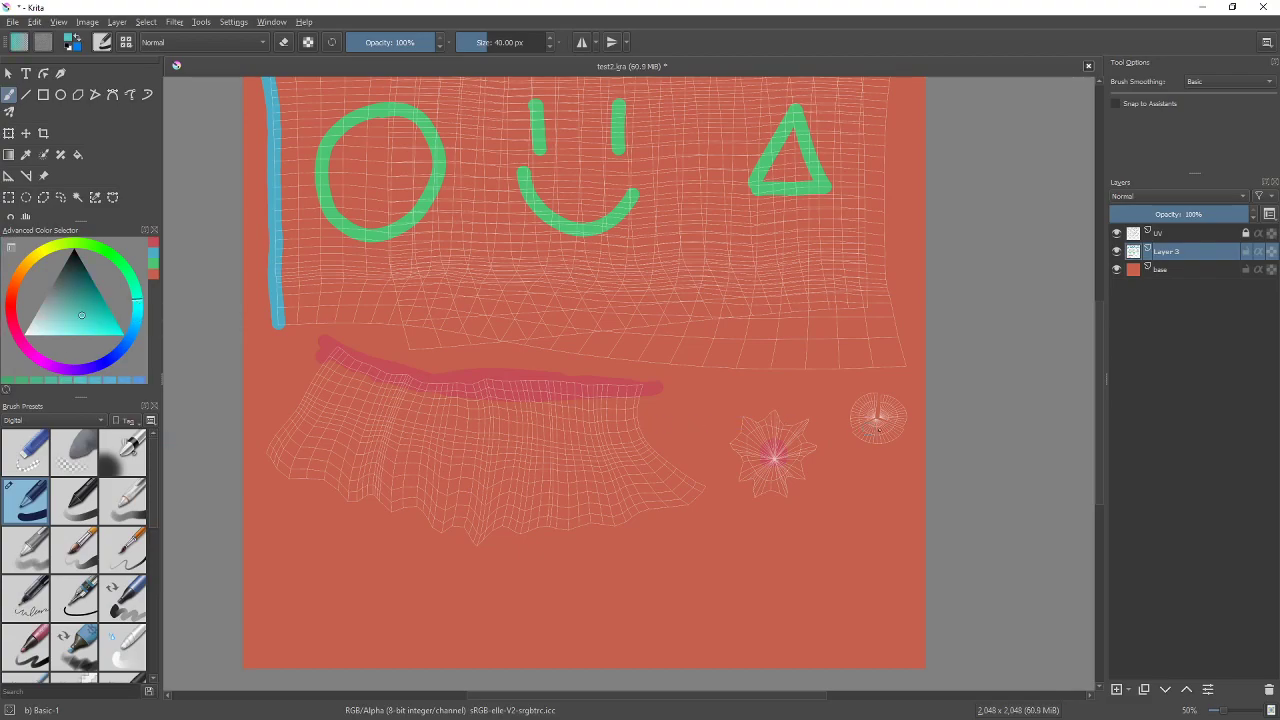
left_click(878, 416)
mouse_move(877, 283)
middle_mouse_down()
mouse_move(855, 414)
mouse_move(854, 209)
middle_mouse_up()
mouse_move(573, 490)
left_mouse_down()
mouse_move(579, 531)
mouse_move(608, 522)
left_mouse_up()
mouse_move(602, 490)
left_mouse_down()
mouse_move(607, 548)
mouse_move(632, 548)
left_mouse_up()
left_click(623, 502)
mouse_move(686, 490)
left_mouse_down()
mouse_move(692, 536)
mouse_move(708, 510)
left_mouse_up()
mouse_move(718, 480)
left_mouse_down()
mouse_move(712, 546)
mouse_move(742, 542)
left_mouse_up()
mouse_move(752, 520)
left_mouse_down()
mouse_move(778, 532)
mouse_move(800, 500)
left_mouse_up()
left_click_drag(814, 510, 838, 516)
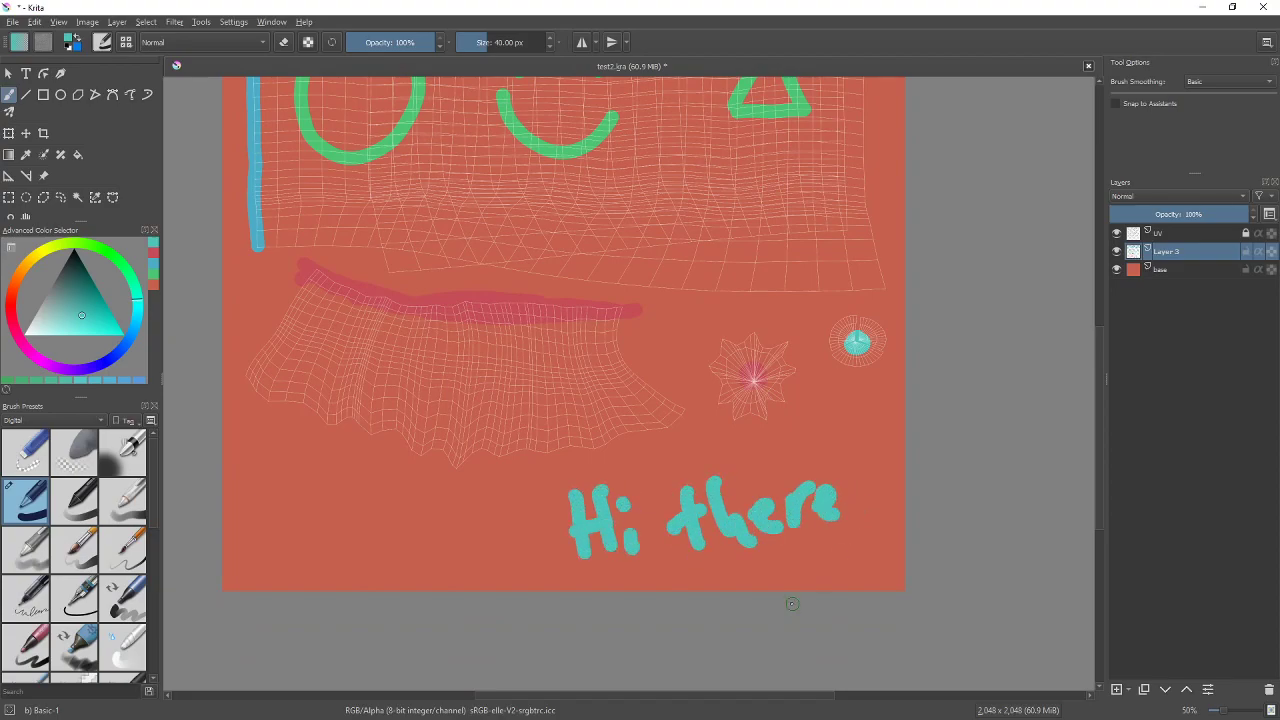
Paint turquoise, green and pinkish-red colour swatches in the empty lower-left area, sampling the green and red from the existing strokes
mouse_move(523, 490)
left_mouse_down()
mouse_move(383, 506)
mouse_move(419, 518)
mouse_move(452, 563)
mouse_move(335, 517)
mouse_move(214, 534)
left_mouse_up()
key("ctrl+z")
mouse_move(266, 476)
left_mouse_down()
mouse_move(341, 494)
mouse_move(320, 480)
left_mouse_up()
left_click(354, 158, "ctrl")
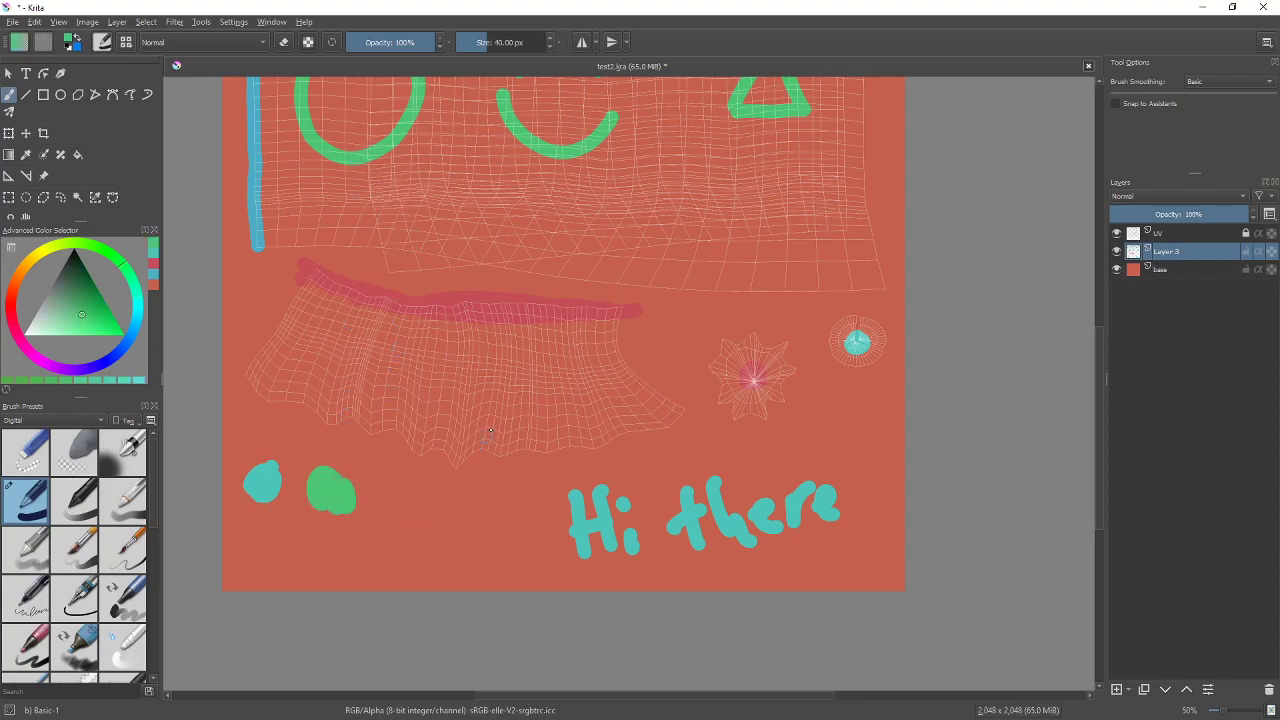
left_click(380, 293, "ctrl")
left_click(392, 527)
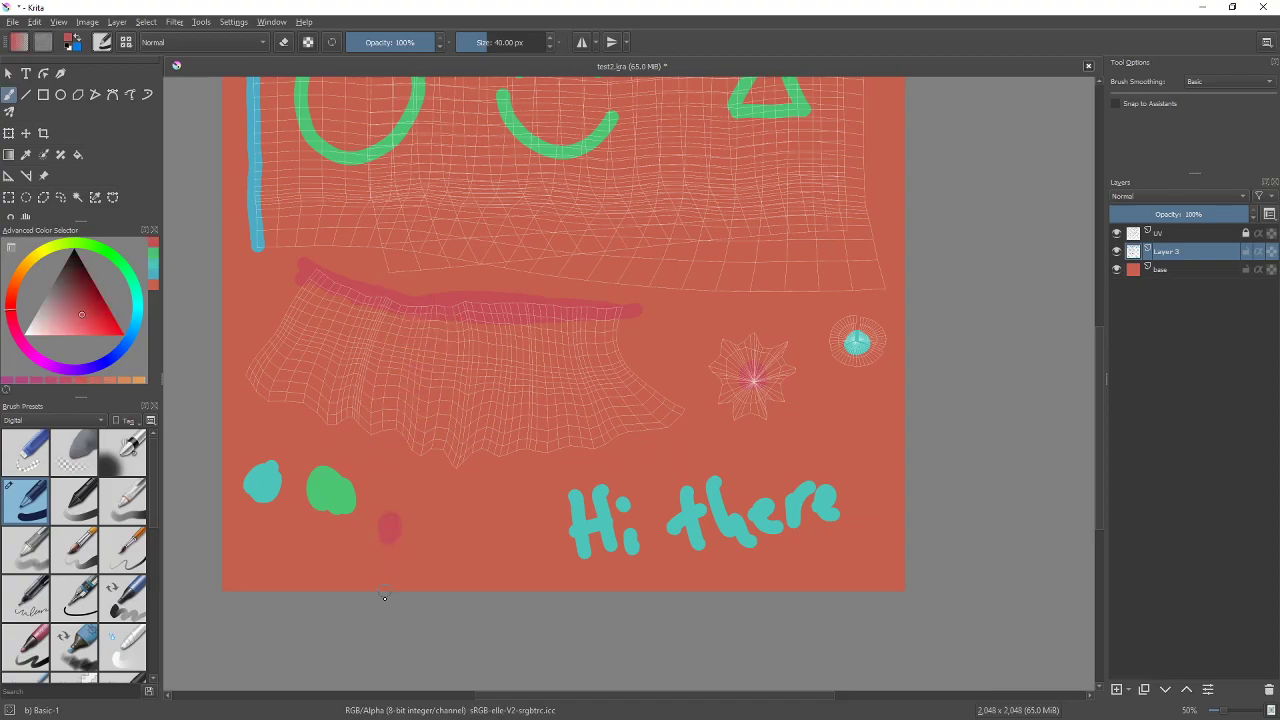
Save the painted changes to the layered test2.kra document
mouse_move(814, 369)
middle_mouse_down()
mouse_move(828, 536)
mouse_move(811, 389)
middle_mouse_up()
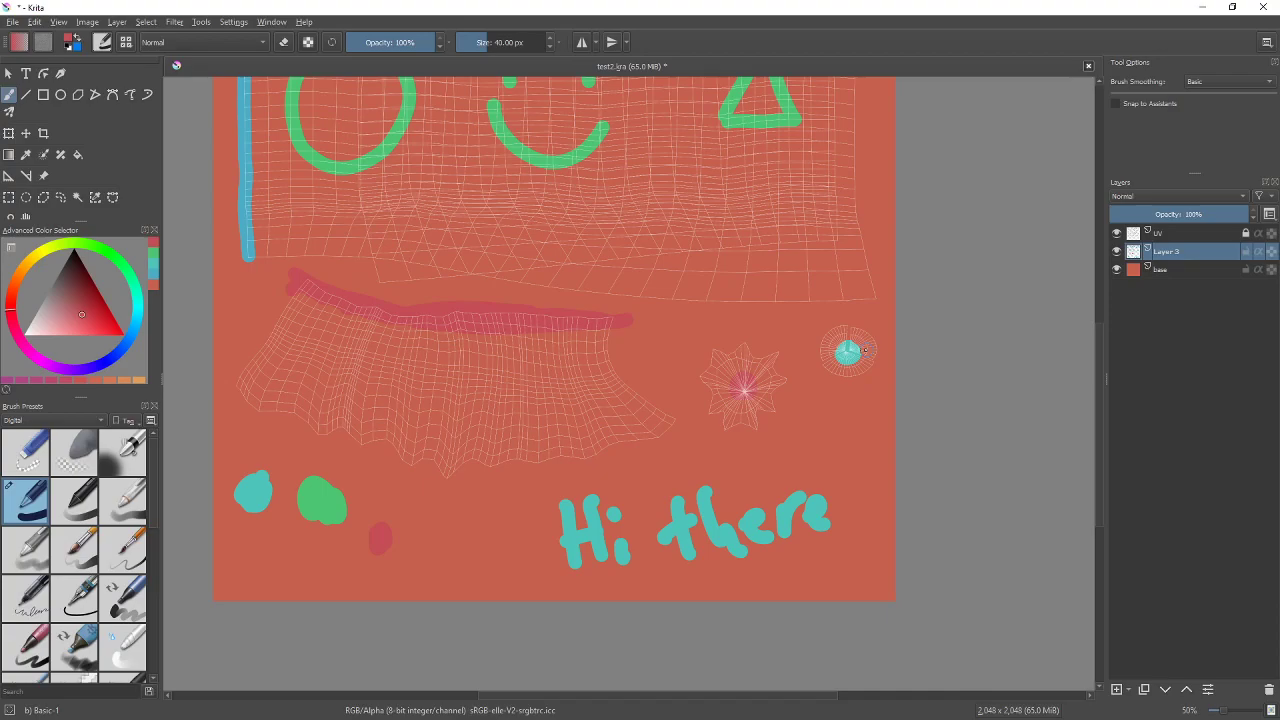
scroll(610, 185, "up", 5, "ctrl")
scroll(610, 185, "down", 7, "ctrl")
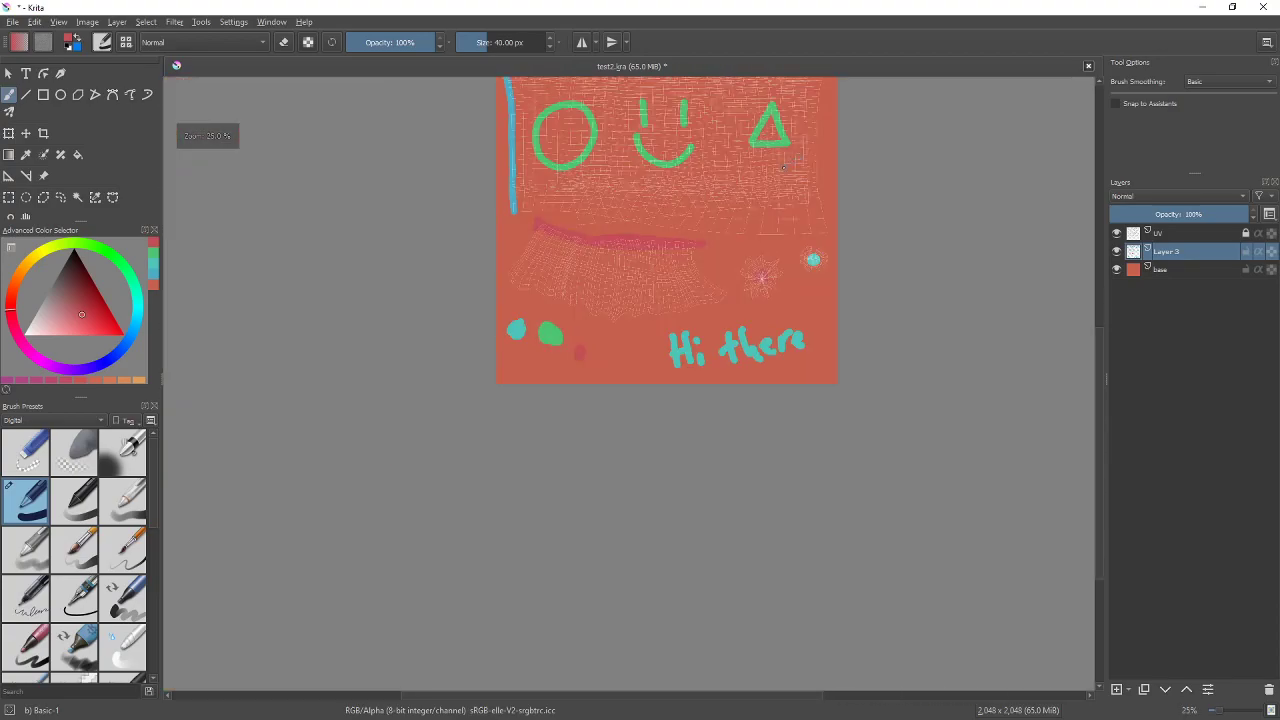
scroll(640, 190, "up", 2, "ctrl")
middle_click_drag(664, 196, 674, 276)
scroll(711, 320, "down", 2, "ctrl")
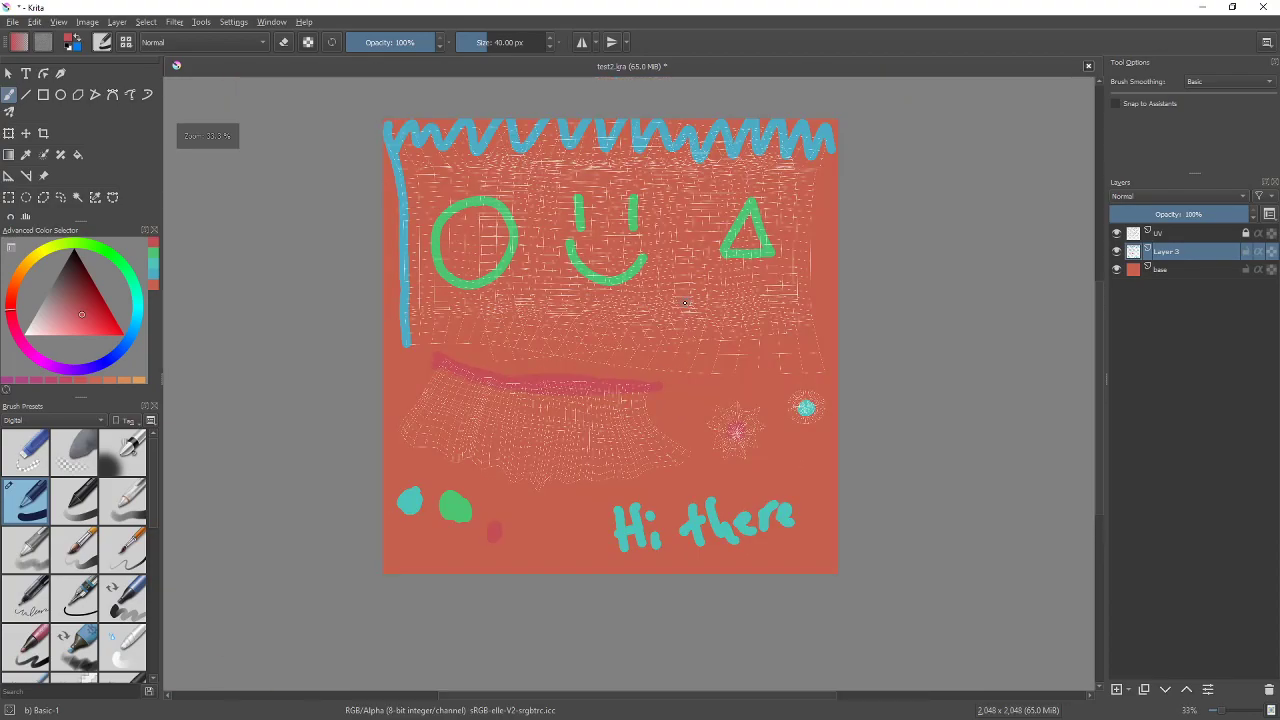
left_click(13, 22)
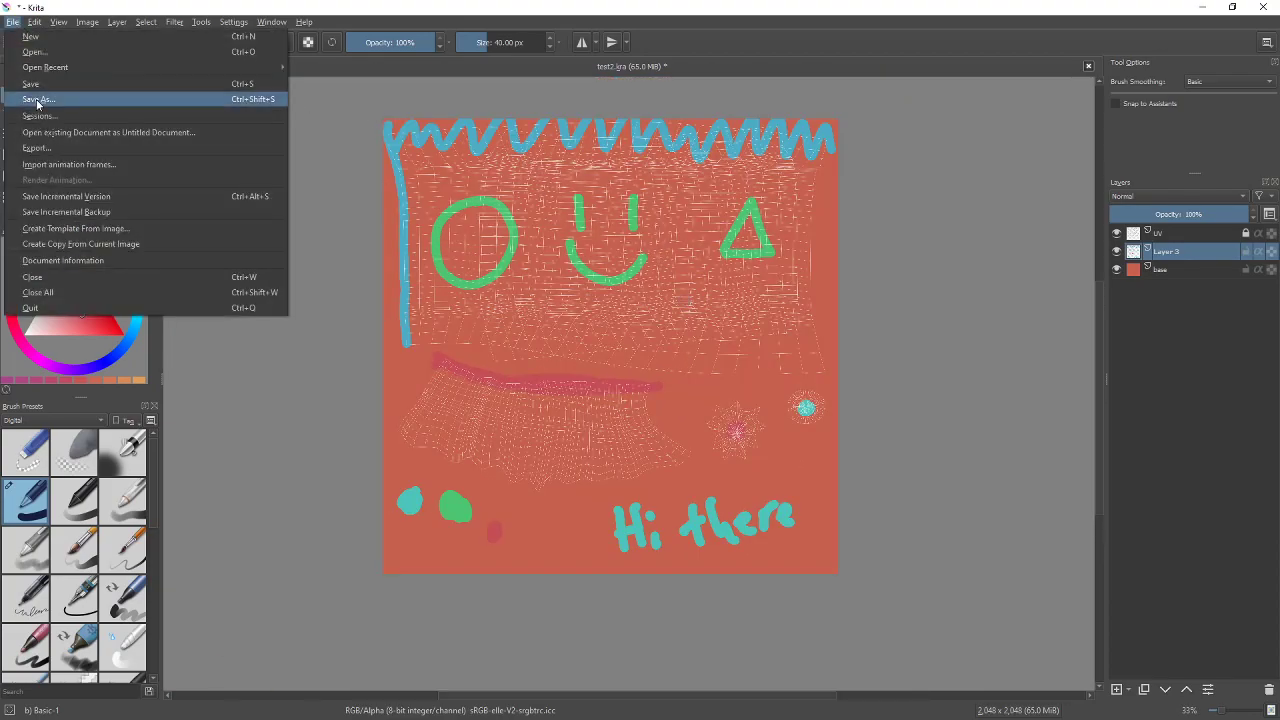
left_click(37, 88)
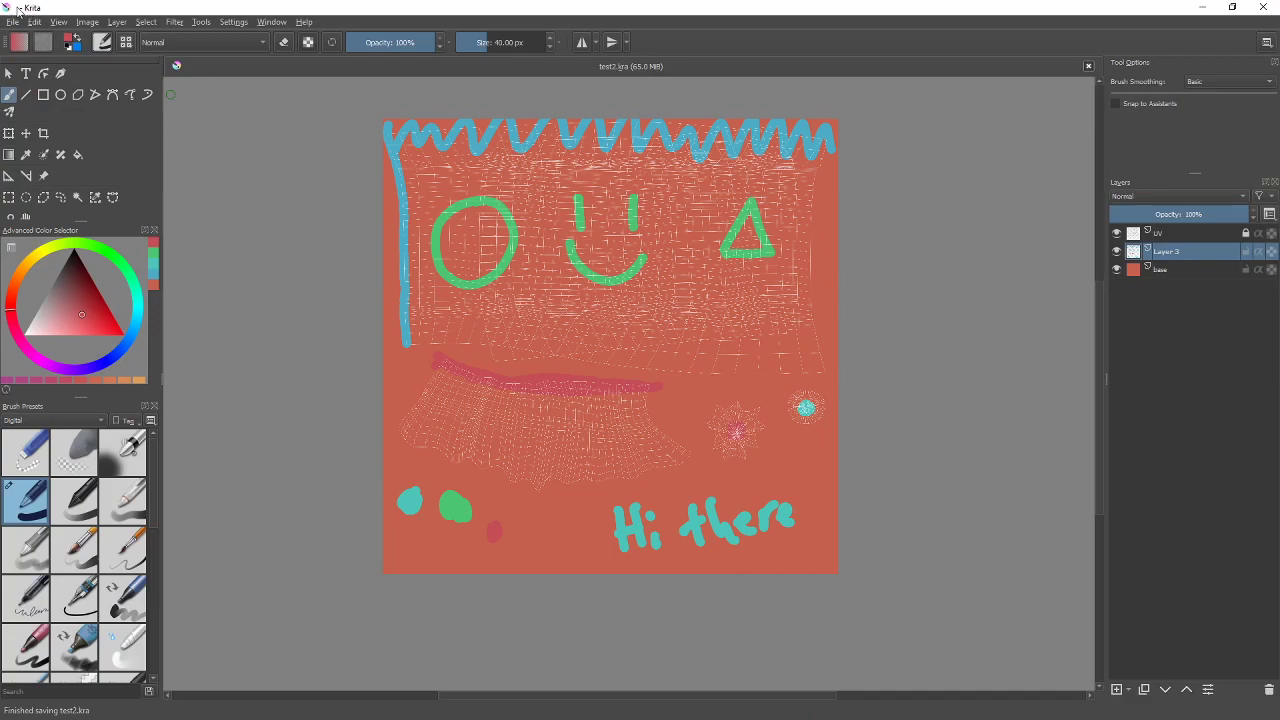
Hide the UV layer and save the texture to the Desktop as PNG image pumpkin02.png, replacing the existing file and keeping the default PNG options
left_click(1117, 233)
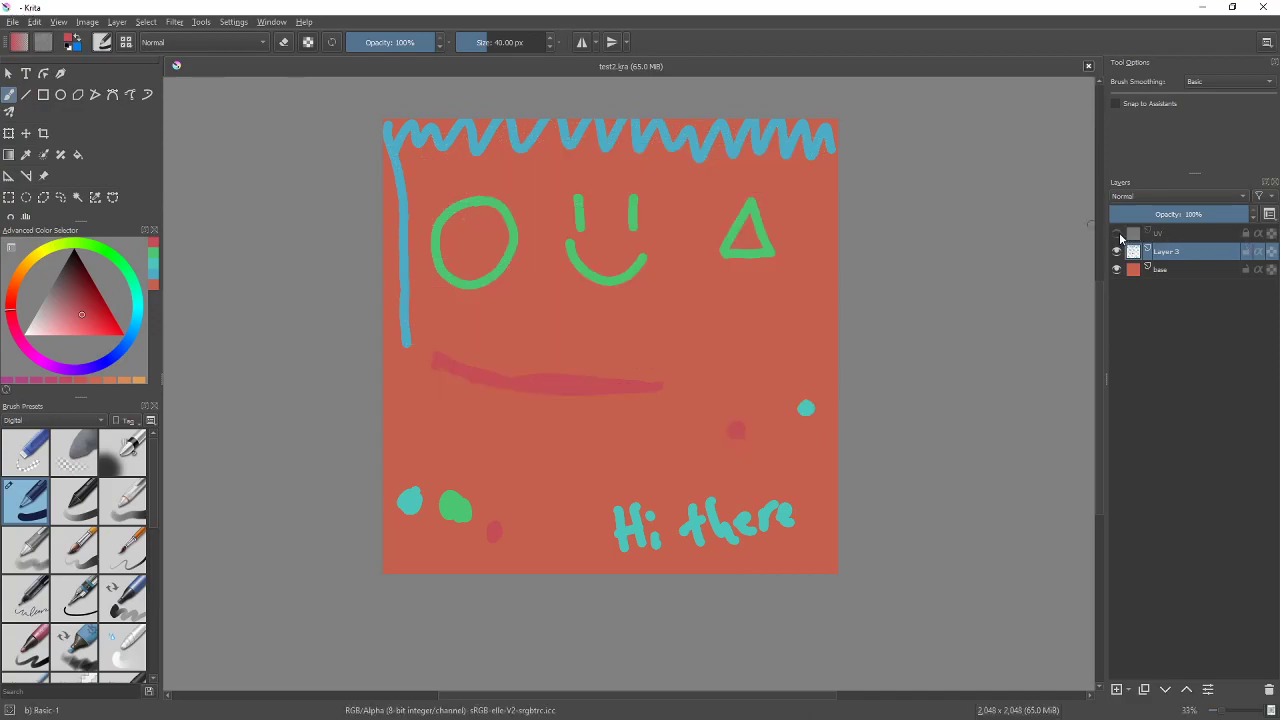
left_click(13, 22)
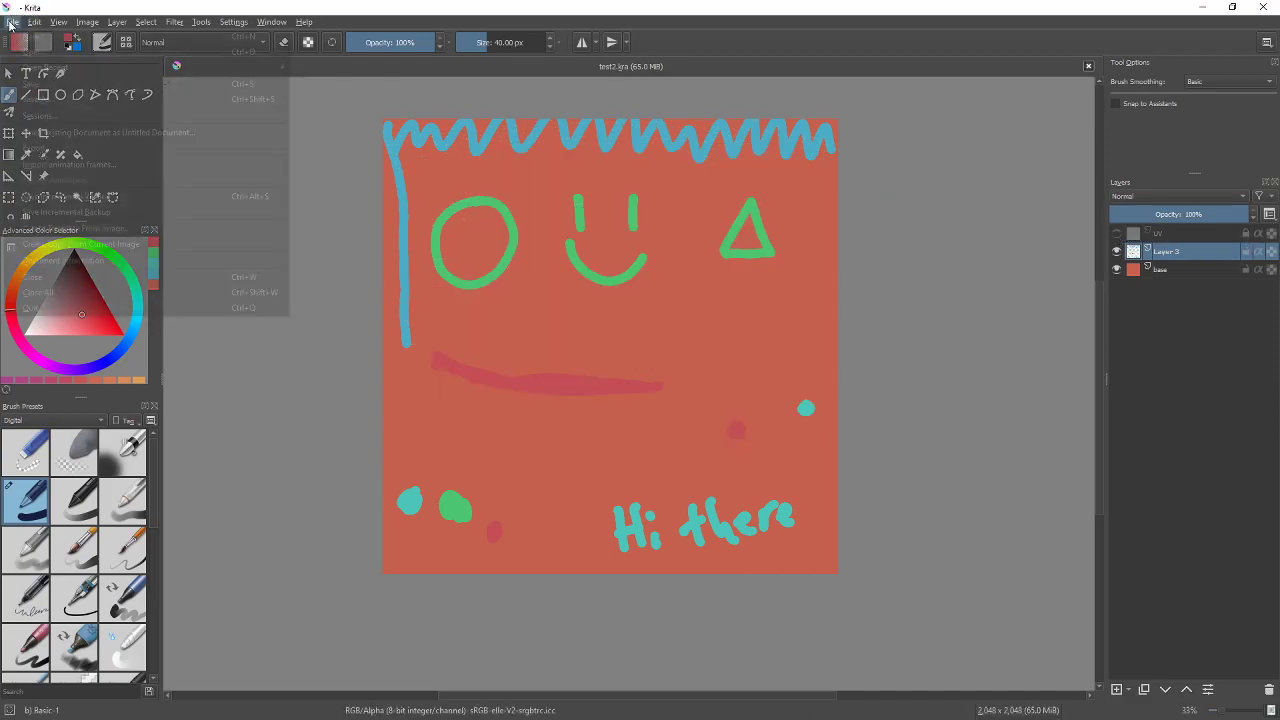
left_click(38, 99)
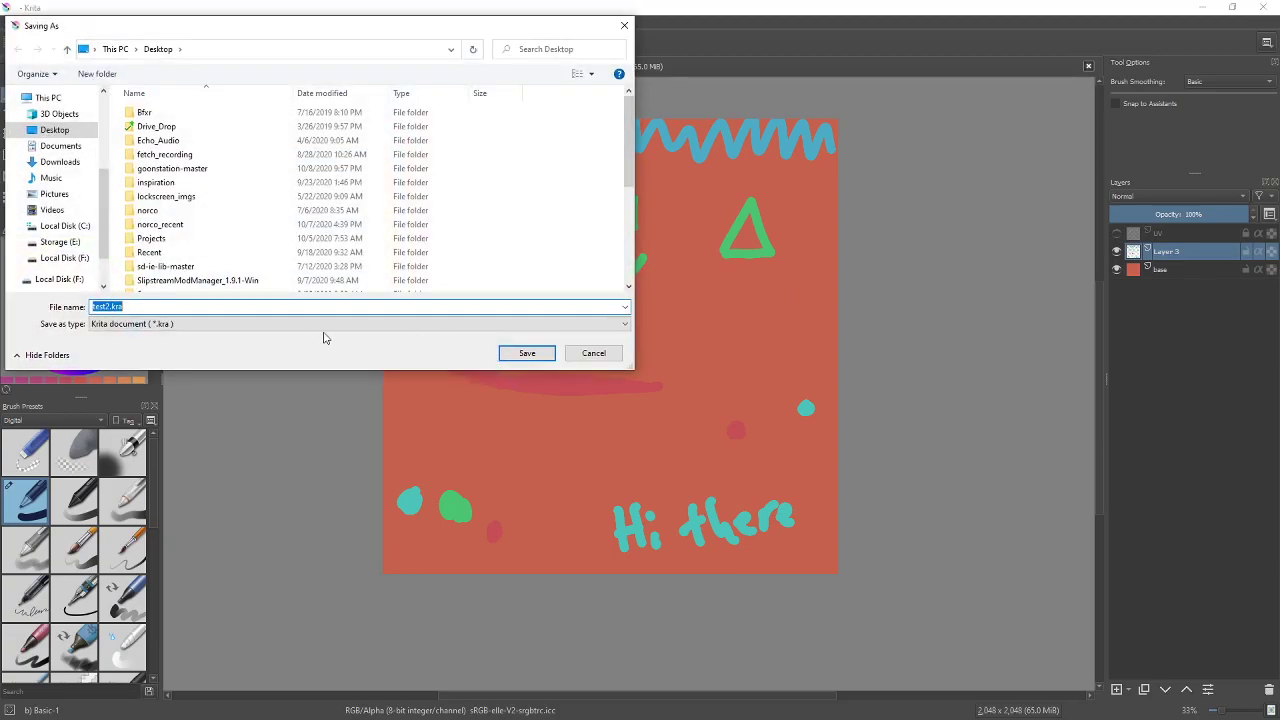
left_click(220, 323)
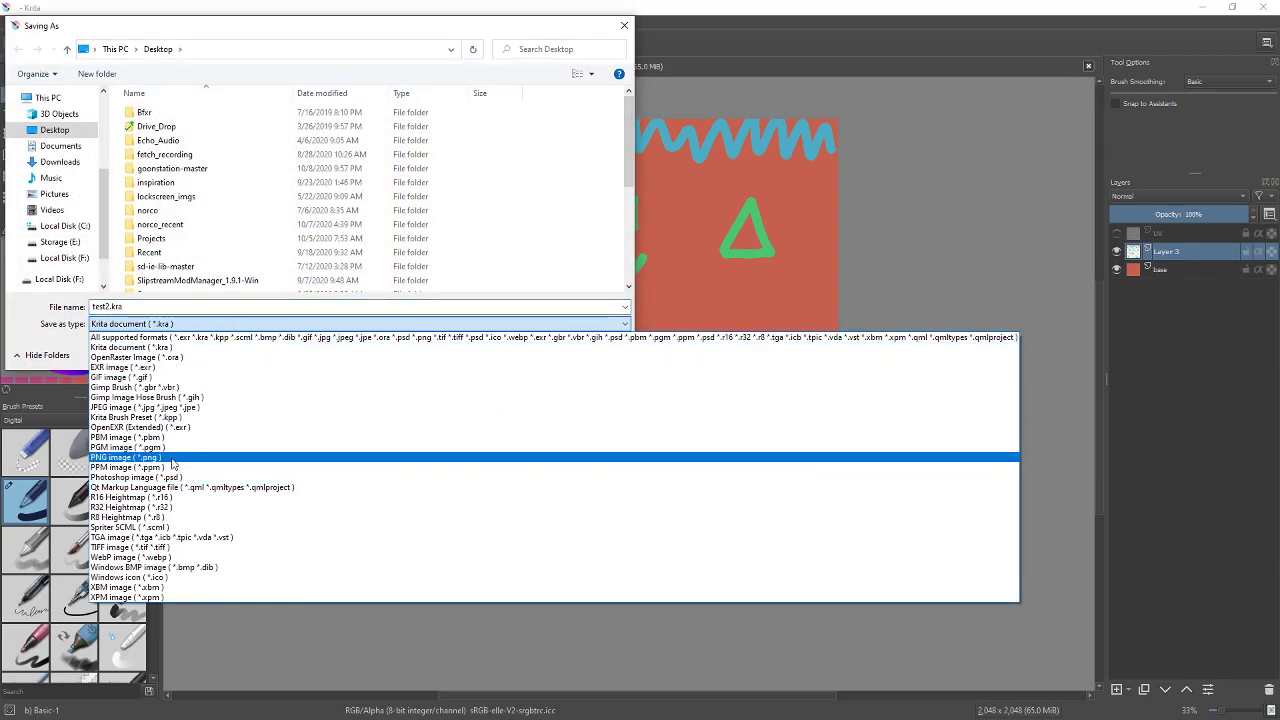
left_click(161, 457)
left_click(97, 307)
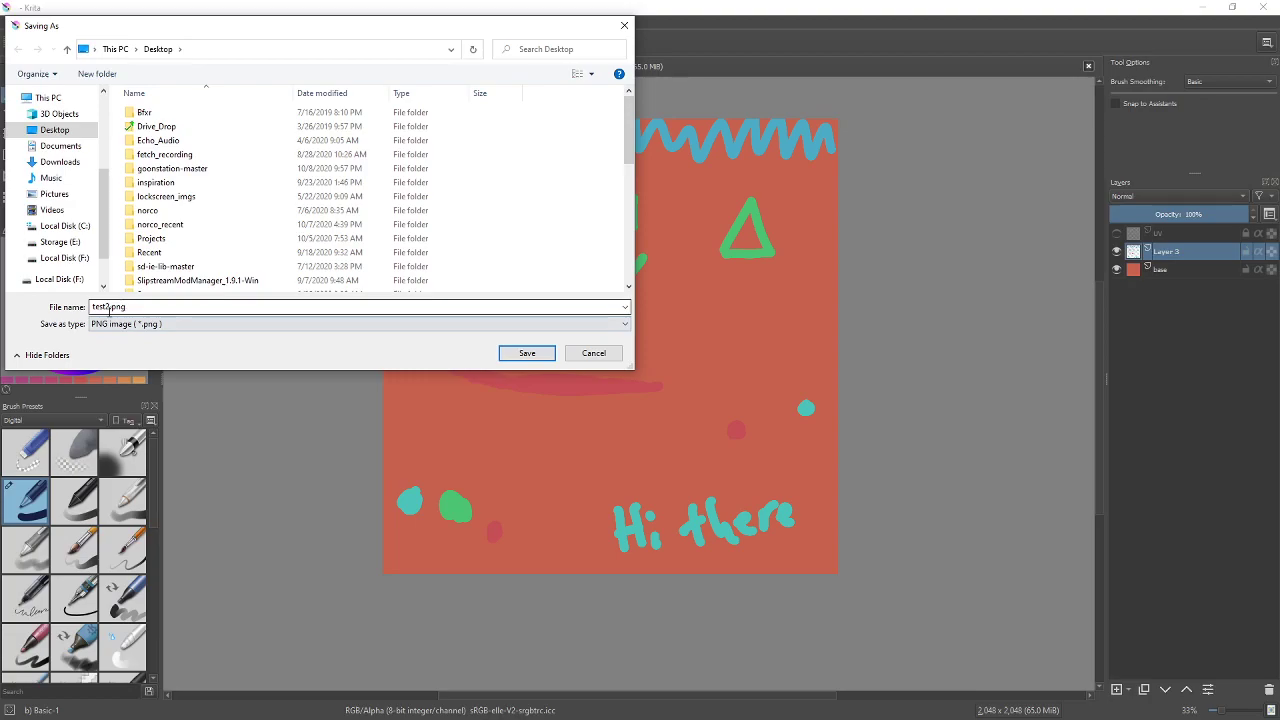
scroll(216, 264, "down", 8)
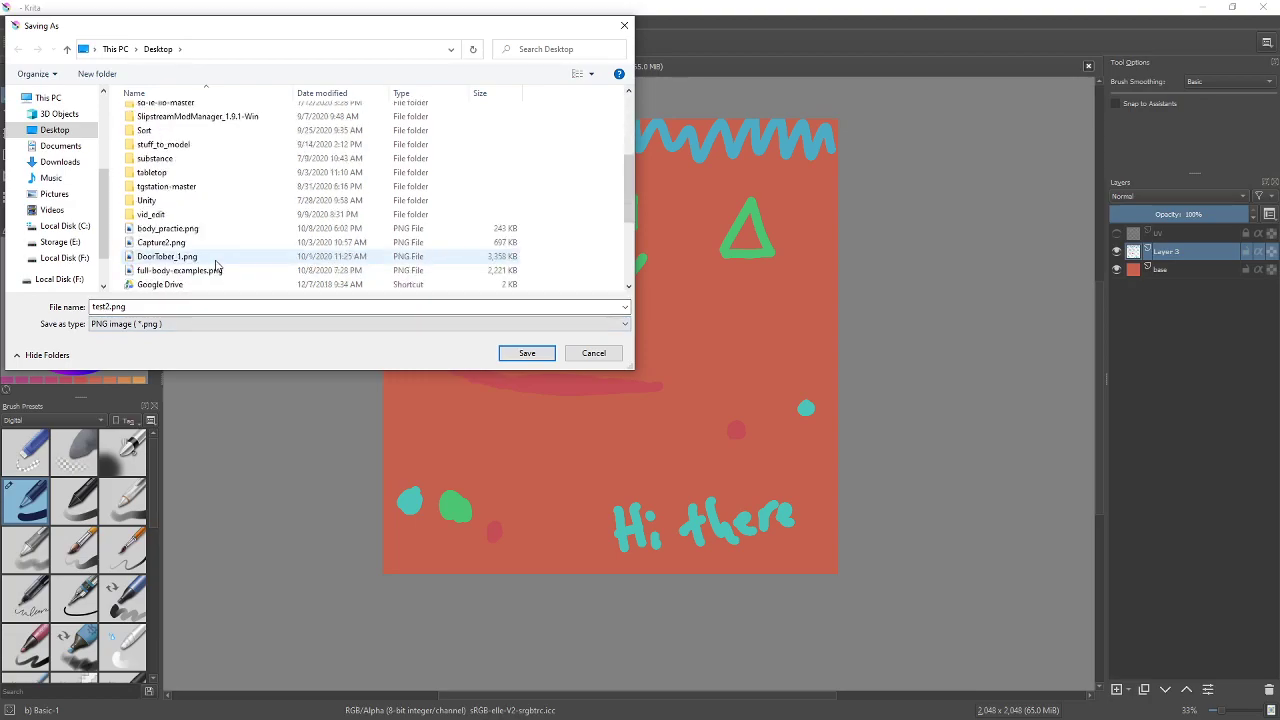
left_click(172, 243)
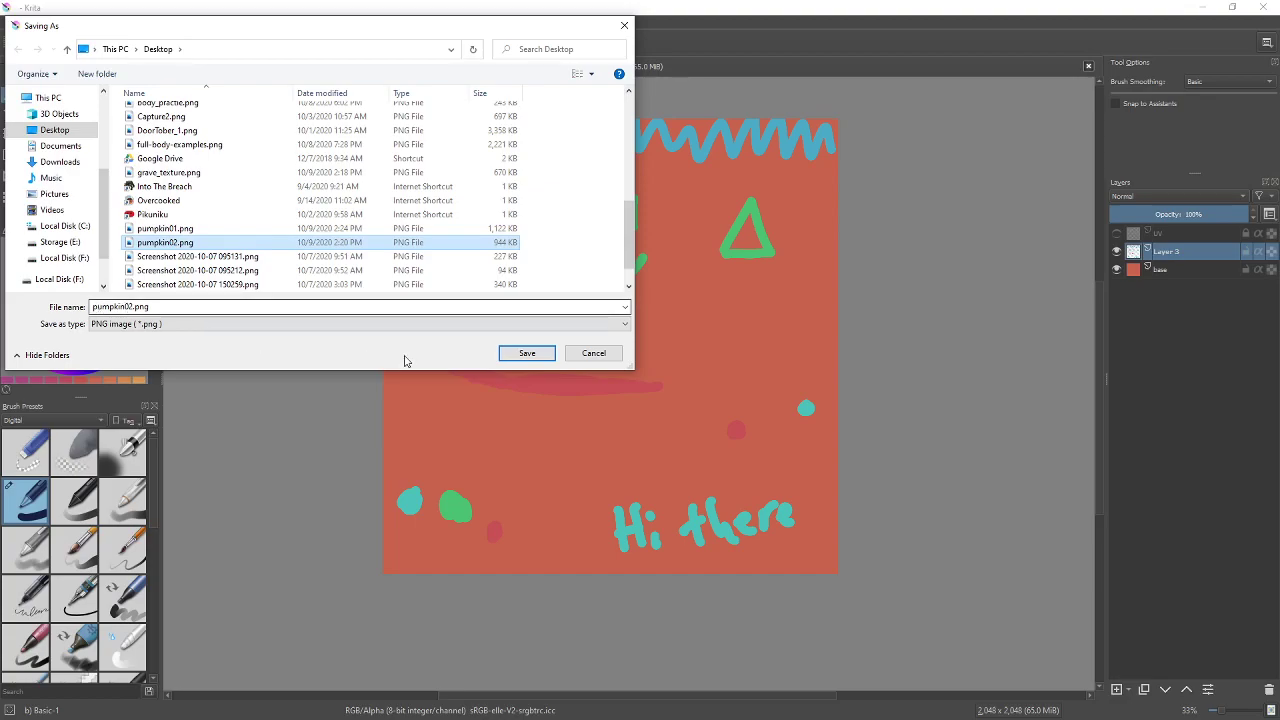
left_click(524, 353)
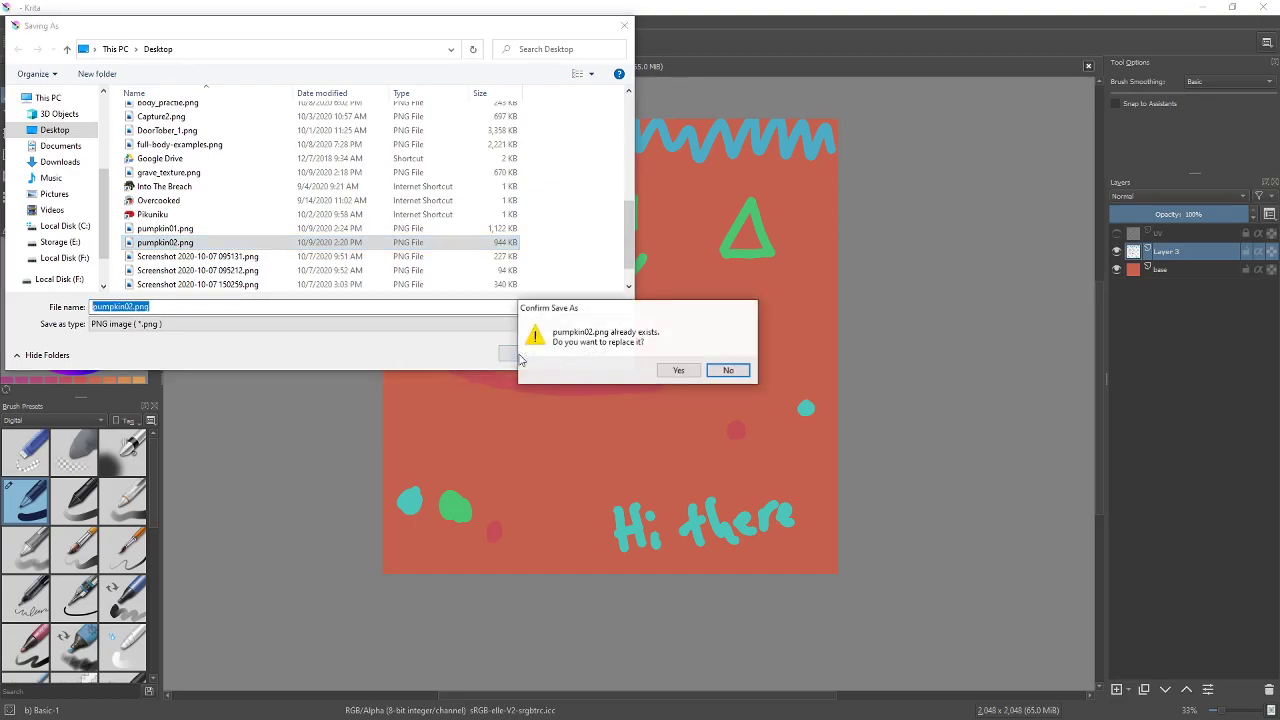
left_click(680, 371)
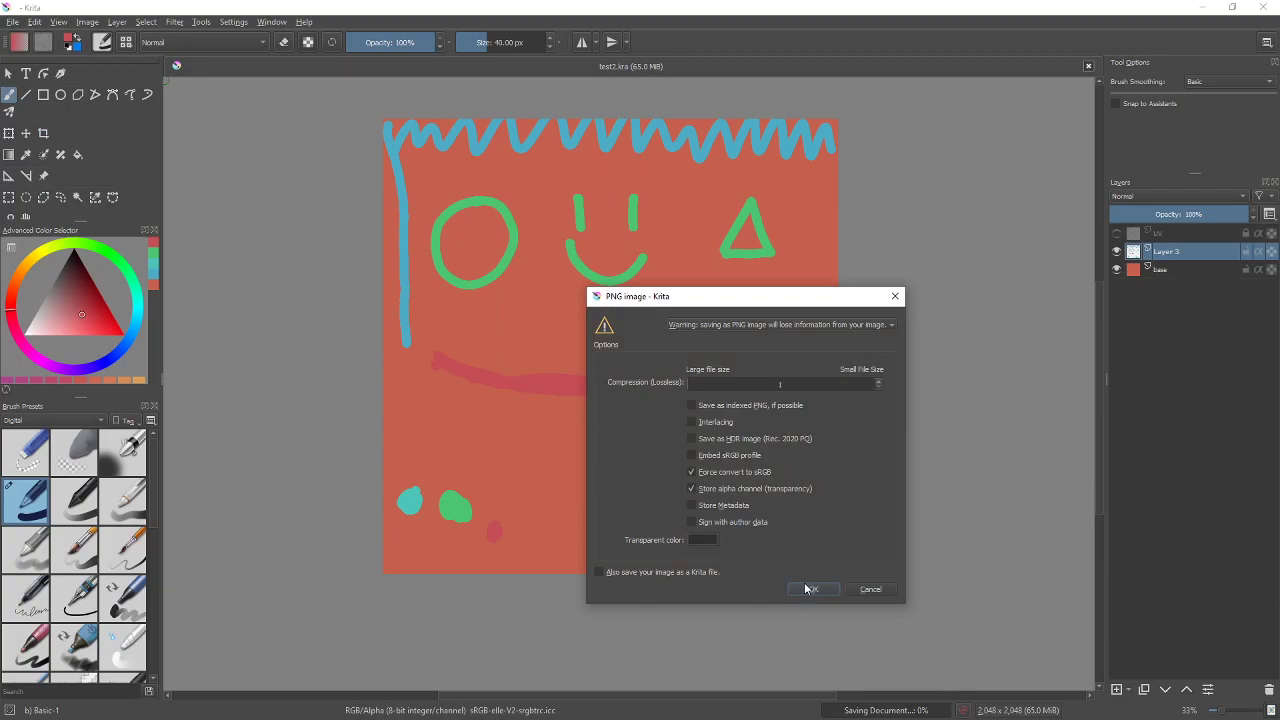
left_click(806, 589)
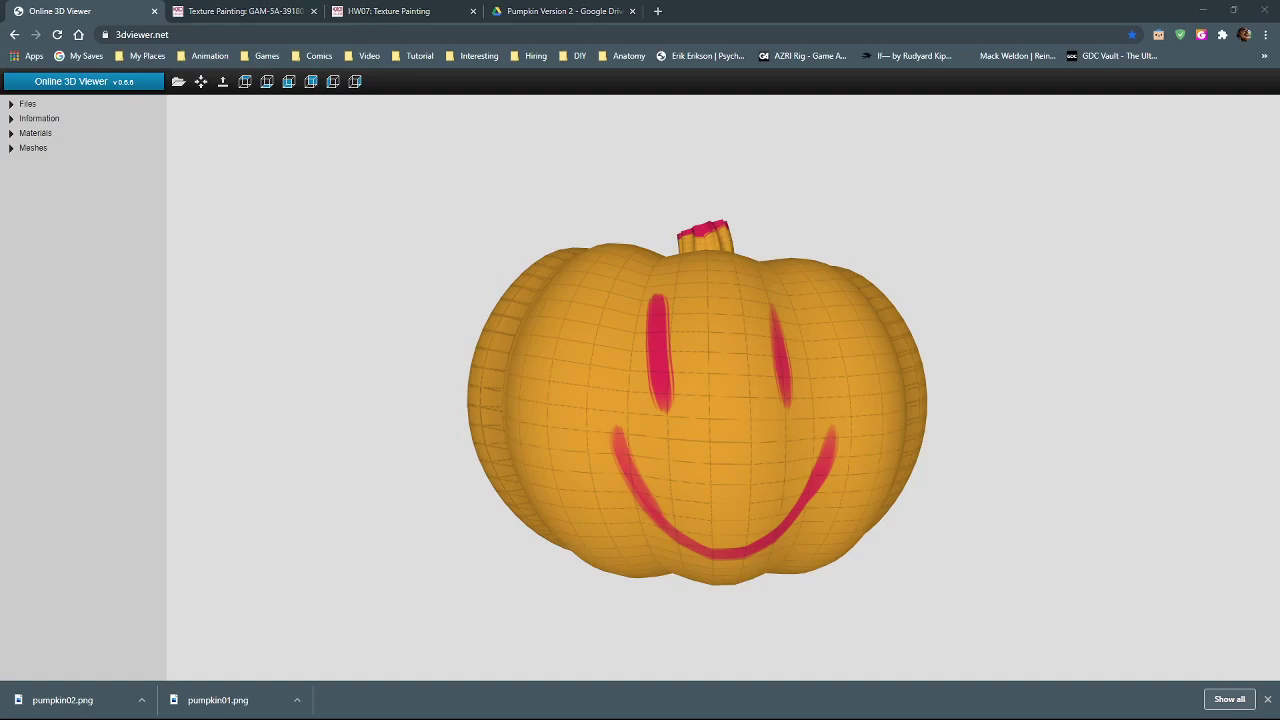
Switch to Online 3D Viewer and load the pumpkin model with the newly saved texture
left_click_drag(5, 455, 617, 362)
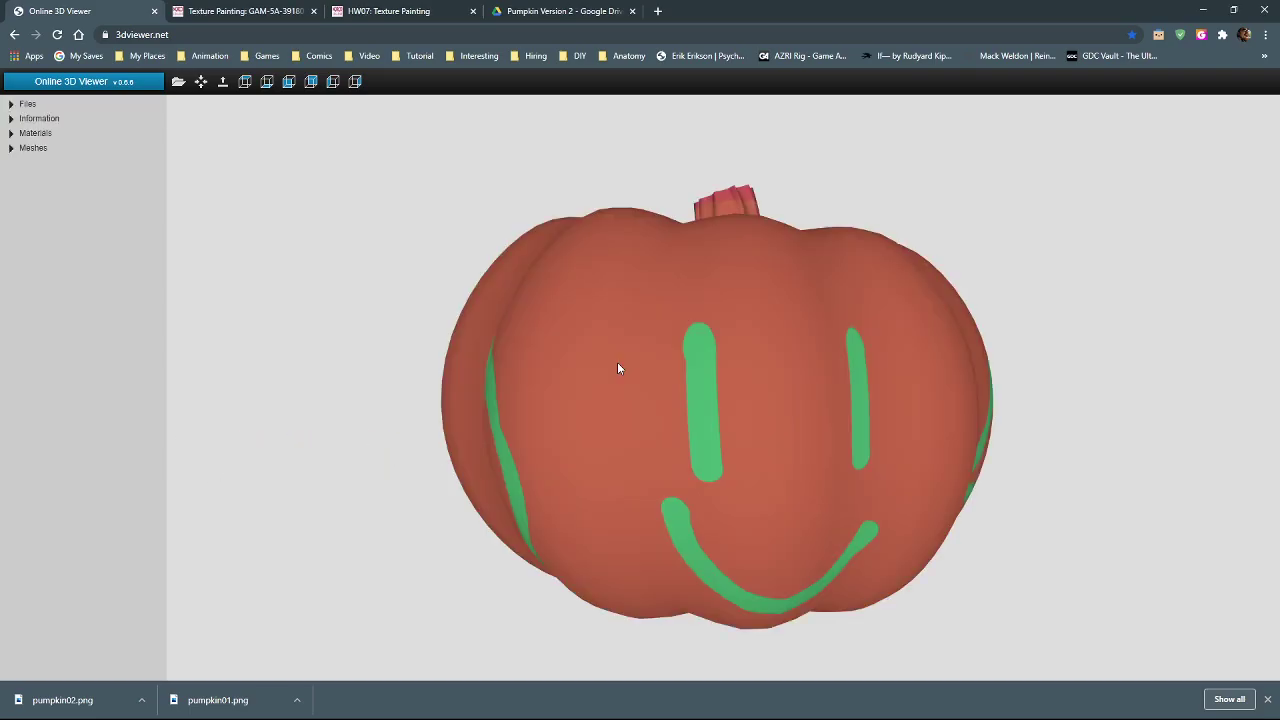
Orbit around the textured pumpkin to examine the smiley, triangle and circle painted on its sides
scroll(617, 366, "down", 3)
mouse_move(734, 426)
left_mouse_down()
mouse_move(714, 409)
mouse_move(689, 425)
mouse_move(655, 373)
mouse_move(697, 420)
mouse_move(686, 451)
mouse_move(586, 423)
mouse_move(820, 431)
mouse_move(786, 427)
mouse_move(772, 343)
left_mouse_up()
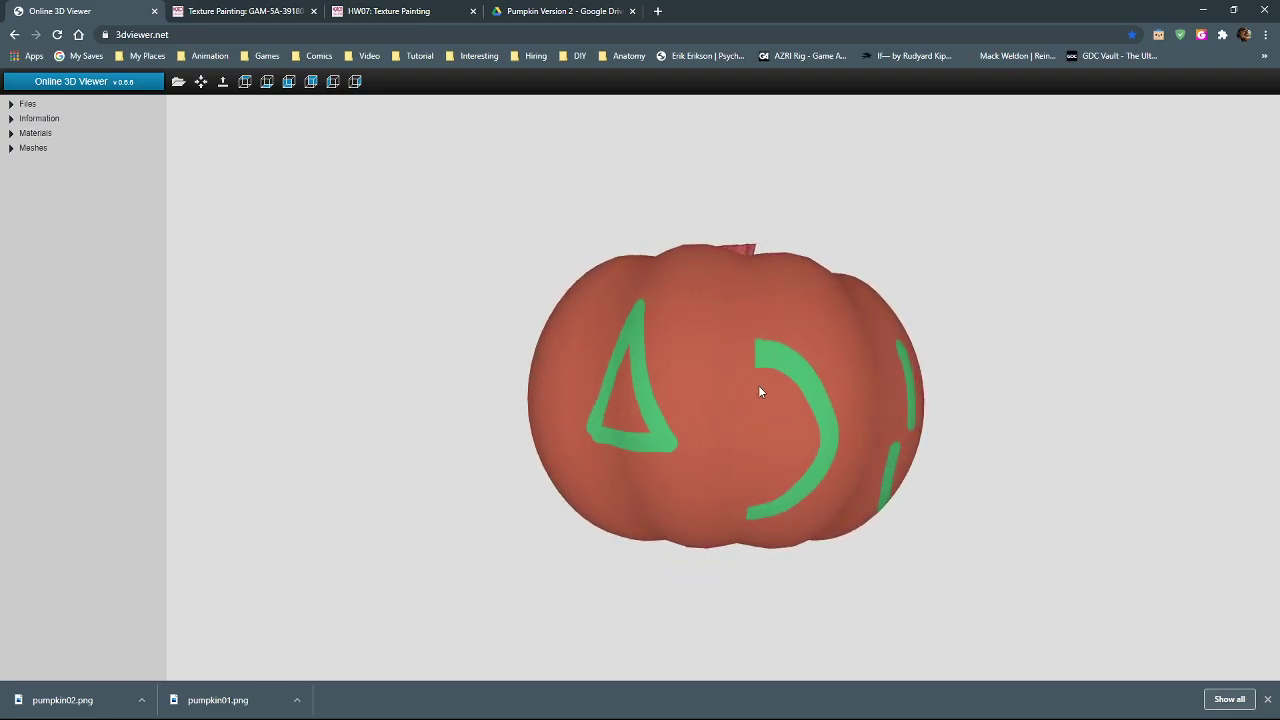
mouse_move(758, 392)
left_mouse_down()
mouse_move(717, 420)
mouse_move(926, 417)
mouse_move(748, 424)
mouse_move(675, 507)
mouse_move(571, 404)
mouse_move(610, 418)
mouse_move(611, 435)
mouse_move(612, 415)
left_mouse_up()
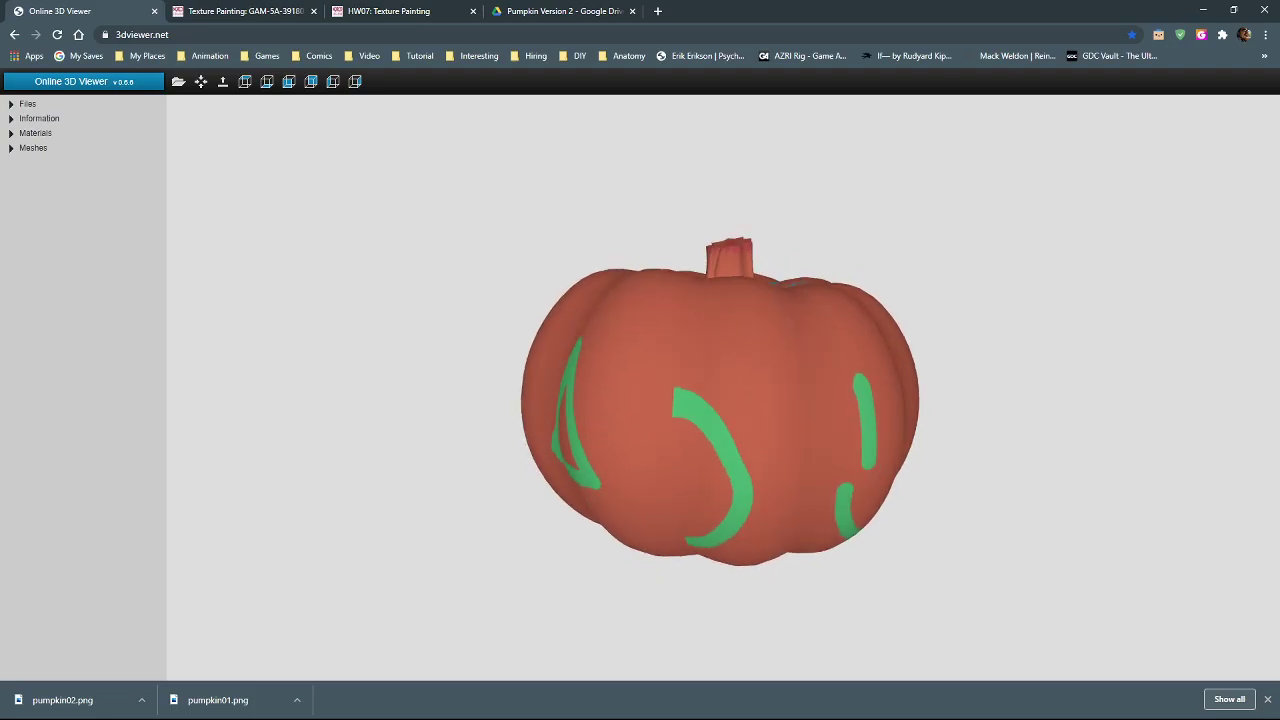
Switch to Krita and show the UV layer over the painted texture
key("alt+Tab")
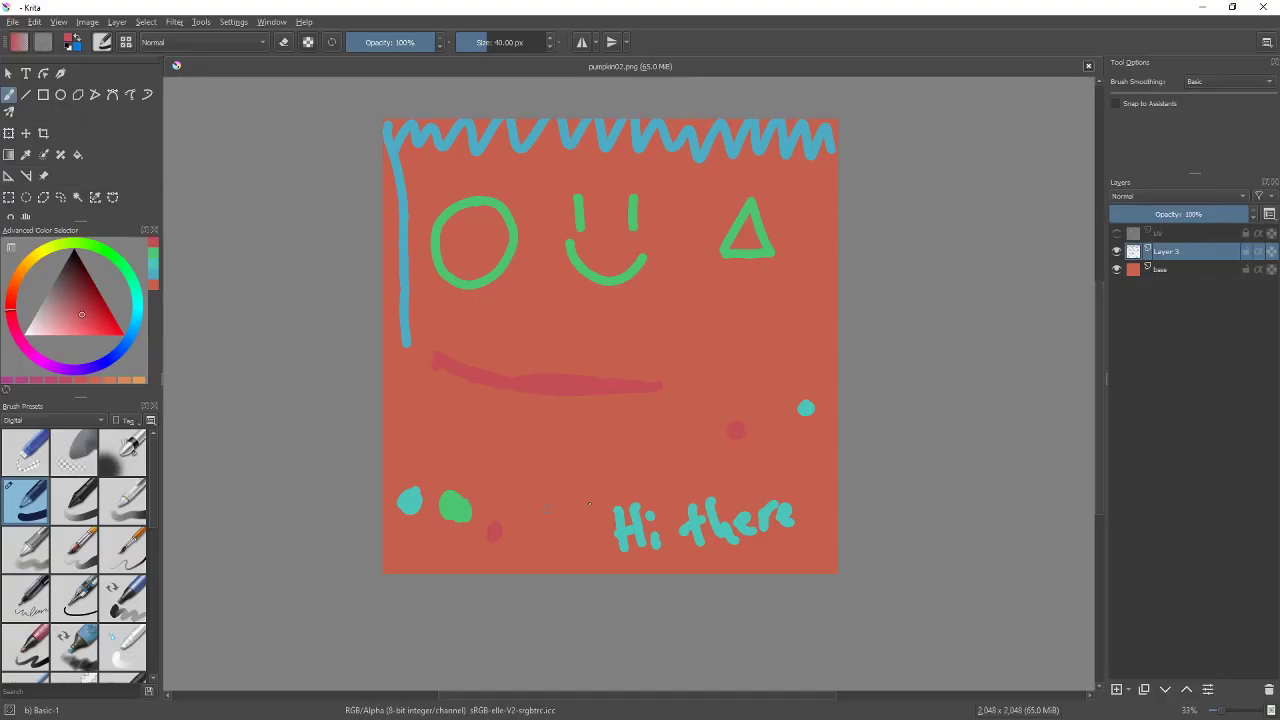
left_click(1116, 233)
scroll(549, 283, "up", 4)
scroll(537, 263, "down", 2)
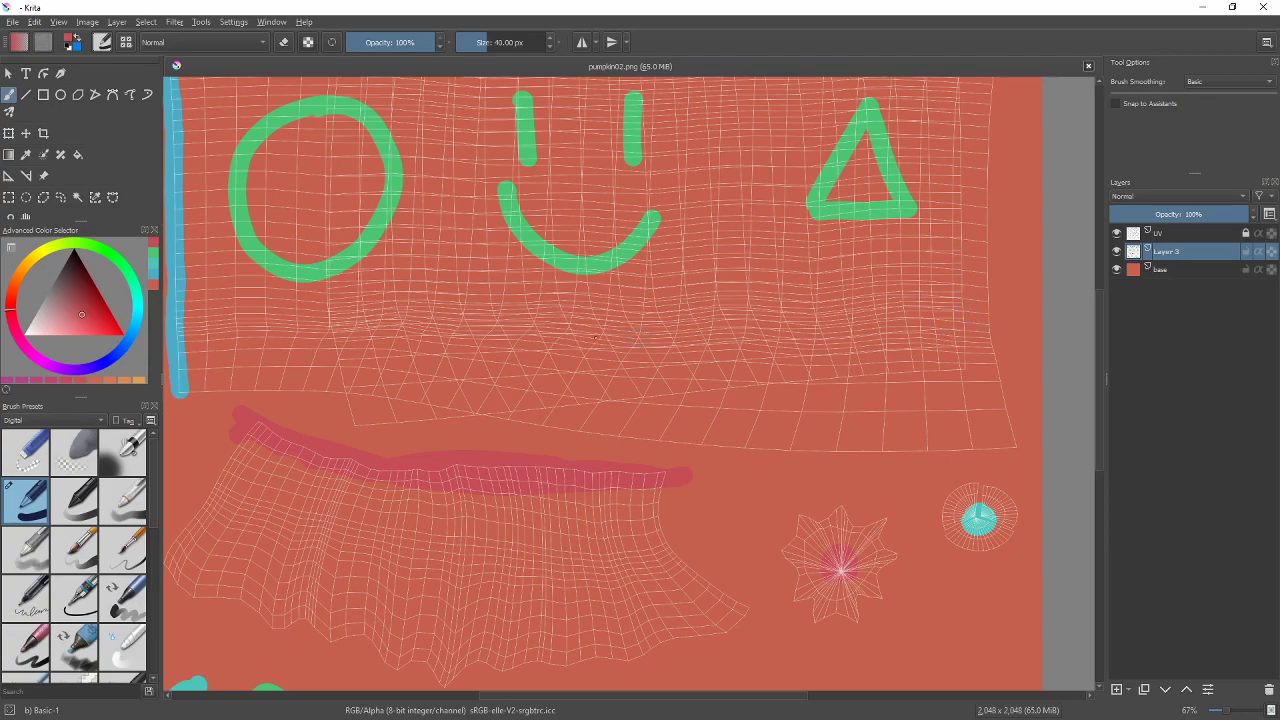
scroll(595, 337, "down", 5)
scroll(292, 361, "up", 4)
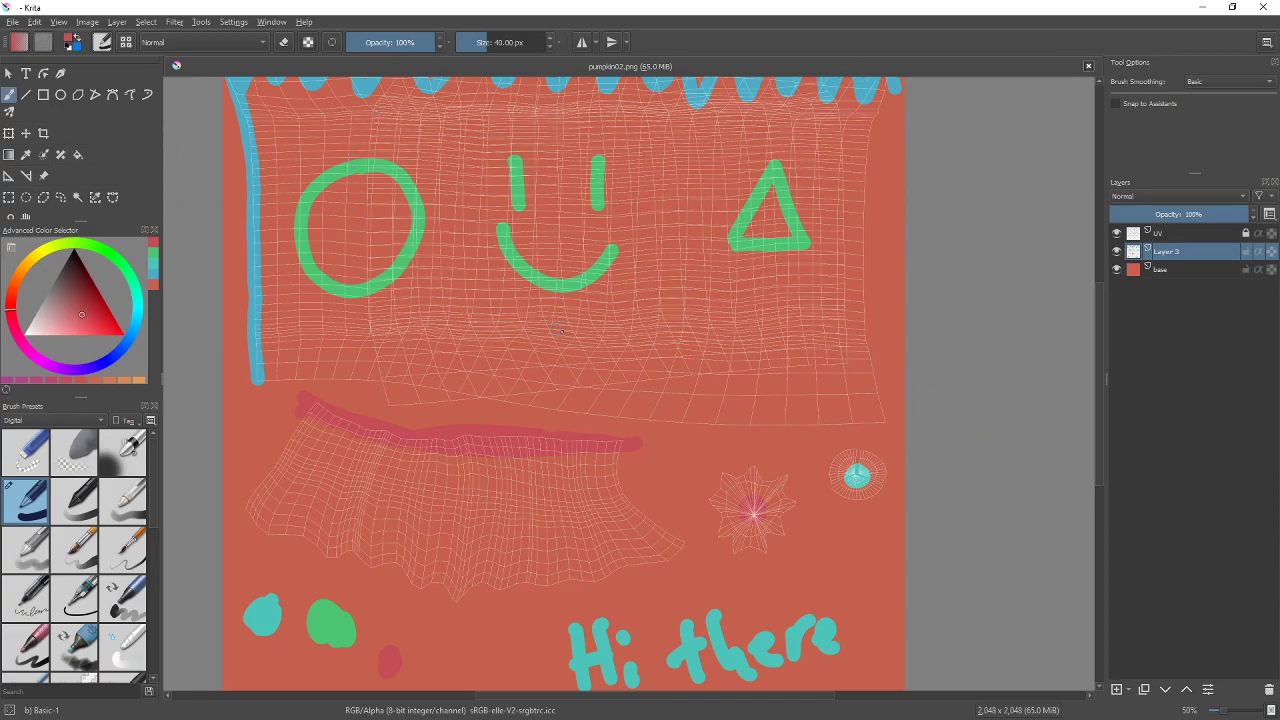
mouse_move(611, 286)
middle_mouse_down()
mouse_move(600, 363)
mouse_move(628, 320)
mouse_move(640, 326)
mouse_move(620, 309)
middle_mouse_up()
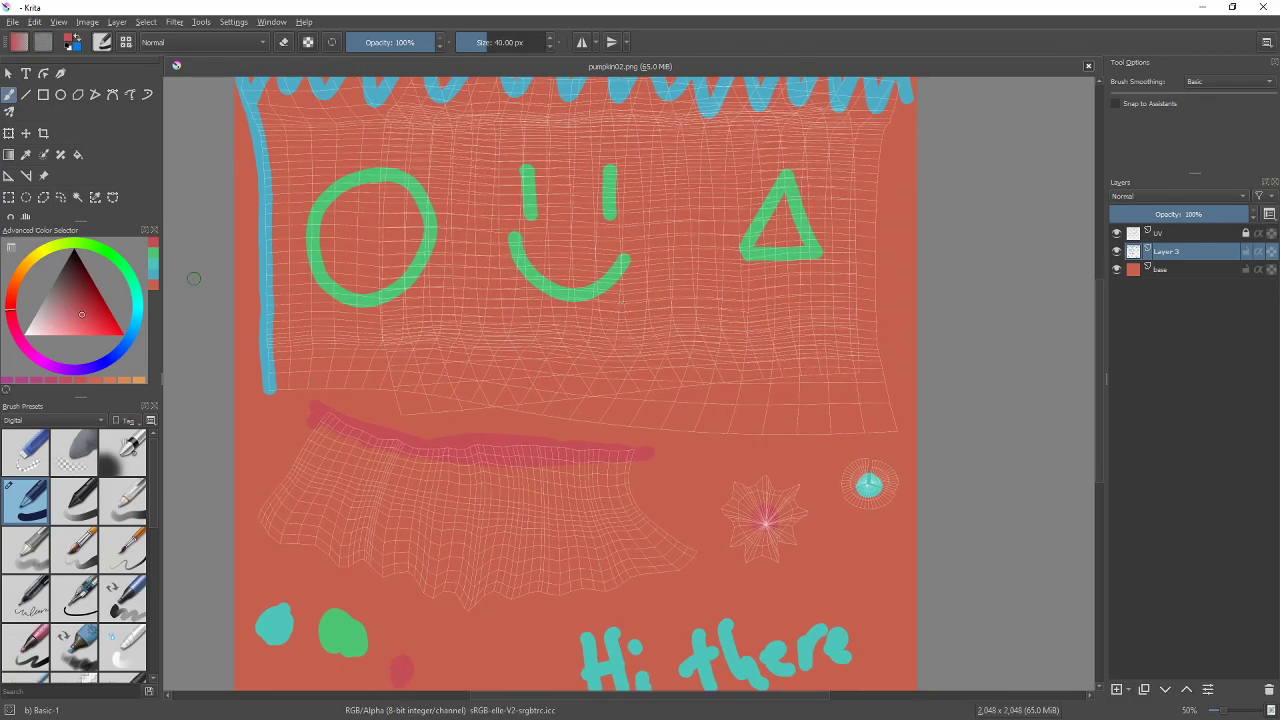
Switch to Online 3D Viewer and examine the painted blue seam, underside, stem and zigzag strokes around the stem
key("alt+Tab")
left_click_drag(753, 470, 543, 398)
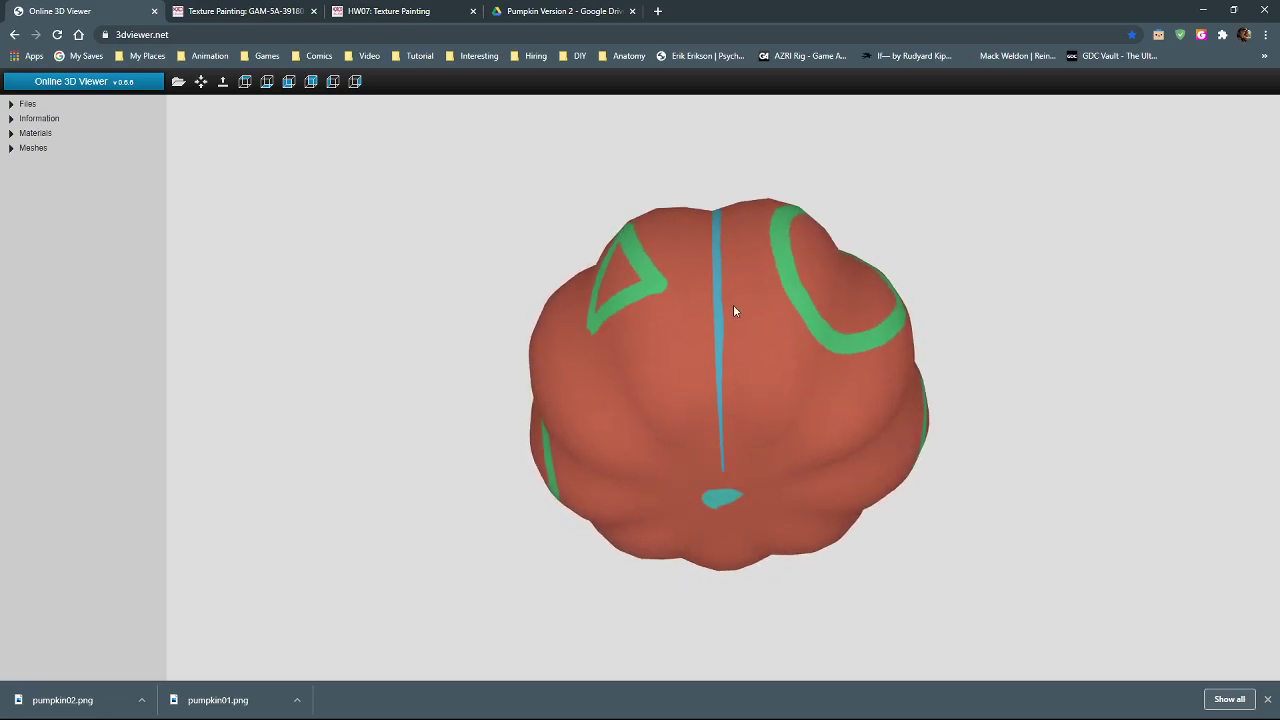
left_click_drag(733, 306, 604, 466)
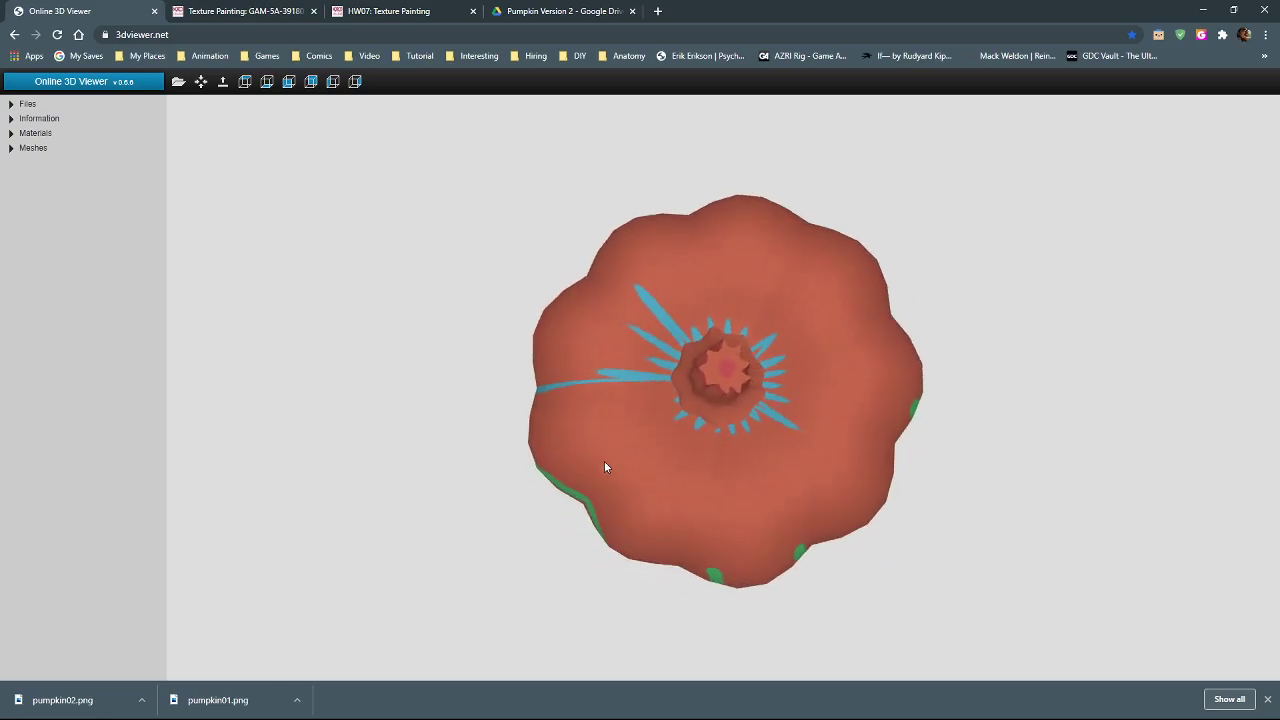
scroll(764, 408, "up", 8)
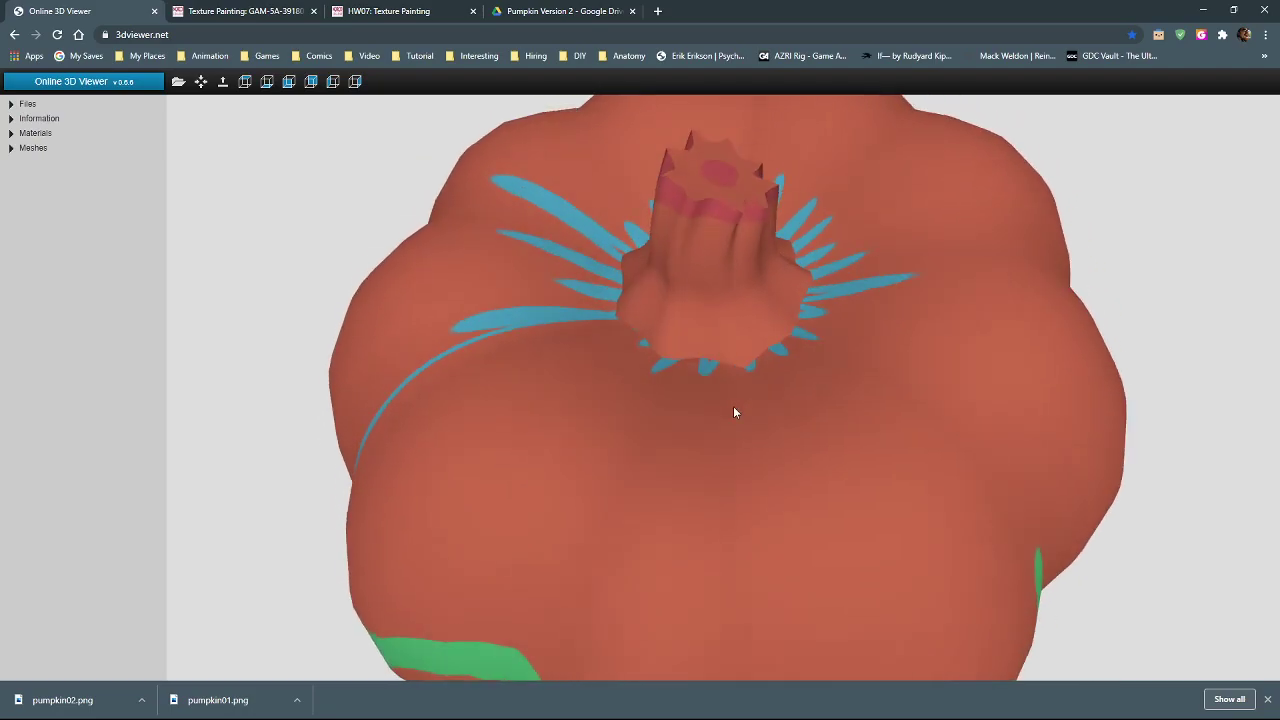
scroll(734, 418, "down", 2)
scroll(601, 333, "up", 2)
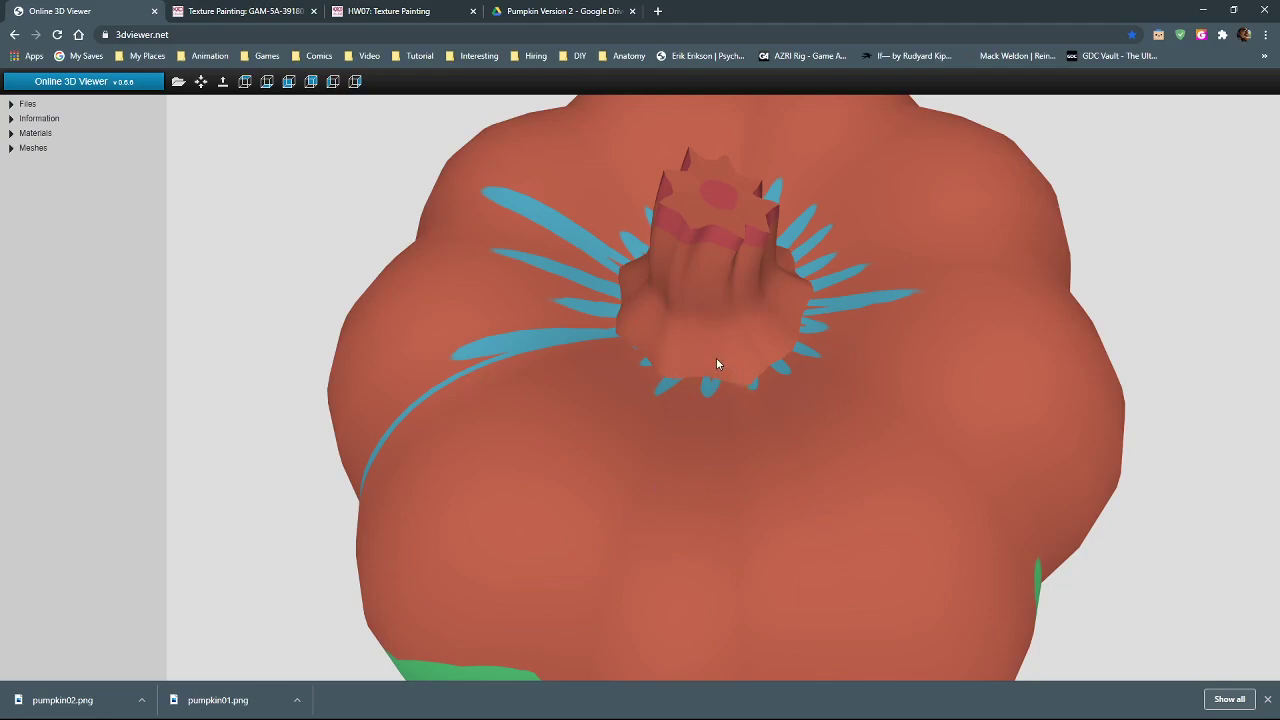
left_click_drag(723, 403, 718, 345)
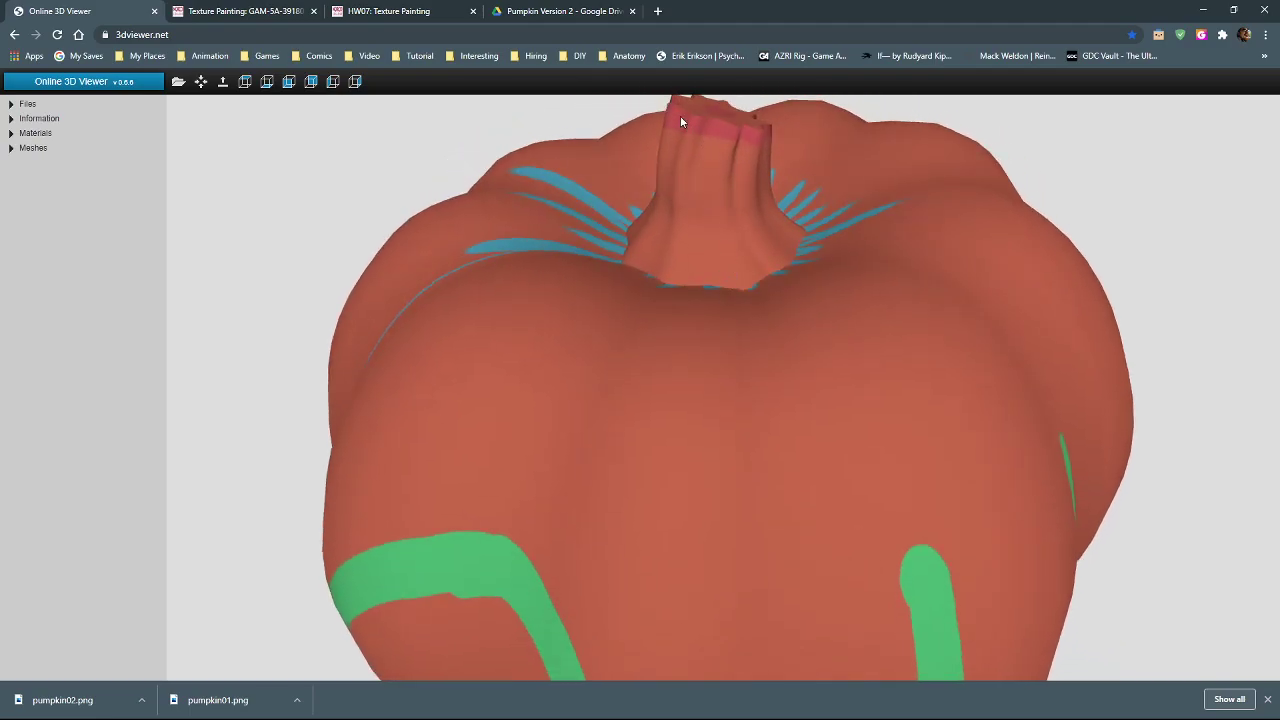
left_click_drag(709, 130, 786, 436)
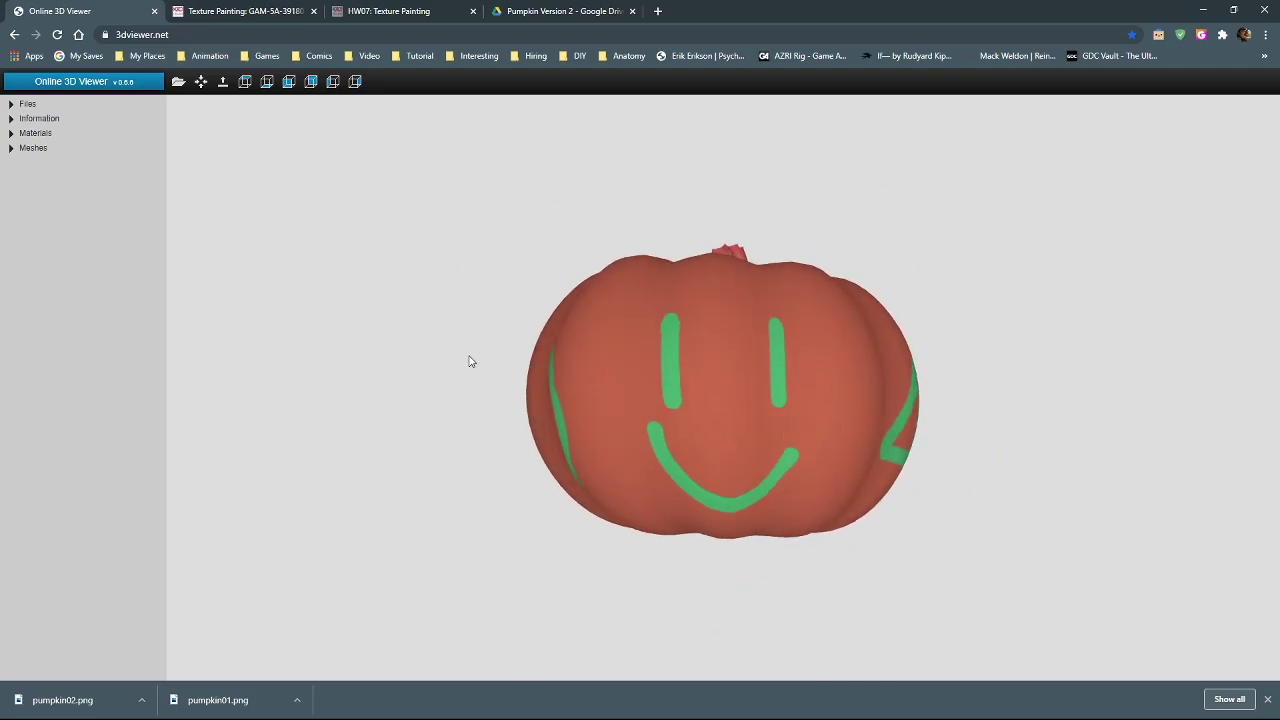
Switch to Krita and examine how the painted marks line up with the UV layout
key("alt+Tab")
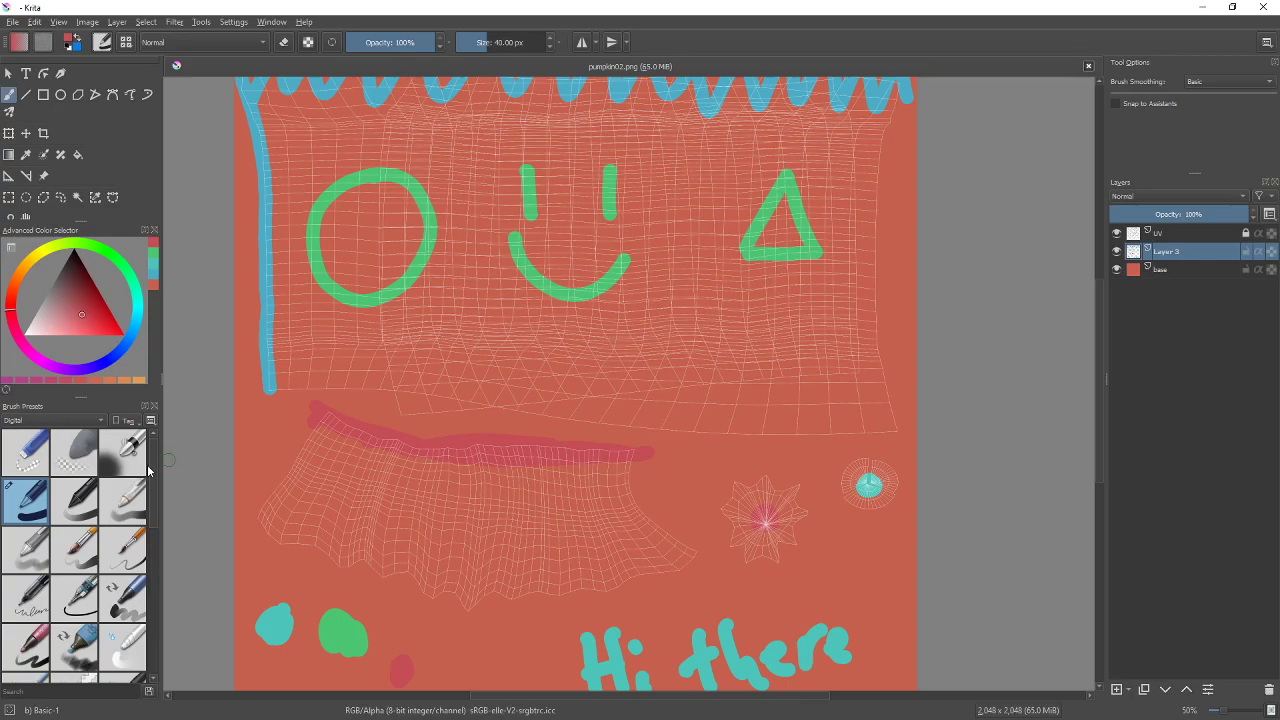
scroll(513, 410, "down", 2)
scroll(513, 410, "up", 1)
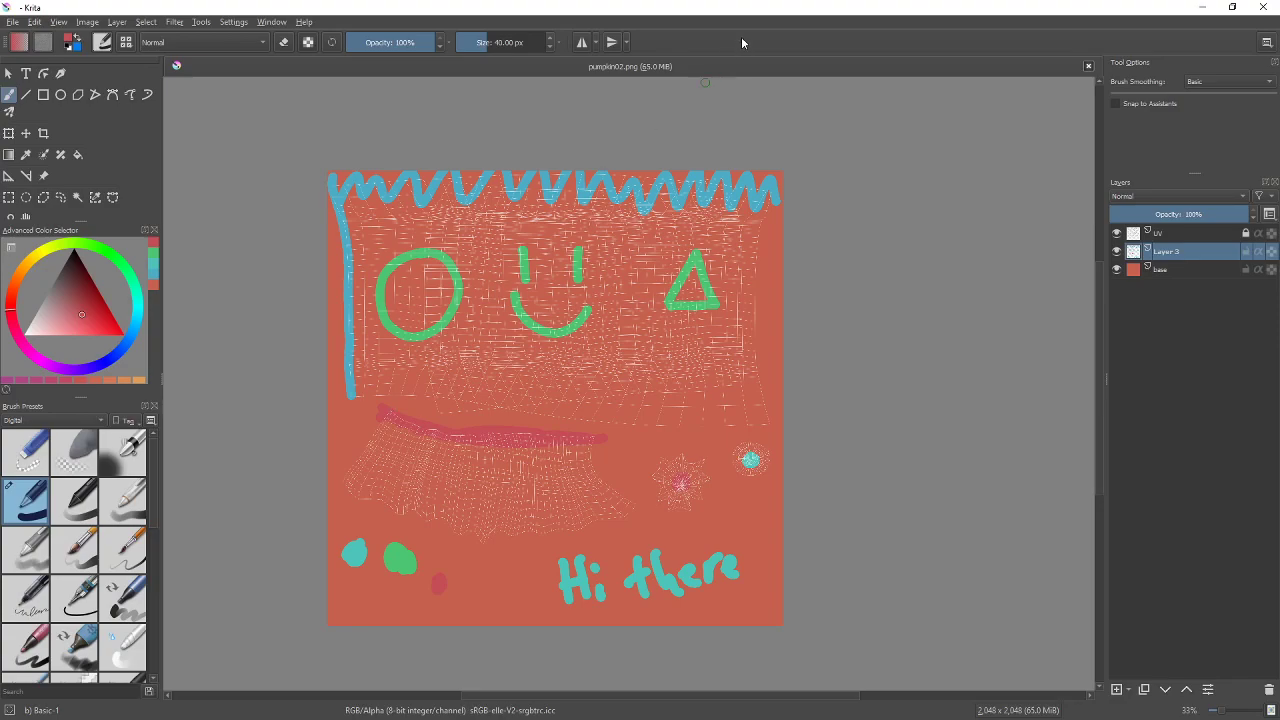
scroll(513, 379, "up", 2)
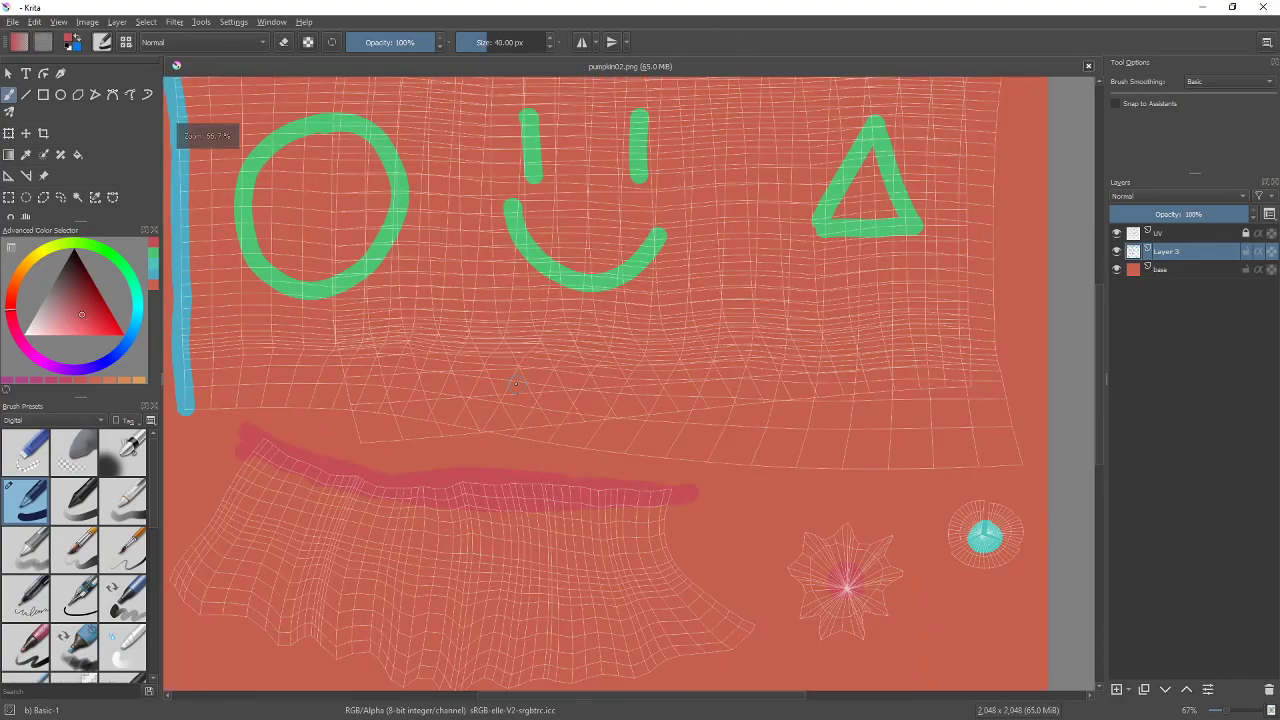
scroll(516, 382, "down", 2)
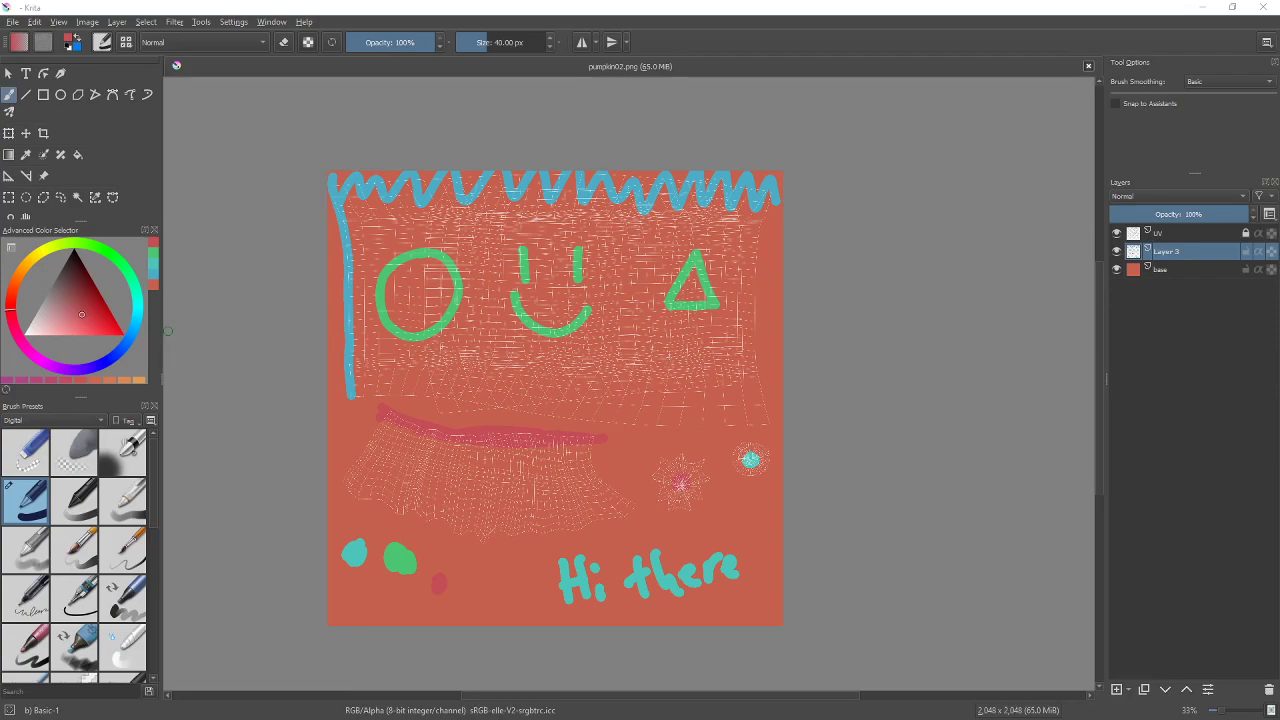
key("alt+Tab")
left_click_drag(870, 5, 512, 35)
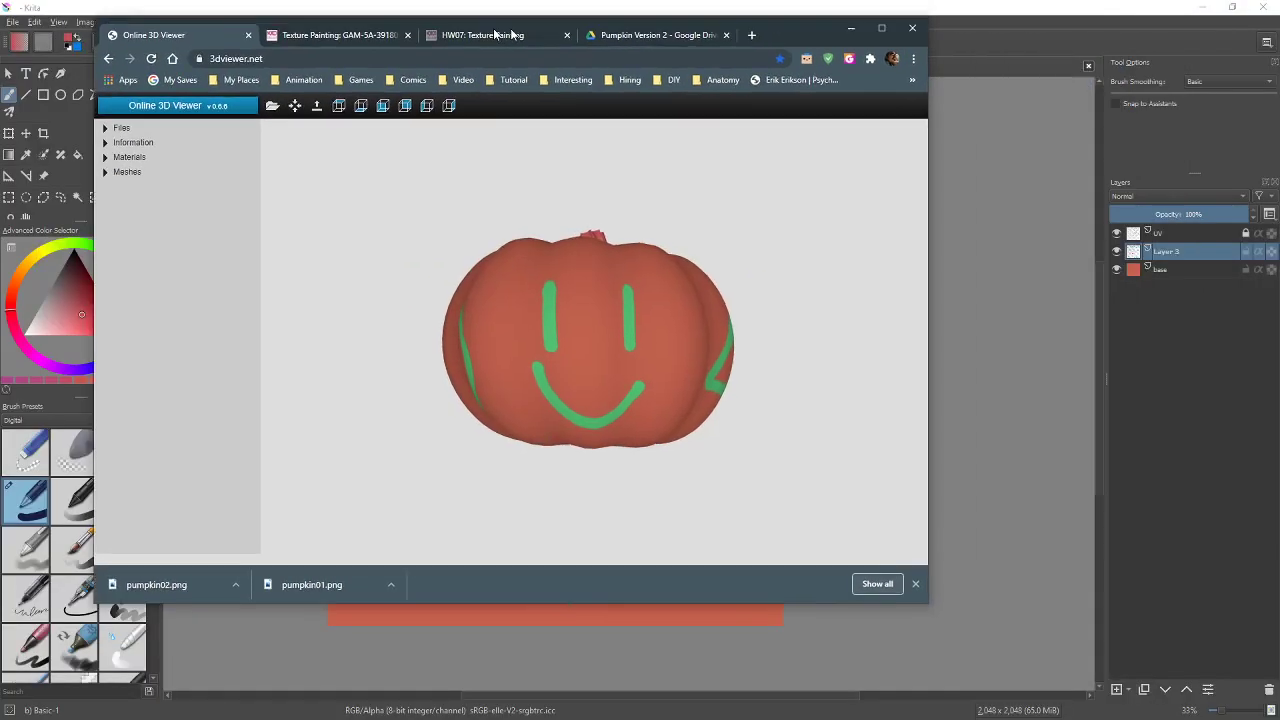
key("alt+Tab")
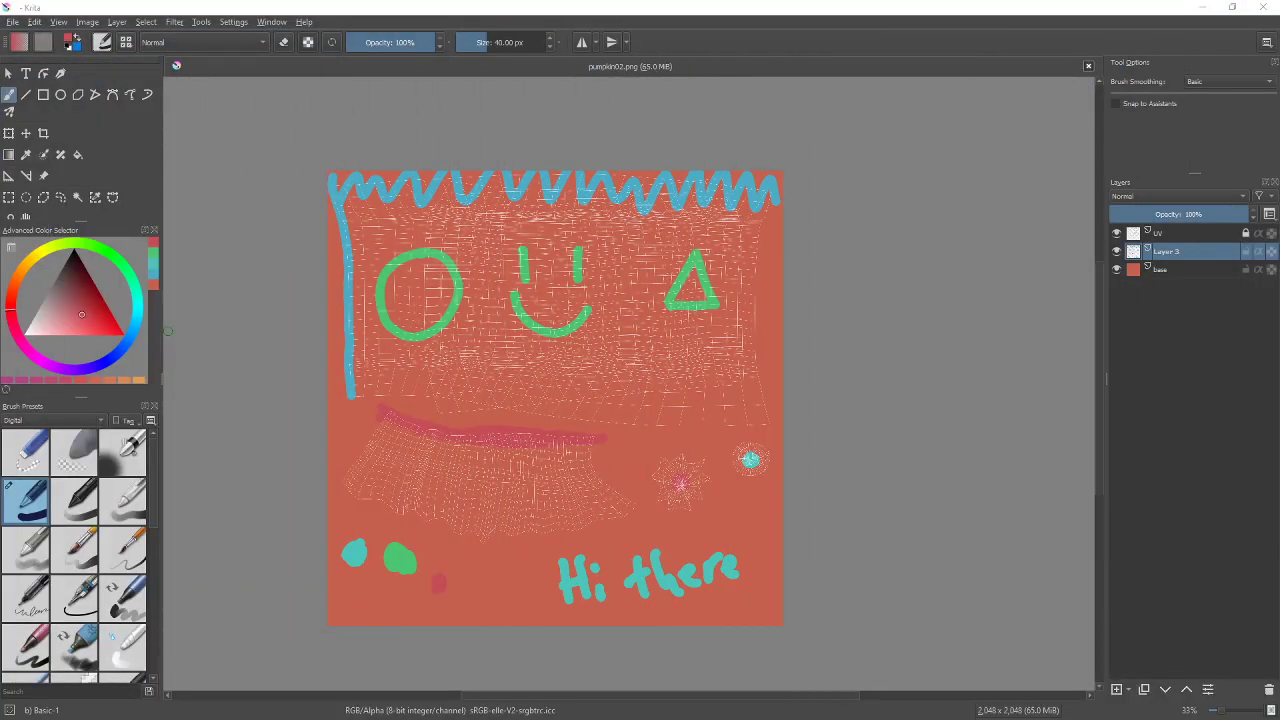
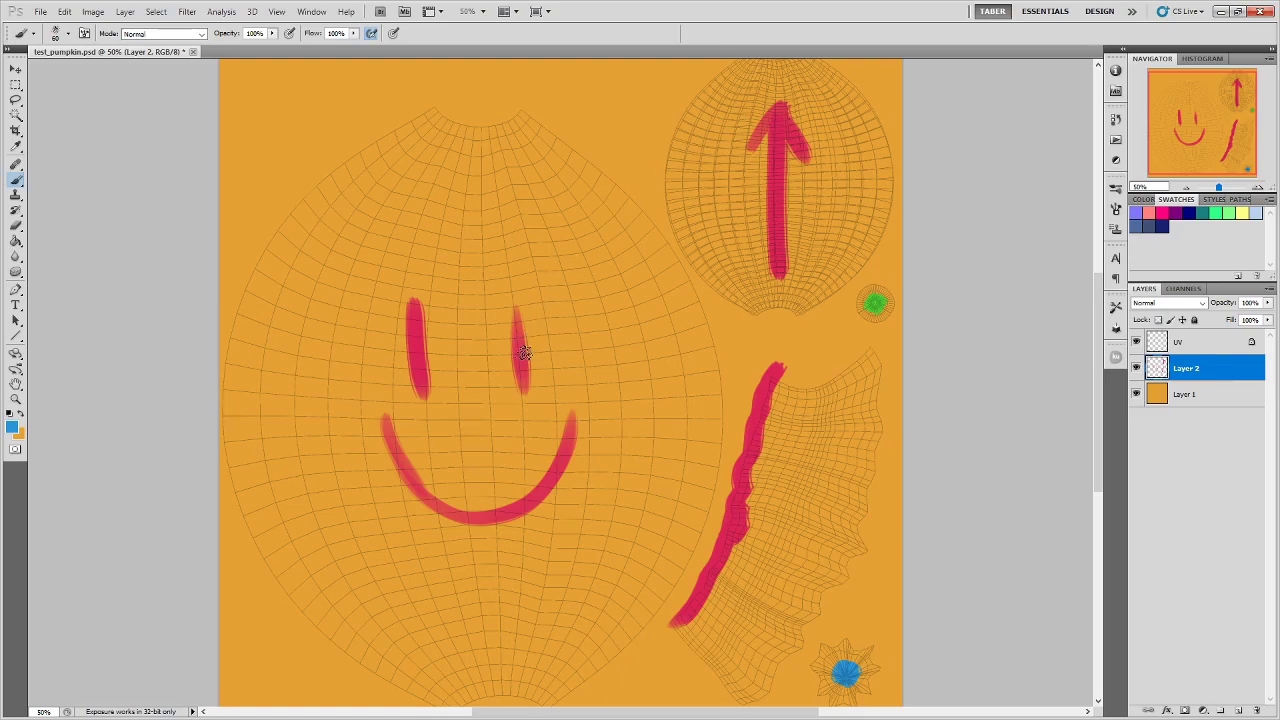
In Photoshop's test_pumpkin.psd, set the foreground colour to black and activate the Brush tool for work on the face area
left_click(543, 423, "ctrl")
left_click(486, 429, "ctrl")
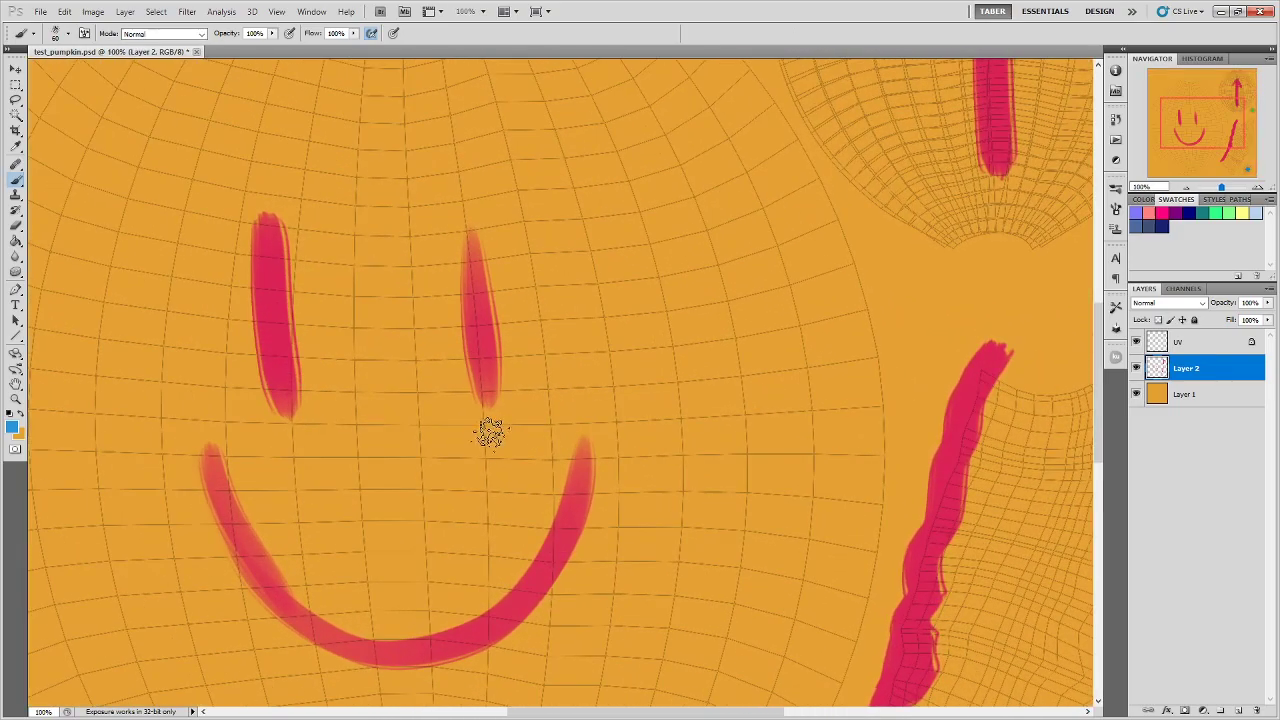
left_click_drag(486, 429, 703, 407)
left_click(12, 427)
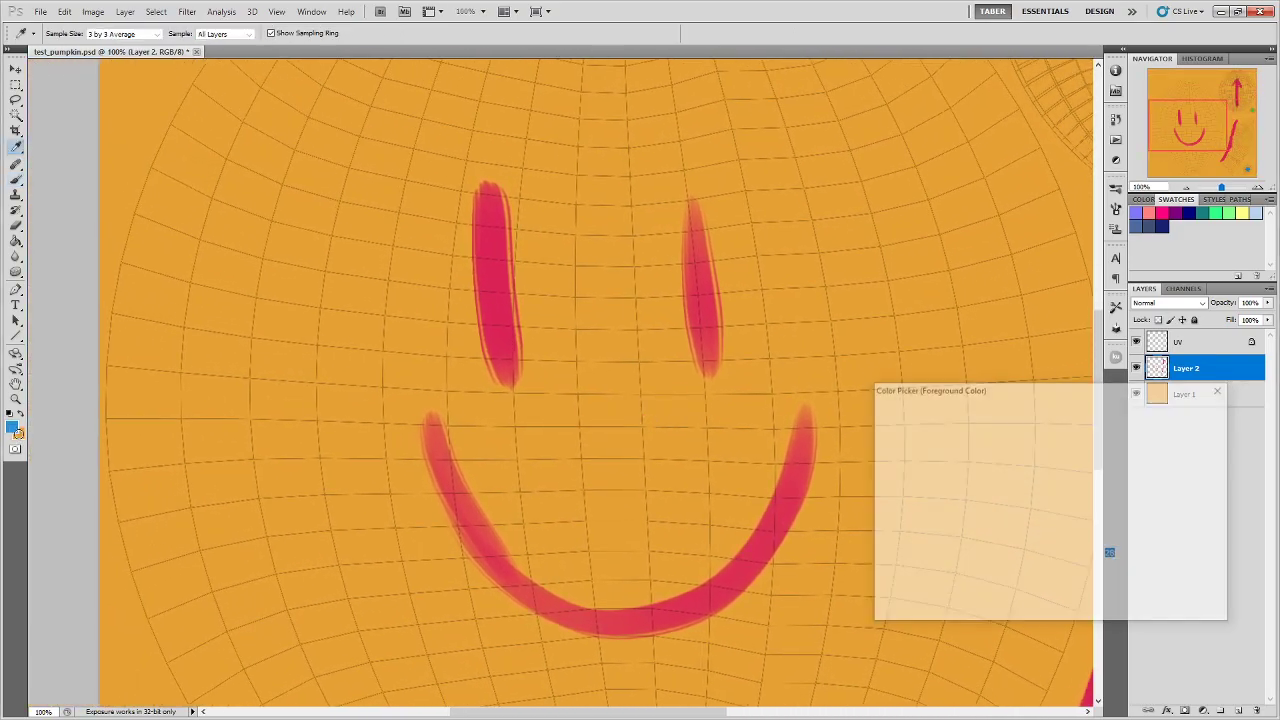
left_click_drag(900, 560, 838, 617)
left_click(1185, 411)
key("b")
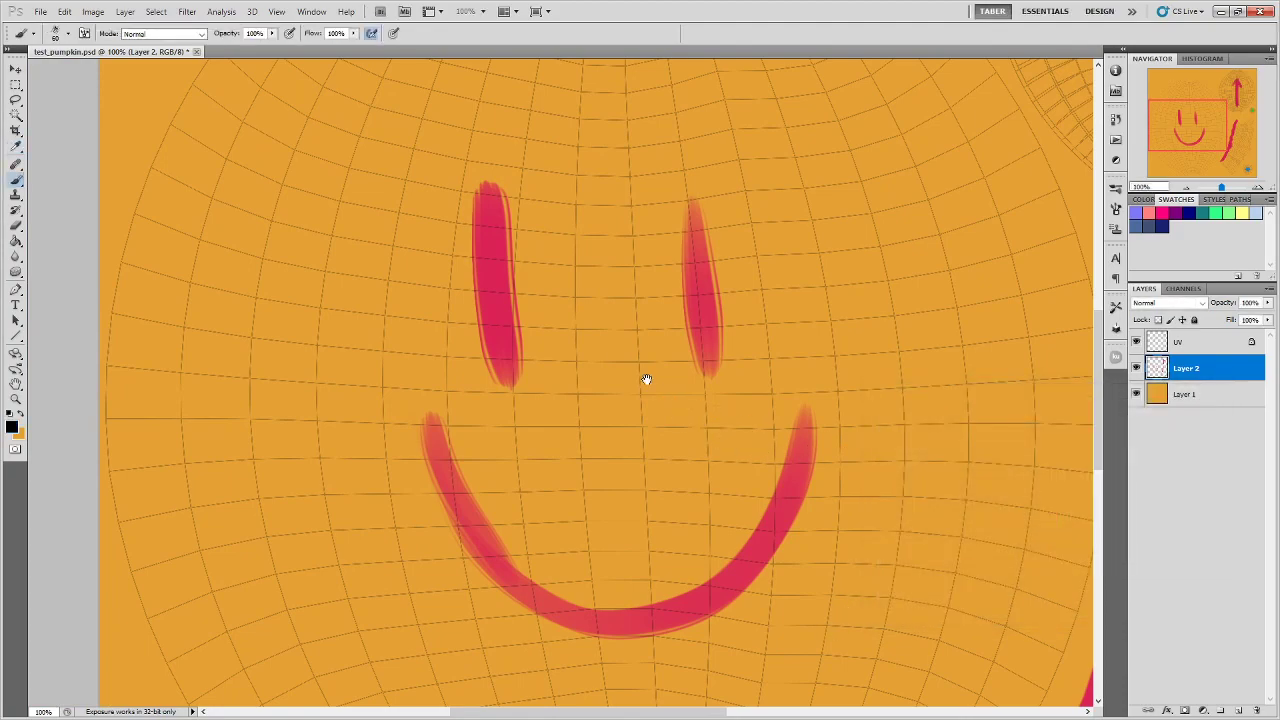
Add a new layer above Layer 2 and hide Layer 2 with its pink strokes
mouse_move(646, 380)
left_mouse_down()
mouse_move(608, 514)
mouse_move(537, 442)
left_mouse_up()
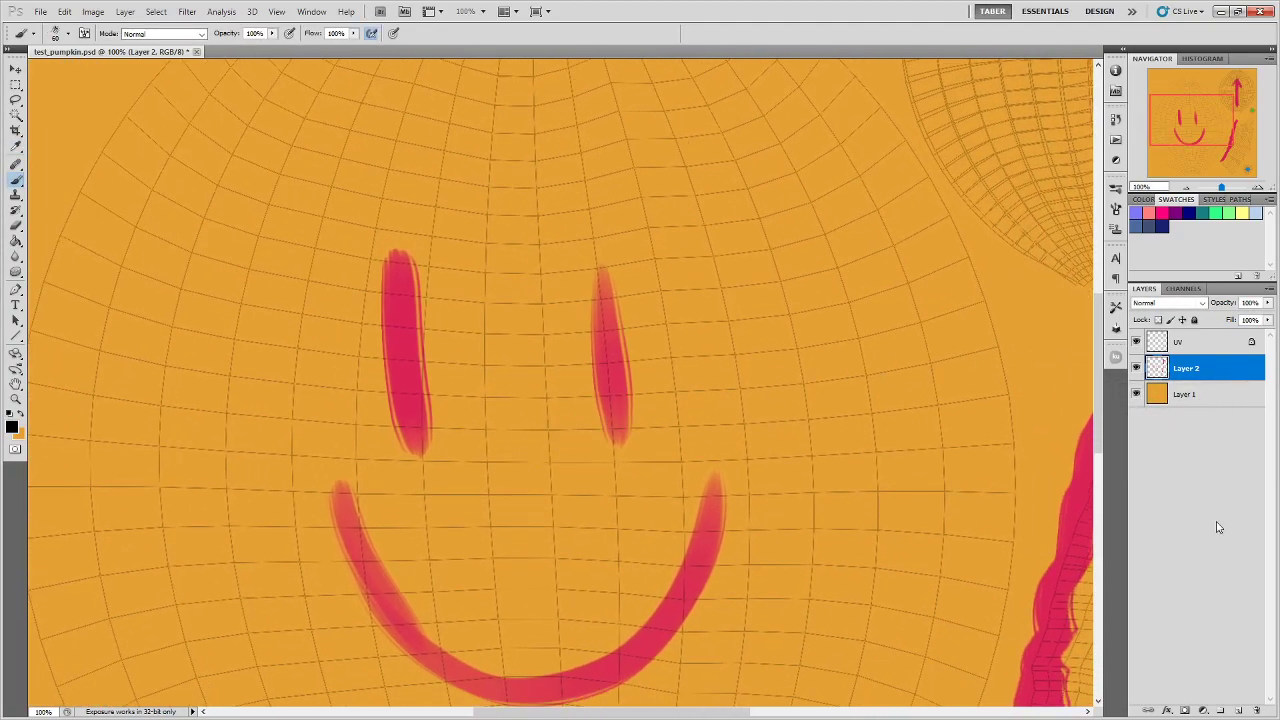
left_click(1238, 710)
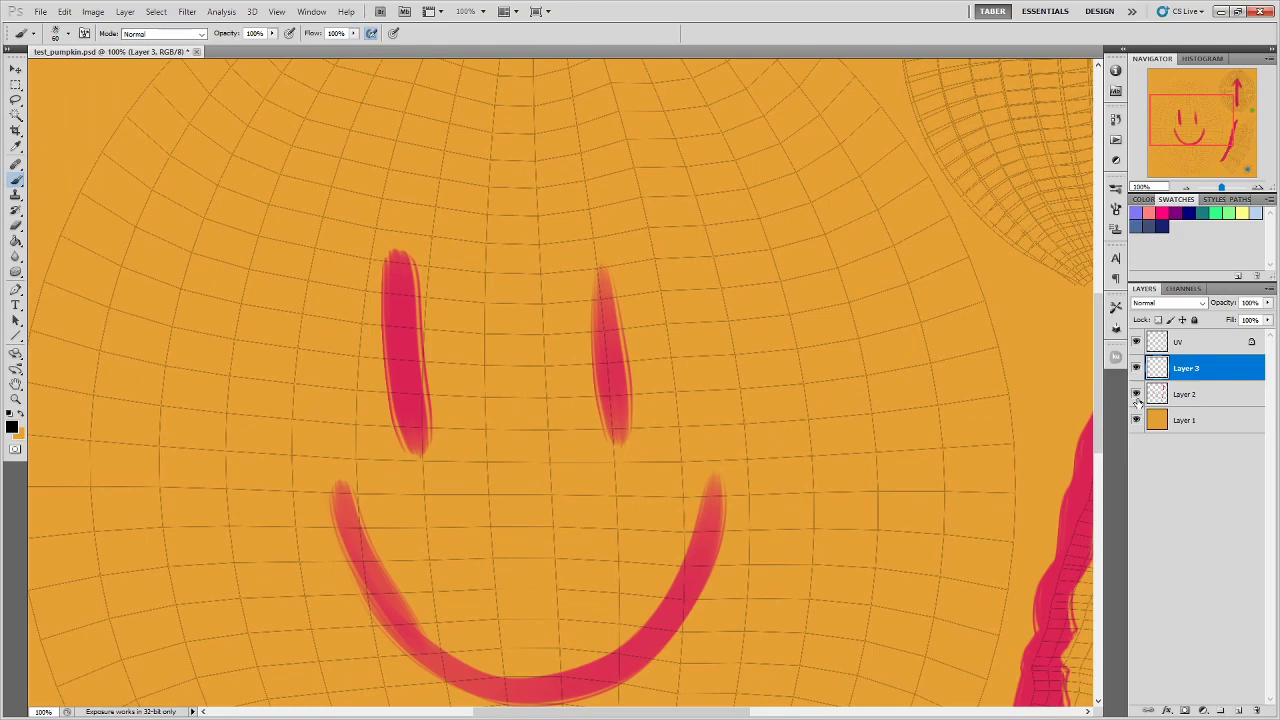
left_click(1136, 394)
Paint a solid black jack-o'-lantern face on Layer 3 with a round eye, a triangular eye and a crescent smile
mouse_move(429, 351)
left_mouse_down()
mouse_move(398, 368)
mouse_move(418, 352)
mouse_move(443, 380)
mouse_move(409, 359)
mouse_move(412, 402)
left_mouse_up()
mouse_move(588, 412)
left_mouse_down()
mouse_move(640, 383)
mouse_move(611, 329)
mouse_move(621, 386)
left_mouse_up()
left_click_drag(571, 475, 595, 409)
mouse_move(380, 402)
left_mouse_down()
mouse_move(527, 469)
mouse_move(741, 383)
mouse_move(633, 513)
mouse_move(376, 424)
mouse_move(387, 410)
mouse_move(437, 465)
mouse_move(506, 491)
mouse_move(449, 466)
mouse_move(458, 484)
mouse_move(589, 480)
mouse_move(503, 501)
mouse_move(607, 504)
mouse_move(525, 514)
mouse_move(682, 468)
mouse_move(581, 484)
mouse_move(708, 429)
mouse_move(748, 385)
mouse_move(680, 488)
mouse_move(377, 406)
mouse_move(376, 423)
mouse_move(383, 413)
mouse_move(449, 503)
left_mouse_up()
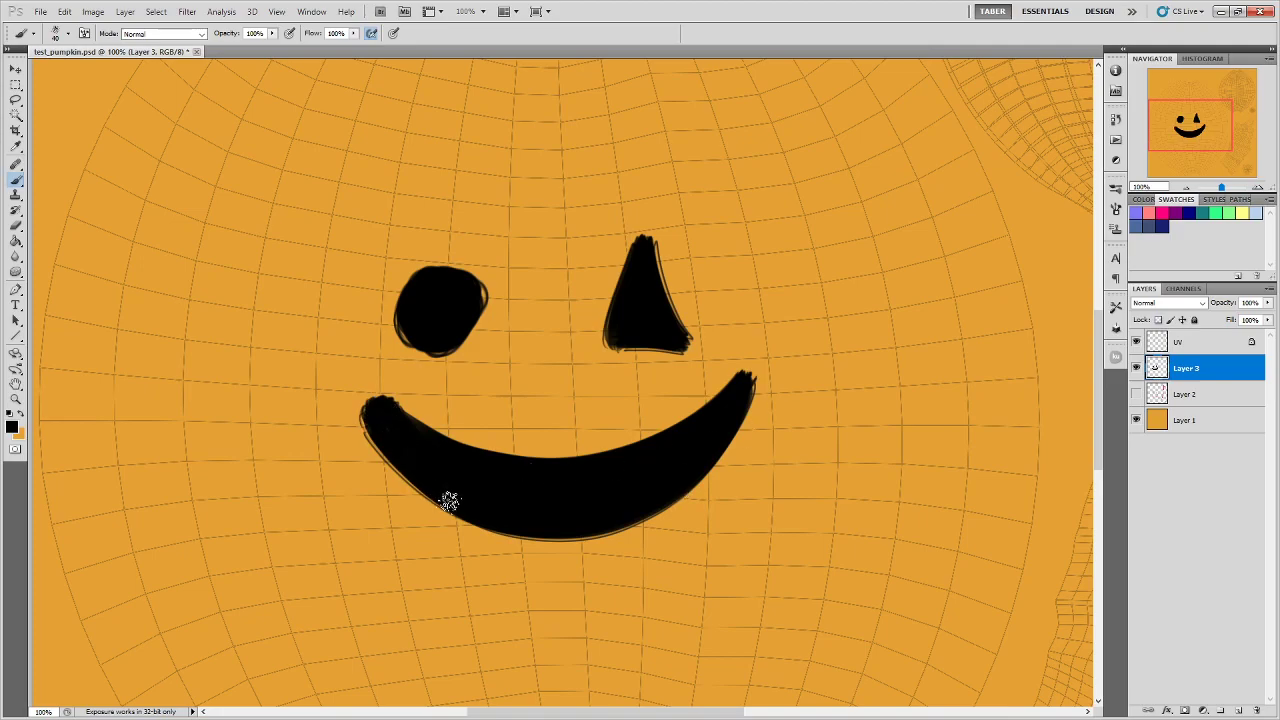
Enable the Bevel and Emboss effect in Layer 3's layer style and open its settings
double_click(1223, 372)
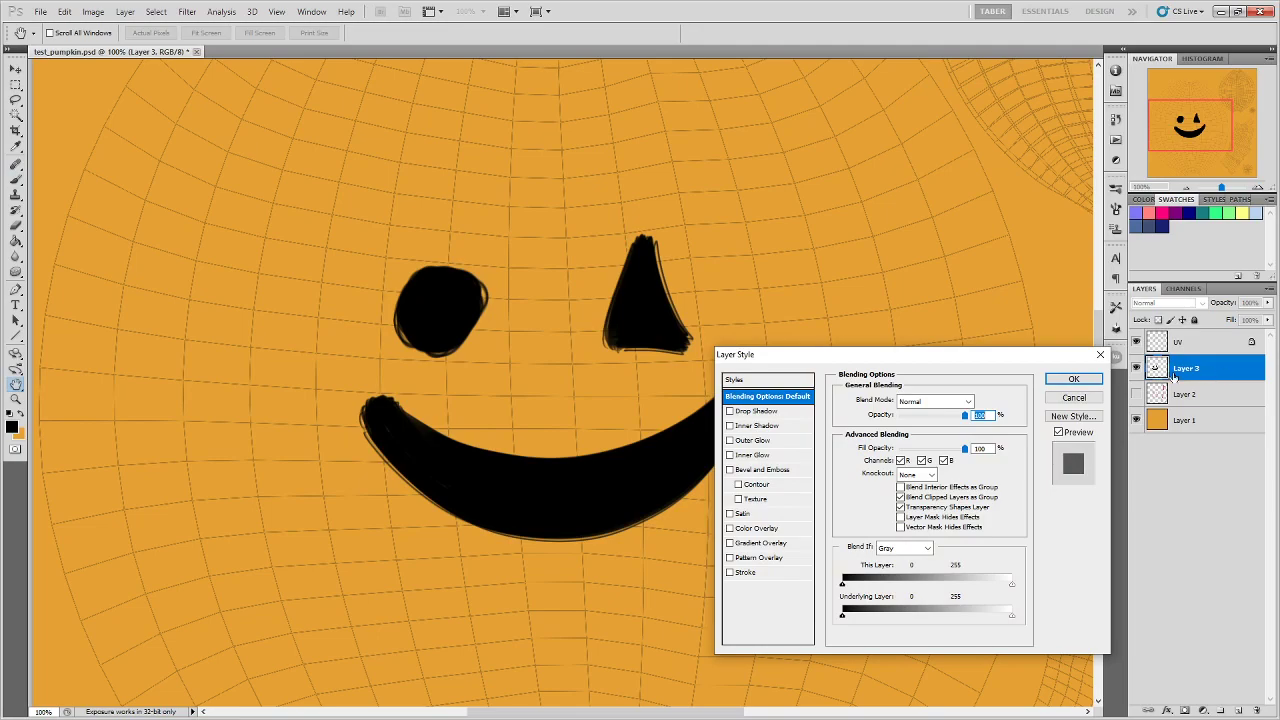
left_click_drag(886, 352, 876, 199)
left_click_drag(942, 175, 1040, 213)
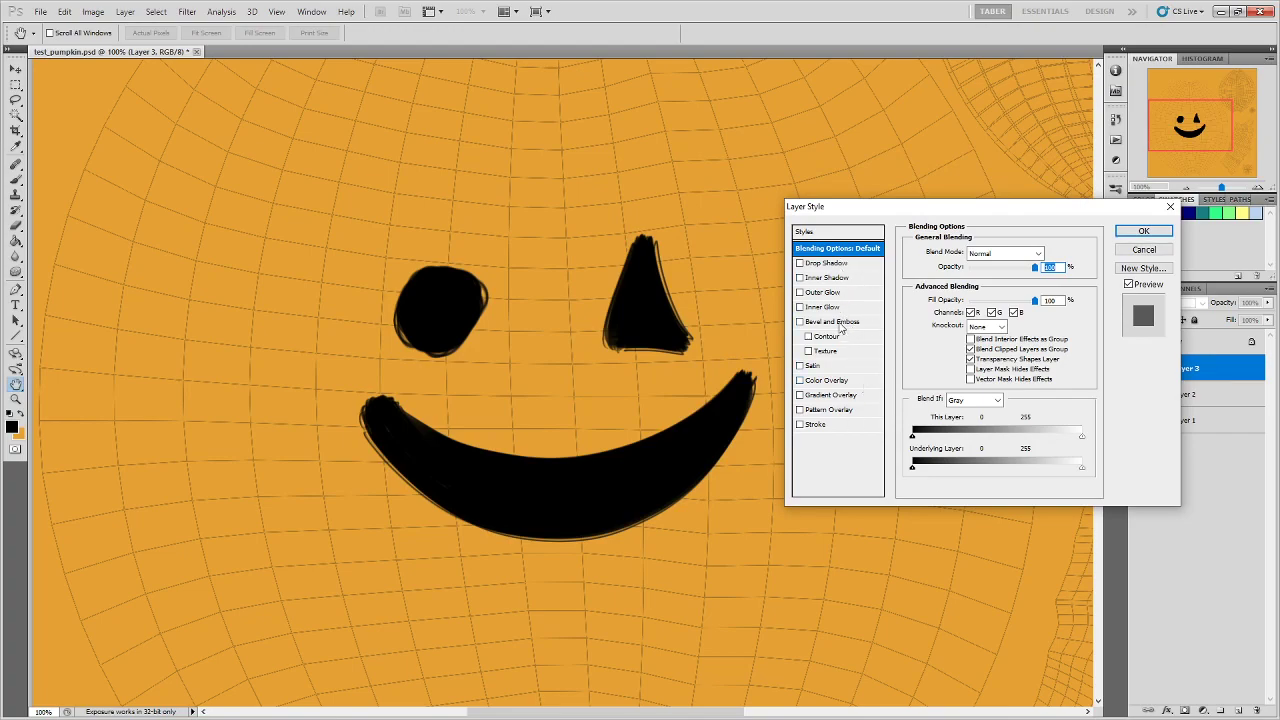
left_click(800, 322)
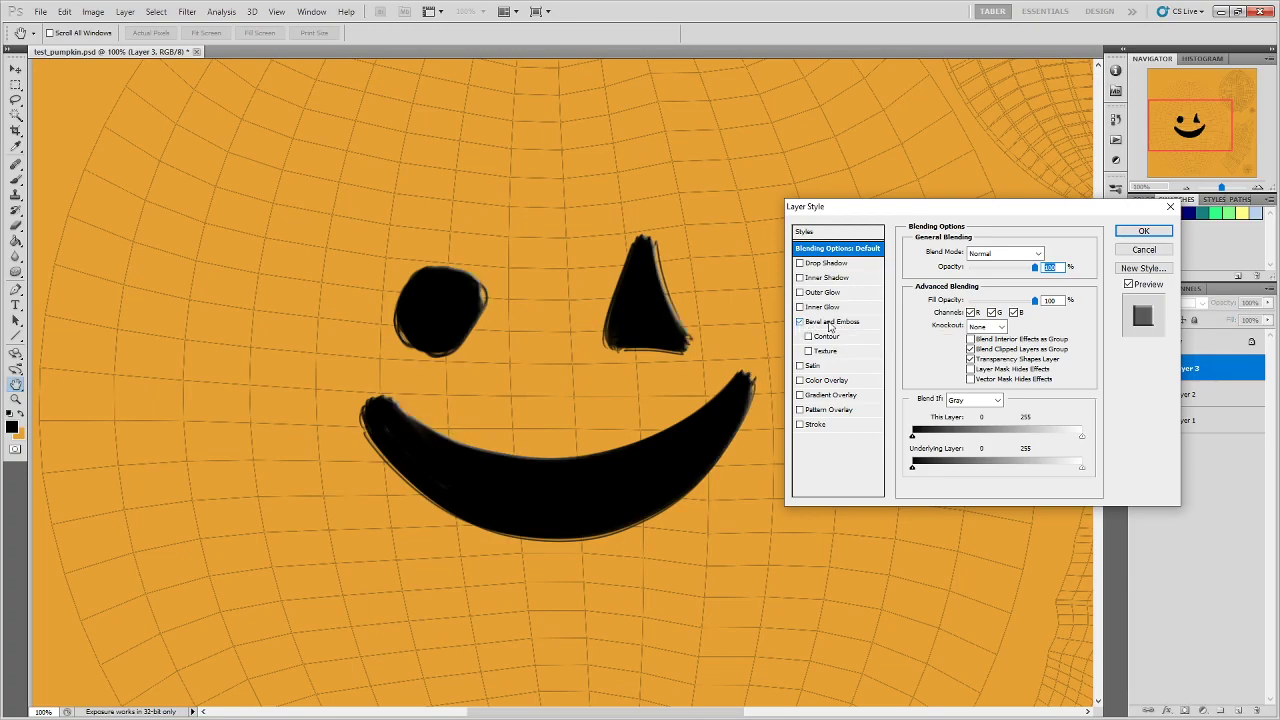
left_click(829, 322)
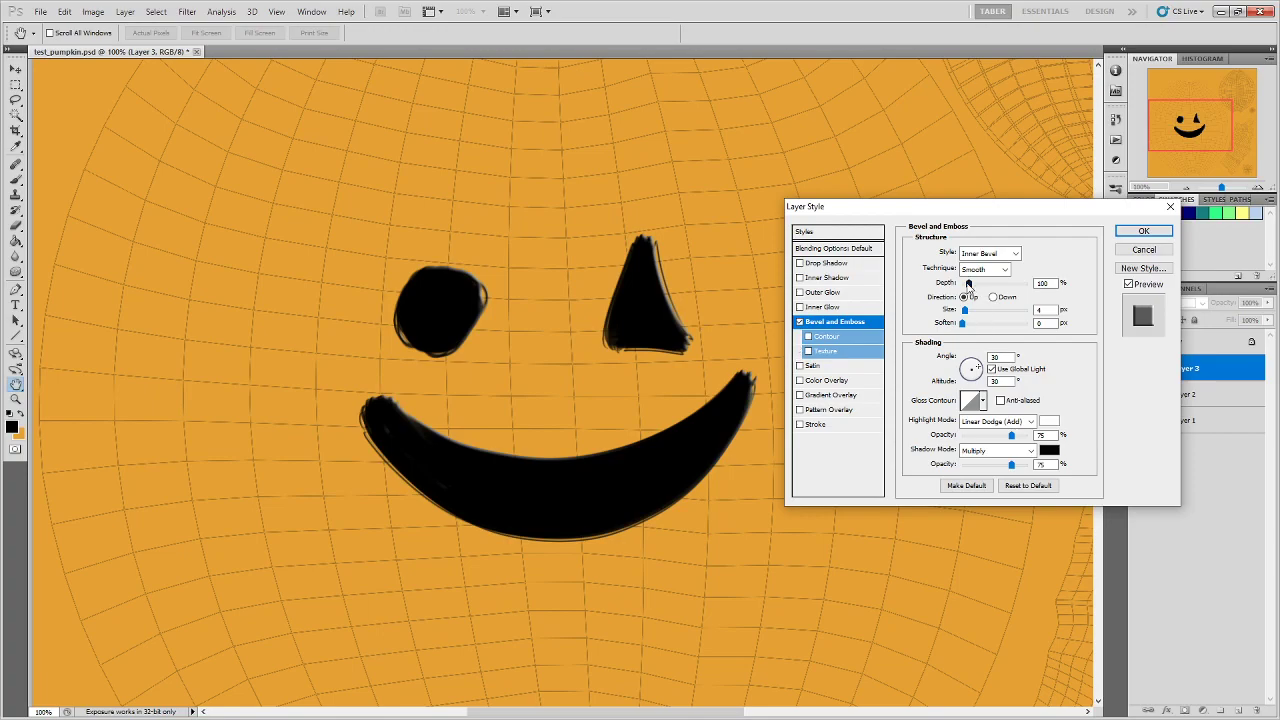
Set the bevel direction to Down, with a depth of 1000% and a size of 18 px
left_click_drag(965, 312, 990, 290)
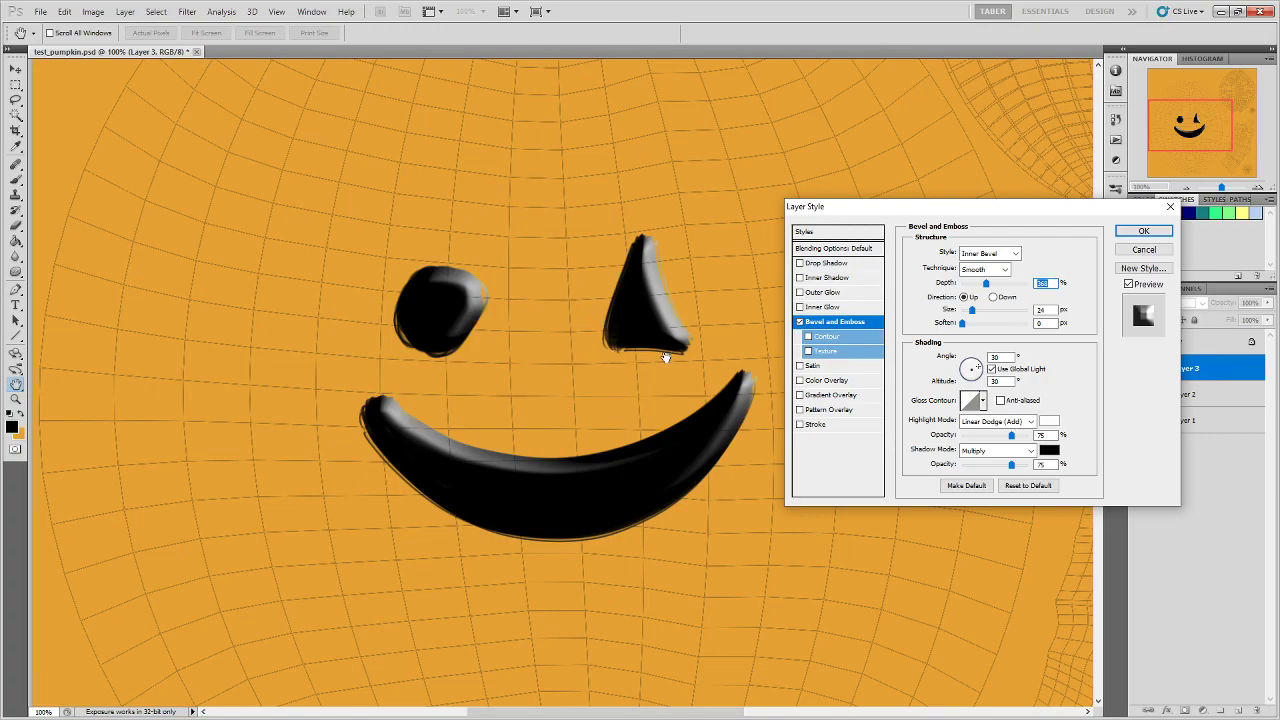
left_click(994, 298)
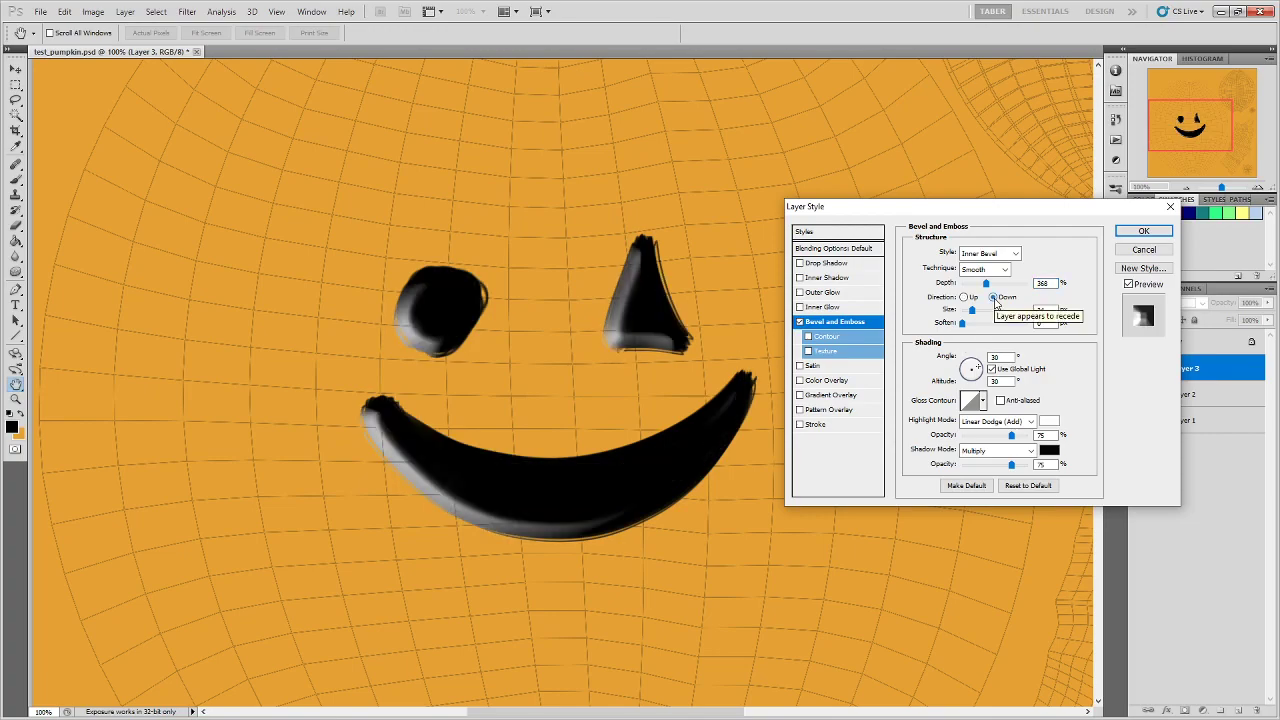
left_click_drag(988, 286, 971, 316)
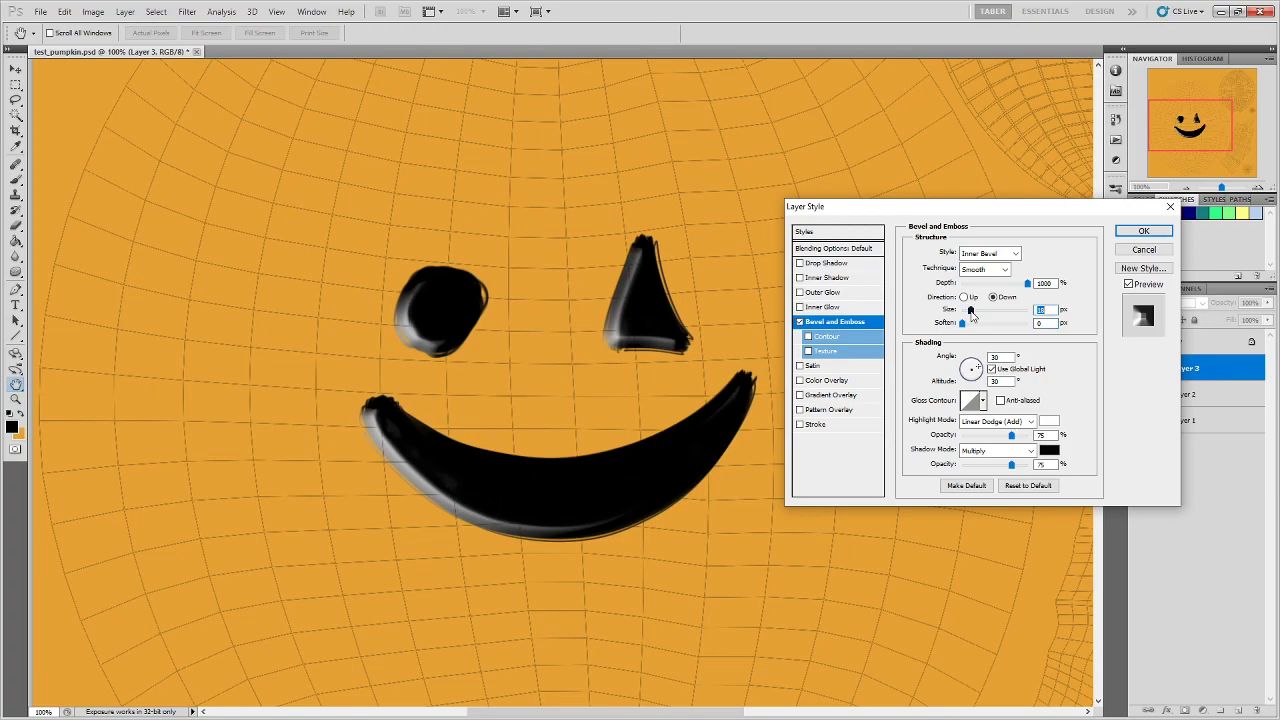
Set the bevel style to Outer Bevel and the light direction to a 93° angle with 0° altitude
left_click(1003, 254)
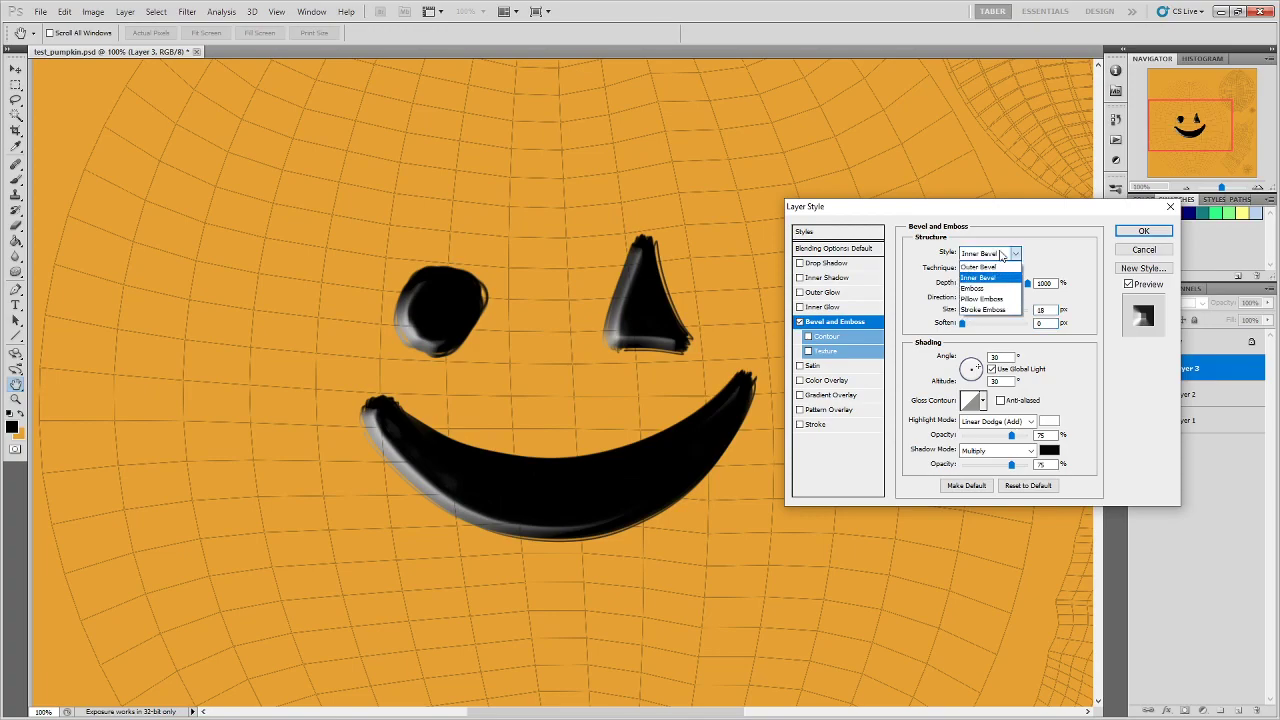
left_click(993, 289)
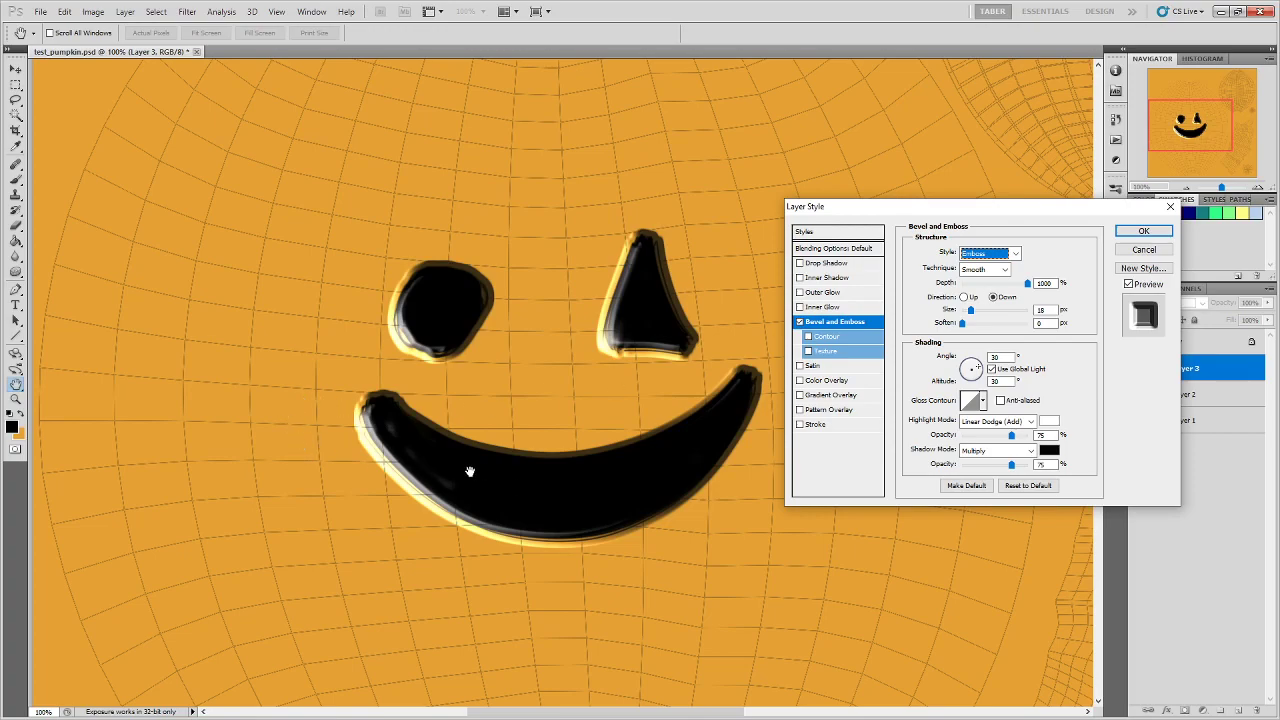
left_click(1010, 255)
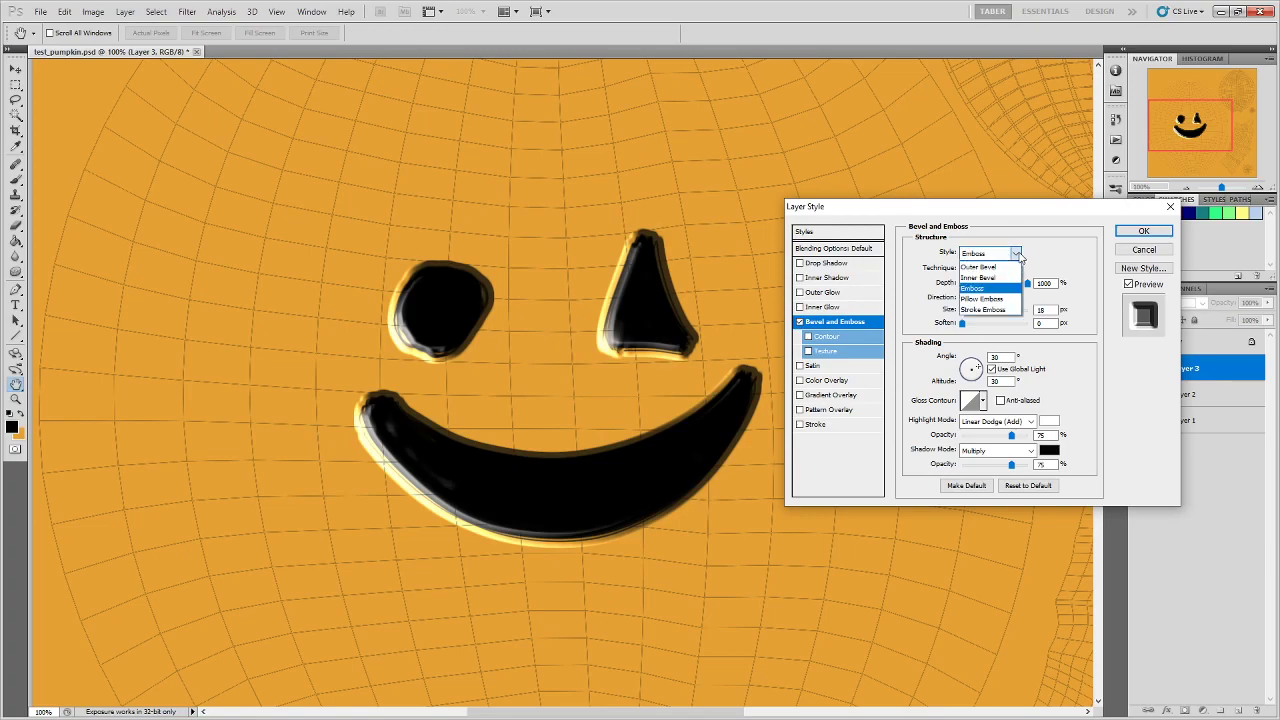
left_click(1006, 266)
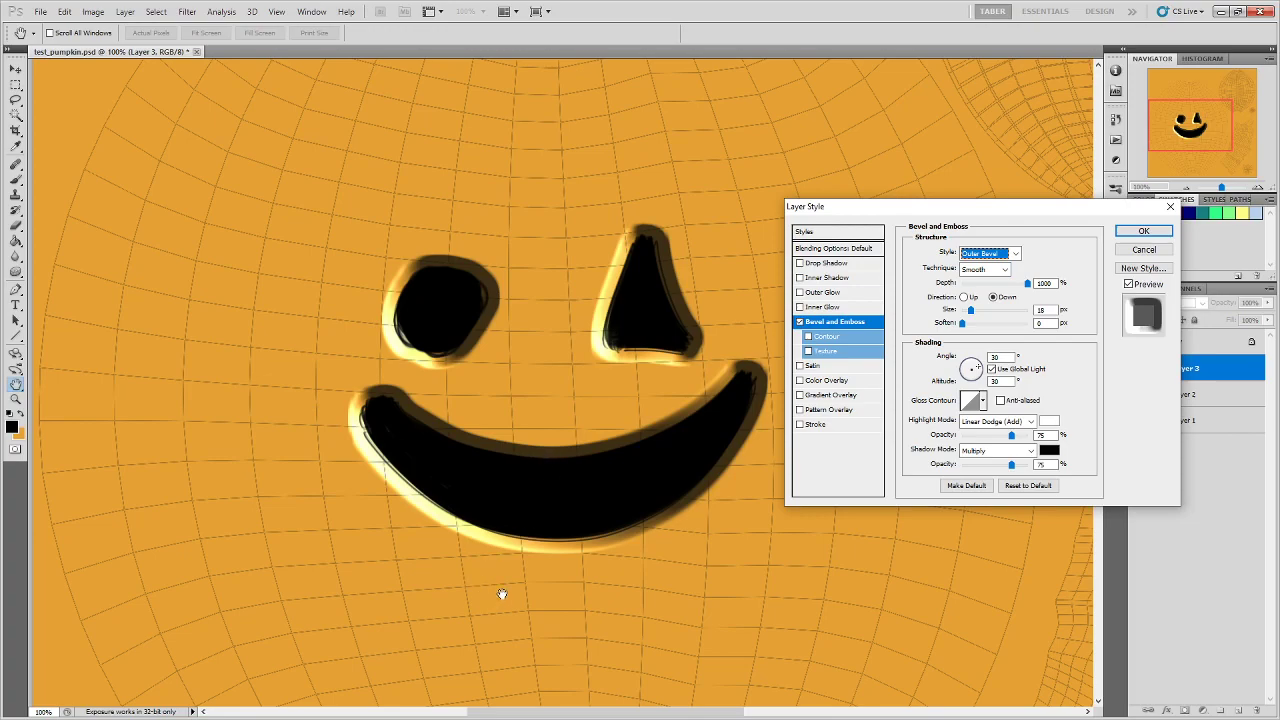
left_click(979, 367)
left_click(972, 366)
mouse_move(972, 366)
left_mouse_down()
mouse_move(978, 386)
mouse_move(965, 378)
mouse_move(972, 363)
left_mouse_up()
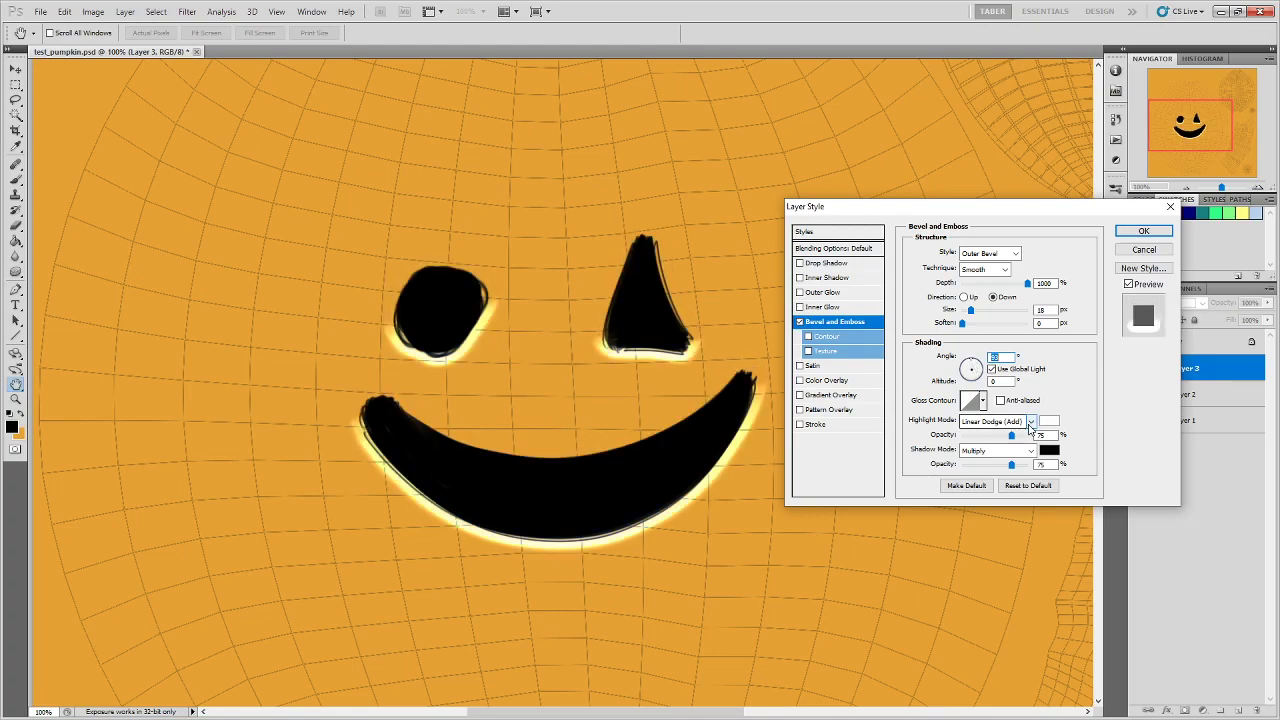
Set the bevel's highlight blend mode to Screen and its color to a soft yellow, about #f2e362
left_click(1030, 422)
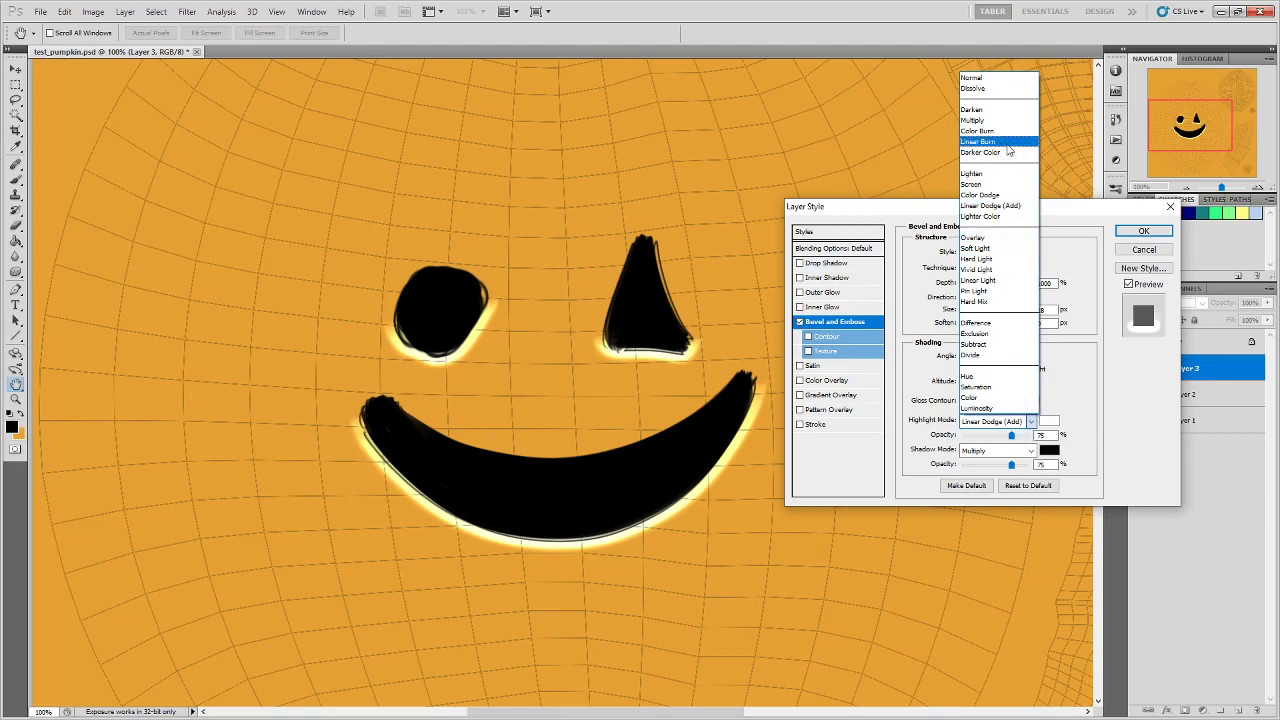
left_click(1000, 184)
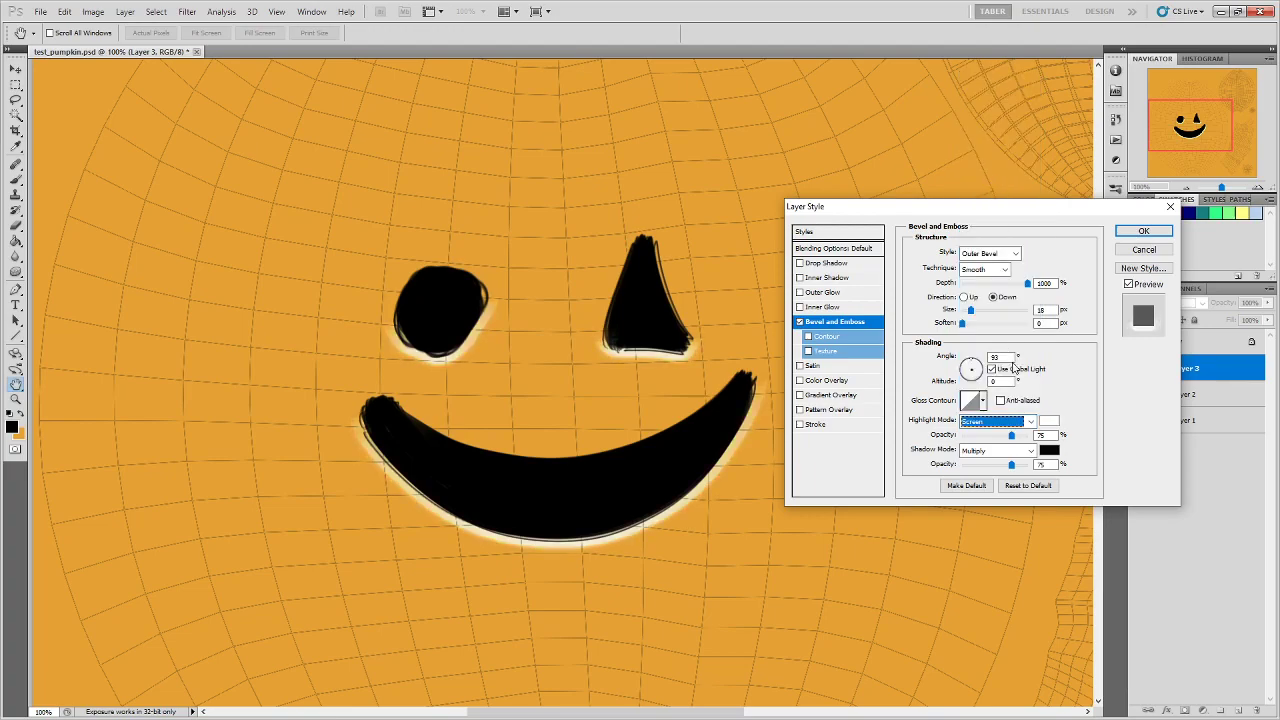
left_click(1052, 424)
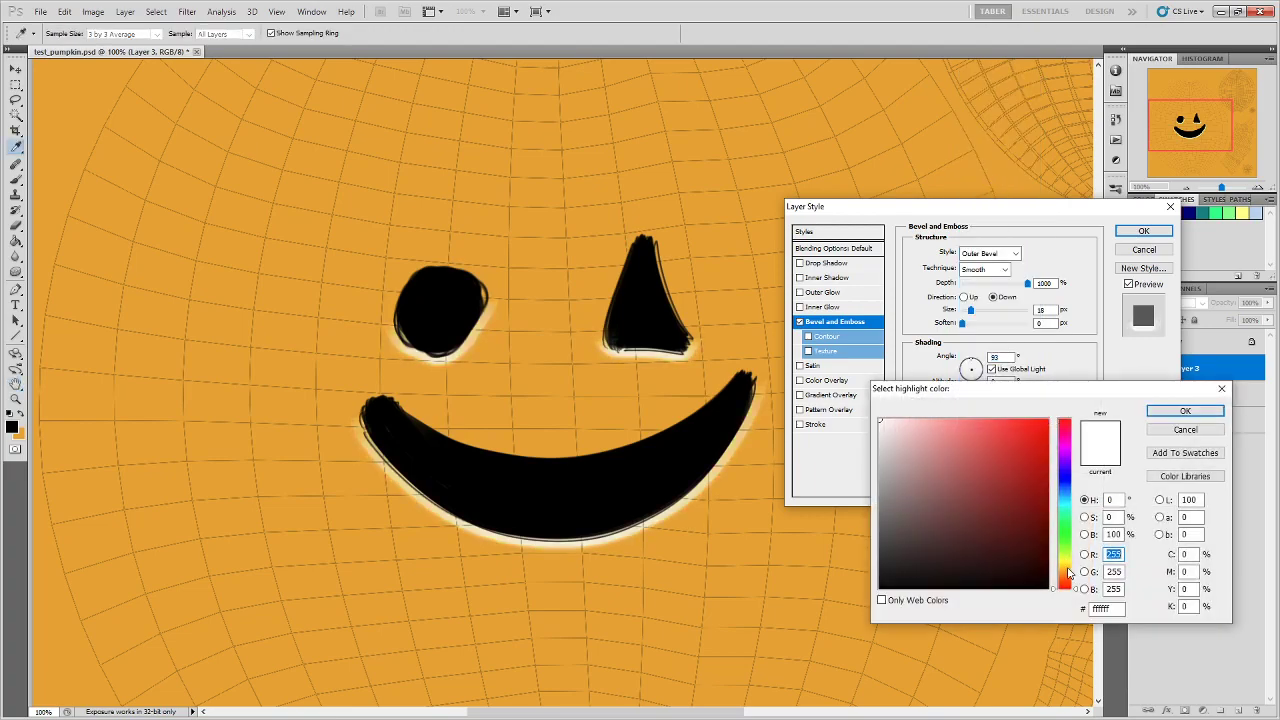
left_click_drag(1068, 572, 1068, 567)
left_click_drag(982, 451, 975, 424)
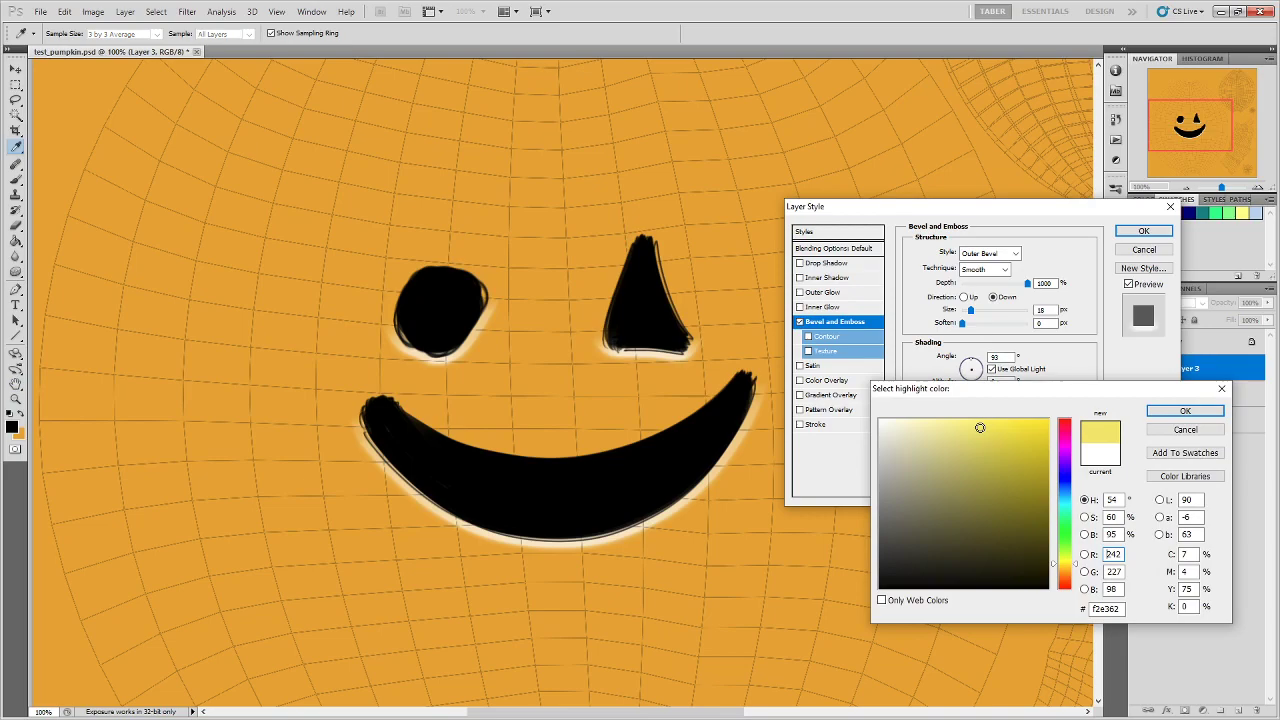
left_click(1183, 411)
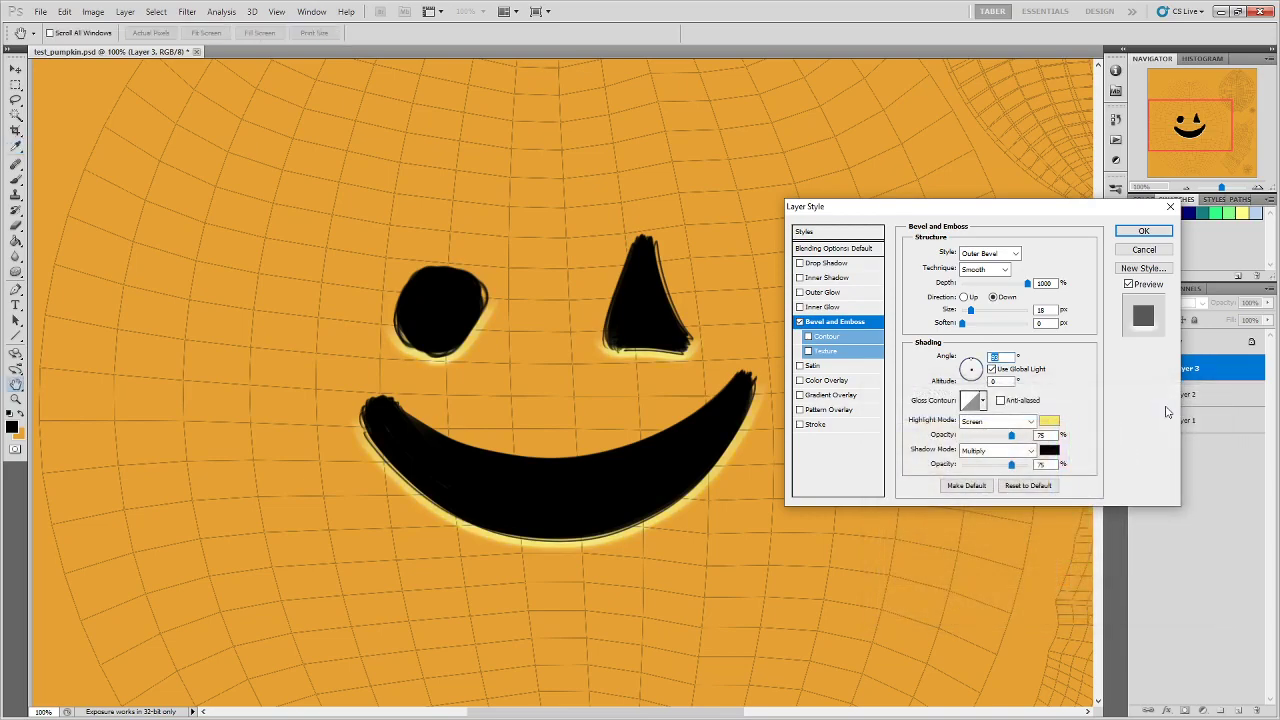
Change the bevel's shadow color to dark purple and its shadow opacity to 81%
left_click(1049, 450)
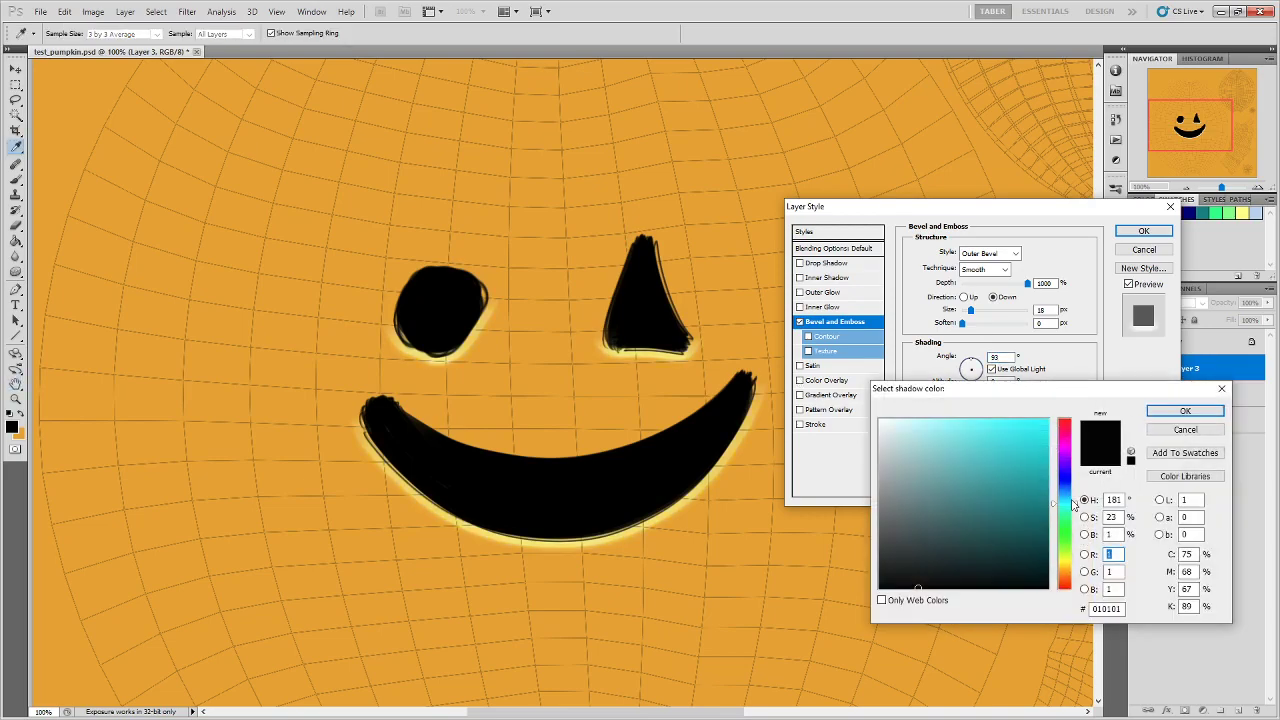
left_click_drag(1069, 503, 1067, 446)
left_click_drag(964, 518, 971, 543)
left_click(1185, 411)
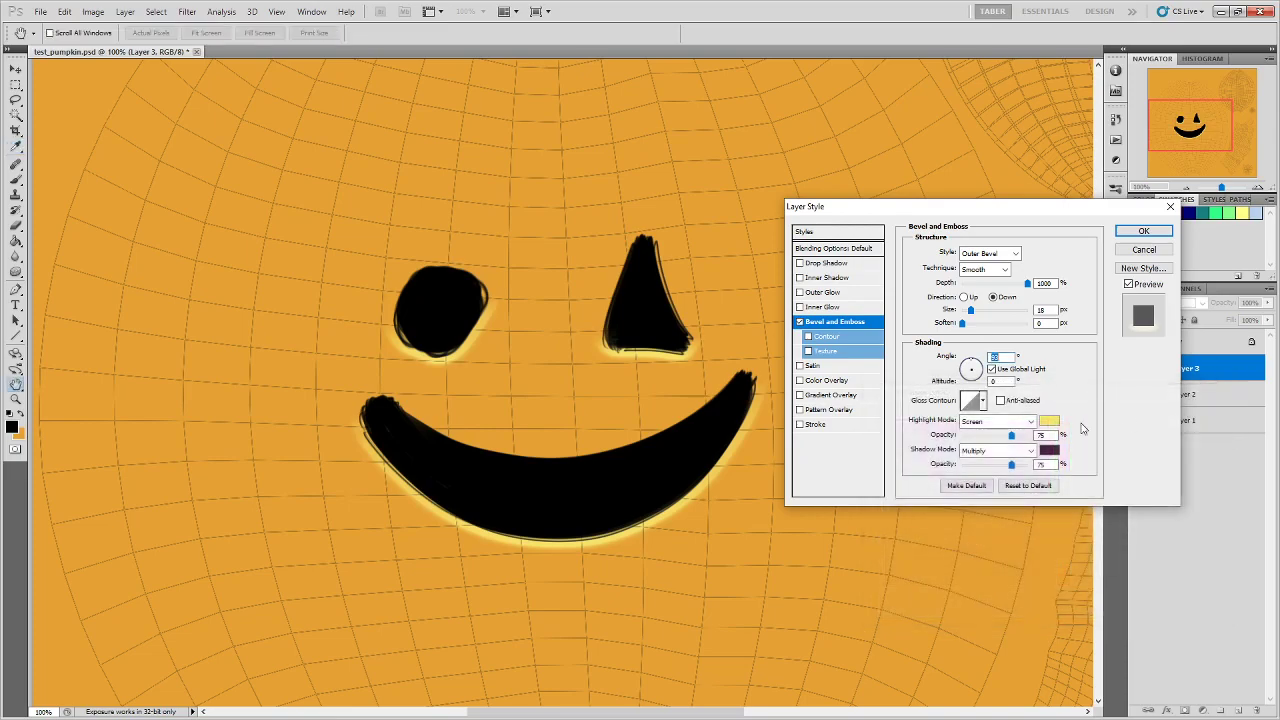
mouse_move(1011, 464)
left_mouse_down()
mouse_move(1036, 467)
mouse_move(1015, 467)
left_mouse_up()
Readjust the bevel's light direction to an angle of 92° with 0° altitude
left_click_drag(971, 372, 972, 366)
left_click(972, 368)
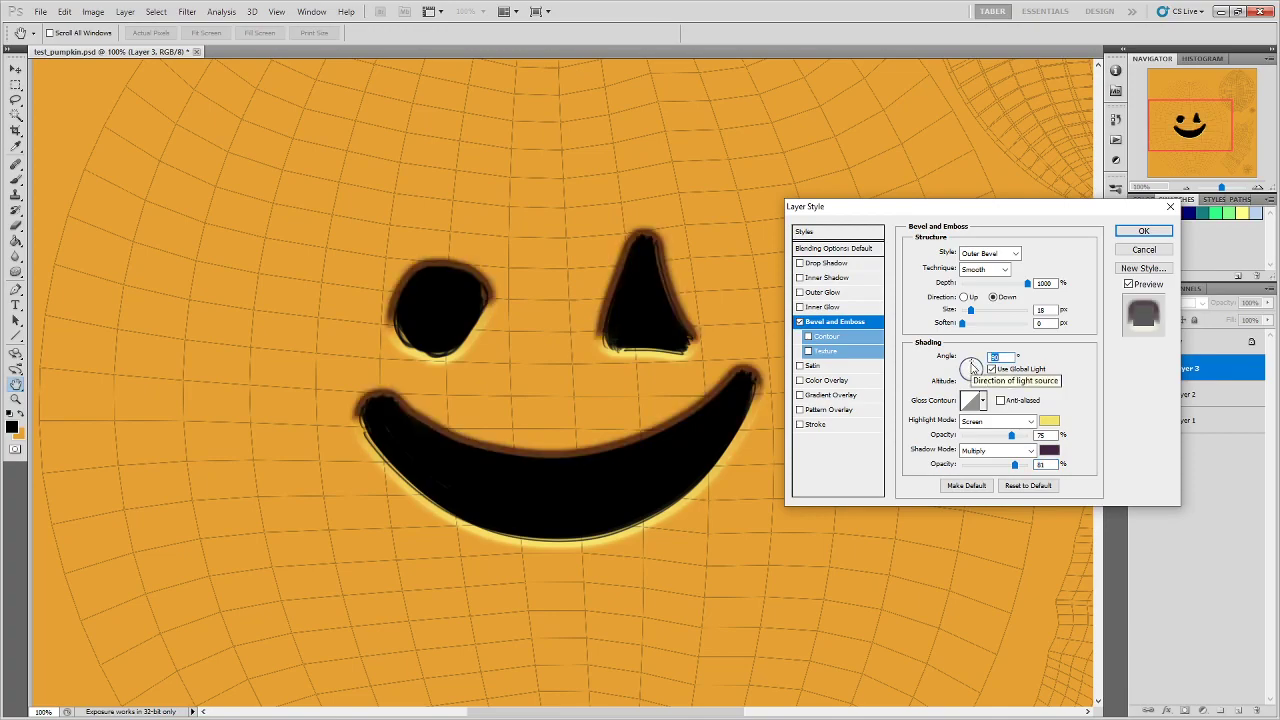
left_click_drag(972, 368, 974, 358)
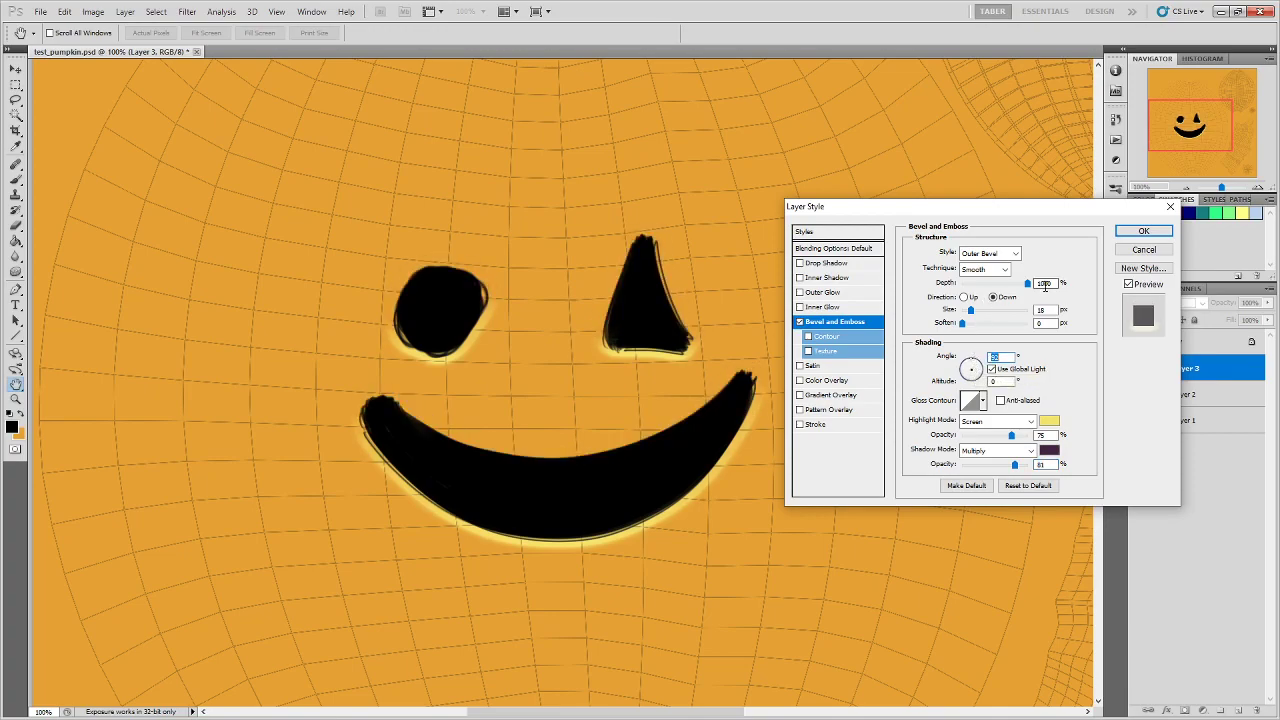
Set the bevel size to 38 px and the technique to Chisel Soft after trying Chisel Hard
left_click_drag(970, 310, 974, 311)
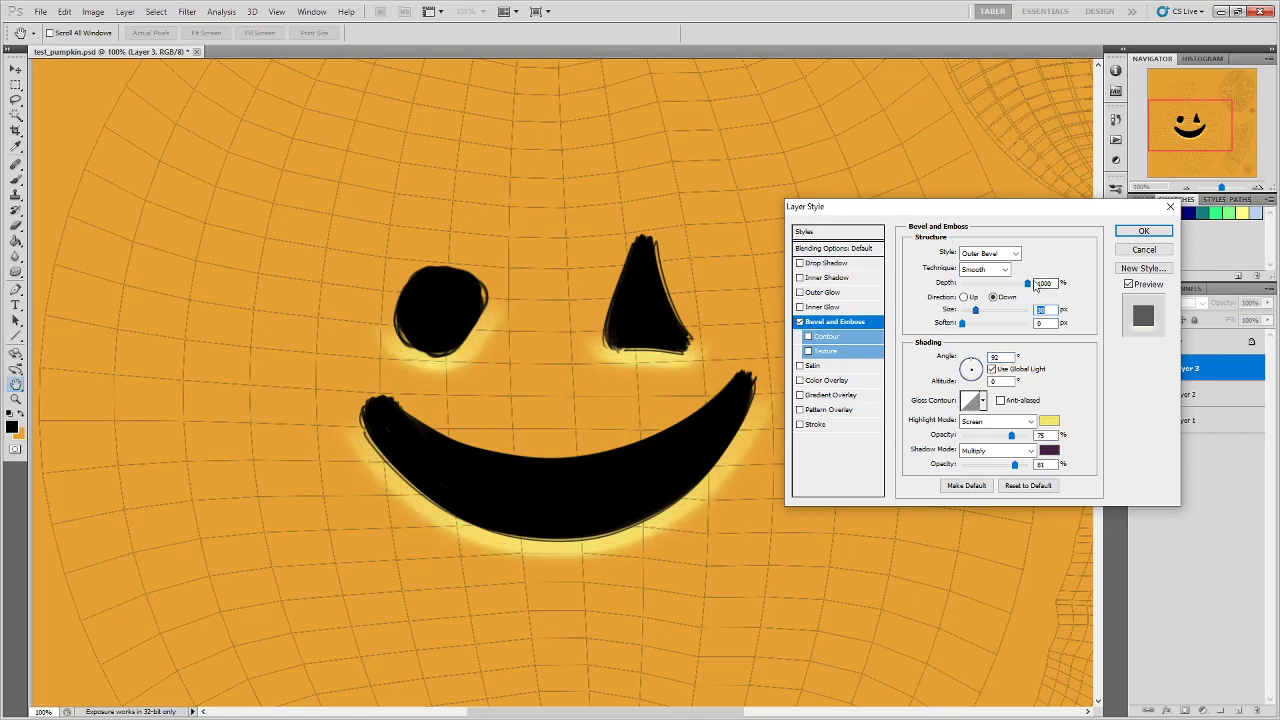
mouse_move(1027, 284)
left_mouse_down()
mouse_move(1006, 285)
mouse_move(1038, 291)
left_mouse_up()
left_click(1003, 270)
left_click(980, 293)
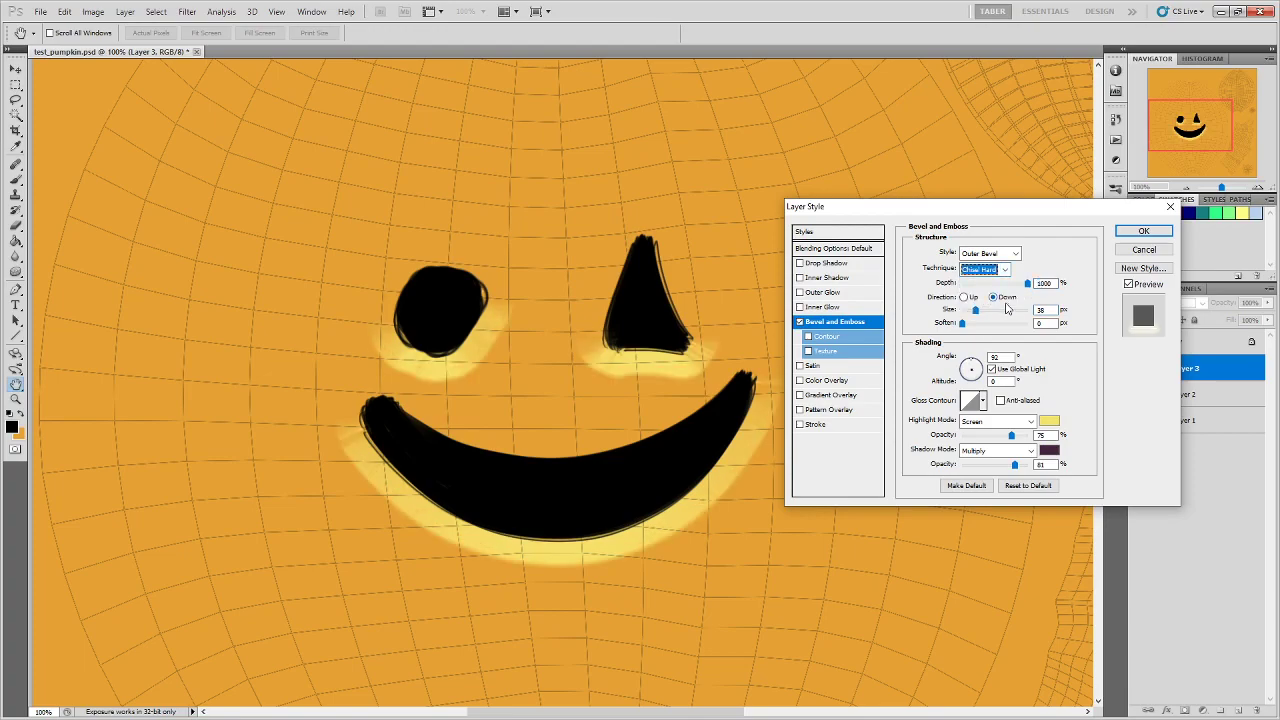
left_click(1003, 270)
left_click(980, 304)
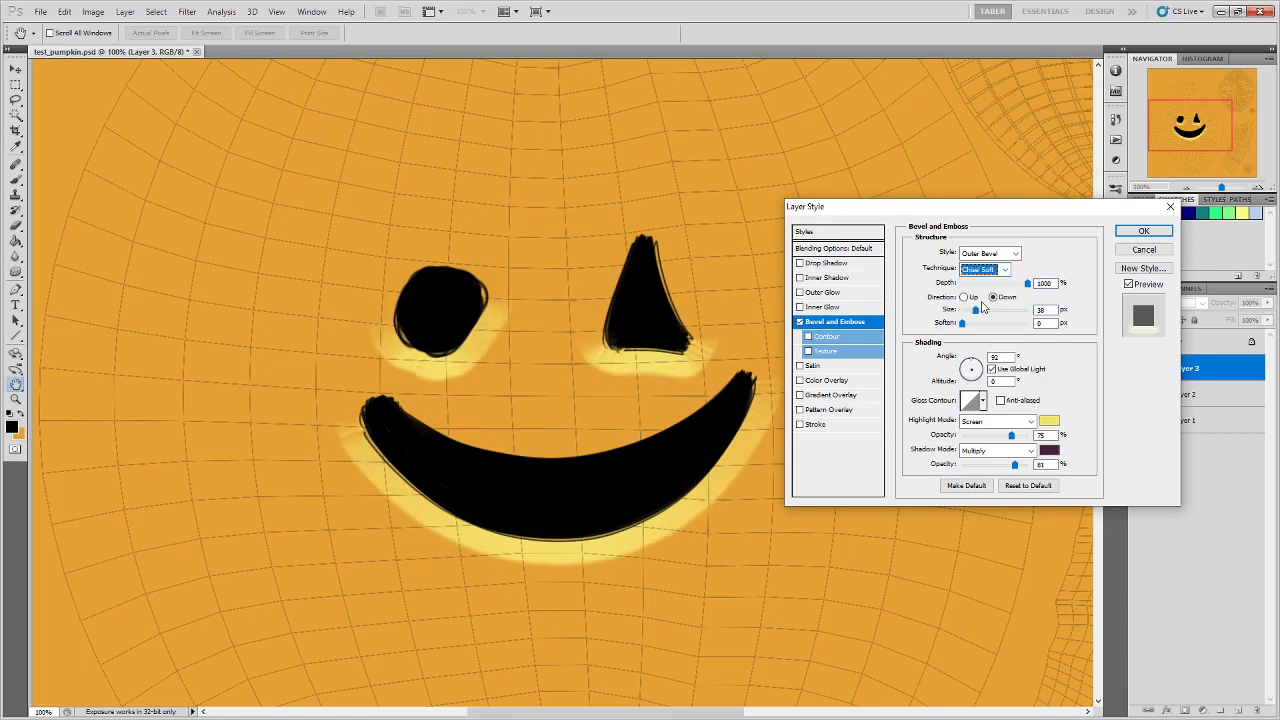
Set the bevel's depth to 419%, soften to 6 px and size to 24 px, and apply the layer style
left_click_drag(1032, 290, 988, 327)
left_click(964, 324)
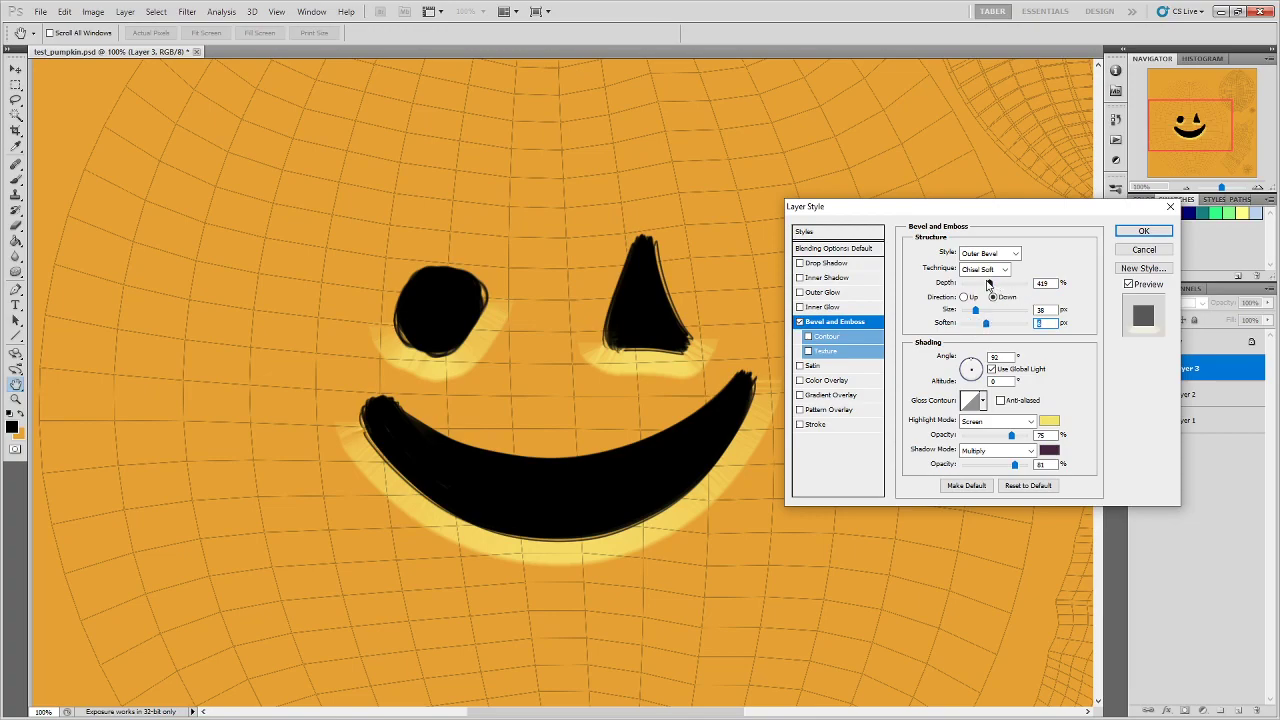
left_click_drag(976, 311, 973, 312)
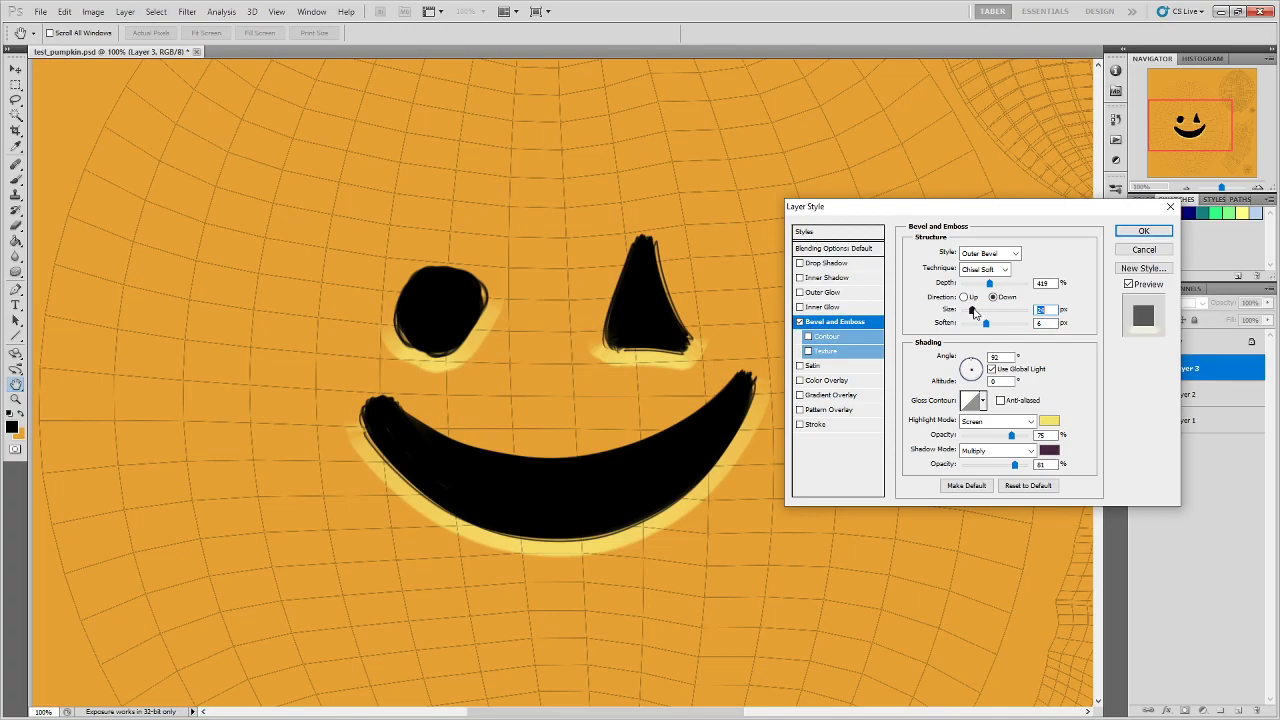
left_click(1143, 233)
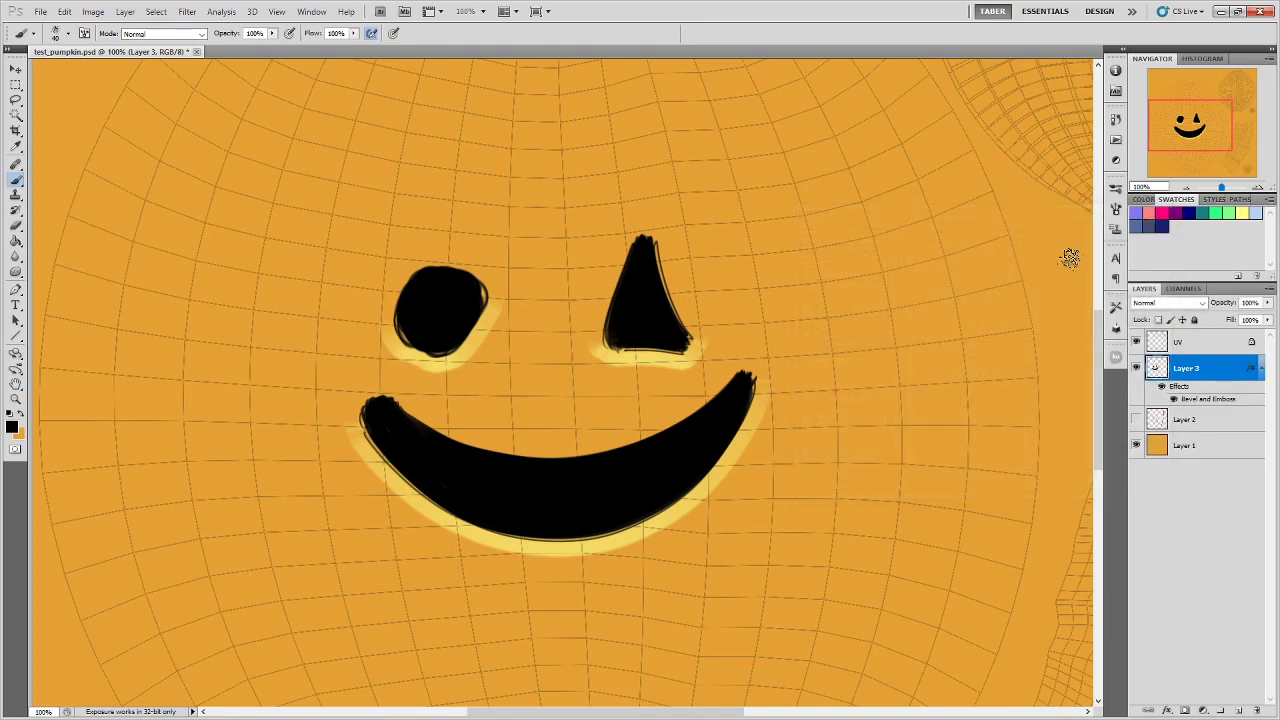
Hide Layer 3 and paint a solid black face with two triangular eyes and a crescent smile on a new layer
left_click(1136, 368)
left_click(1239, 710)
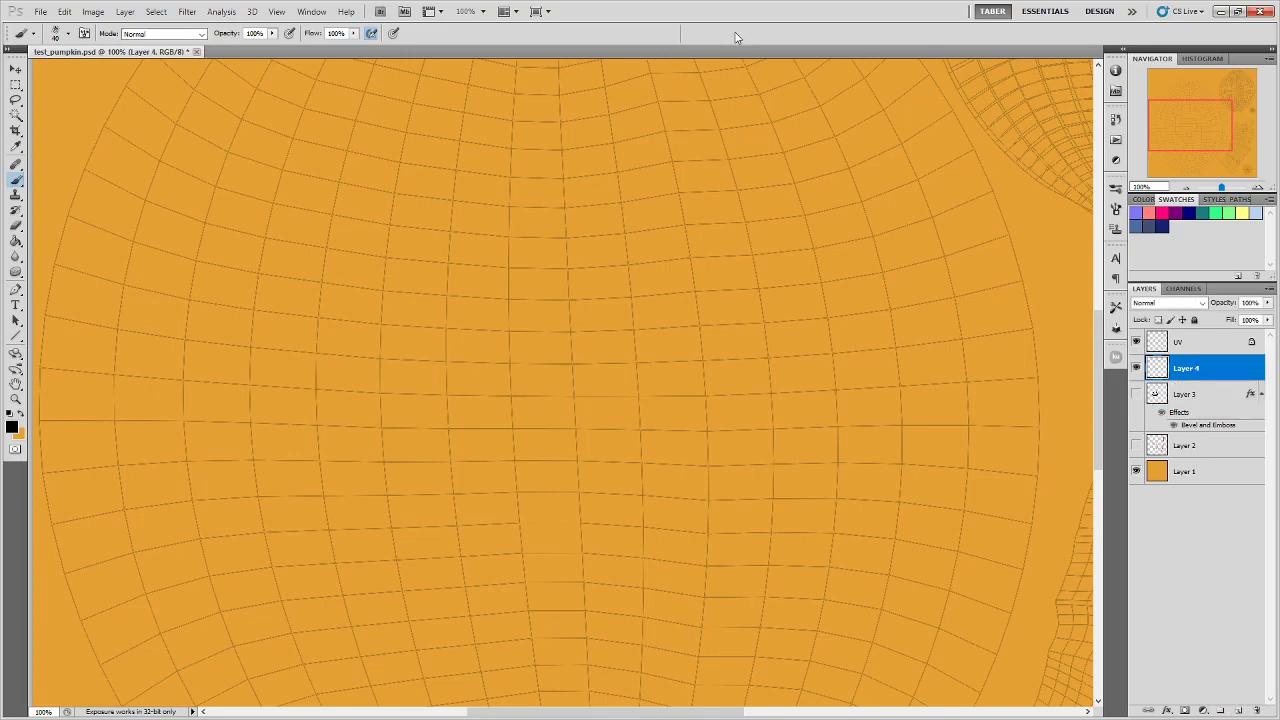
mouse_move(417, 396)
left_mouse_down()
mouse_move(480, 245)
mouse_move(511, 397)
mouse_move(428, 393)
mouse_move(460, 299)
mouse_move(480, 294)
mouse_move(474, 269)
mouse_move(488, 377)
mouse_move(455, 380)
mouse_move(441, 355)
mouse_move(474, 262)
left_mouse_up()
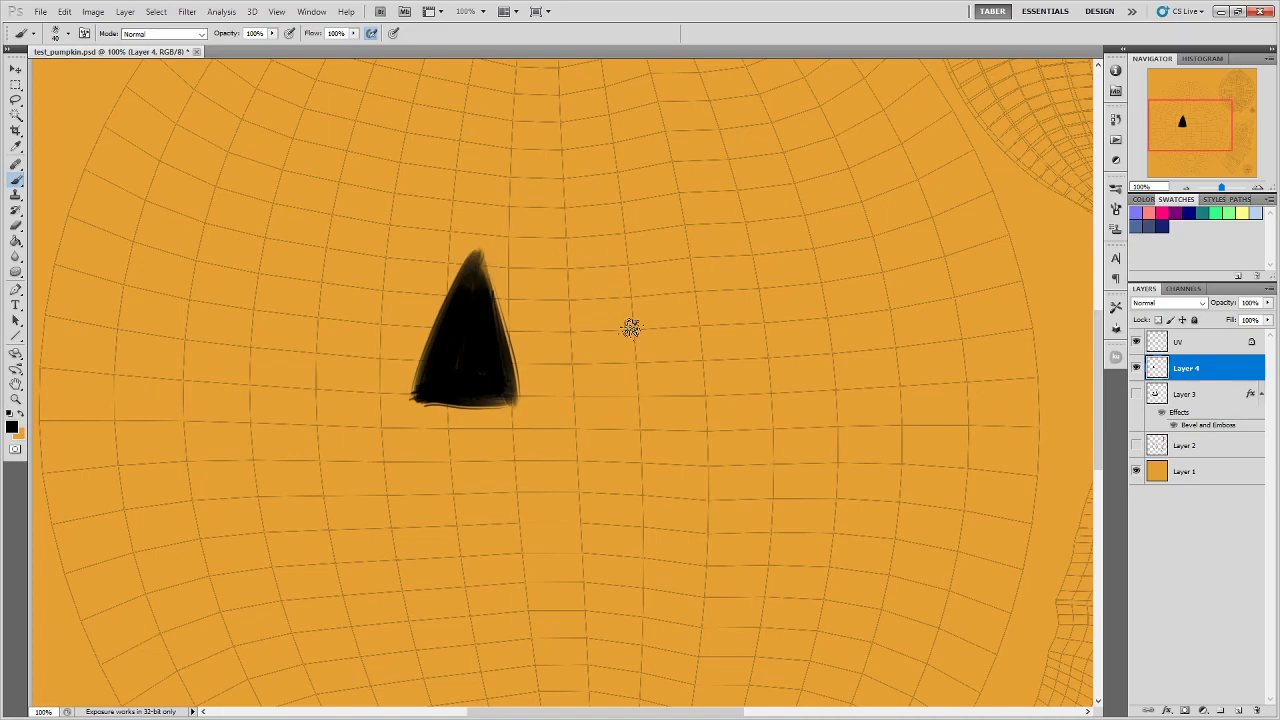
left_click_drag(628, 396, 690, 405)
mouse_move(614, 402)
left_mouse_down()
mouse_move(631, 334)
mouse_move(665, 290)
mouse_move(650, 252)
mouse_move(702, 398)
mouse_move(630, 401)
mouse_move(651, 282)
mouse_move(663, 329)
mouse_move(643, 380)
mouse_move(650, 252)
mouse_move(687, 388)
mouse_move(687, 375)
mouse_move(629, 382)
left_mouse_up()
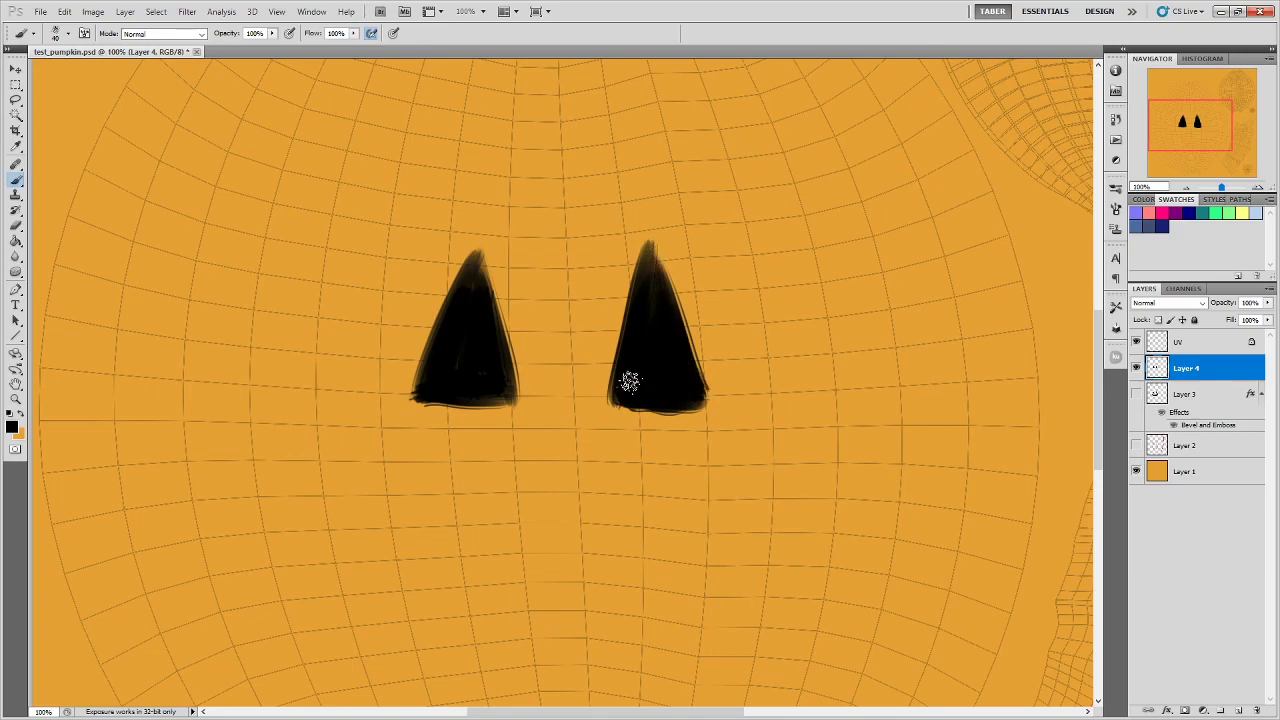
mouse_move(405, 452)
left_mouse_down()
mouse_move(586, 513)
mouse_move(616, 554)
mouse_move(422, 477)
mouse_move(413, 461)
mouse_move(459, 508)
mouse_move(563, 539)
mouse_move(524, 516)
mouse_move(677, 475)
mouse_move(634, 507)
mouse_move(696, 470)
mouse_move(552, 538)
mouse_move(616, 539)
mouse_move(689, 472)
mouse_move(662, 481)
mouse_move(707, 458)
mouse_move(591, 500)
mouse_move(680, 472)
mouse_move(640, 490)
mouse_move(442, 472)
mouse_move(504, 460)
mouse_move(456, 426)
mouse_move(515, 504)
mouse_move(414, 458)
mouse_move(465, 529)
mouse_move(412, 460)
mouse_move(655, 529)
left_mouse_up()
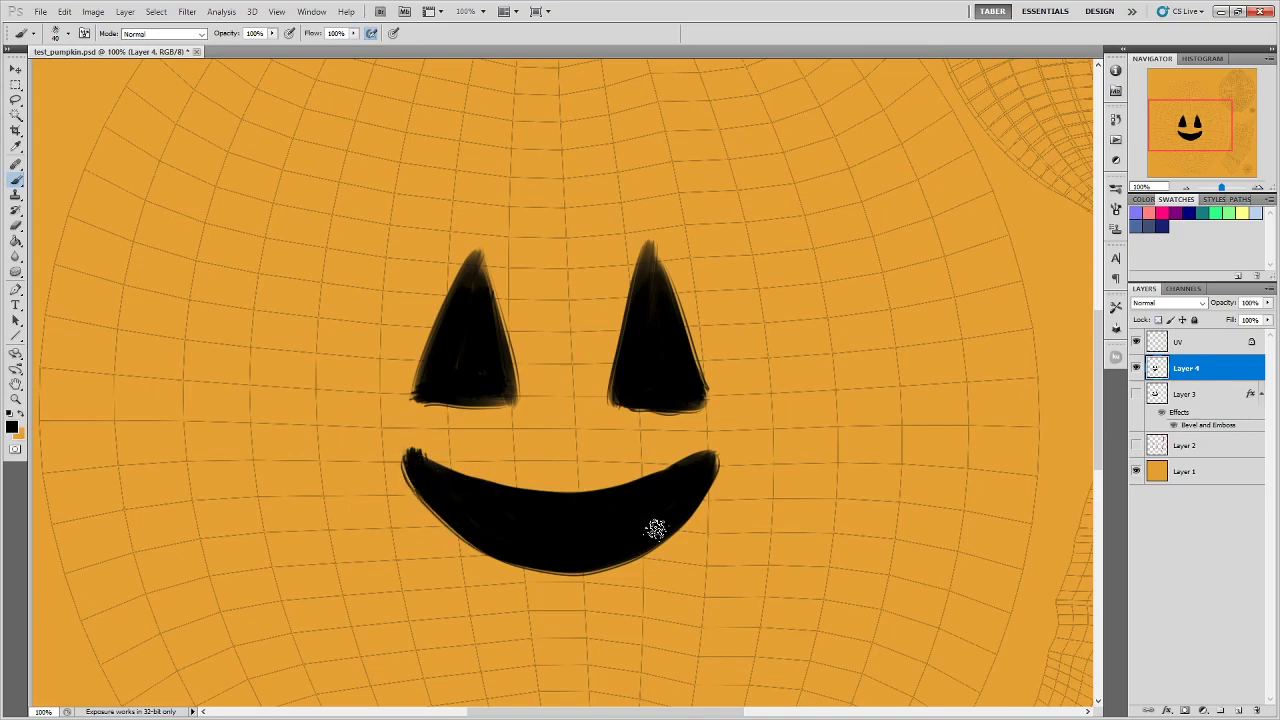
Add a new layer beneath Layer 4 and set the foreground color to a lighter pumpkin orange, #f1c578
left_click(1237, 710)
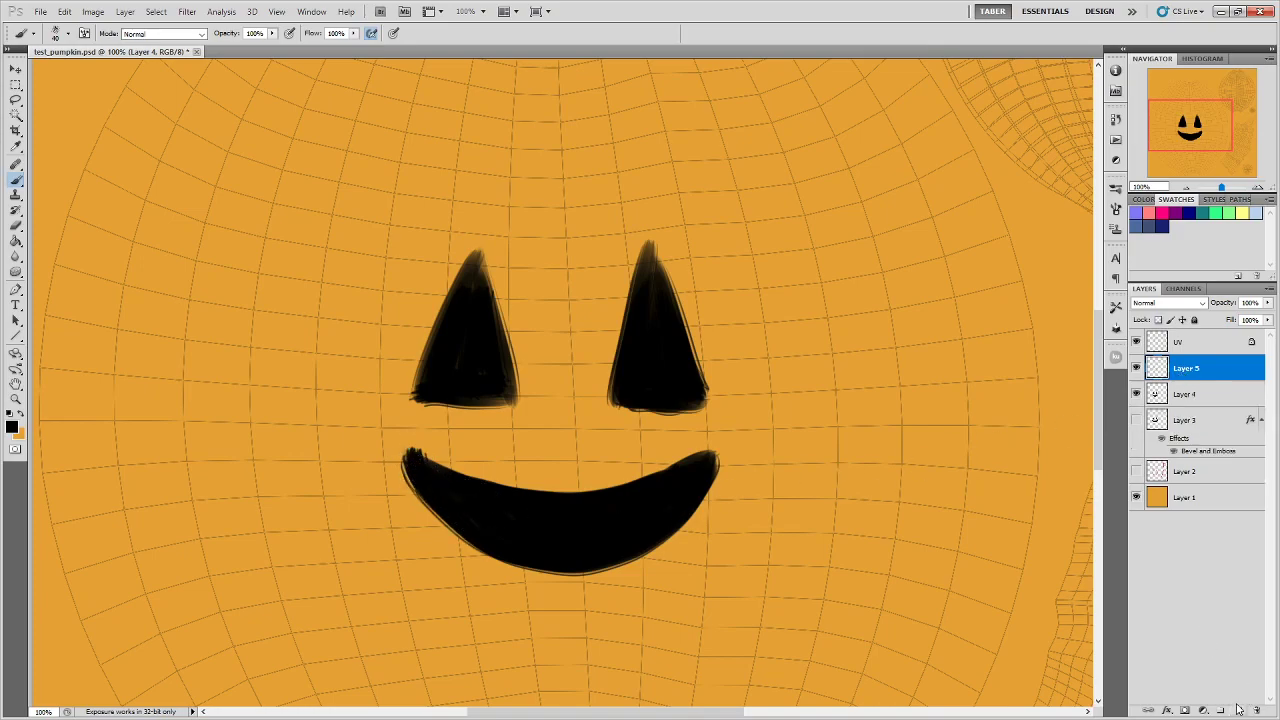
left_click_drag(1203, 376, 1203, 404)
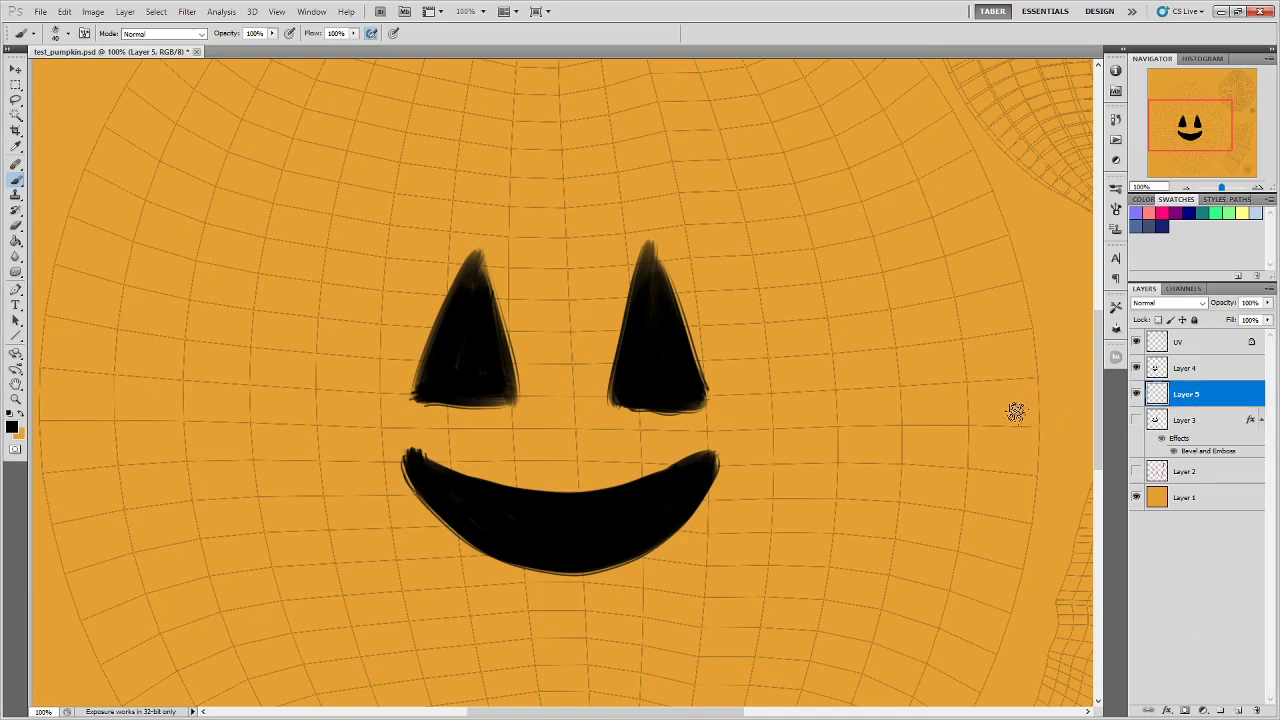
left_click(249, 483, "alt")
left_click(12, 428)
left_click(970, 436)
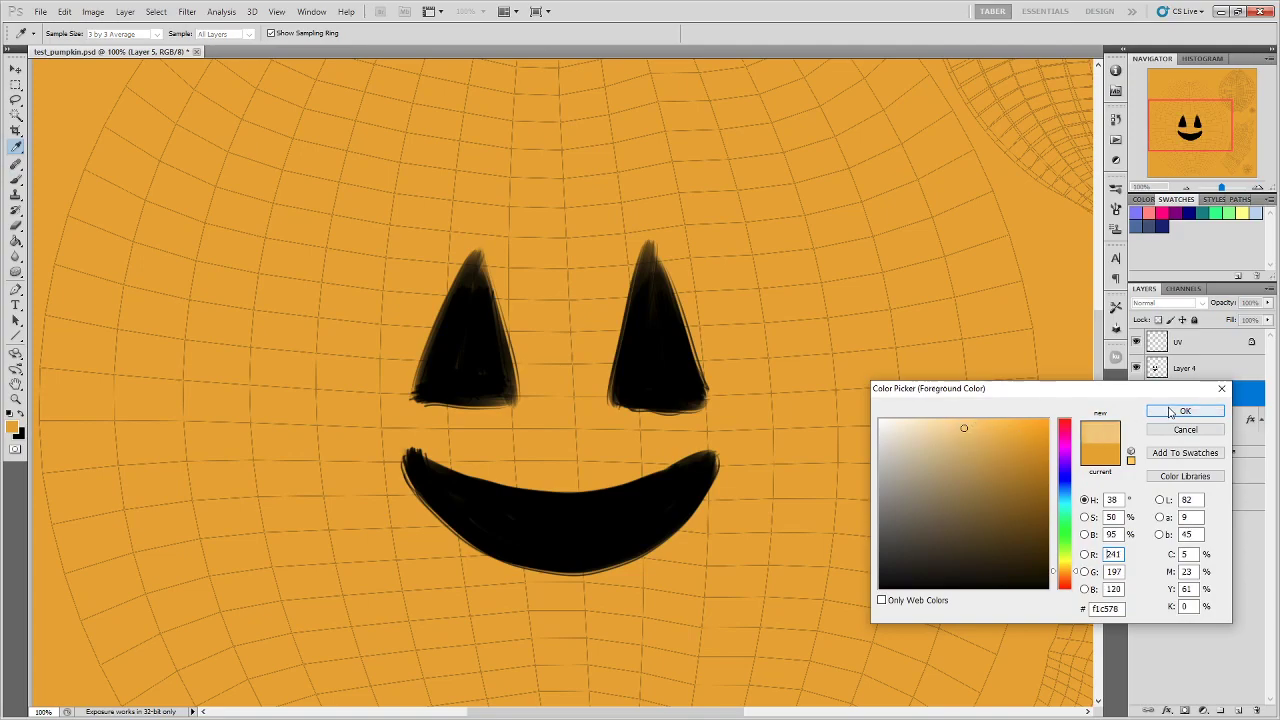
left_click(1185, 411)
Brush light orange highlights on Layer 5 under both eyes, along the smile's lower edge and along the left eye's outer side
key("b")
left_click_drag(423, 413, 510, 410)
left_click_drag(618, 413, 645, 410)
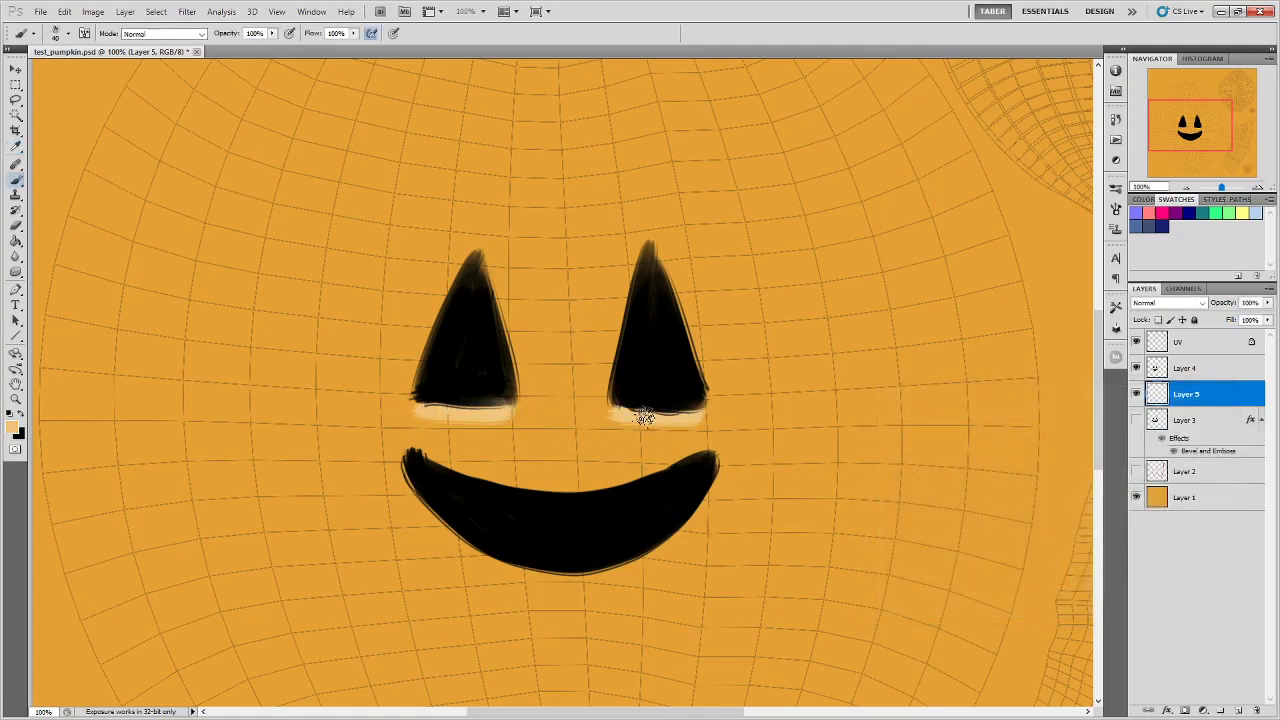
mouse_move(403, 484)
left_mouse_down()
mouse_move(489, 570)
mouse_move(417, 496)
mouse_move(500, 564)
mouse_move(473, 552)
mouse_move(589, 576)
mouse_move(494, 574)
mouse_move(615, 576)
mouse_move(650, 550)
left_mouse_up()
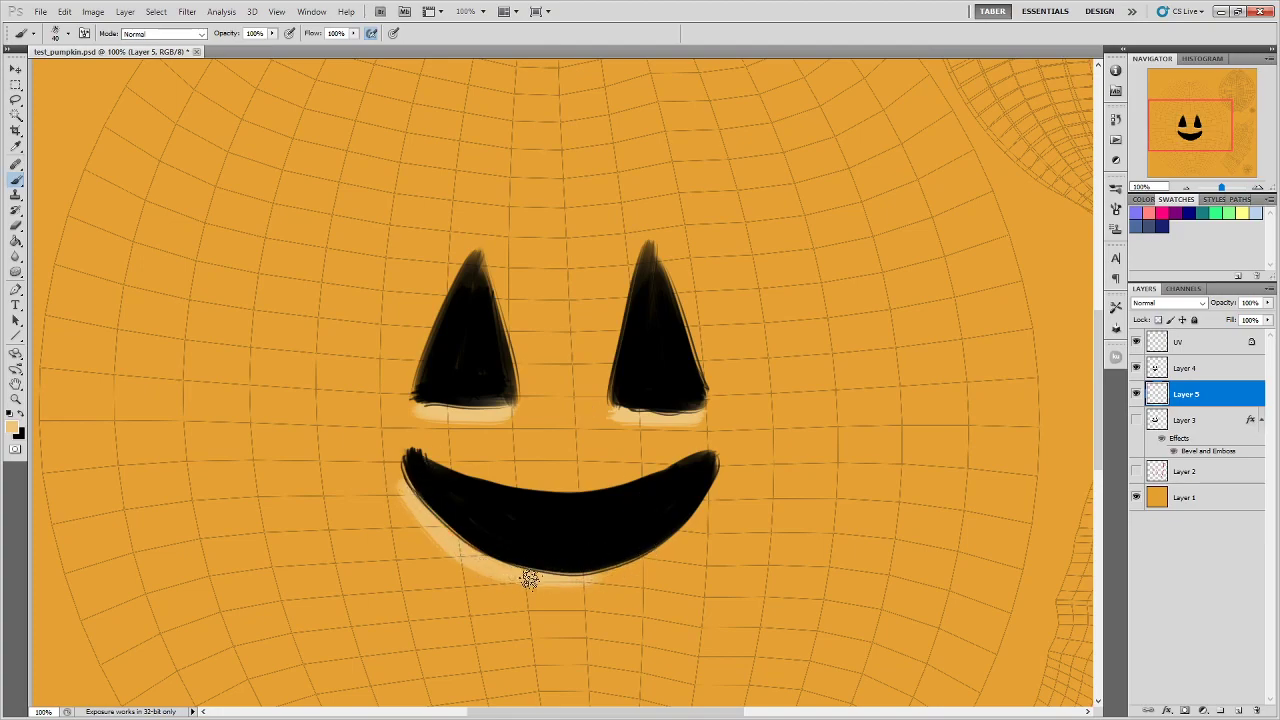
mouse_move(526, 577)
left_mouse_down()
mouse_move(651, 563)
mouse_move(563, 579)
mouse_move(699, 516)
mouse_move(667, 549)
mouse_move(713, 469)
mouse_move(656, 560)
mouse_move(714, 473)
mouse_move(696, 525)
mouse_move(662, 551)
mouse_move(555, 570)
mouse_move(459, 534)
mouse_move(407, 482)
mouse_move(461, 504)
left_mouse_up()
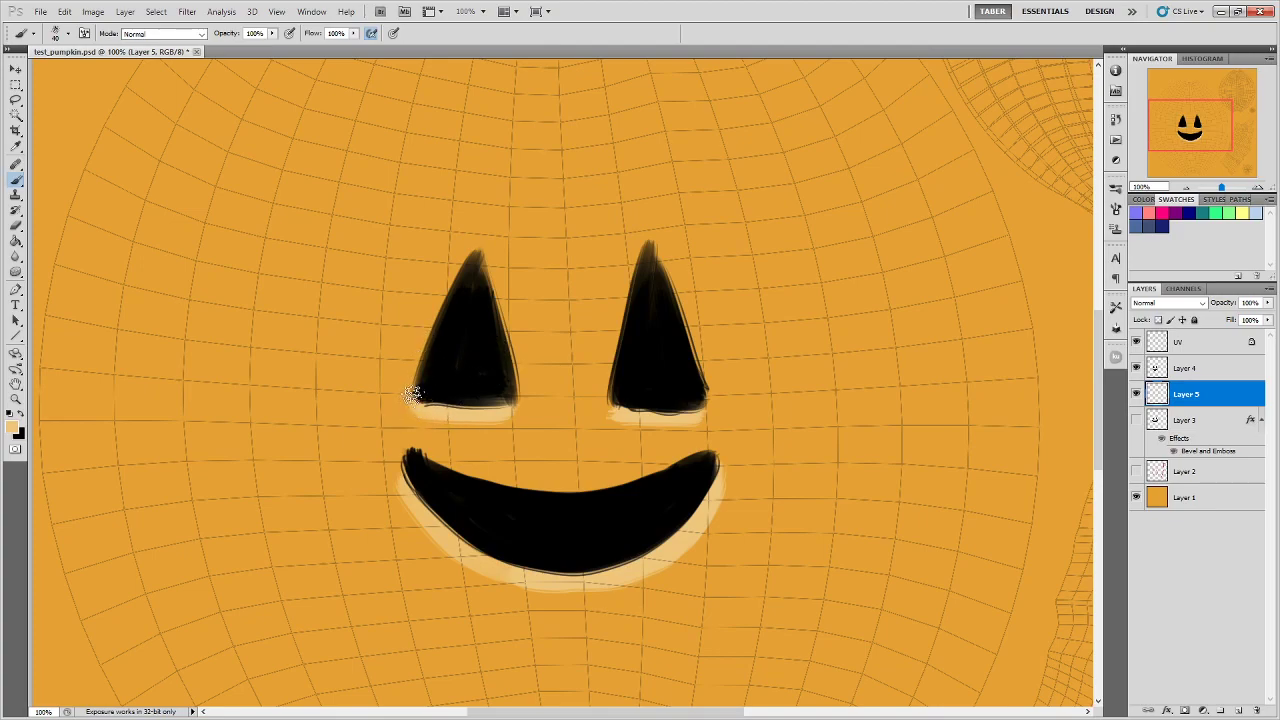
mouse_move(413, 396)
left_mouse_down()
mouse_move(442, 310)
mouse_move(414, 398)
mouse_move(439, 302)
mouse_move(415, 397)
mouse_move(471, 260)
mouse_move(419, 398)
left_mouse_up()
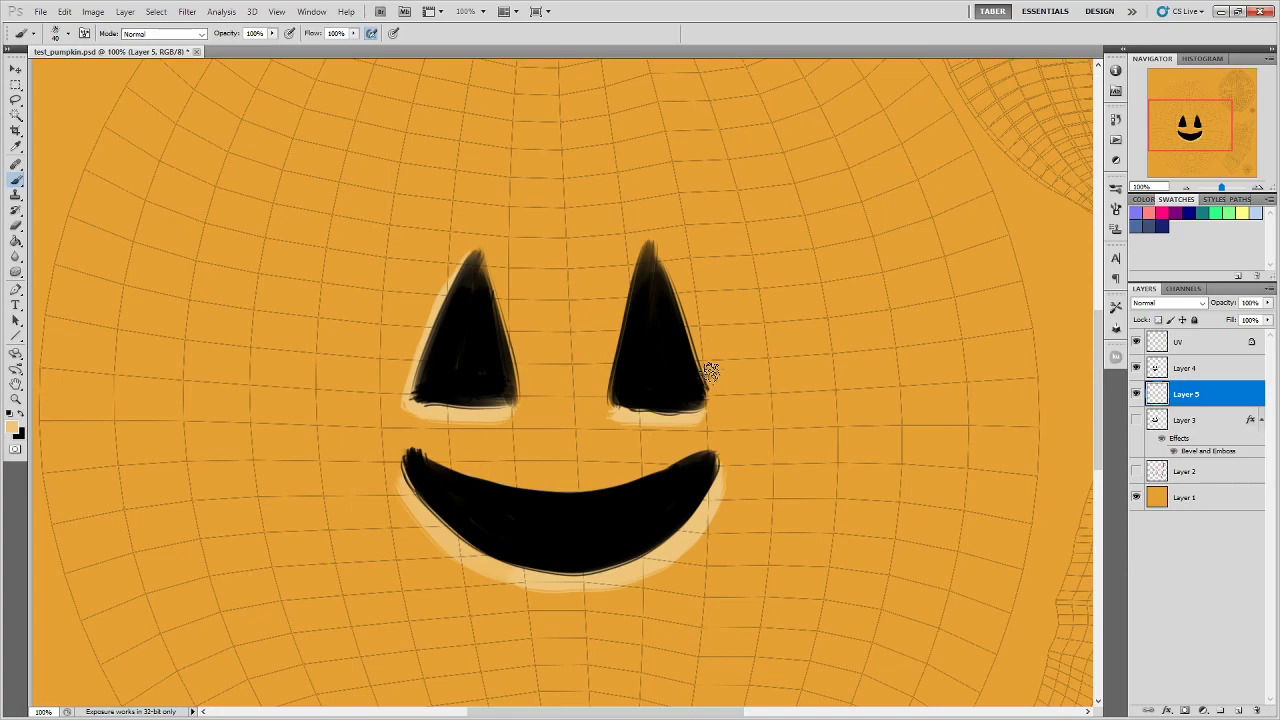
On Layer 4, shade the smile's lower rim with brown, blend in light orange, and redefine the inner edge in black
left_click(1218, 371)
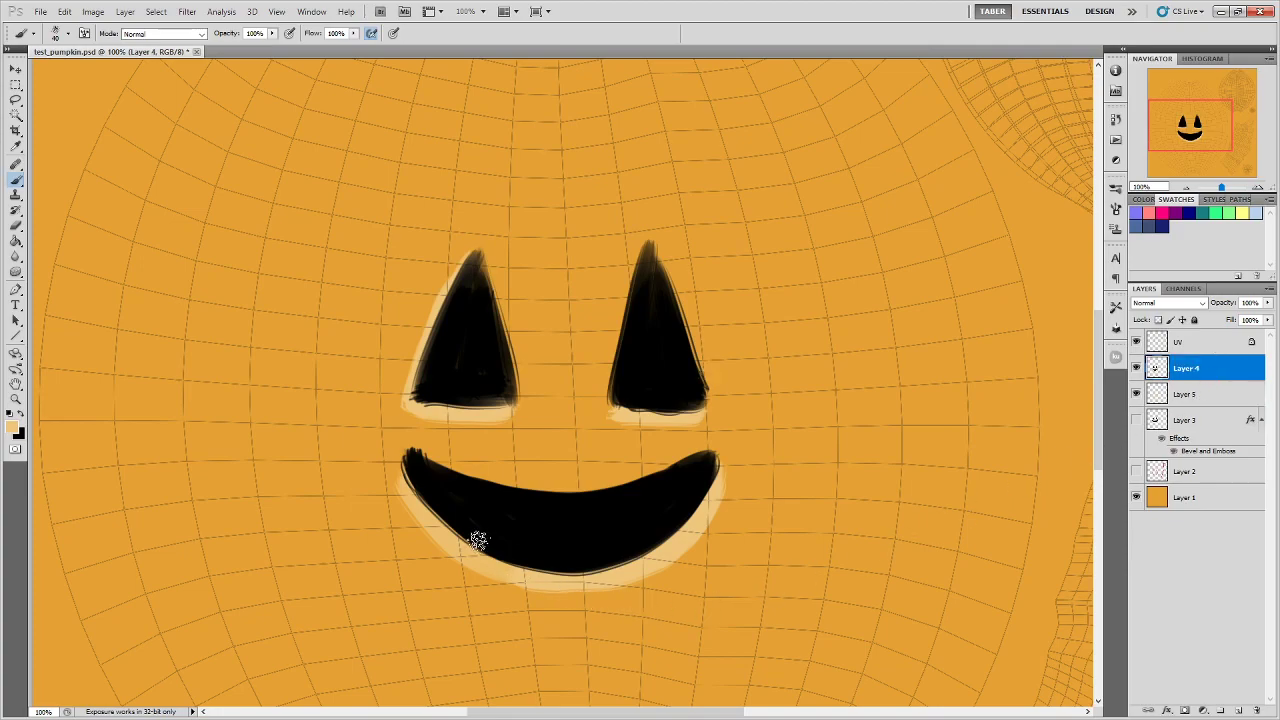
mouse_move(487, 549)
left_mouse_down()
mouse_move(531, 560)
mouse_move(438, 515)
mouse_move(490, 555)
mouse_move(425, 506)
mouse_move(406, 470)
left_mouse_up()
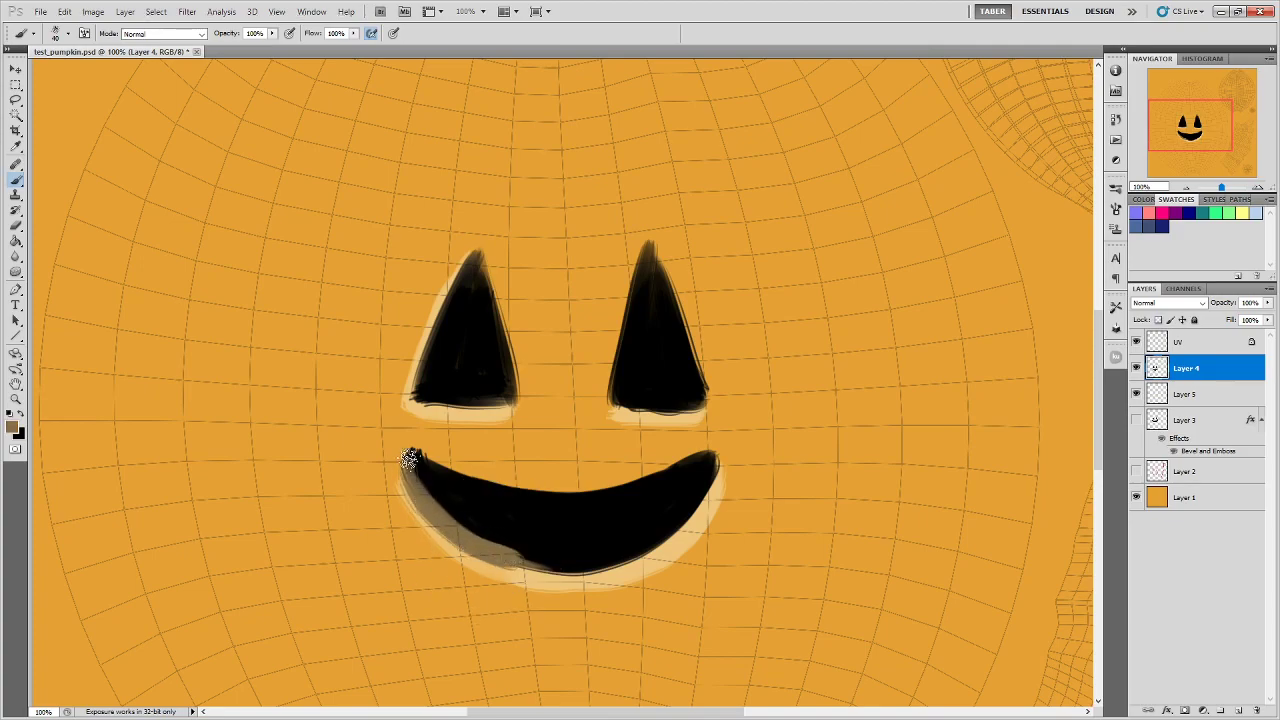
mouse_move(533, 572)
left_mouse_down()
mouse_move(600, 573)
mouse_move(507, 561)
mouse_move(601, 566)
mouse_move(549, 567)
mouse_move(667, 523)
mouse_move(658, 548)
mouse_move(720, 463)
mouse_move(667, 533)
mouse_move(705, 486)
mouse_move(691, 507)
mouse_move(570, 569)
mouse_move(498, 554)
mouse_move(644, 552)
mouse_move(578, 562)
mouse_move(665, 532)
mouse_move(567, 565)
mouse_move(511, 557)
mouse_move(581, 548)
mouse_move(714, 560)
left_mouse_up()
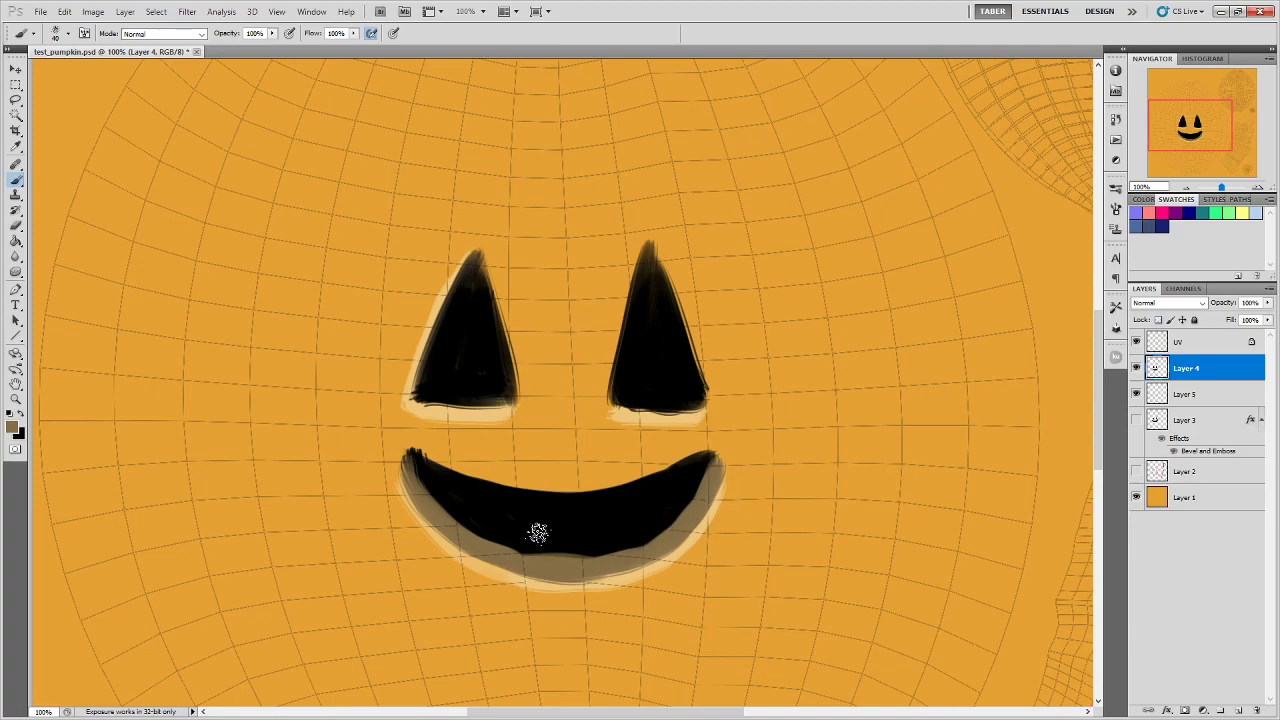
left_click(614, 567, "alt")
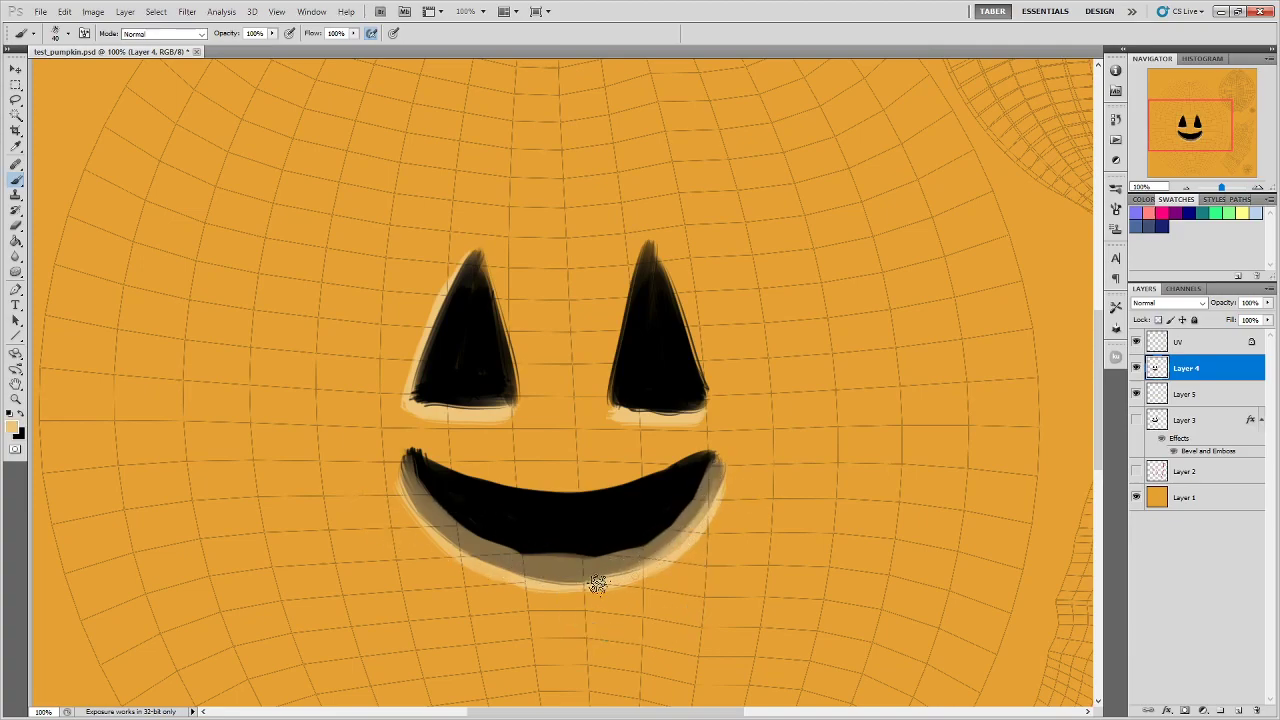
mouse_move(655, 553)
left_mouse_down()
mouse_move(585, 569)
mouse_move(597, 573)
mouse_move(551, 565)
mouse_move(488, 527)
mouse_move(580, 579)
mouse_move(524, 573)
mouse_move(561, 575)
mouse_move(428, 516)
mouse_move(468, 547)
left_mouse_up()
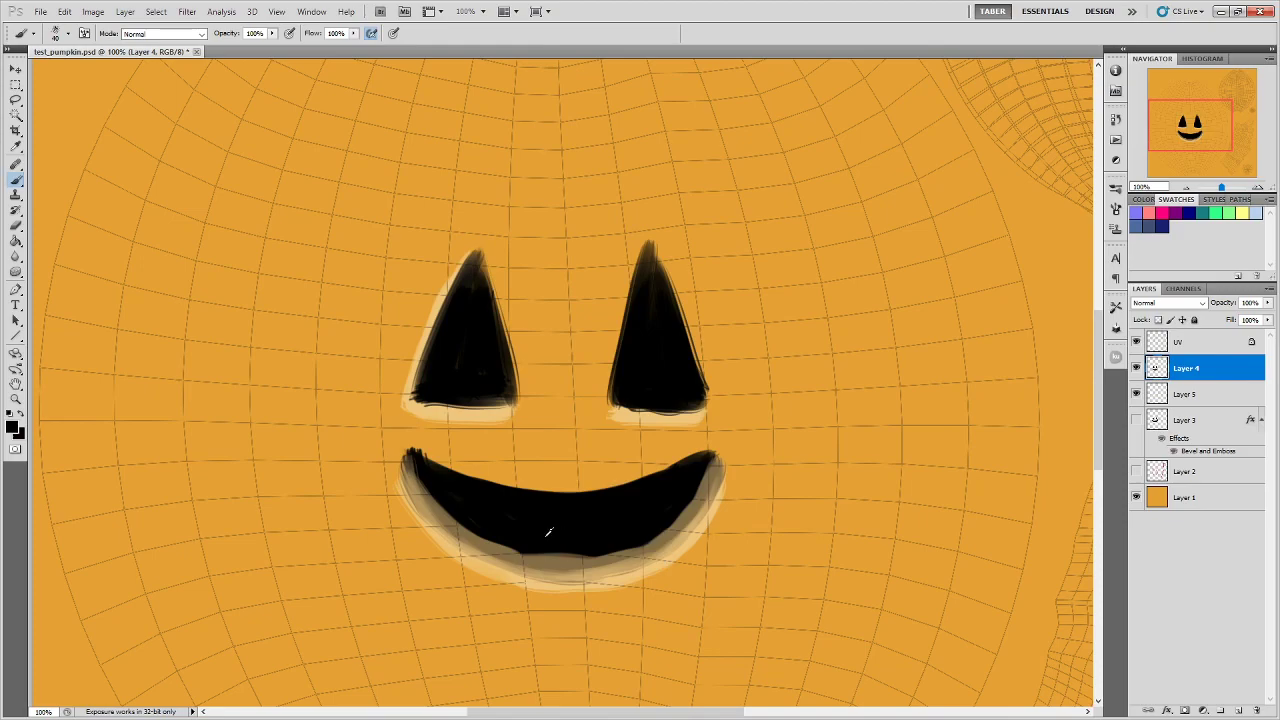
mouse_move(520, 537)
left_mouse_down()
mouse_move(561, 547)
mouse_move(477, 527)
mouse_move(501, 533)
mouse_move(433, 481)
mouse_move(474, 486)
mouse_move(600, 424)
mouse_move(651, 524)
mouse_move(609, 539)
mouse_move(708, 458)
mouse_move(686, 498)
mouse_move(695, 477)
mouse_move(632, 539)
mouse_move(559, 543)
mouse_move(612, 498)
mouse_move(436, 488)
left_mouse_up()
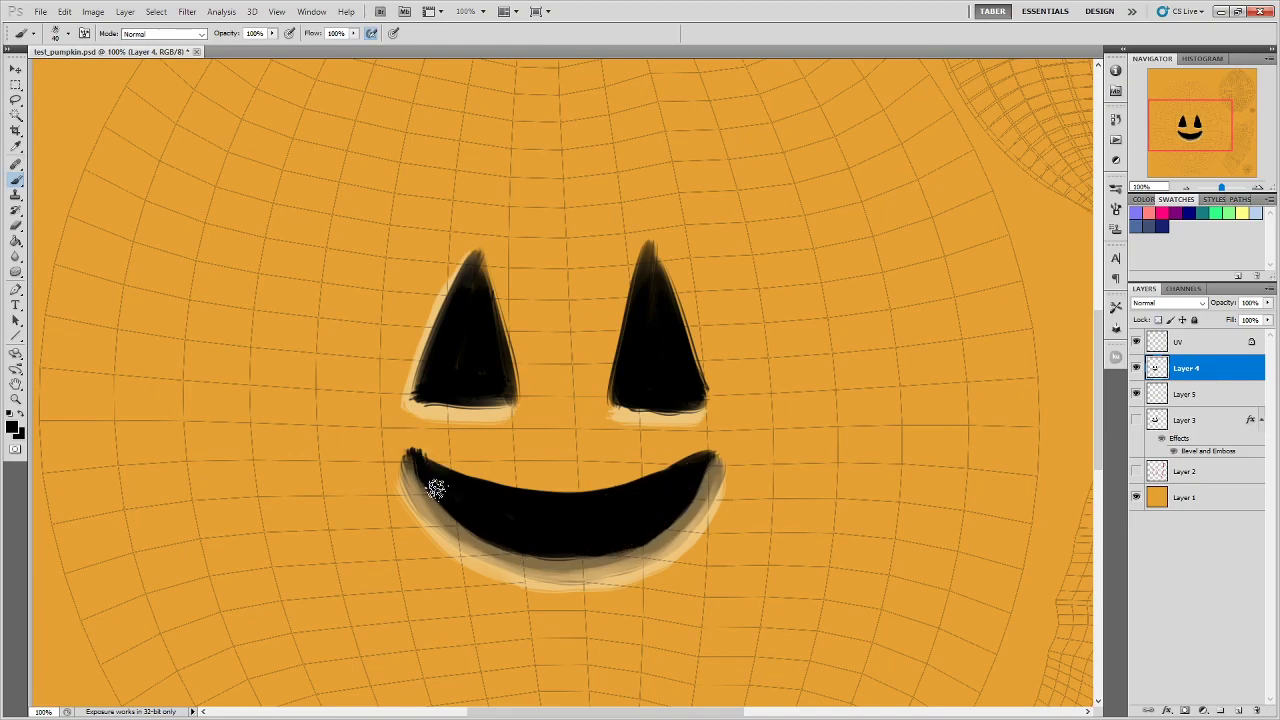
Erase two square teeth out of the smile's upper edge and shade beside them in brown with Layer 4's transparent pixels locked
mouse_move(436, 488)
left_mouse_down()
mouse_move(500, 463)
mouse_move(521, 476)
mouse_move(470, 492)
mouse_move(489, 471)
left_mouse_up()
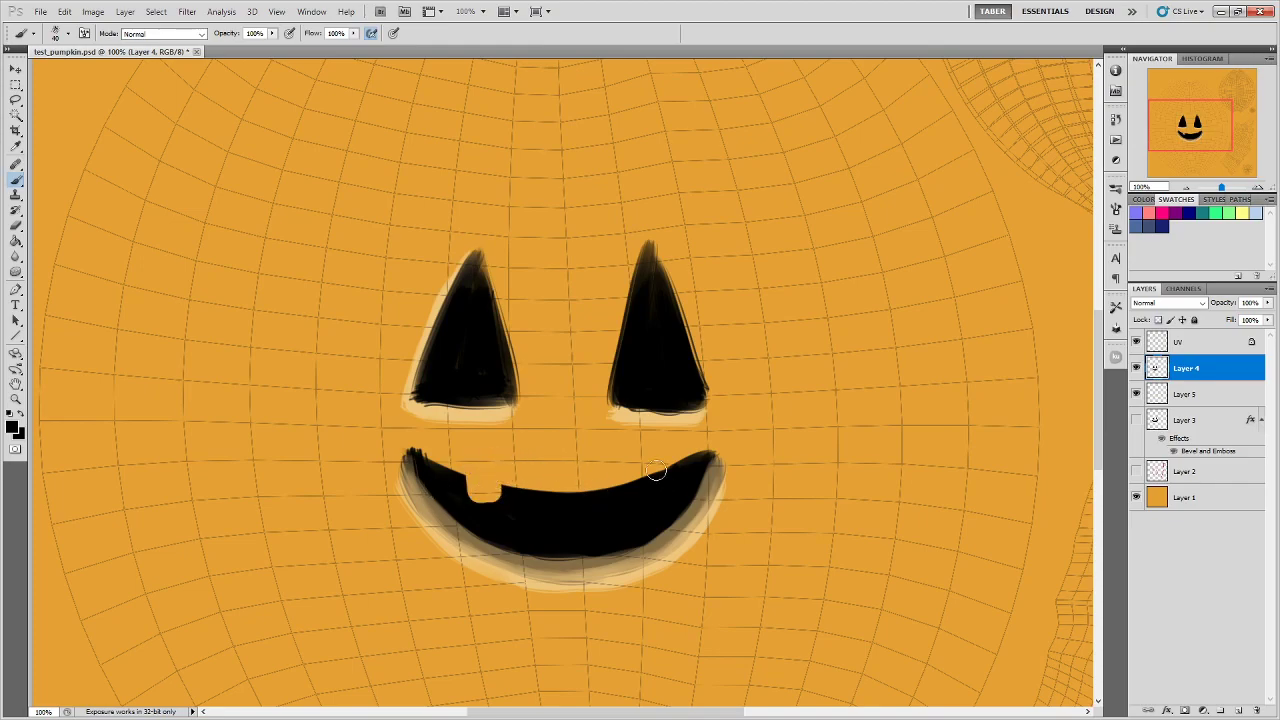
mouse_move(655, 470)
left_mouse_down()
mouse_move(628, 492)
mouse_move(652, 496)
mouse_move(641, 477)
left_mouse_up()
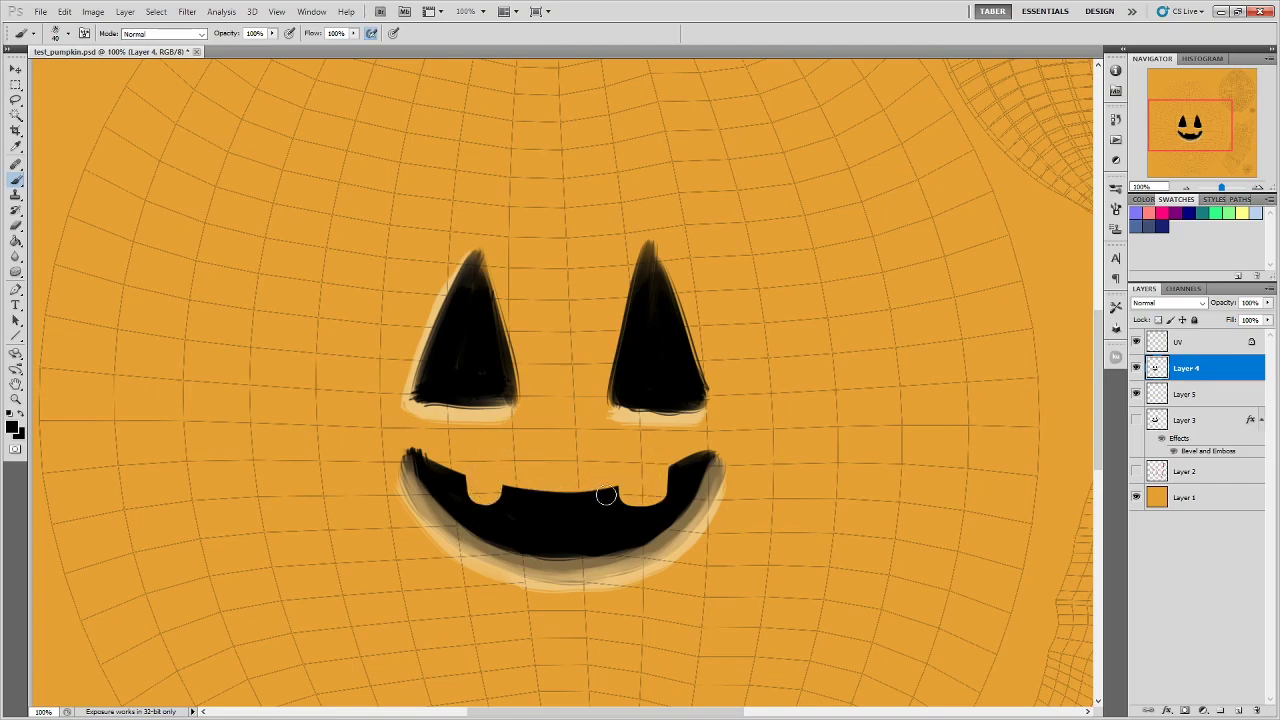
left_click(1158, 320)
mouse_move(495, 495)
left_mouse_down()
mouse_move(509, 477)
mouse_move(487, 497)
left_mouse_up()
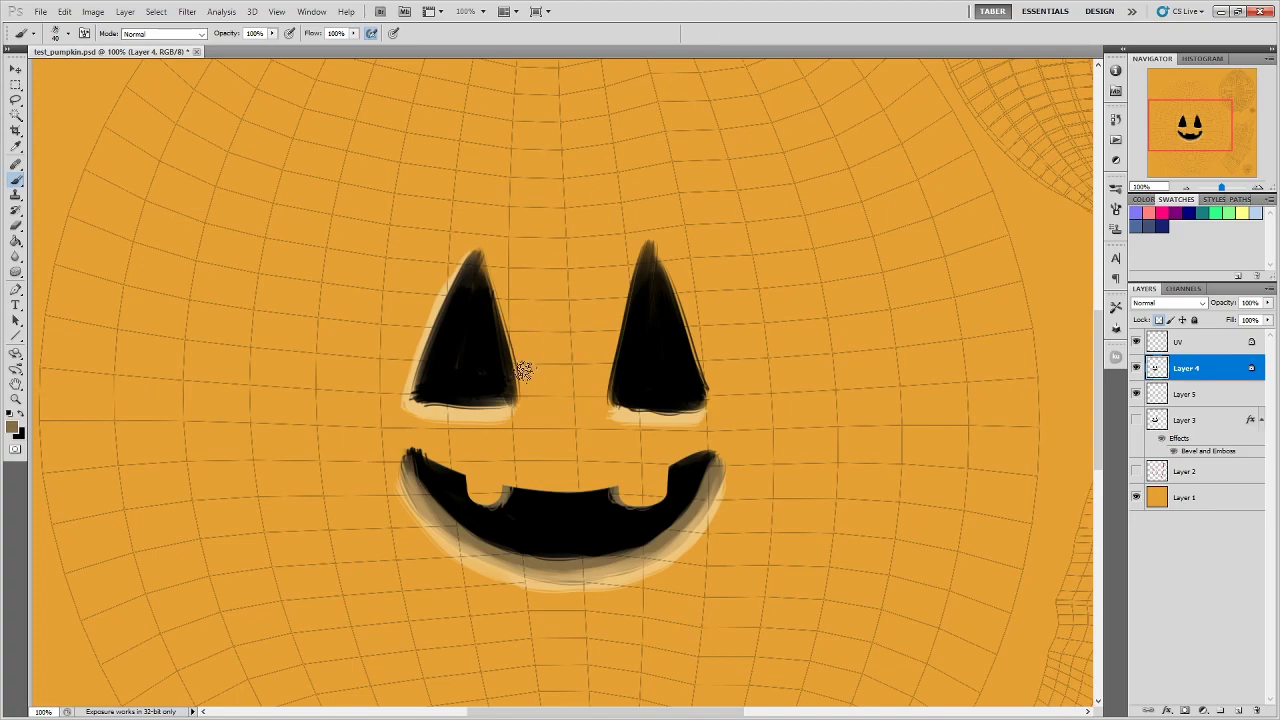
scroll(524, 370, "down", 3, "alt")
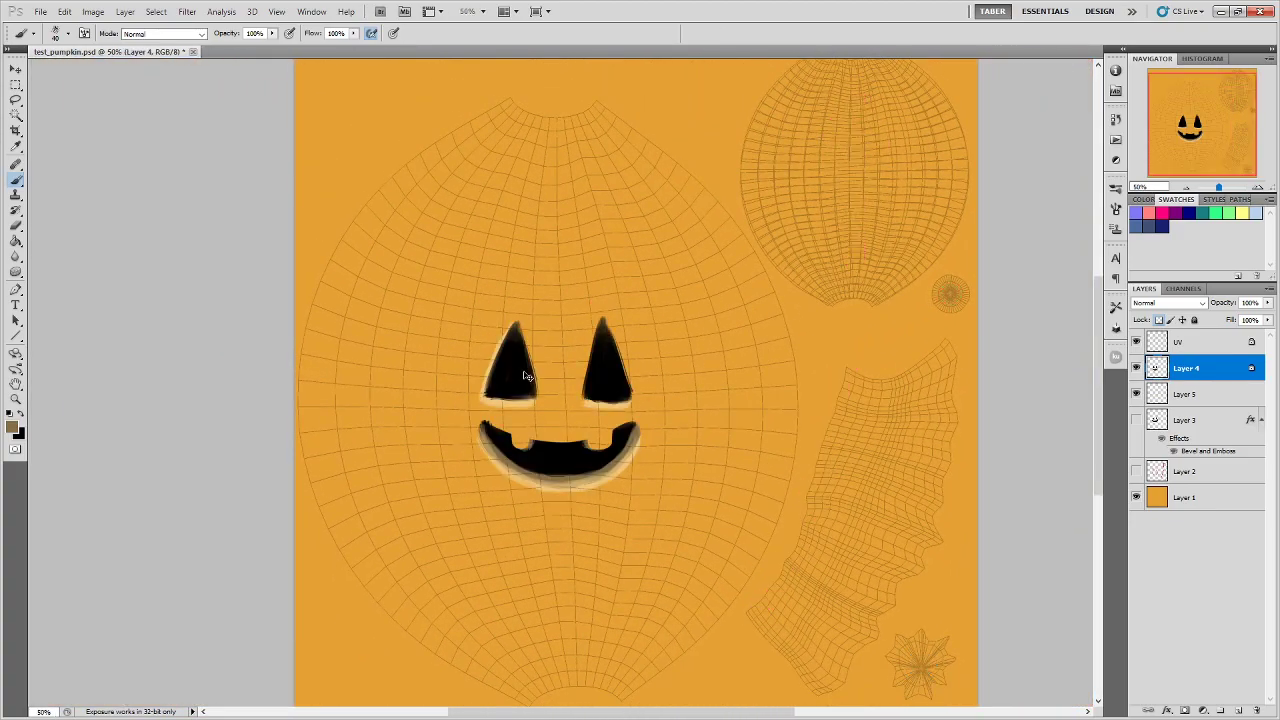
scroll(524, 375, "up", 3, "alt")
scroll(524, 372, "down", 2, "alt")
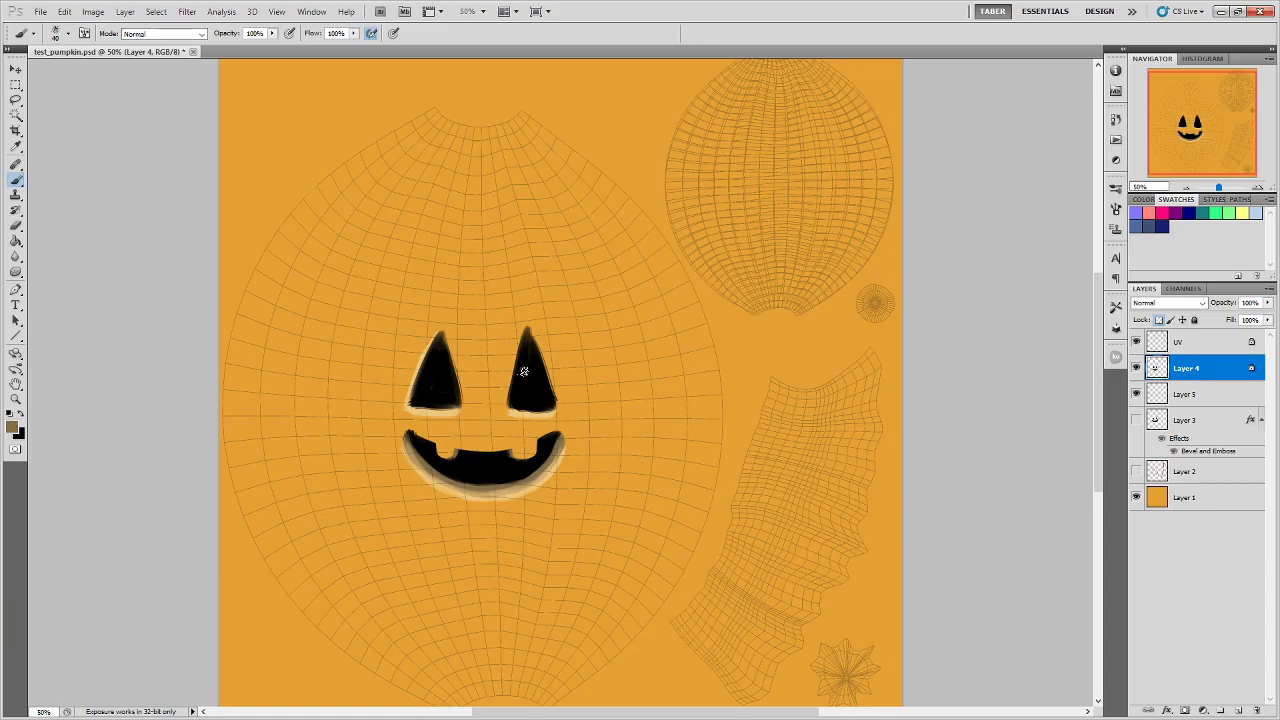
left_click(1136, 342)
left_click(1136, 342)
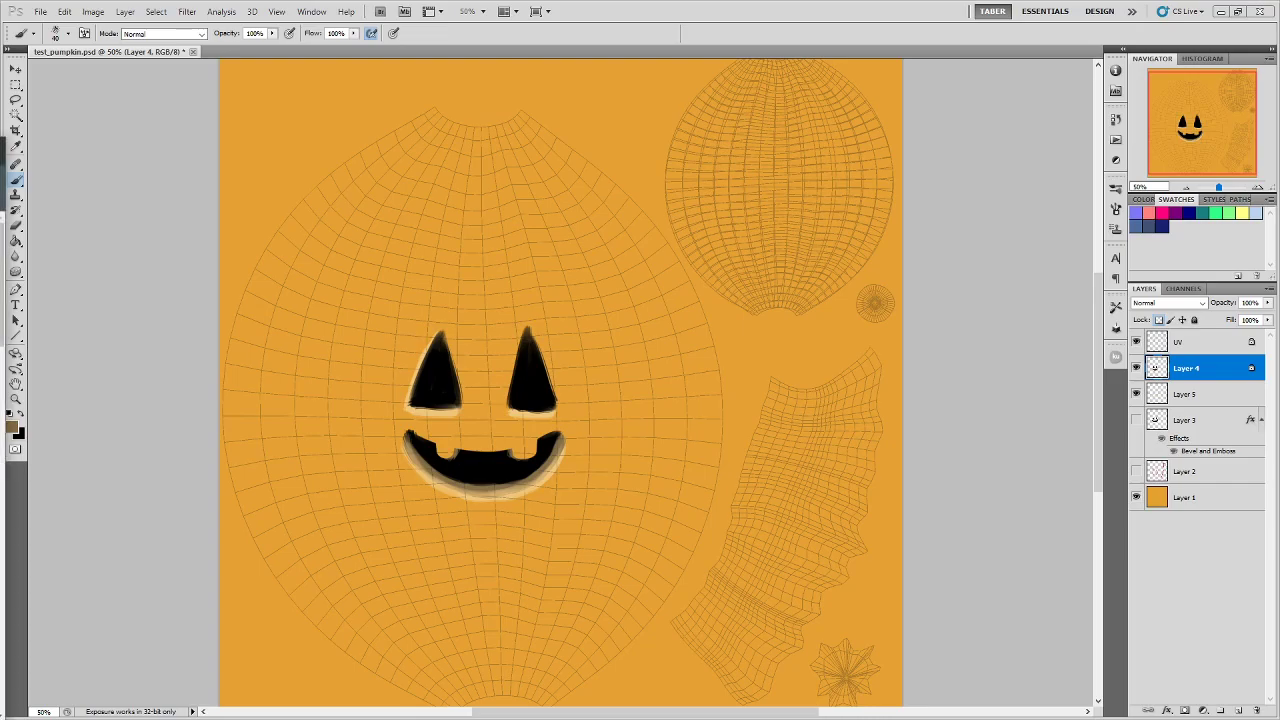
Switch to the browser's pumpkin image results in a maximized window and open the "Earn Your Pumpkin Degree" photo preview
left_click_drag(0, 127, 937, 78)
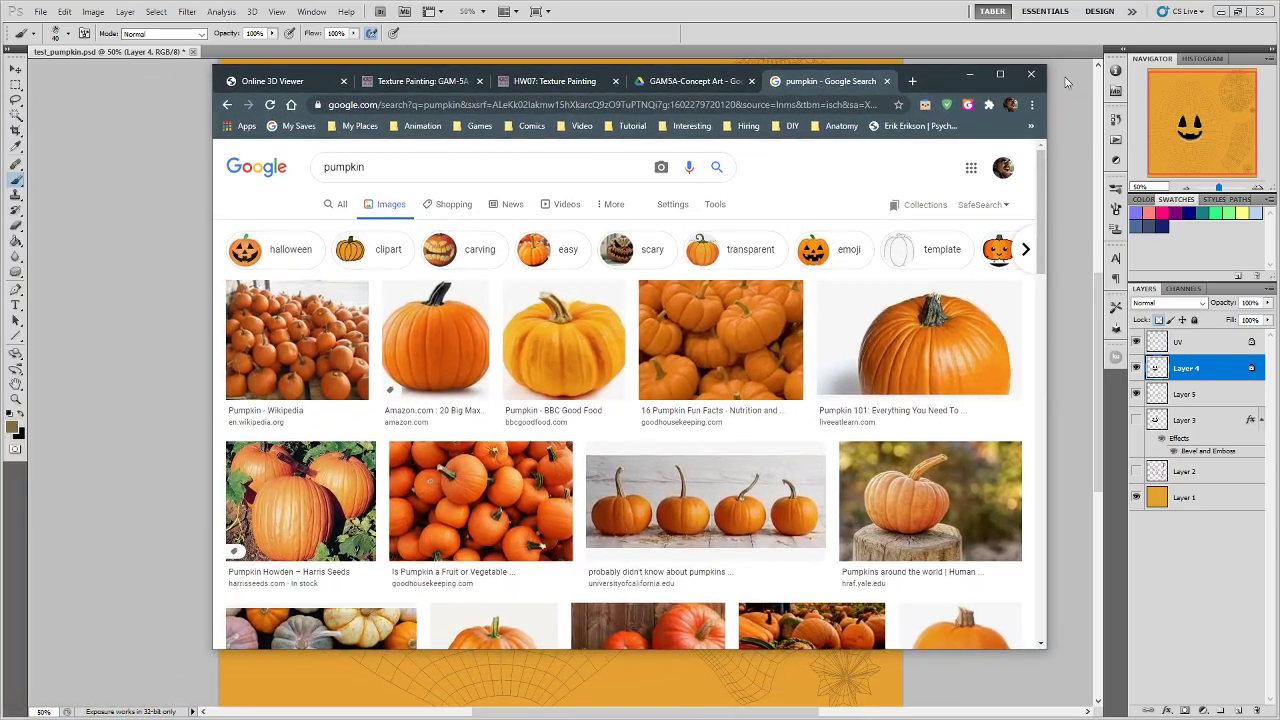
left_click(999, 74)
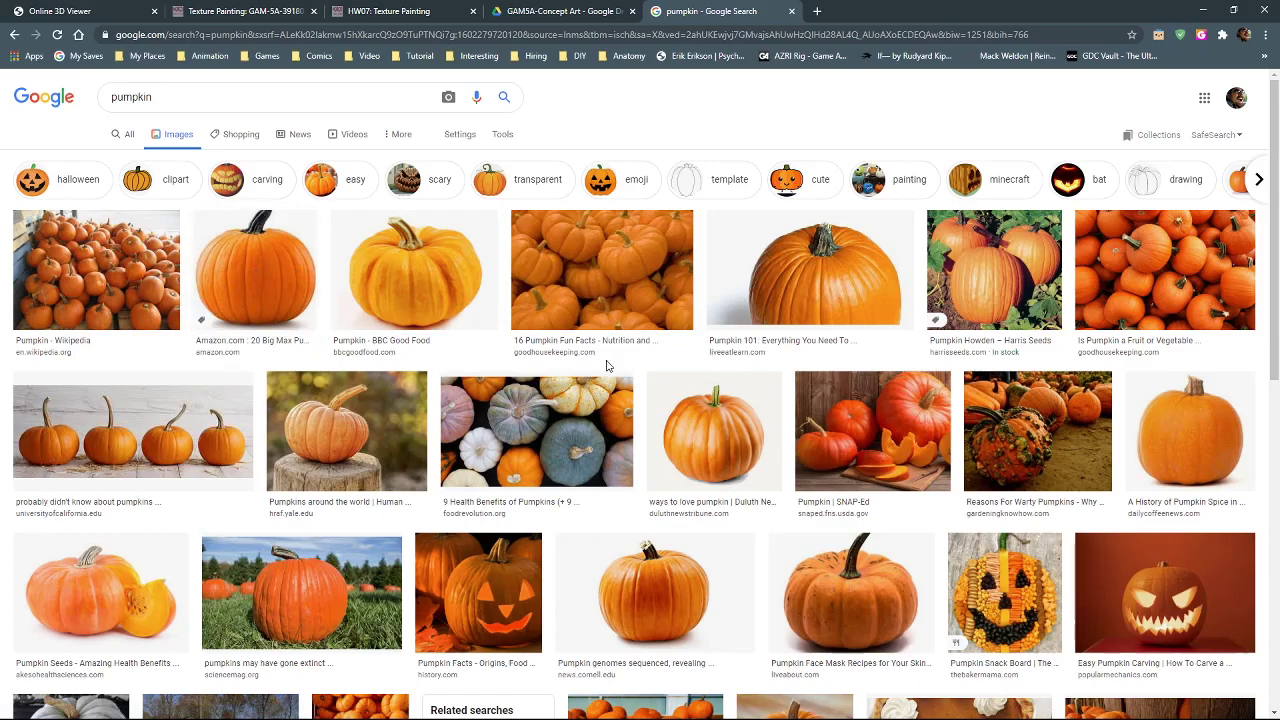
scroll(606, 363, "down", 3)
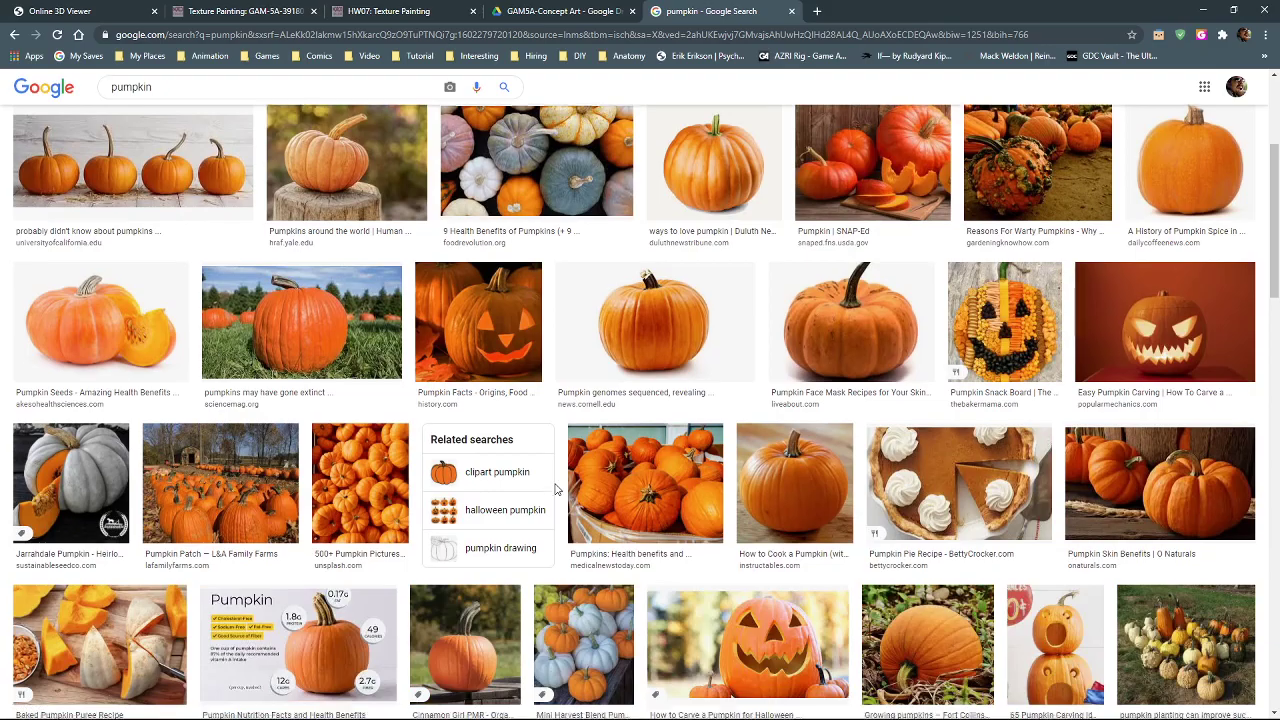
scroll(557, 489, "down", 5)
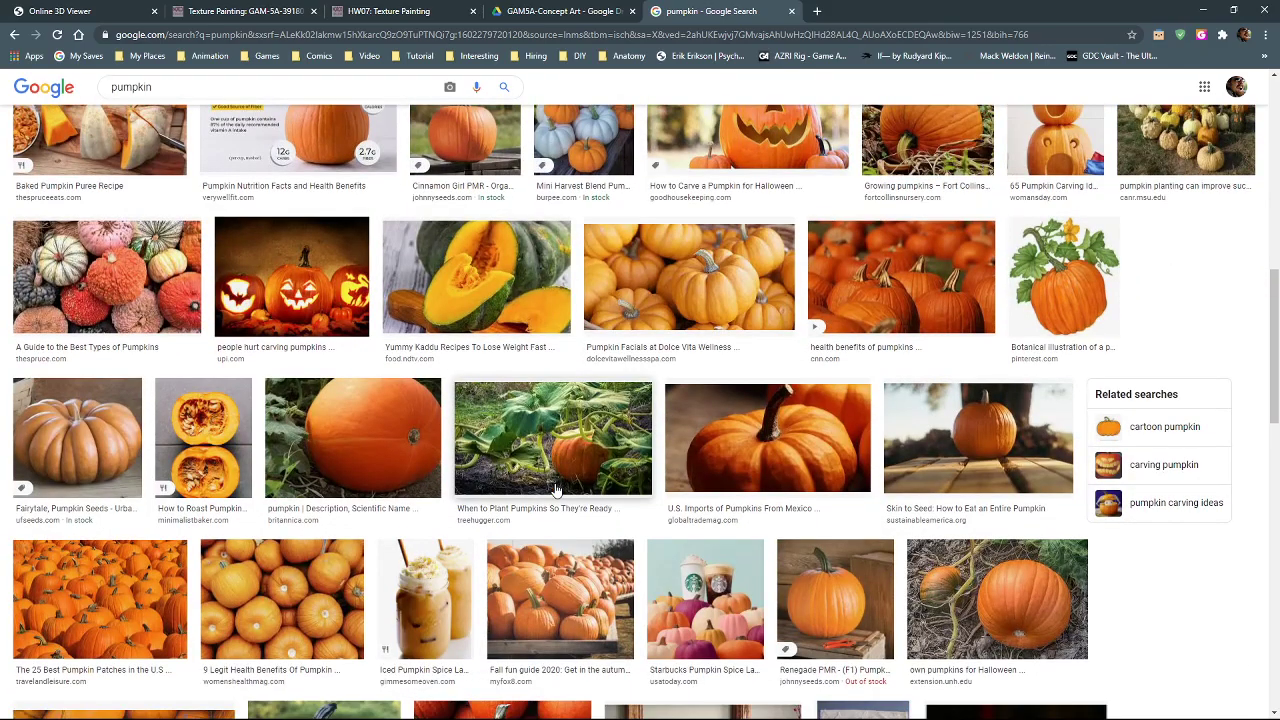
scroll(557, 489, "down", 5)
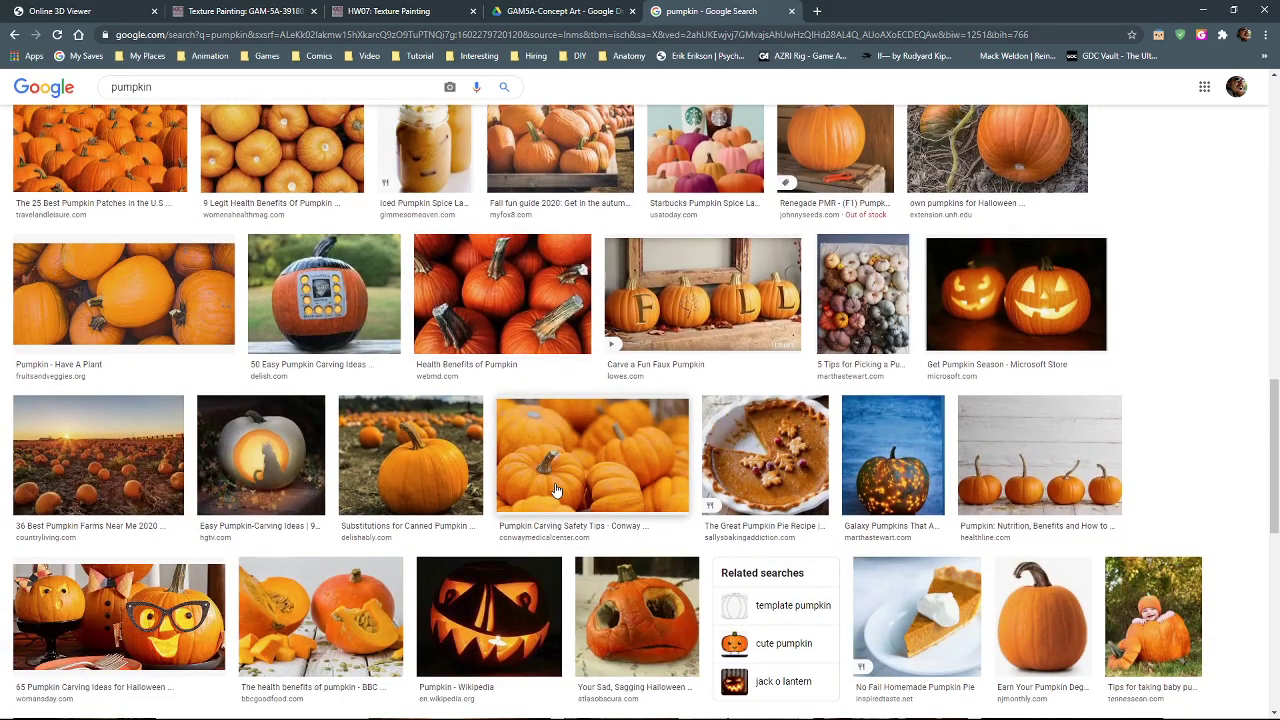
scroll(557, 489, "down", 2)
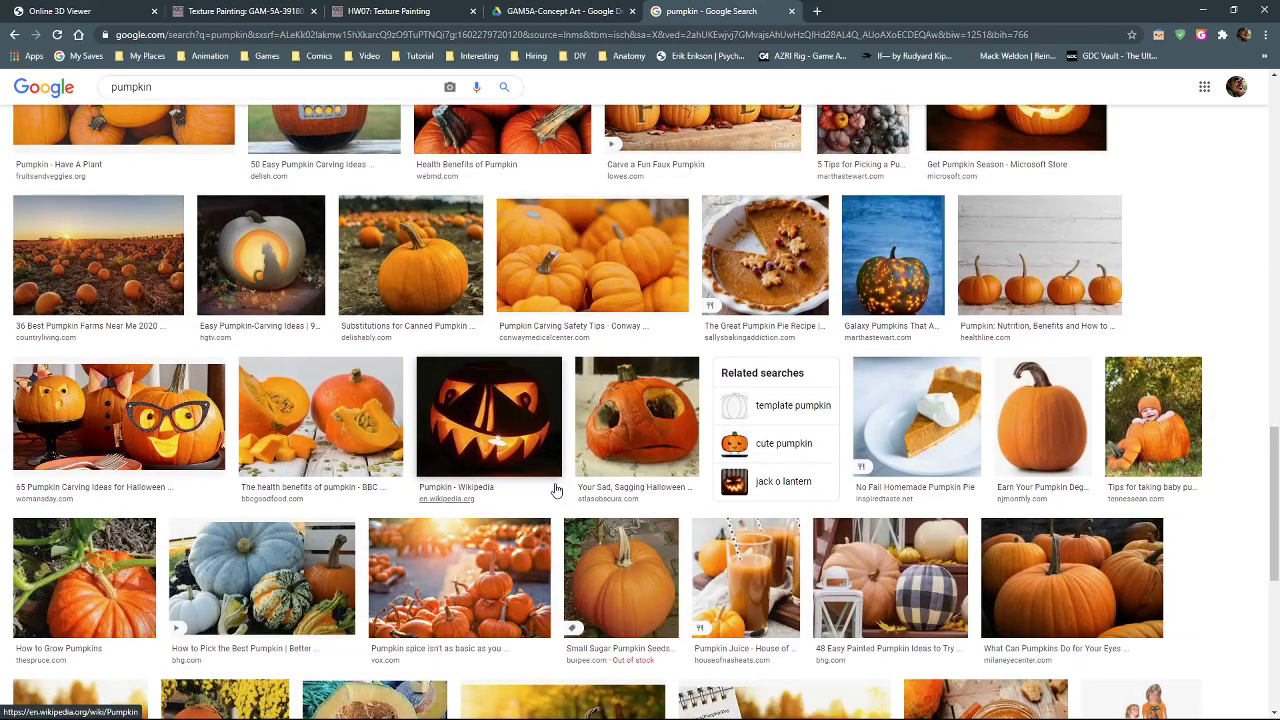
left_click(1038, 428)
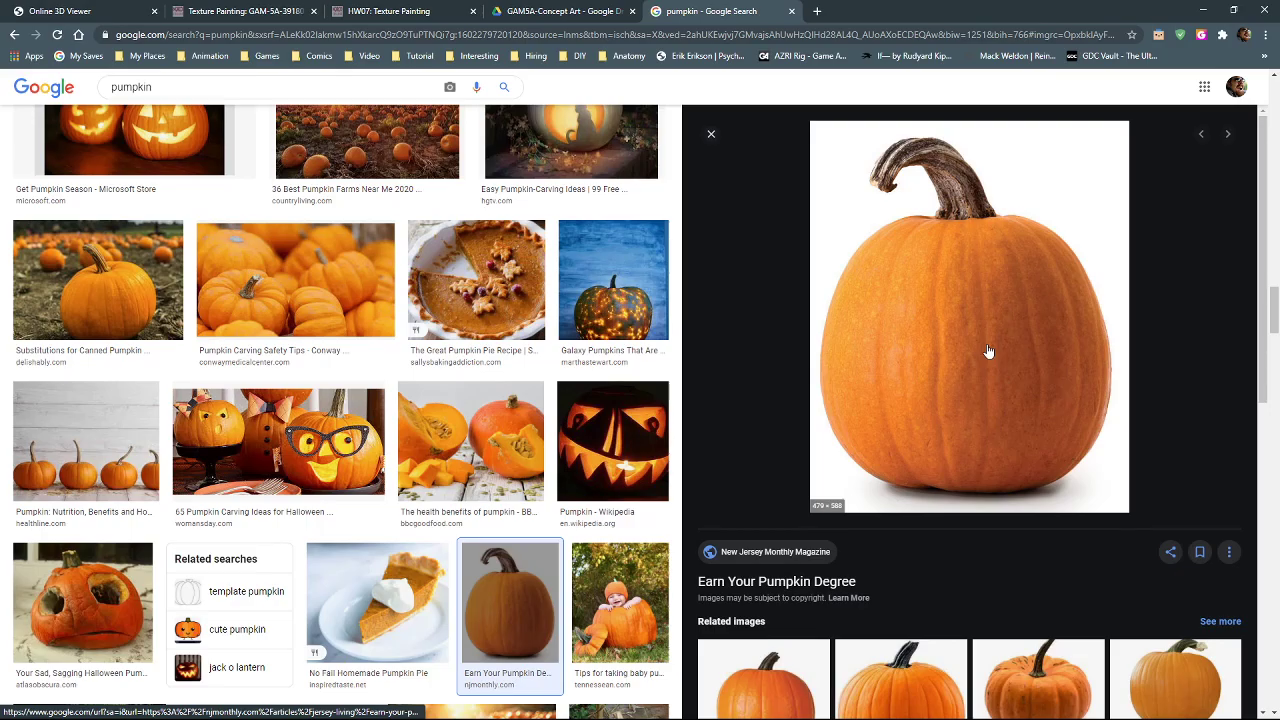
Place the pumpkin photo from the browser into test_pumpkin.psd, scale it up proportionally over the large UV shell, and commit it
left_click_drag(966, 290, 967, 300)
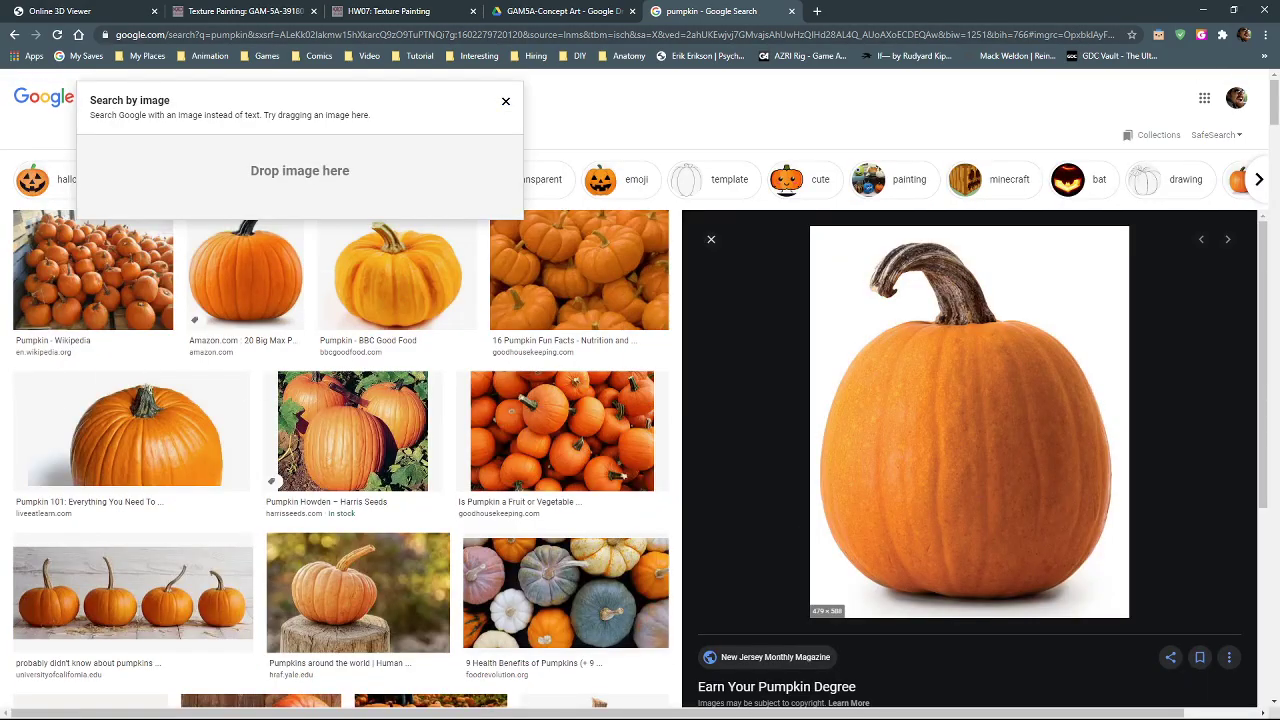
scroll(340, 450, "down", 5)
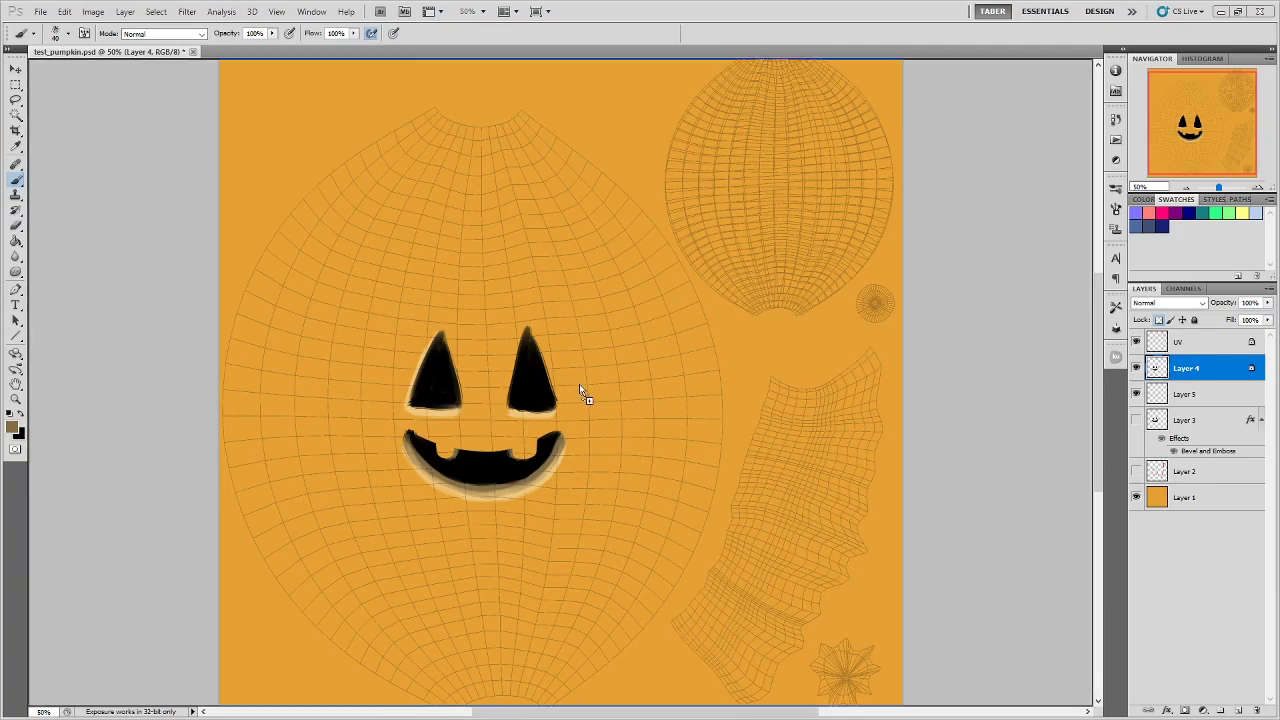
left_click_drag(580, 391, 582, 391)
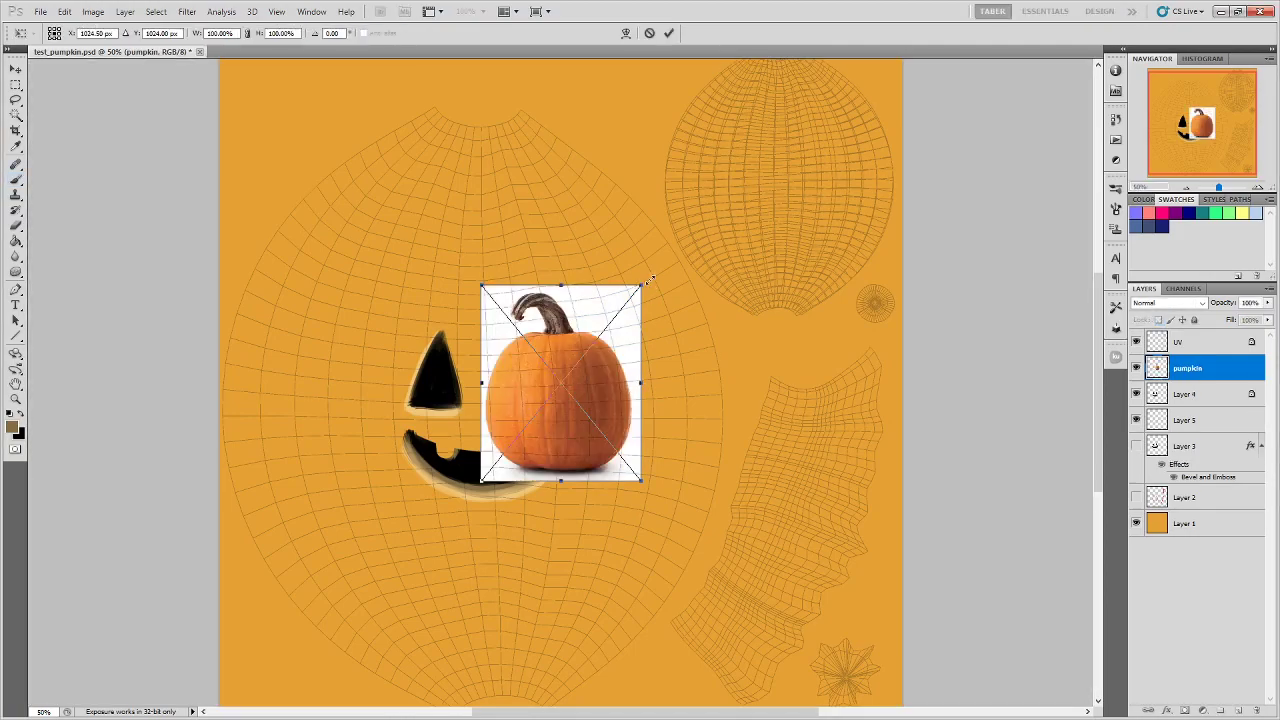
left_click_drag(643, 285, 771, 100, "alt+shift")
mouse_move(722, 400)
left_mouse_down()
mouse_move(621, 388)
mouse_move(638, 392)
left_mouse_up()
key("Return")
key("b")
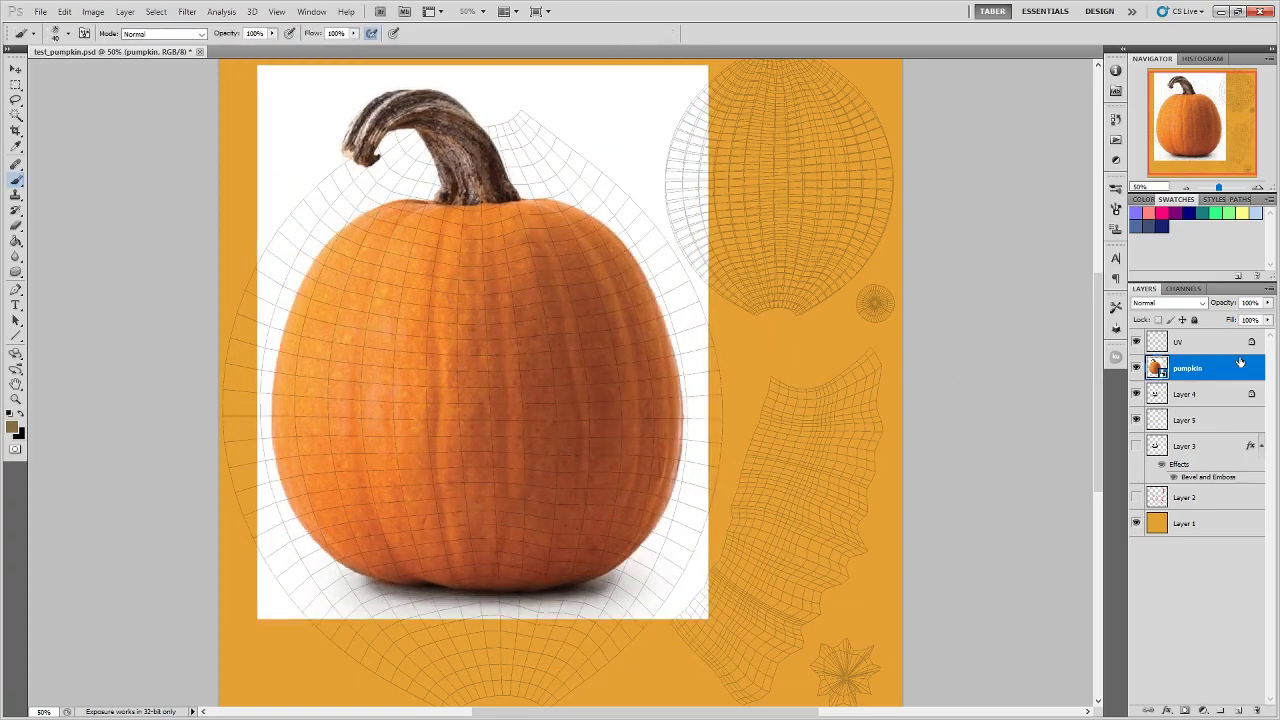
Reorder the pumpkin layer beneath Layer 3 and shift the photo slightly so it sits behind the carved face
left_click_drag(1237, 369, 1216, 470)
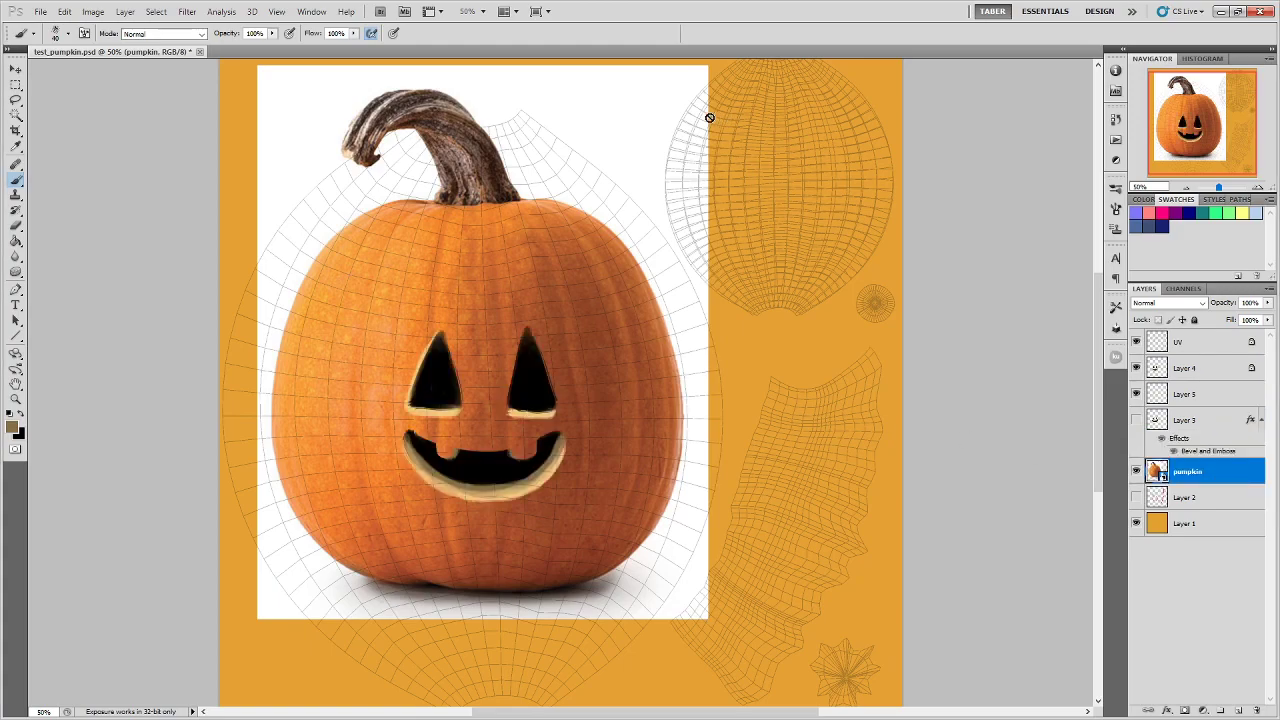
left_click(15, 68)
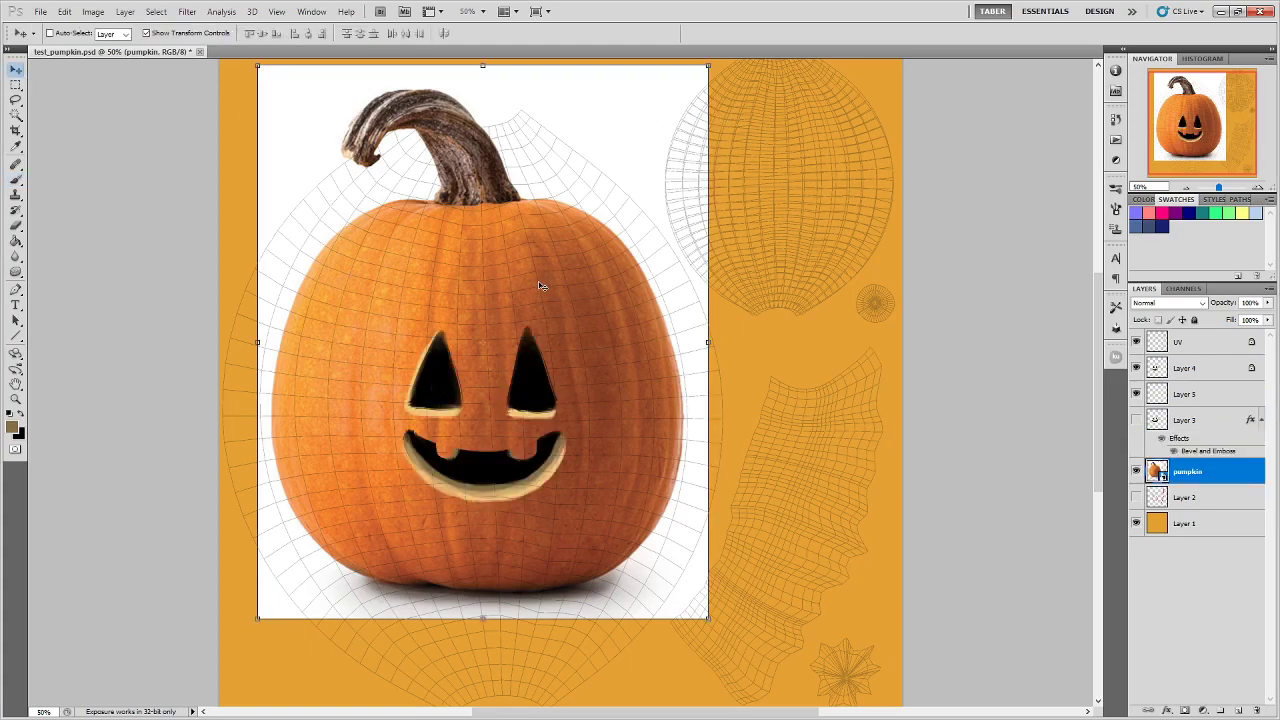
left_click_drag(540, 296, 558, 310)
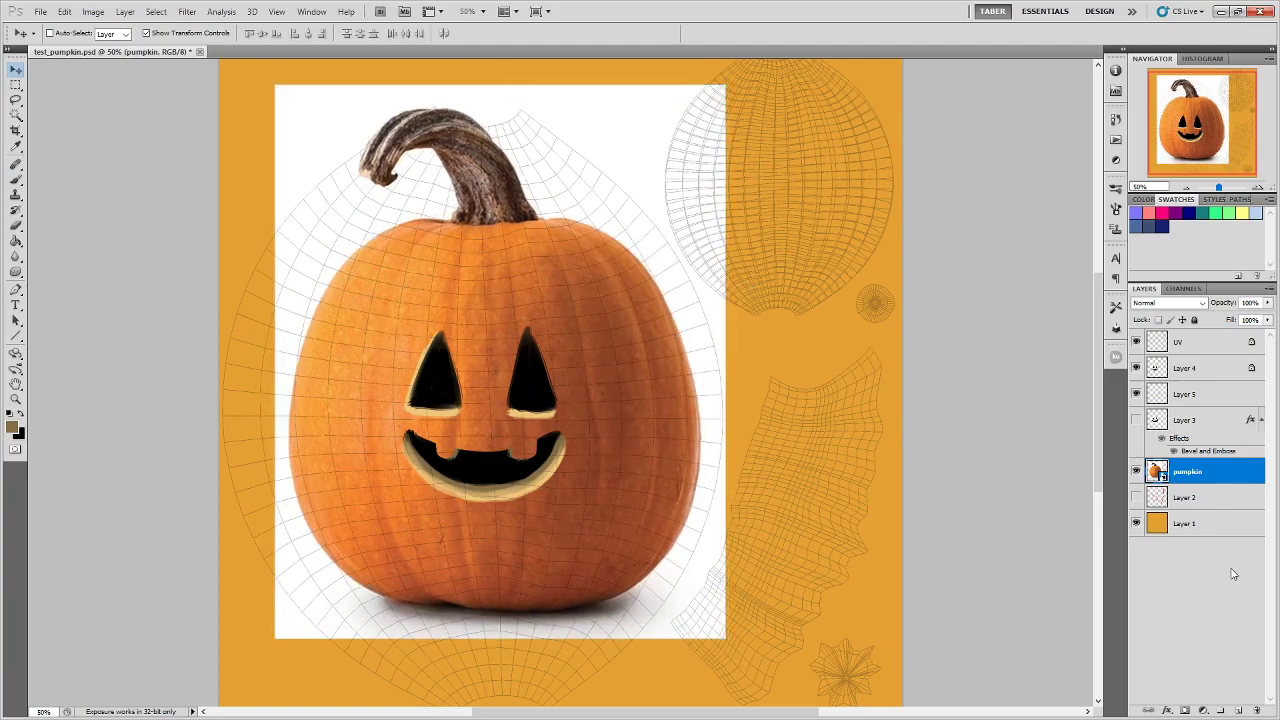
Add an empty layer at the top of the stack and, with the pumpkin layer reselected, choose the Marker - Blend brush
left_click(1238, 710)
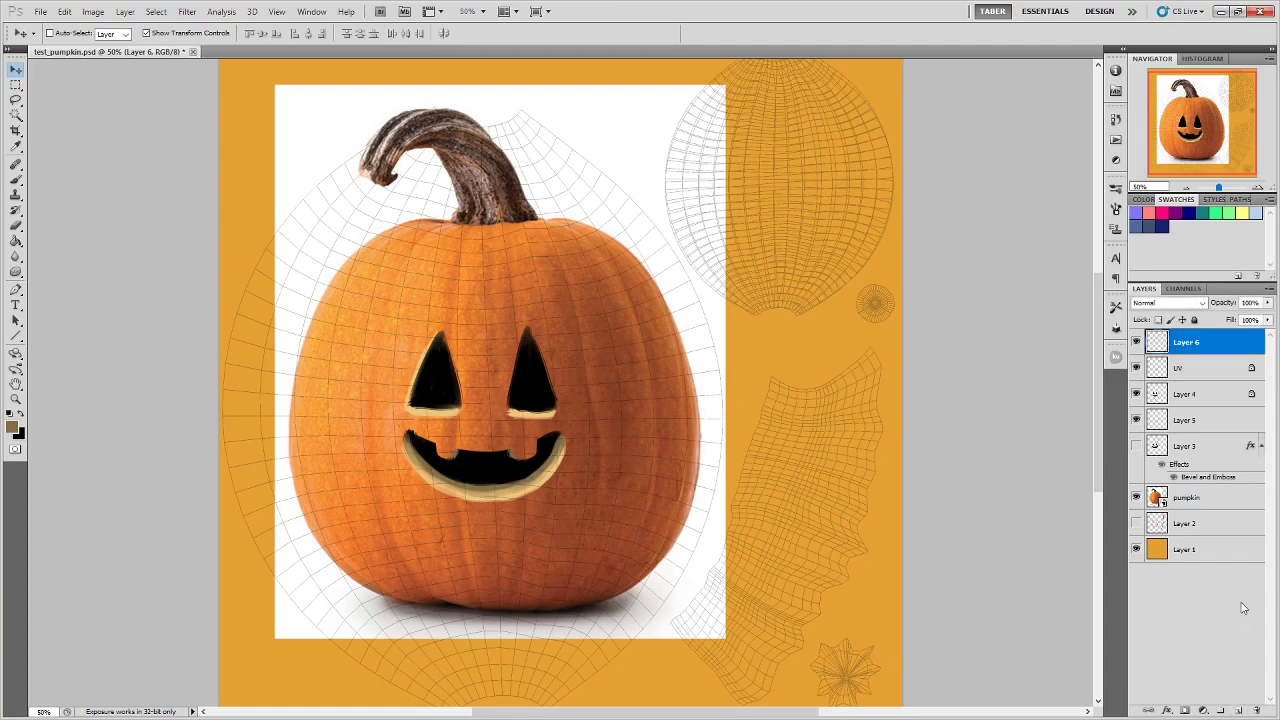
left_click(1214, 497)
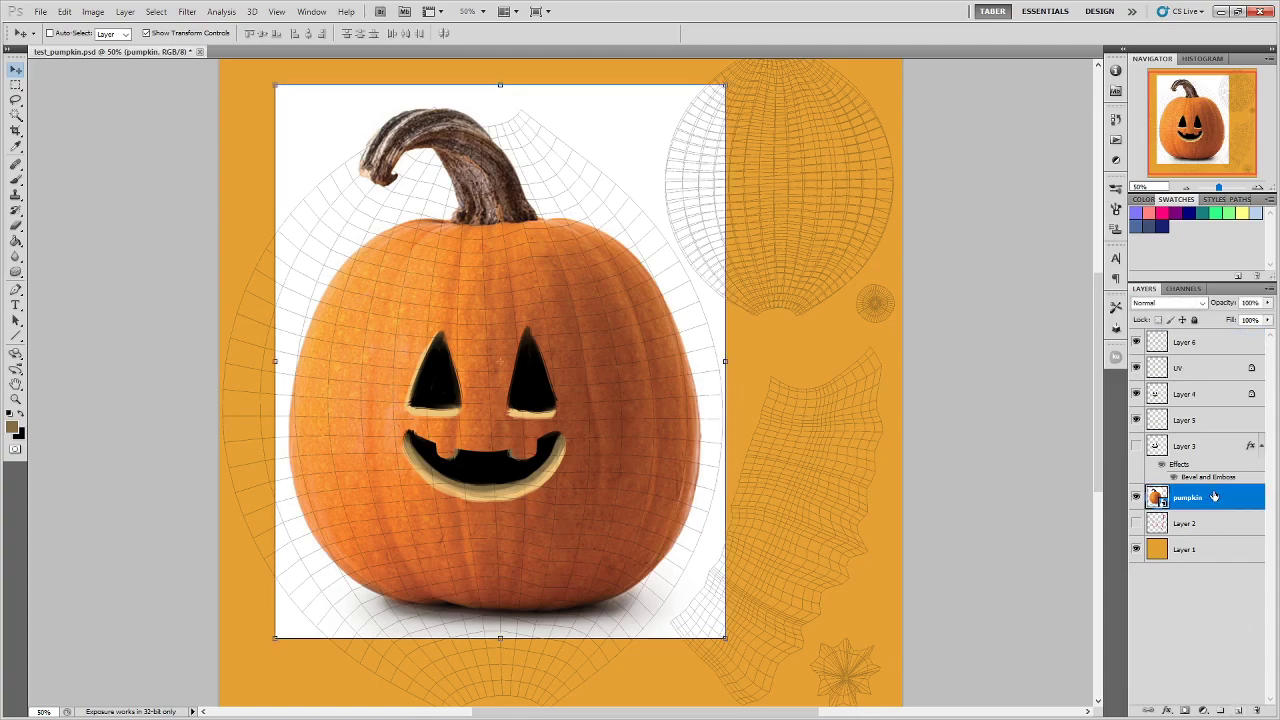
left_click(16, 182)
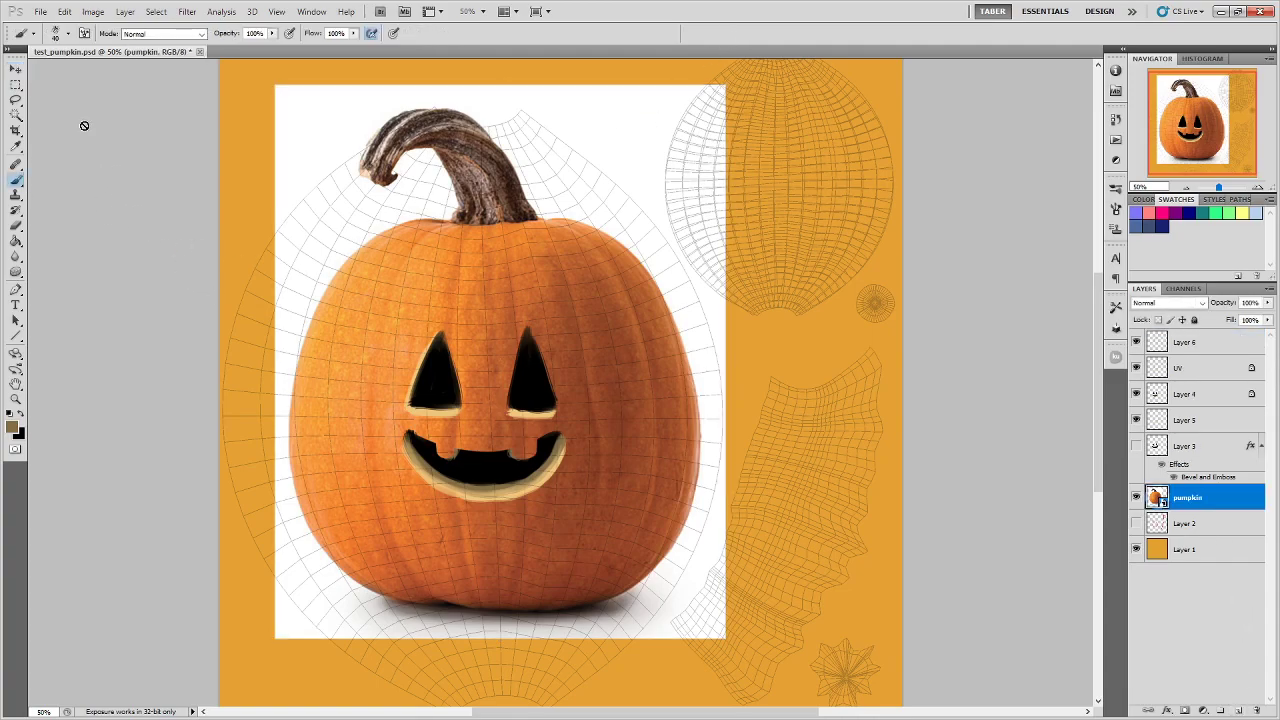
left_click(34, 34)
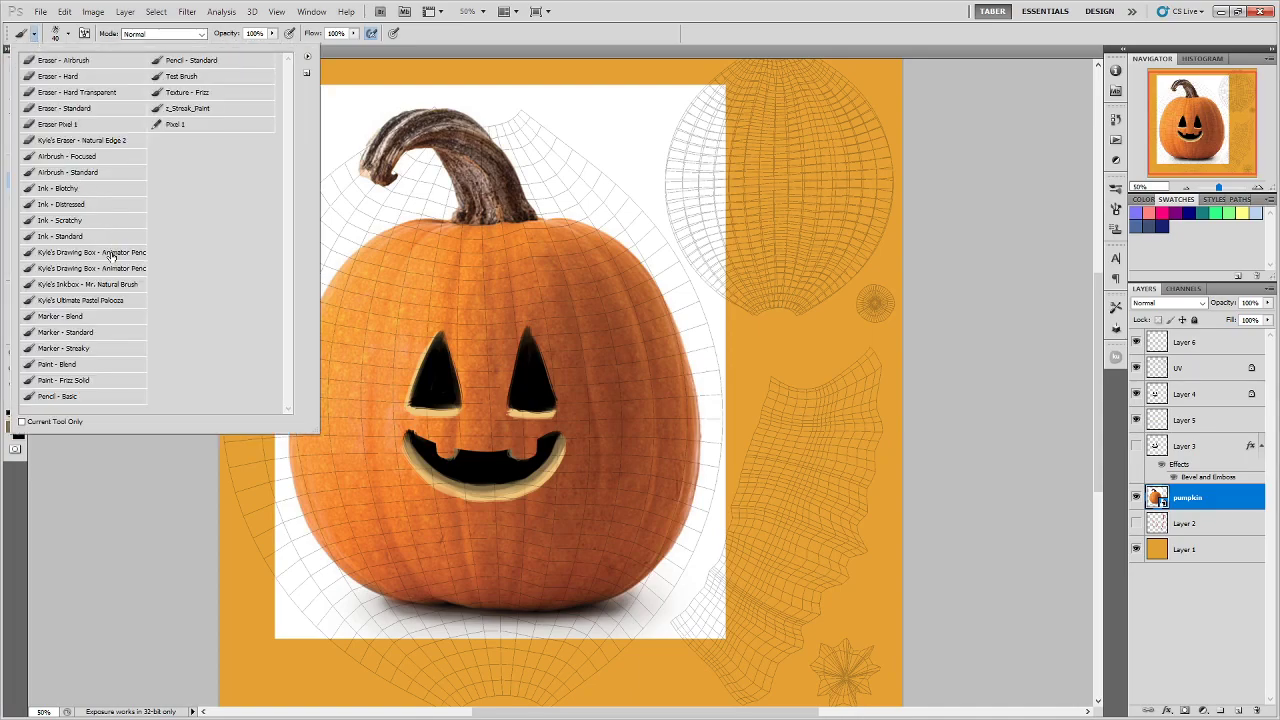
double_click(102, 318)
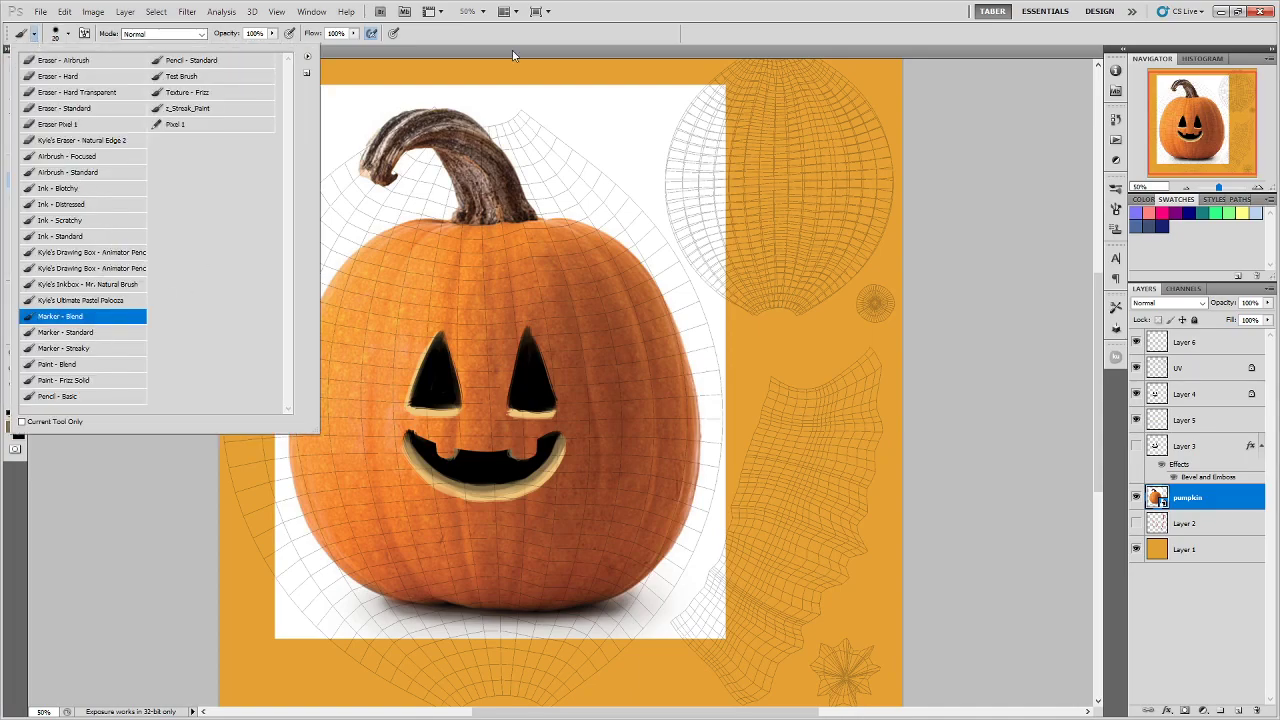
Sample the light orange at the pumpkin's left edge, add an empty layer above the pumpkin layer, and enlarge the brush
left_click(316, 384, "alt")
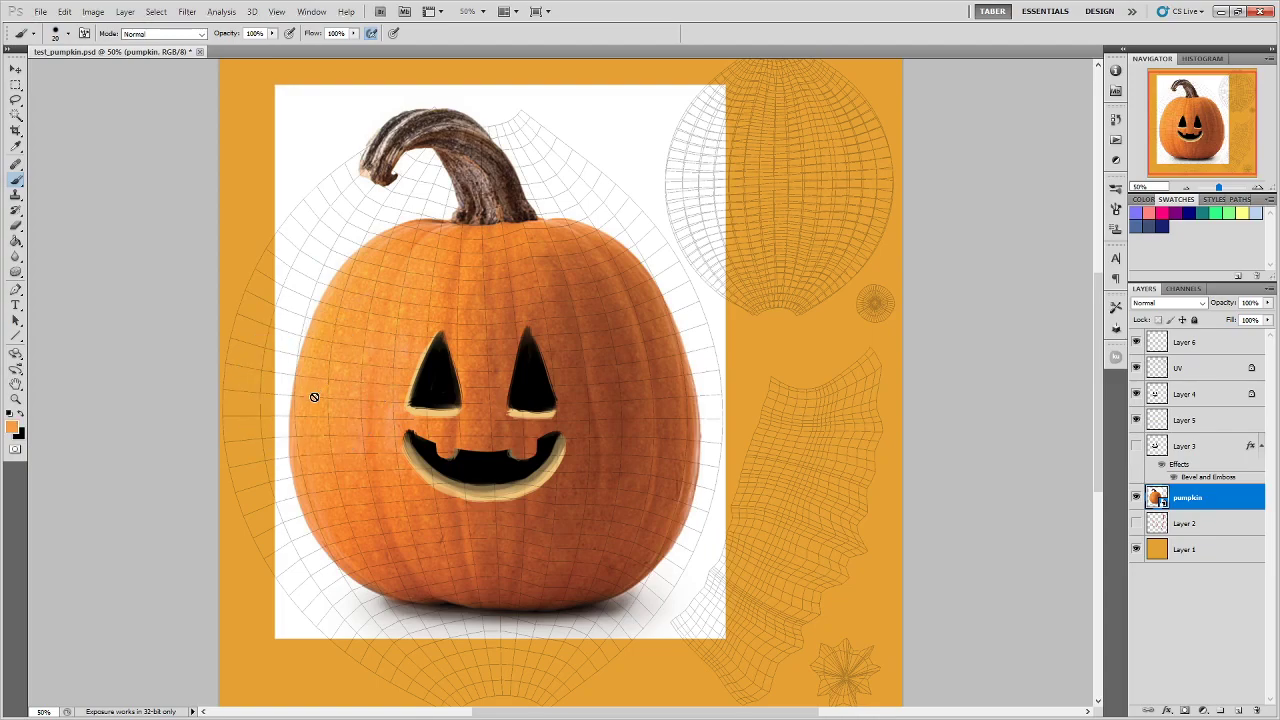
left_click(1240, 709)
key("bracketright")
key("bracketright")
key("bracketright")
key("bracketright")
key("bracketright")
key("bracketright")
key("bracketright")
key("bracketright")
key("bracketright")
key("bracketright")
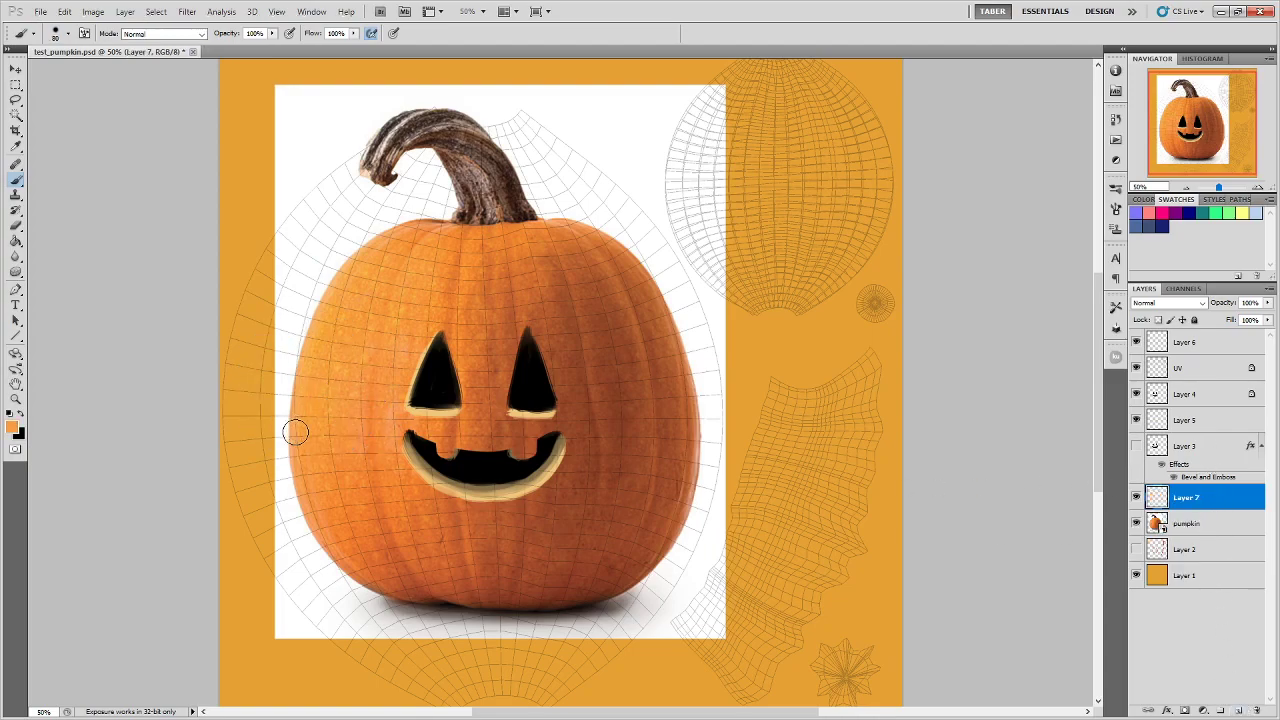
Paint light orange over the white background along the pumpkin's left side, out to the edge of the large UV shell
mouse_move(314, 543)
left_mouse_down()
mouse_move(288, 500)
mouse_move(341, 246)
mouse_move(284, 510)
mouse_move(363, 222)
mouse_move(377, 227)
mouse_move(273, 382)
mouse_move(254, 404)
mouse_move(238, 401)
mouse_move(261, 562)
mouse_move(307, 578)
mouse_move(276, 524)
mouse_move(325, 622)
left_mouse_up()
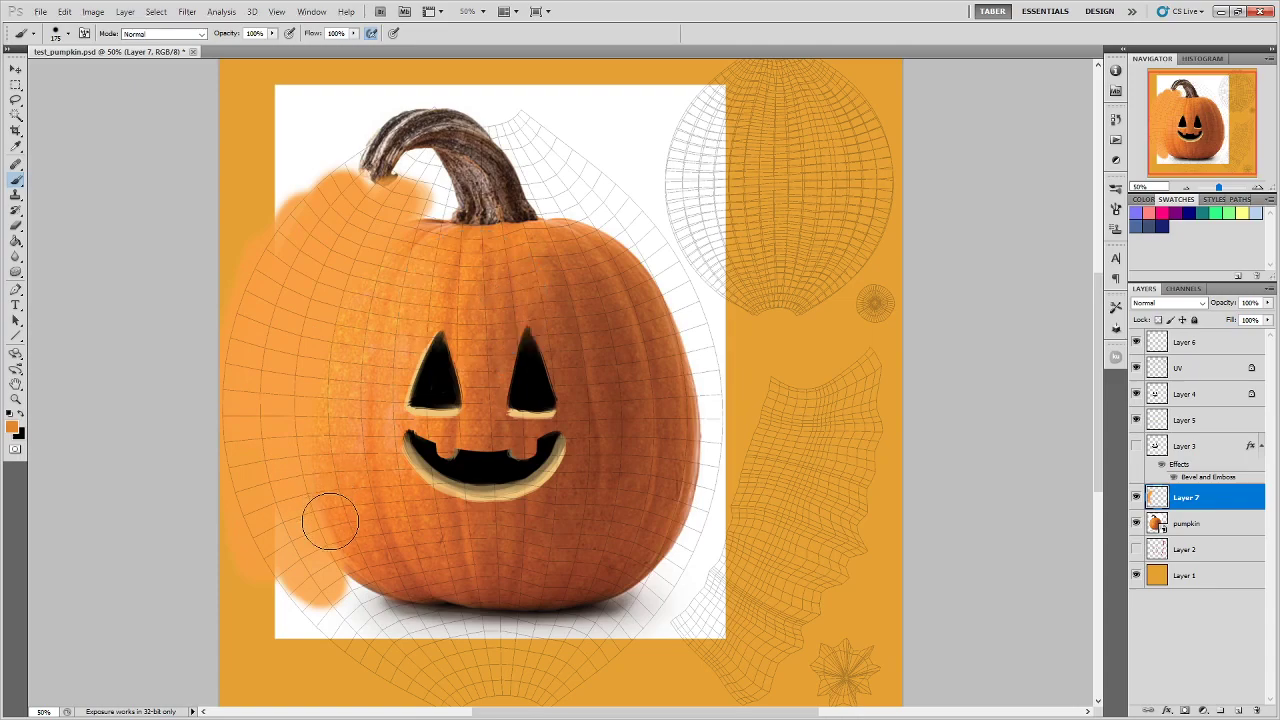
left_click_drag(300, 517, 266, 349)
right_click_drag(358, 352, 330, 362, "alt")
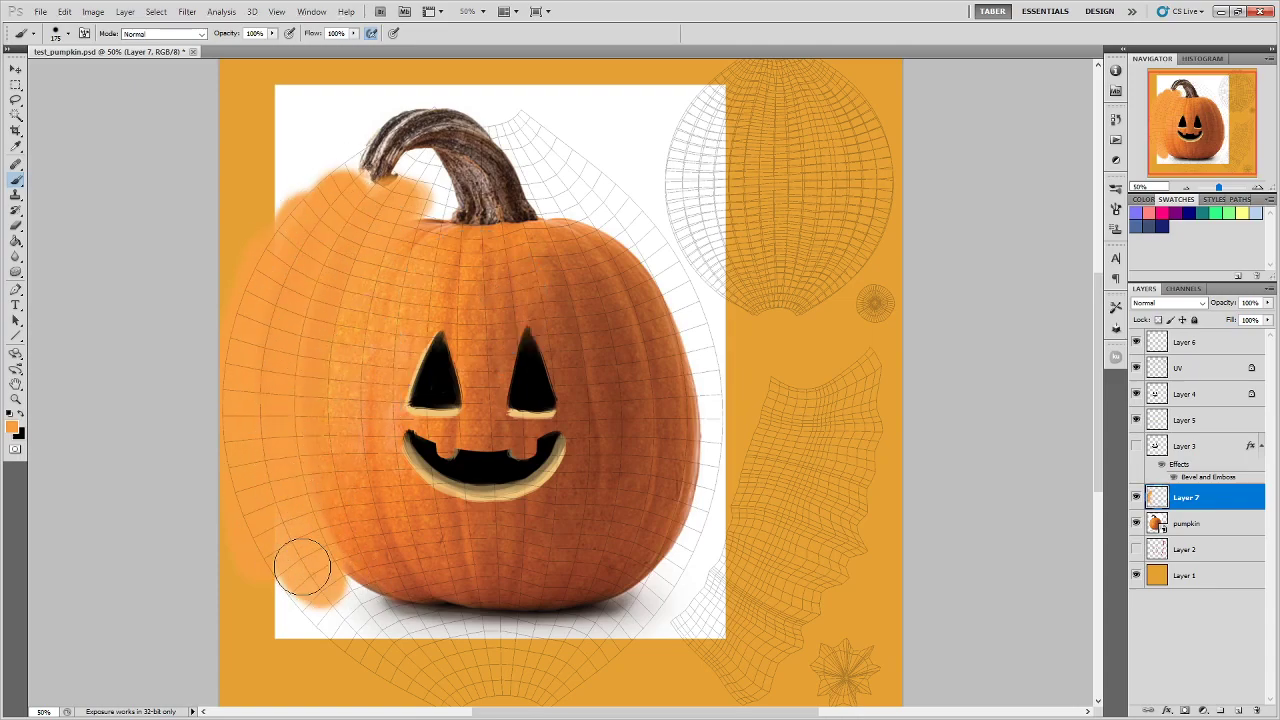
Paint the right side of the large UV shell with sampled dark reddish brown, blending sampled burnt orange over the upper right shoulder
left_click(640, 394, "alt")
mouse_move(619, 292)
left_mouse_down()
mouse_move(663, 314)
mouse_move(679, 517)
mouse_move(658, 269)
mouse_move(690, 578)
mouse_move(708, 453)
mouse_move(702, 316)
mouse_move(694, 567)
mouse_move(695, 503)
mouse_move(666, 531)
left_mouse_up()
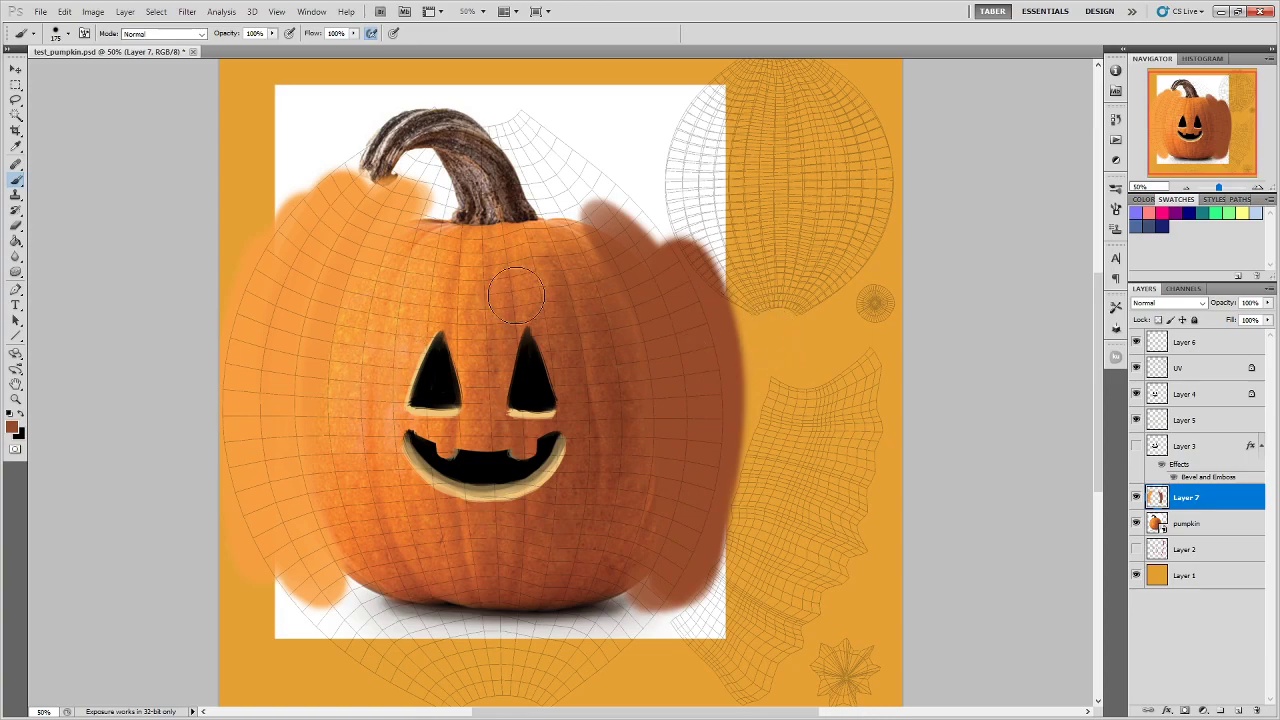
left_click(576, 252, "alt")
left_click_drag(578, 250, 548, 162)
mouse_move(636, 209)
left_mouse_down()
mouse_move(669, 248)
mouse_move(639, 265)
mouse_move(579, 200)
mouse_move(579, 243)
mouse_move(554, 175)
mouse_move(604, 210)
mouse_move(594, 198)
mouse_move(677, 340)
mouse_move(584, 208)
mouse_move(659, 366)
mouse_move(694, 311)
mouse_move(659, 250)
mouse_move(699, 390)
mouse_move(596, 220)
mouse_move(664, 433)
mouse_move(632, 234)
mouse_move(684, 368)
mouse_move(587, 259)
mouse_move(622, 545)
left_mouse_up()
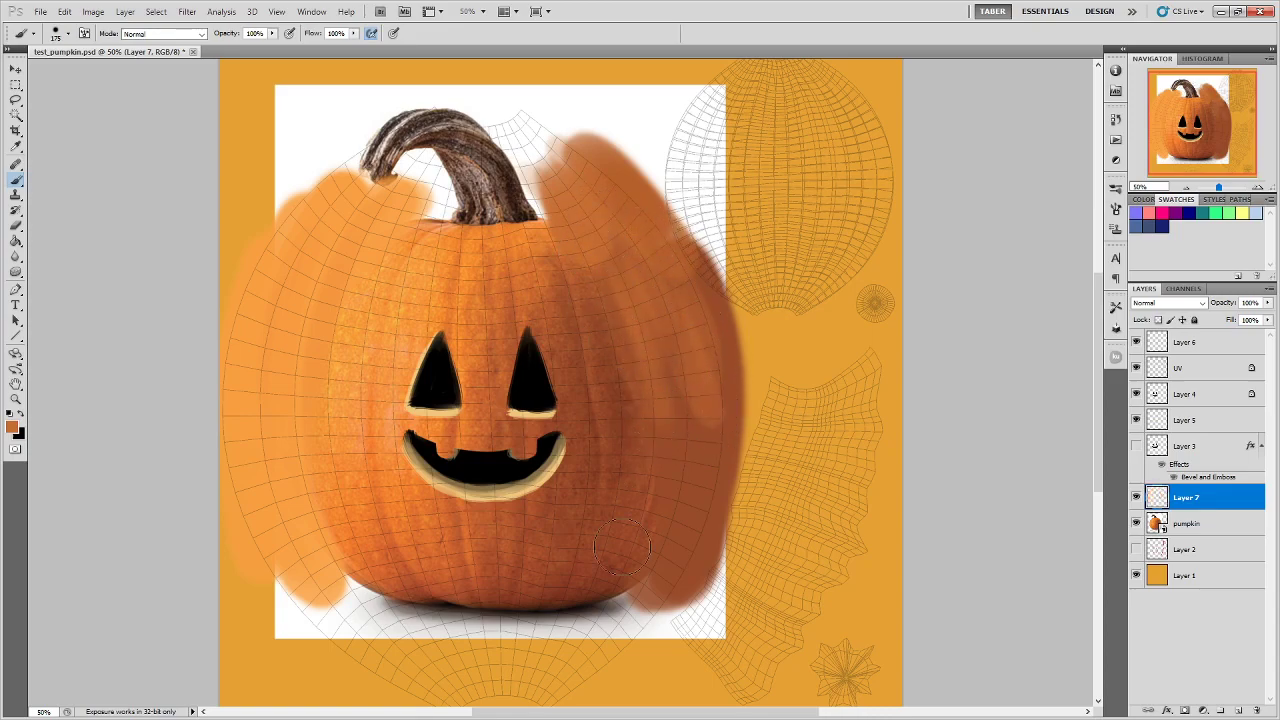
Blend sampled mid and darker oranges down the pumpkin's left side and over the white area at its lower-left corner
left_click(368, 355, "alt")
mouse_move(343, 580)
left_mouse_down()
mouse_move(400, 651)
mouse_move(279, 535)
mouse_move(270, 550)
mouse_move(380, 676)
mouse_move(324, 542)
mouse_move(377, 607)
mouse_move(413, 624)
mouse_move(371, 561)
mouse_move(338, 548)
mouse_move(364, 591)
mouse_move(303, 512)
mouse_move(380, 630)
left_mouse_up()
left_click(400, 556, "alt")
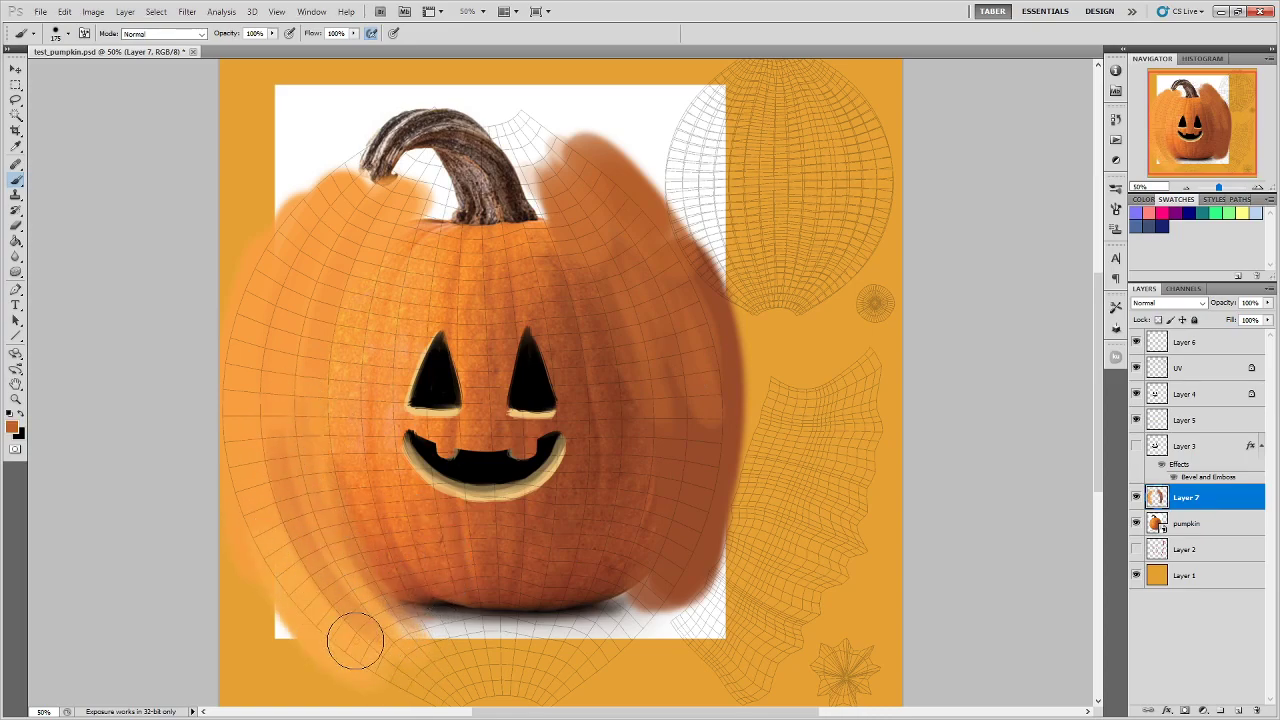
left_click(306, 537, "alt")
mouse_move(281, 384)
left_mouse_down()
mouse_move(403, 654)
mouse_move(299, 406)
mouse_move(260, 431)
left_mouse_up()
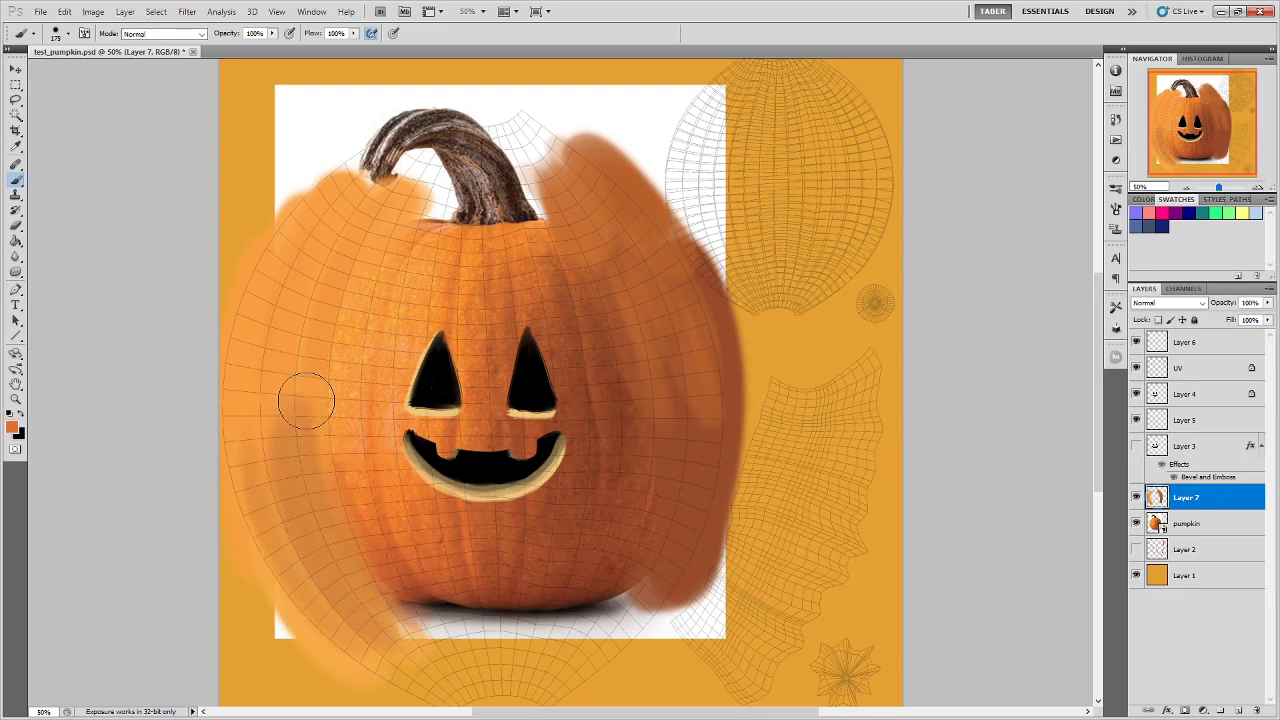
left_click_drag(323, 586, 320, 634)
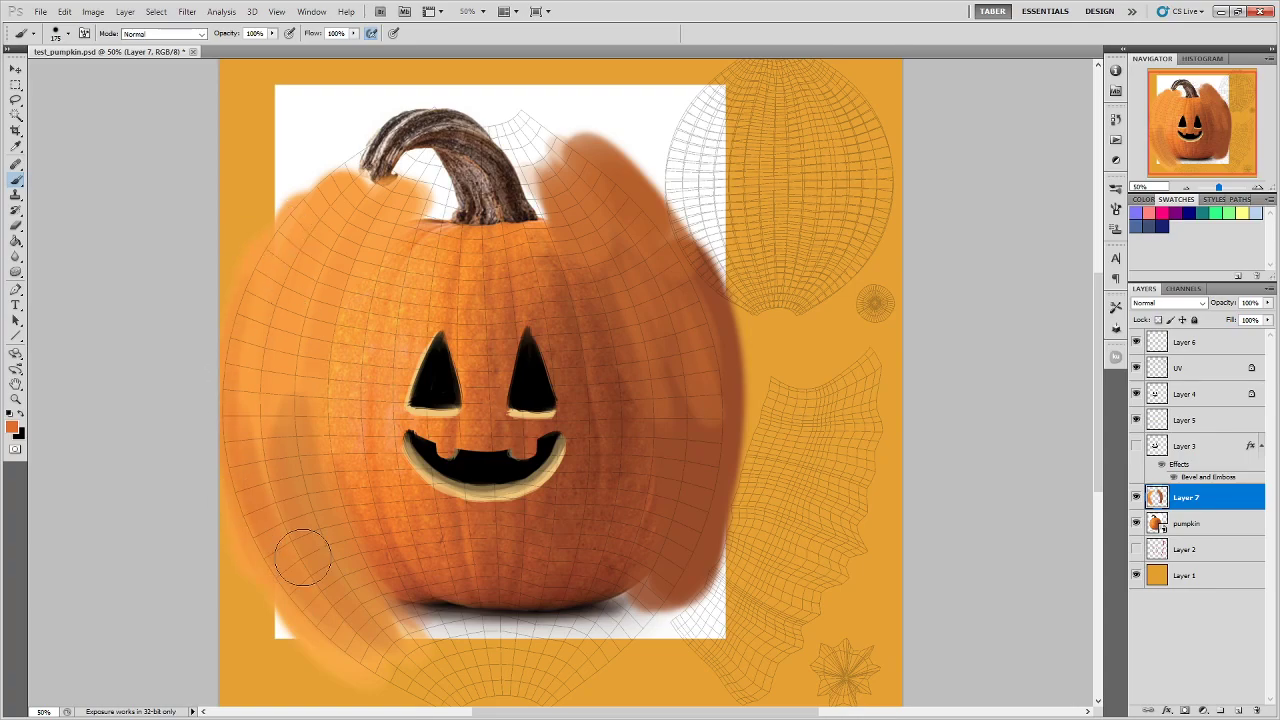
Extend sampled light orange over the upper-left shoulder and sampled brownish orange over the upper right, up to the shell's top edge
left_click(404, 200, "alt")
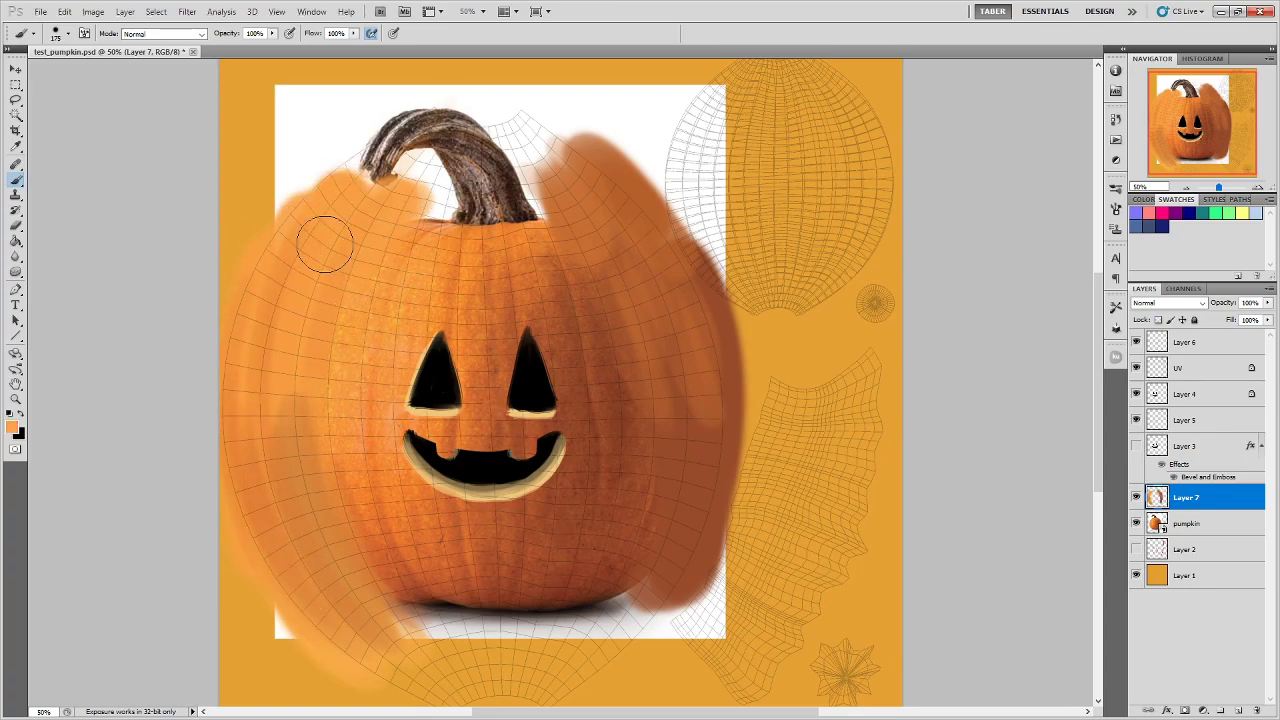
left_click_drag(323, 240, 286, 234)
left_click(595, 172, "alt")
mouse_move(597, 171)
left_mouse_down()
mouse_move(540, 125)
mouse_move(584, 181)
mouse_move(549, 186)
mouse_move(501, 136)
mouse_move(584, 168)
mouse_move(534, 120)
mouse_move(522, 195)
left_mouse_up()
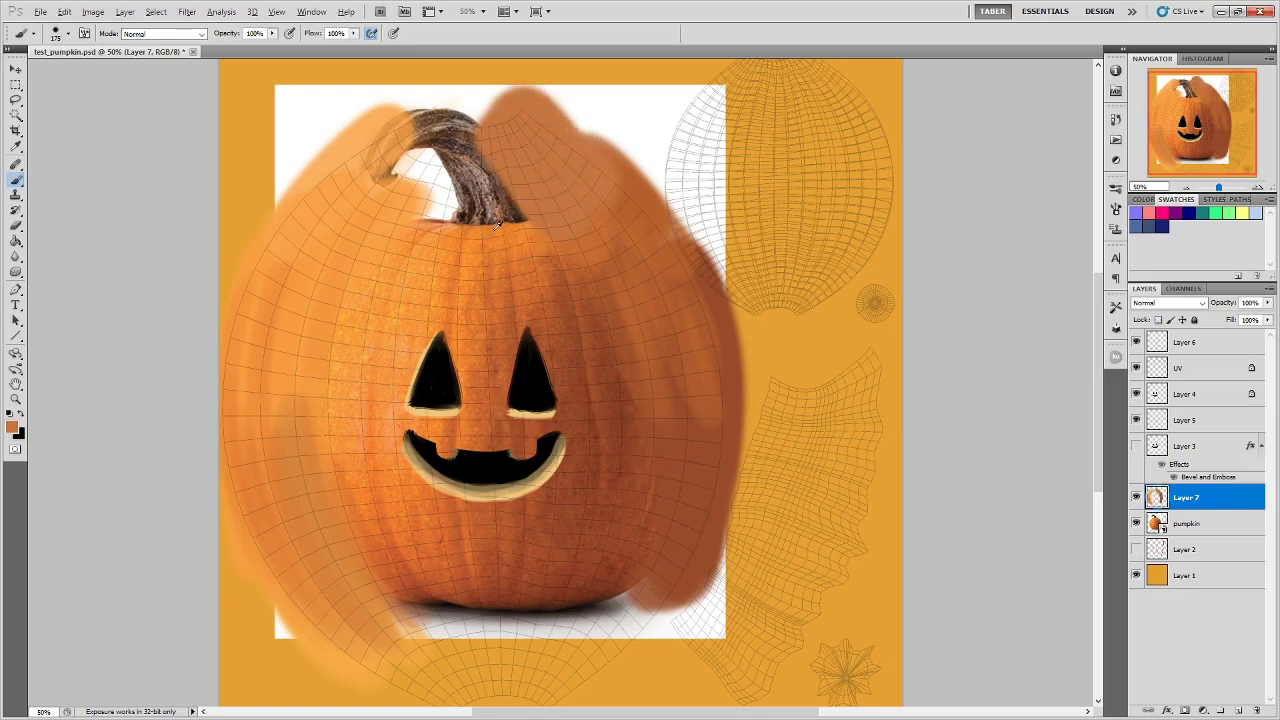
Paint over the pumpkin's stem with sampled oranges, adding darker rib shading down the top center and light orange at the upper left
mouse_move(500, 250)
left_mouse_down()
mouse_move(451, 233)
mouse_move(448, 182)
mouse_move(427, 163)
mouse_move(387, 177)
mouse_move(528, 226)
mouse_move(484, 172)
left_mouse_up()
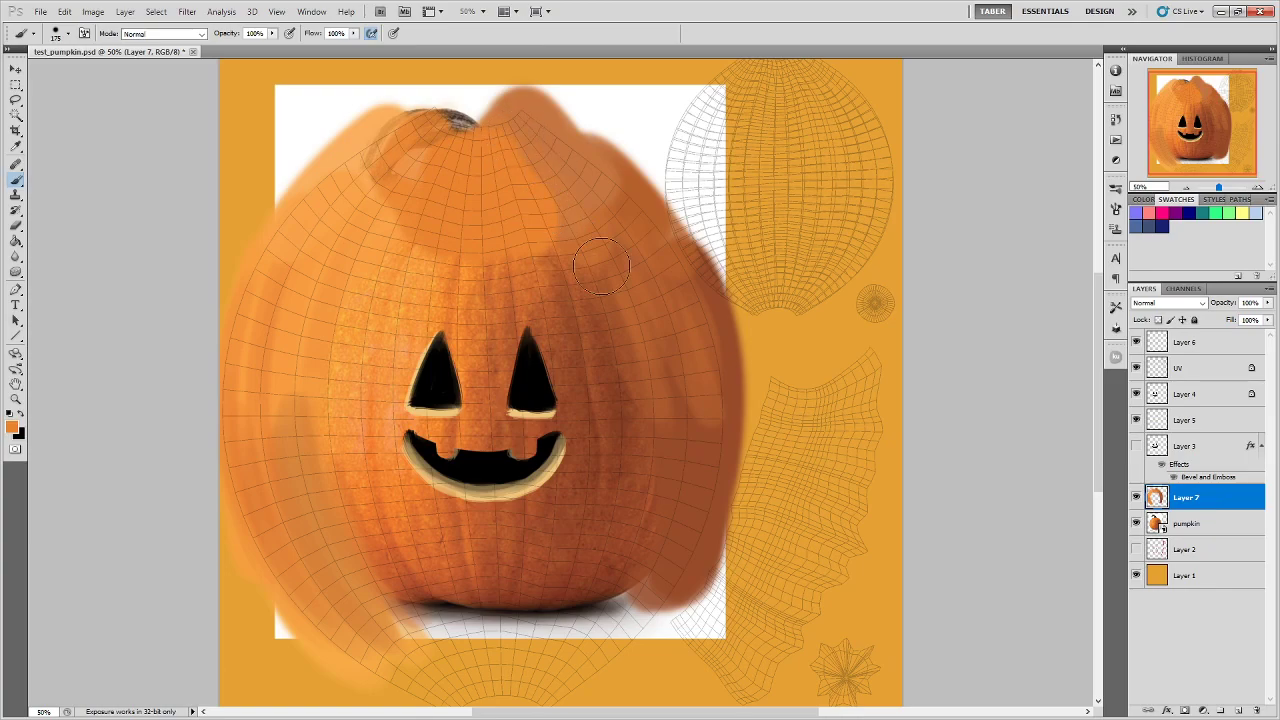
left_click(556, 250, "alt")
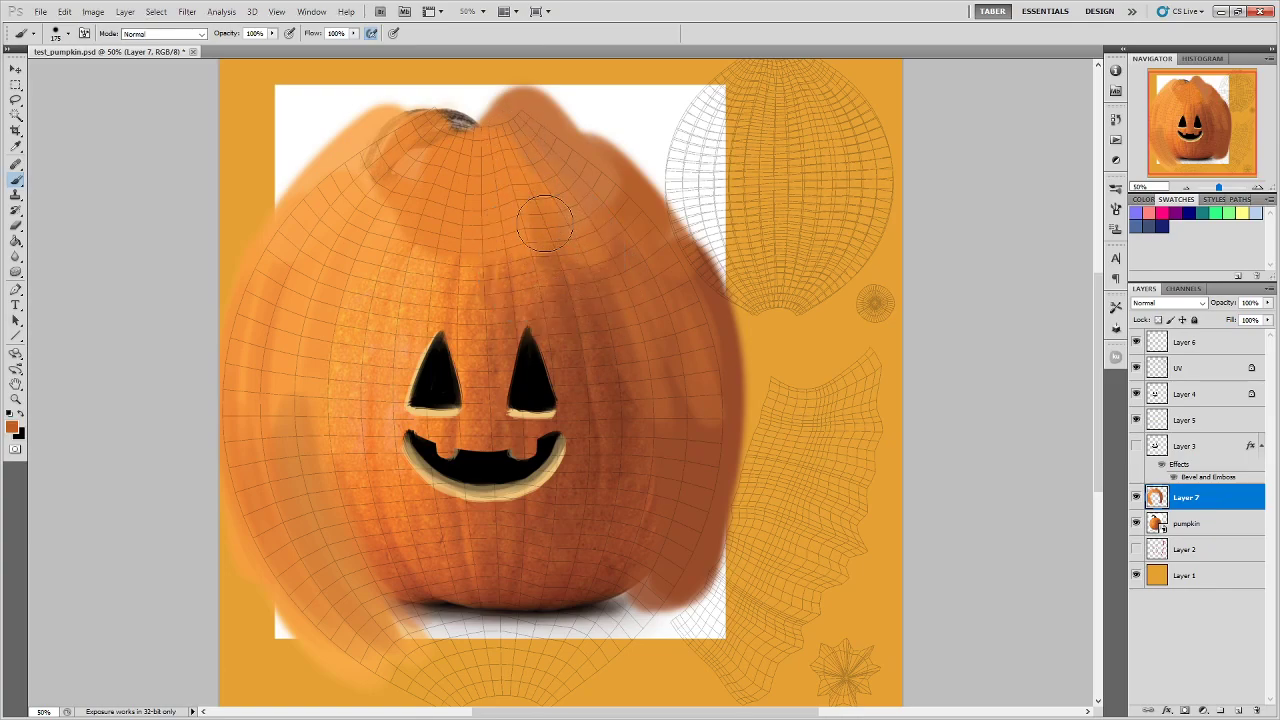
mouse_move(576, 286)
left_mouse_down()
mouse_move(516, 166)
mouse_move(558, 288)
mouse_move(470, 95)
mouse_move(541, 284)
mouse_move(504, 208)
mouse_move(490, 106)
mouse_move(488, 310)
mouse_move(470, 258)
left_mouse_up()
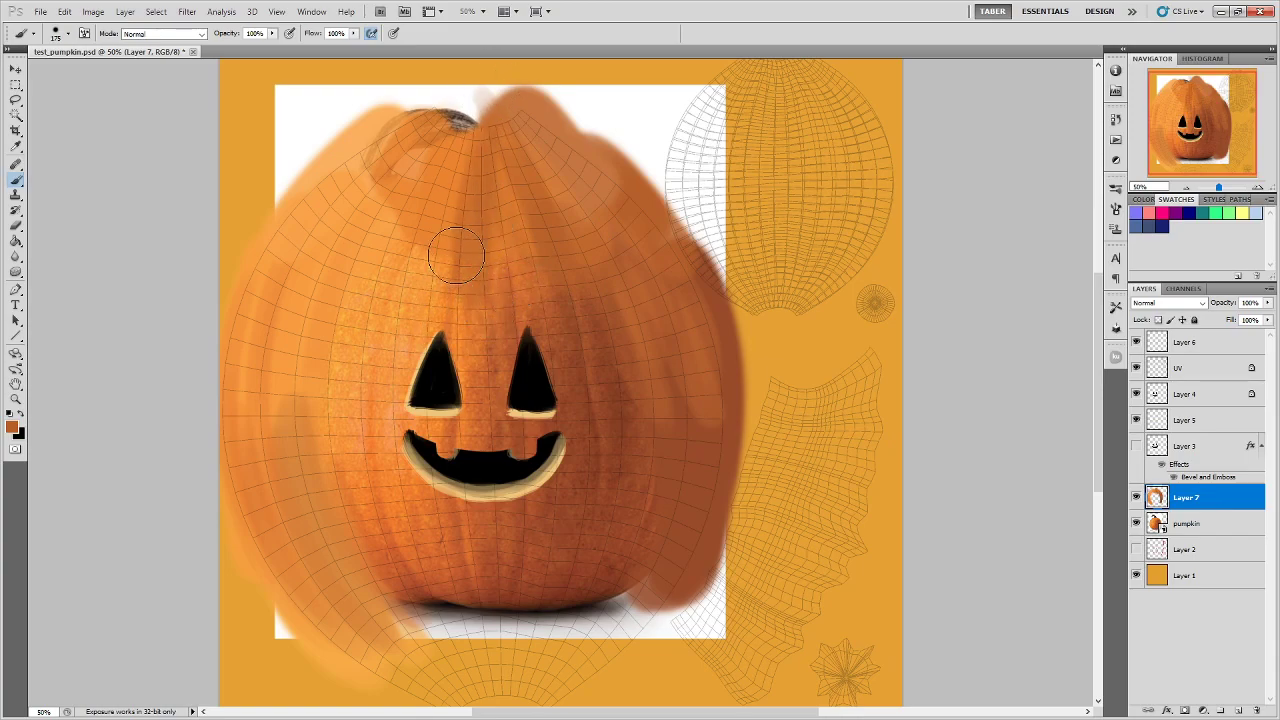
left_click(446, 258, "alt")
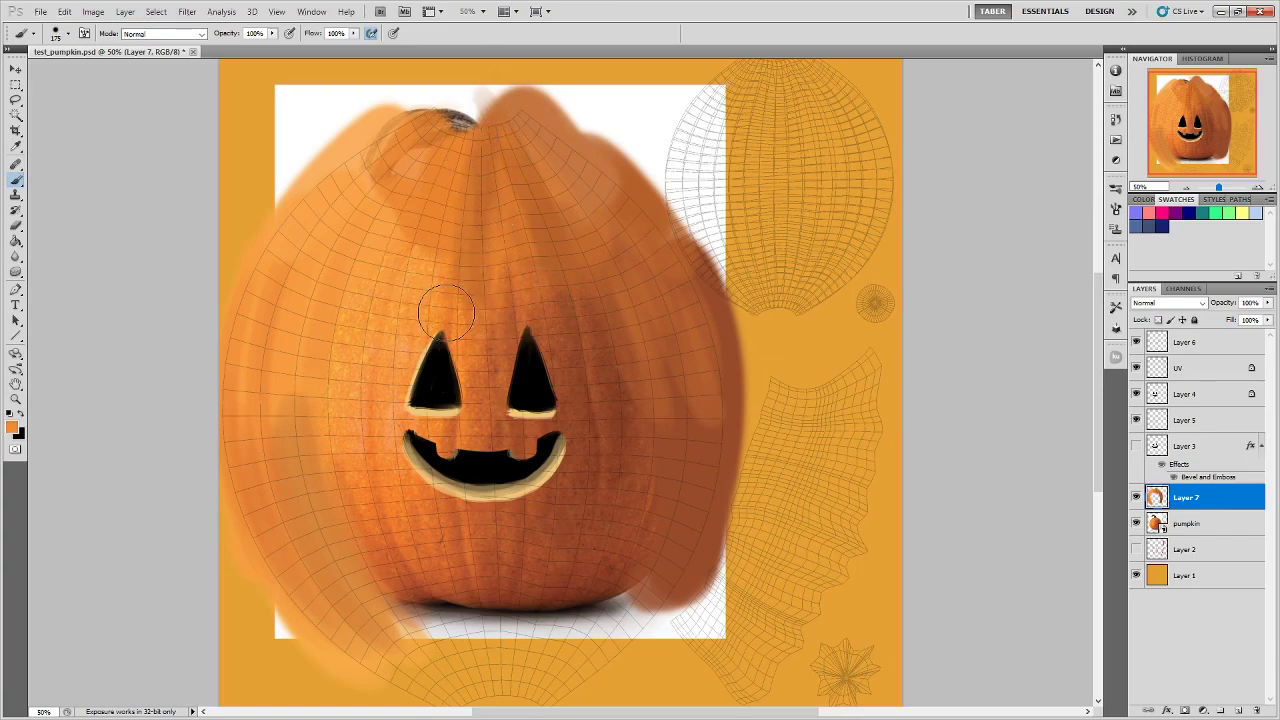
mouse_move(322, 235)
left_mouse_down()
mouse_move(429, 120)
mouse_move(460, 115)
left_mouse_up()
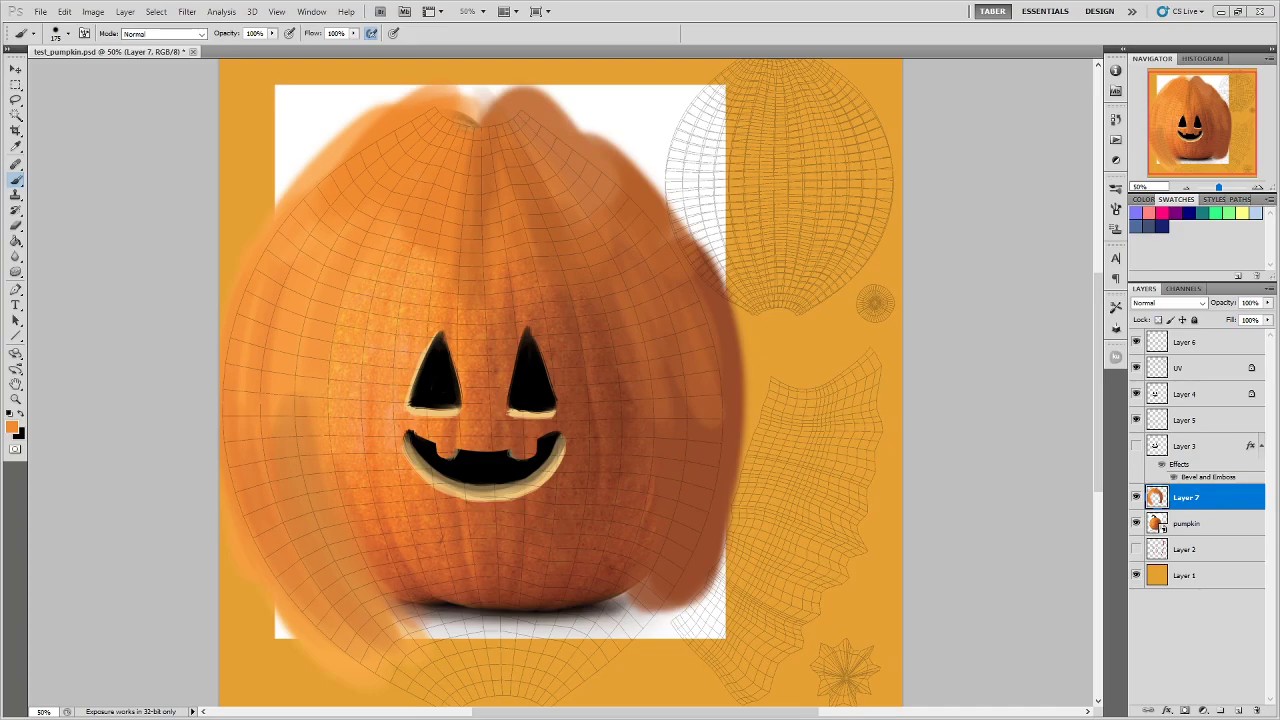
Switch to the browser's pumpkin image results and preview the "Get Pumpkin Season" and "50 Easy Pumpkin Carving Ideas" photos
key("alt+Tab")
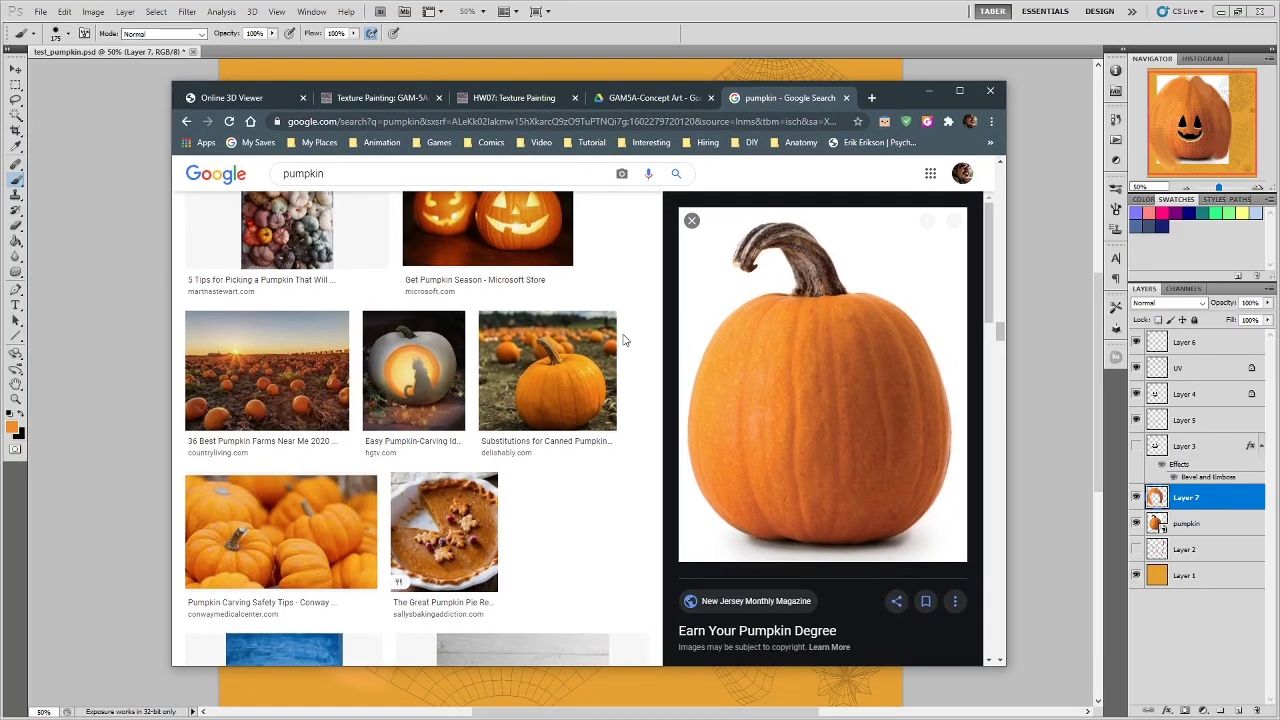
scroll(622, 340, "up", 2)
left_click(468, 481)
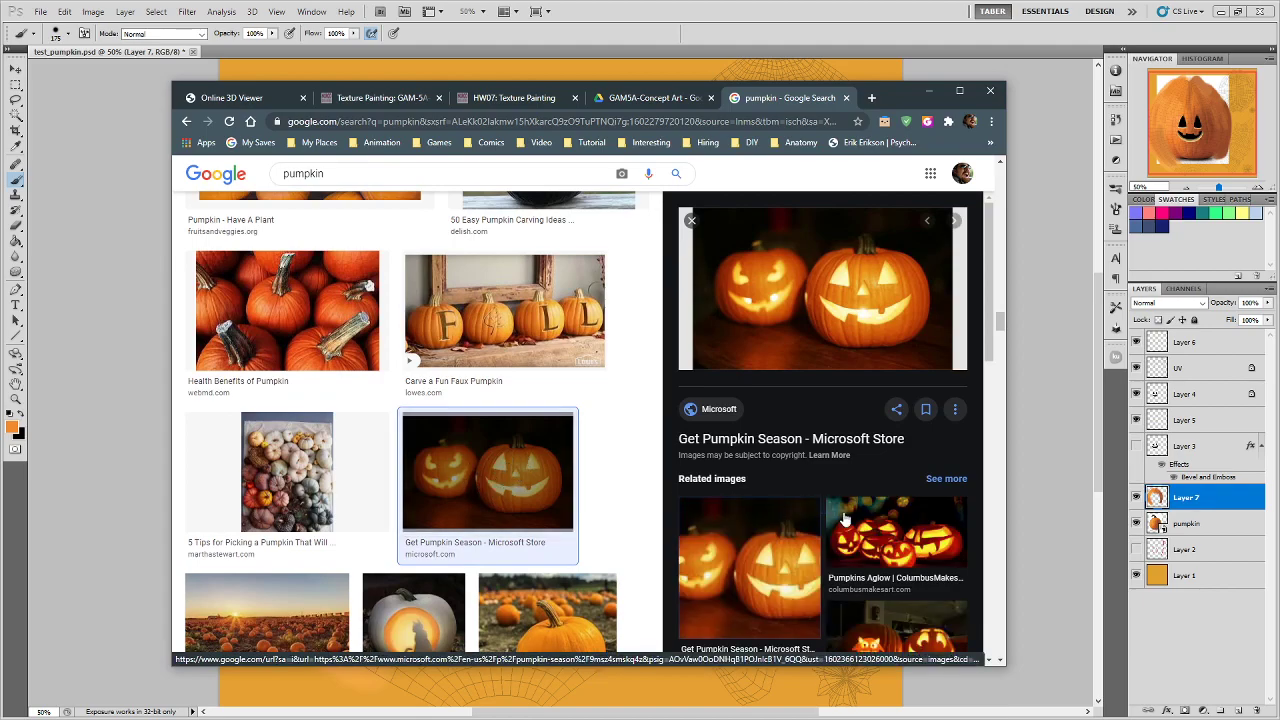
scroll(844, 519, "down", 1)
scroll(844, 519, "up", 1)
scroll(357, 423, "up", 2)
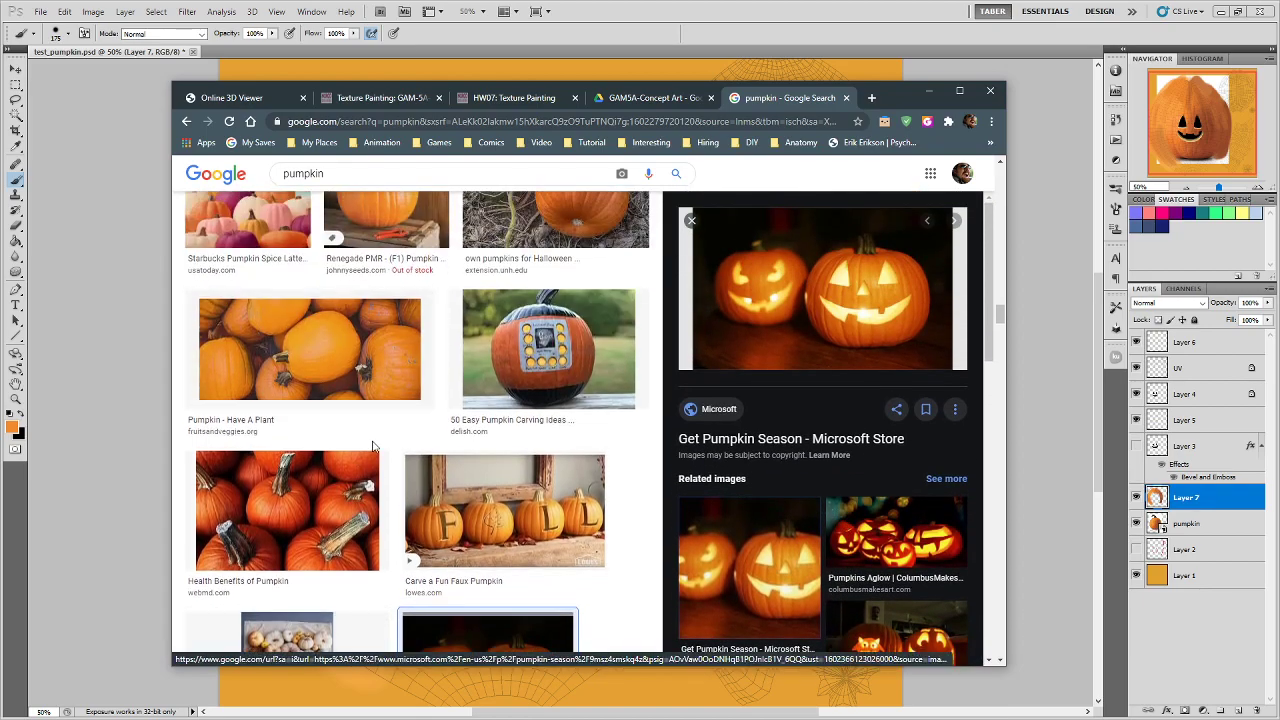
scroll(372, 446, "up", 1)
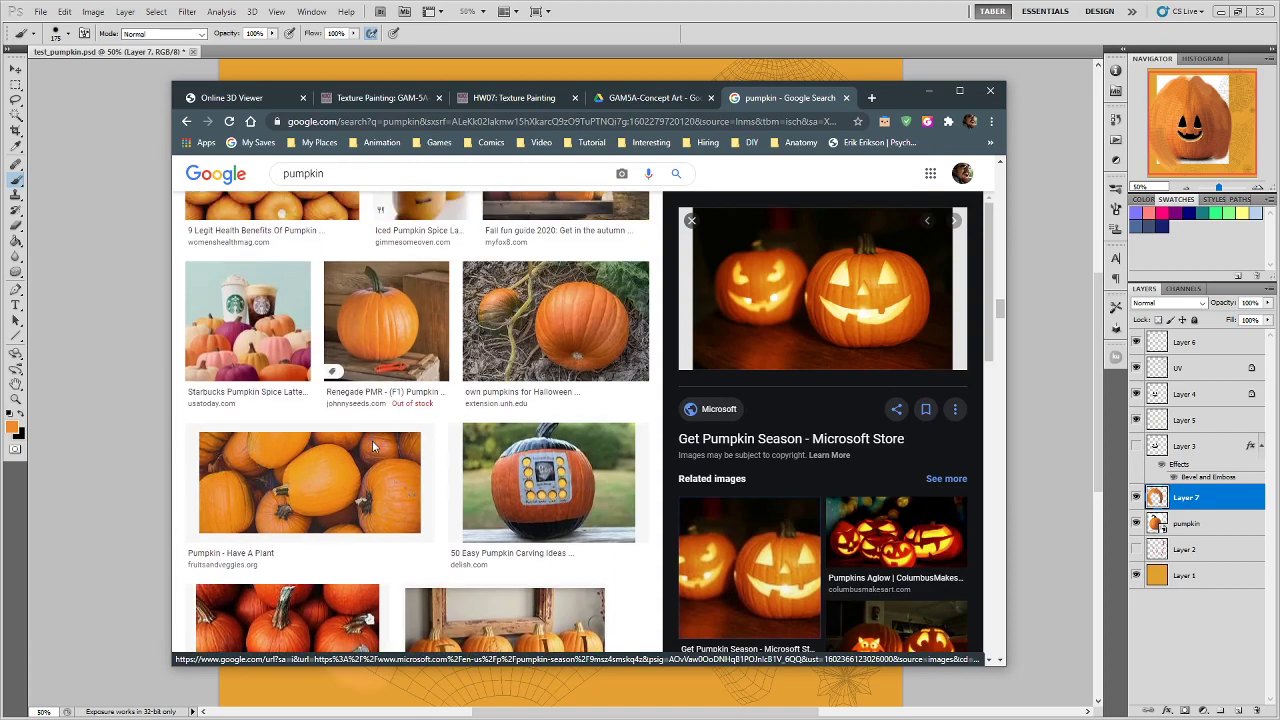
left_click(518, 478)
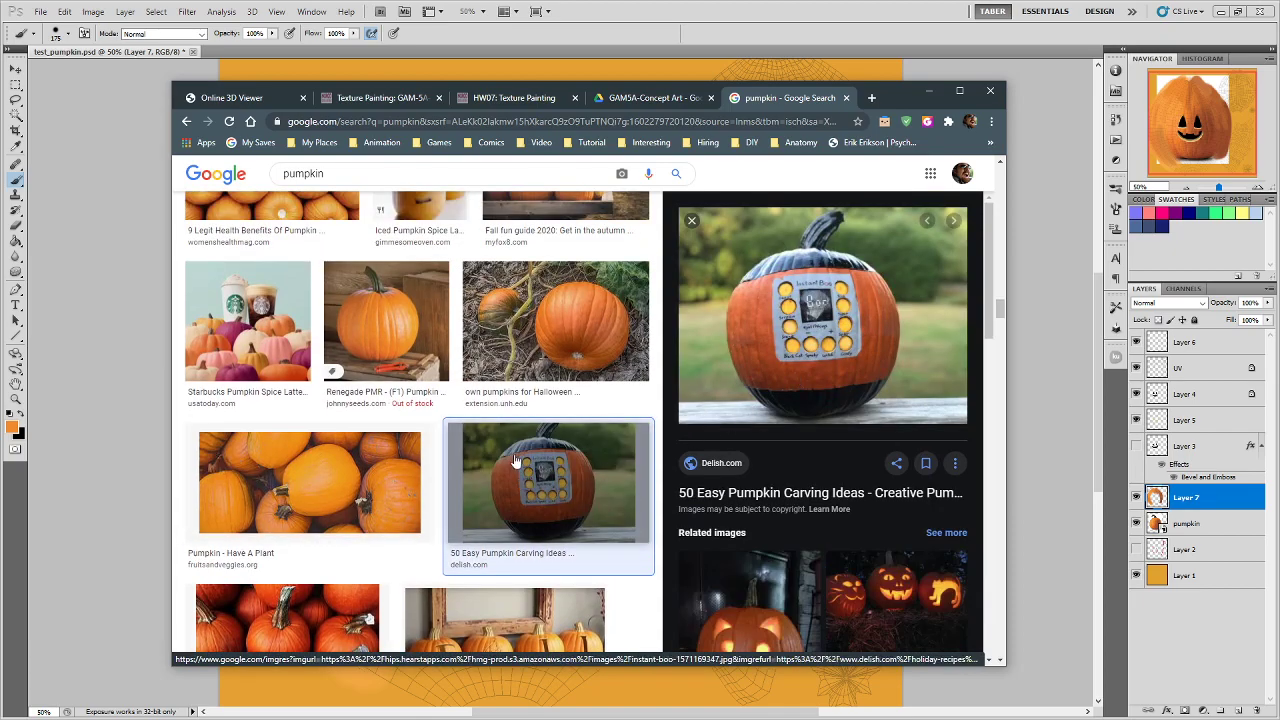
Preview the Global Trade Magazine, botanical illustration, Spruce and Good Housekeeping pumpkin images, and return to the texture document
scroll(478, 460, "up", 3)
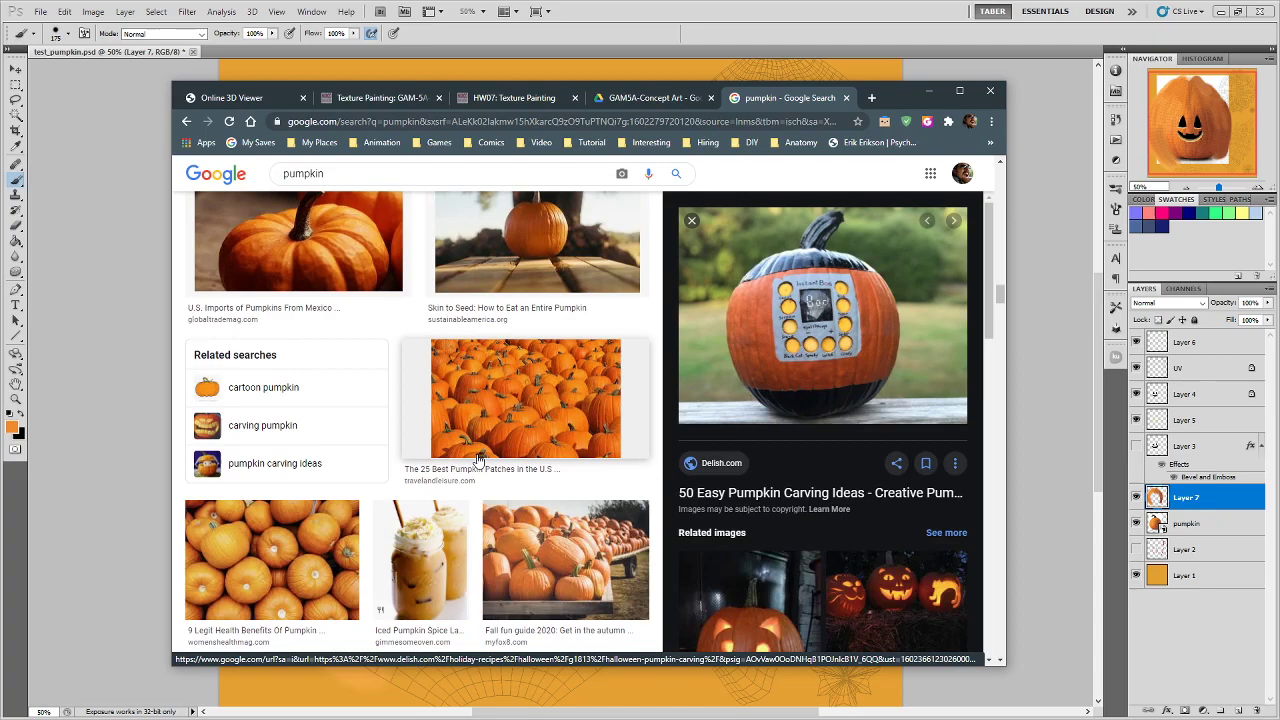
scroll(478, 460, "up", 2)
left_click(299, 505)
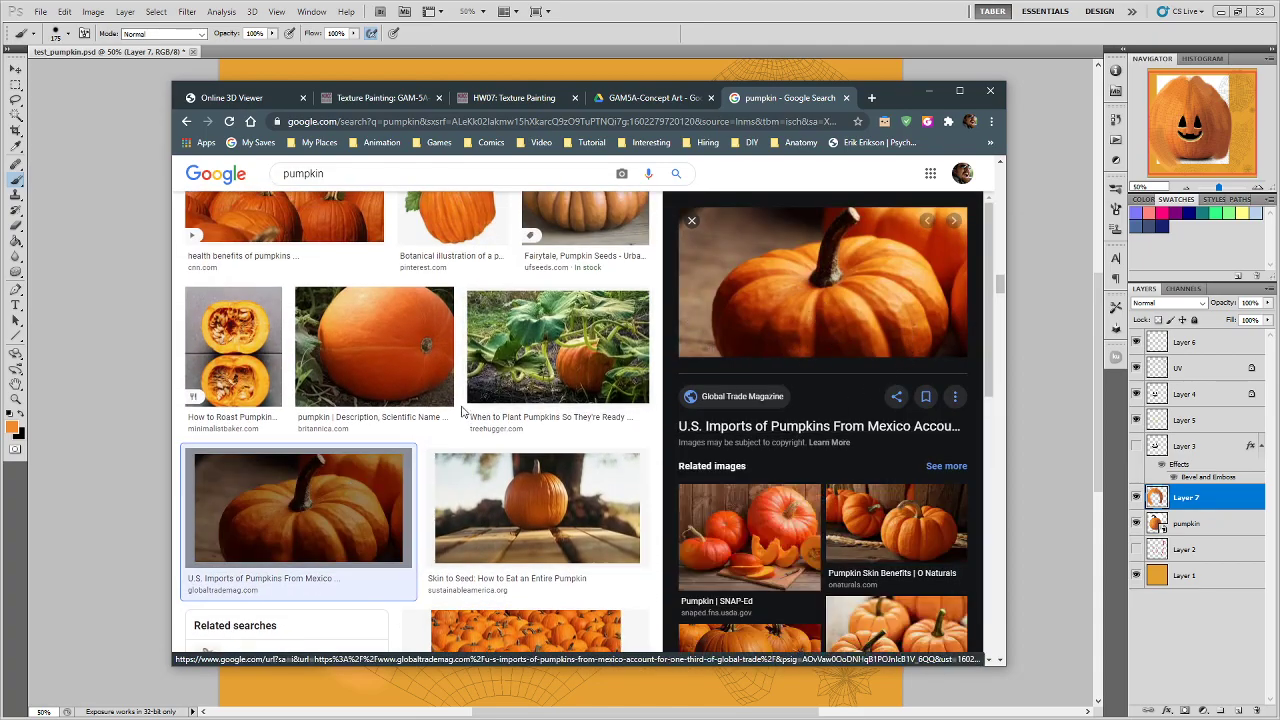
scroll(466, 408, "up", 3)
left_click(465, 530)
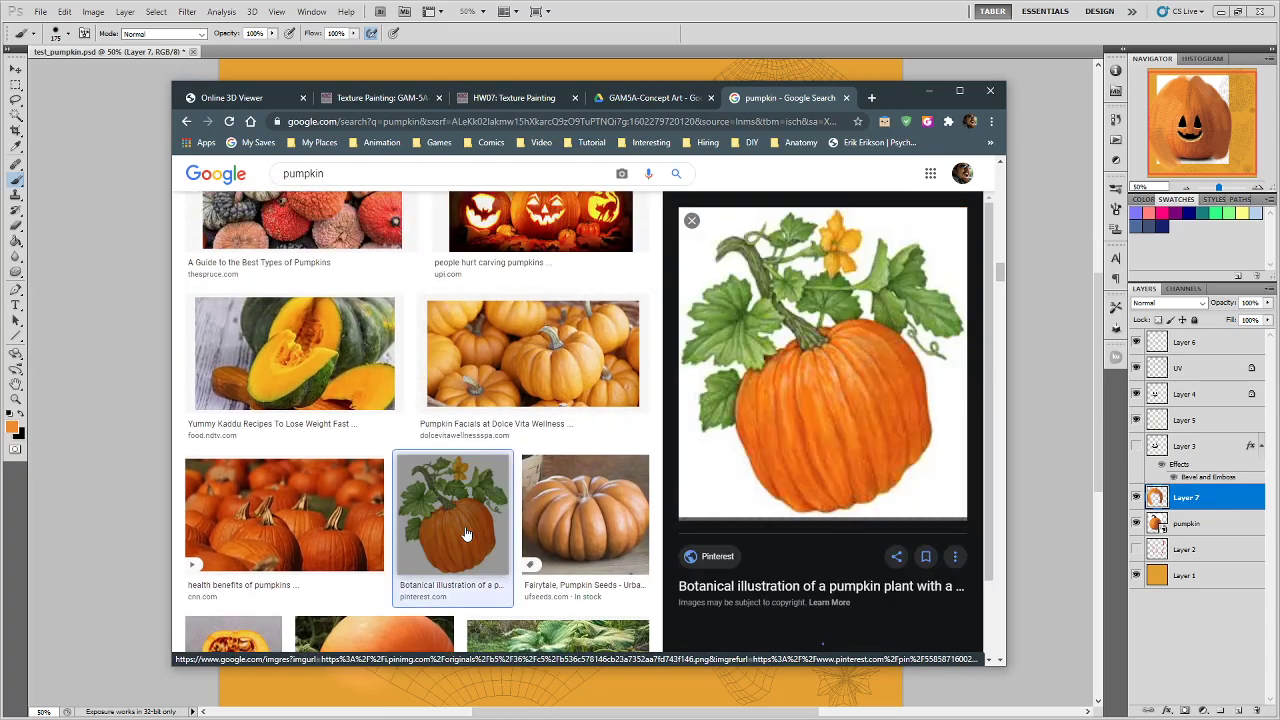
scroll(453, 440, "up", 3)
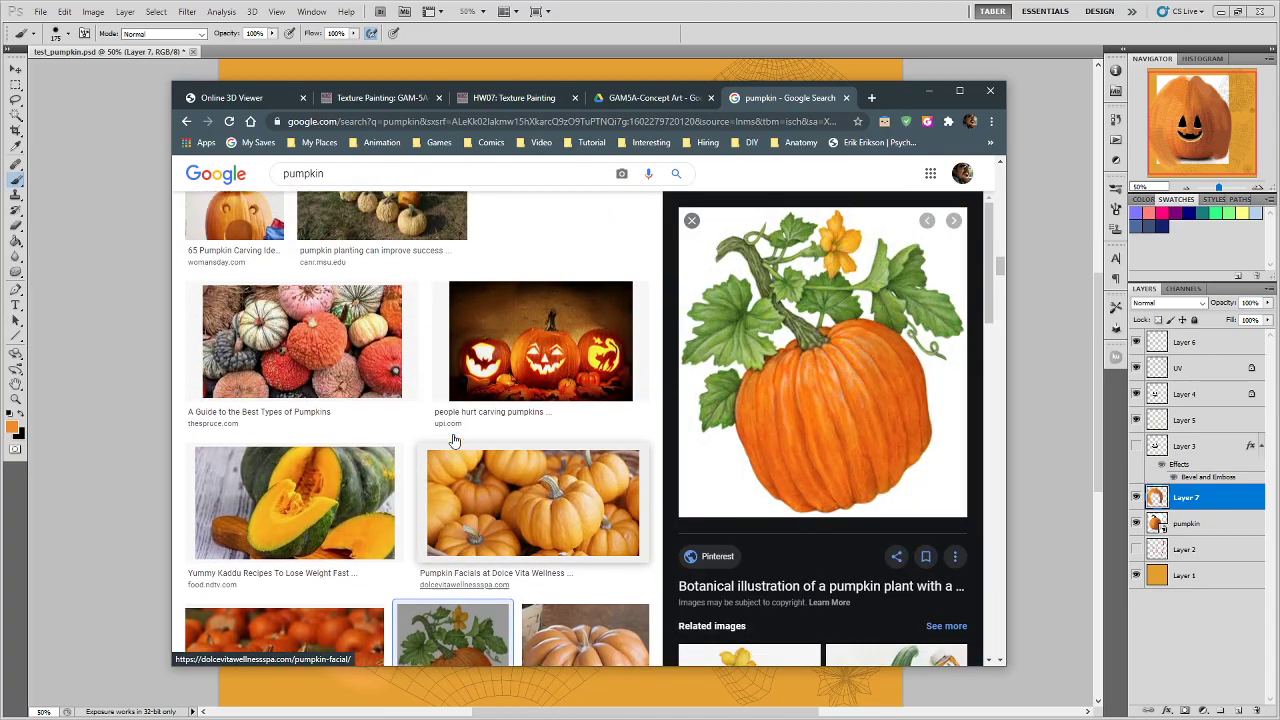
left_click(305, 517)
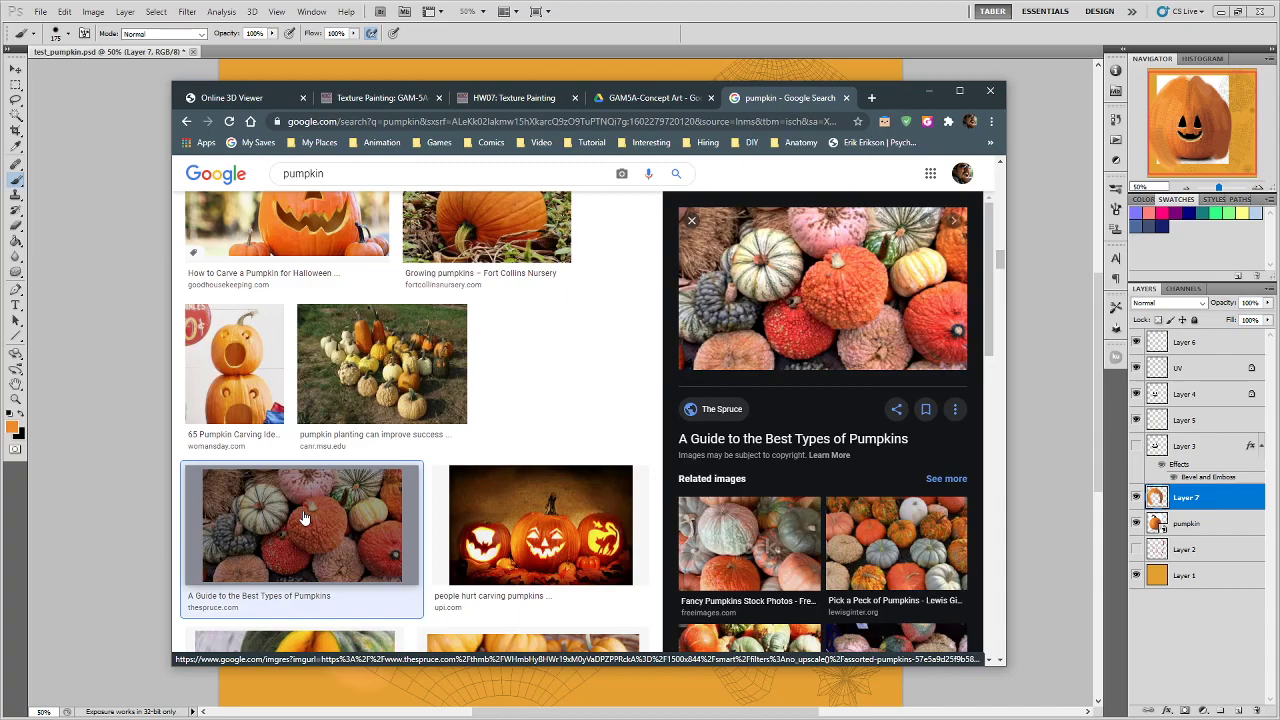
scroll(300, 500, "up", 3)
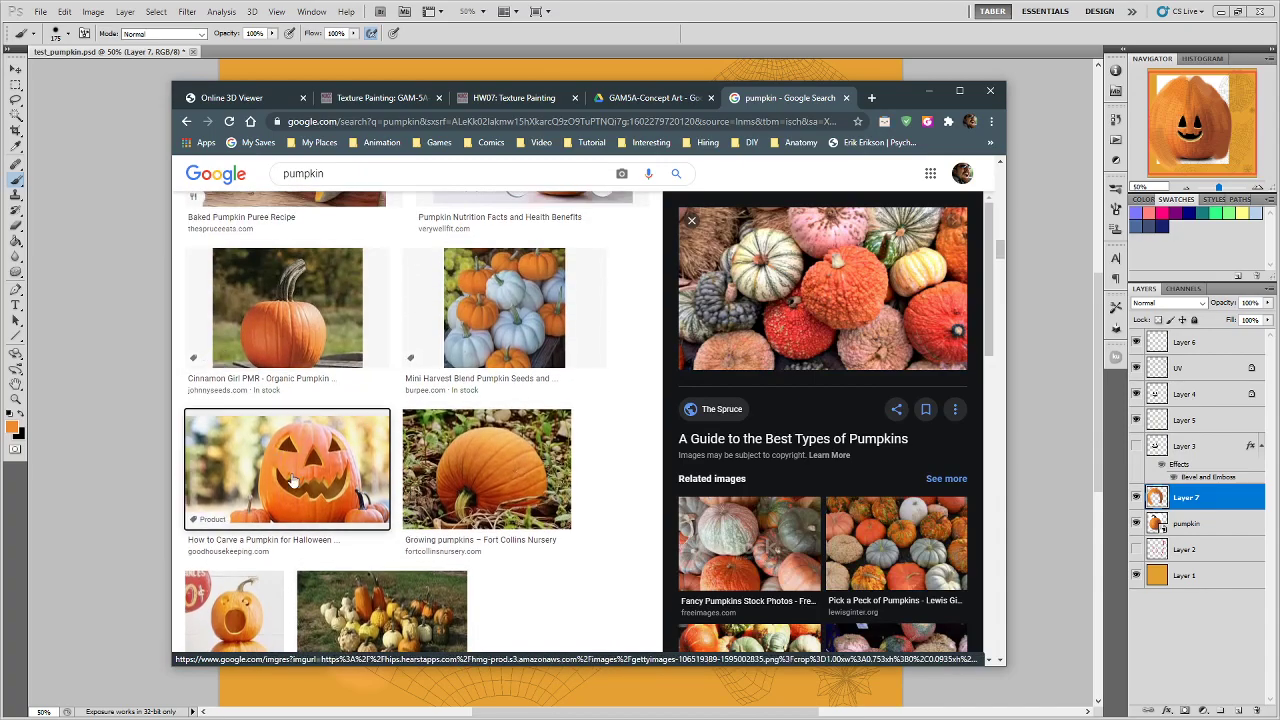
left_click(293, 481)
scroll(465, 448, "up", 3)
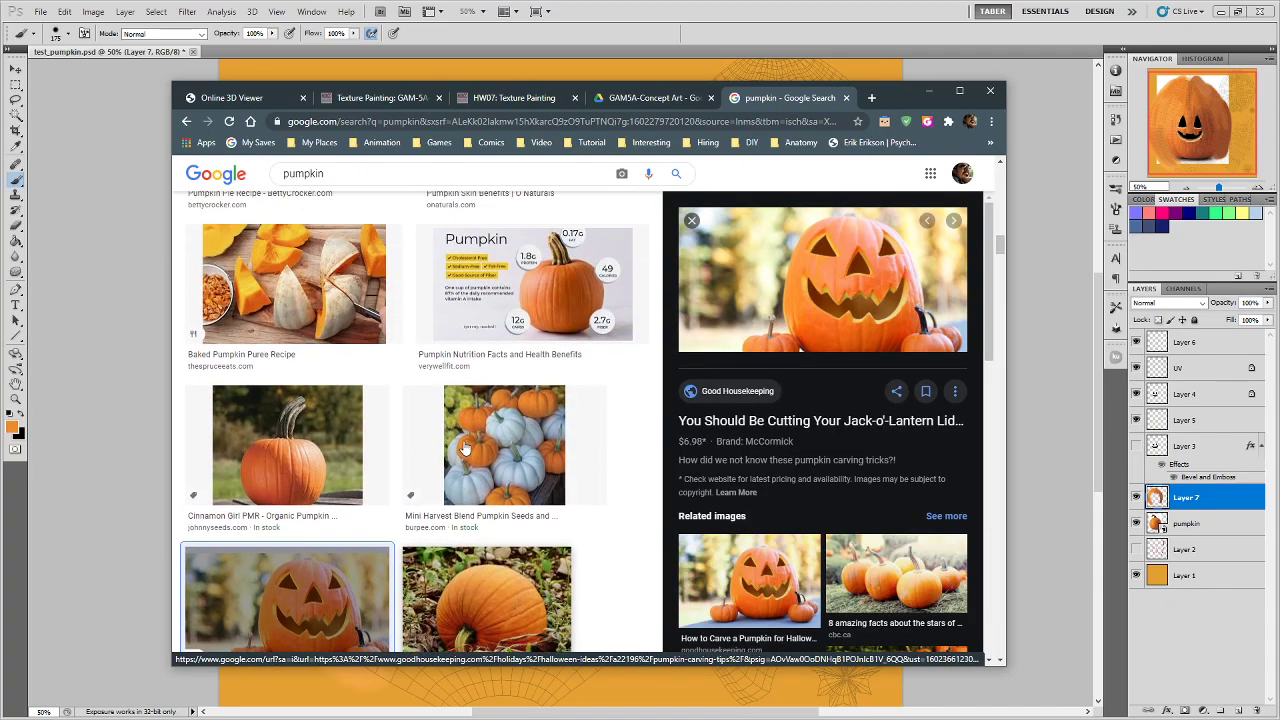
scroll(465, 448, "up", 5)
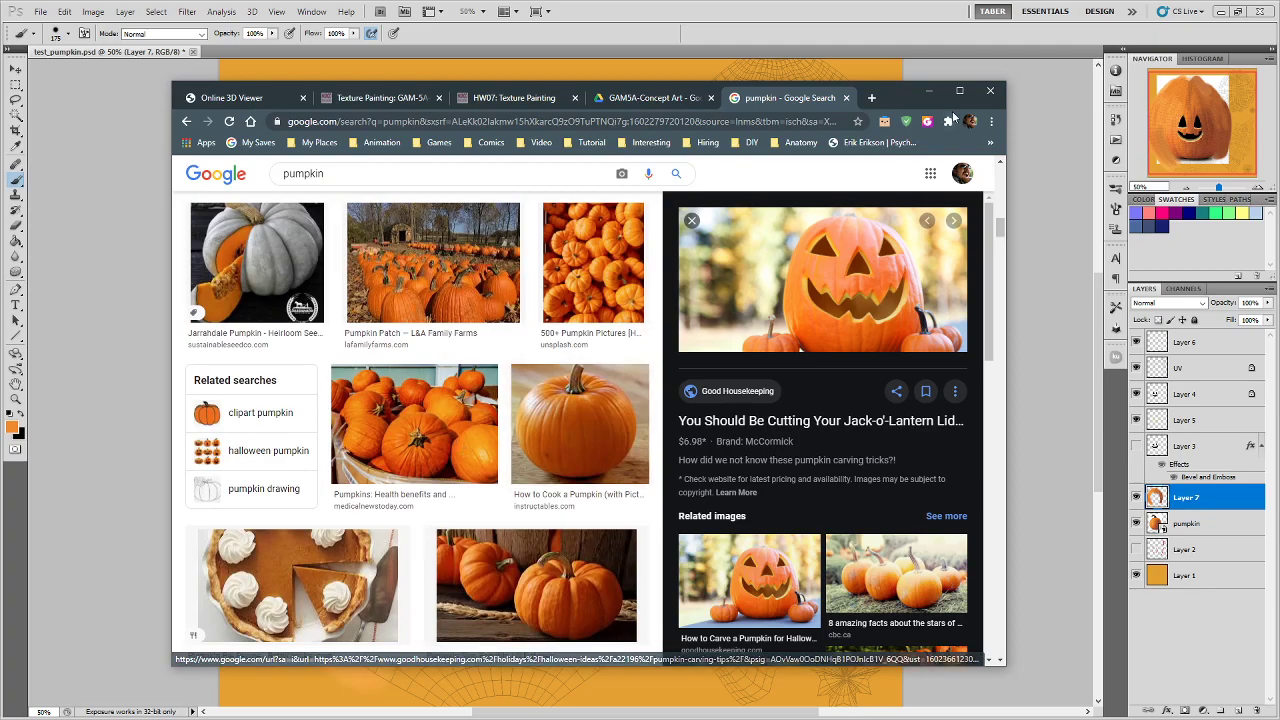
left_click(928, 91)
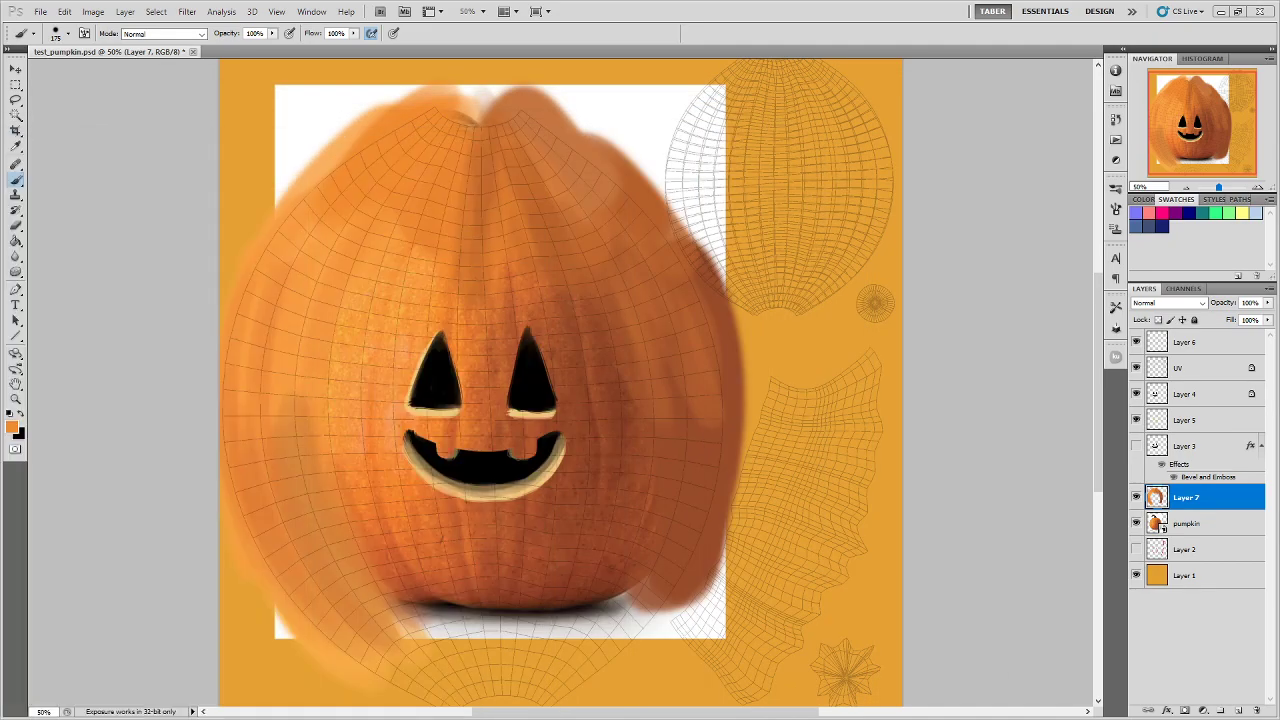